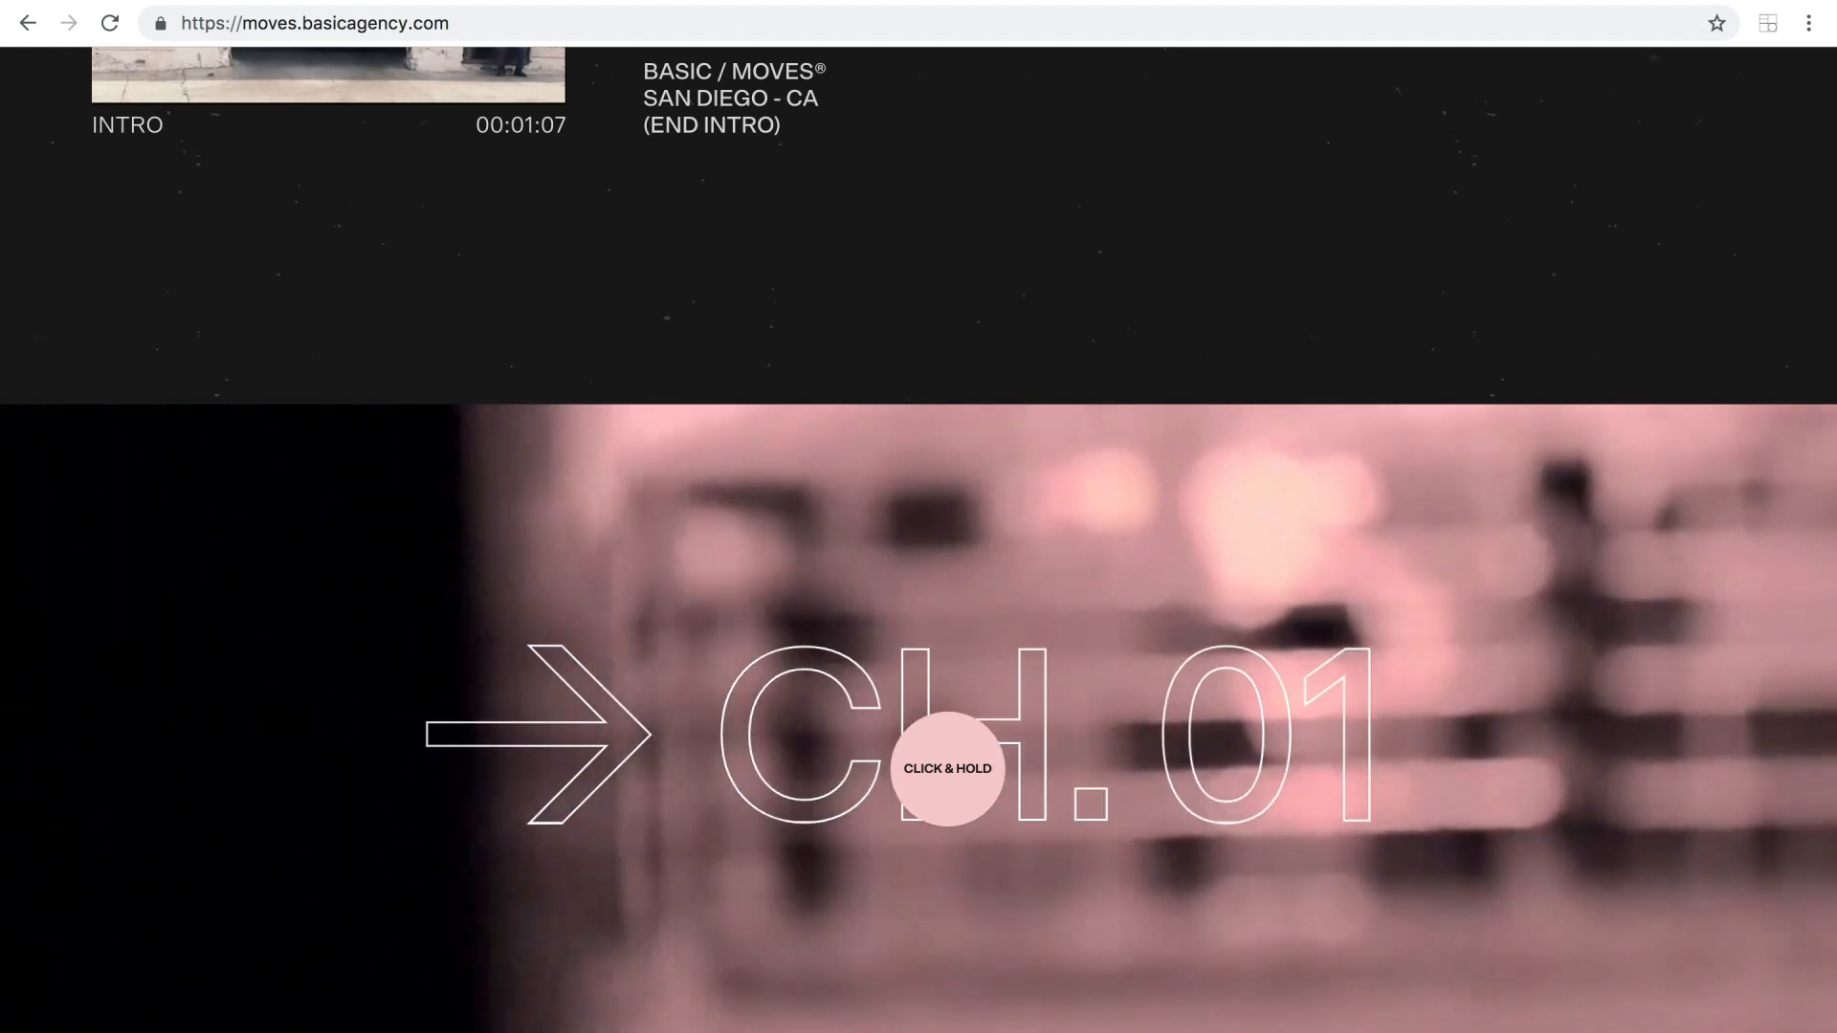
Examine how holding down on the CH. 01 banner of the BASIC Moves site fills its outlined title.
left_click_drag(948, 768, 948, 769)
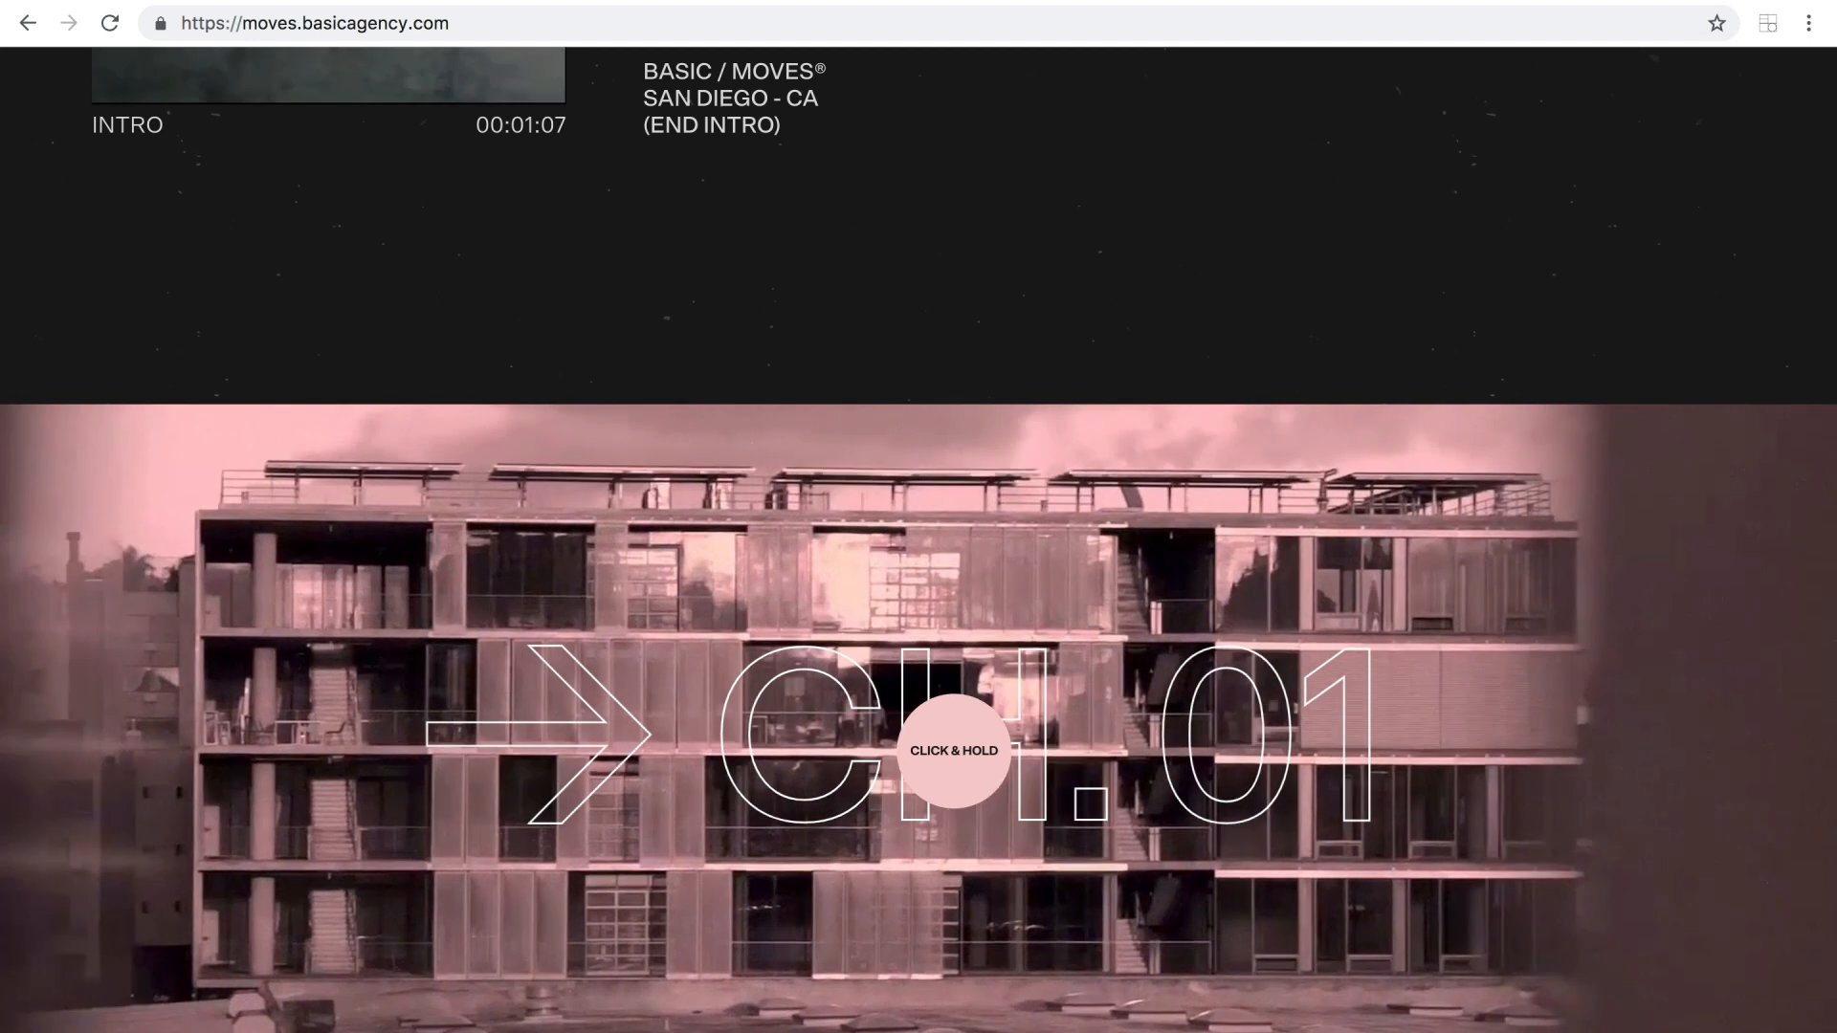
left_click_drag(951, 750, 954, 750)
left_click(953, 750)
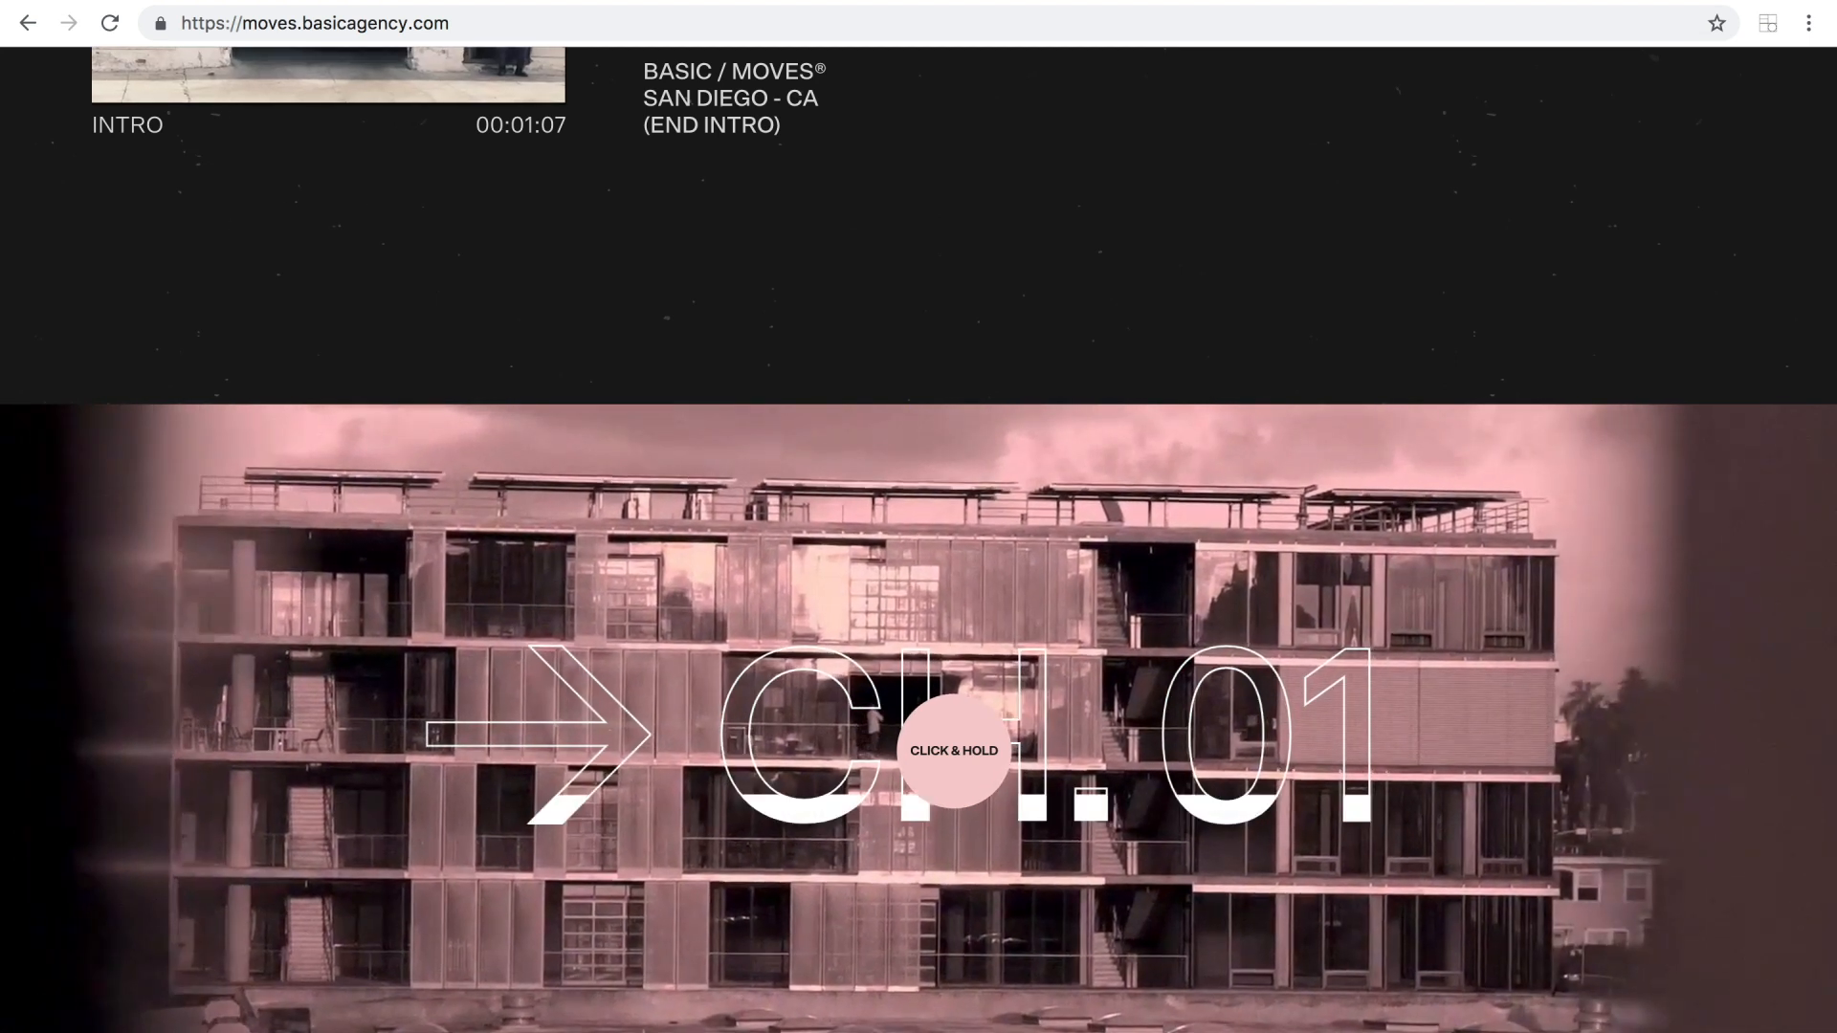
left_click(954, 750)
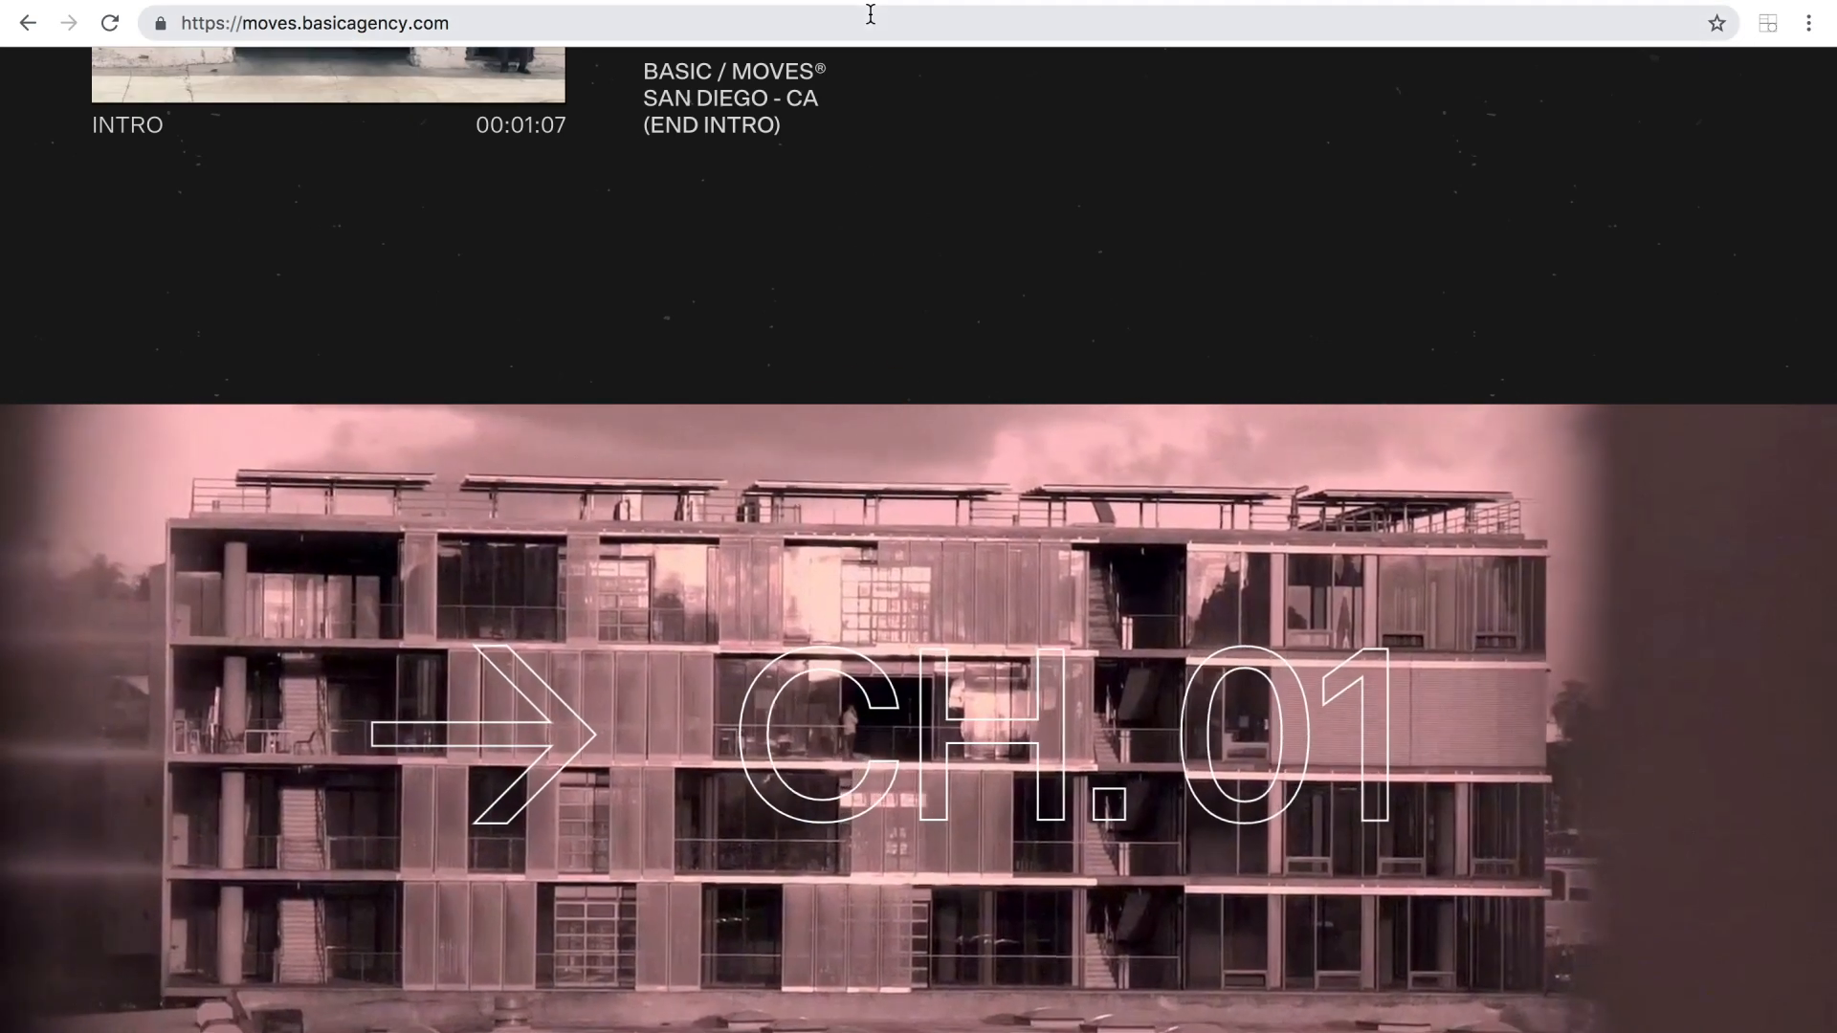
left_click(916, 710)
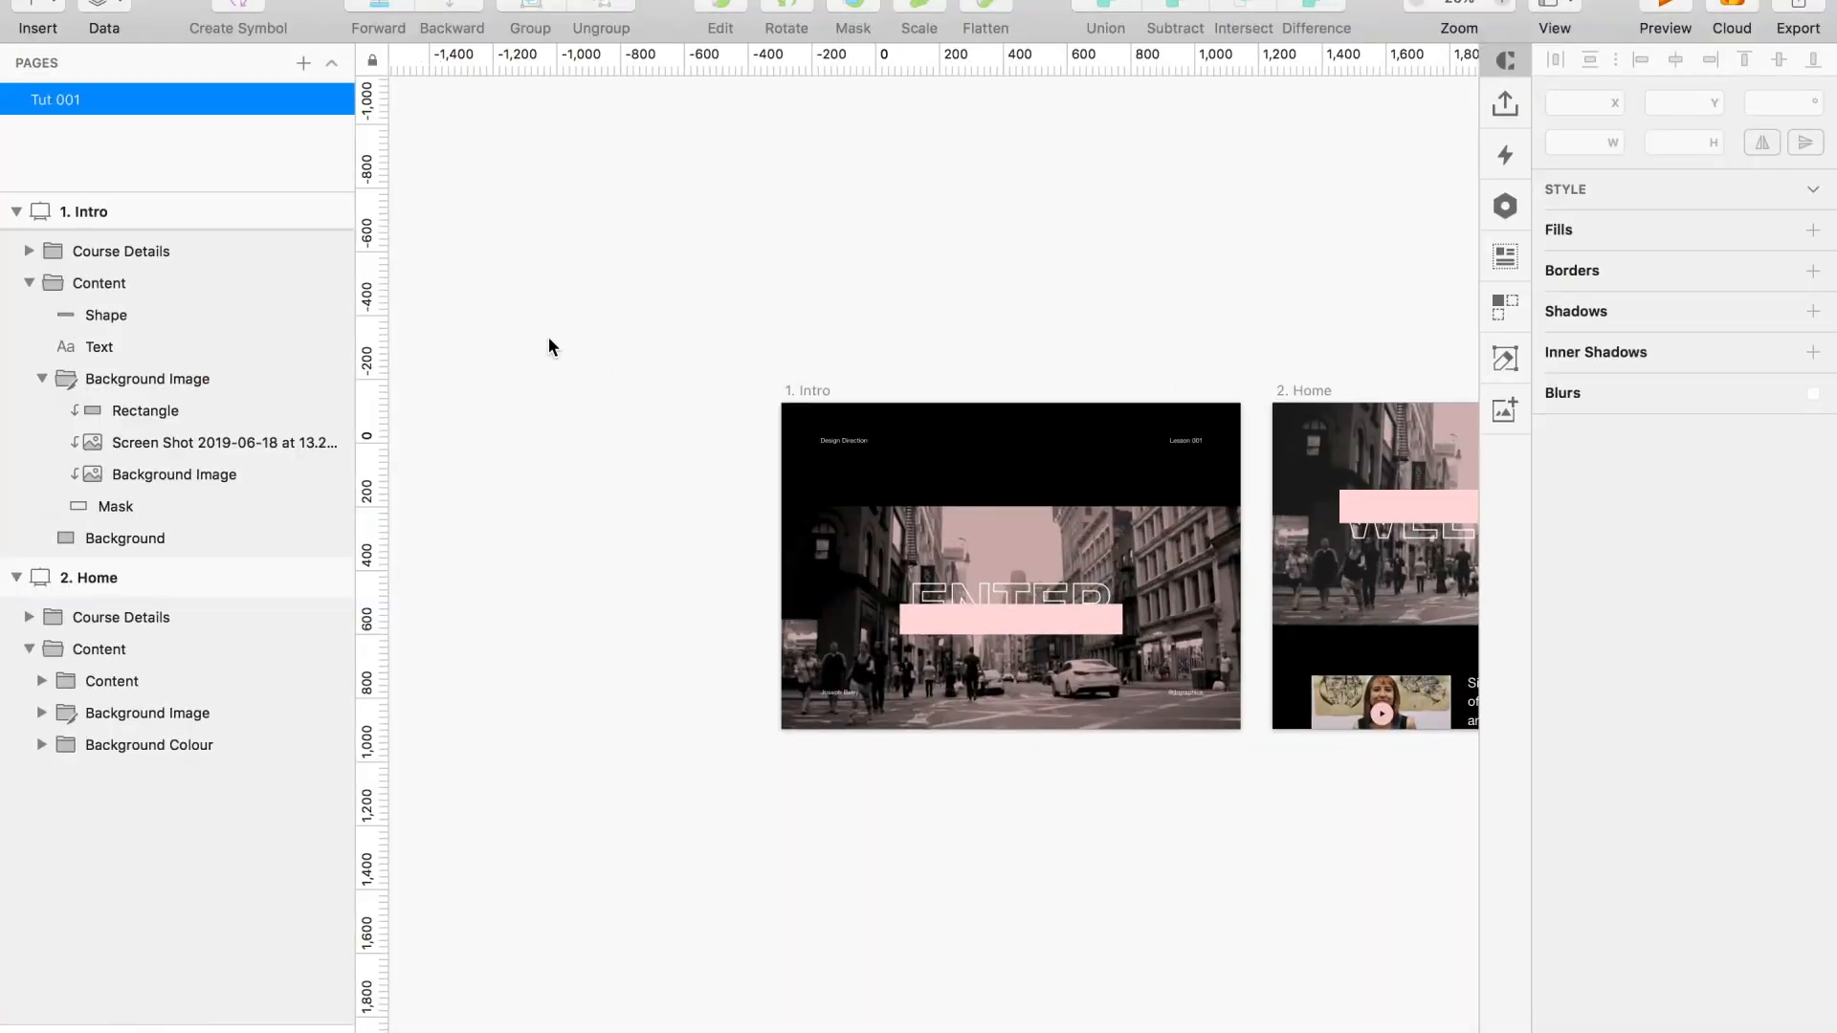
Switch to the Sketch design with its interface hidden and examine the 1. Intro and 2. Home artboards up close.
left_click_drag(1368, 639, 1340, 643)
mouse_move(717, 263)
left_mouse_down()
mouse_move(629, 262)
mouse_move(598, 149)
mouse_move(570, 131)
left_mouse_up()
key("super+period")
key("super+plus")
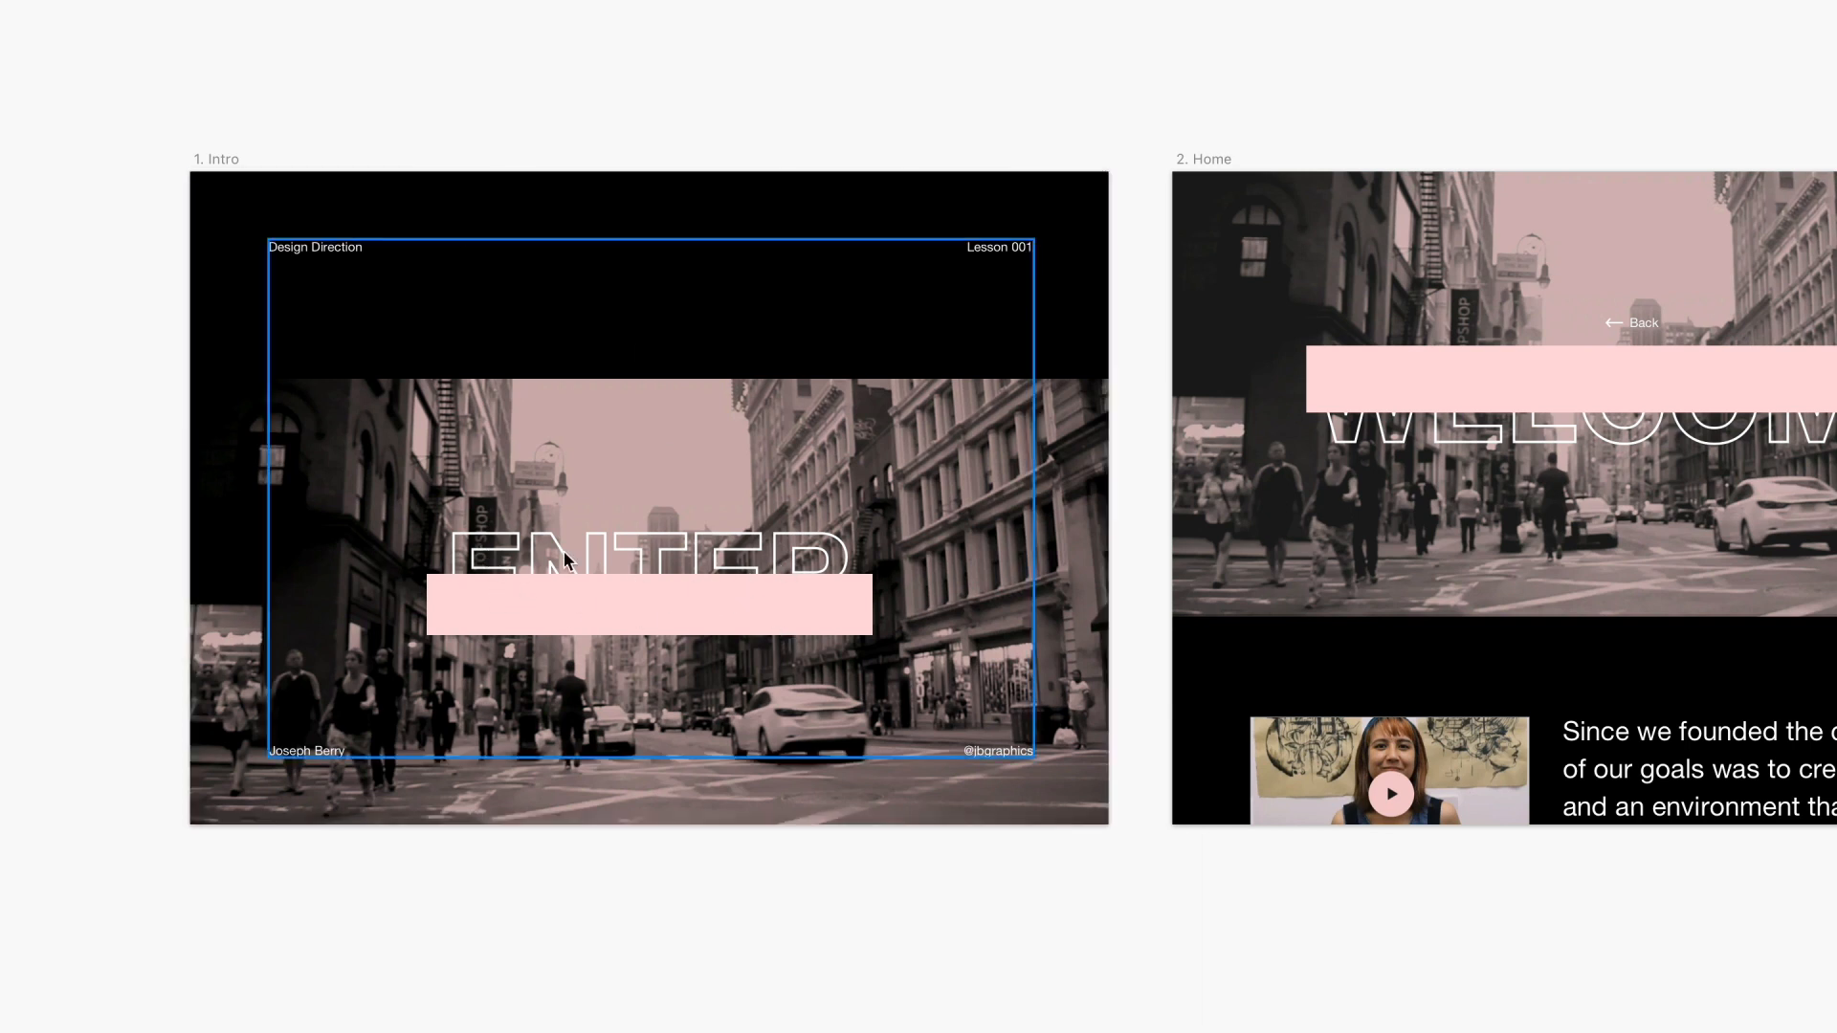
left_click(691, 600)
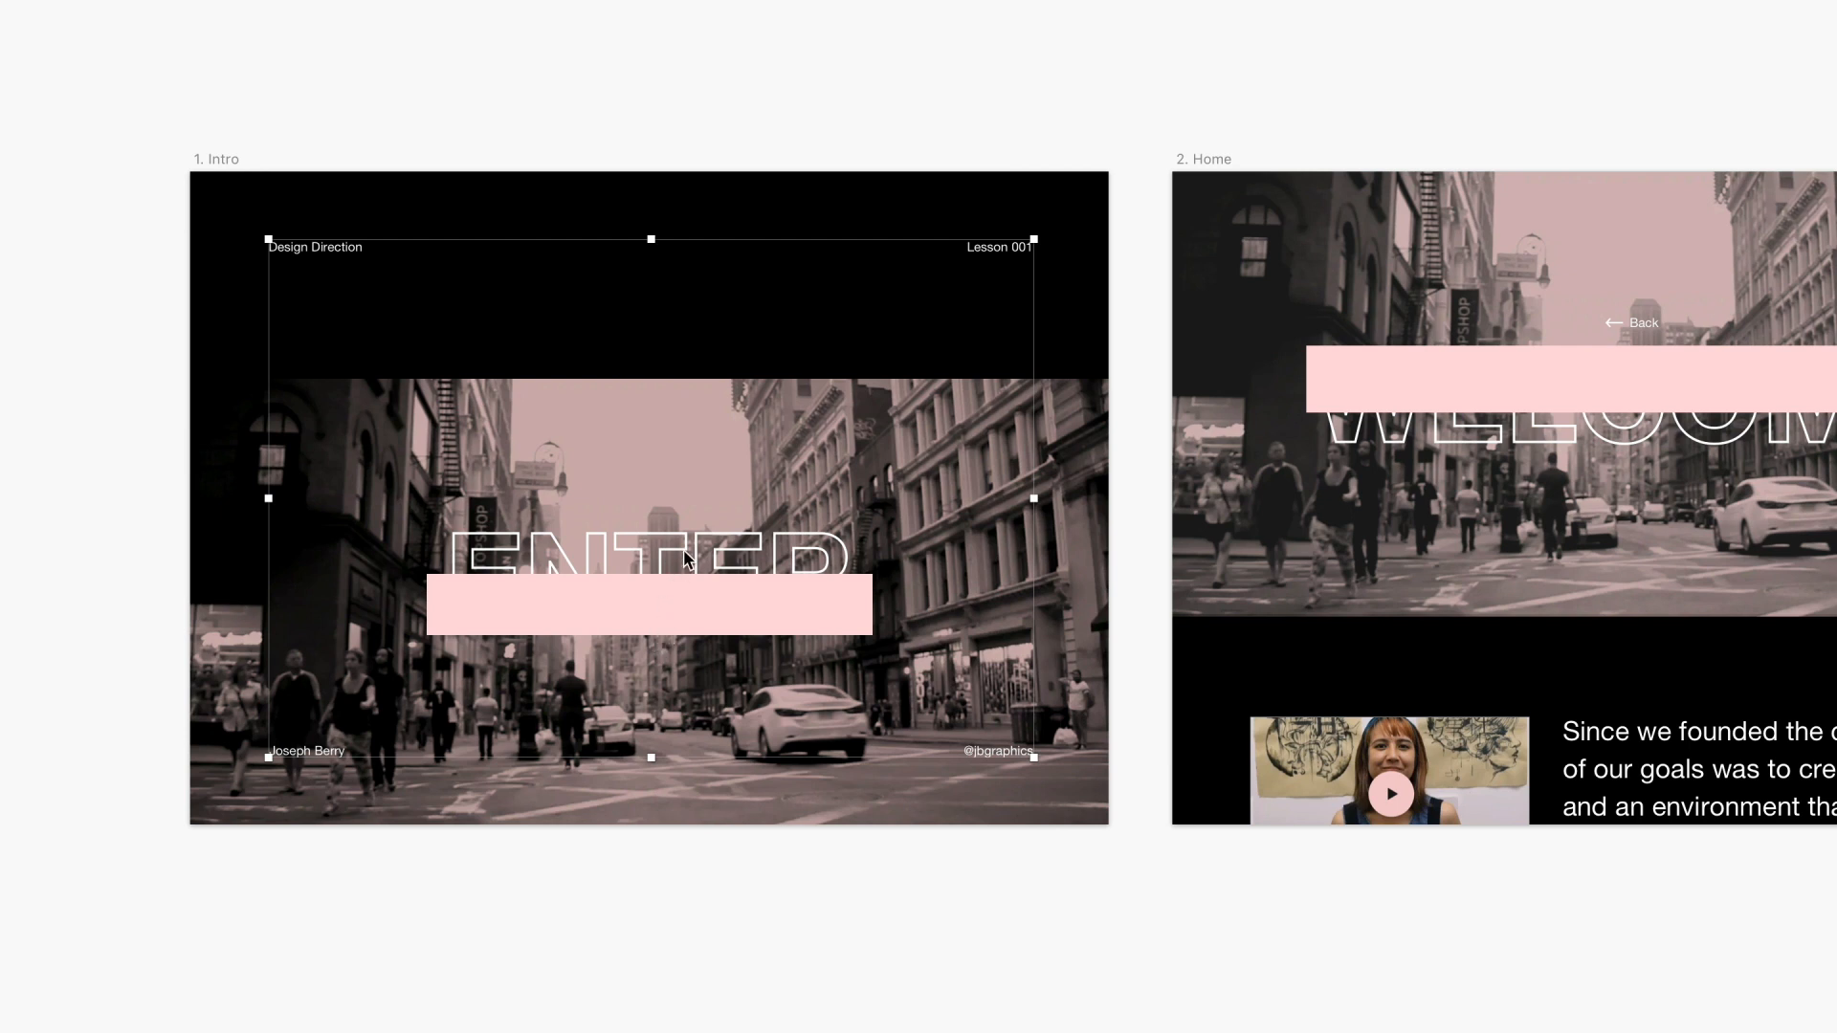
scroll(823, 236, "right", 5)
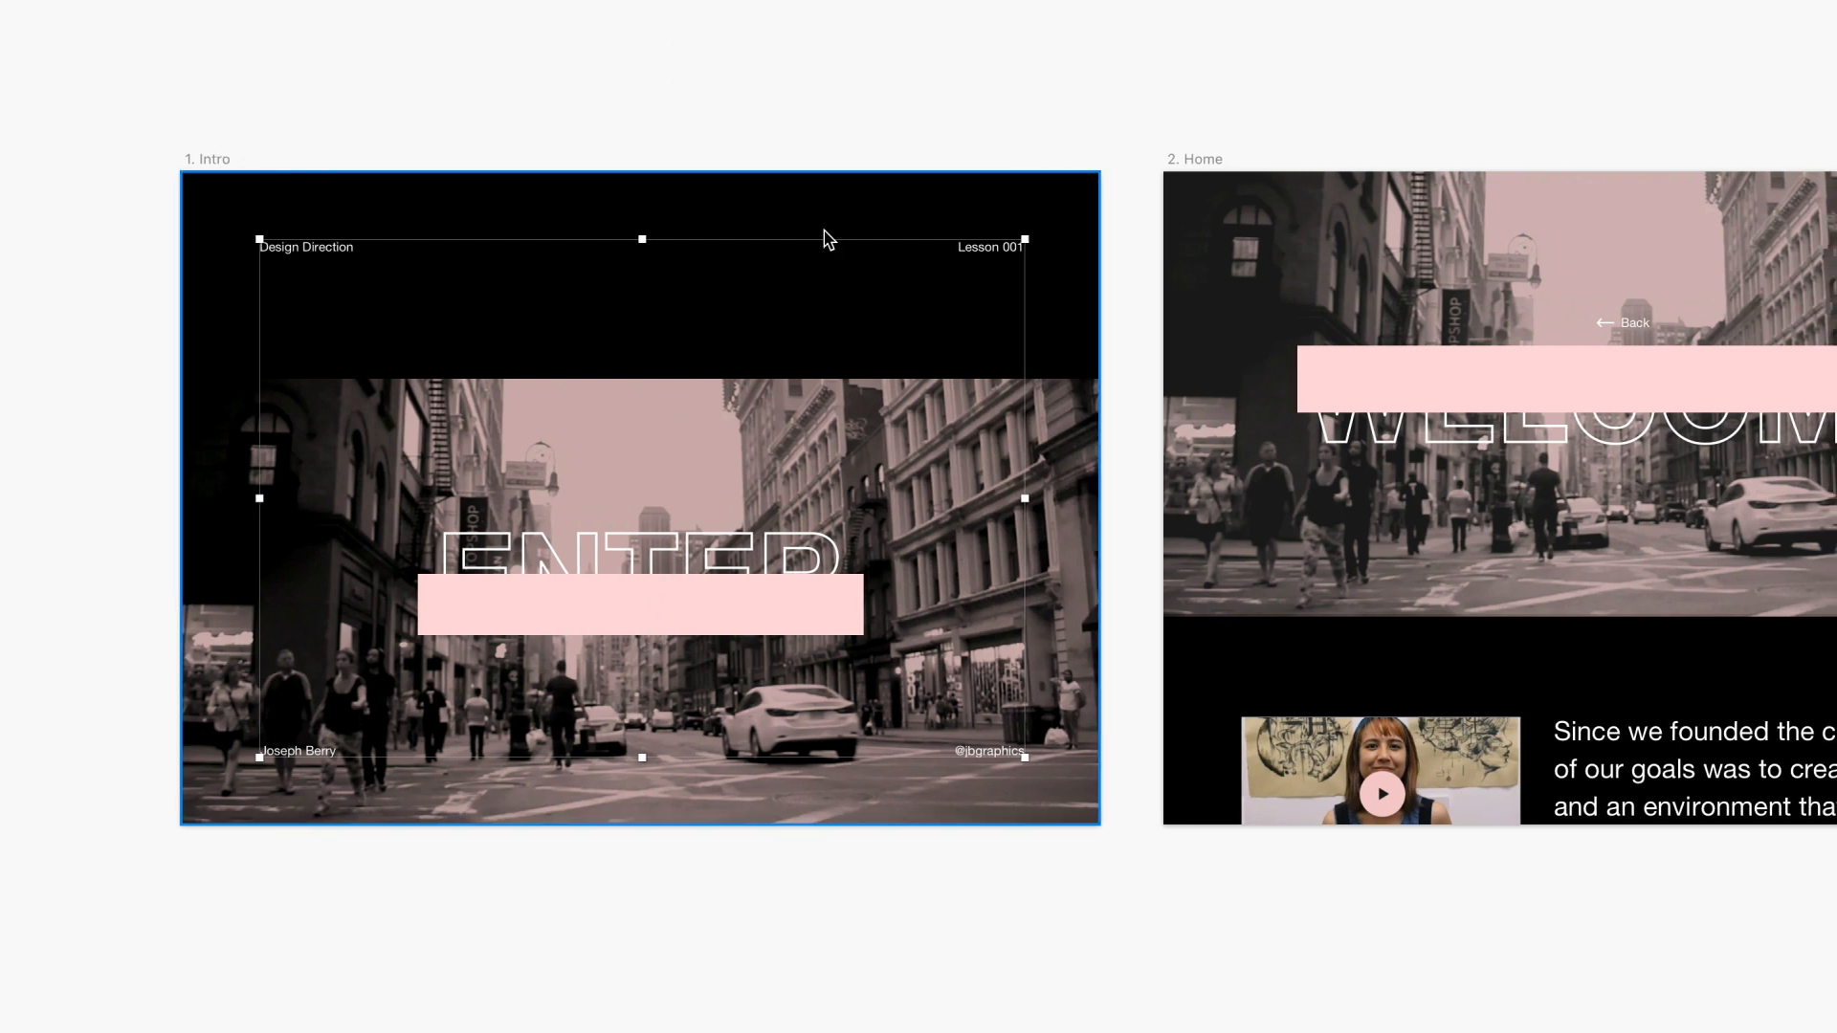
scroll(1345, 227, "right", 7)
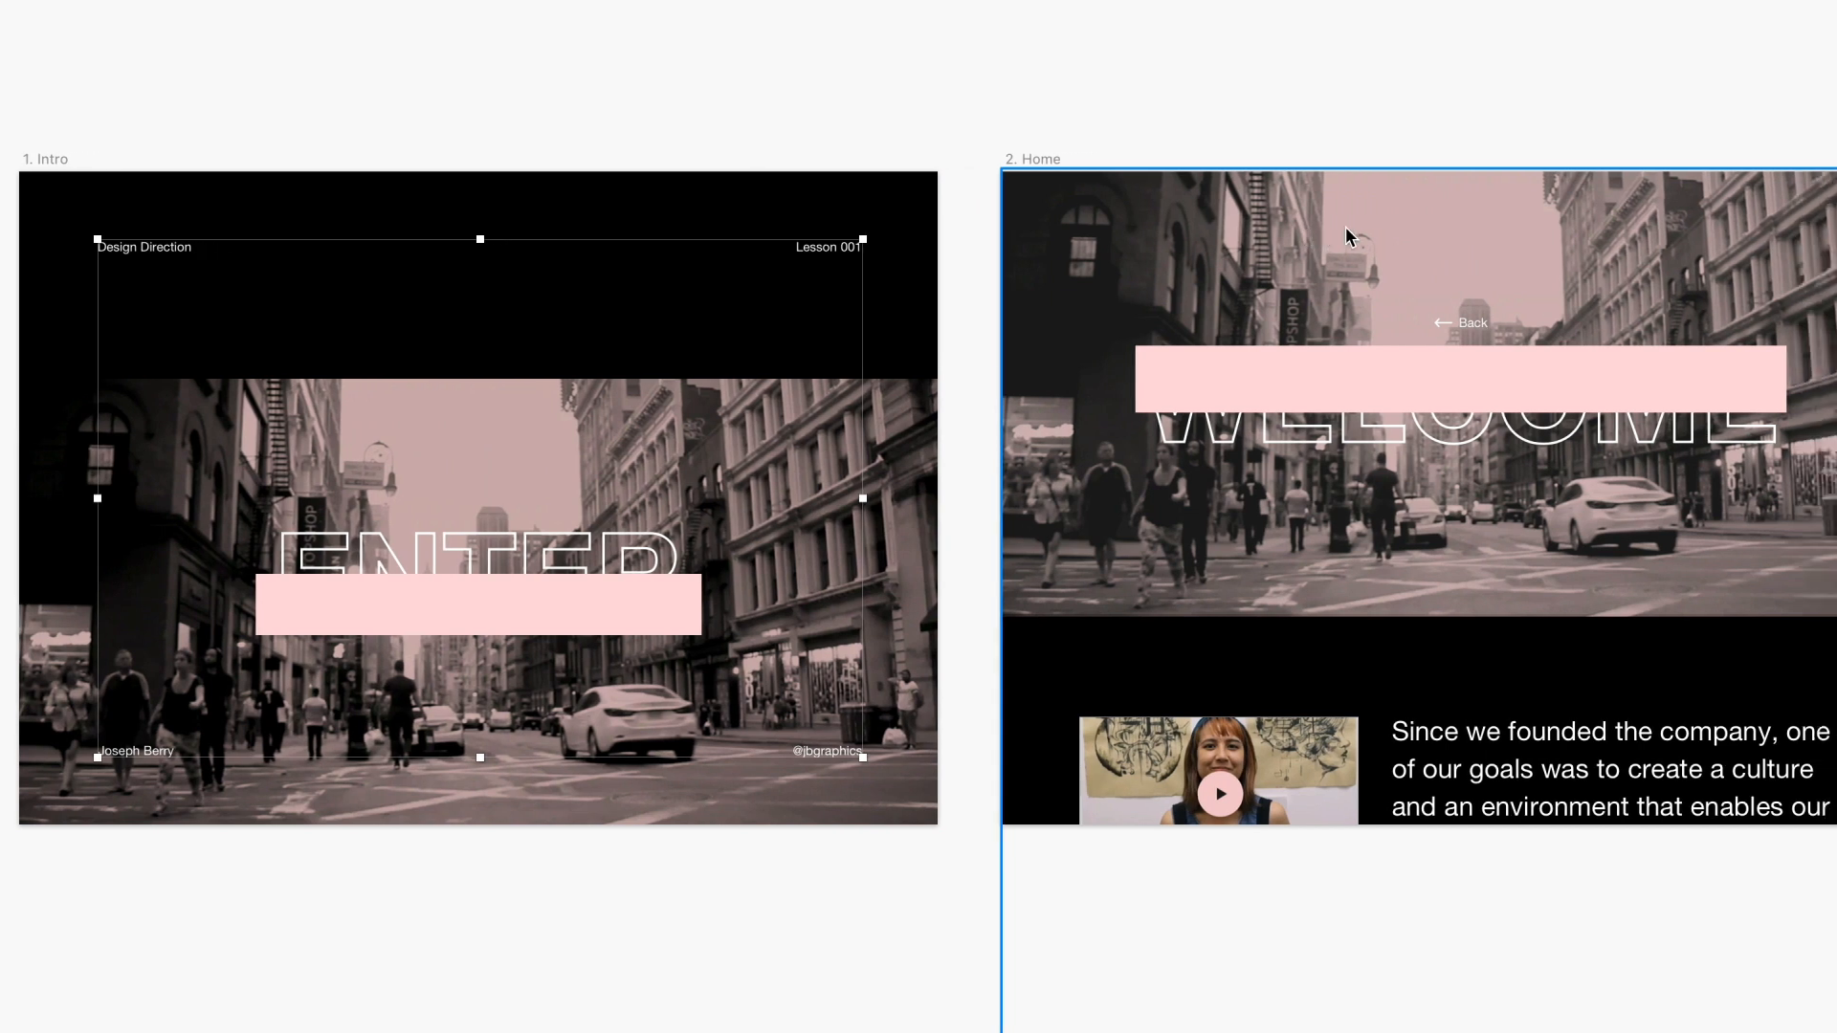
scroll(1315, 314, "right", 3)
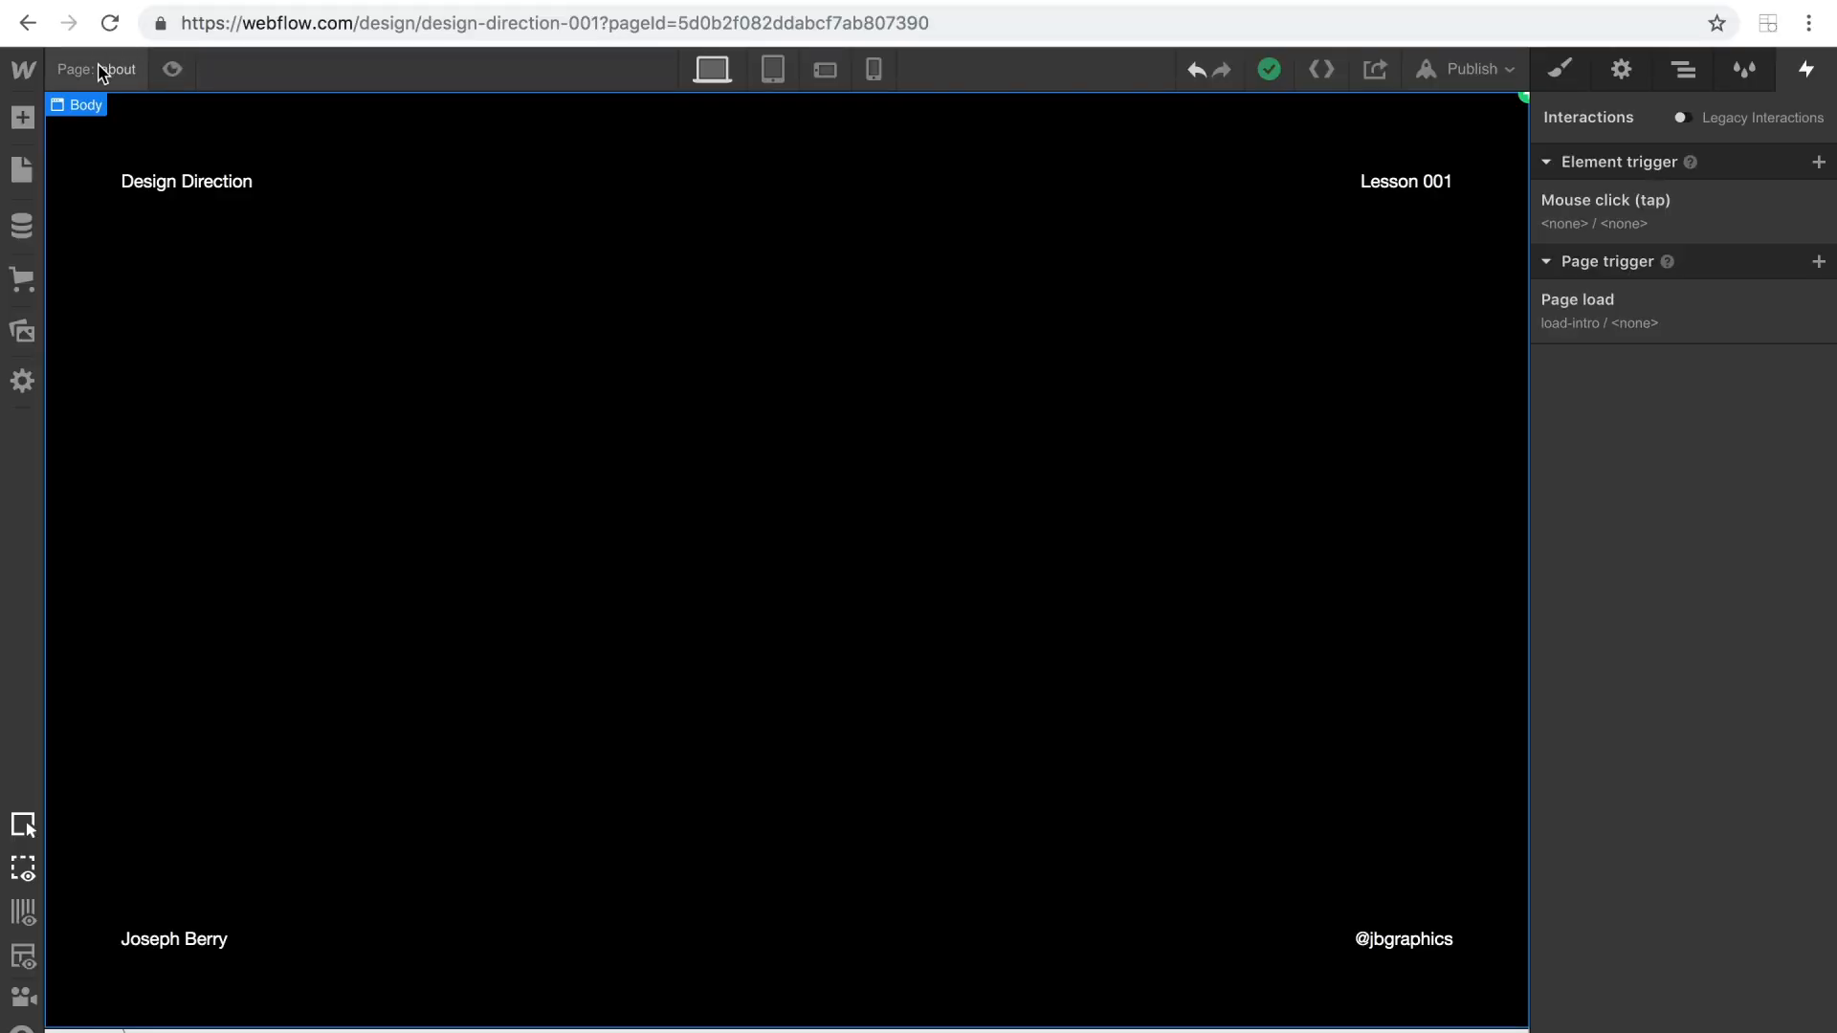
In Webflow, delete the mouse click trigger on the About page's body and open the Home page.
left_click(1818, 202)
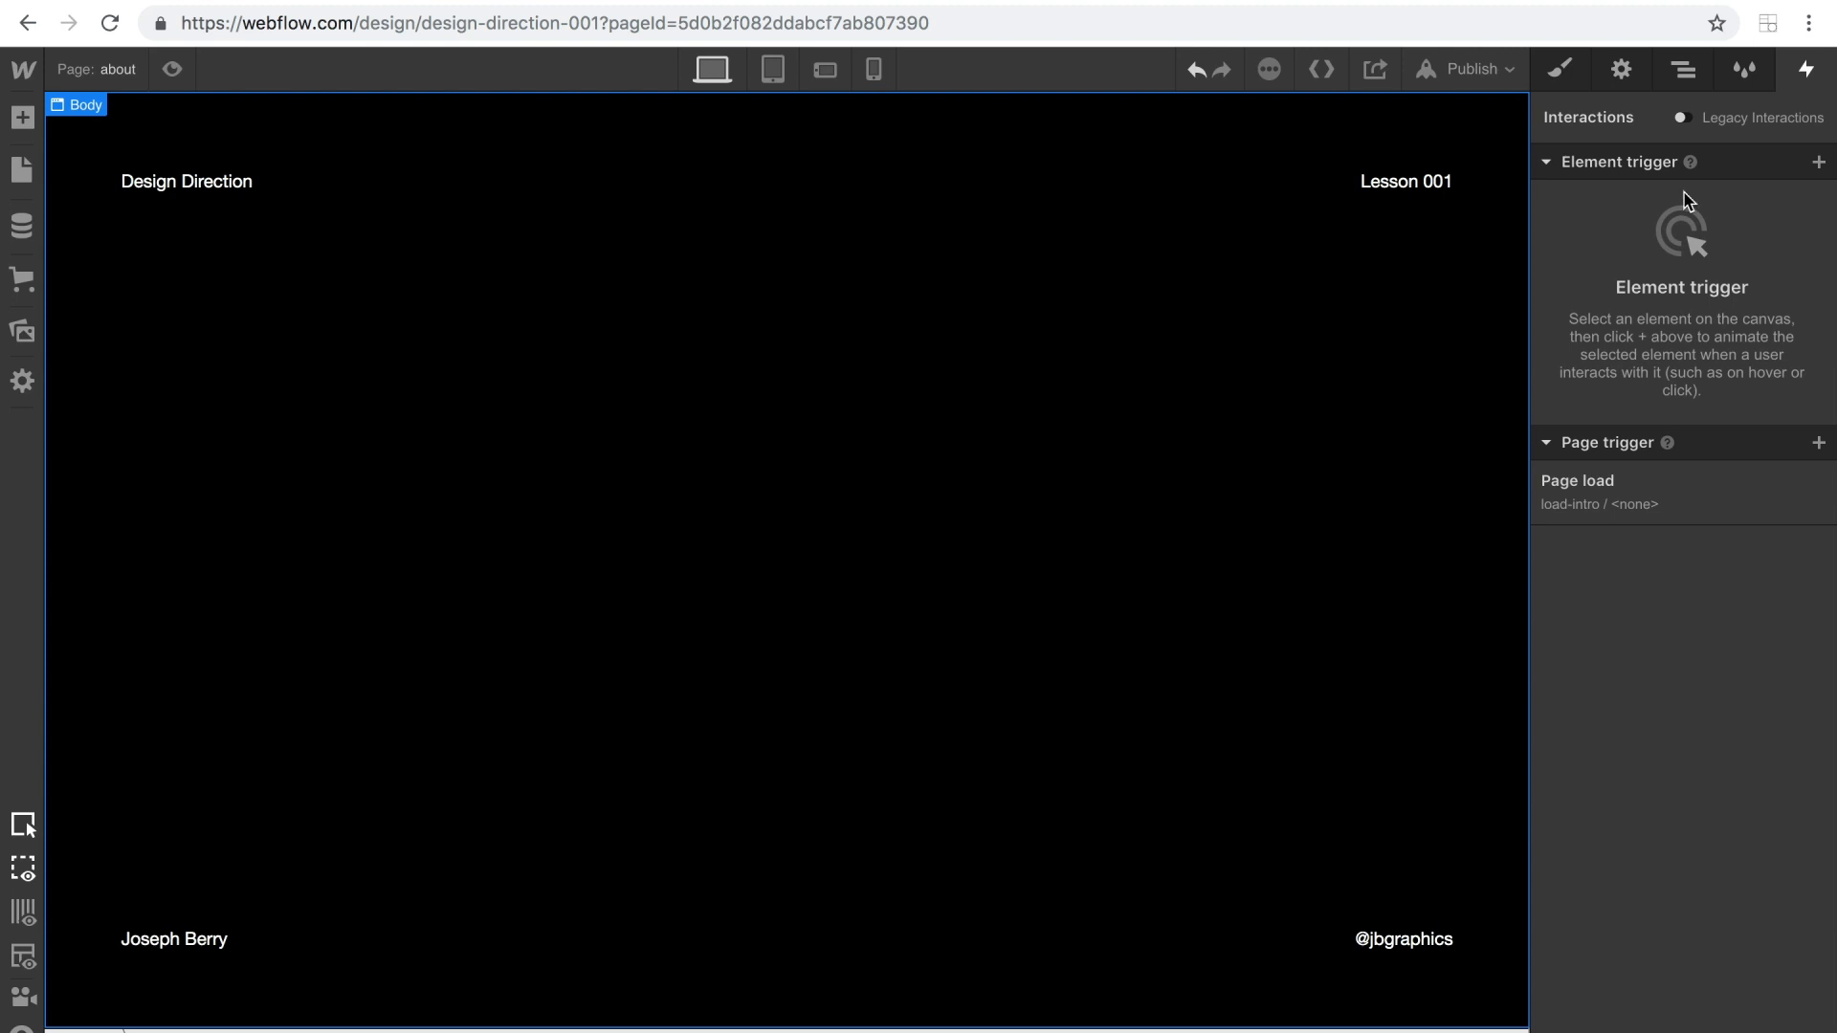
left_click(102, 71)
left_click(125, 257)
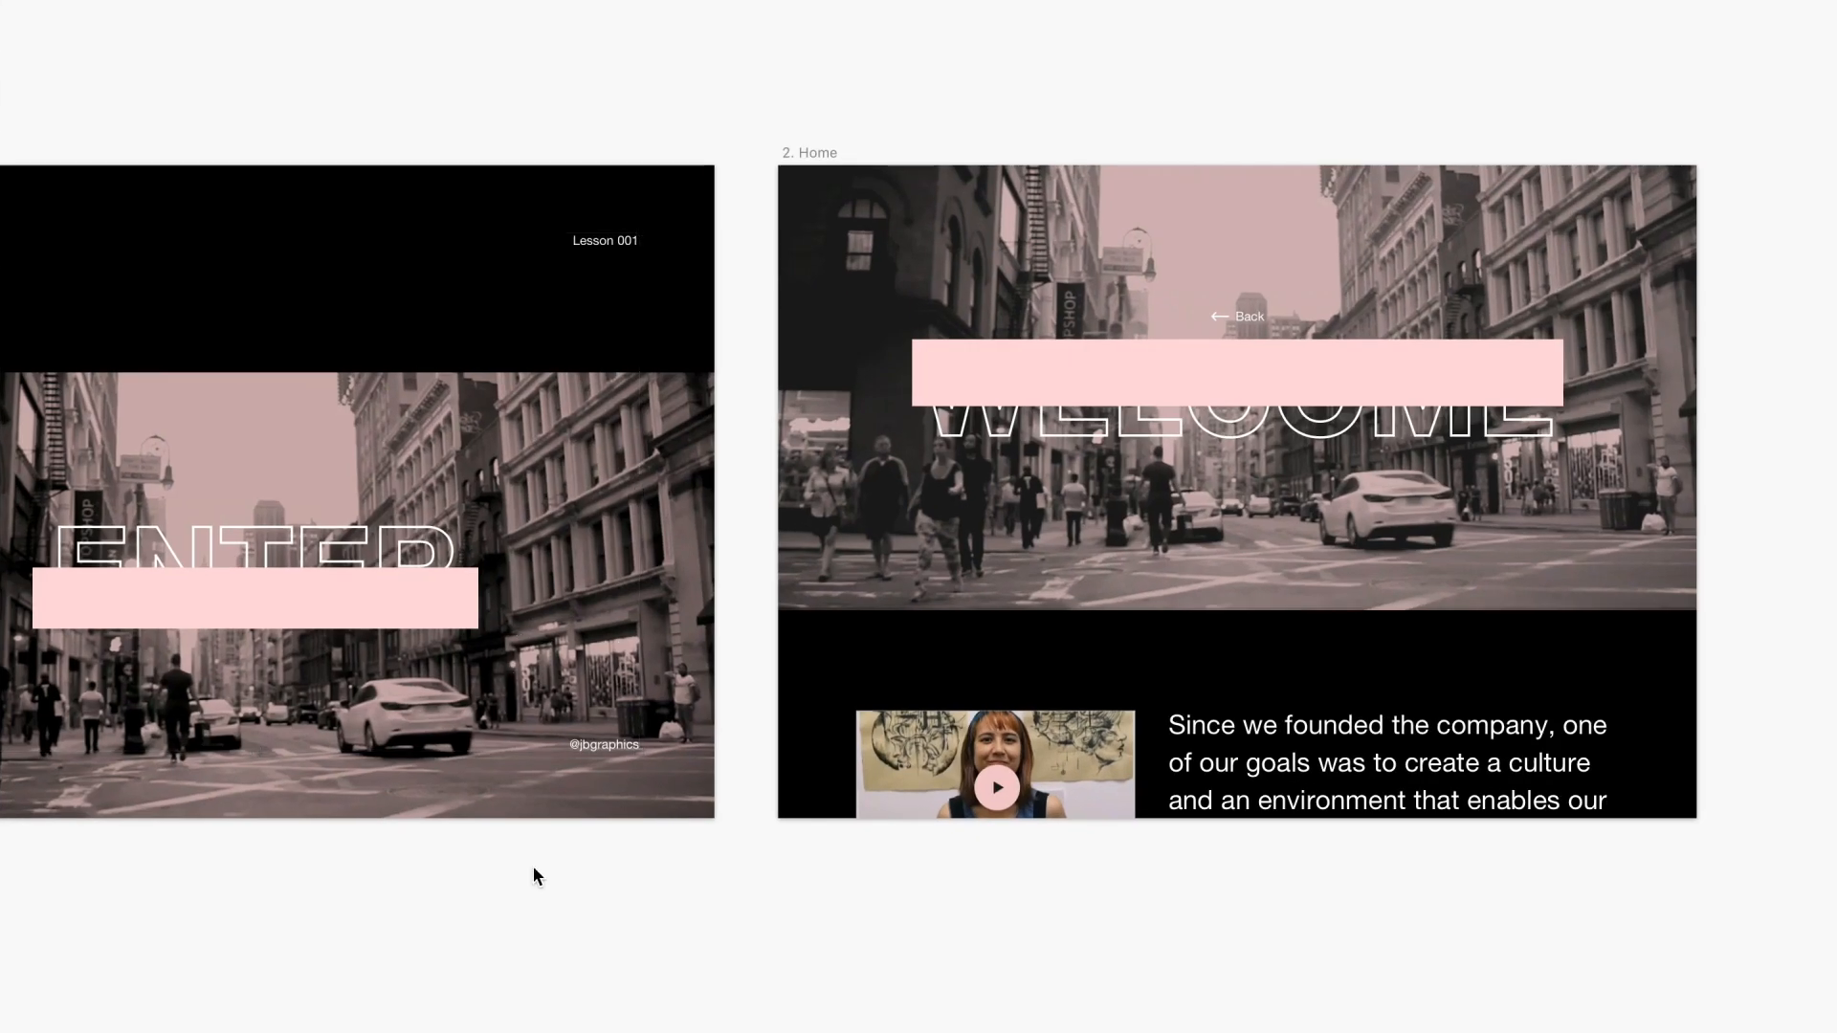
scroll(523, 867, "left", 4)
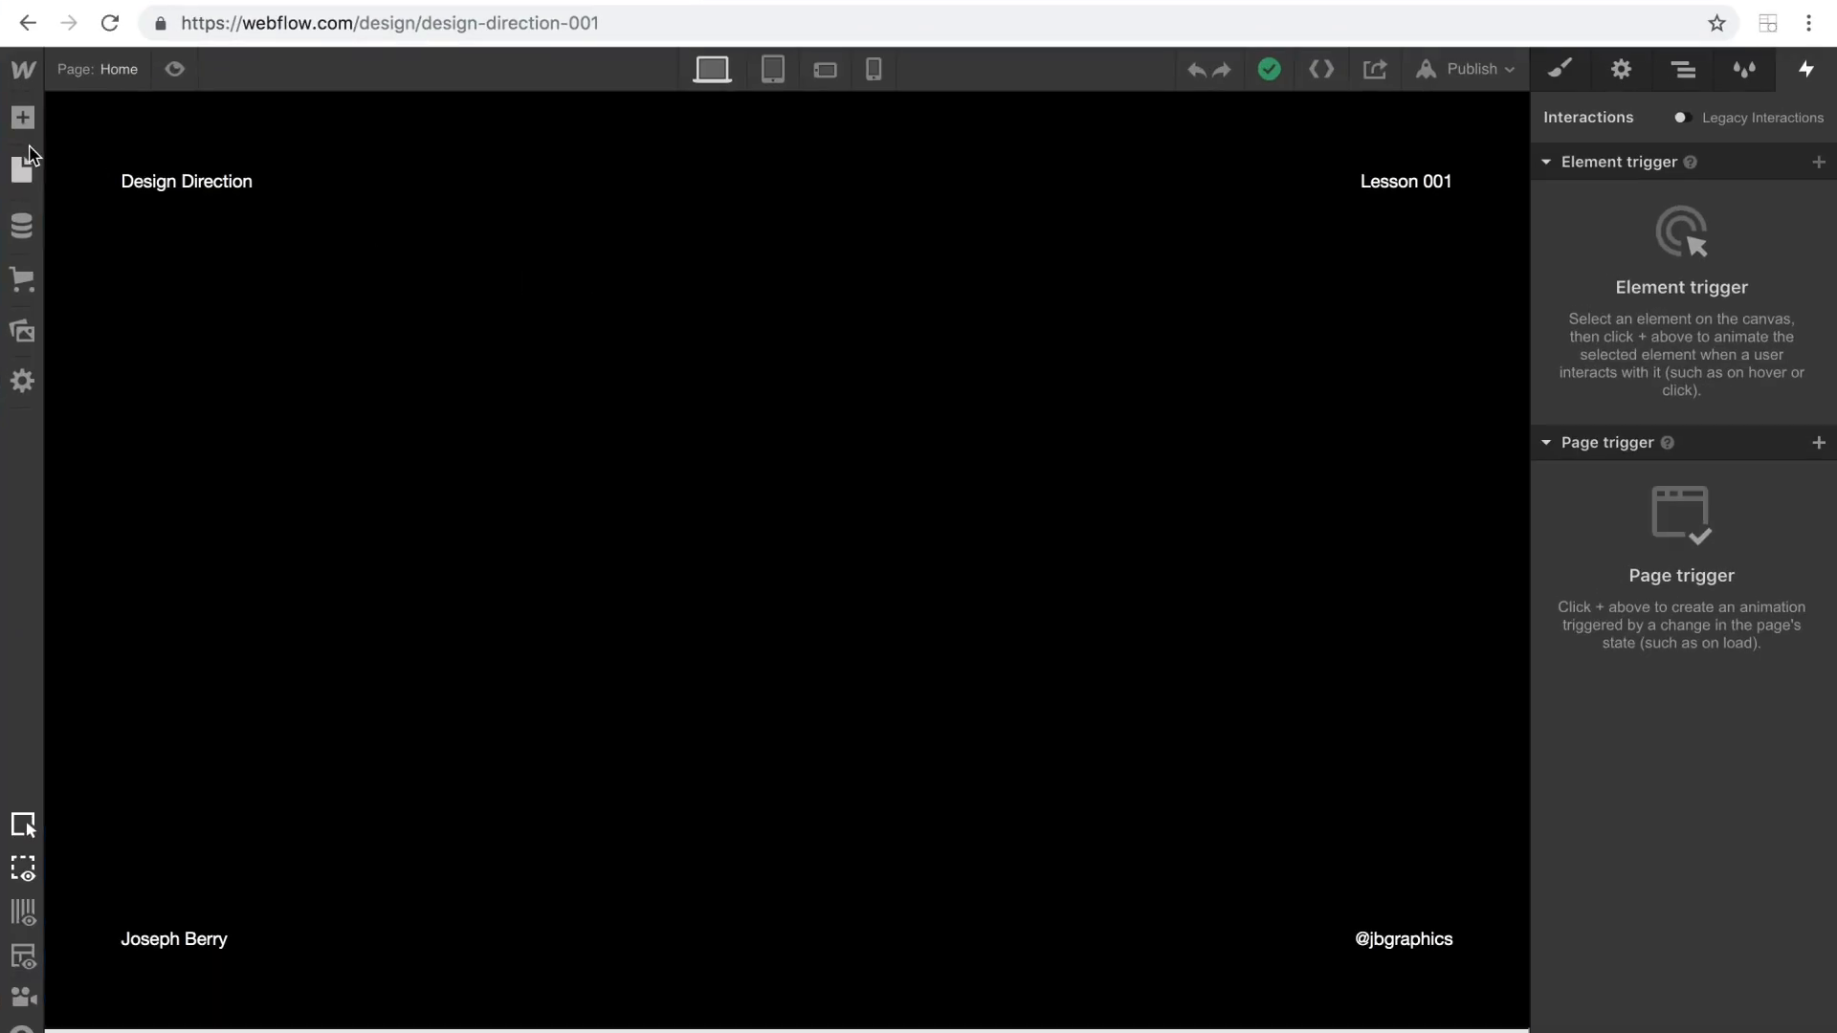
Add a div block to the Home page and give it the class hero-parent.
left_click(23, 120)
left_click_drag(105, 565, 619, 298)
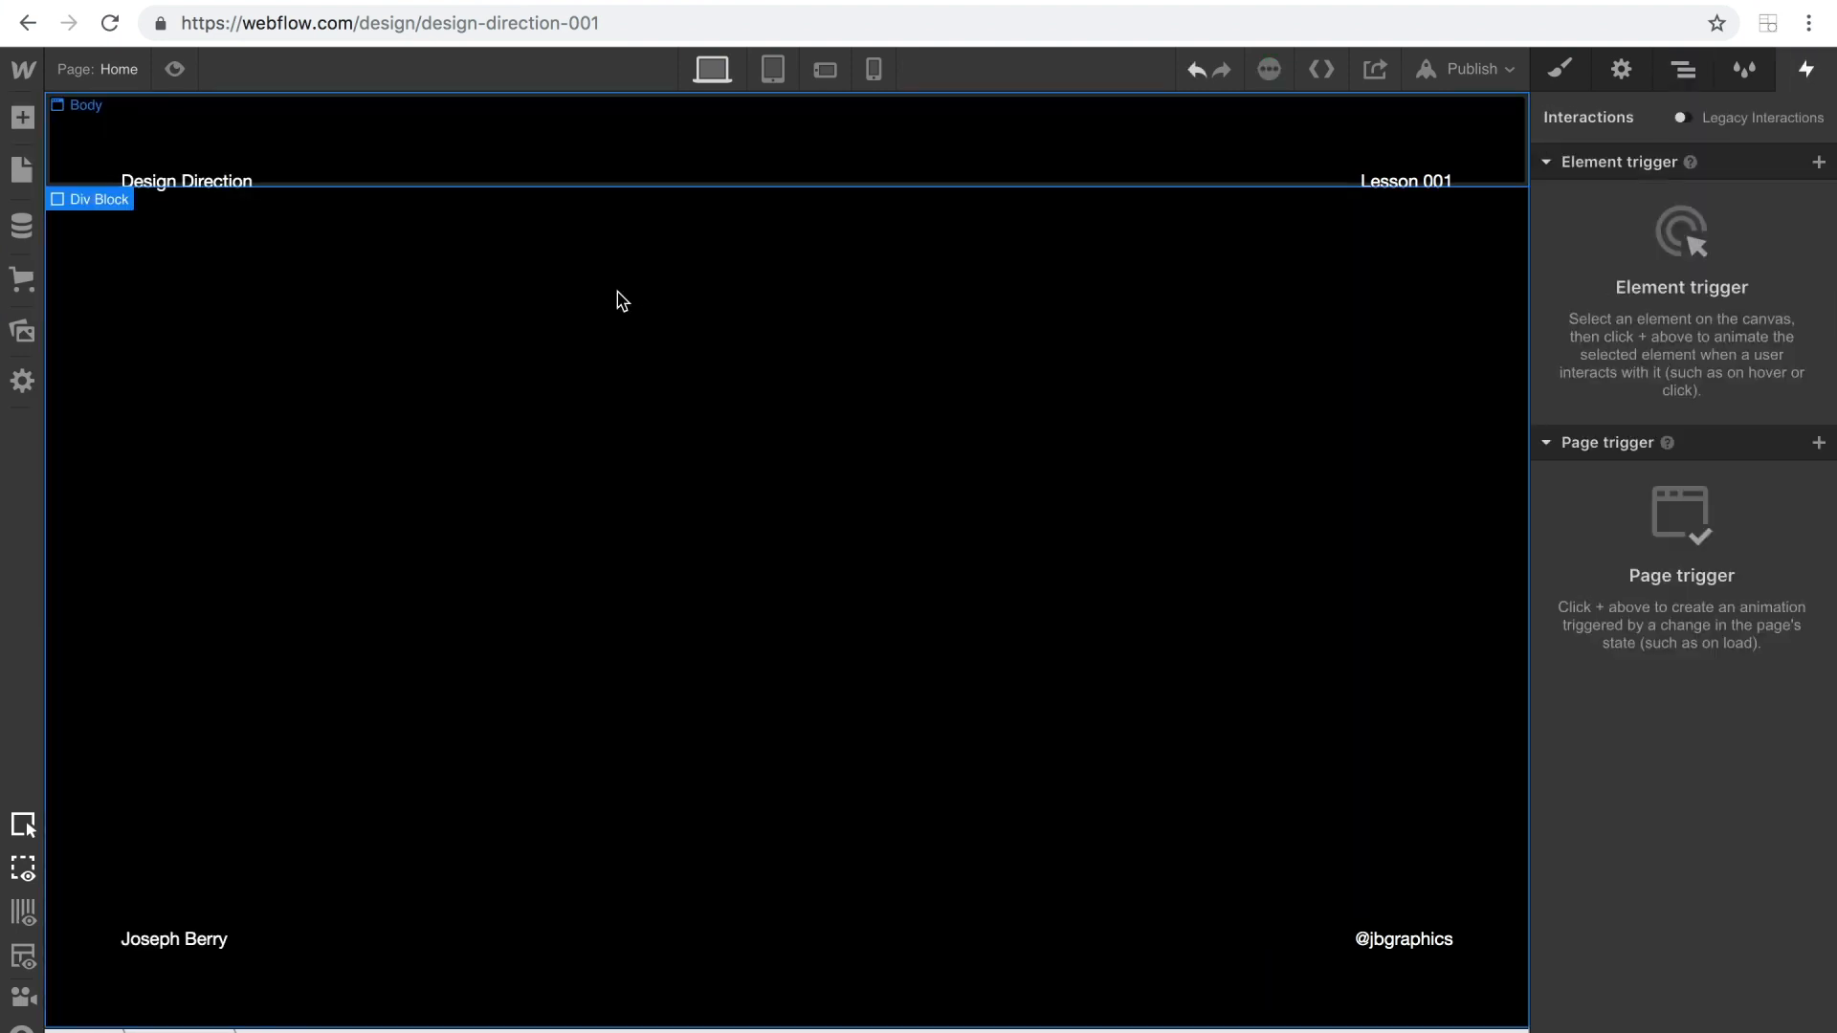
left_click(1686, 74)
left_click(1569, 69)
left_click(1619, 185)
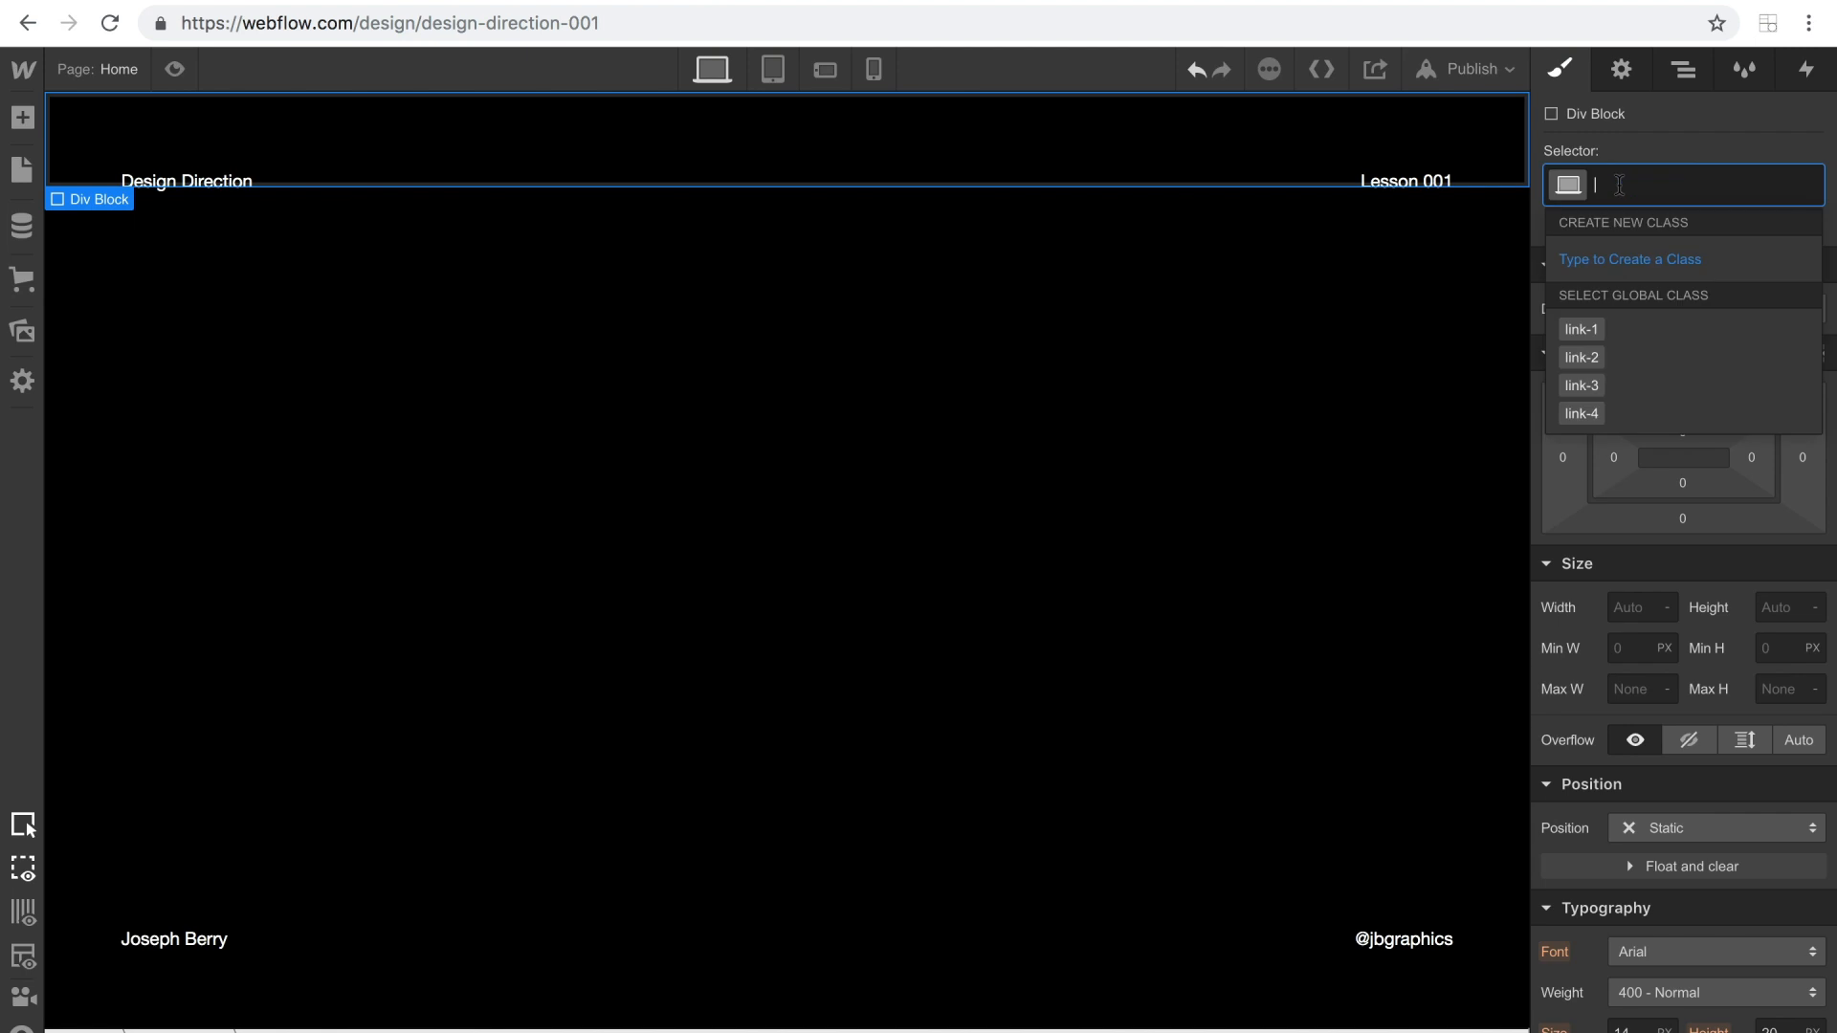
type("hero-parent")
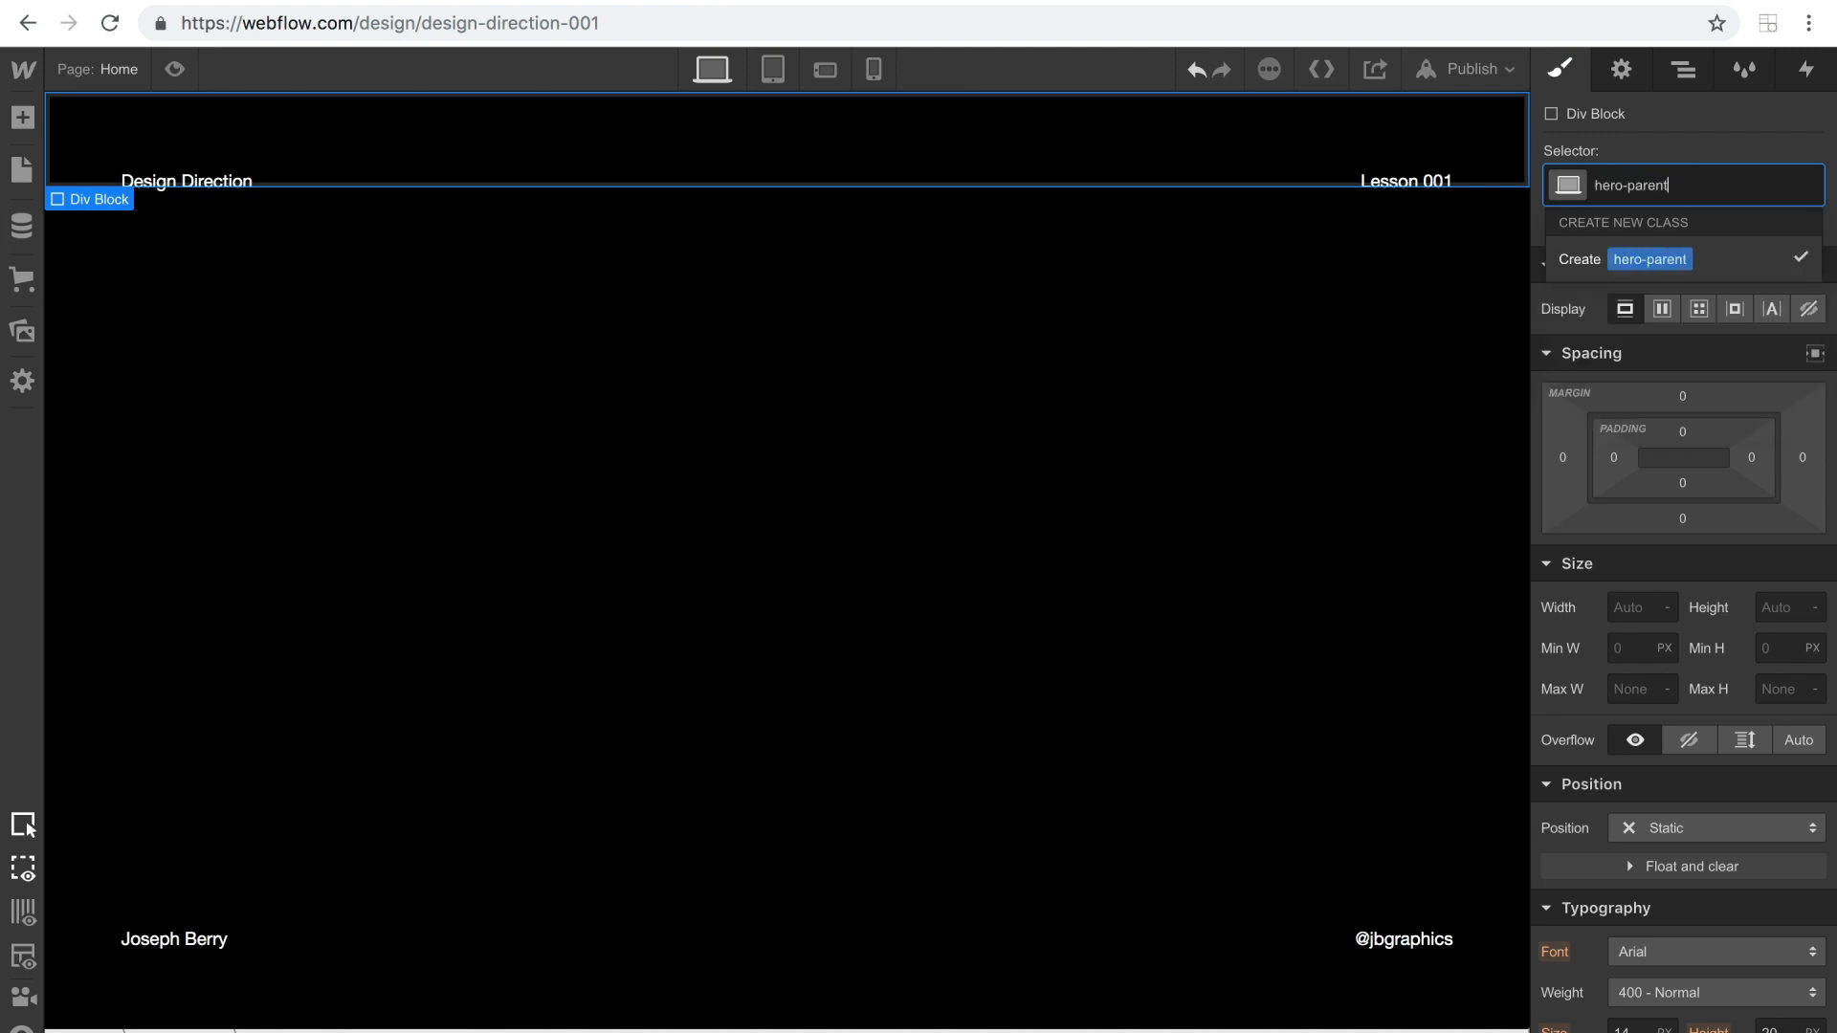
key("Return")
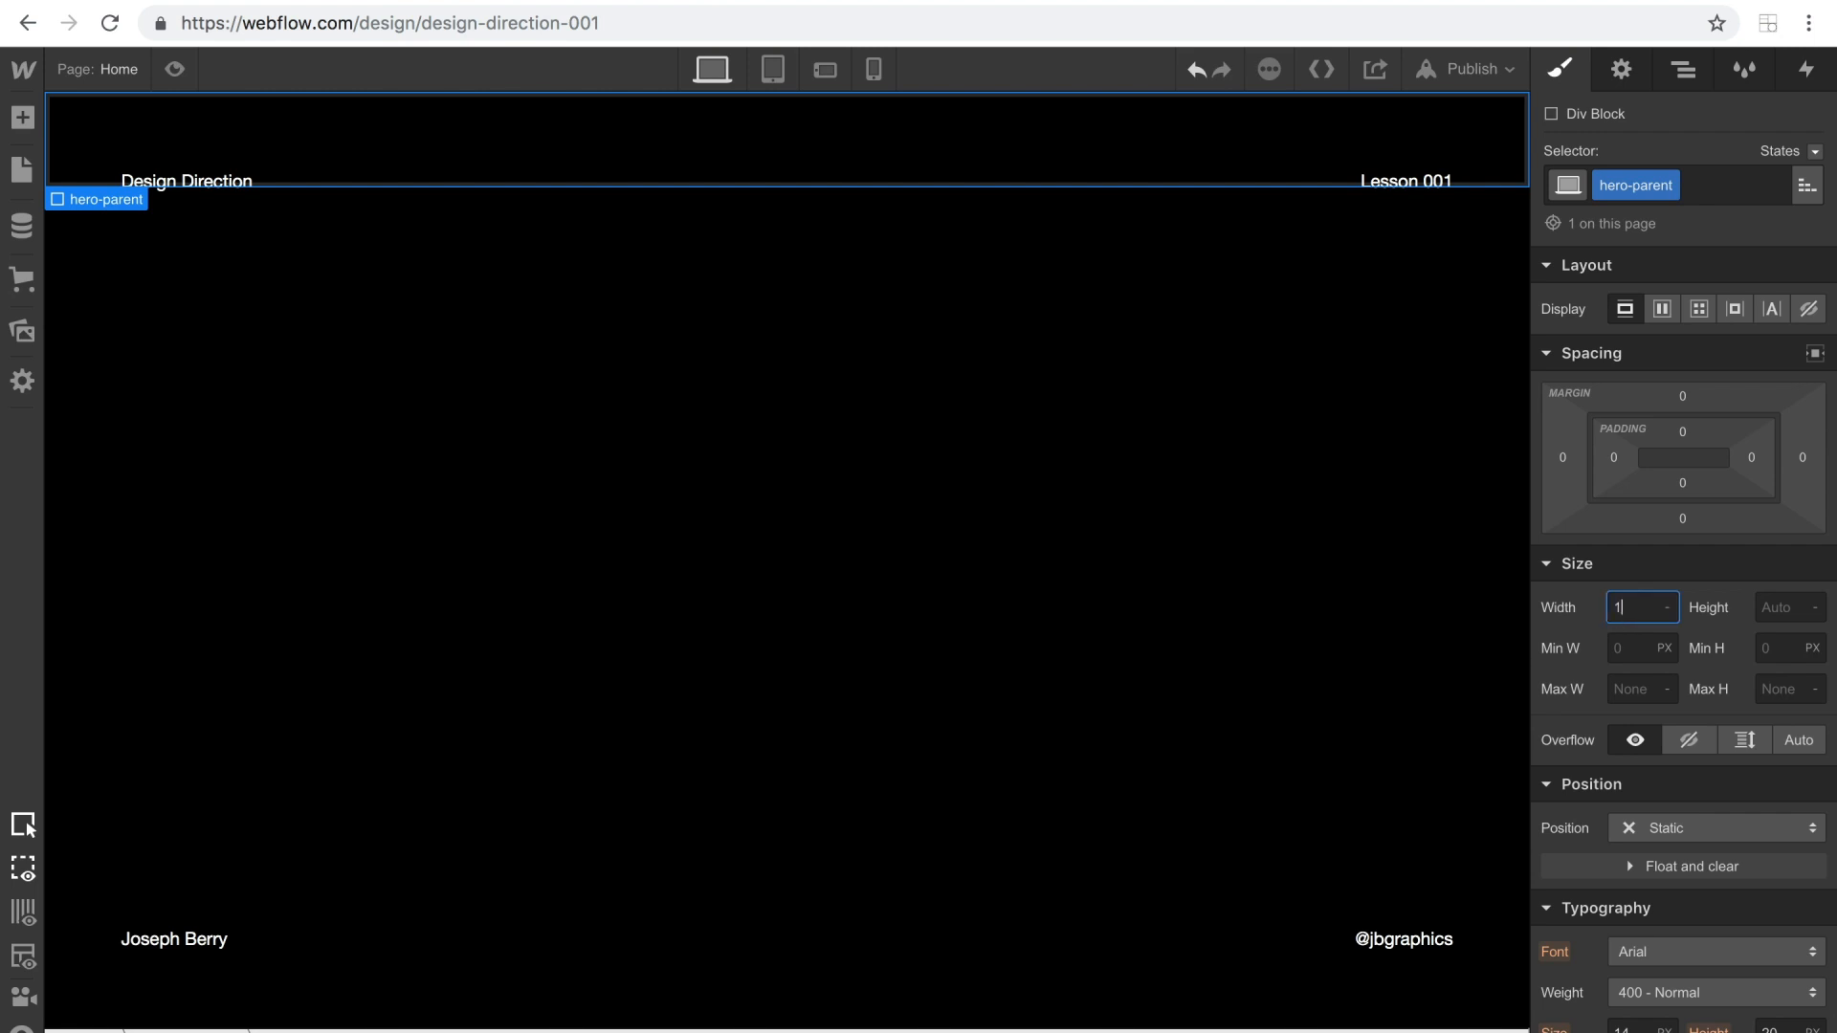
Set hero-parent to 100% width and 70% height, and position it absolutely along the bottom edge of the body.
key("Return")
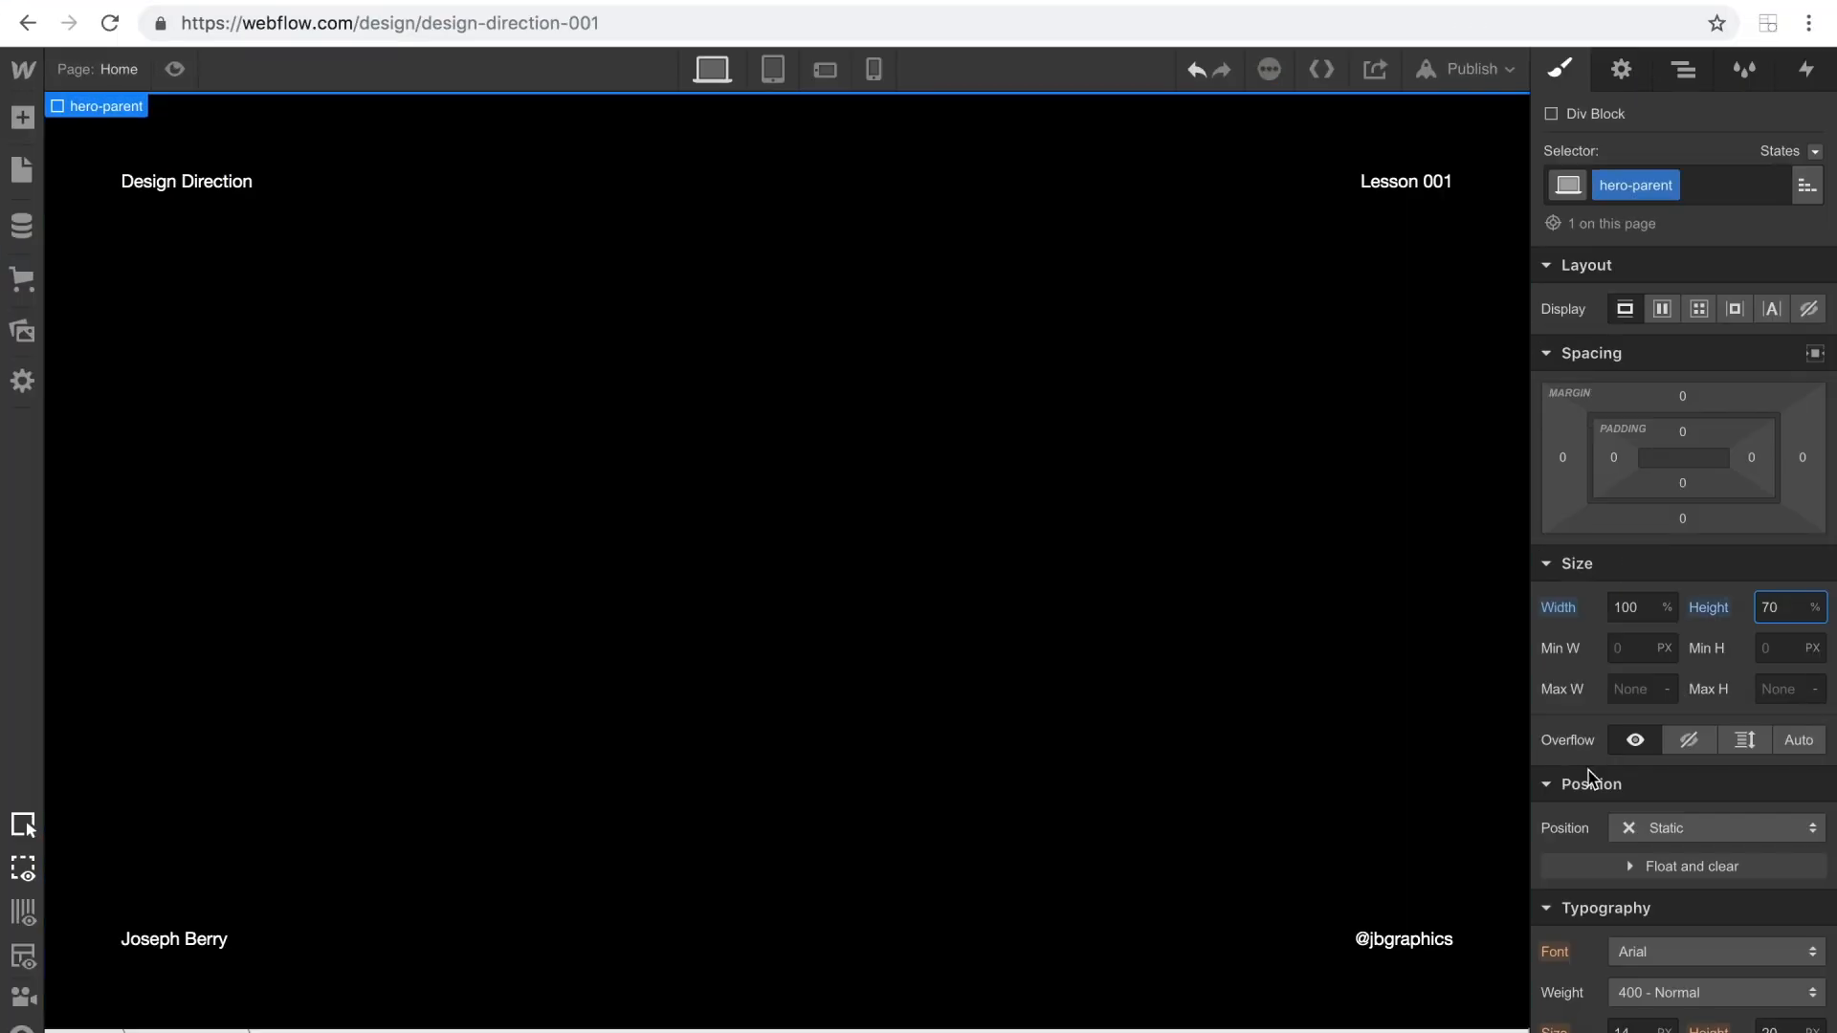
left_click(1666, 839)
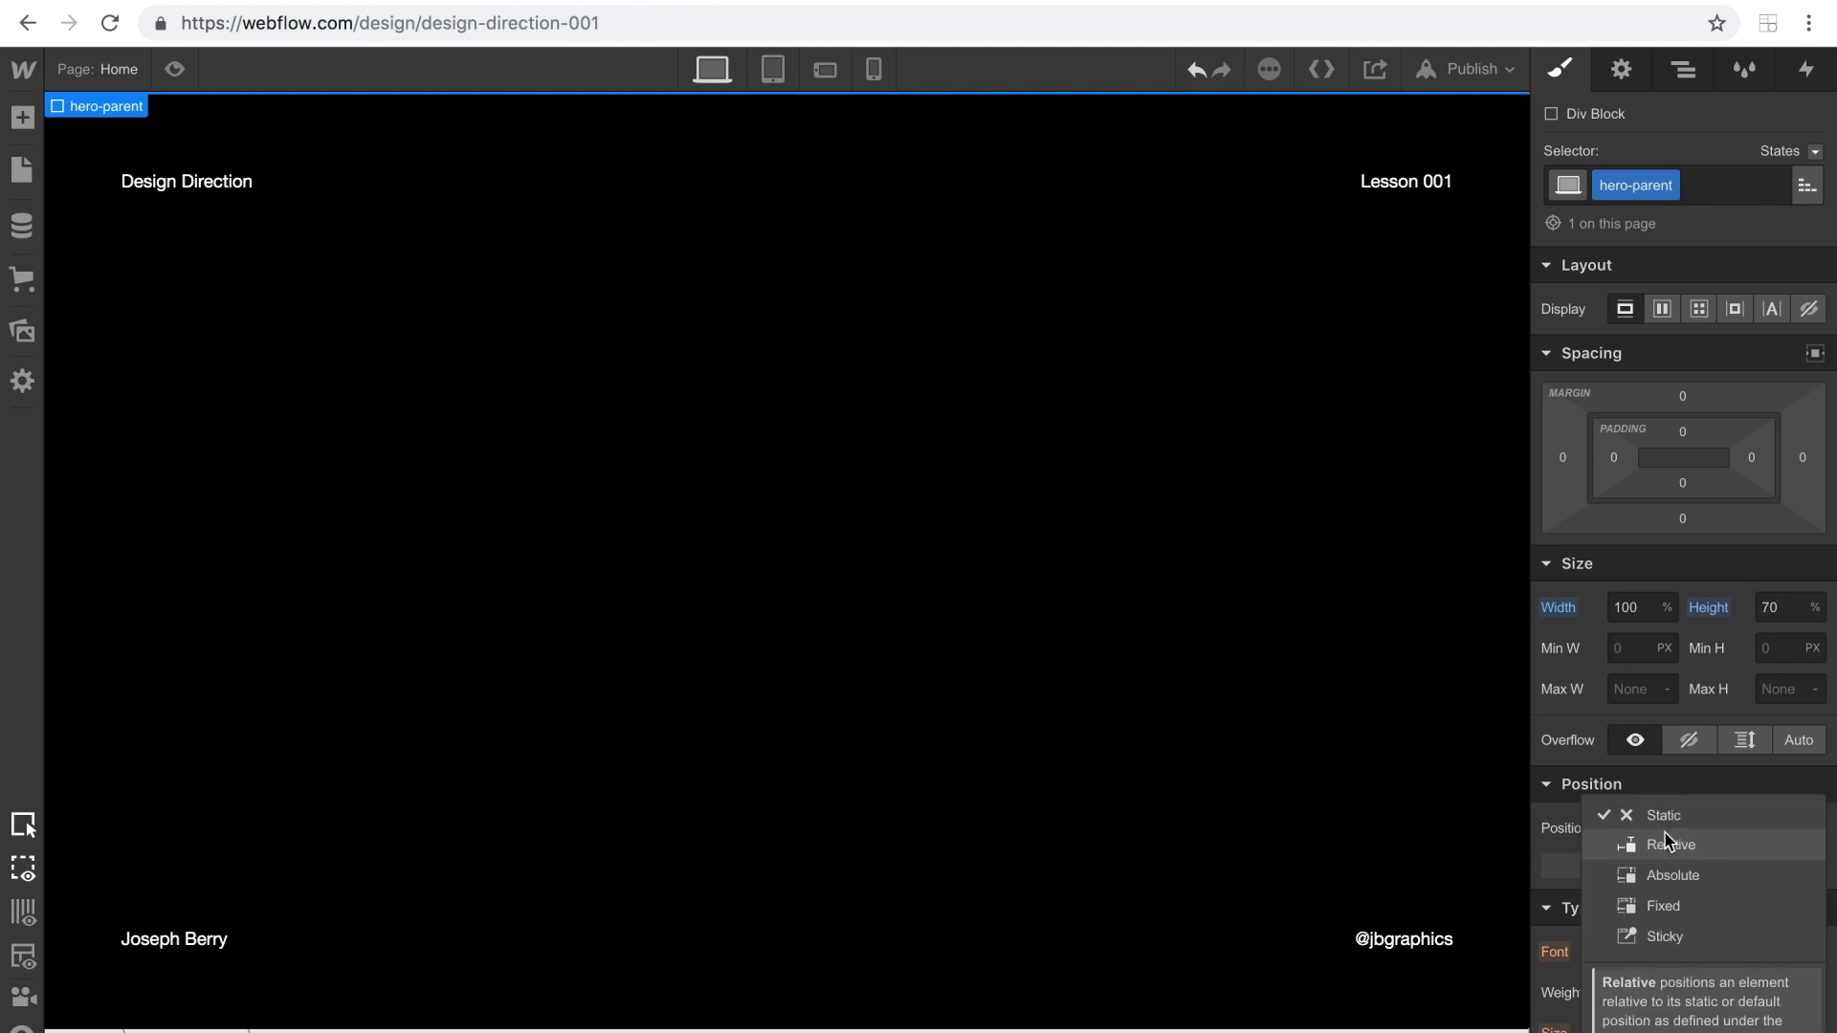
left_click(1669, 875)
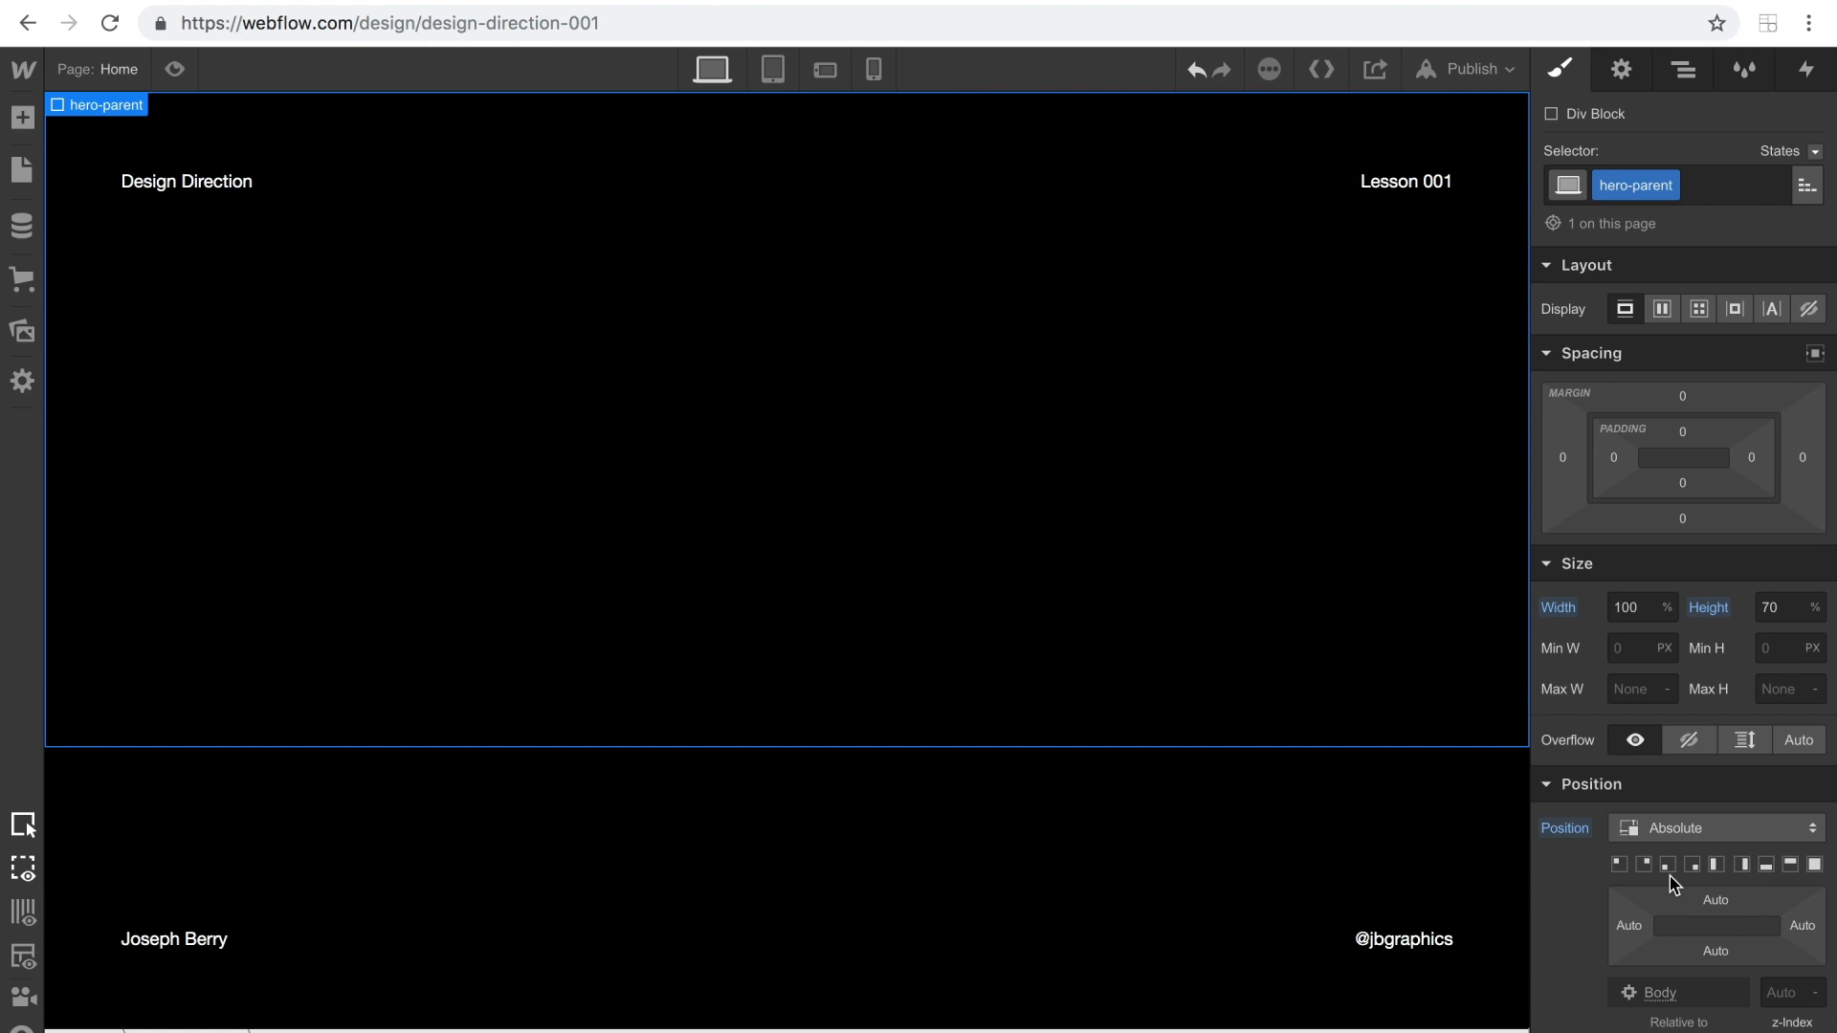
left_click(1766, 866)
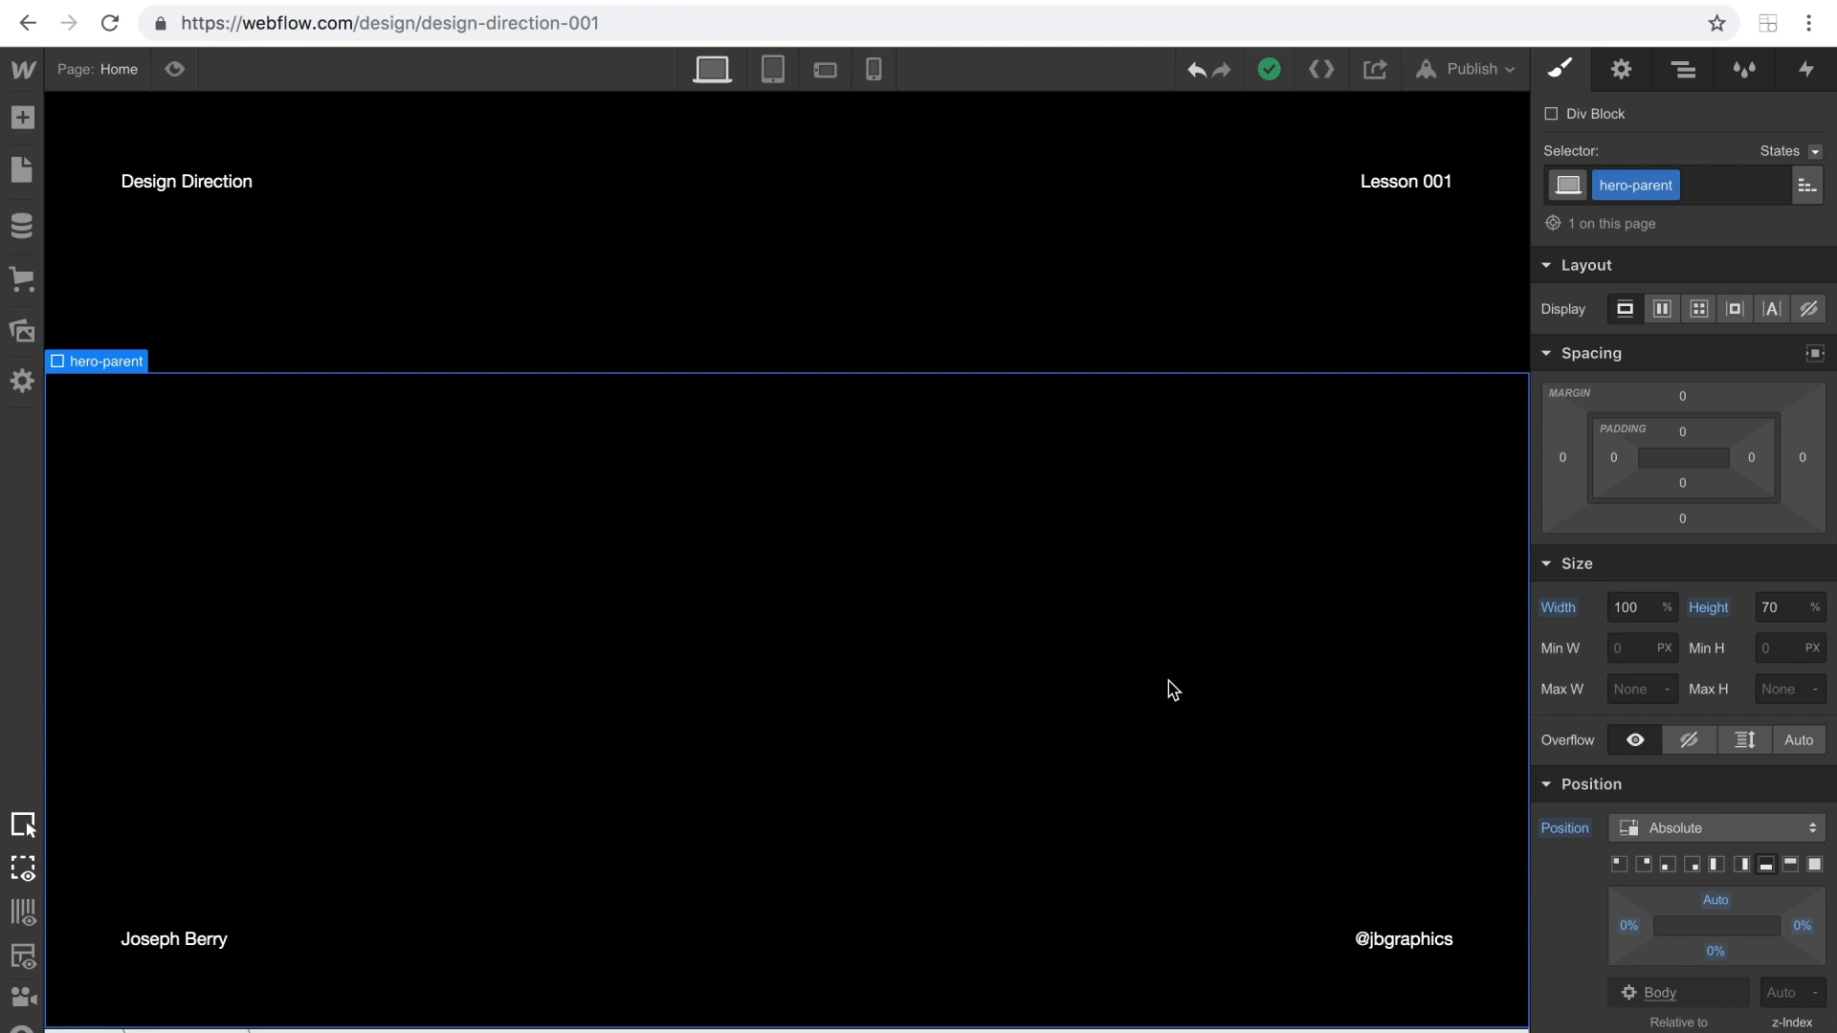
Return to the BASIC Moves home page and enter chapter CH. 01 to examine the transition into it.
left_click(253, 1)
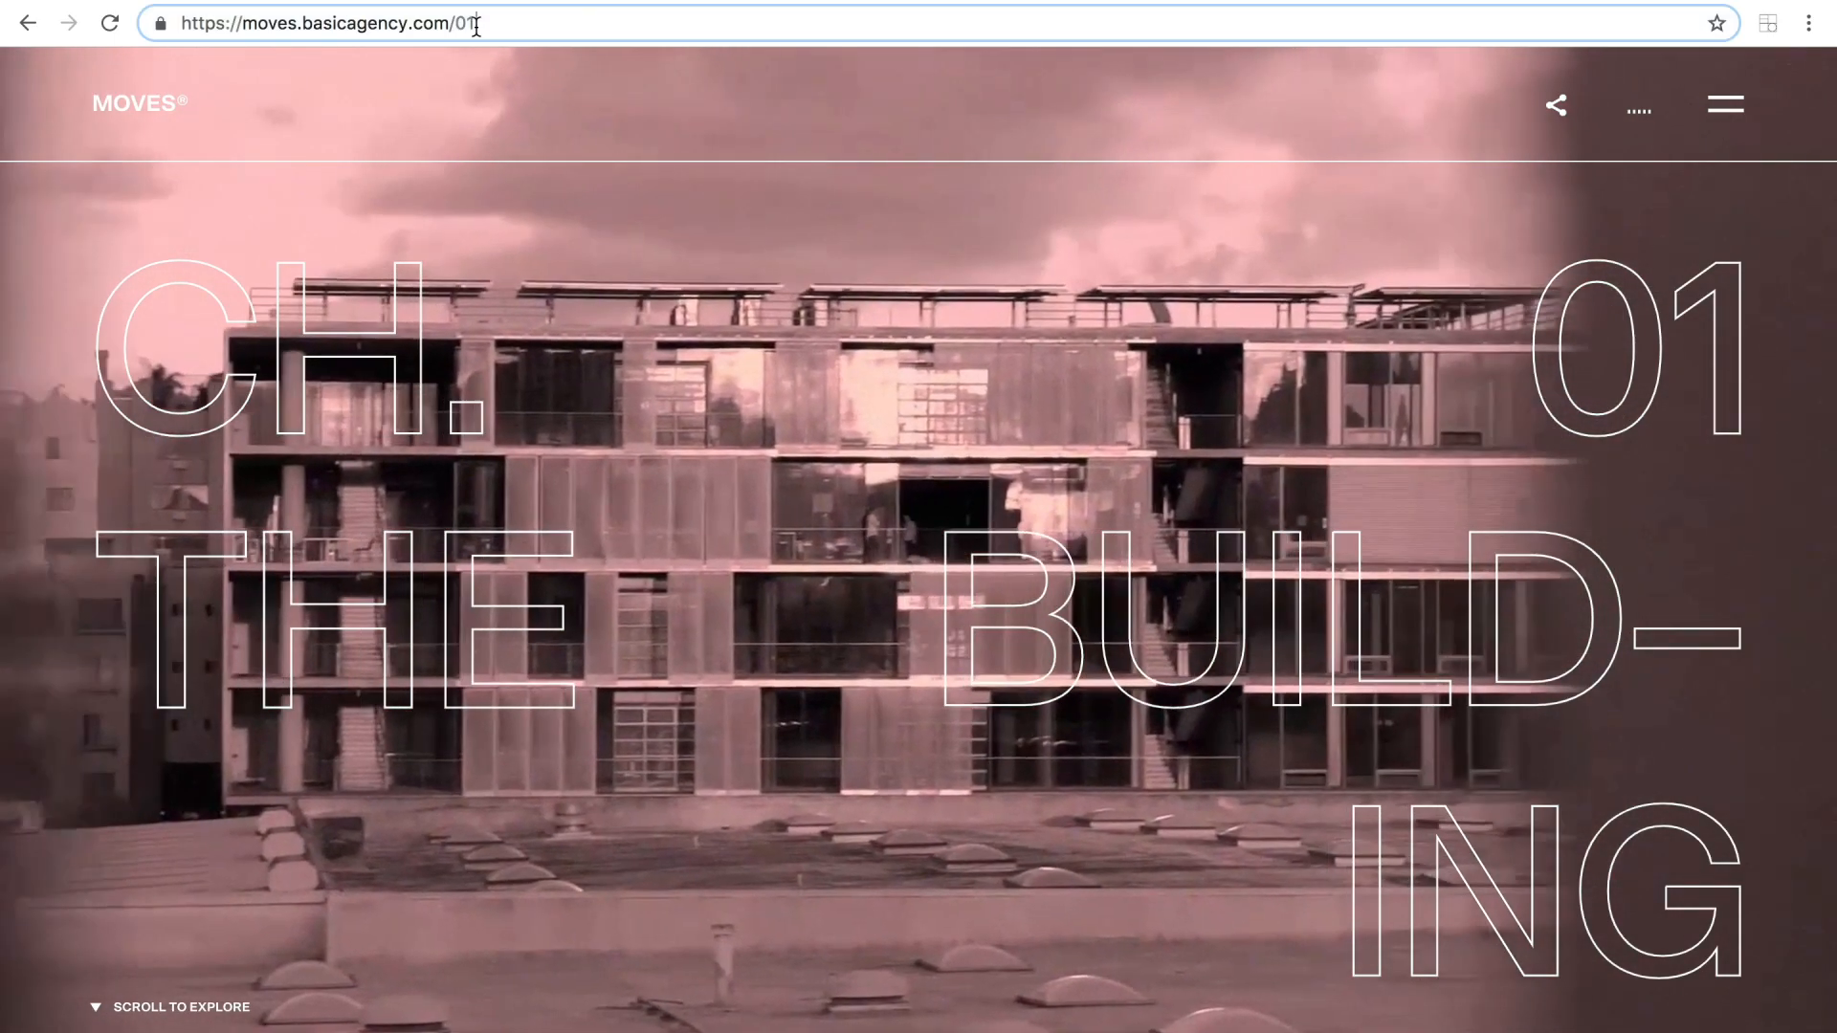
double_click(464, 23)
key("BackSpace")
key("Return")
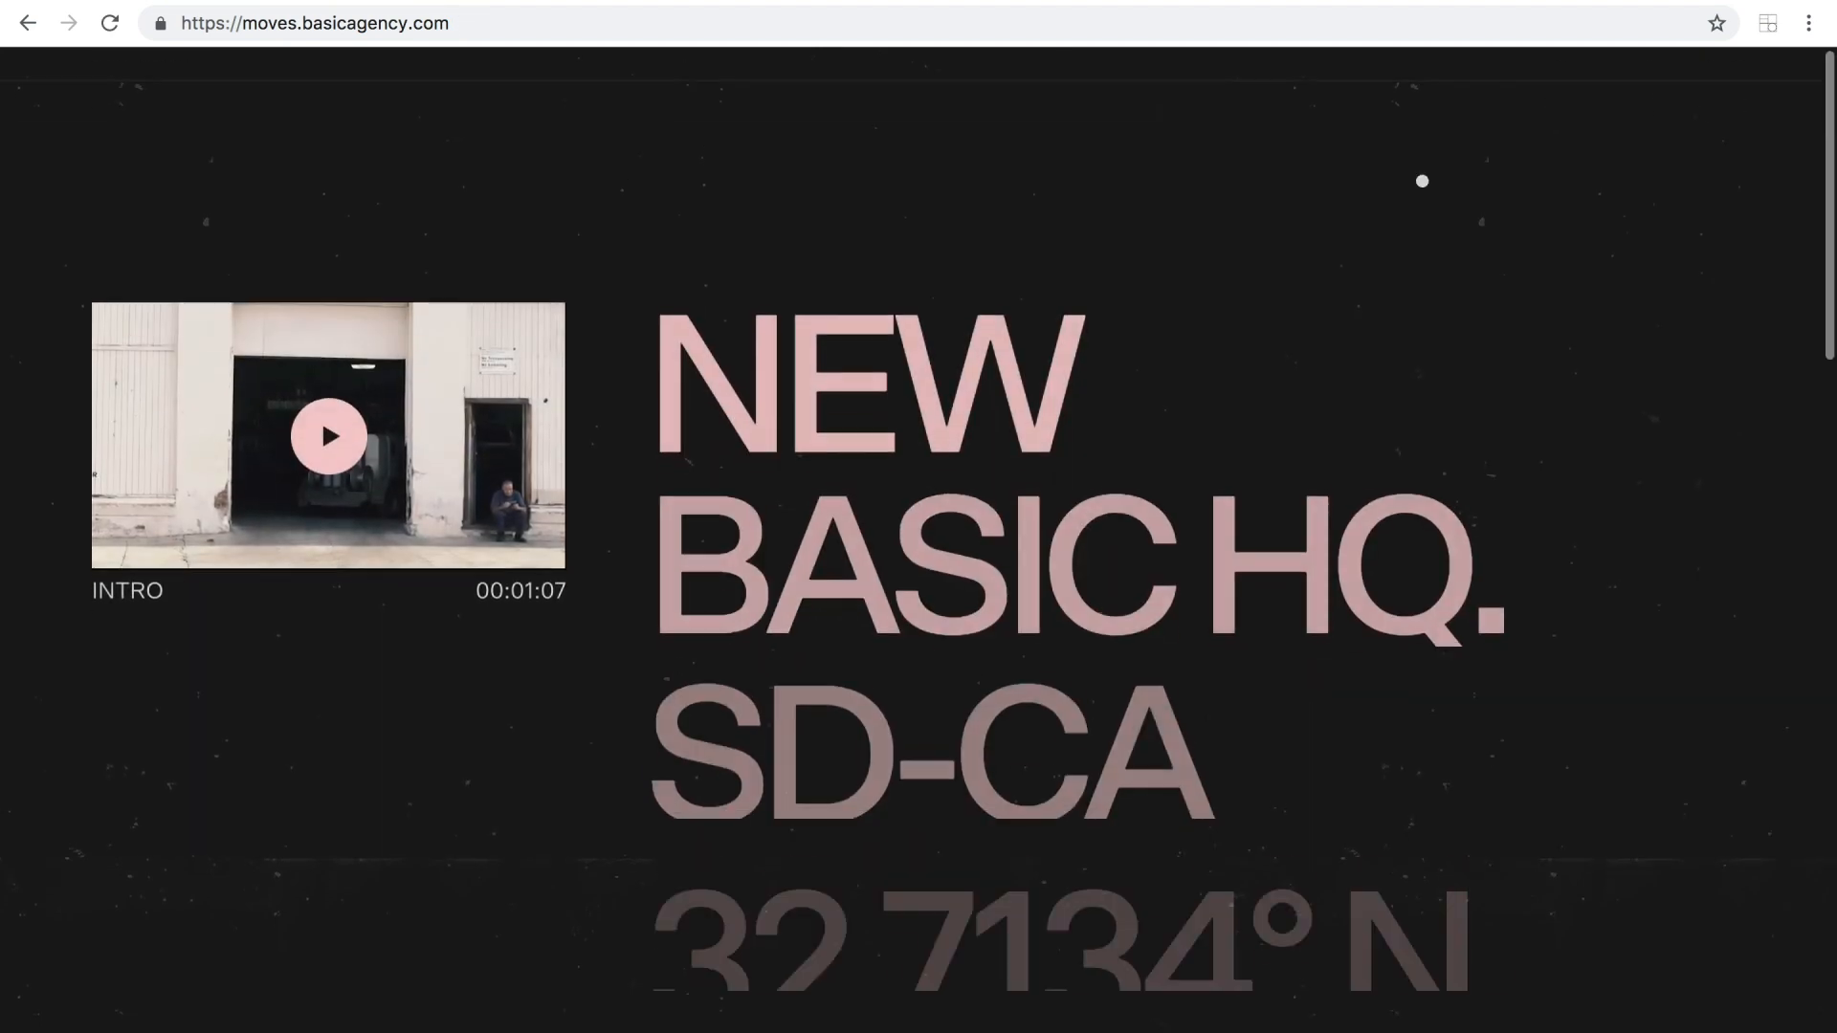
scroll(321, 382, "down", 5)
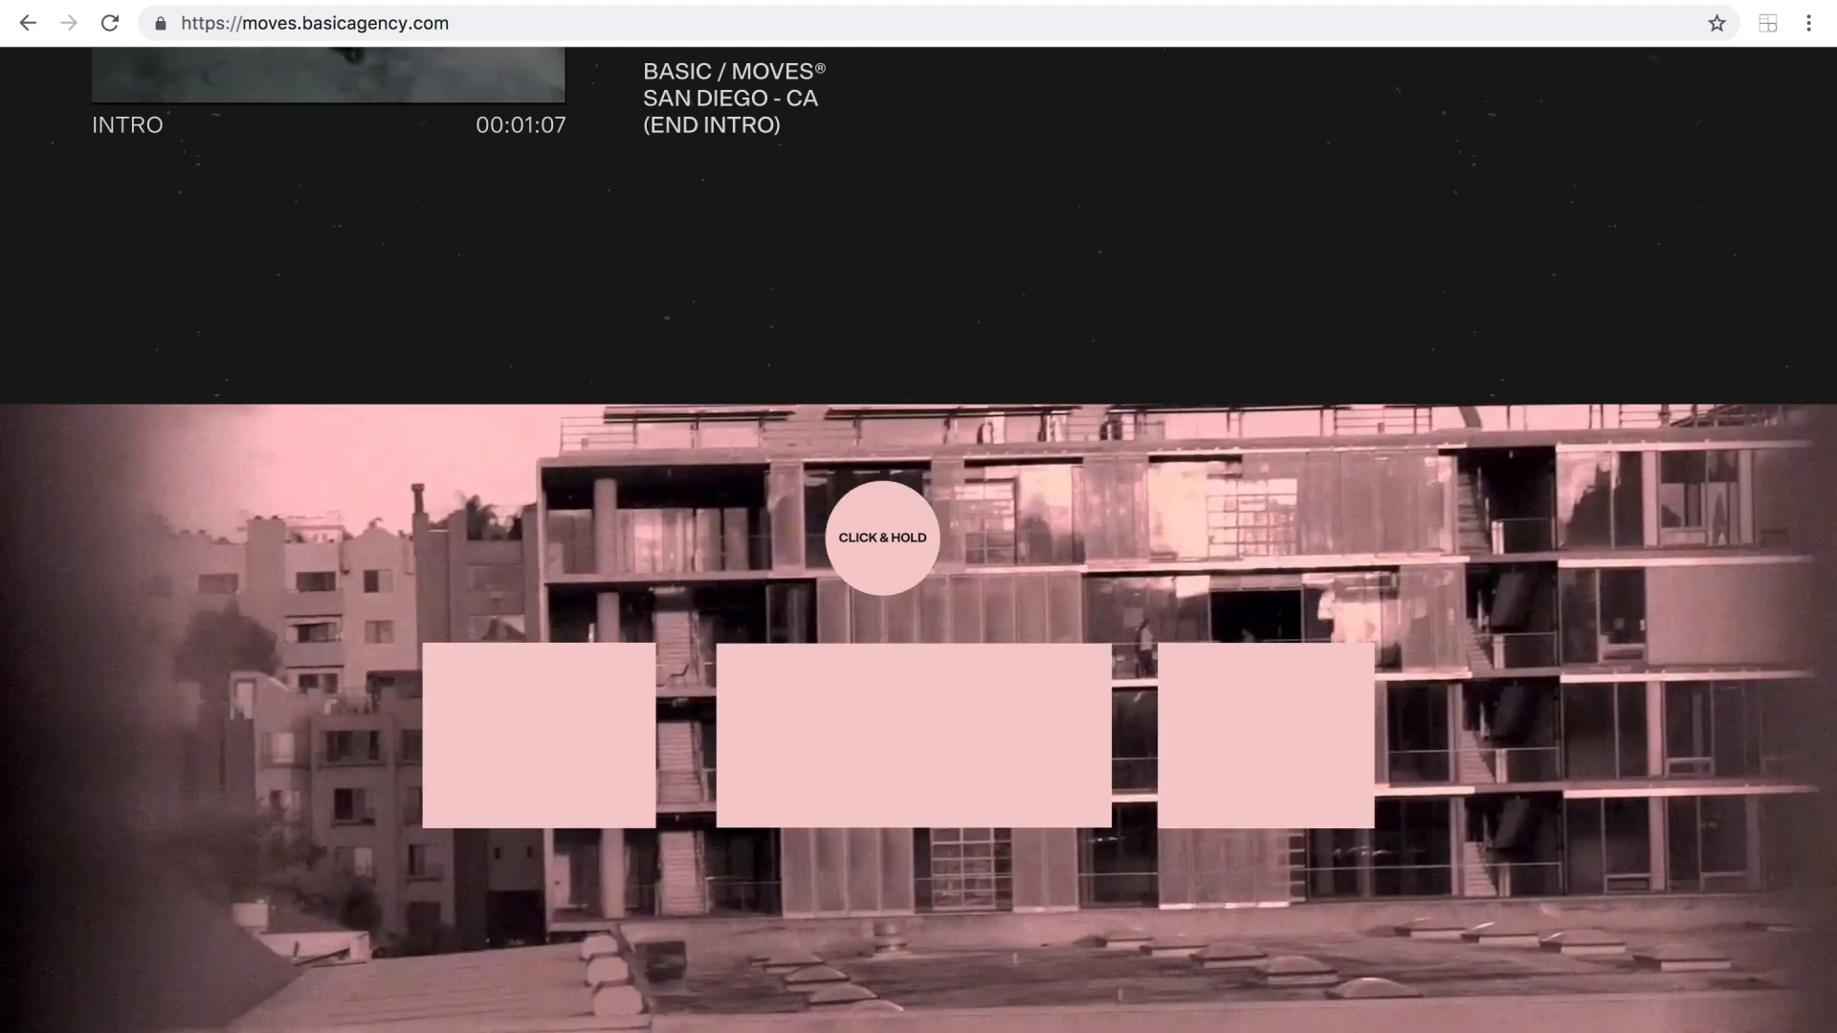
left_click(882, 538)
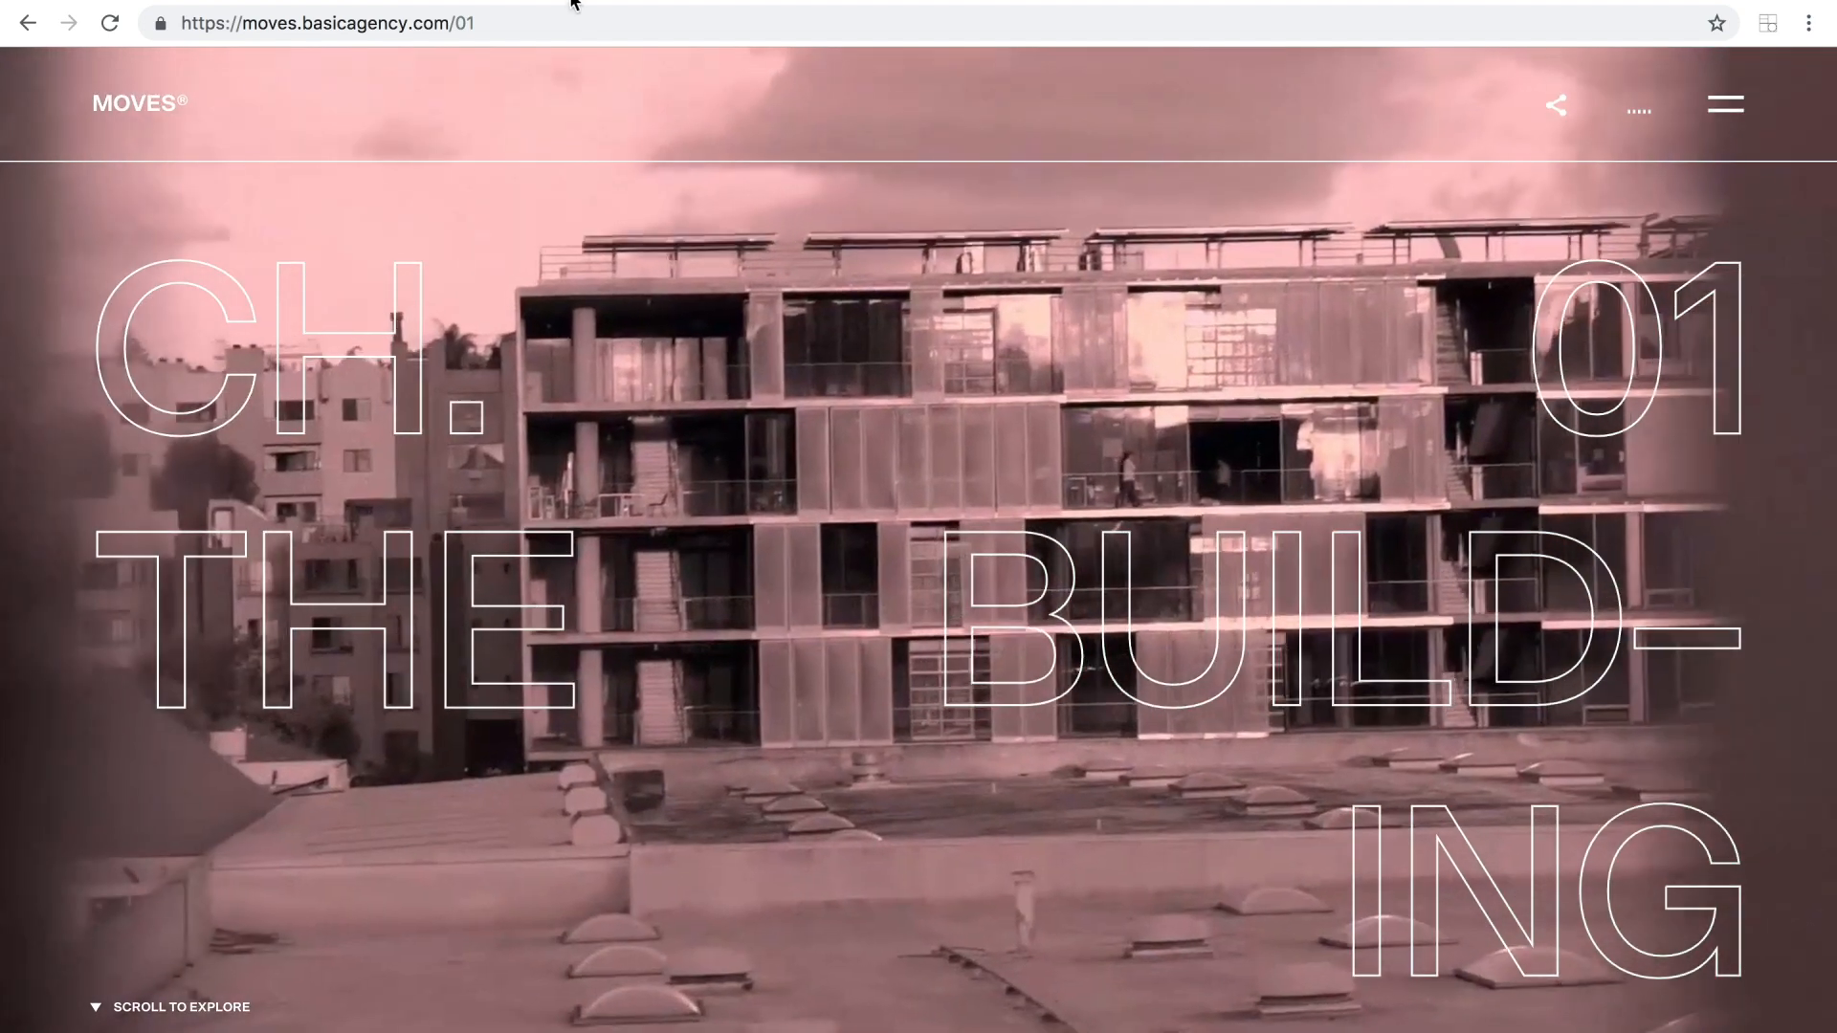
Back in Webflow, hide the overflow of hero-parent and nest a new div block with the class bg-image inside it.
left_click(571, 1)
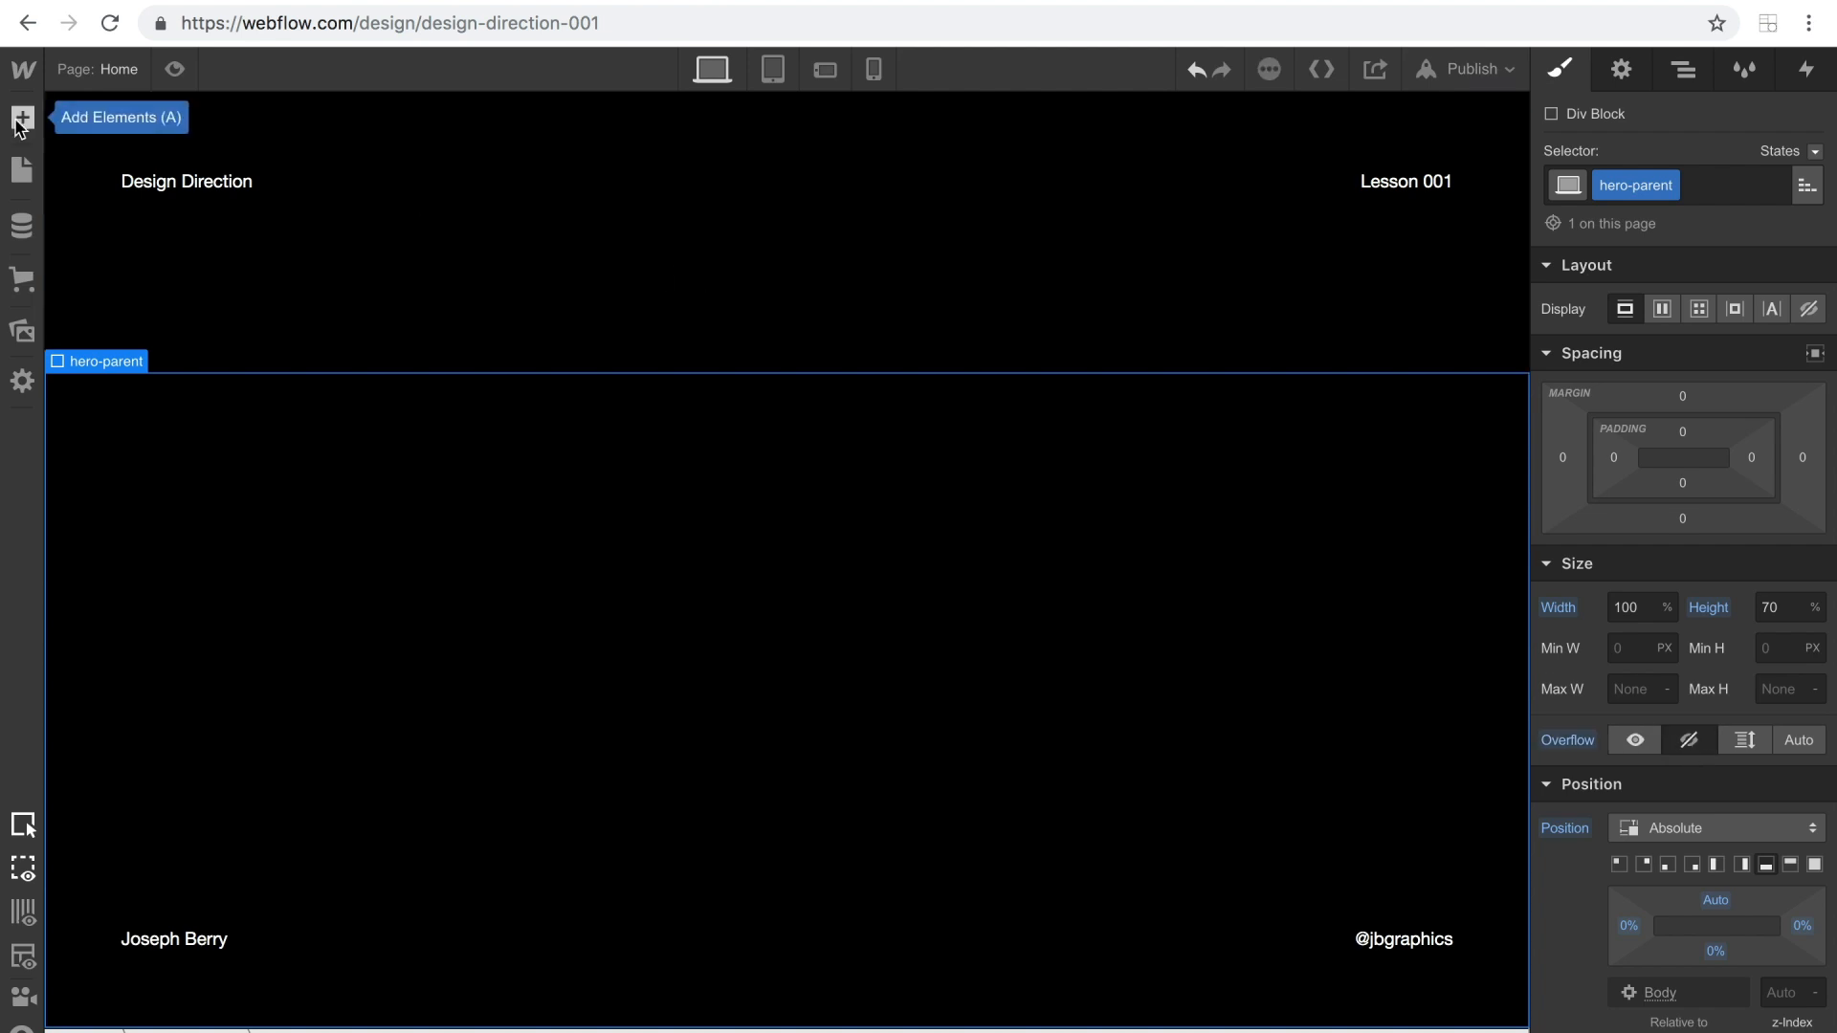
left_click(20, 124)
left_click_drag(112, 545, 485, 525)
left_click(1614, 186)
type("bg-image")
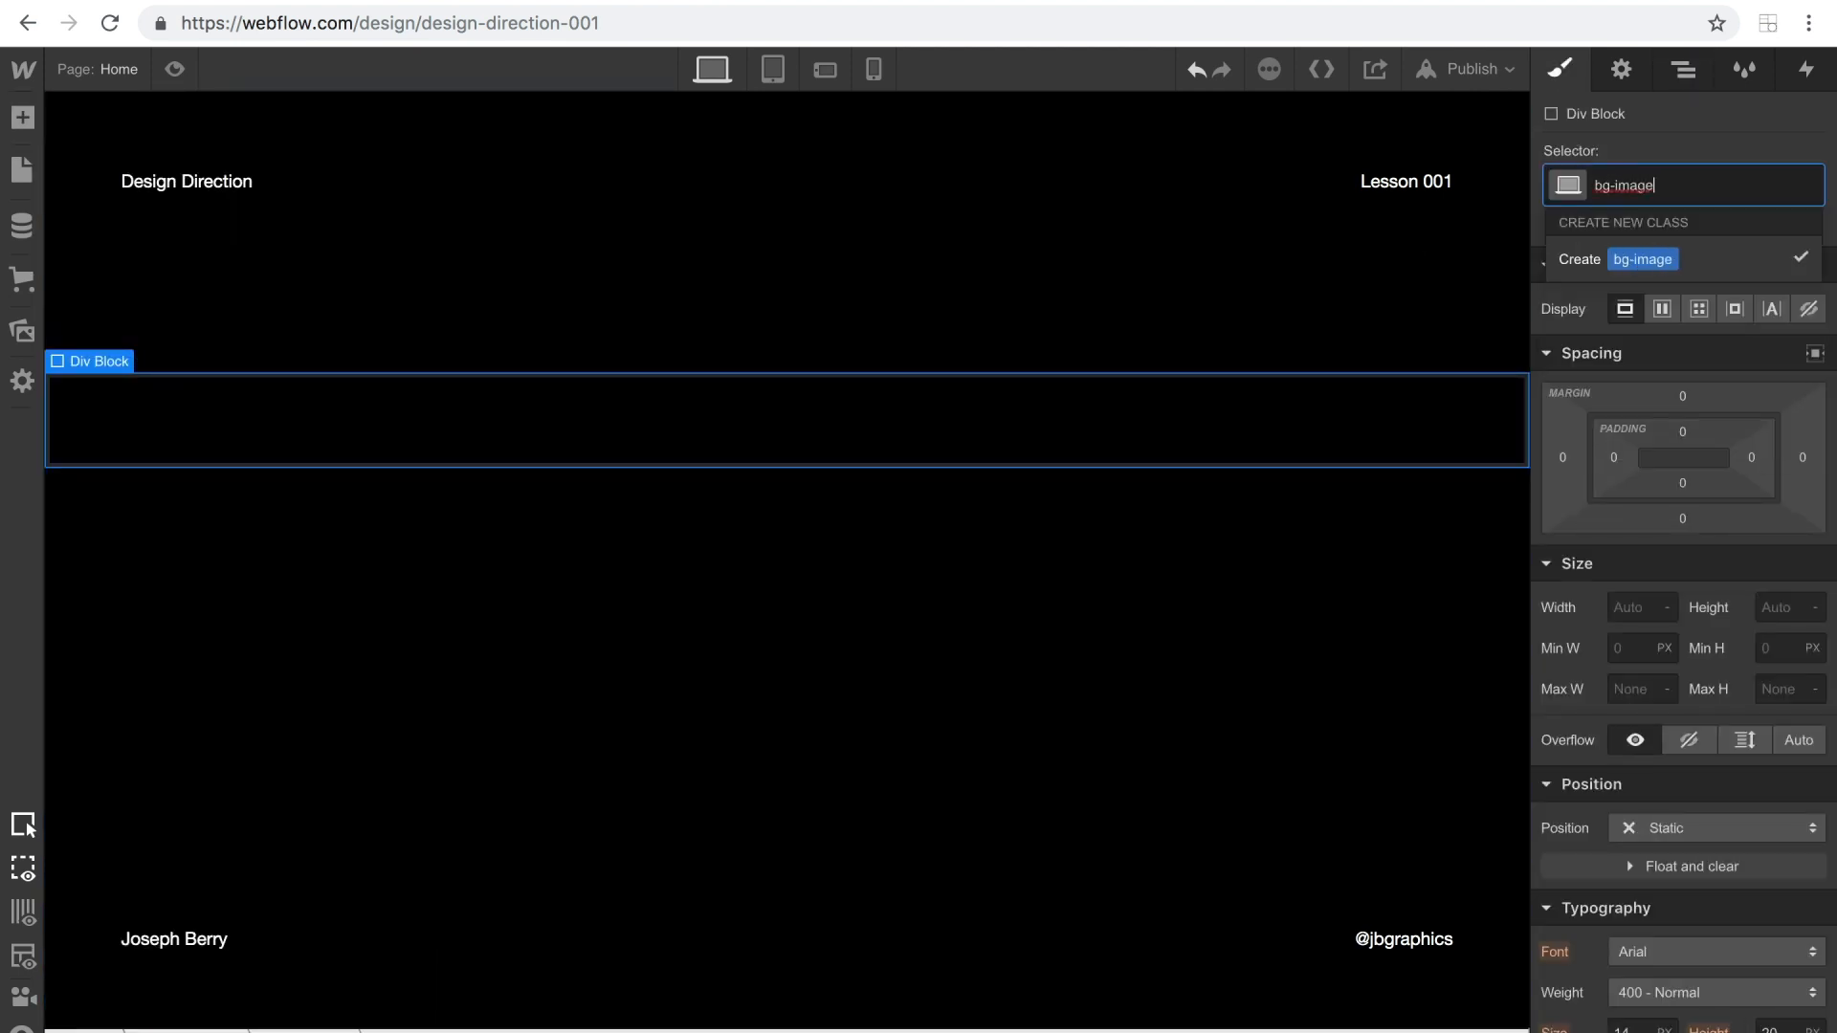
key("Return")
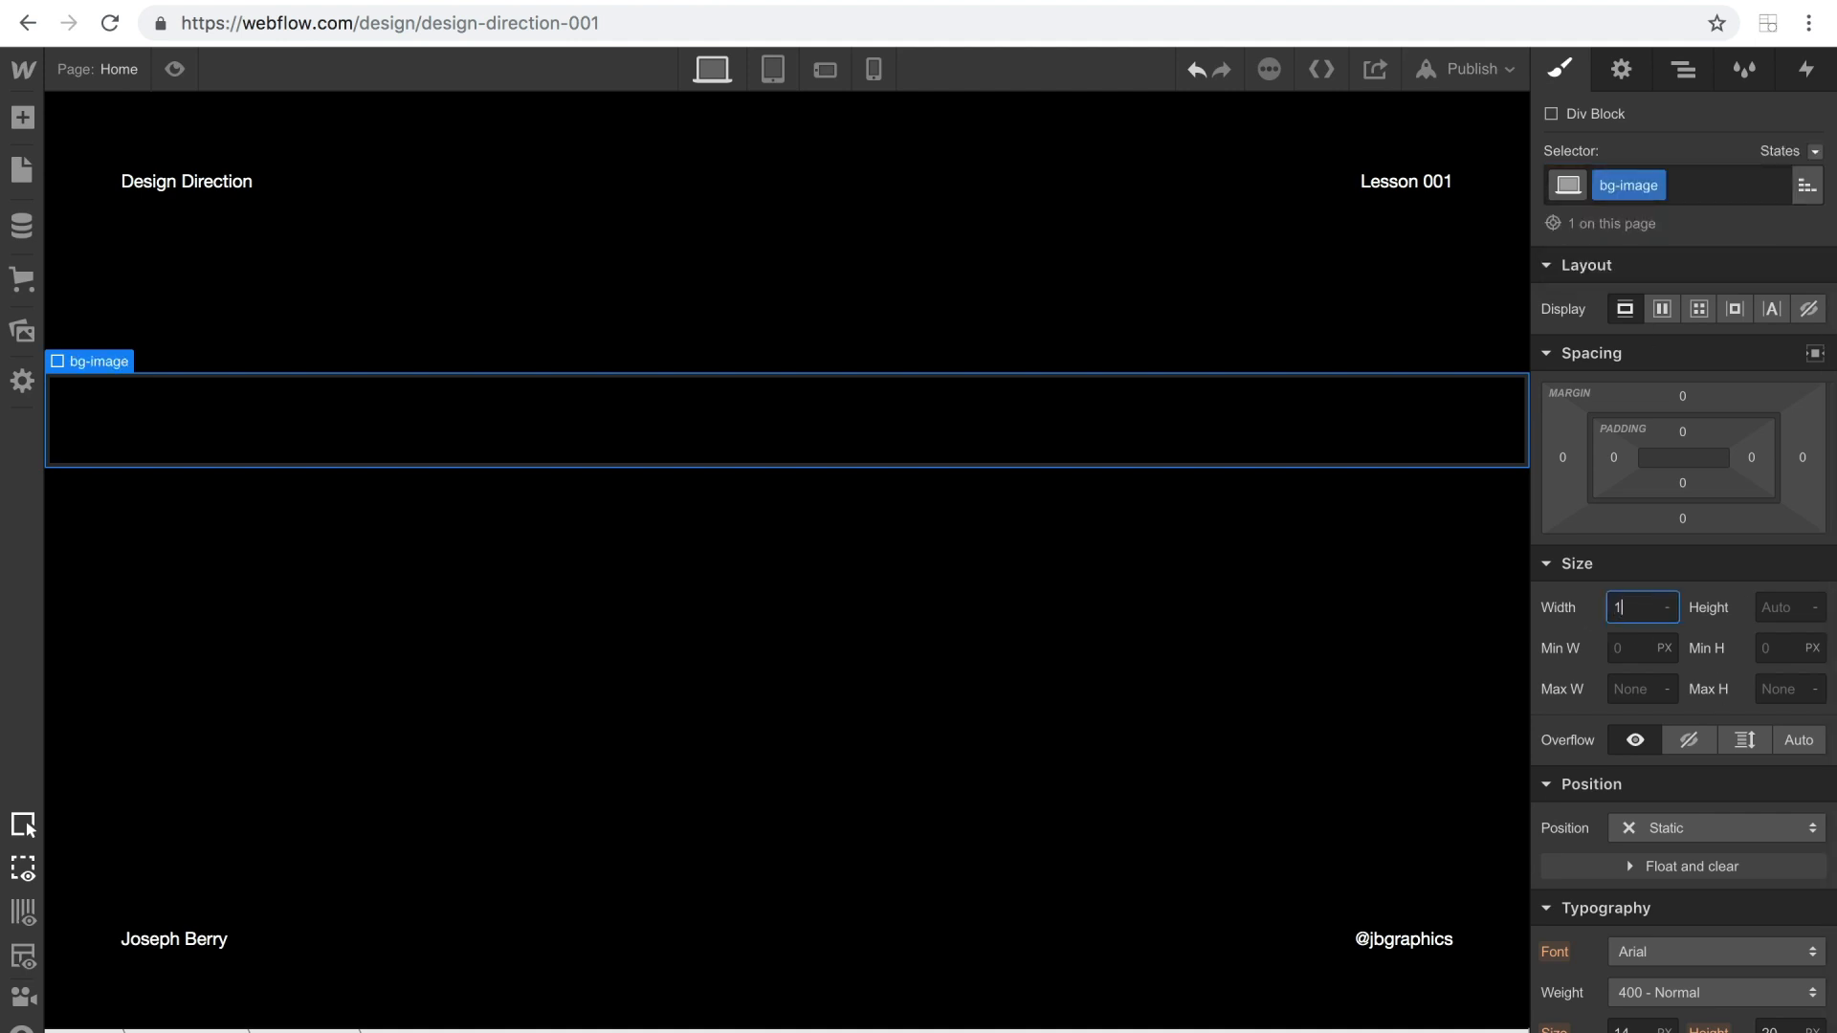
Set bg-image to 100% width and 100% height with relative positioning.
key("Return")
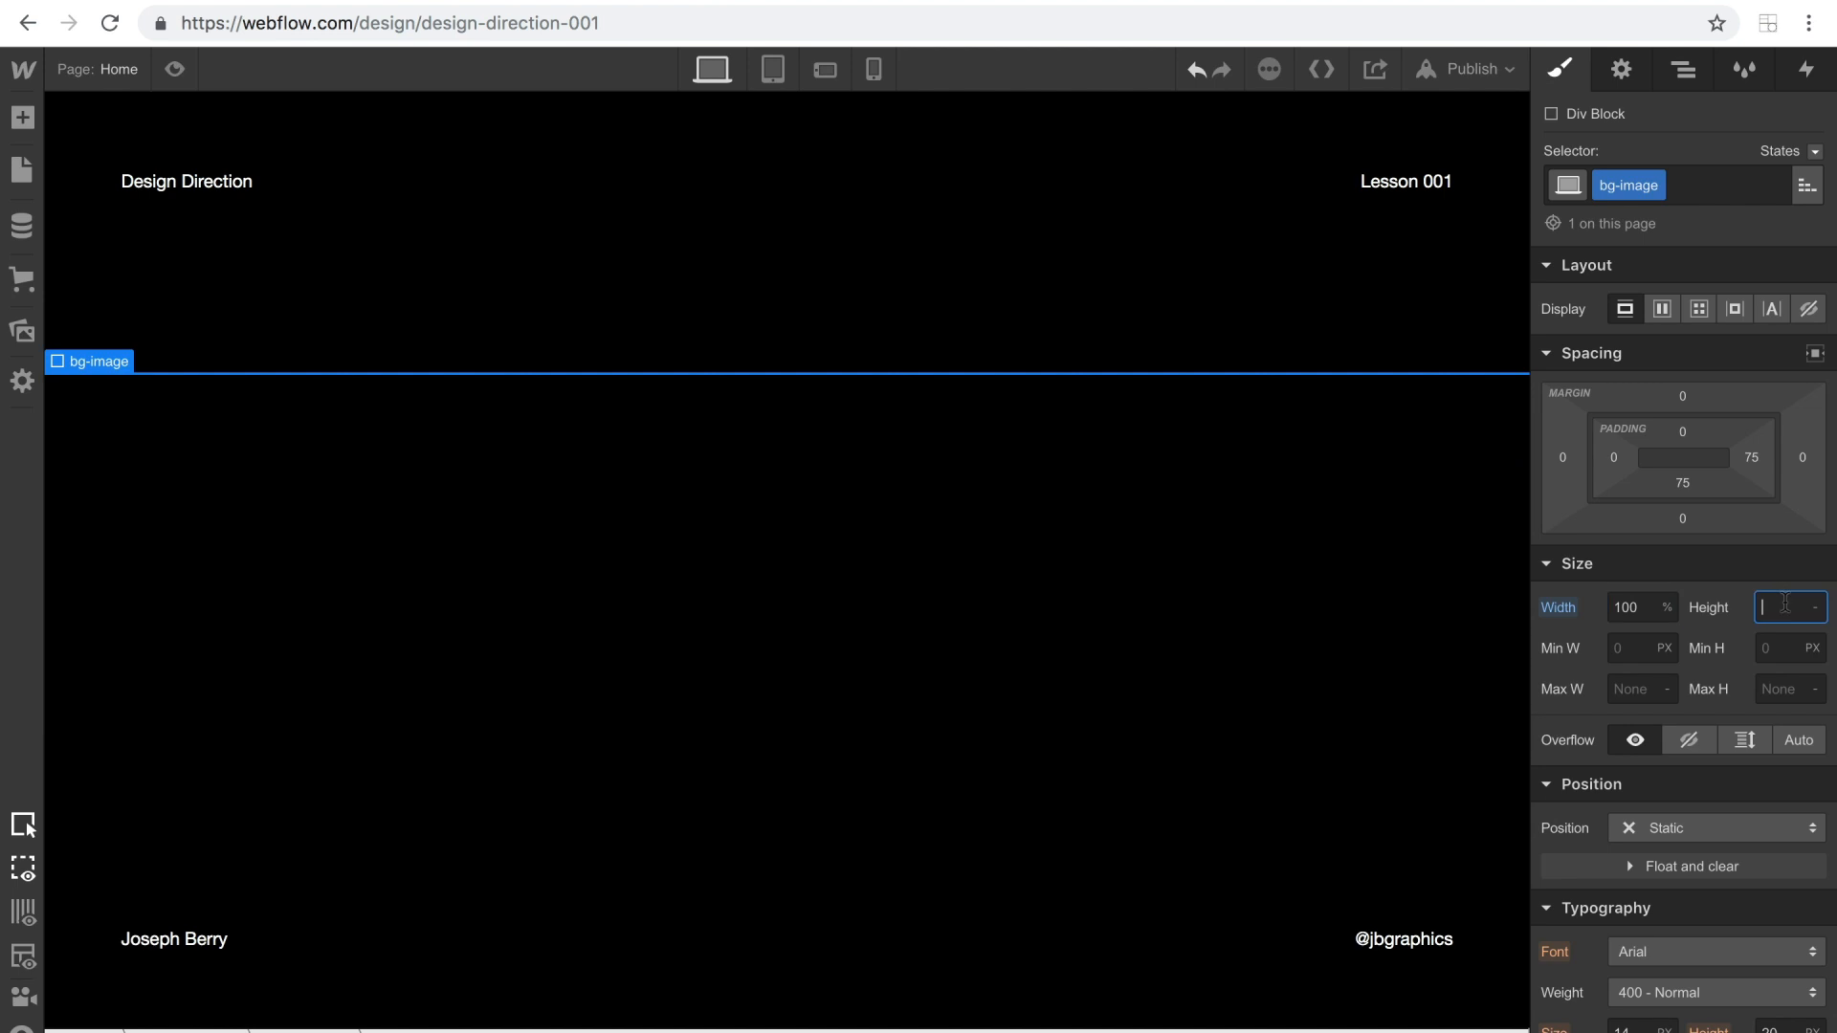
type("100%")
key("Return")
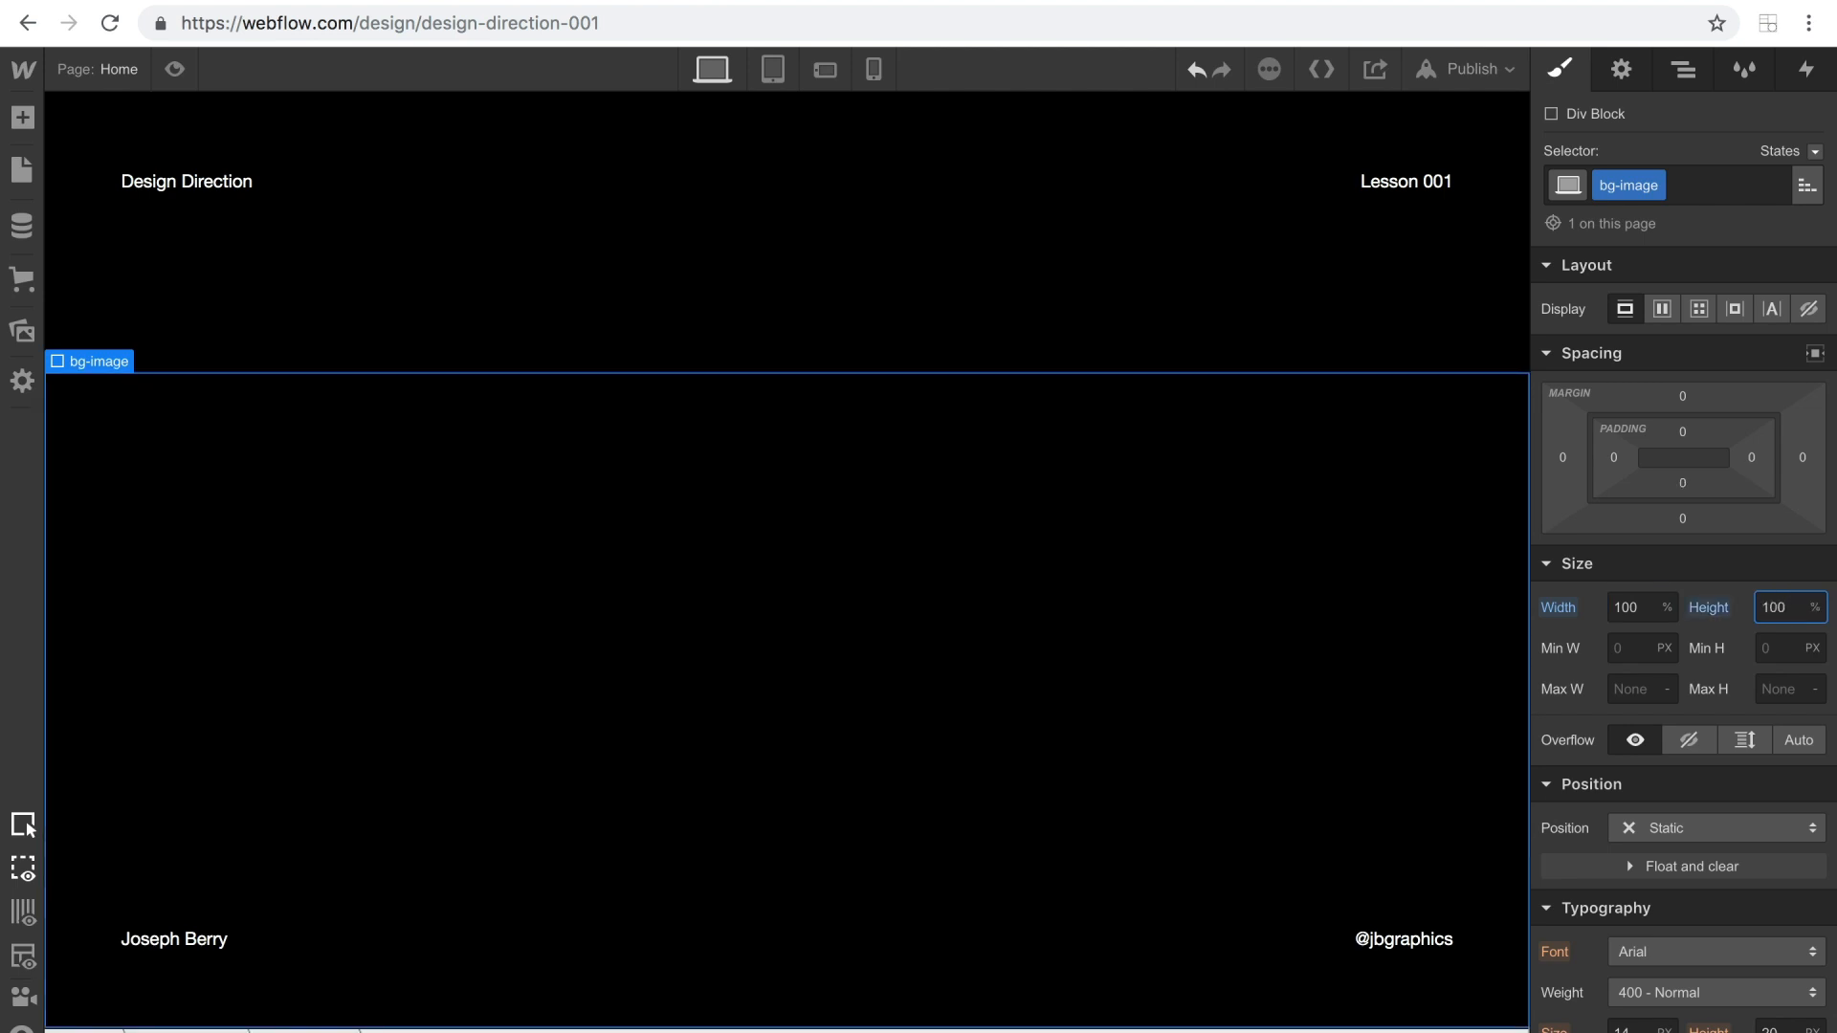
scroll(1771, 798, "down", 1)
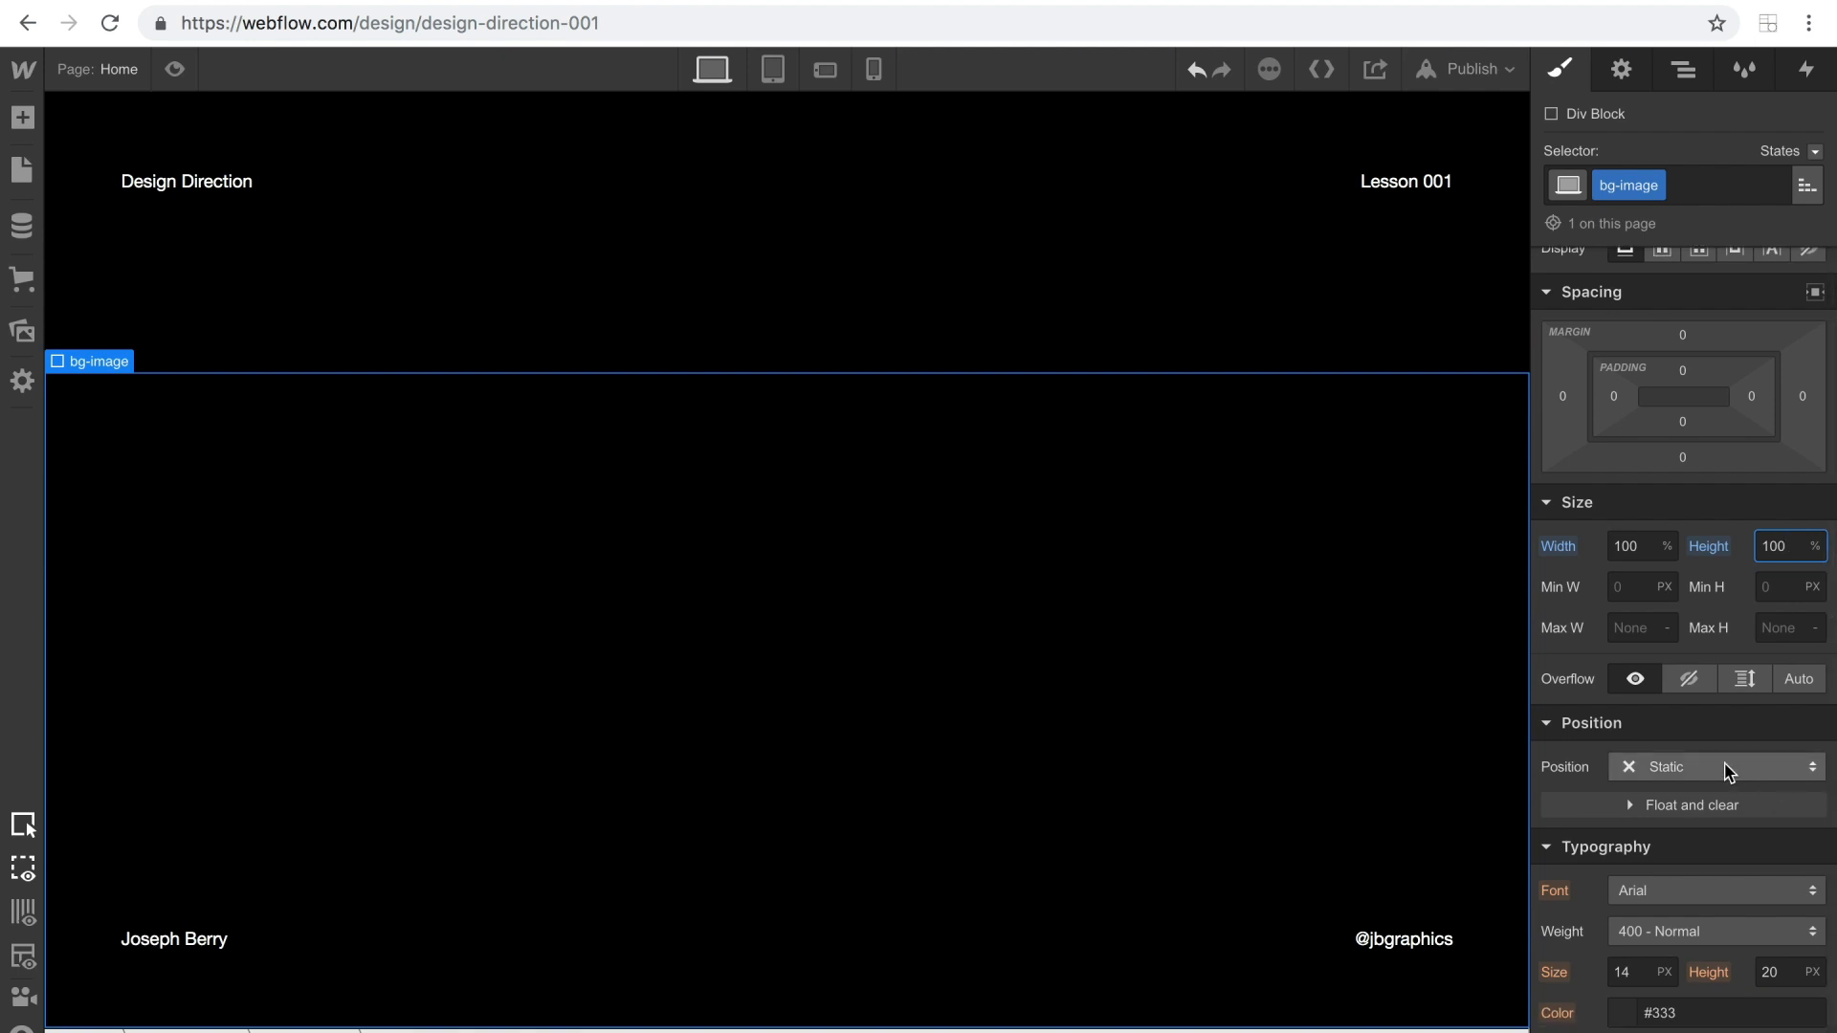
left_click(1727, 770)
left_click(1711, 798)
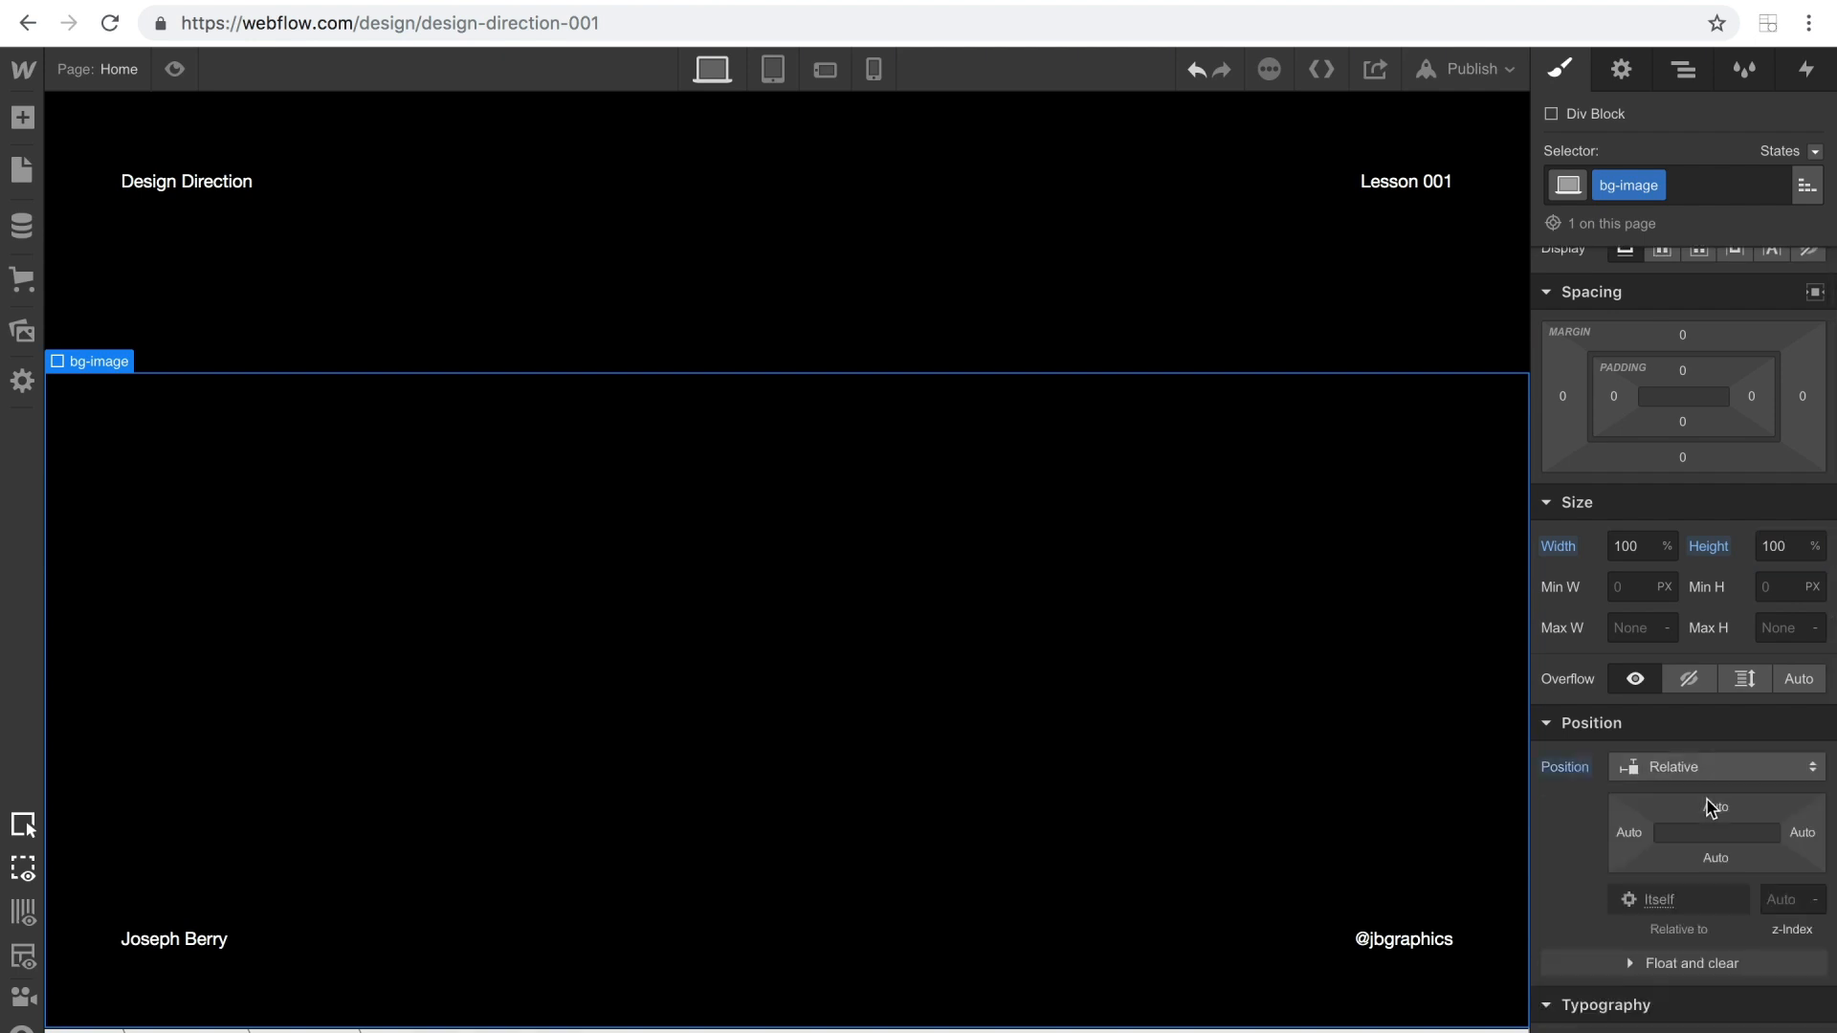
Add a background image to bg-image, using the uploaded JPG street photo from the site's assets.
scroll(1721, 806, "down", 10)
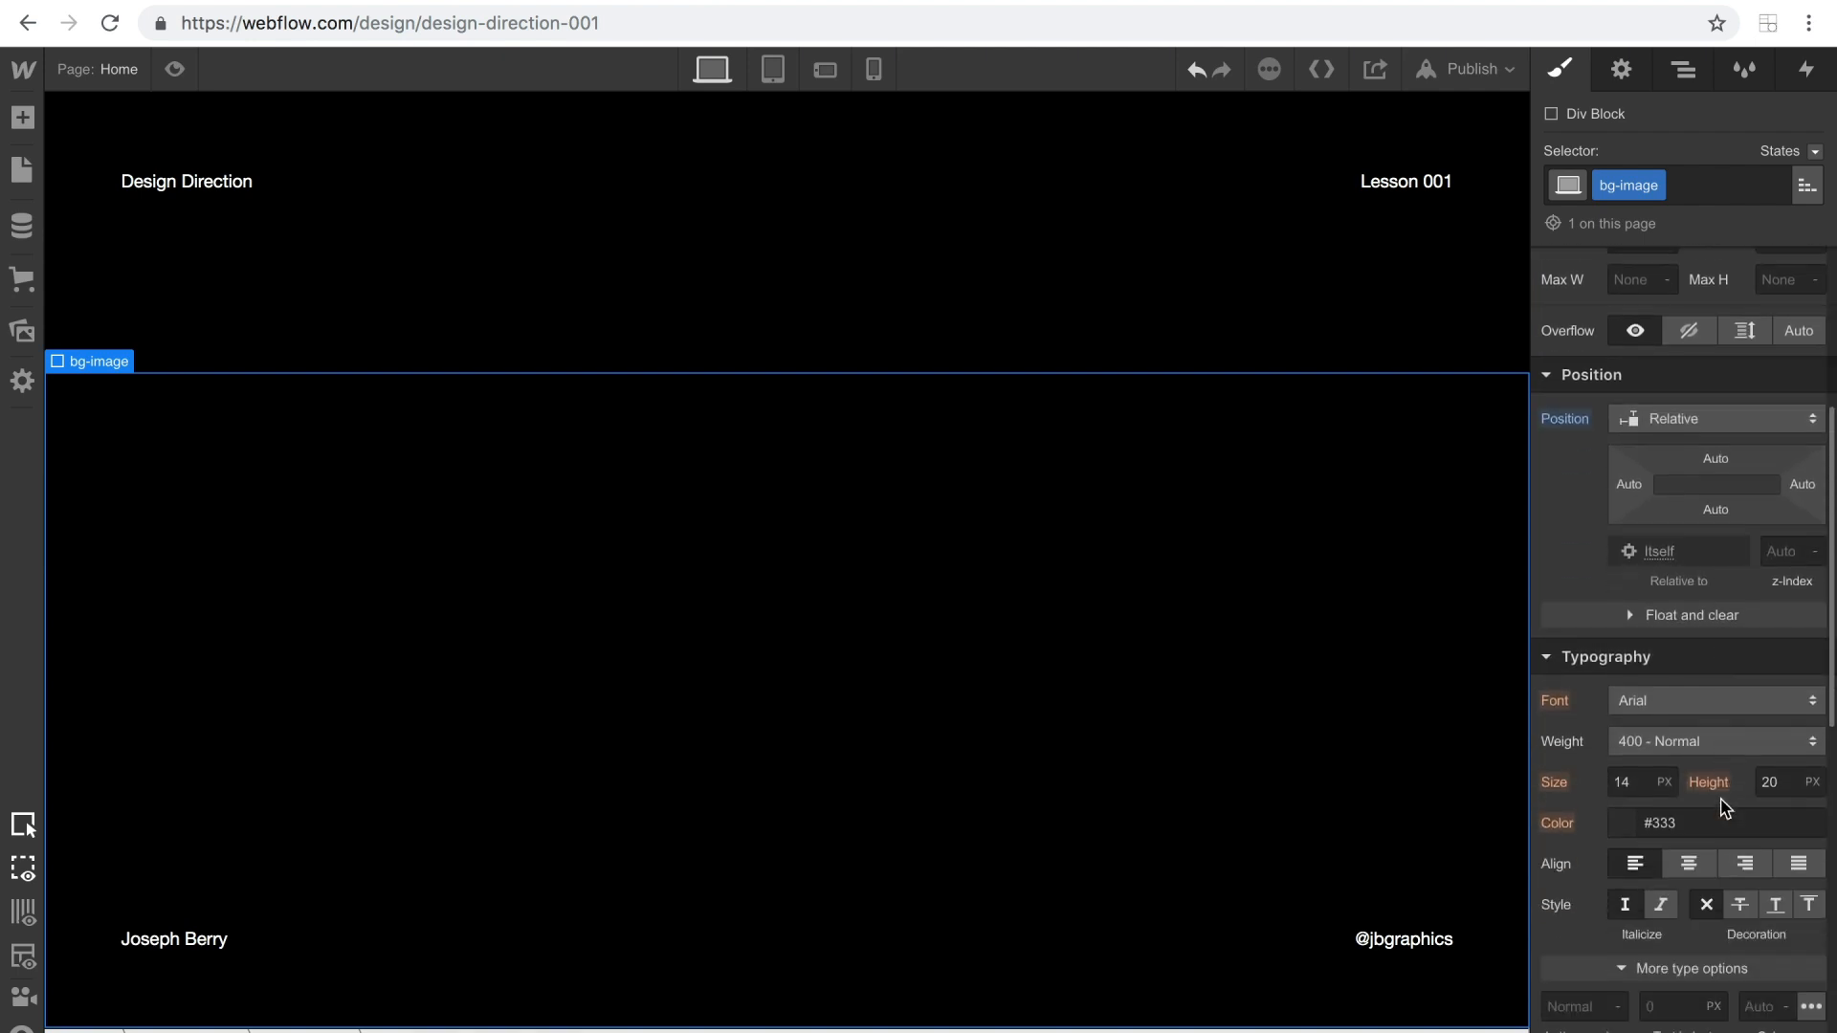
scroll(1726, 808, "down", 1)
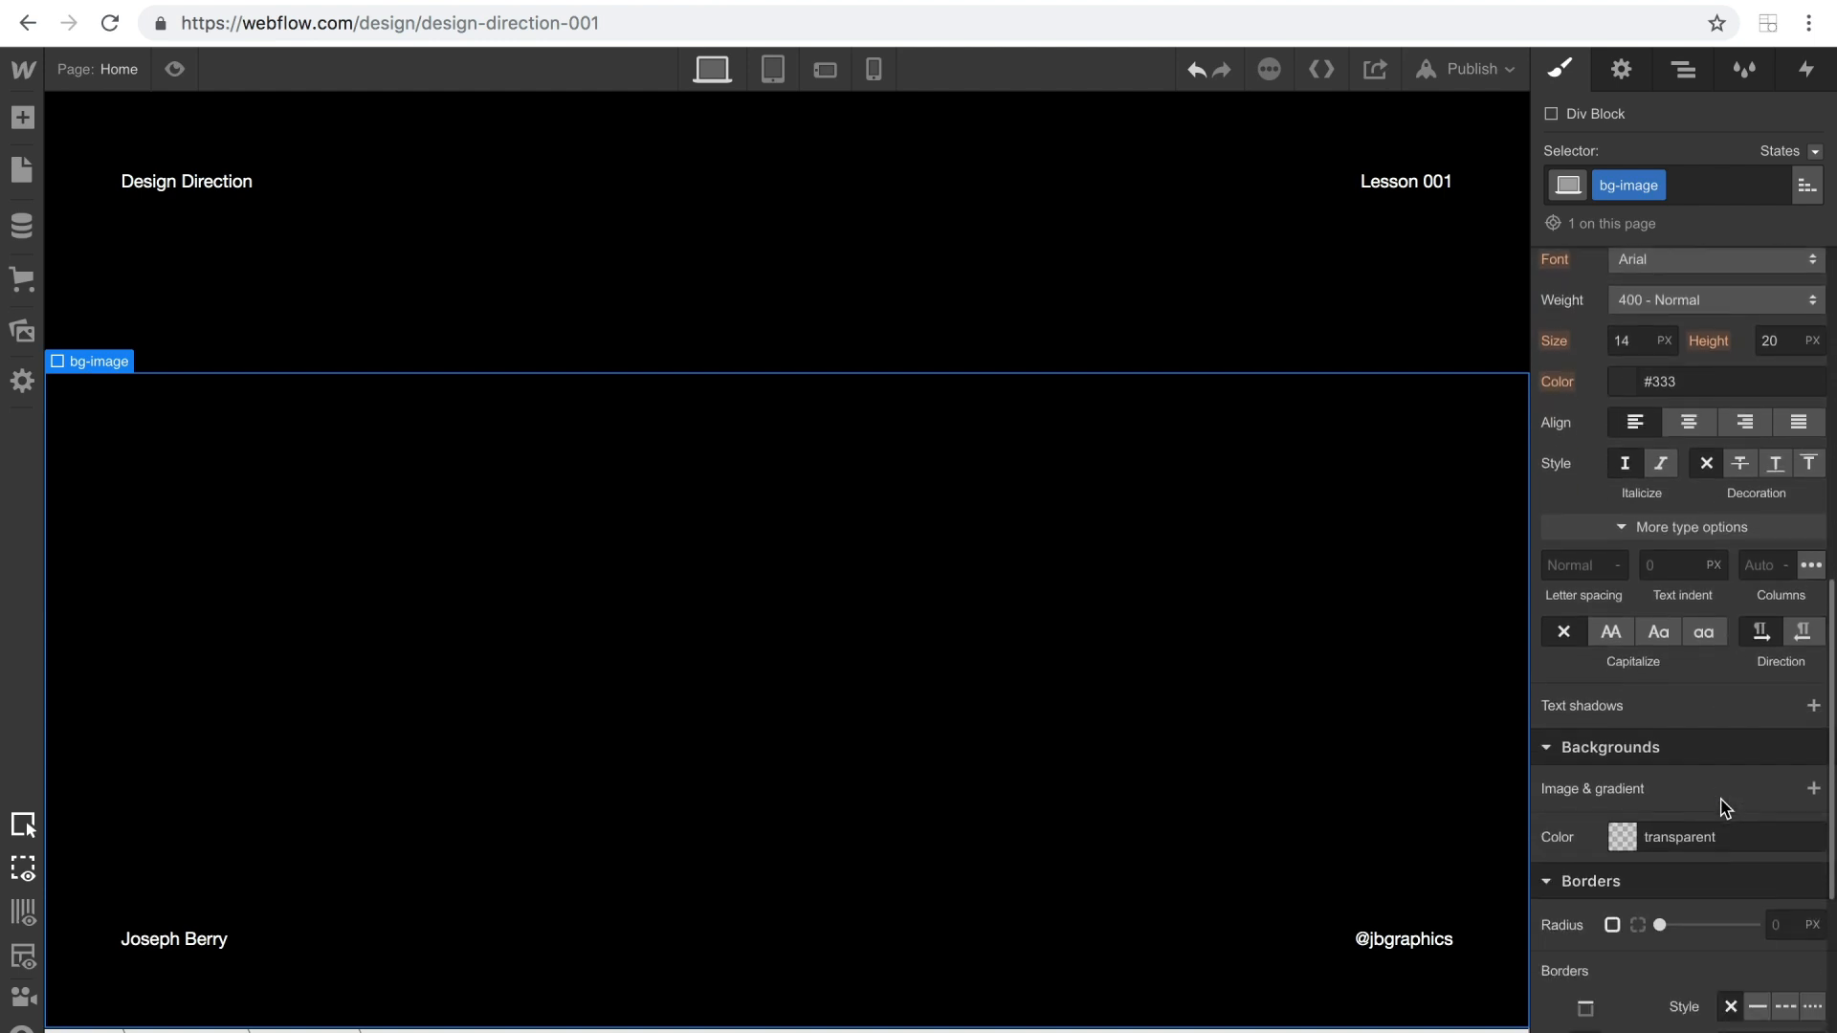
left_click(1809, 790)
left_click(1712, 740)
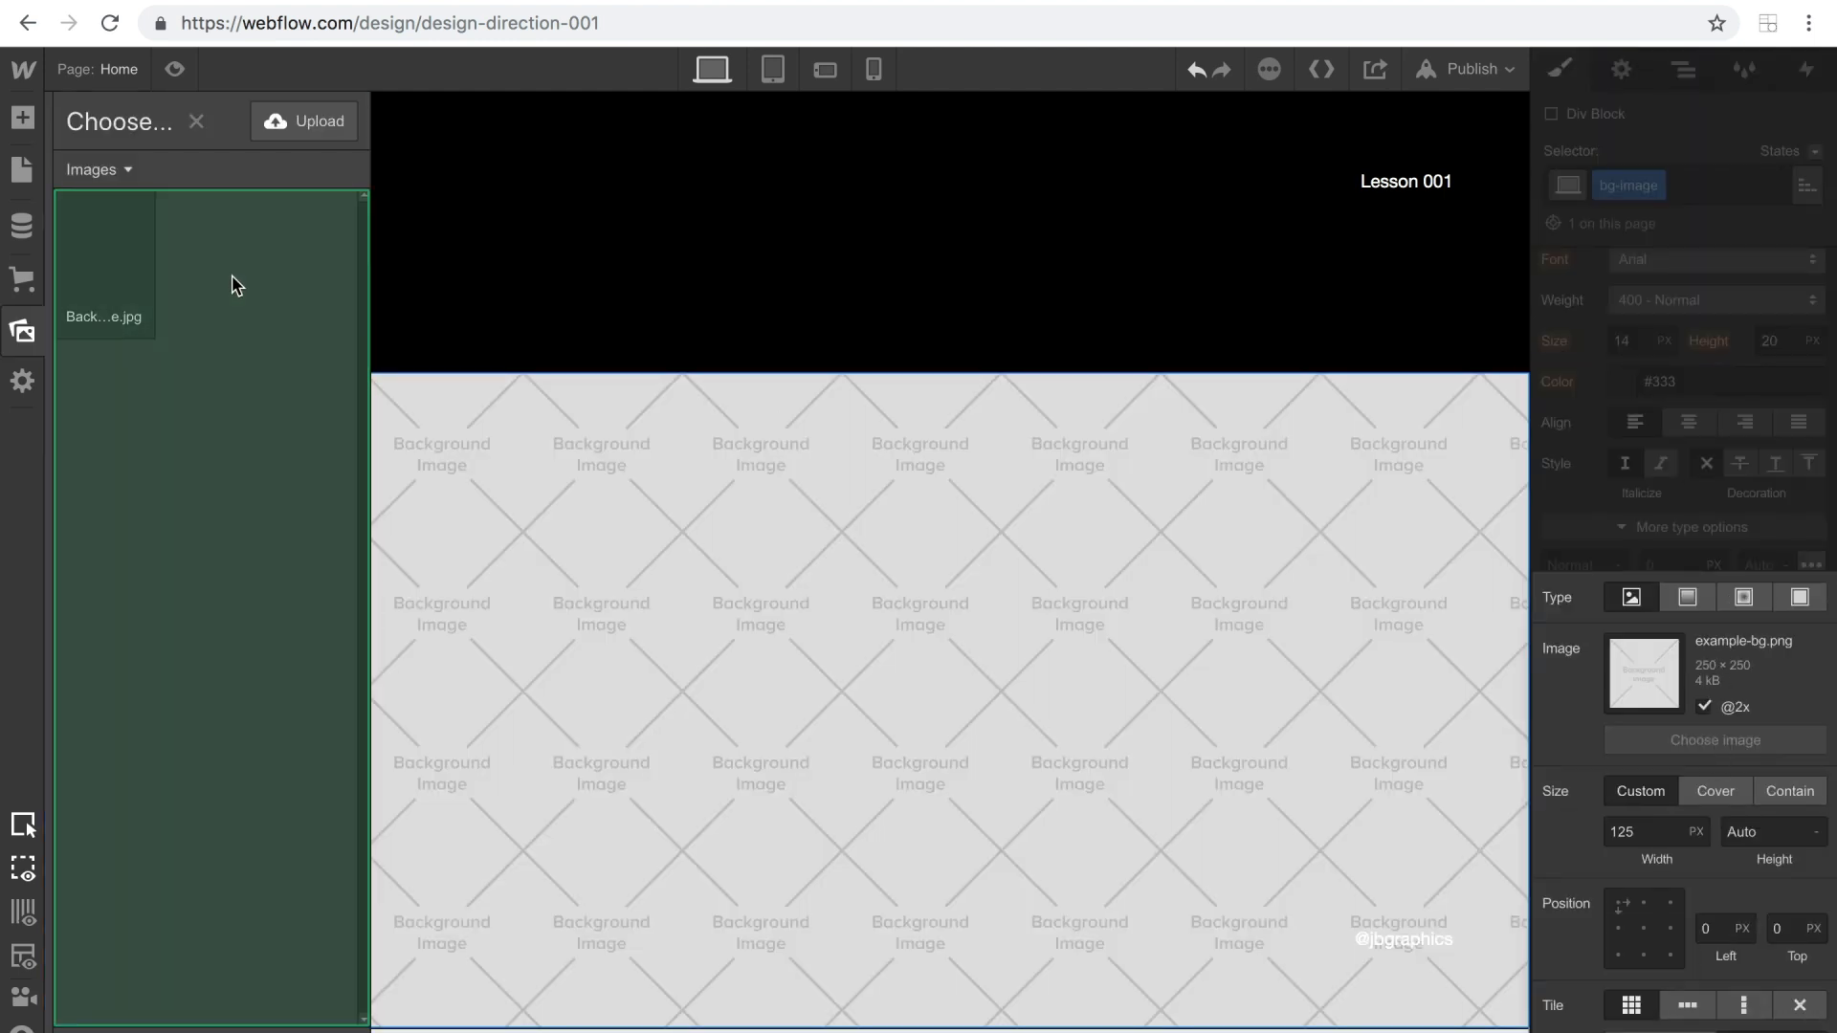
left_click(127, 245)
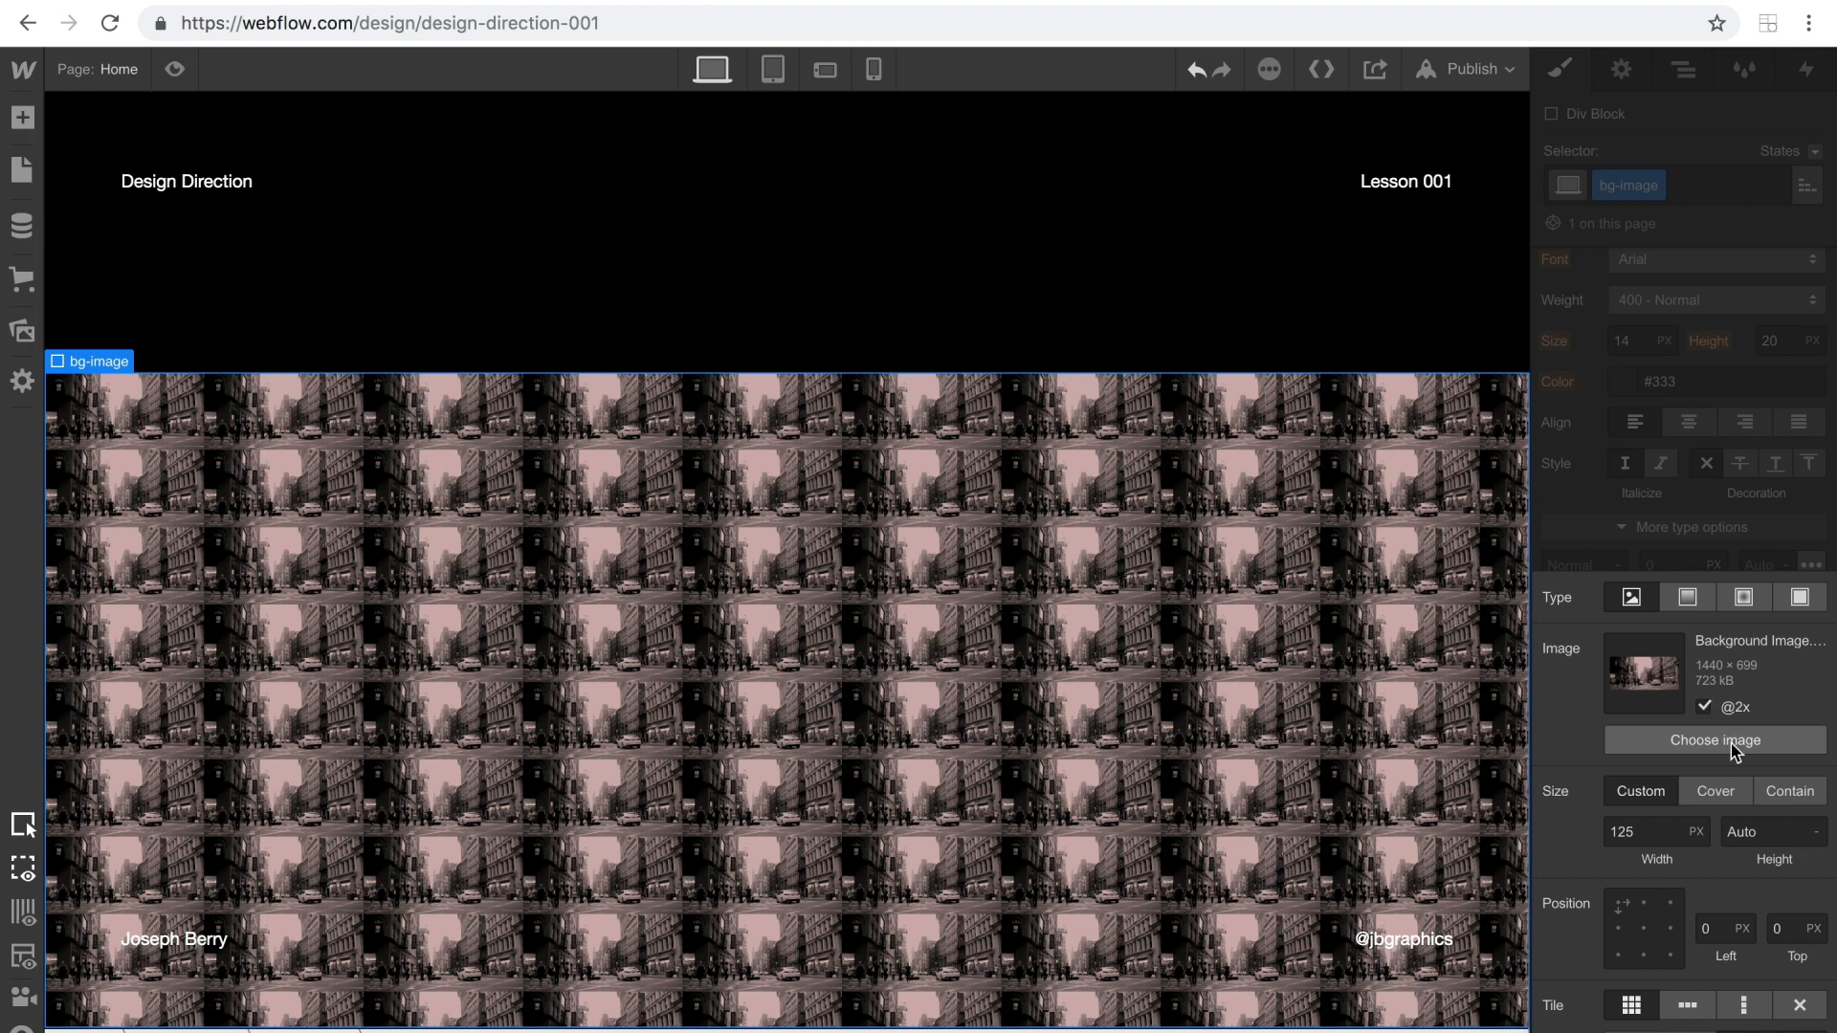
Set bg-image's background image to Cover, centred and without tiling, and preview the page.
left_click(1714, 790)
left_click(1644, 928)
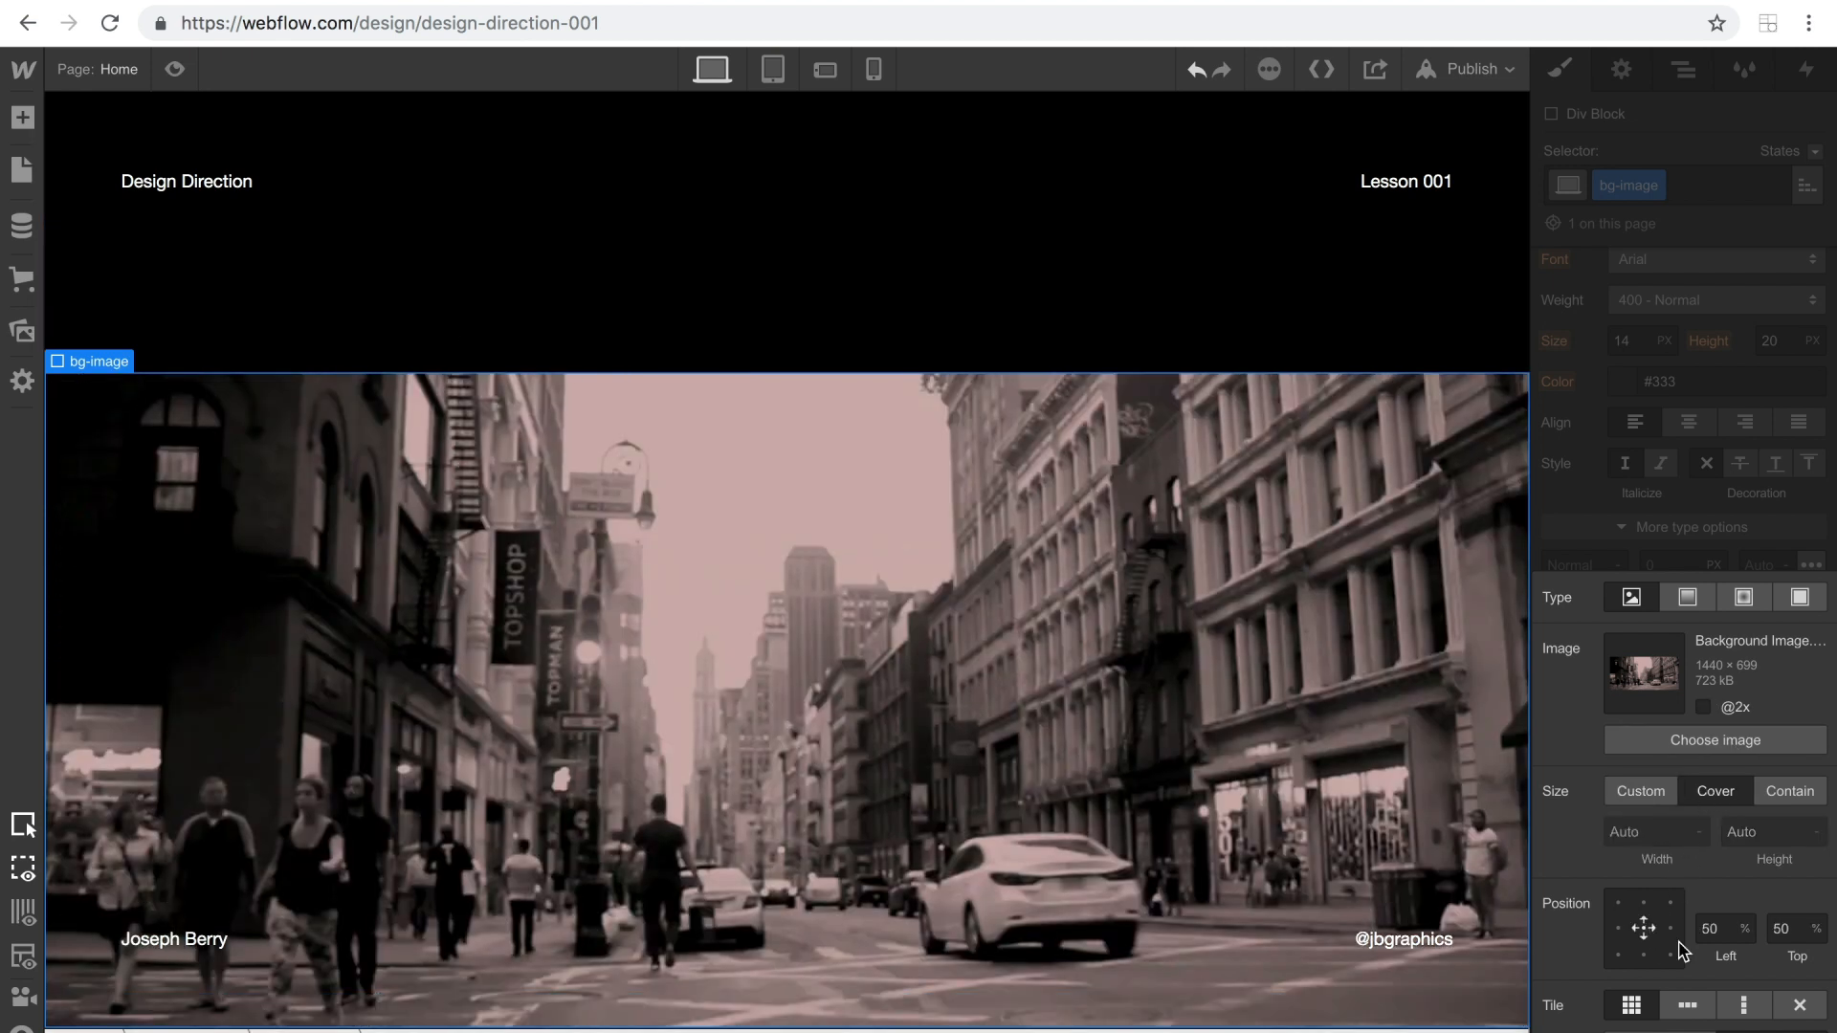
left_click(1800, 1004)
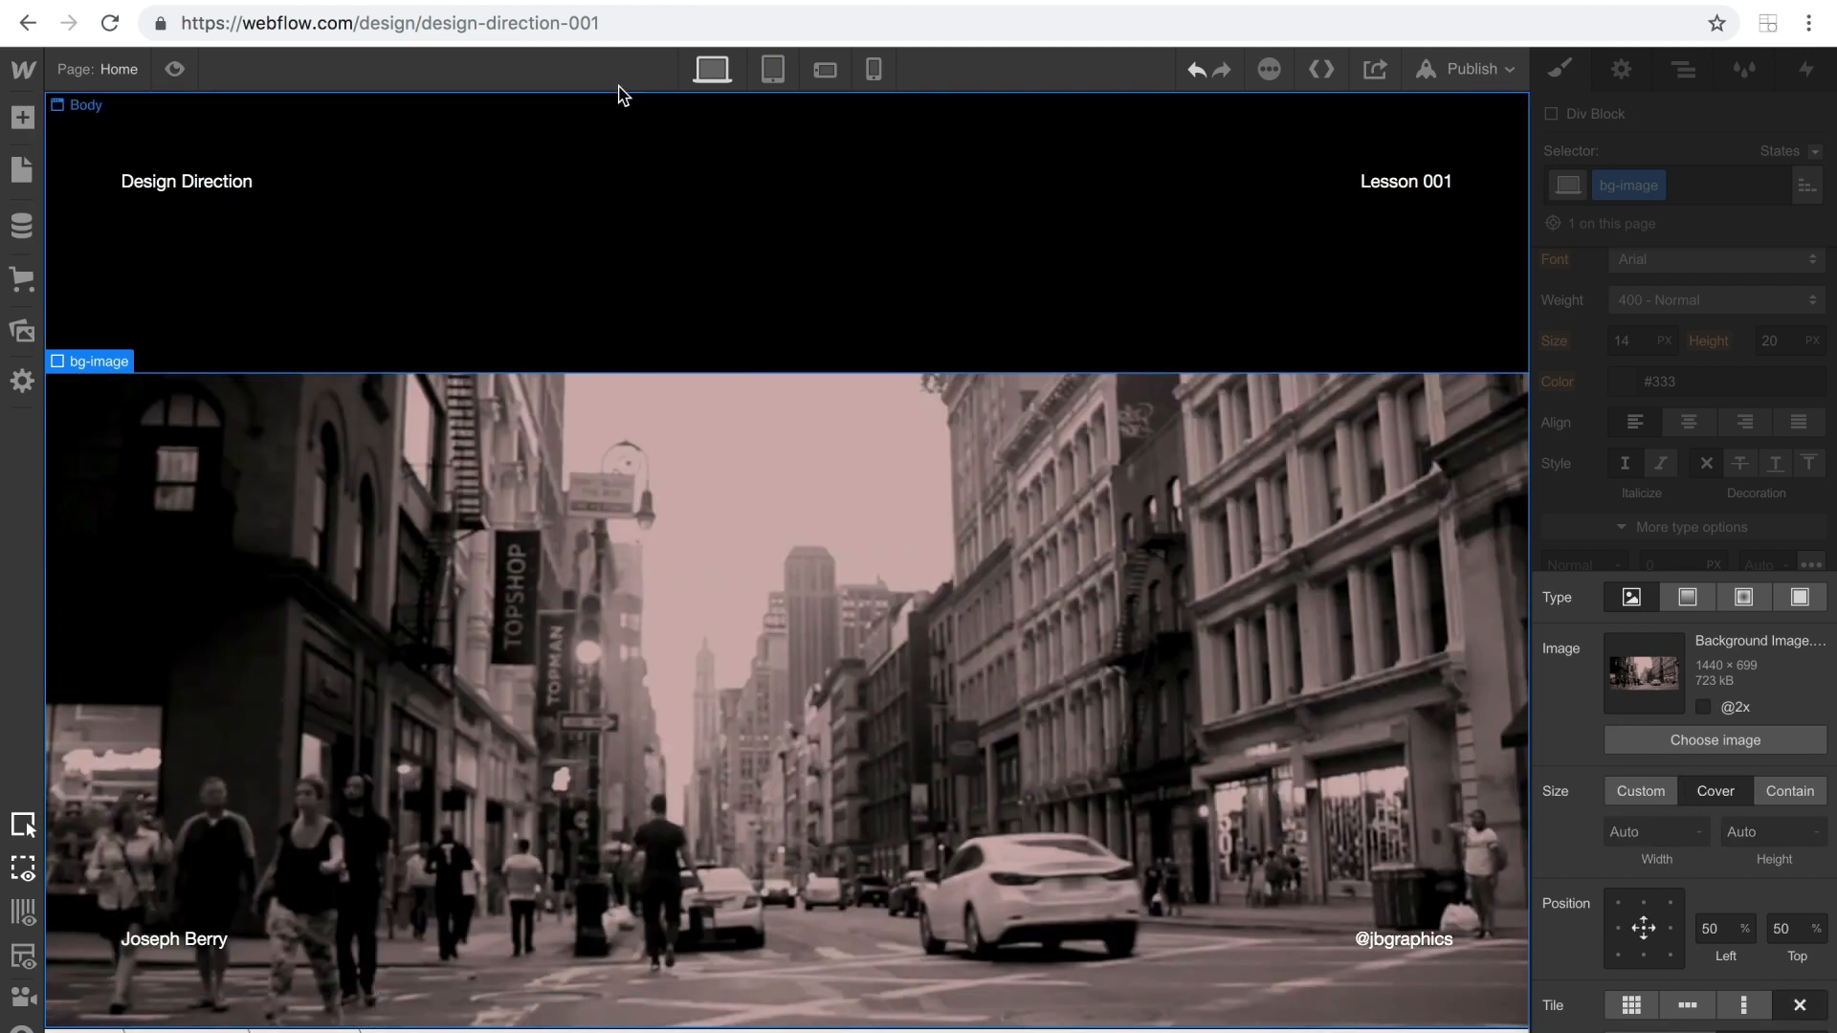
left_click(692, 204)
left_click(176, 70)
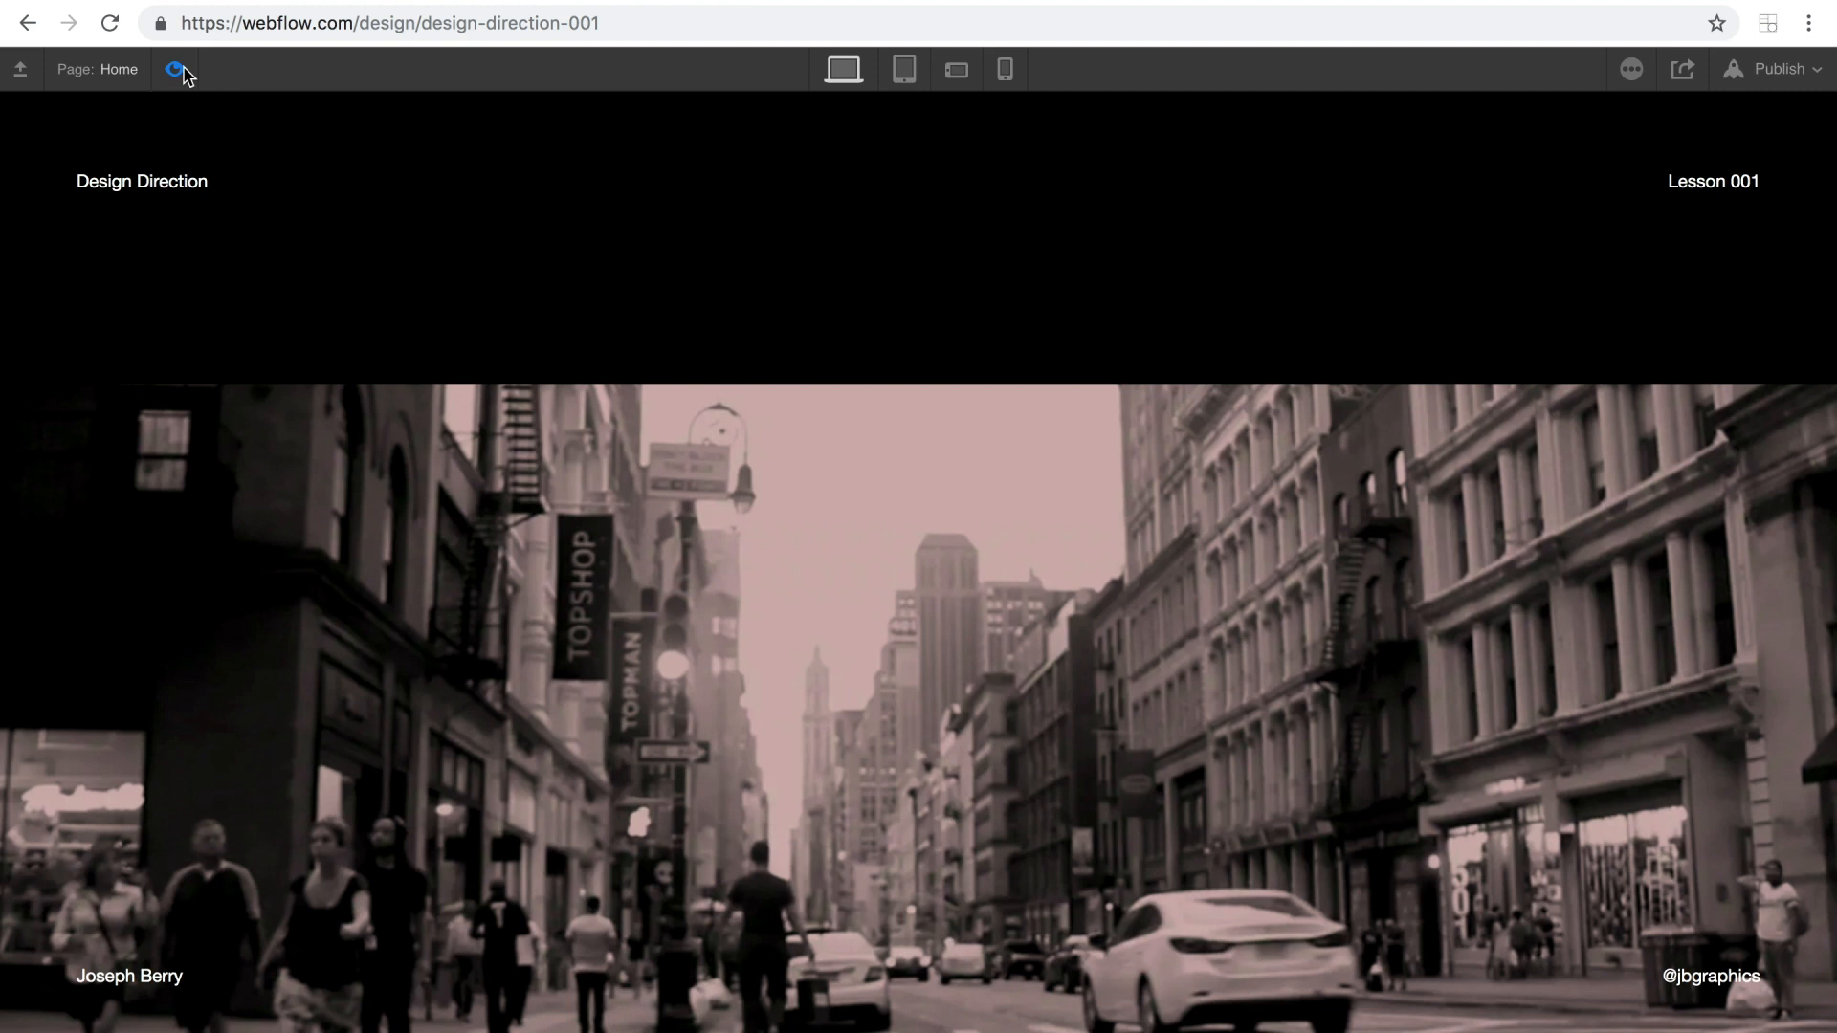
left_click(176, 69)
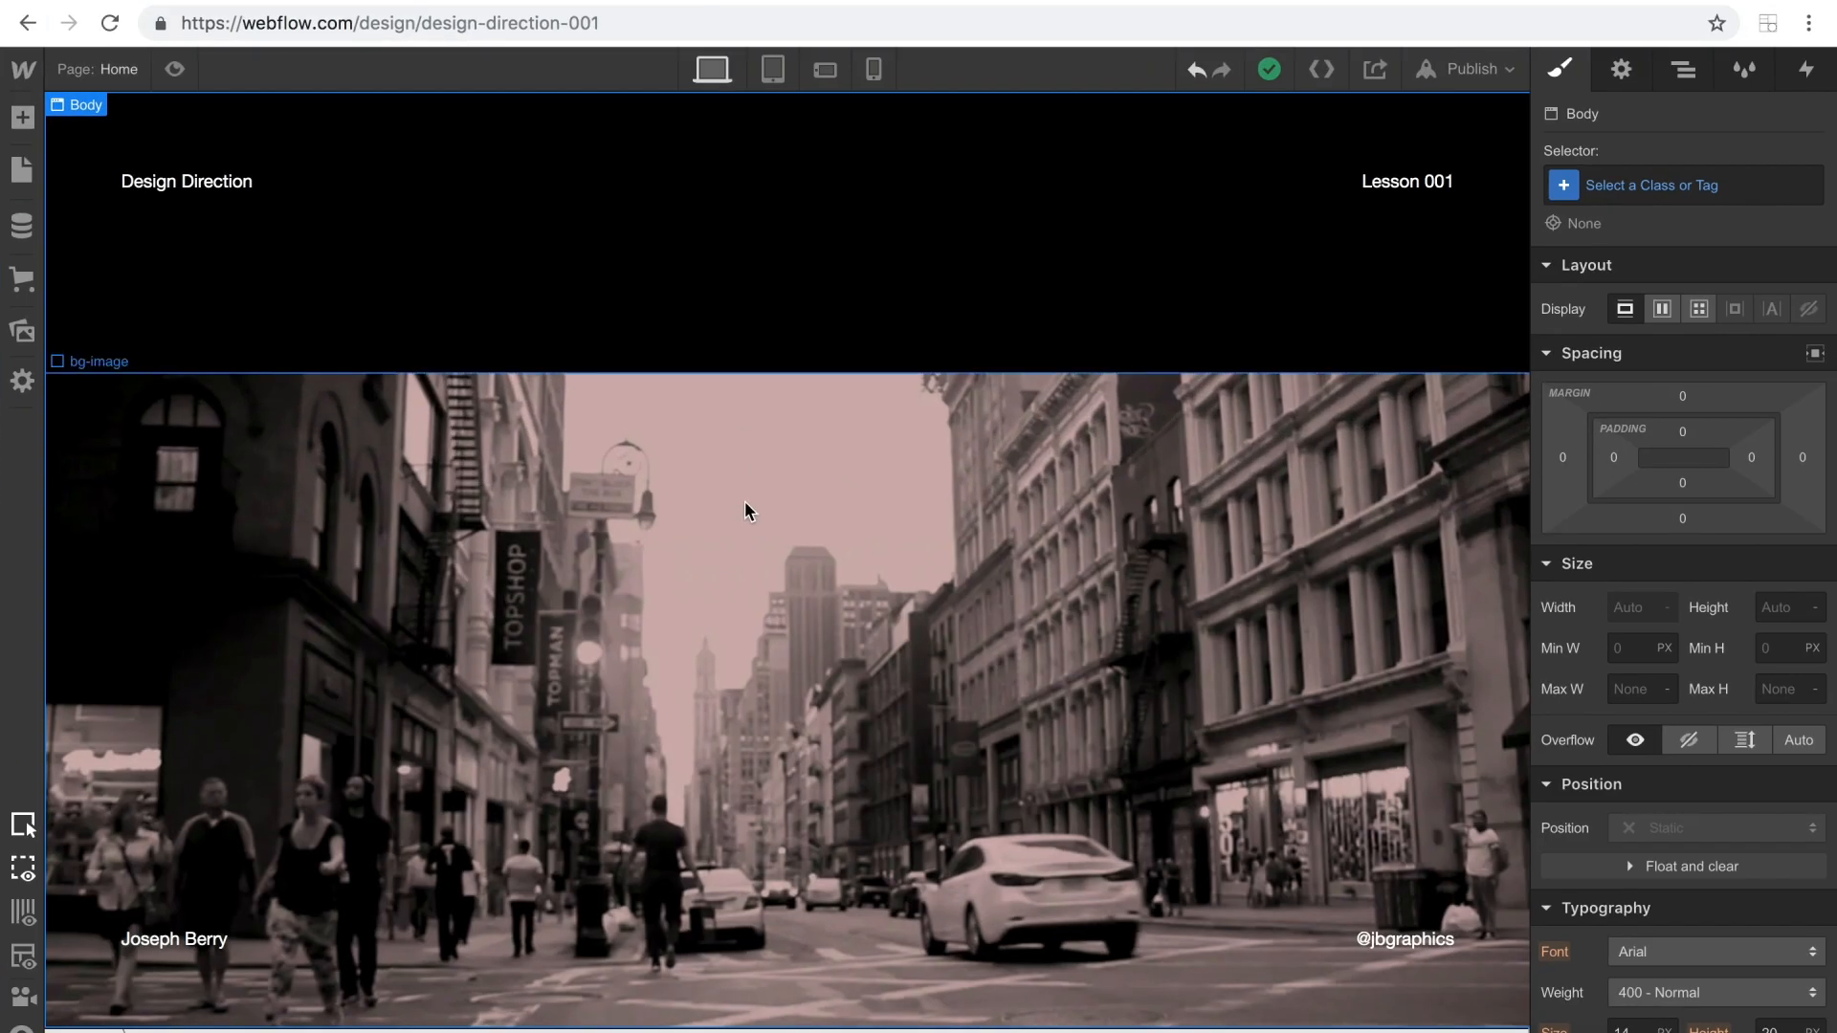
Nest a new div block inside hero-parent, placed above bg-image in the element hierarchy.
left_click(745, 504)
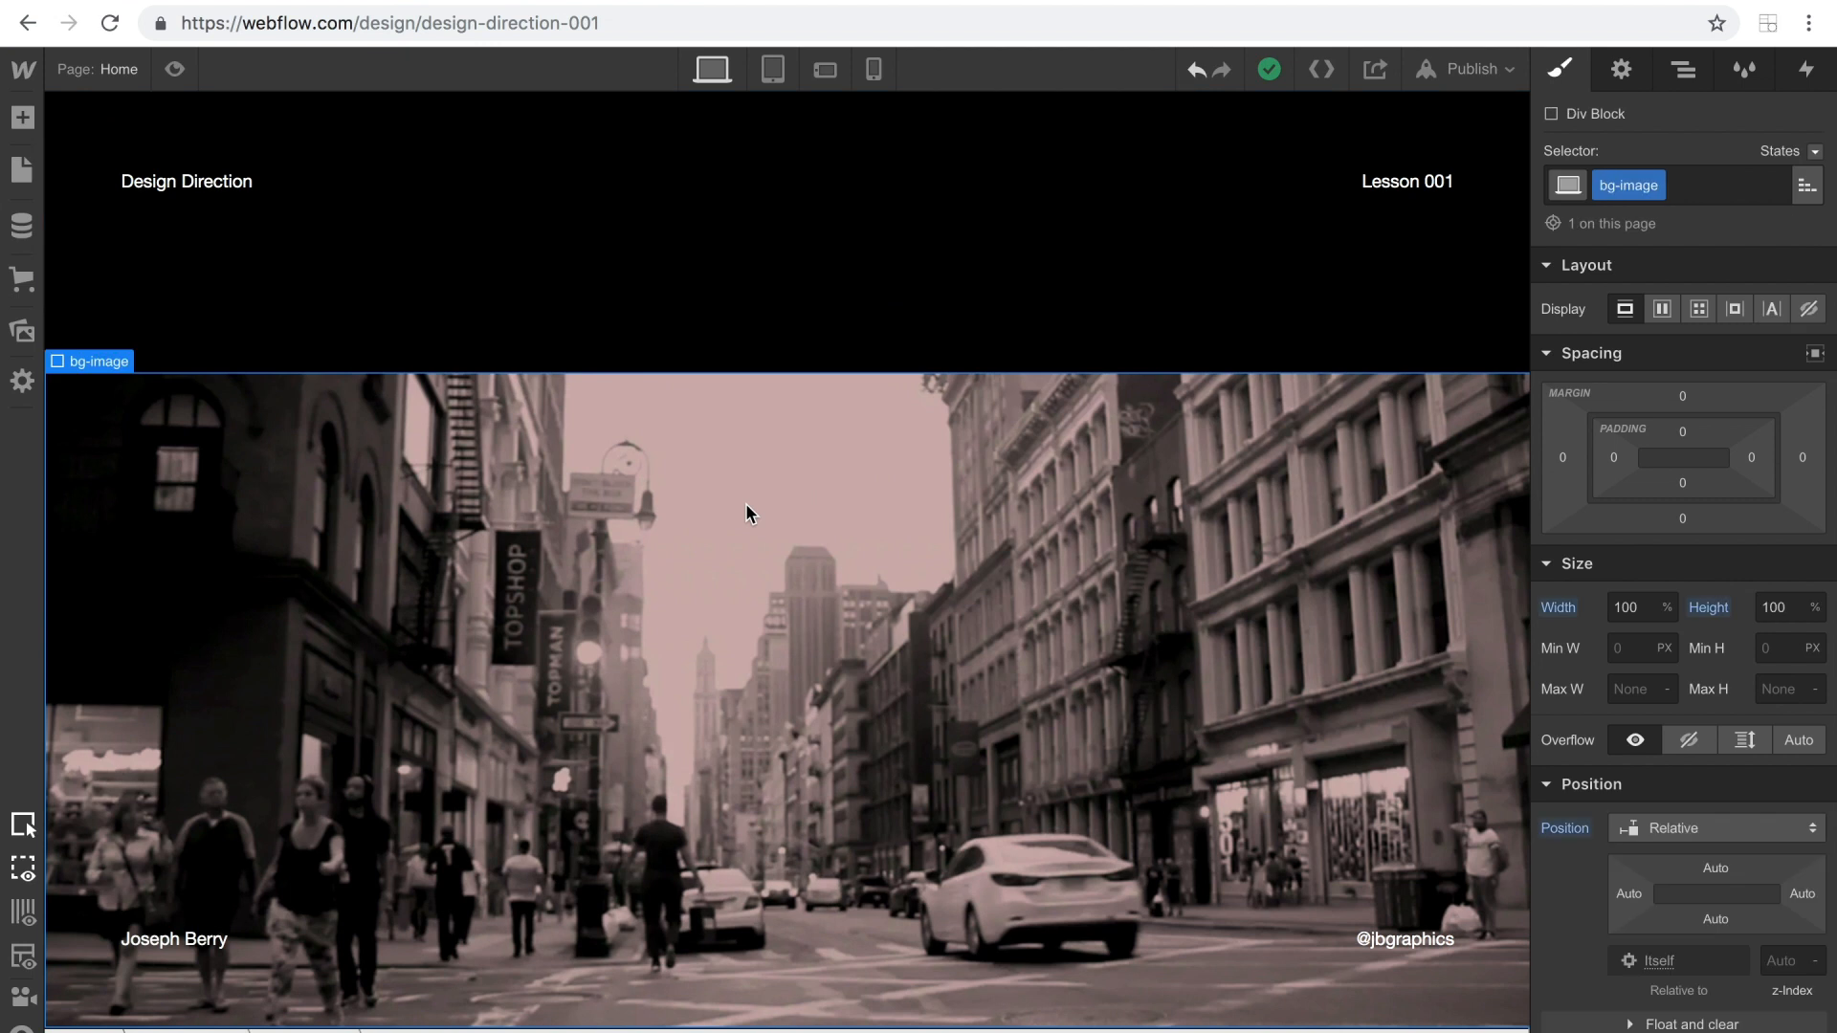
left_click(1686, 70)
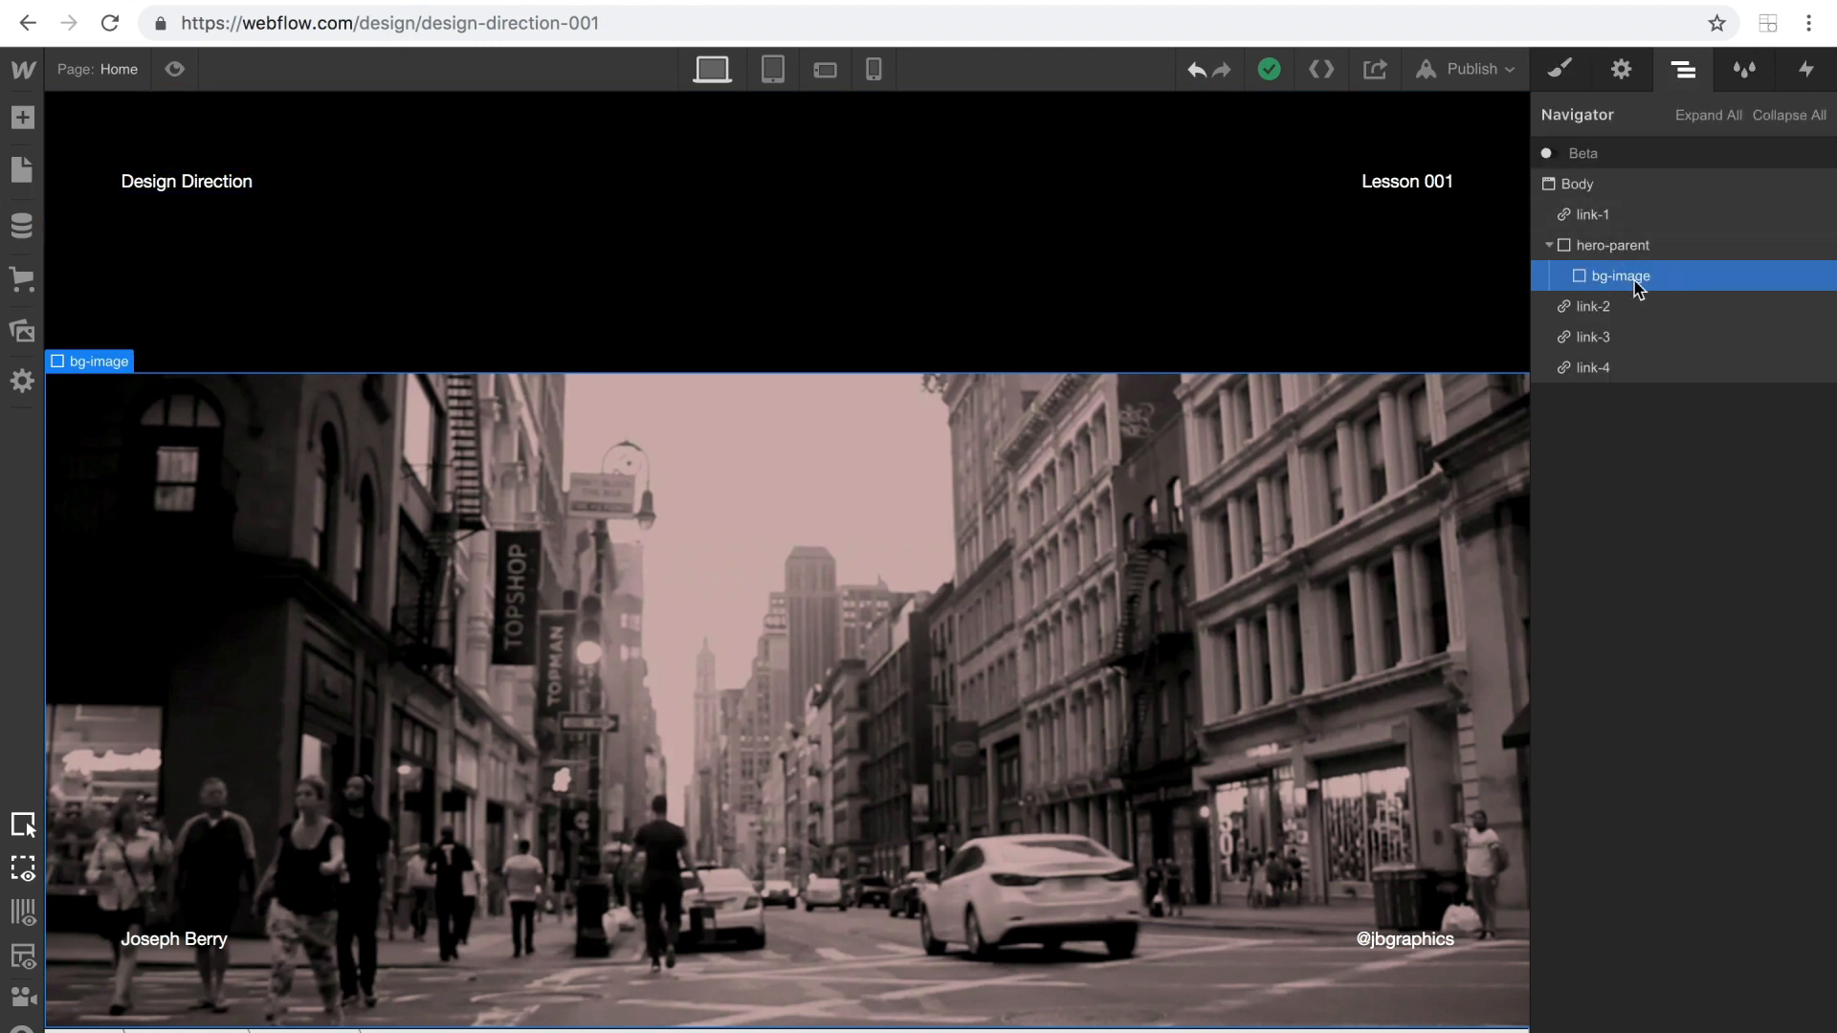
left_click(23, 116)
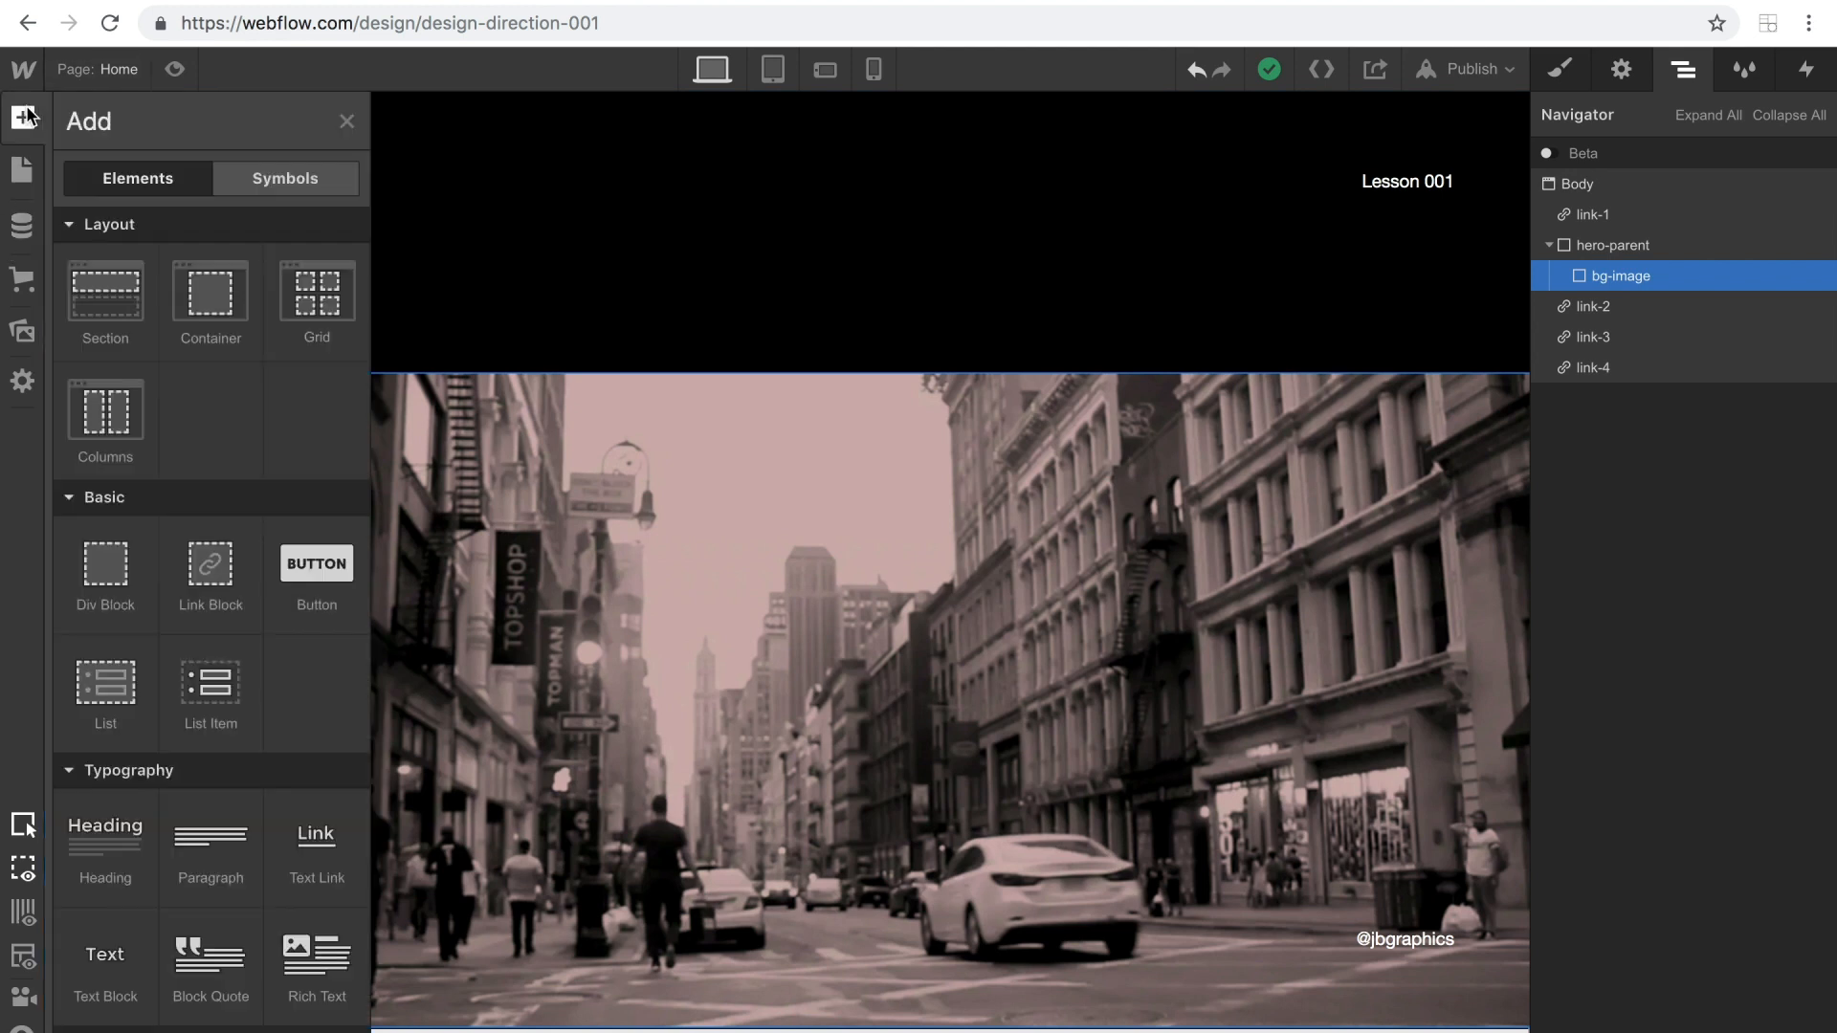
left_click_drag(135, 589, 1622, 276)
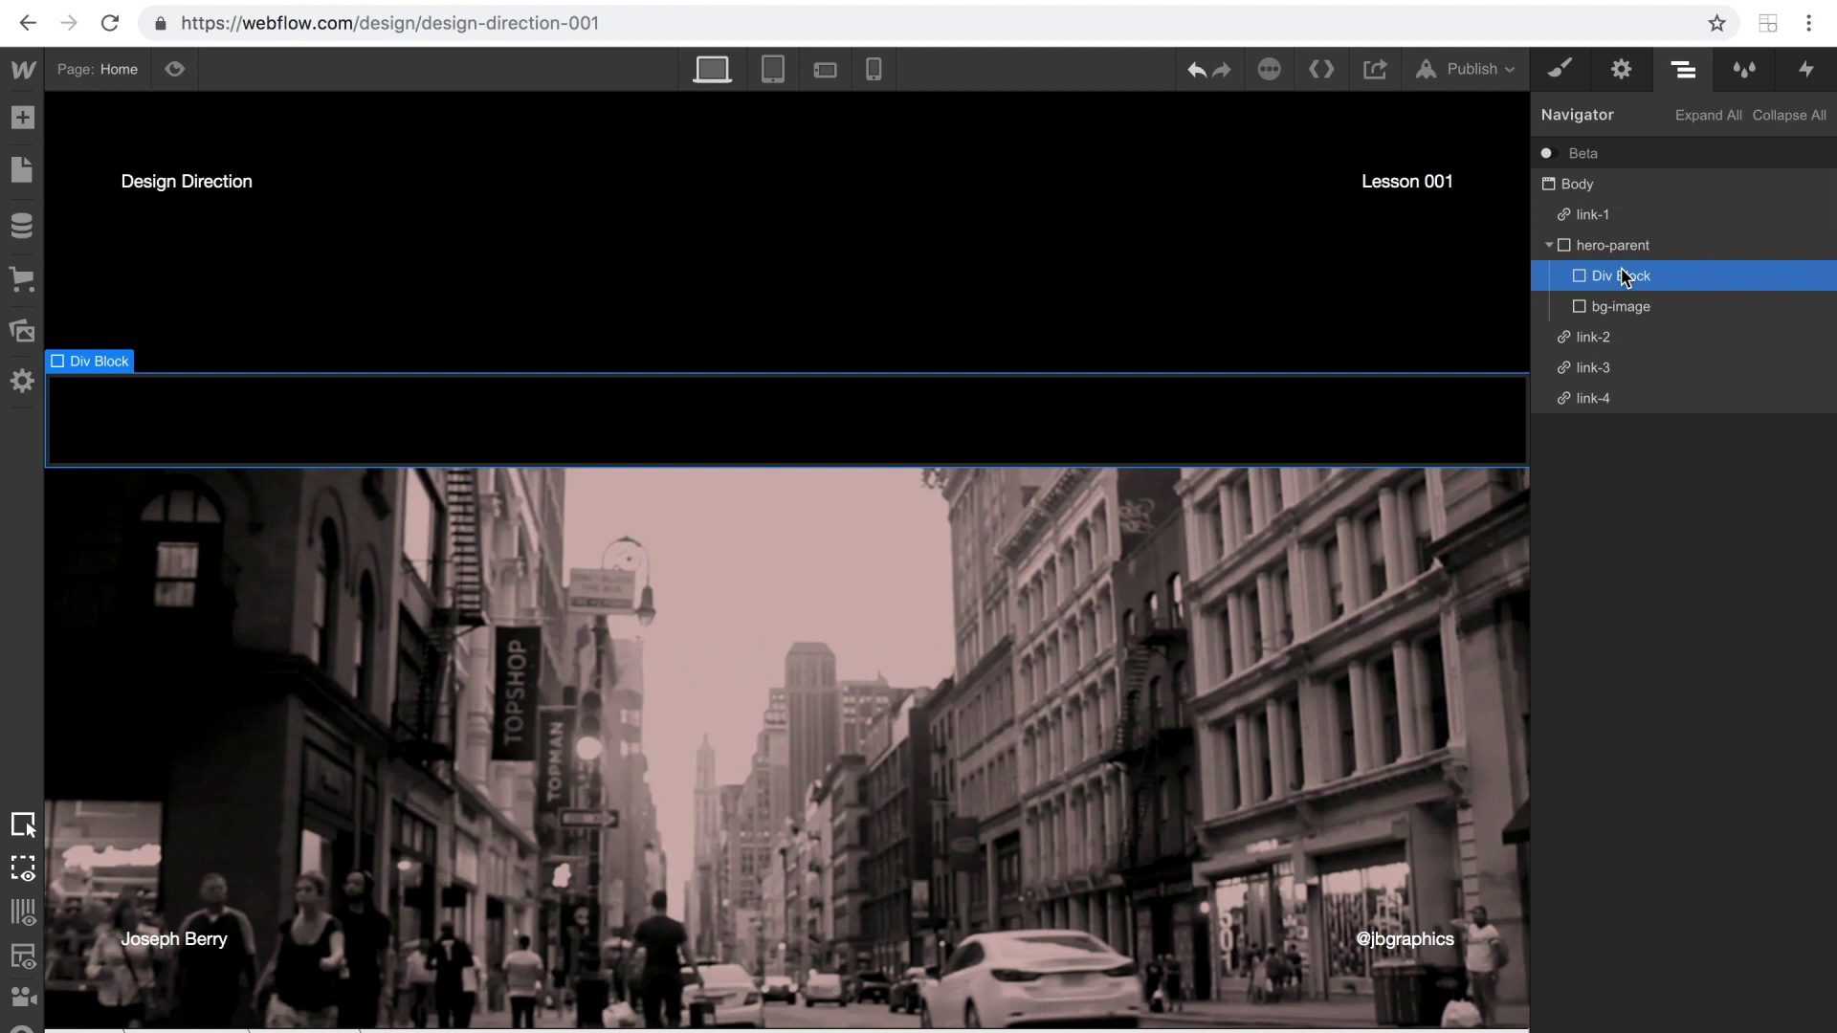
Make hero-parent a horizontal flex container with its children centred in both alignment and justification.
left_click(1612, 246)
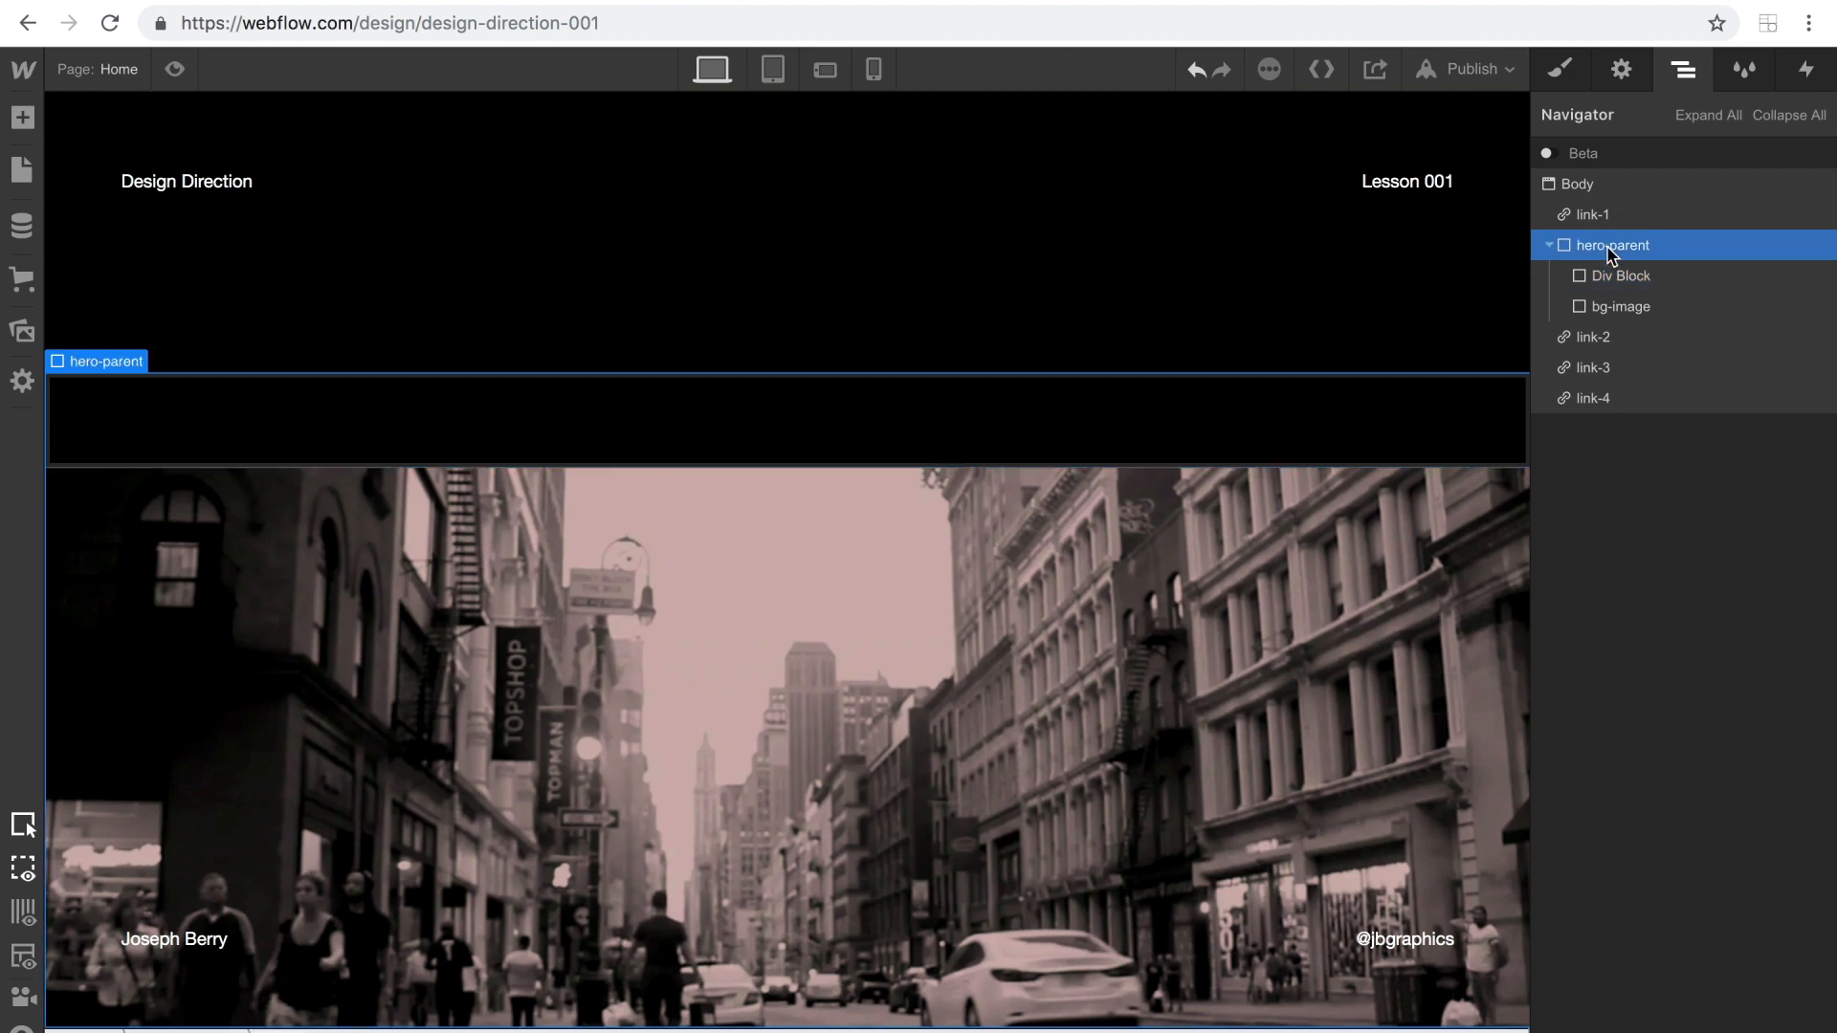
left_click(1559, 73)
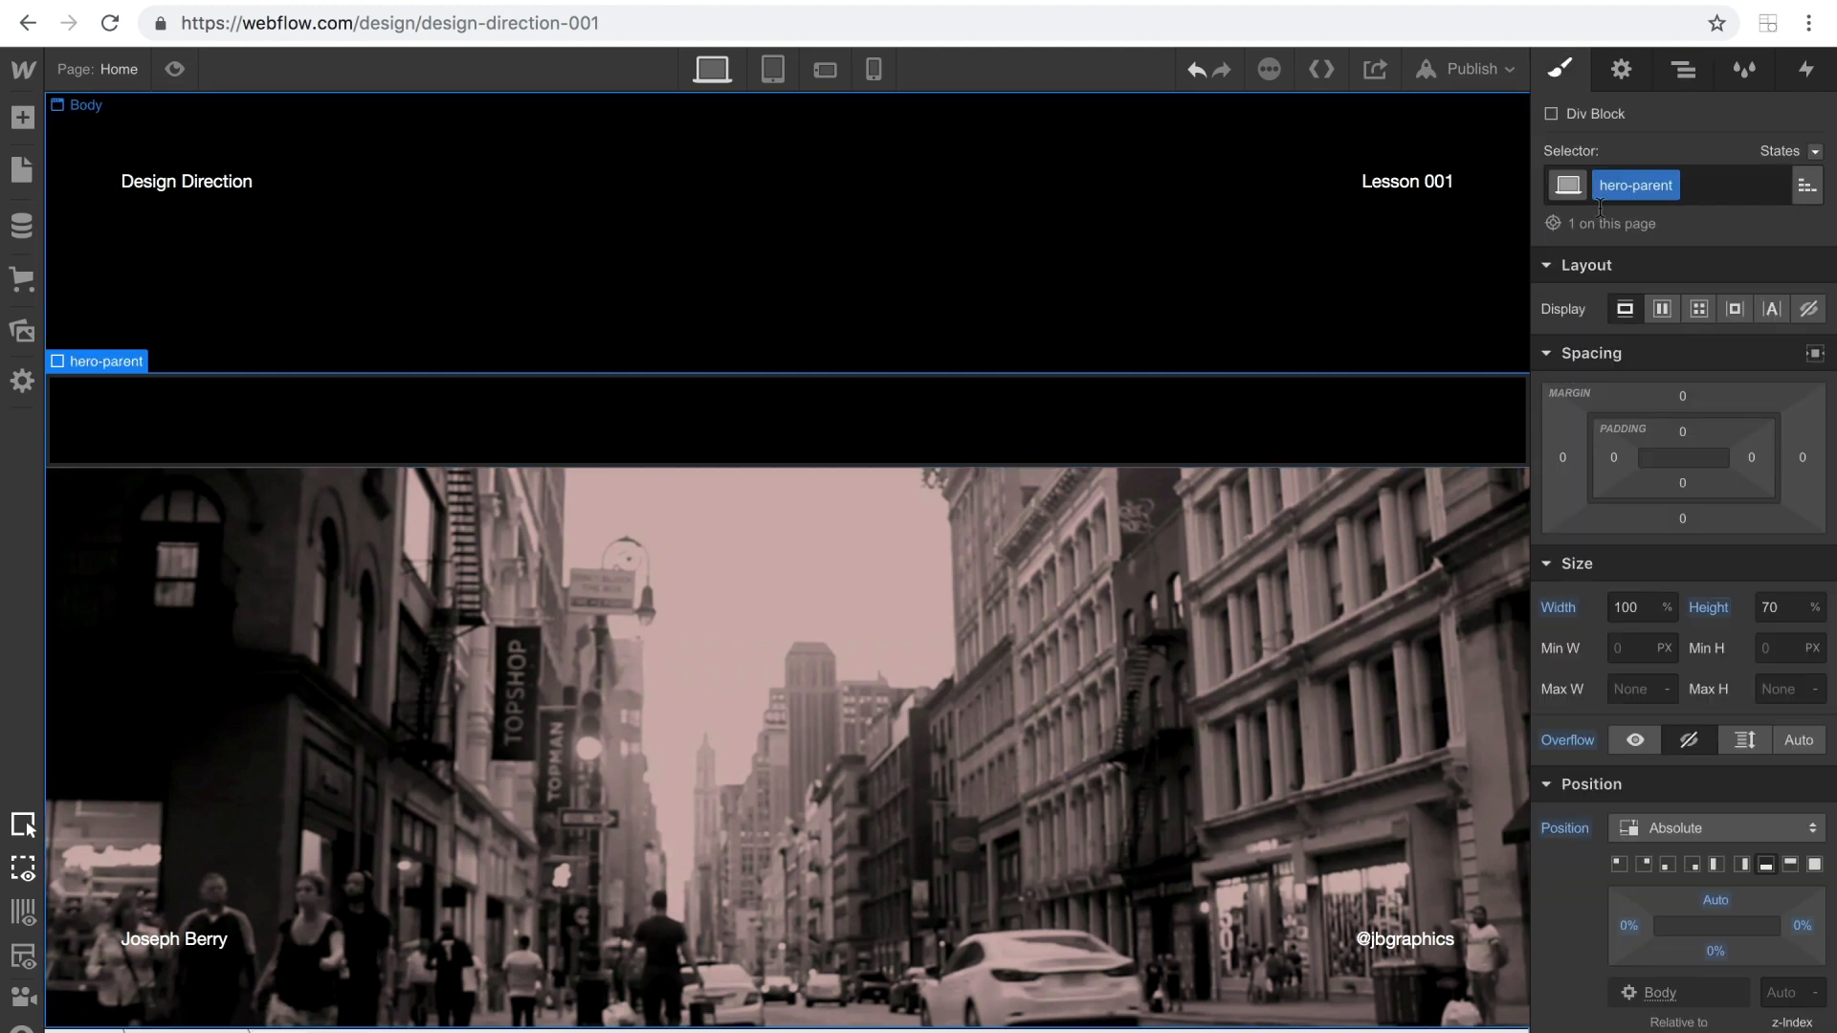
left_click(1661, 309)
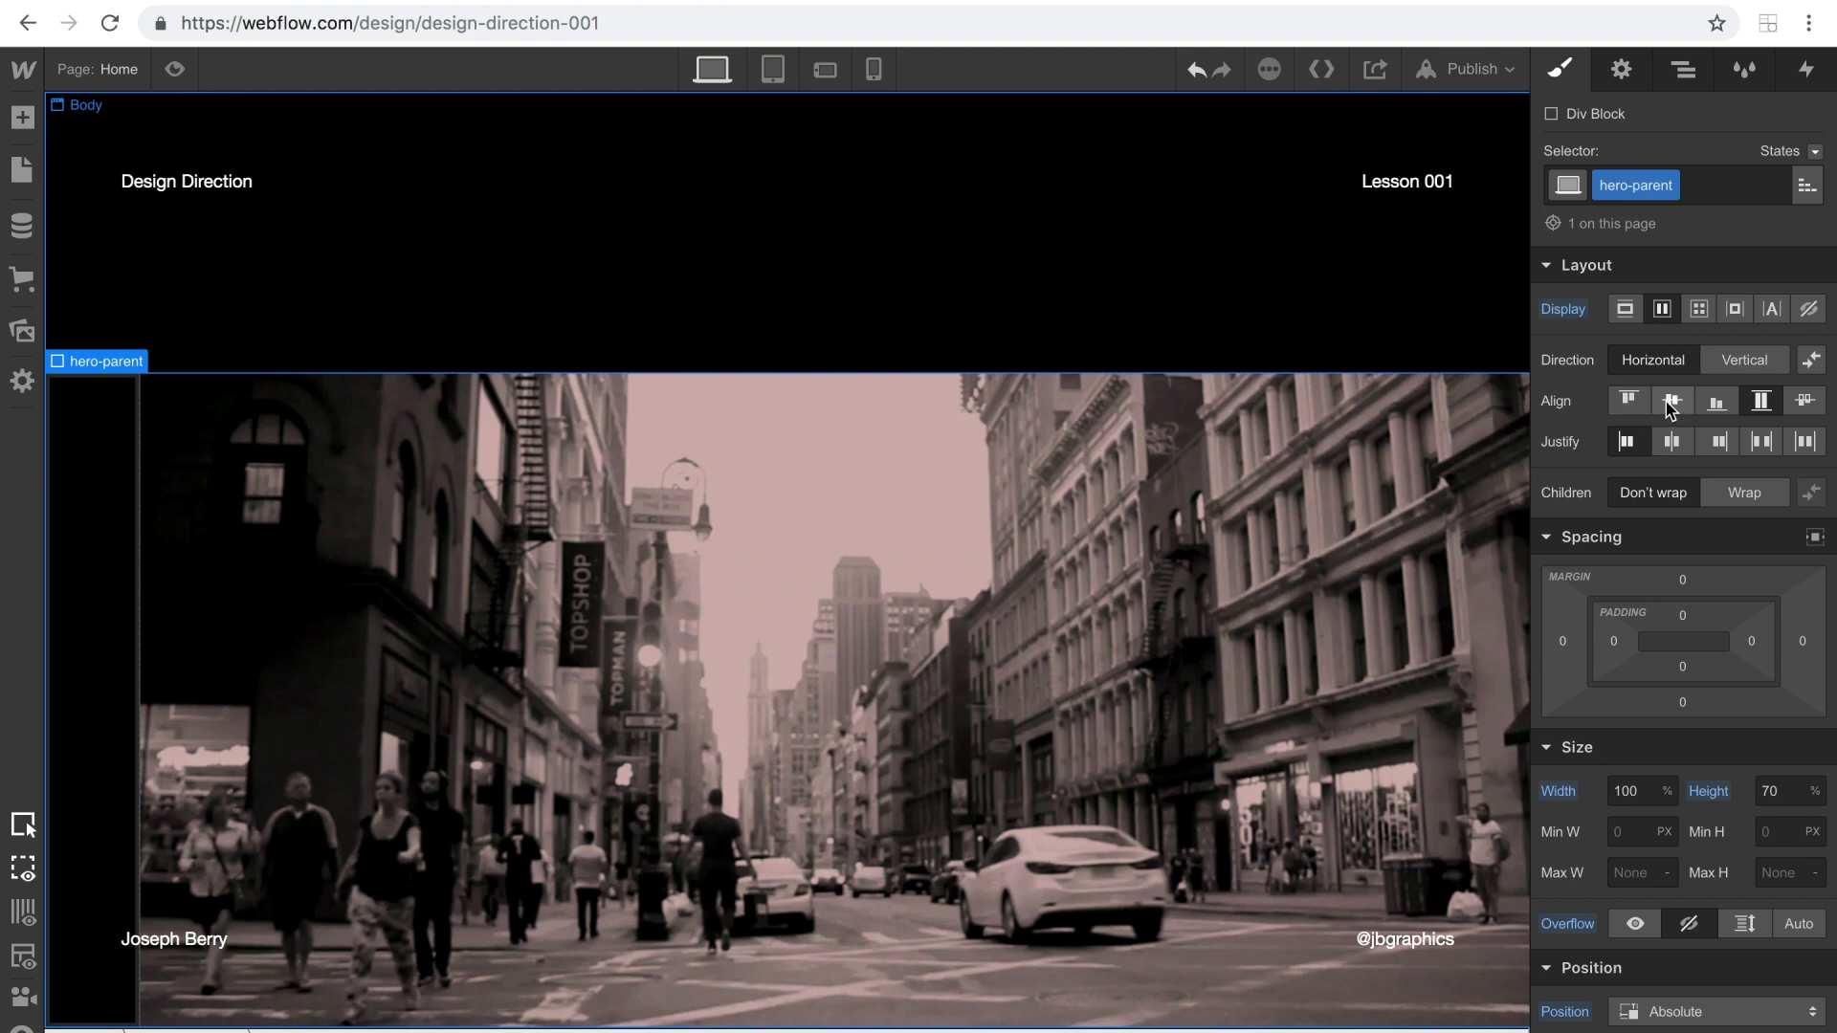
left_click(1671, 402)
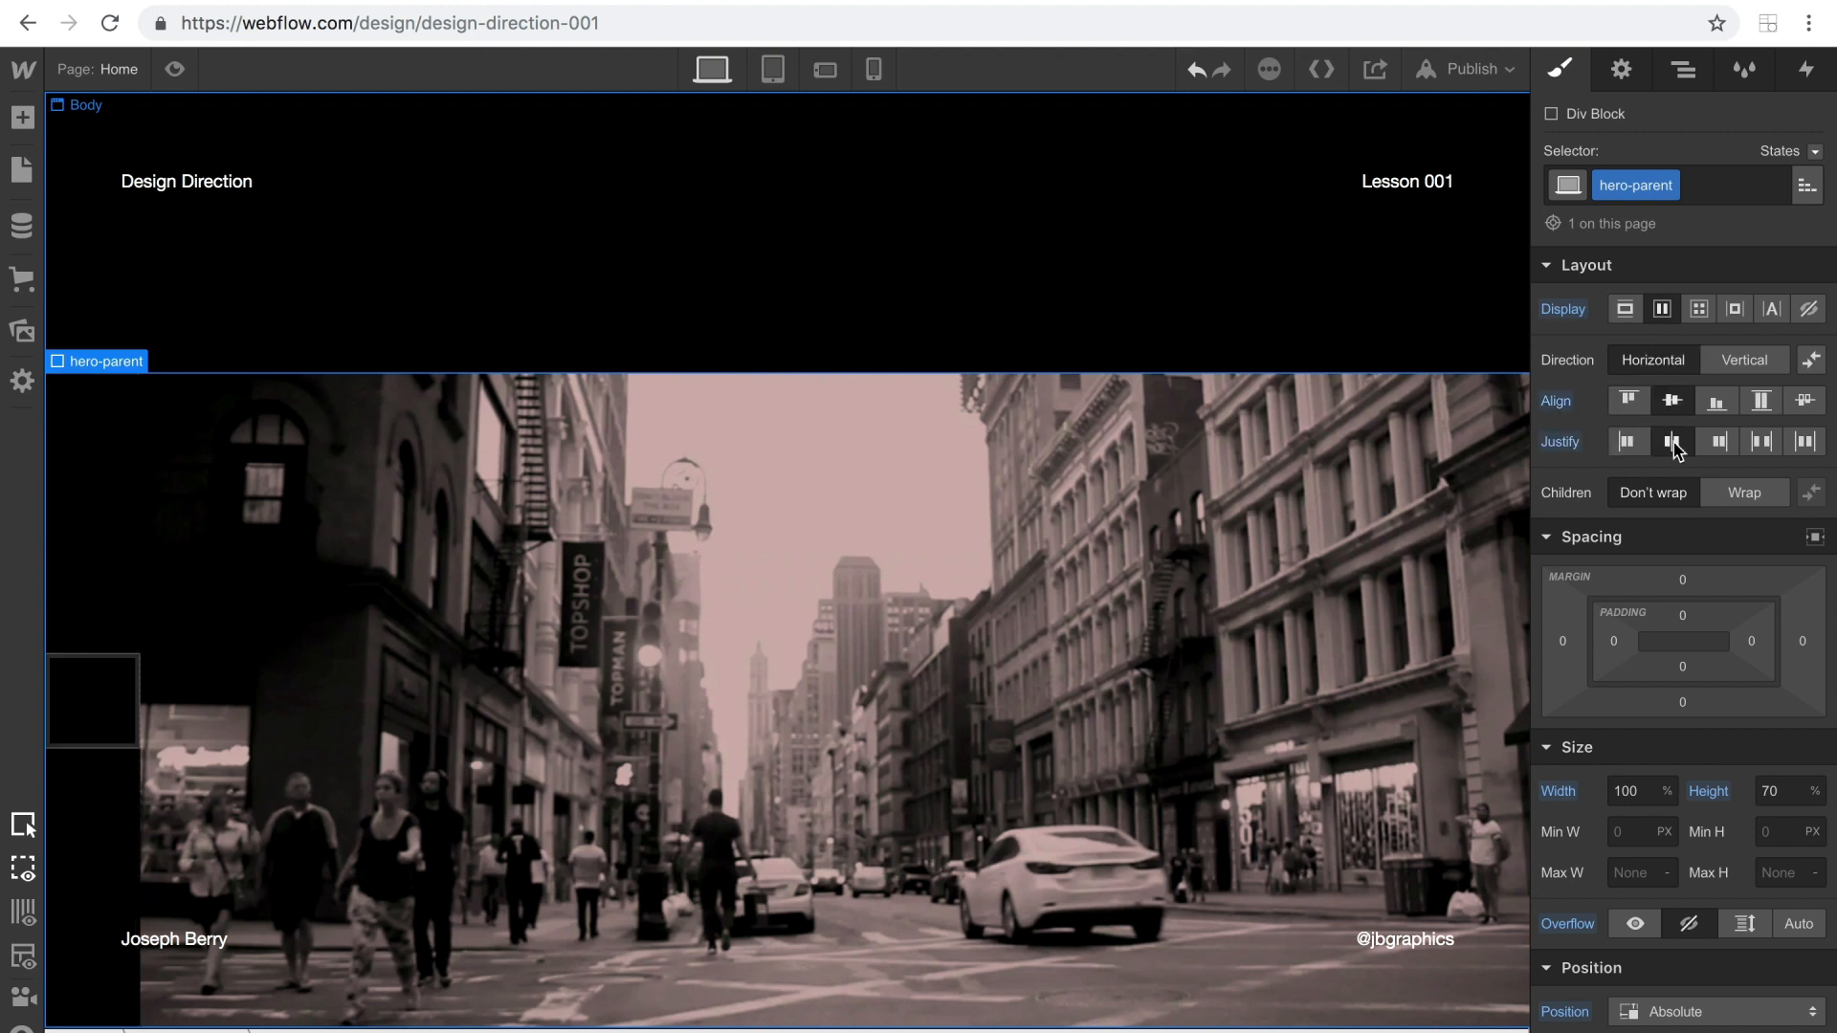
Give the new div block inside hero-parent the class content-parent.
left_click(80, 691)
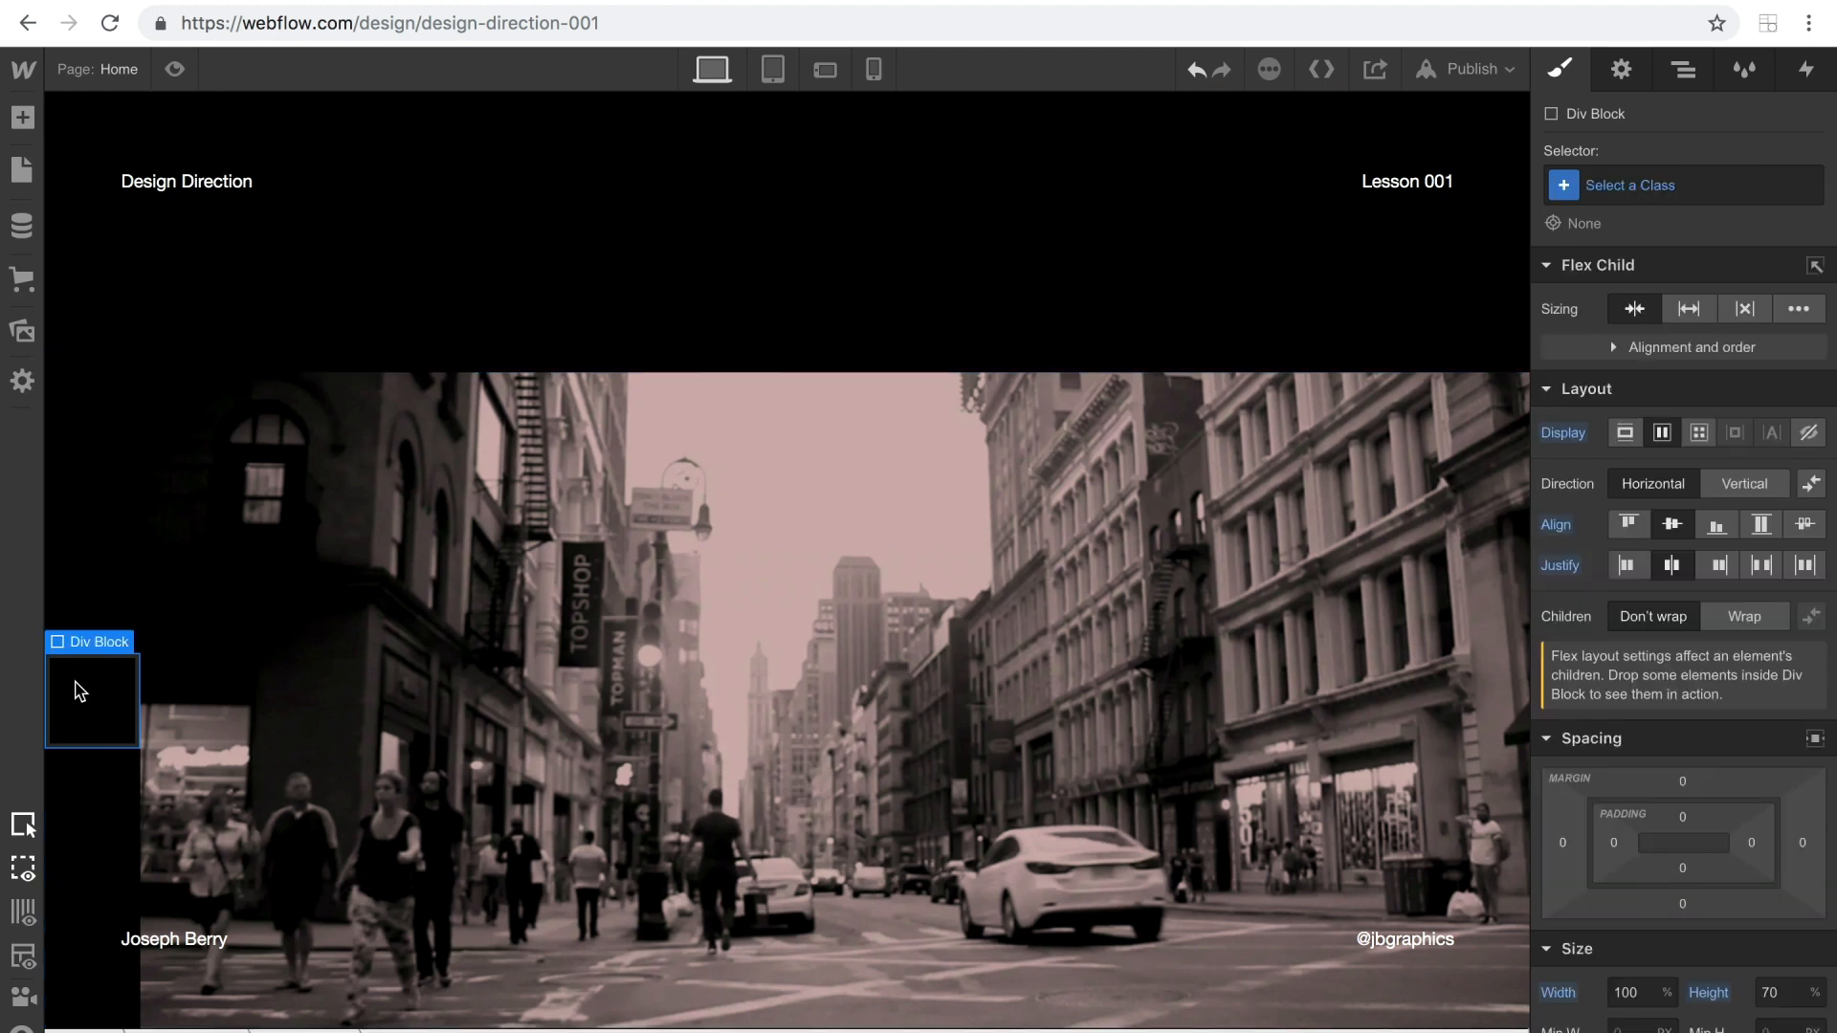
left_click(1644, 182)
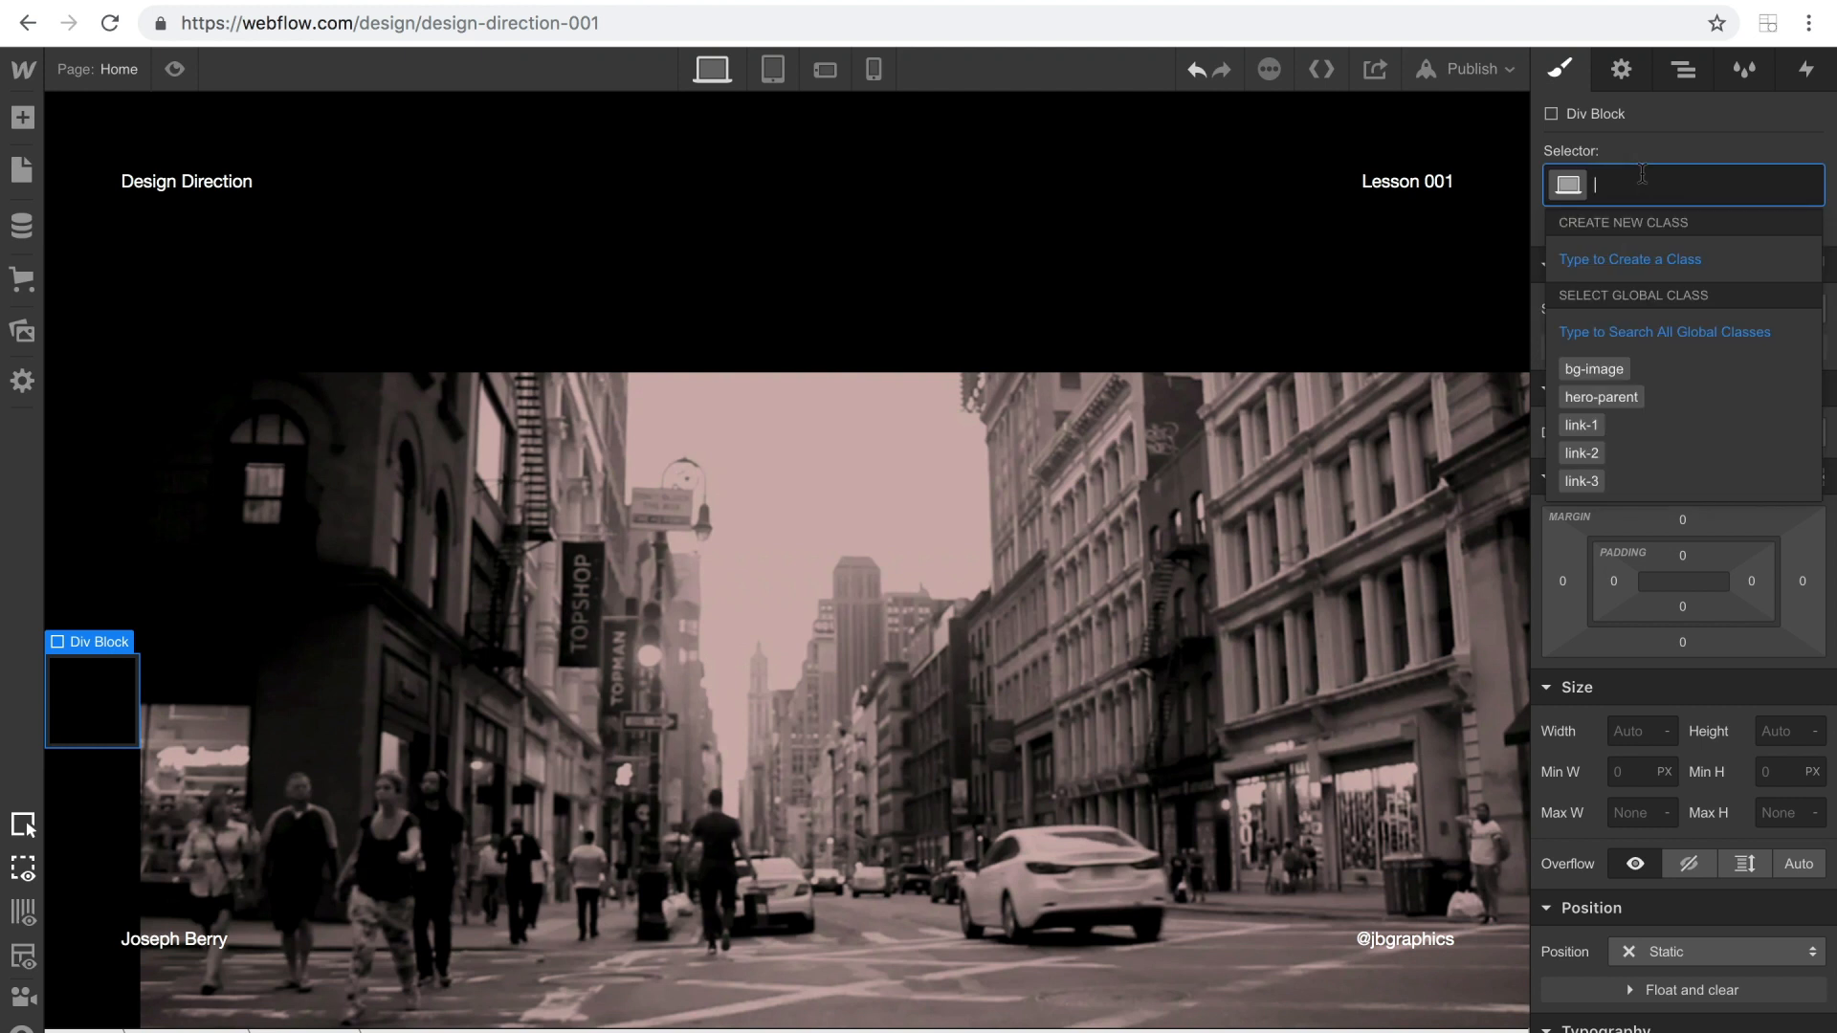
type("conte")
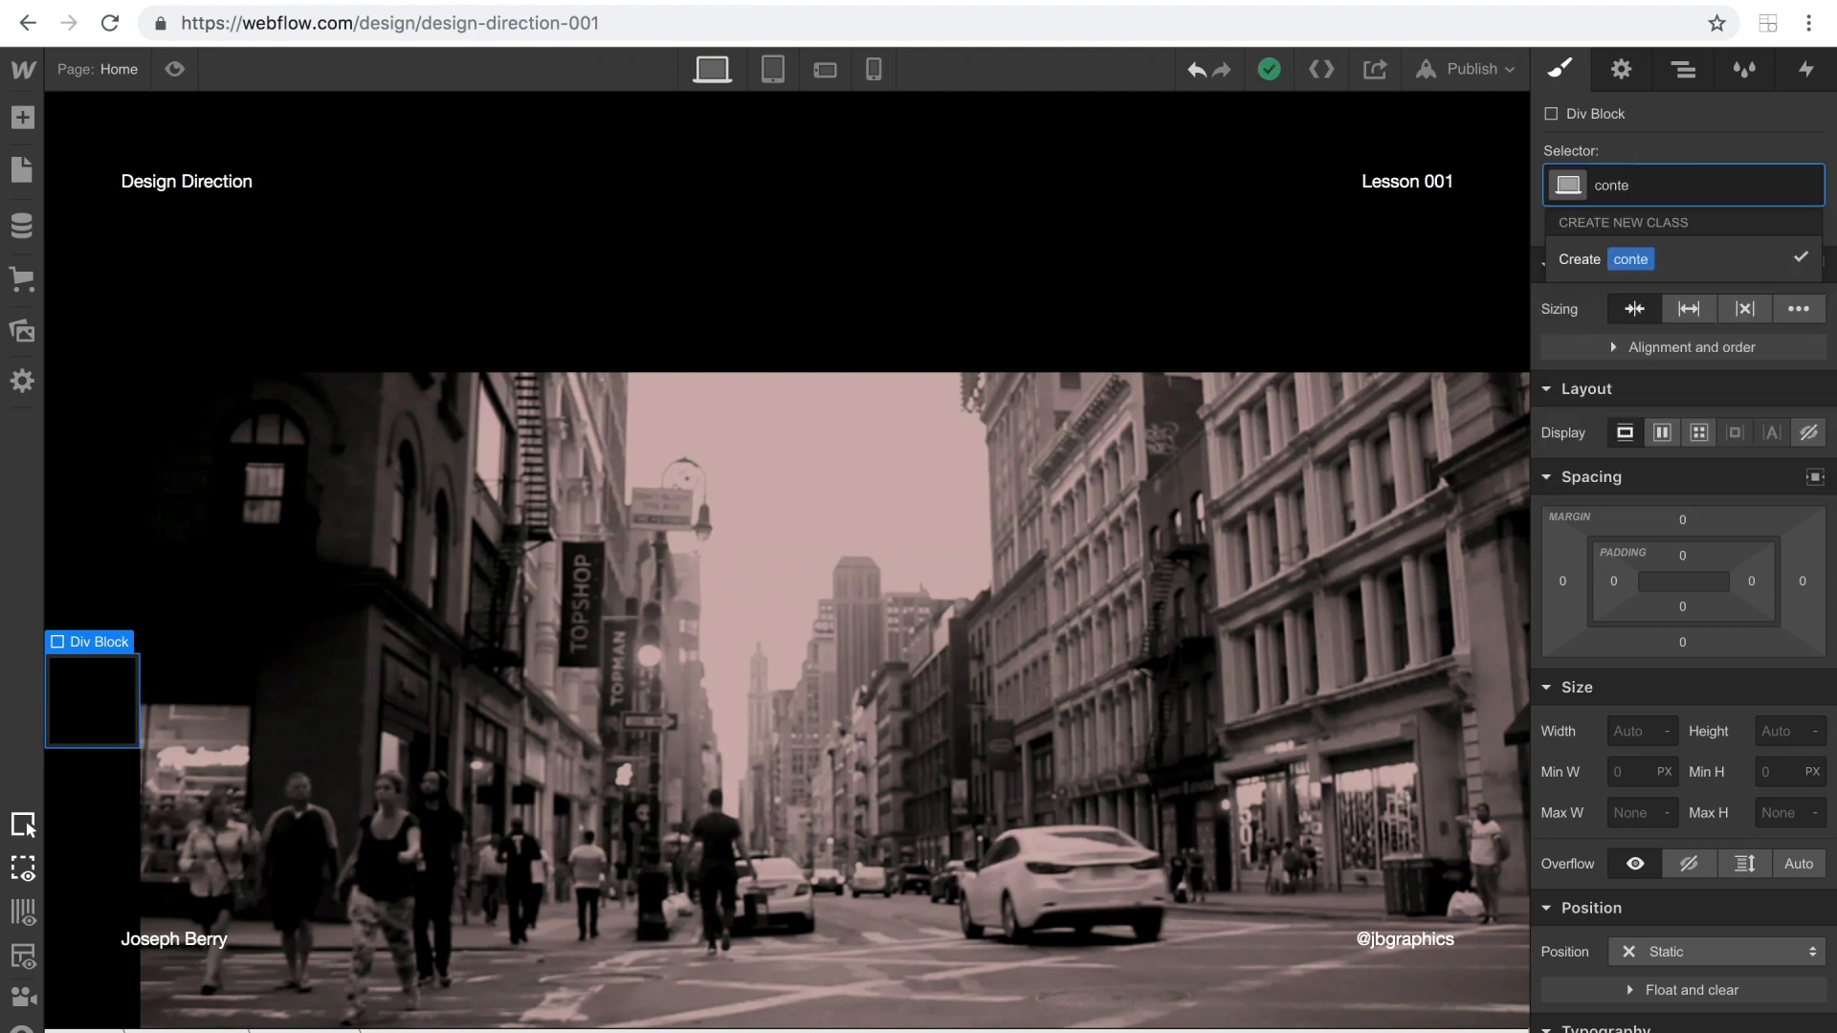
type("nt-paren")
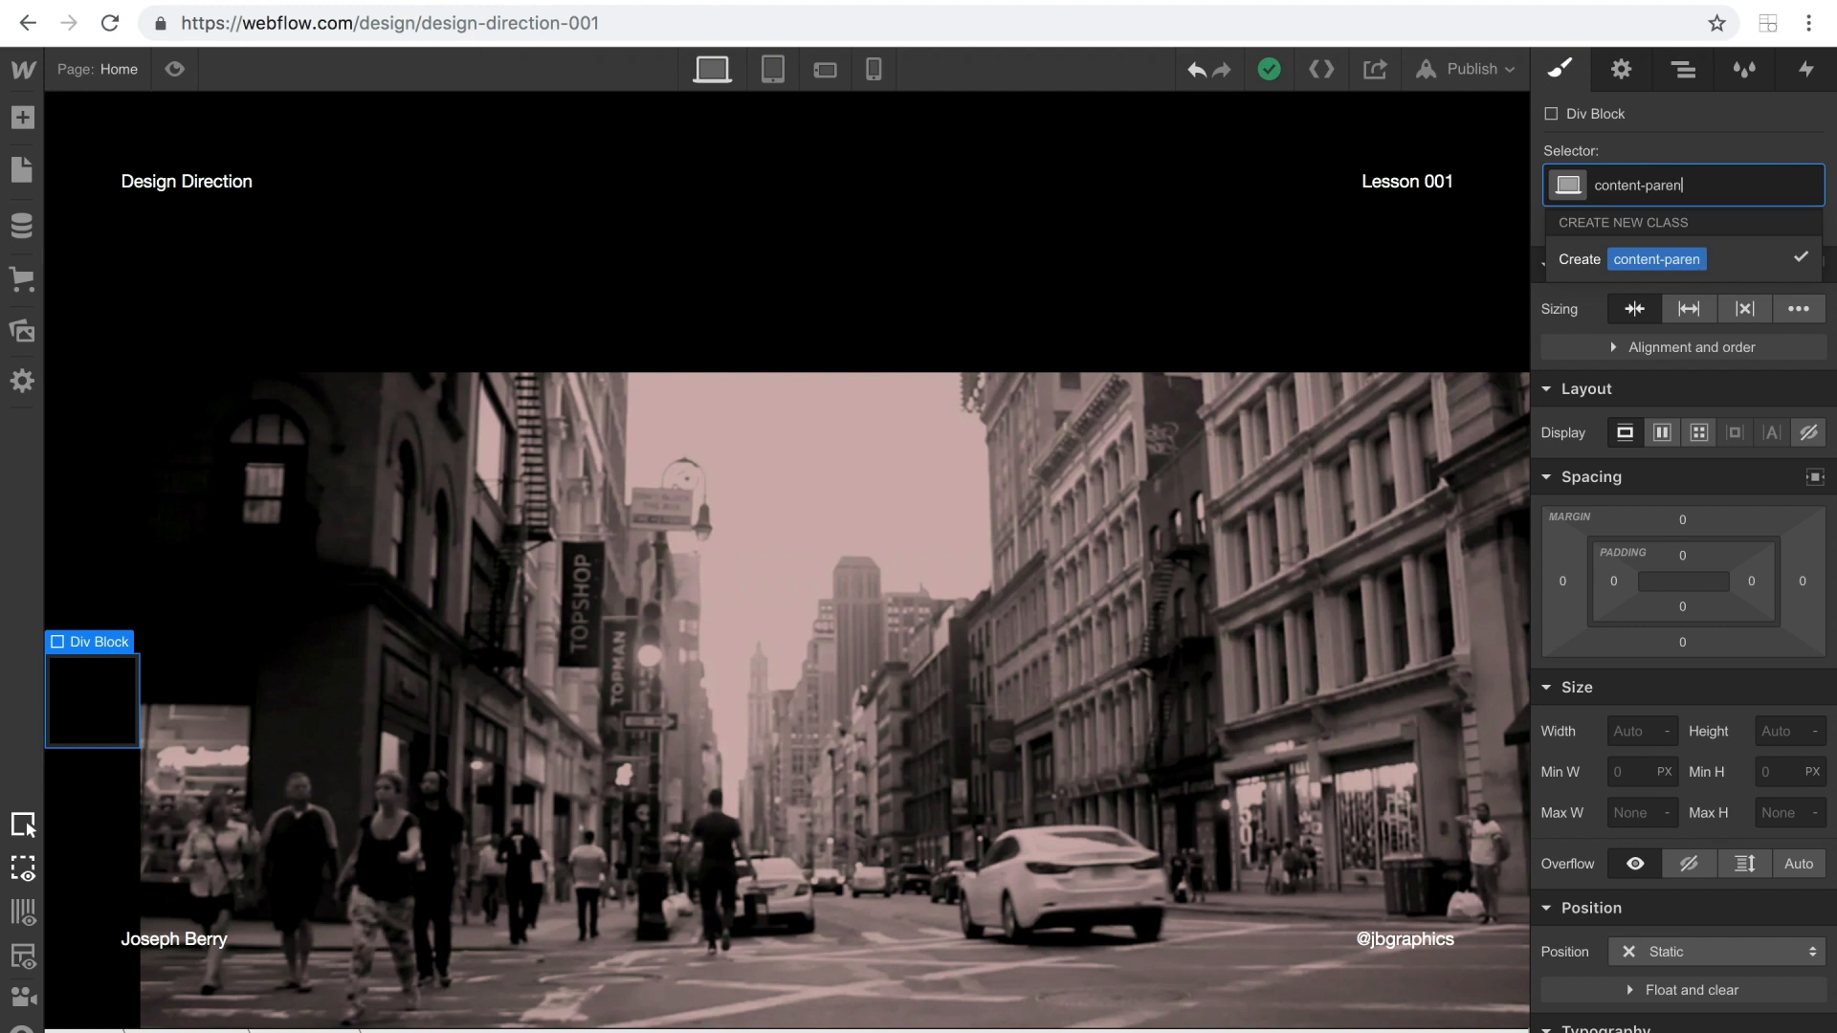
type("t")
key("Return")
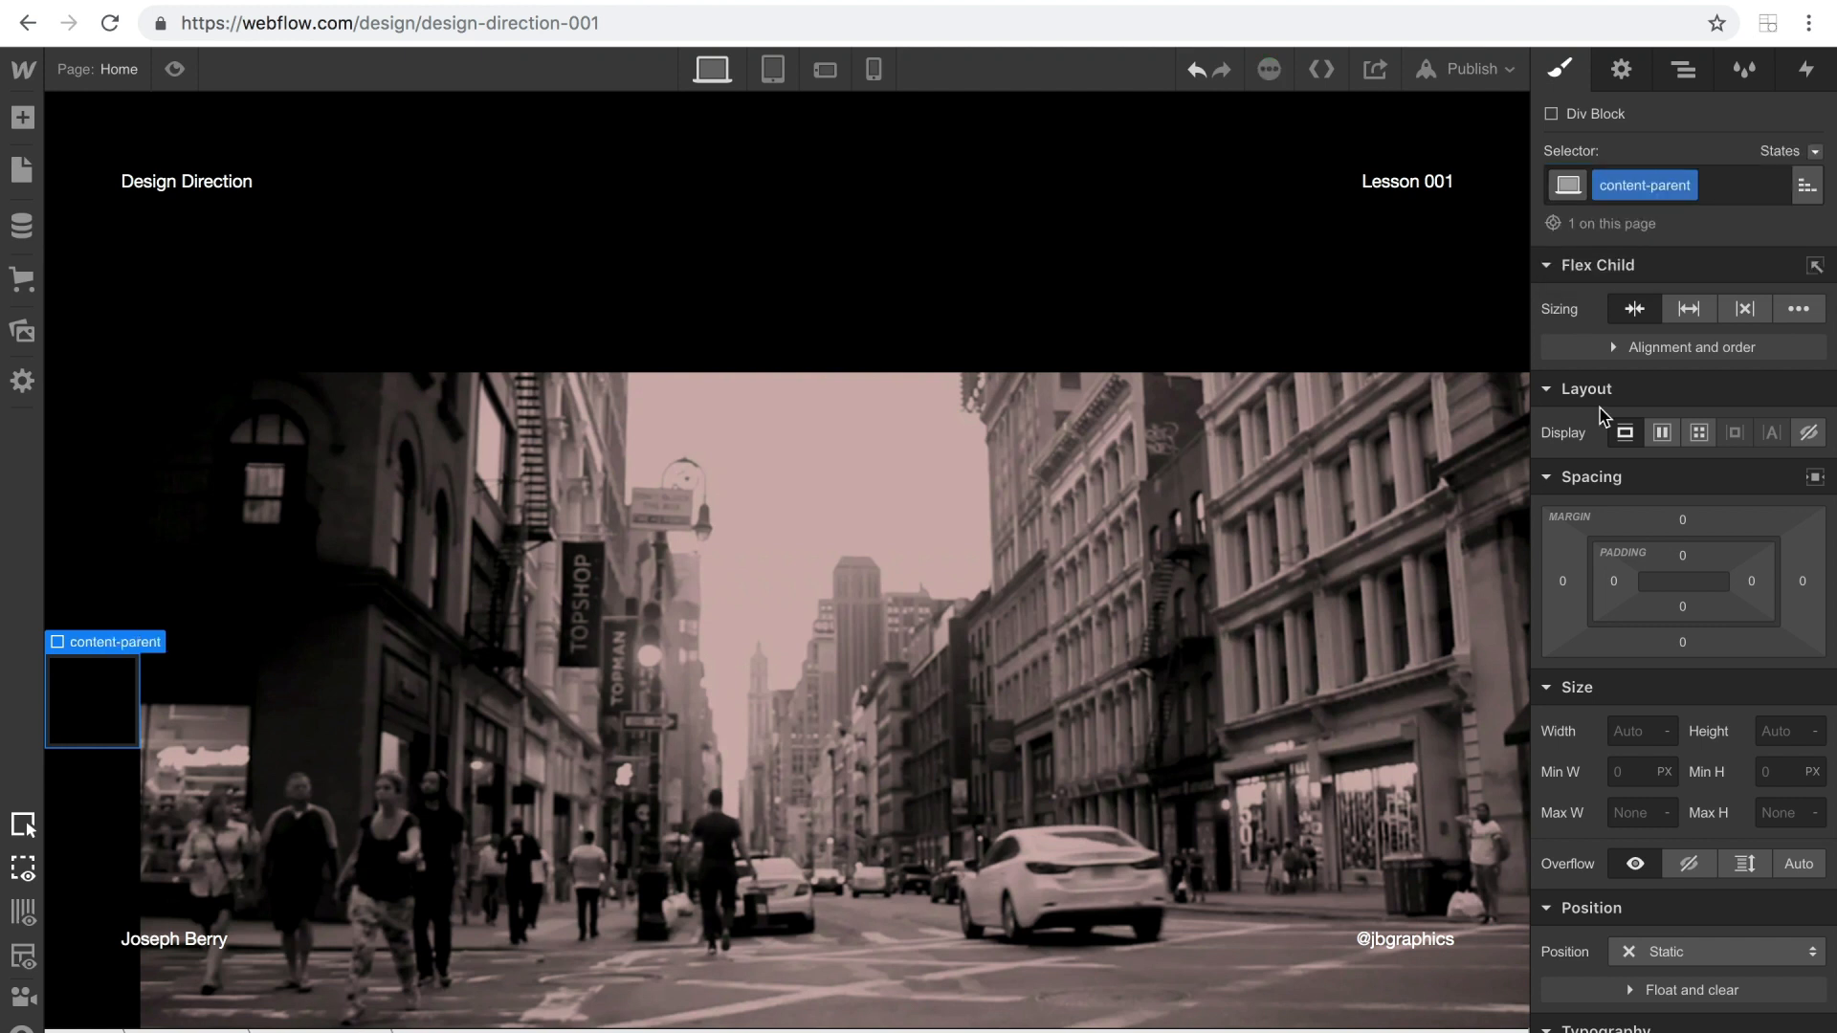
Set content-parent to absolute positioning with hidden overflow.
left_click(1676, 950)
left_click(1658, 874)
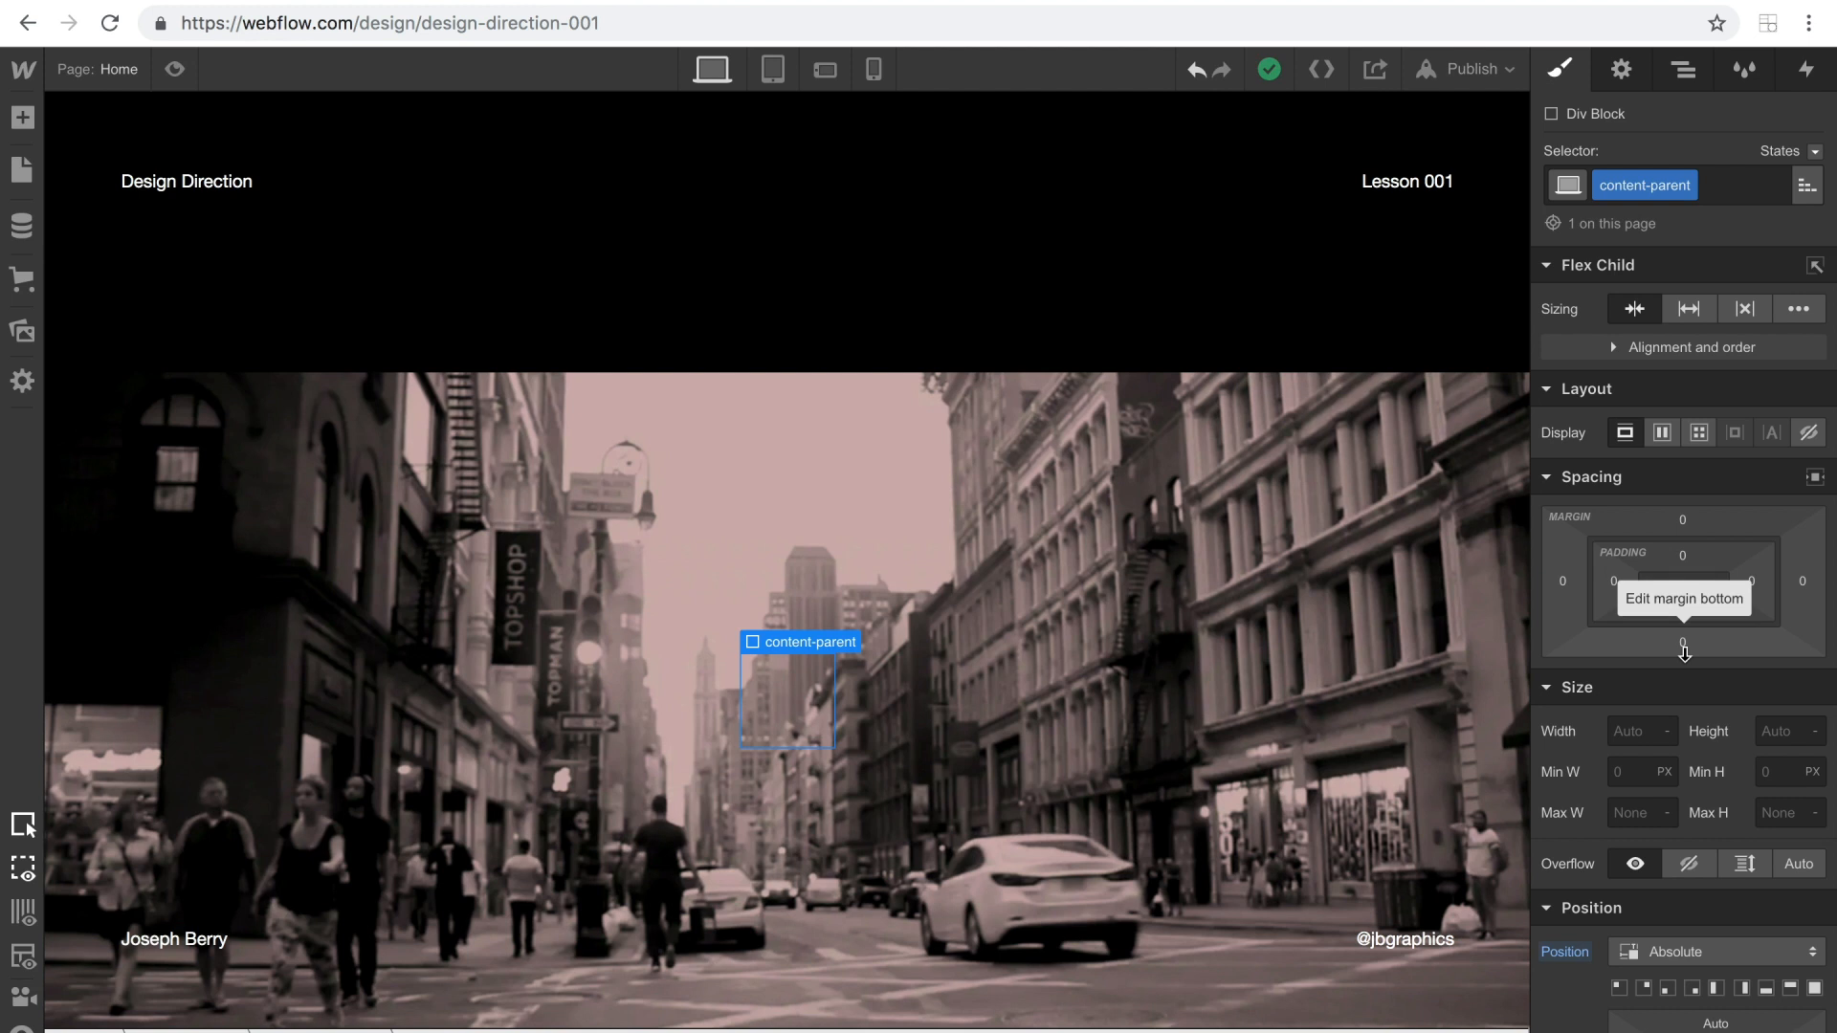
left_click(1695, 864)
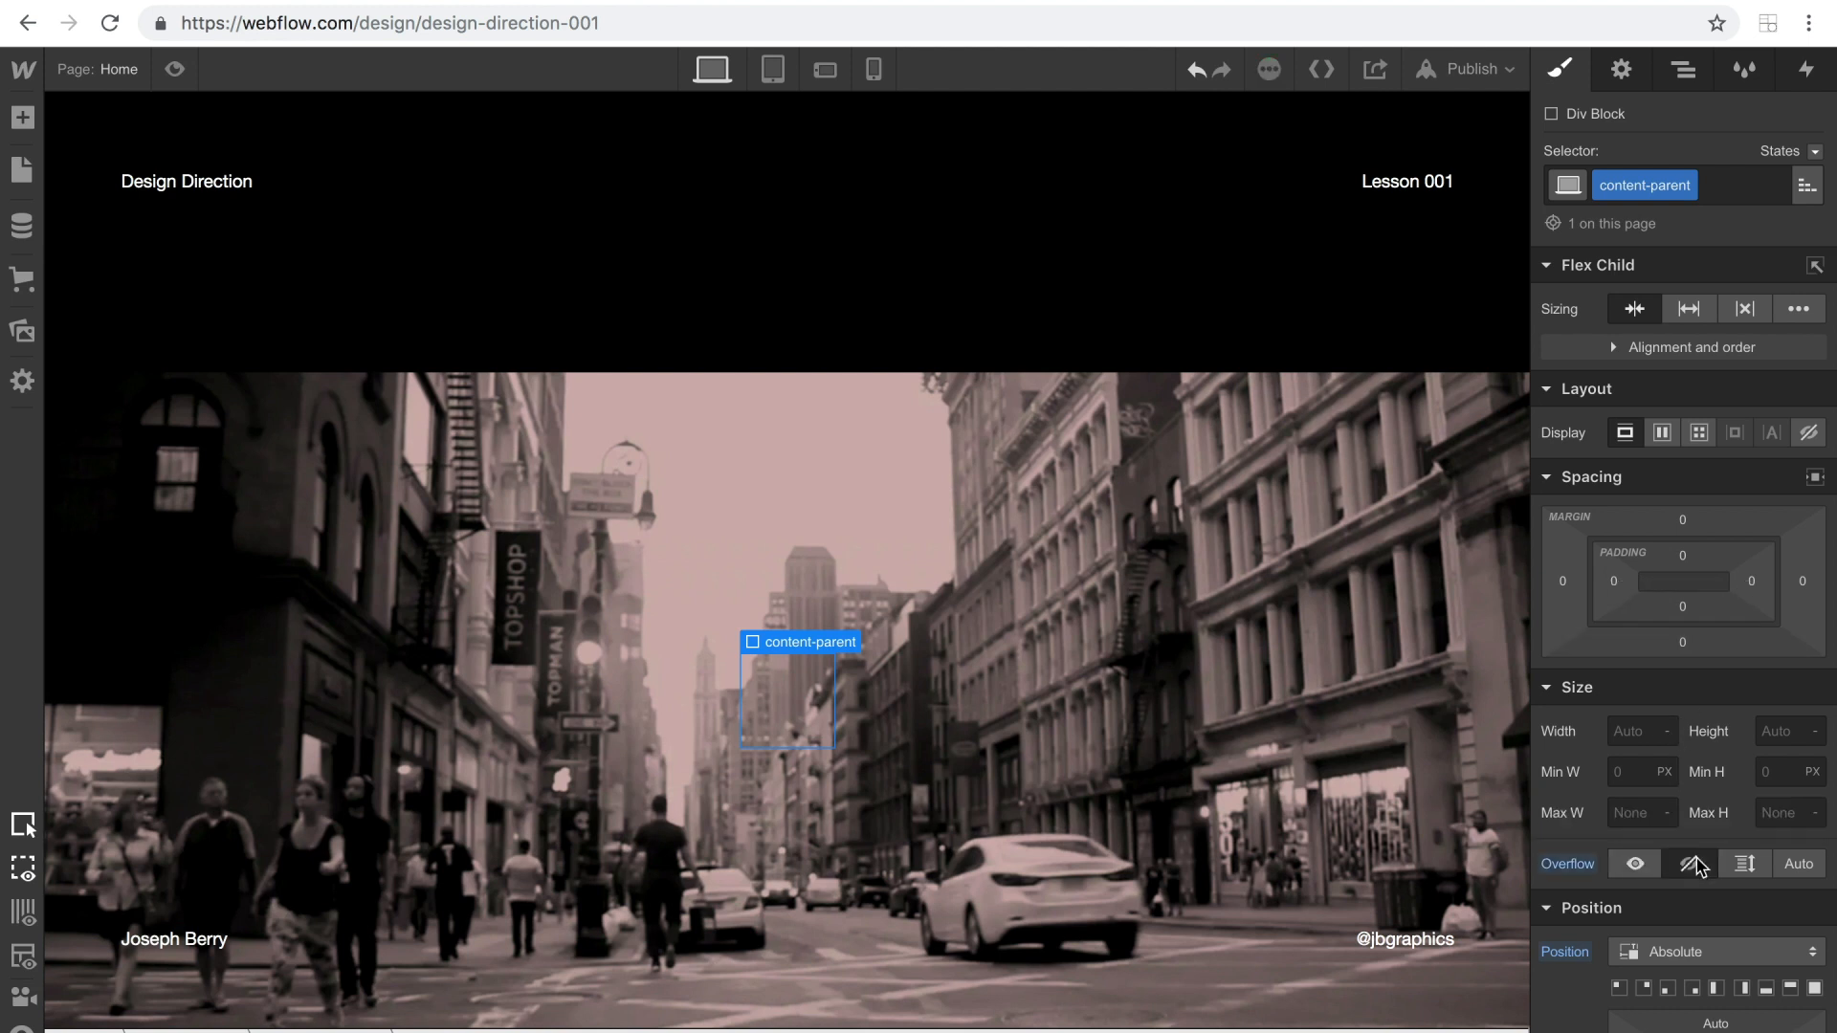
Switch to the BASIC Moves site, load its home page and examine the CH. 01 click-and-hold section.
left_click(278, 1)
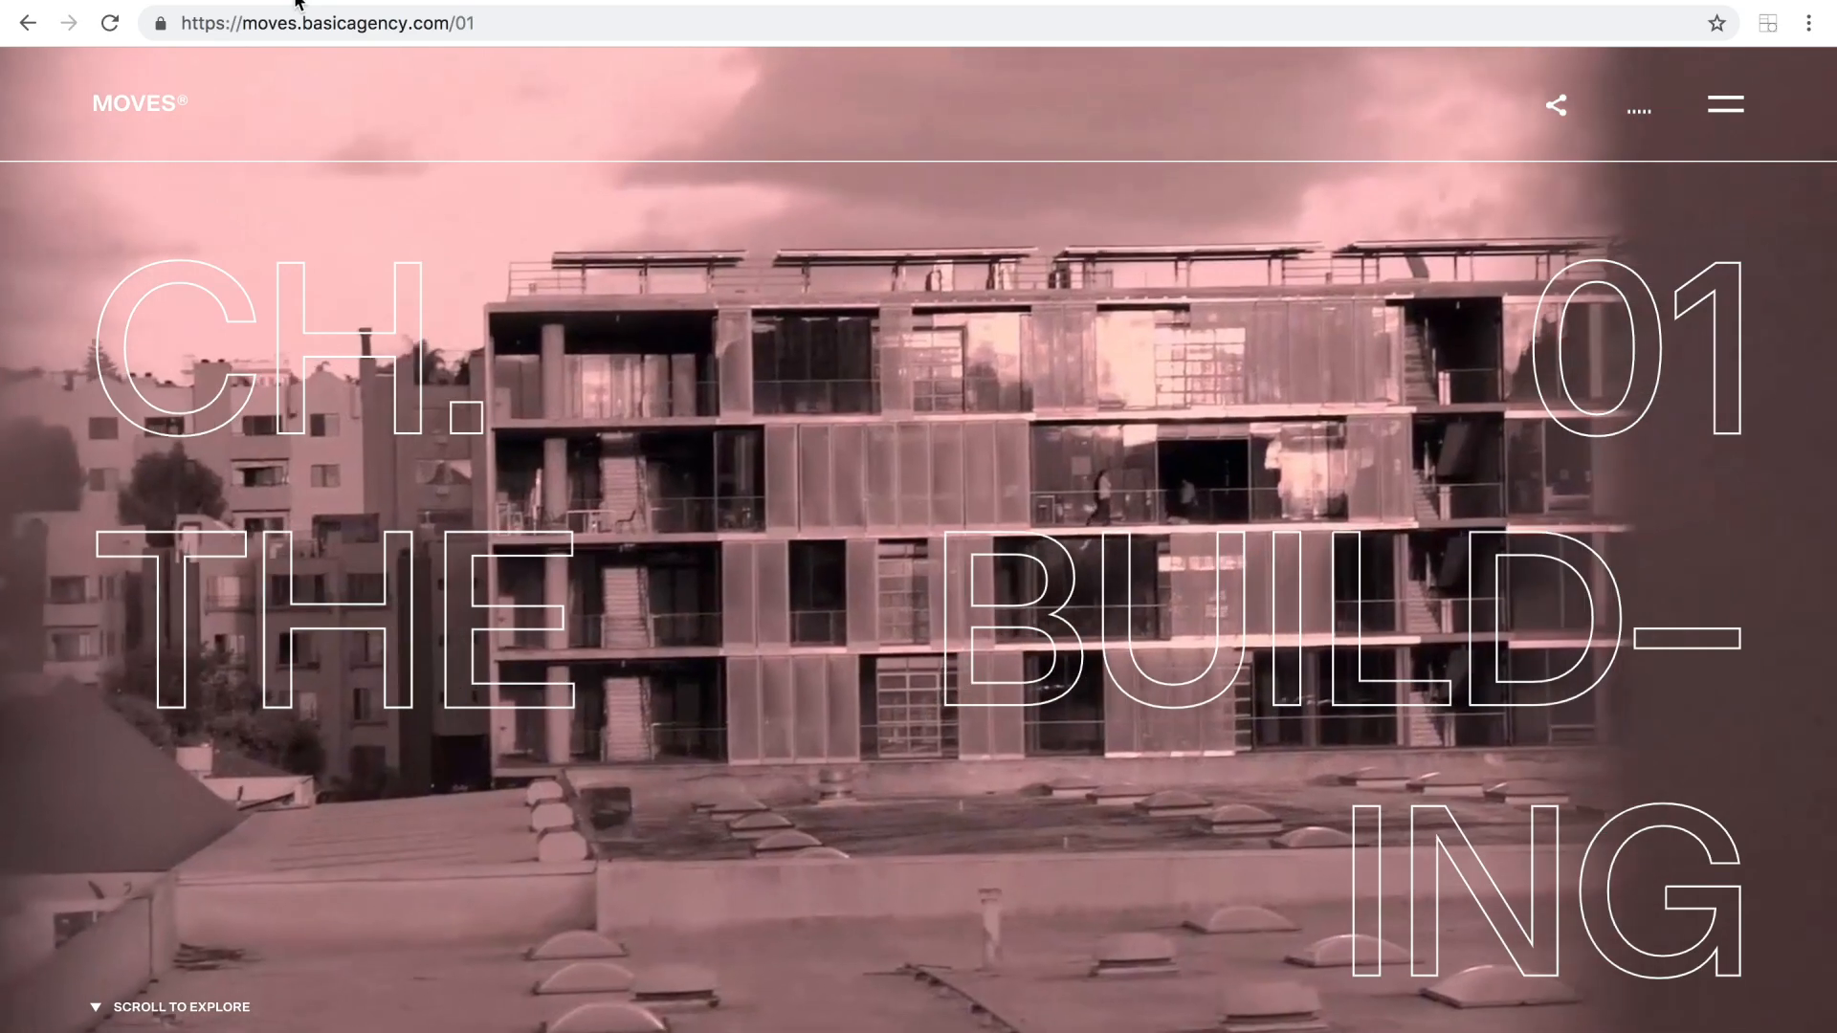
left_click_drag(525, 25, 459, 22)
key("BackSpace")
key("Return")
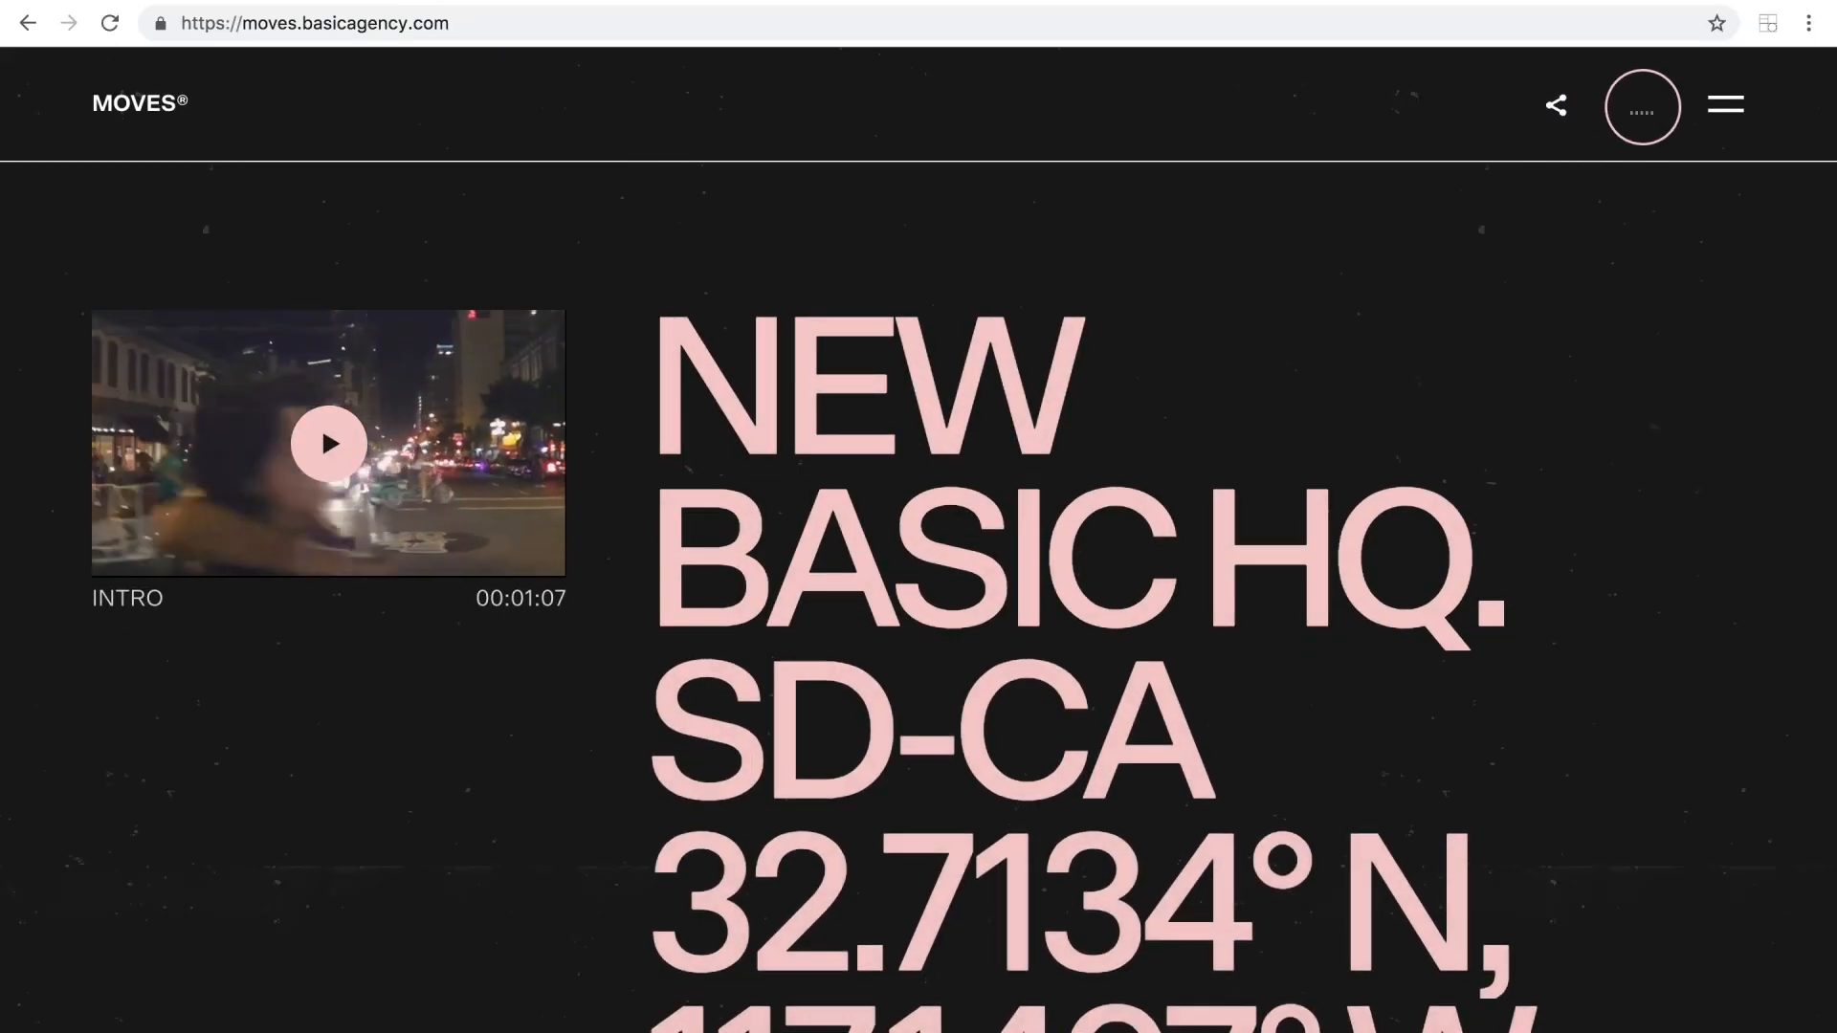
scroll(1640, 106, "down", 10)
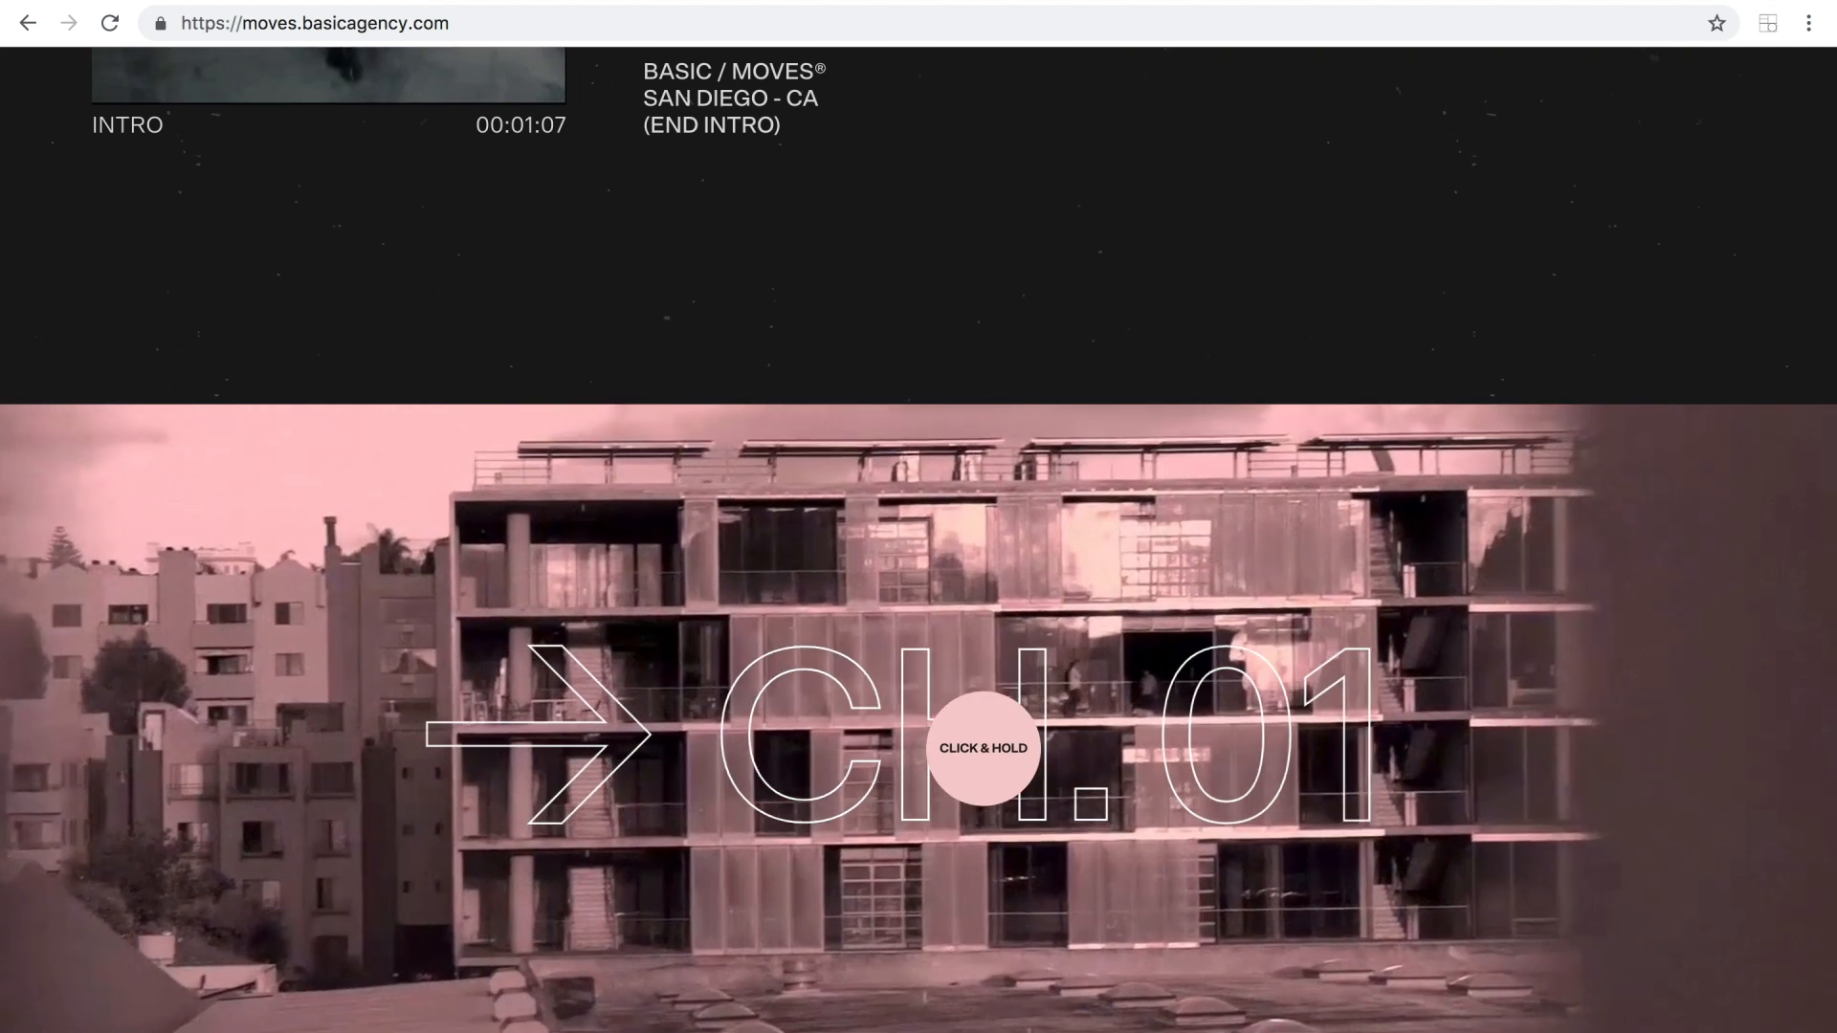
left_click(984, 748)
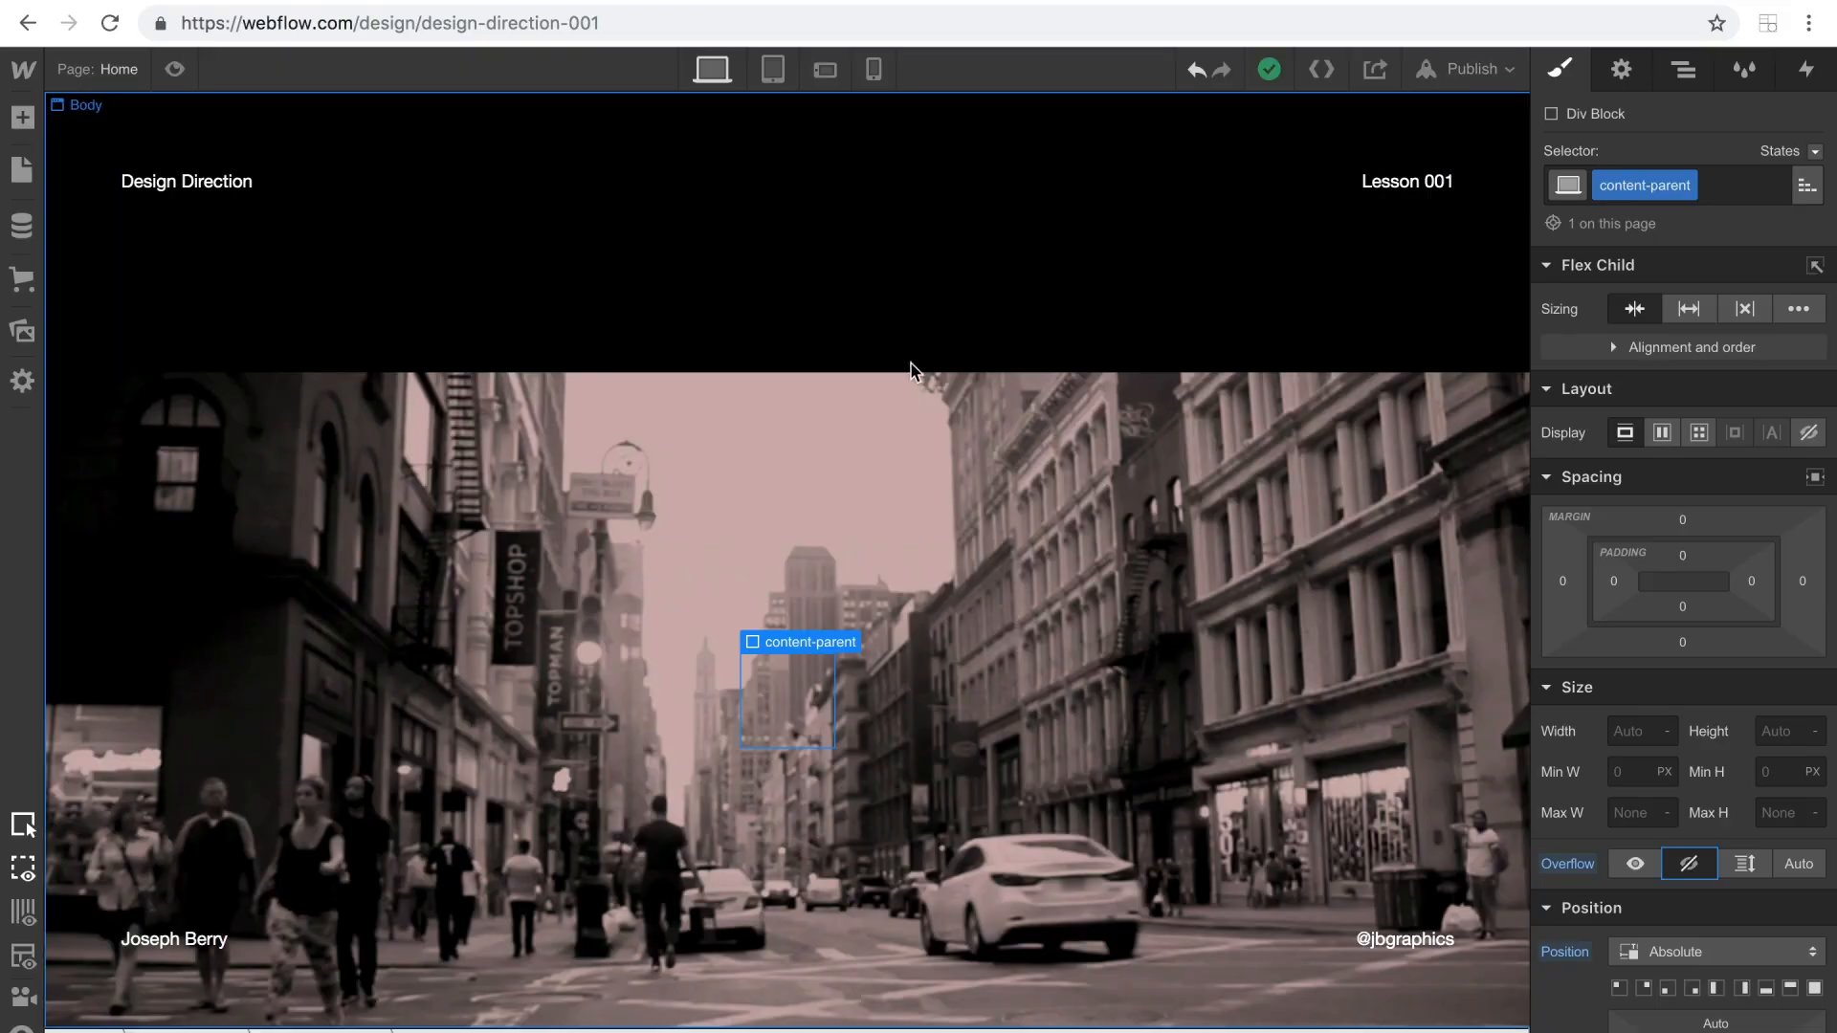
Back in Webflow, add an H1 heading inside content-parent.
left_click(1679, 75)
left_click(1553, 76)
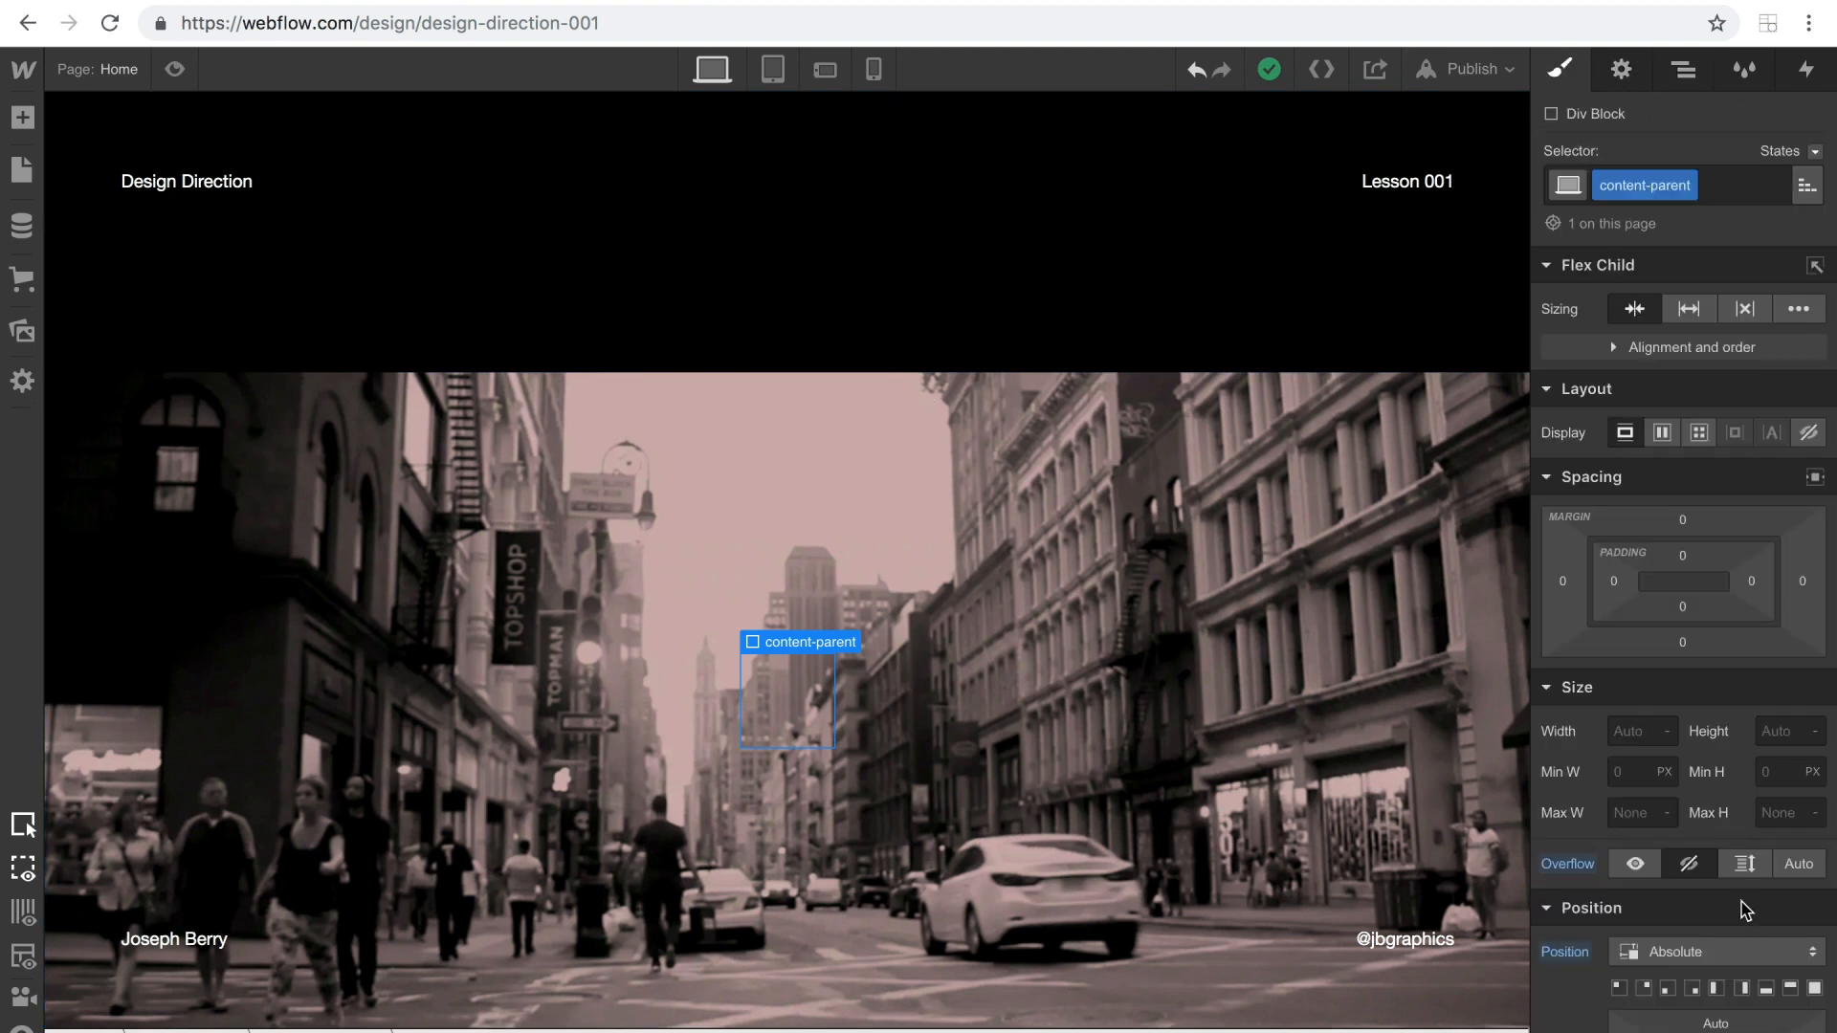
left_click(23, 120)
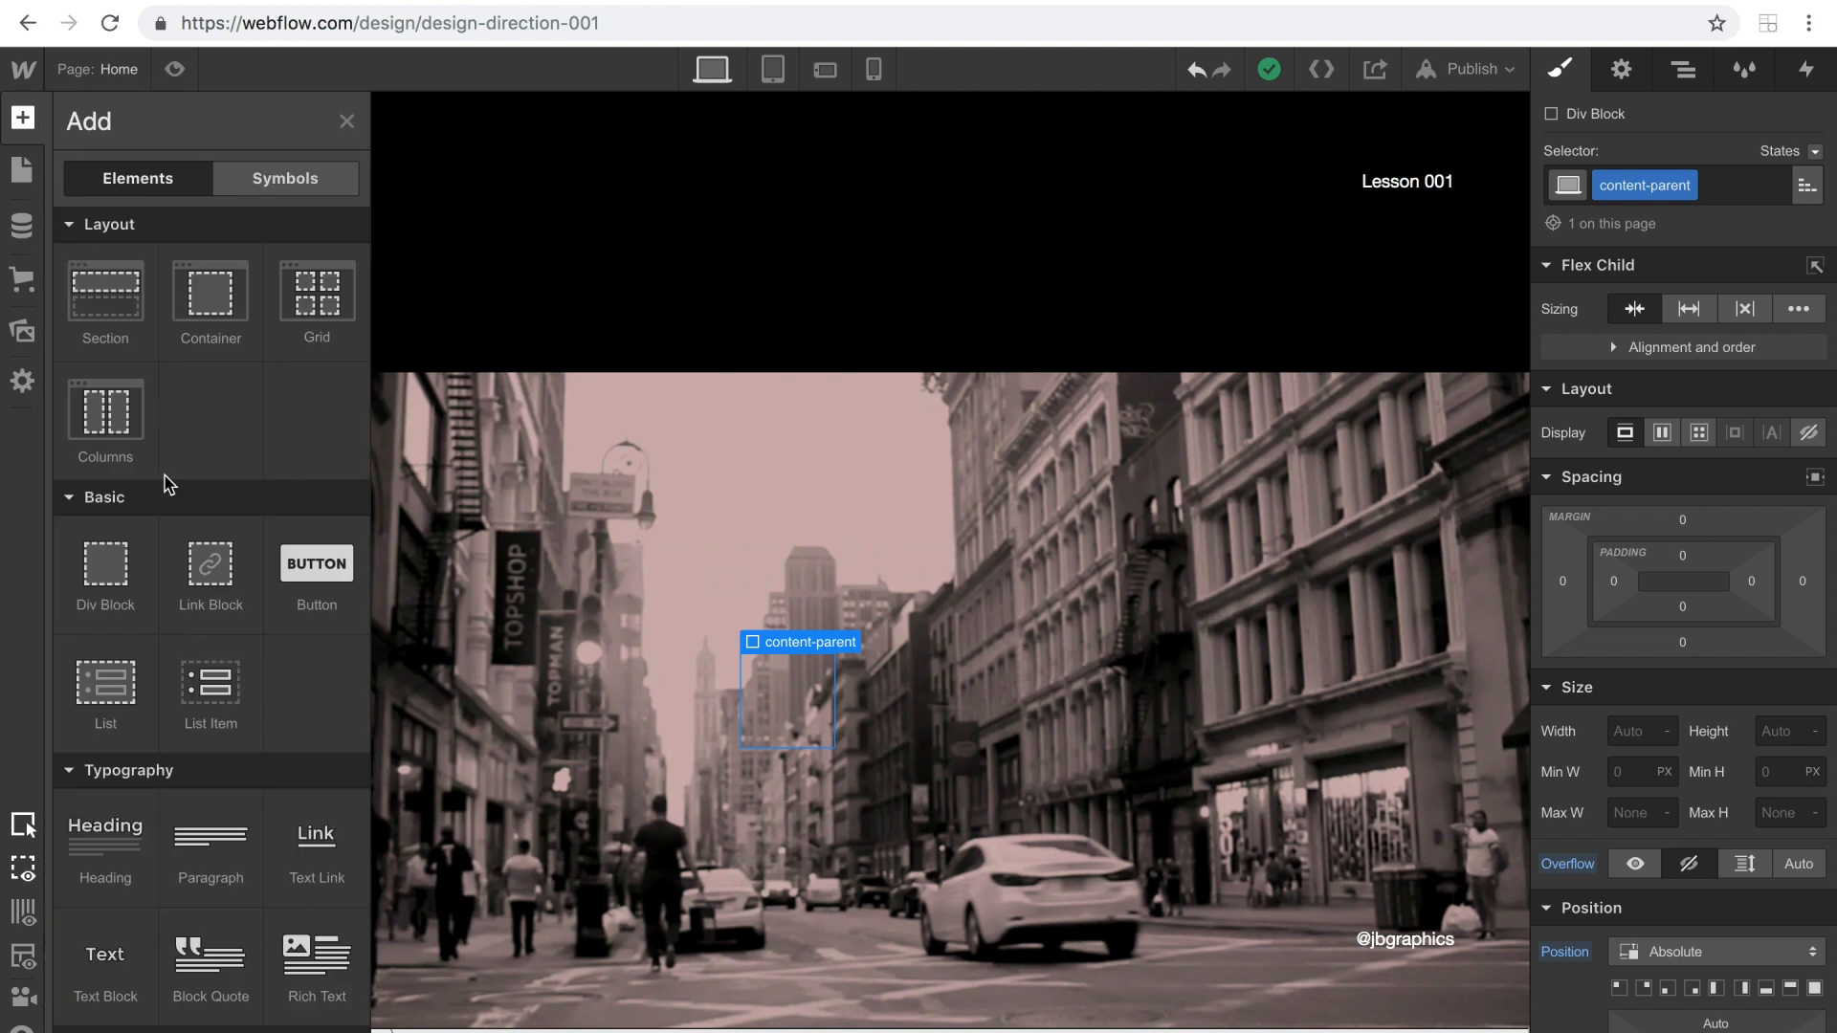
left_click_drag(127, 838, 1663, 291)
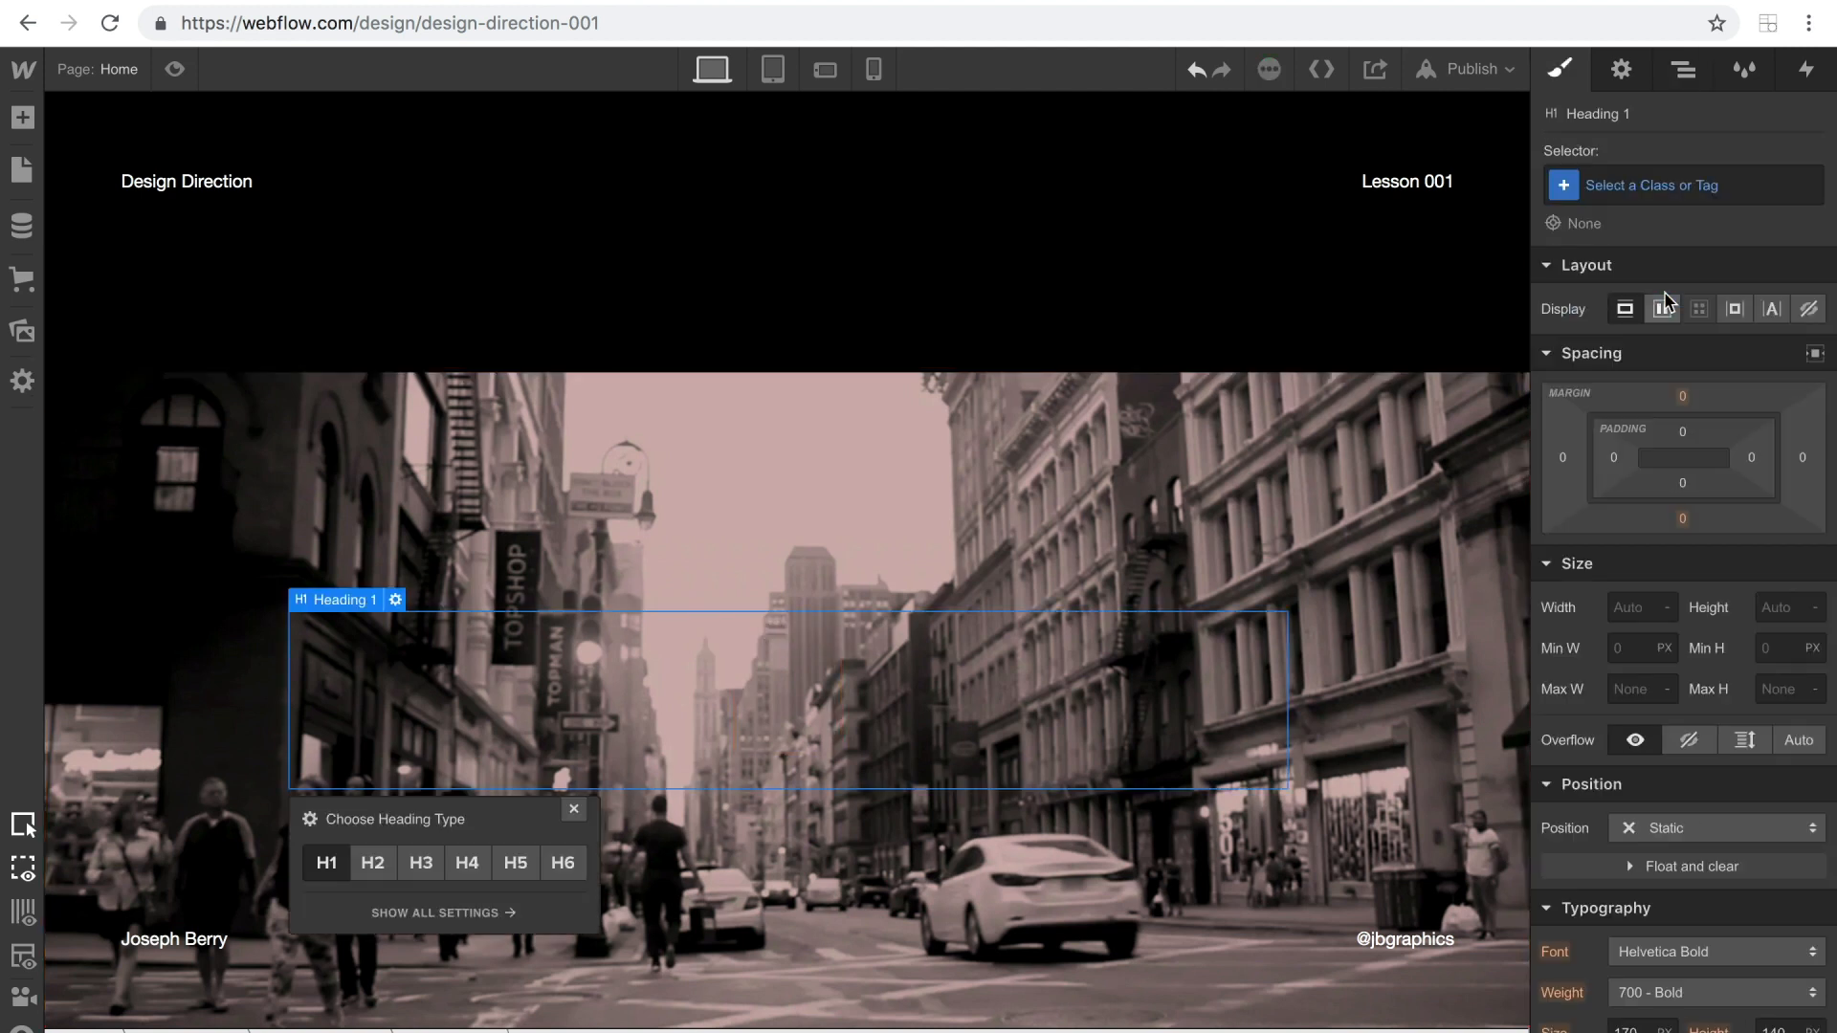
Set content-parent's z-index to 999 so the heading sits above the background image.
left_click(1683, 69)
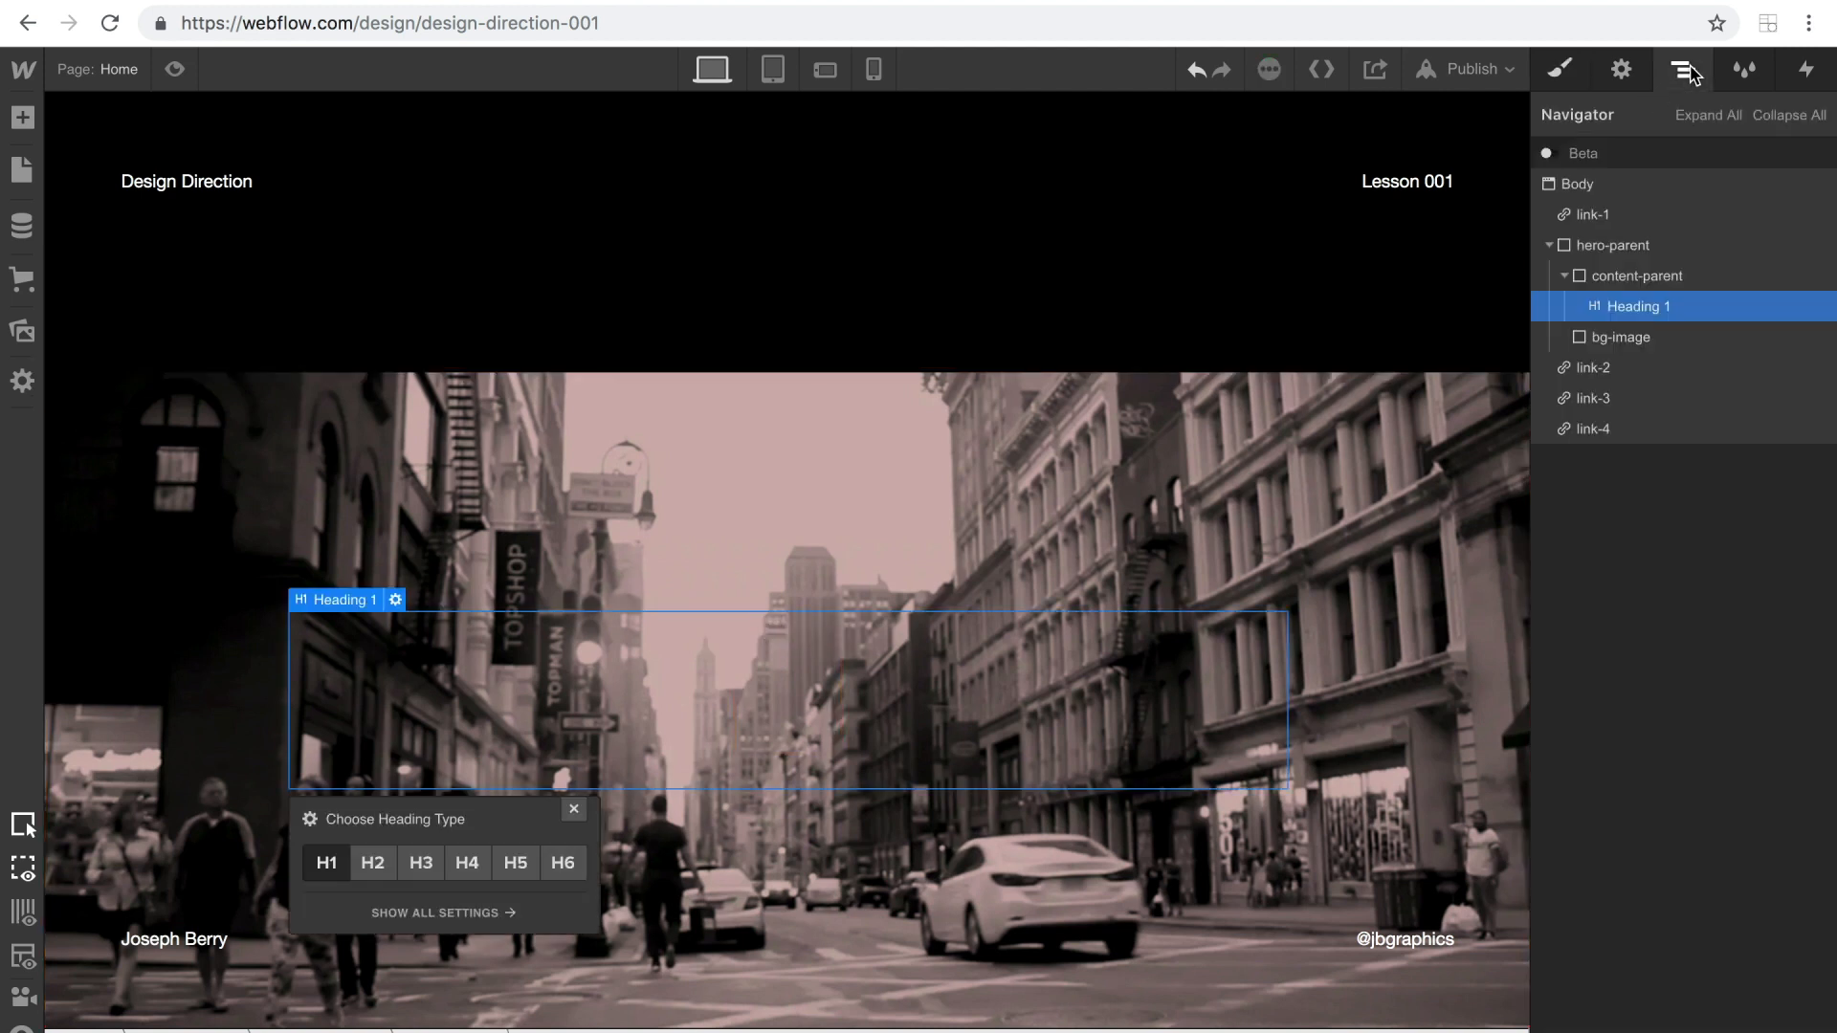
left_click(1640, 276)
left_click(1560, 68)
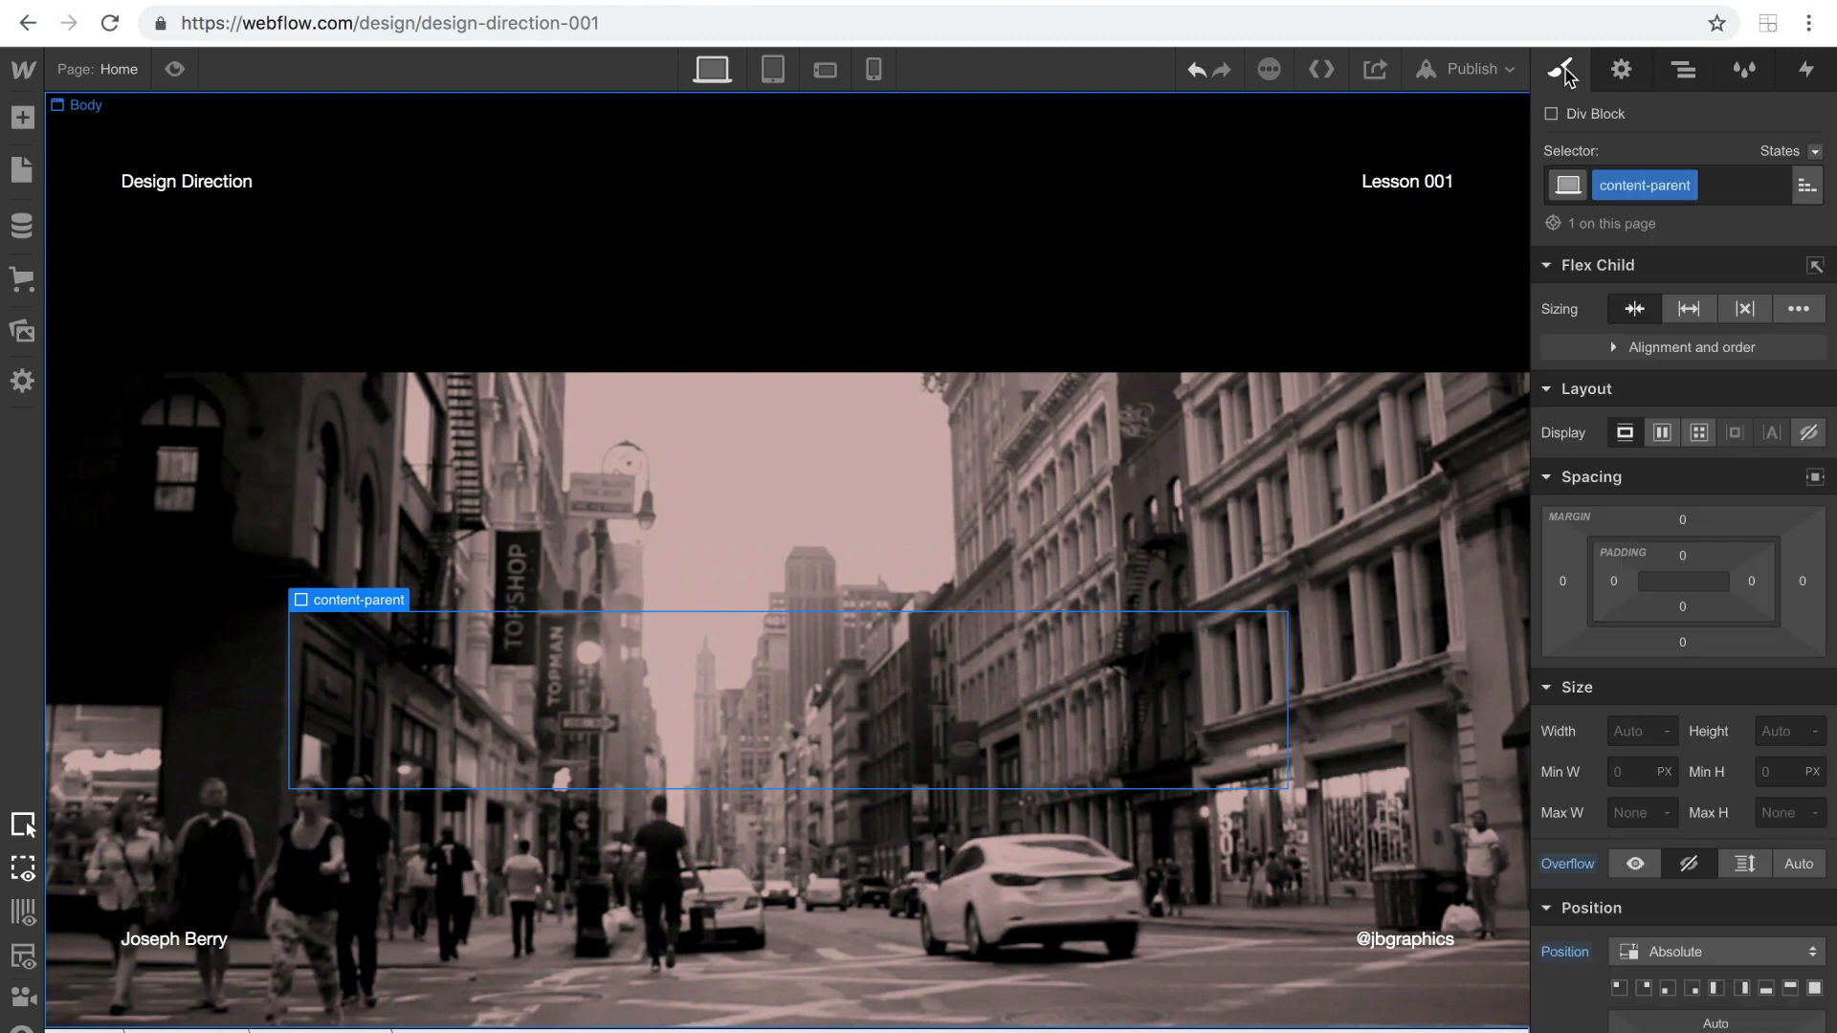
scroll(1681, 756, "down", 3)
left_click(1777, 814)
type("9")
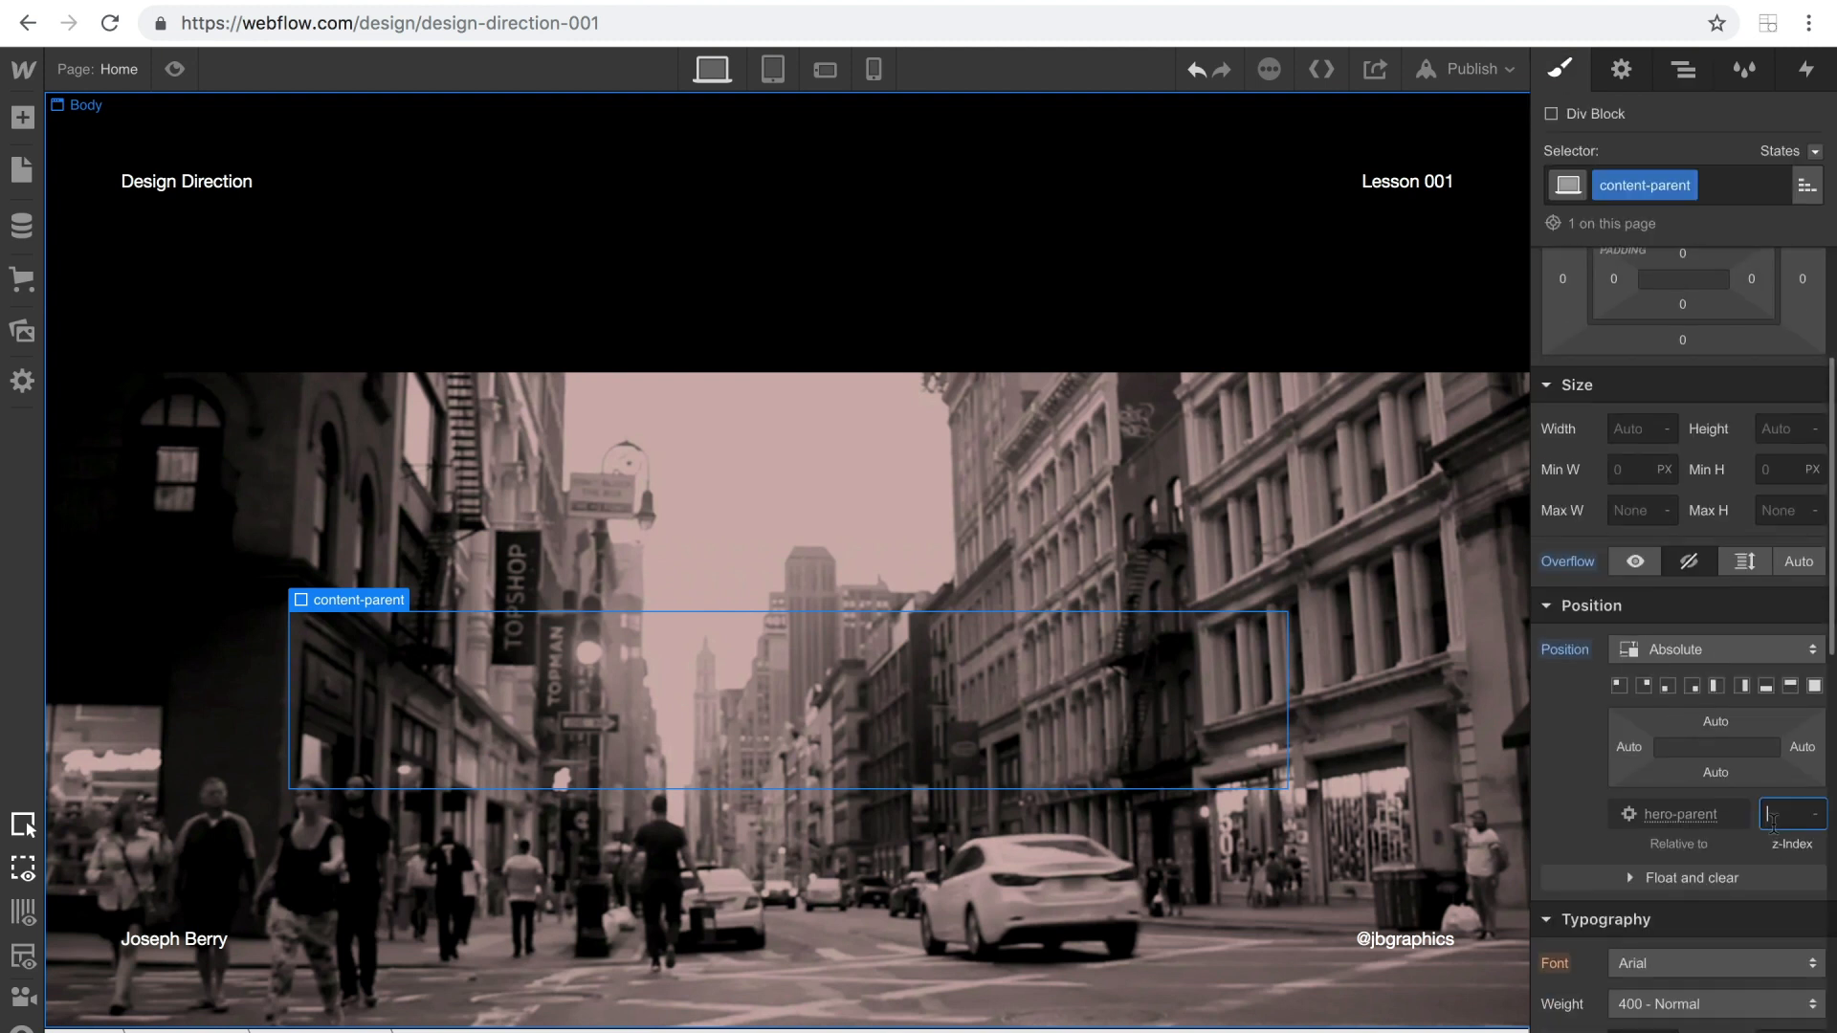
type("99")
key("Return")
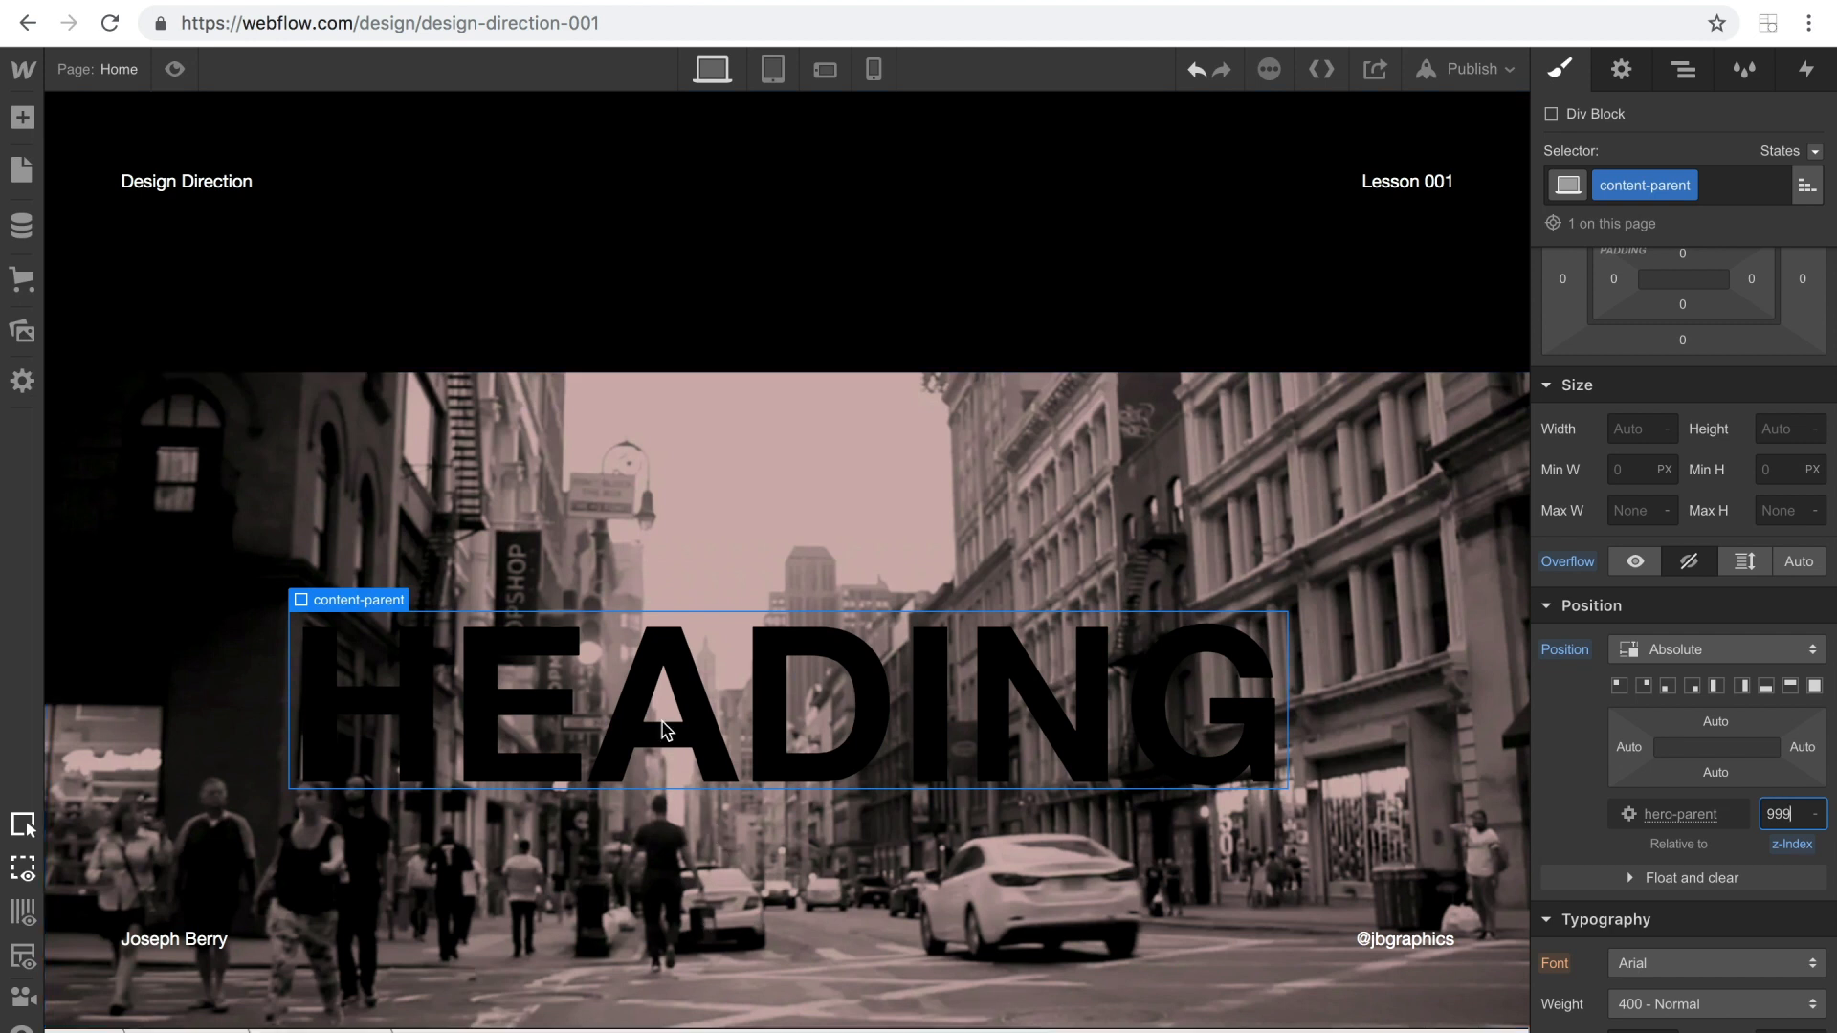
Replace the hero heading's text with ENTER.
left_click(661, 716)
double_click(661, 716)
type("ENTER")
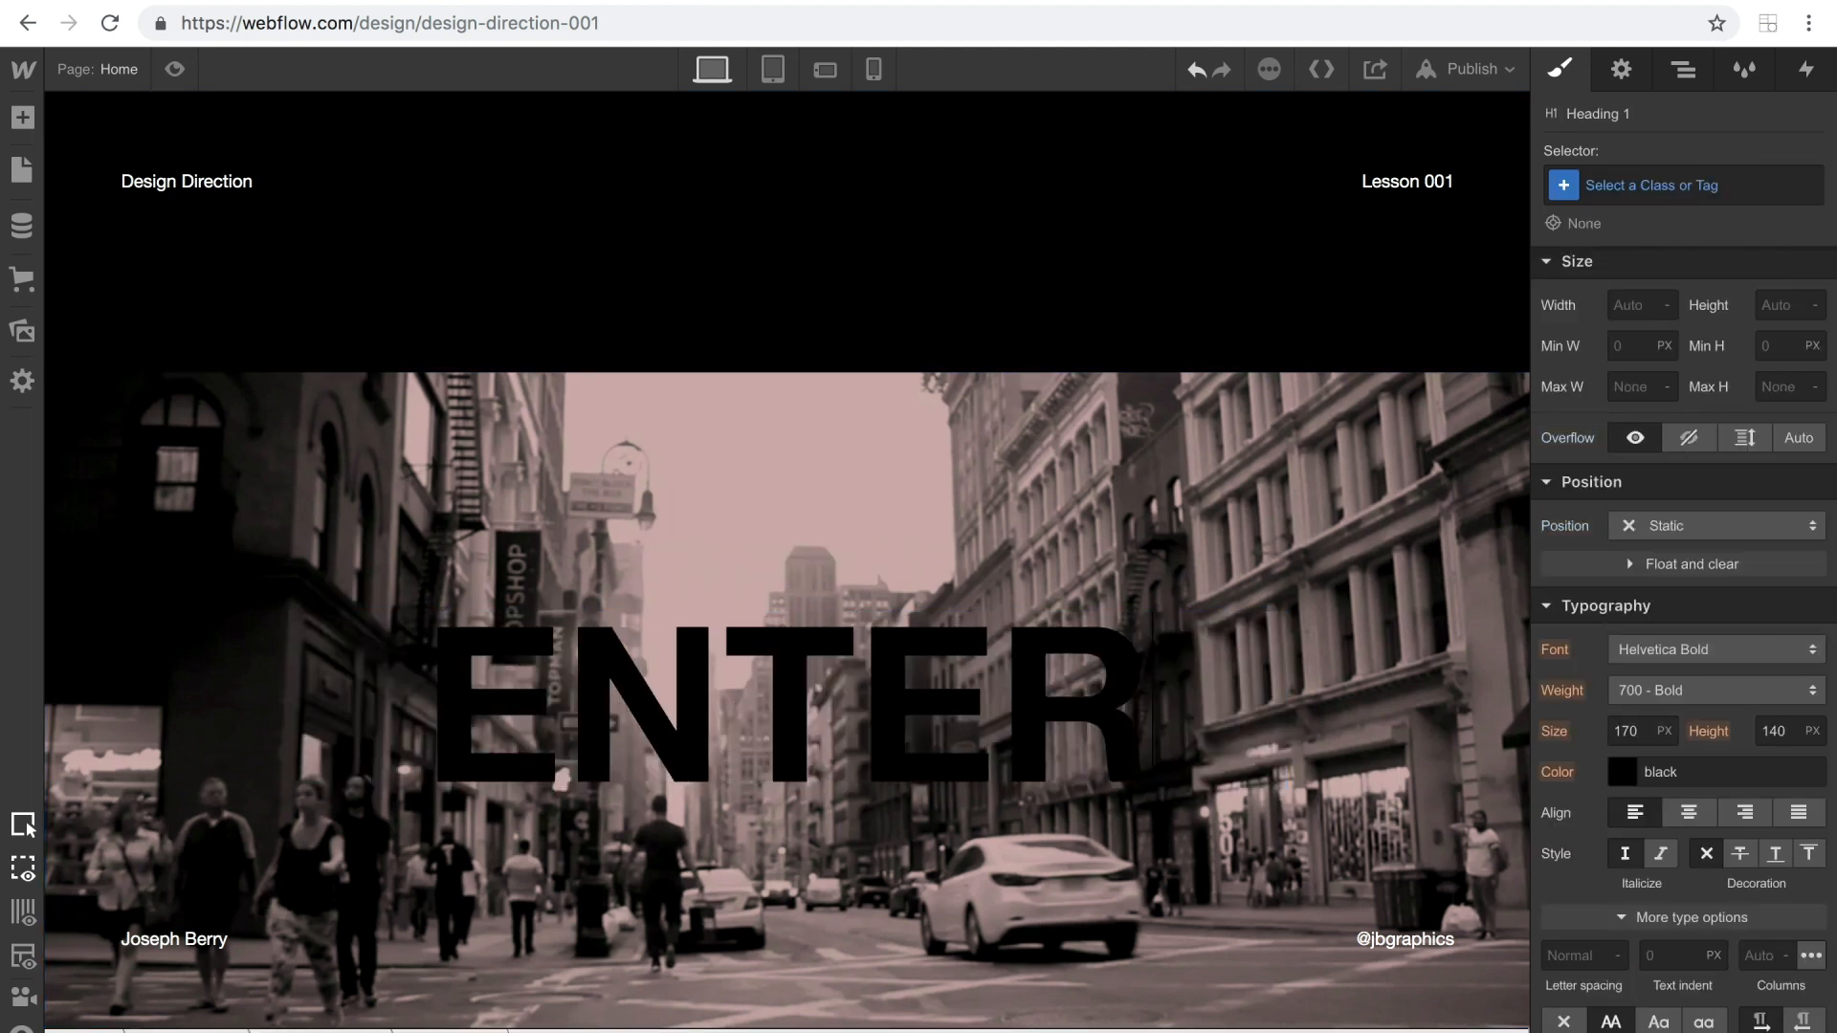
left_click(475, 507)
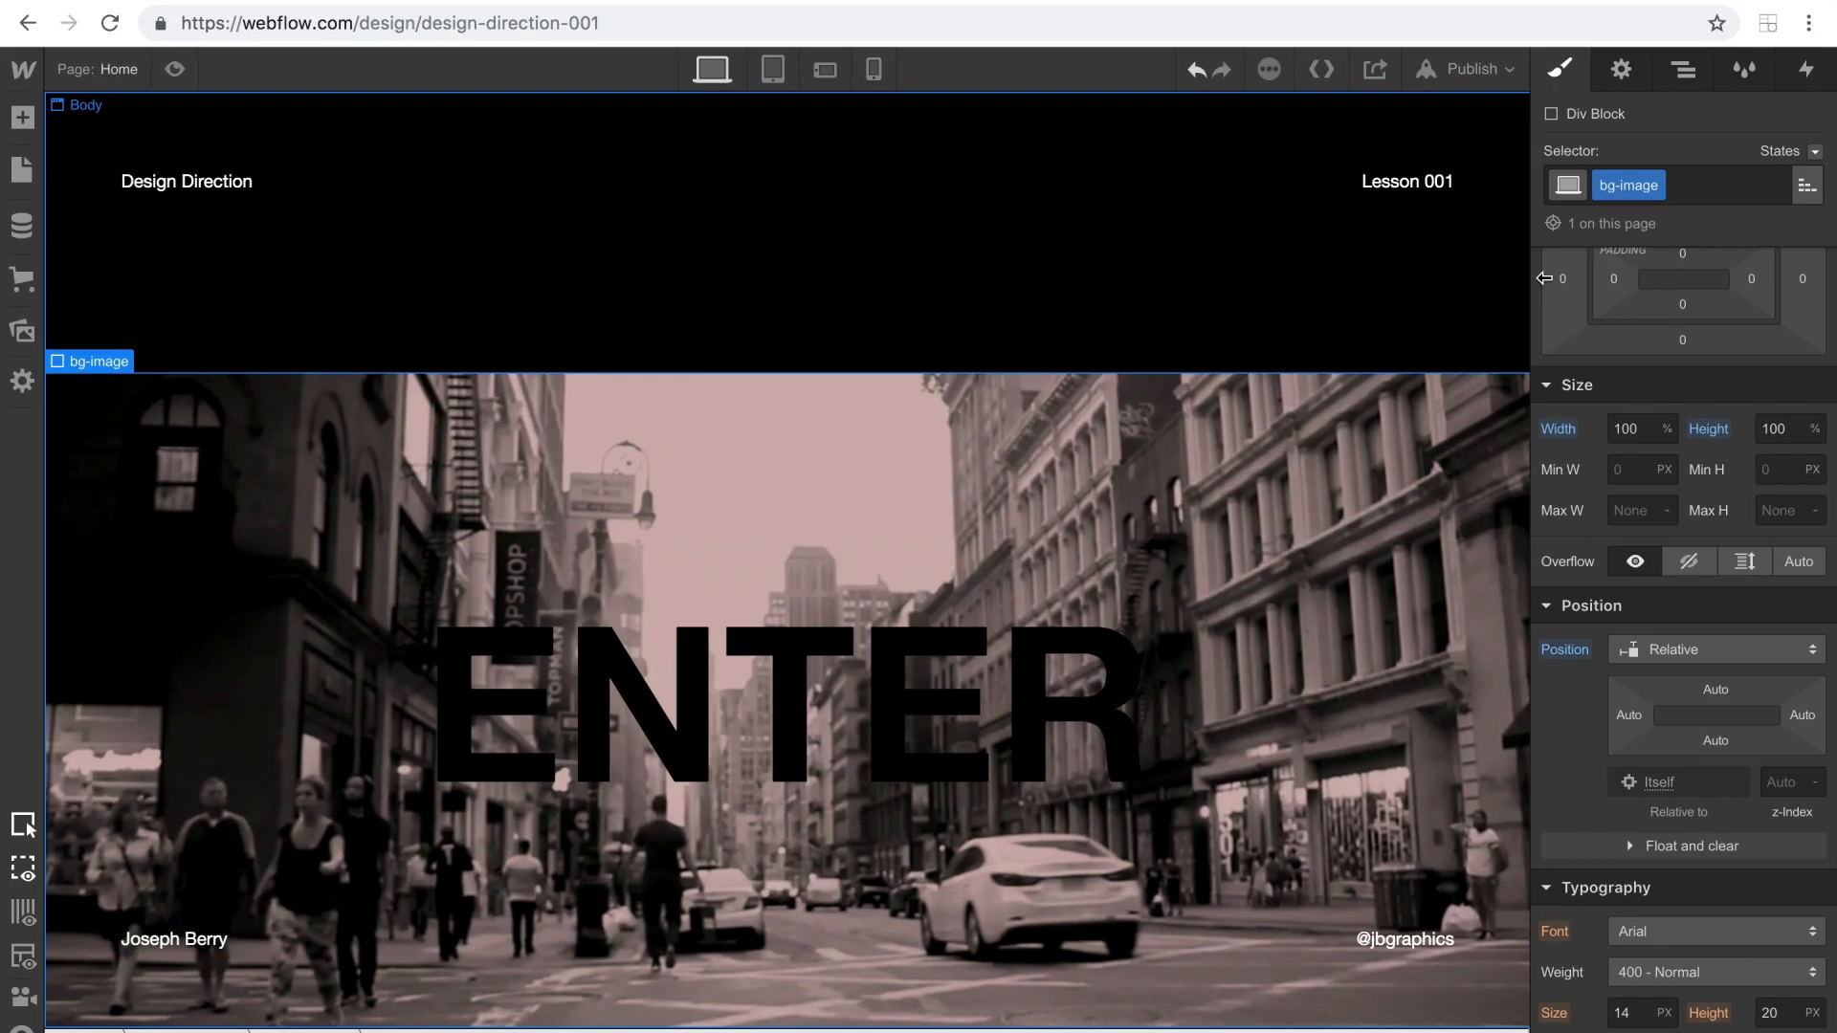
Collapse hero-parent in the element hierarchy and move it above link-1 as the first element in Body.
left_click(1683, 71)
left_click(1550, 247)
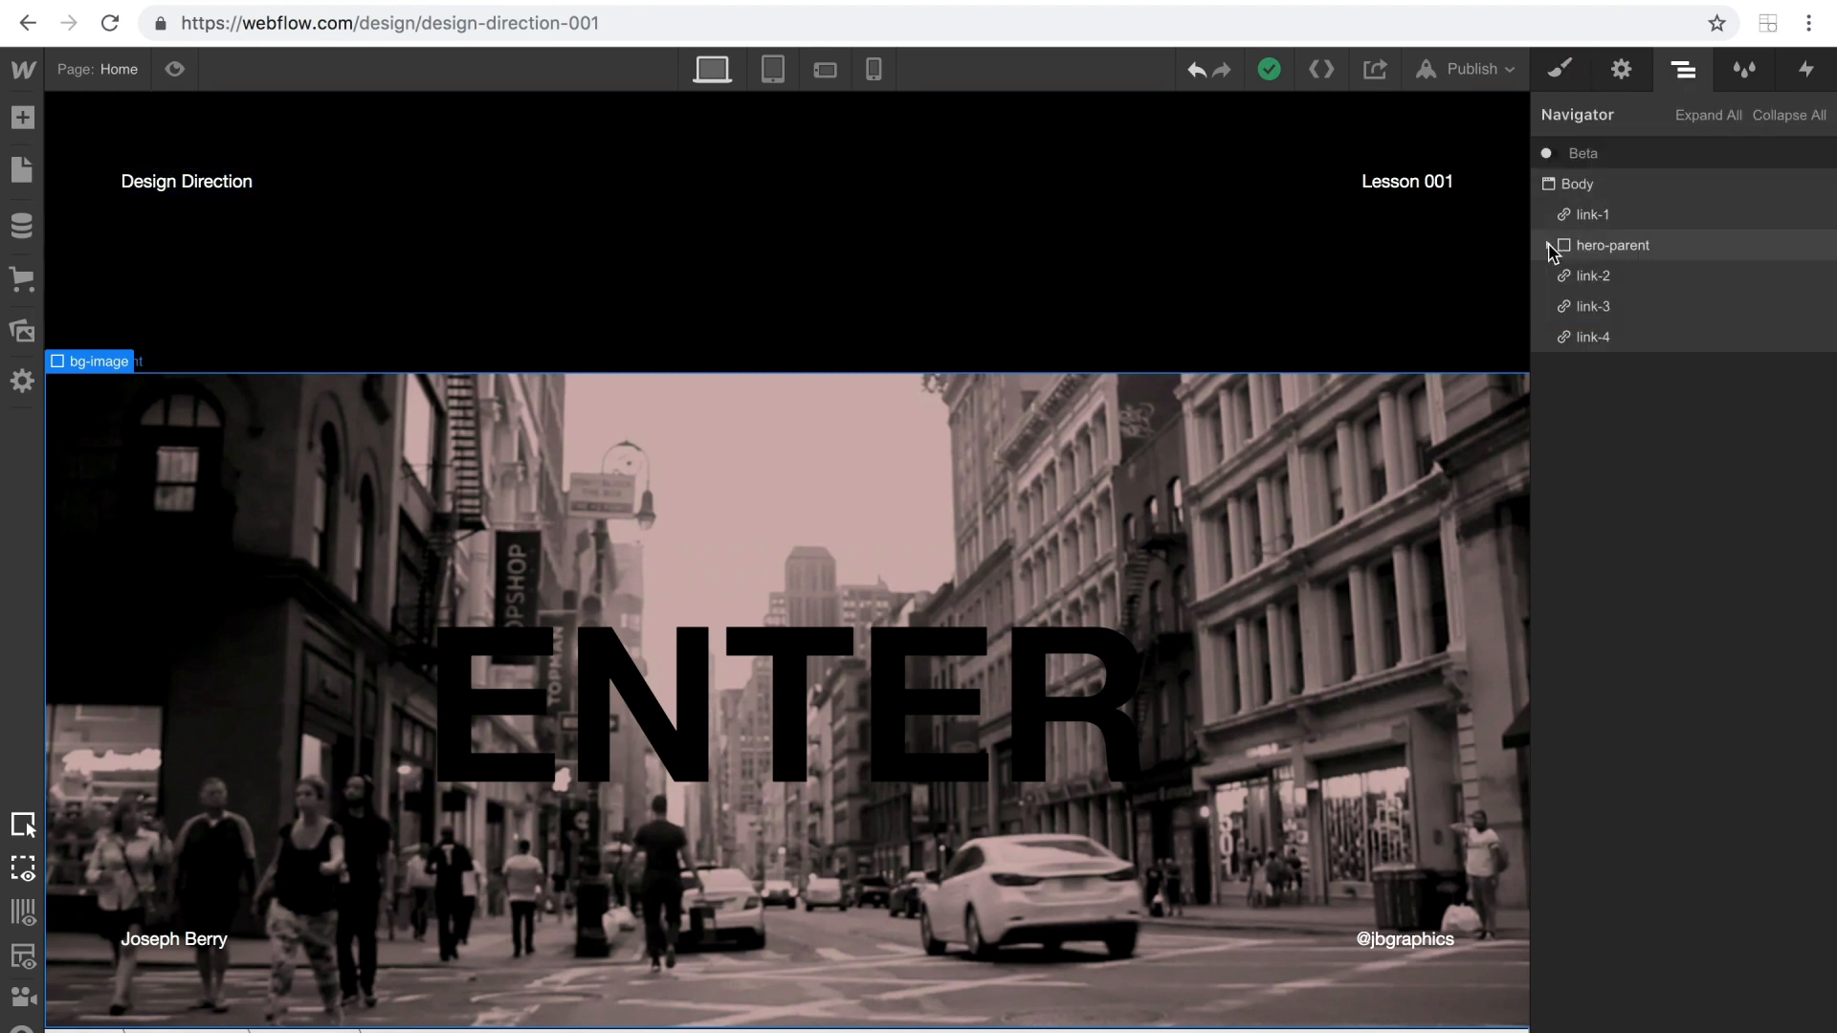
left_click_drag(1552, 251, 1589, 206)
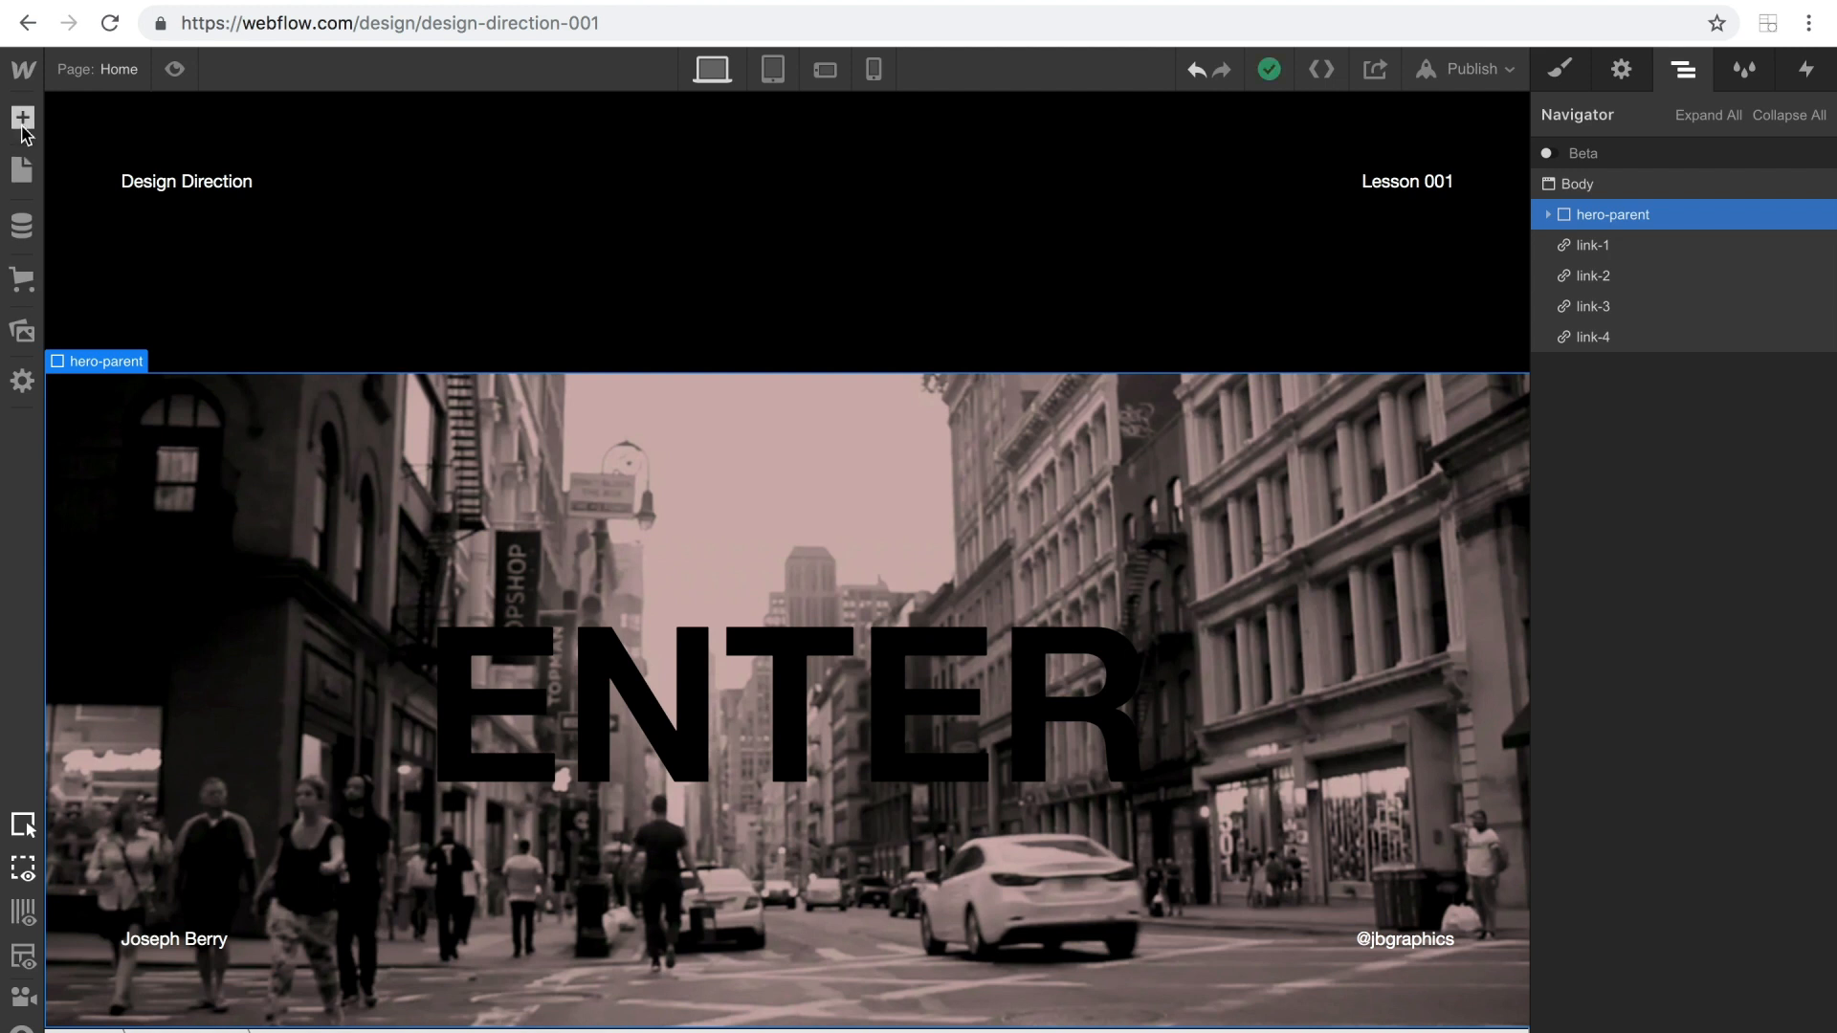
Add an HTML Embed element to Body, directly above hero-parent.
left_click(22, 116)
scroll(249, 861, "down", 12)
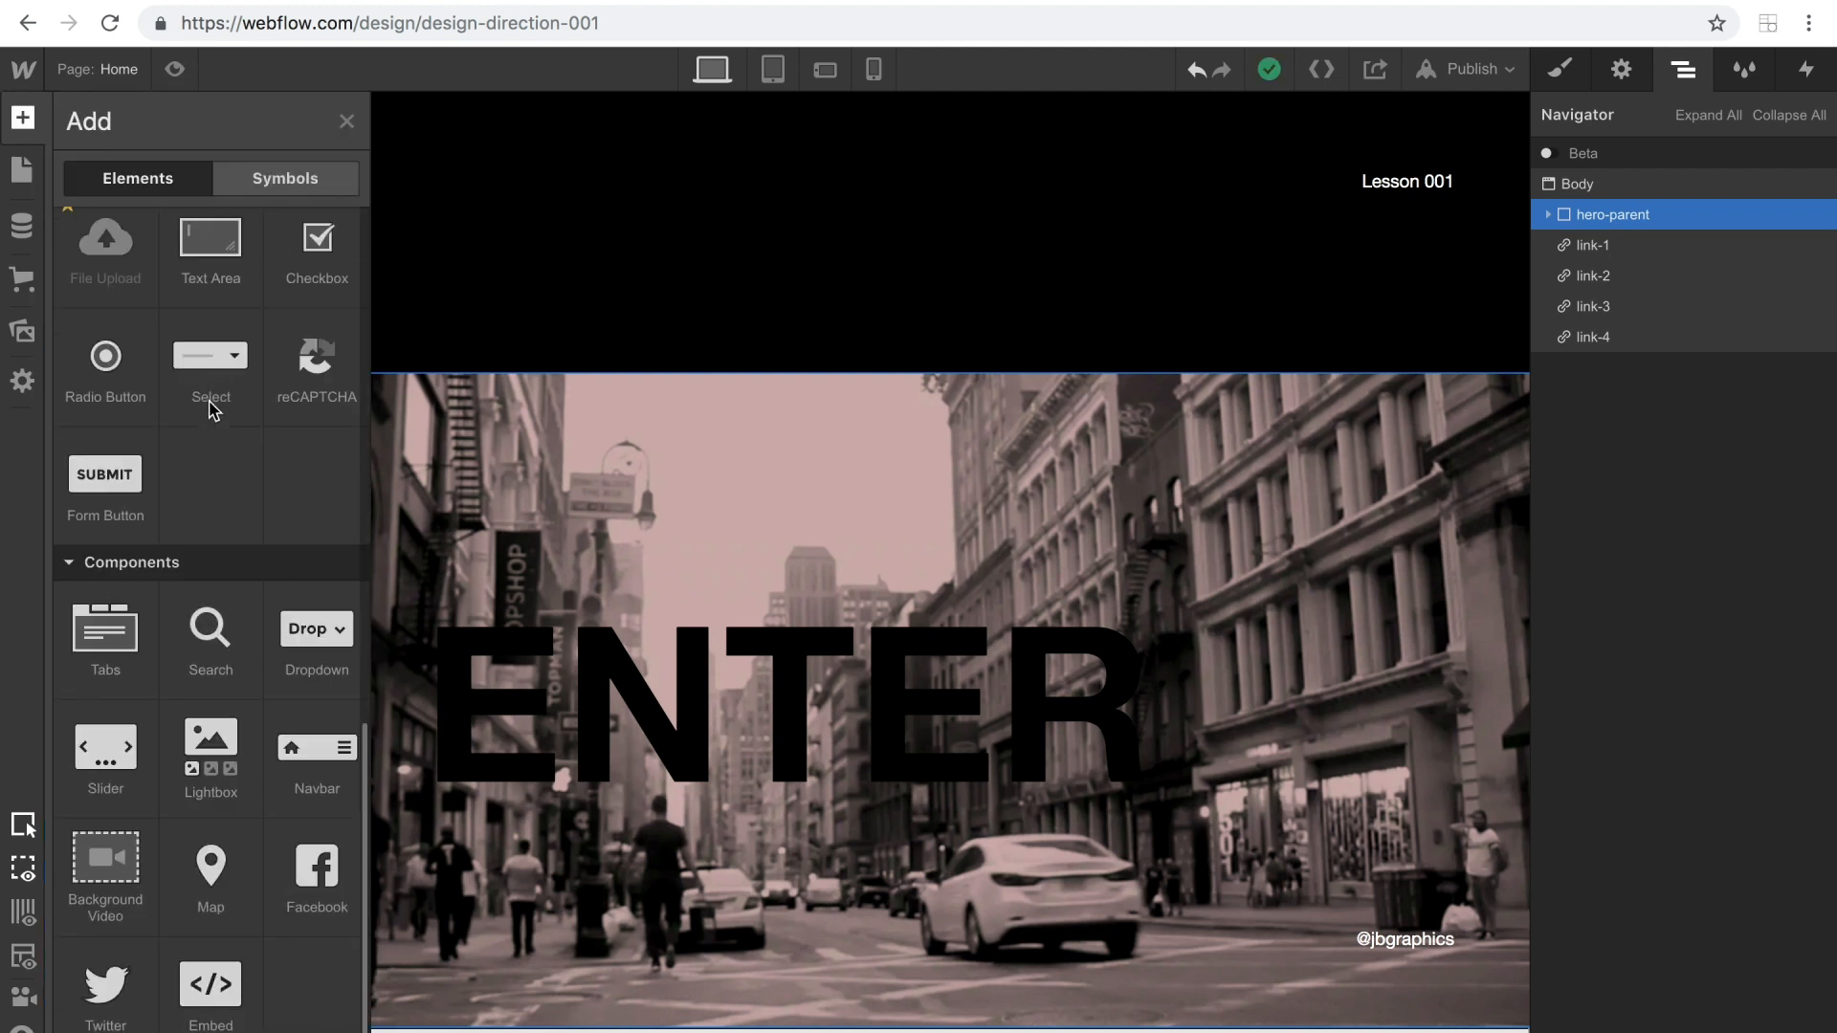
left_click_drag(211, 985, 1601, 206)
left_click(1550, 246)
left_click(1550, 246)
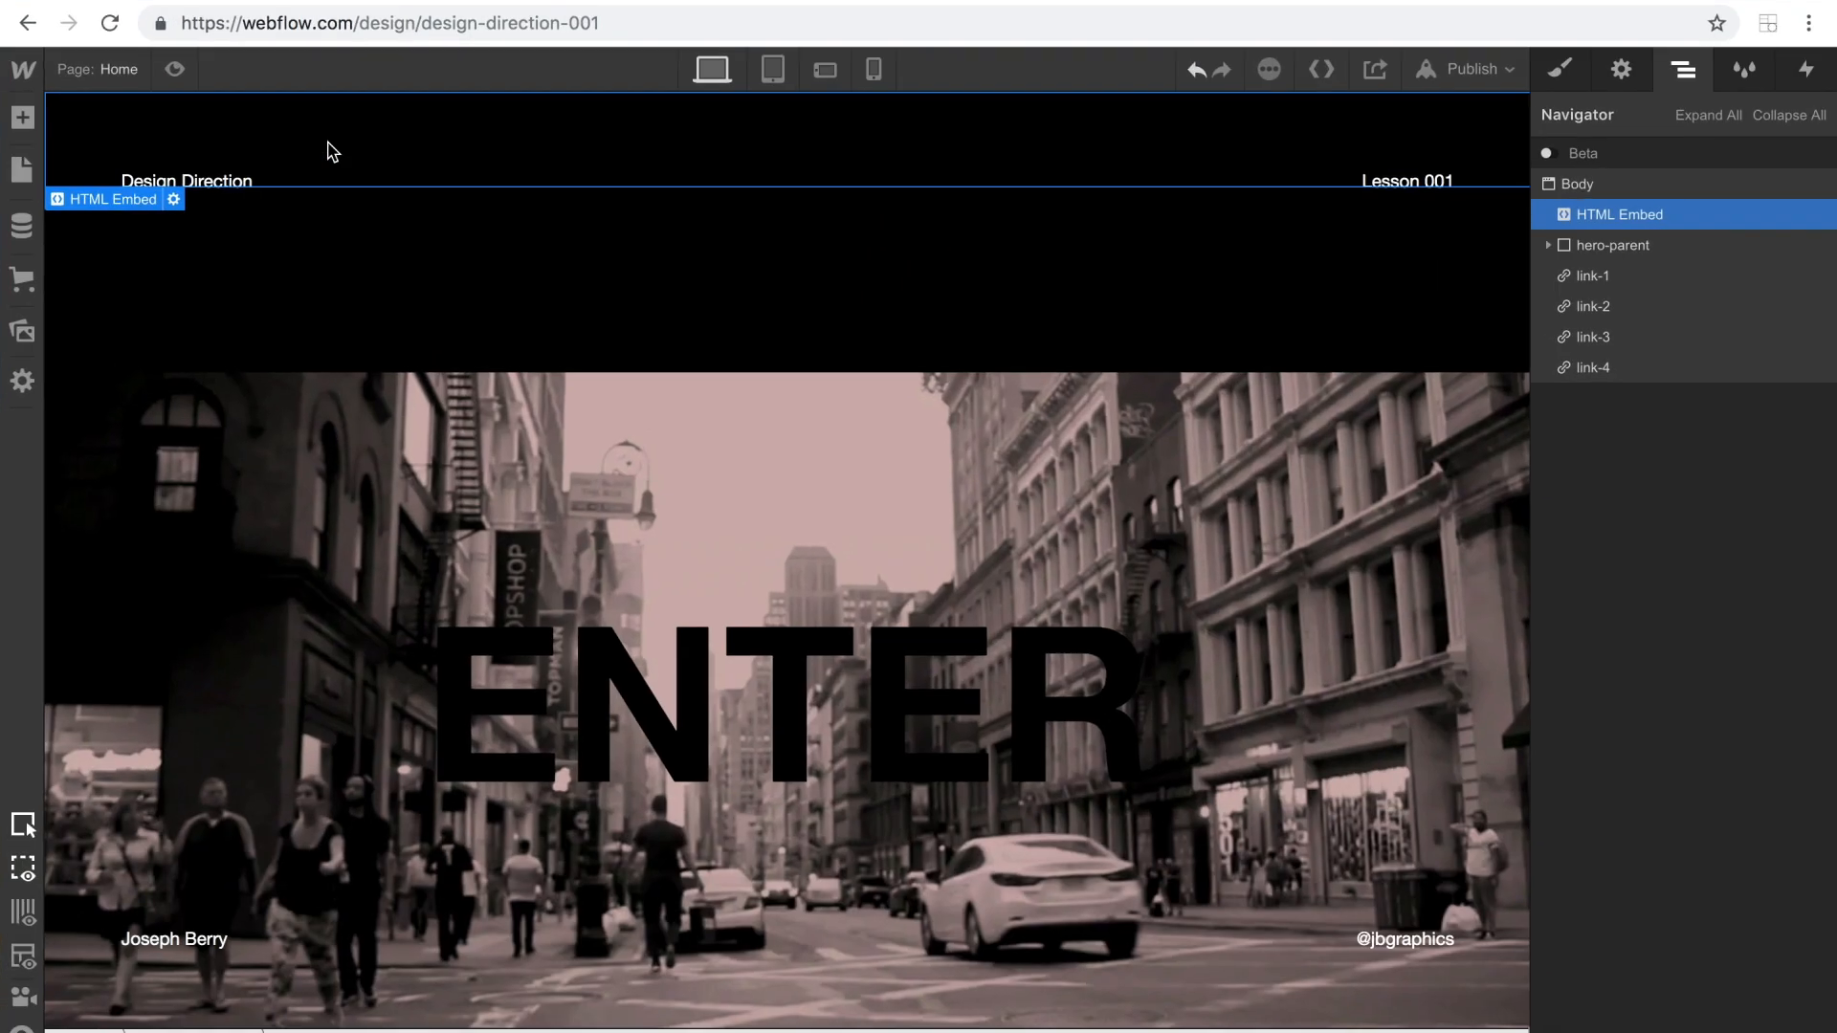
Copy the .sub-text text-stroke CSS rule from the text notes and paste it into the HTML Embed's code editor.
key("ctrl+Up")
left_click(226, 156)
left_click_drag(226, 206, 176, 70)
key("super+c")
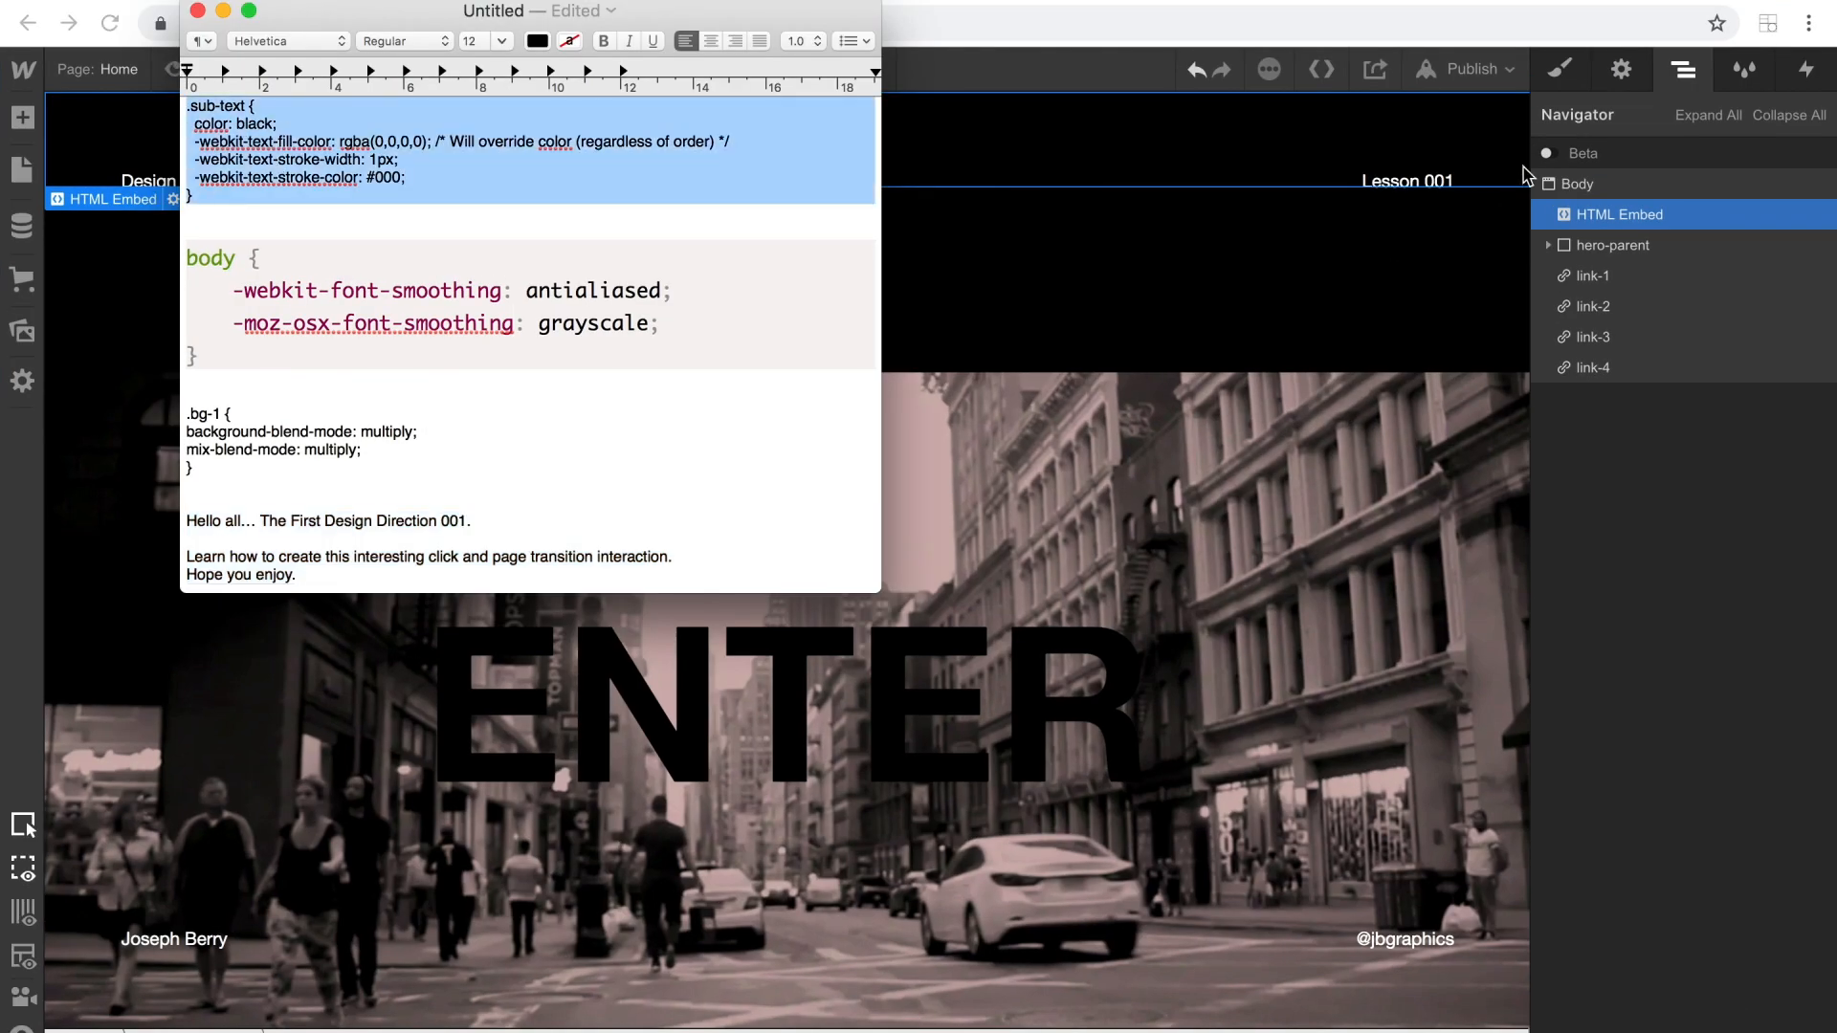
left_click(1634, 75)
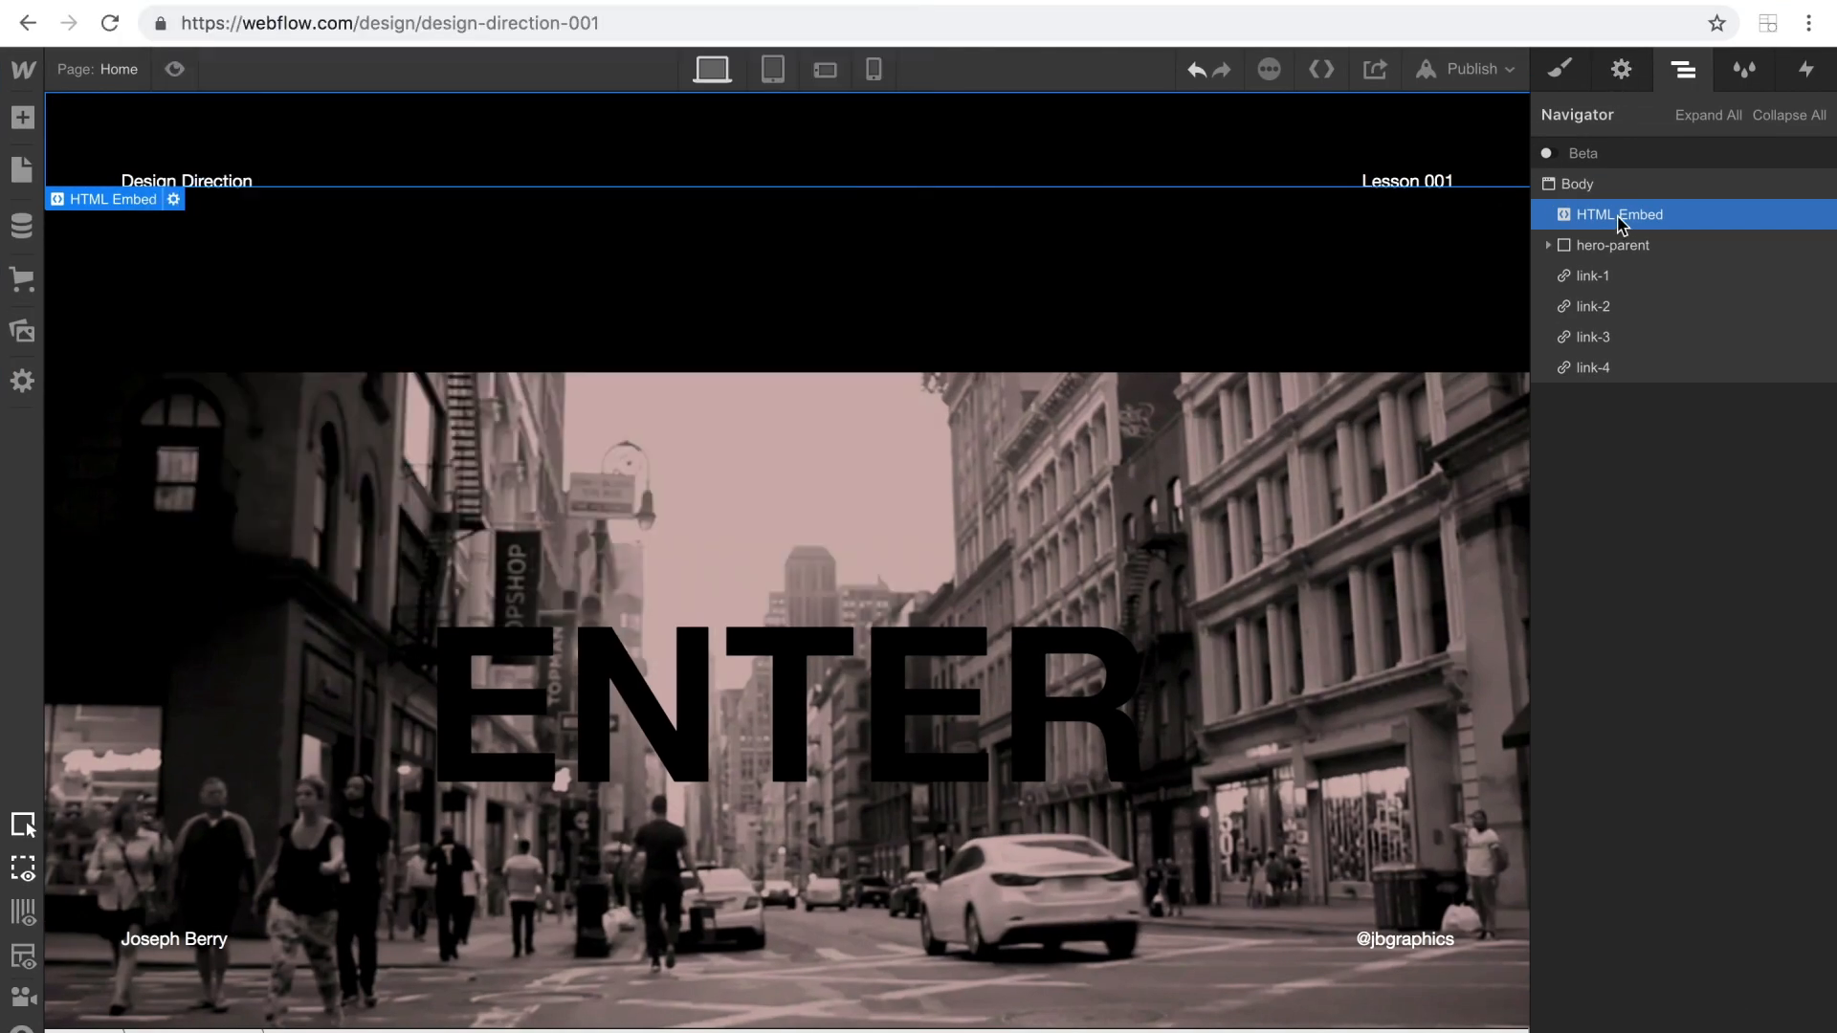
left_click(1619, 71)
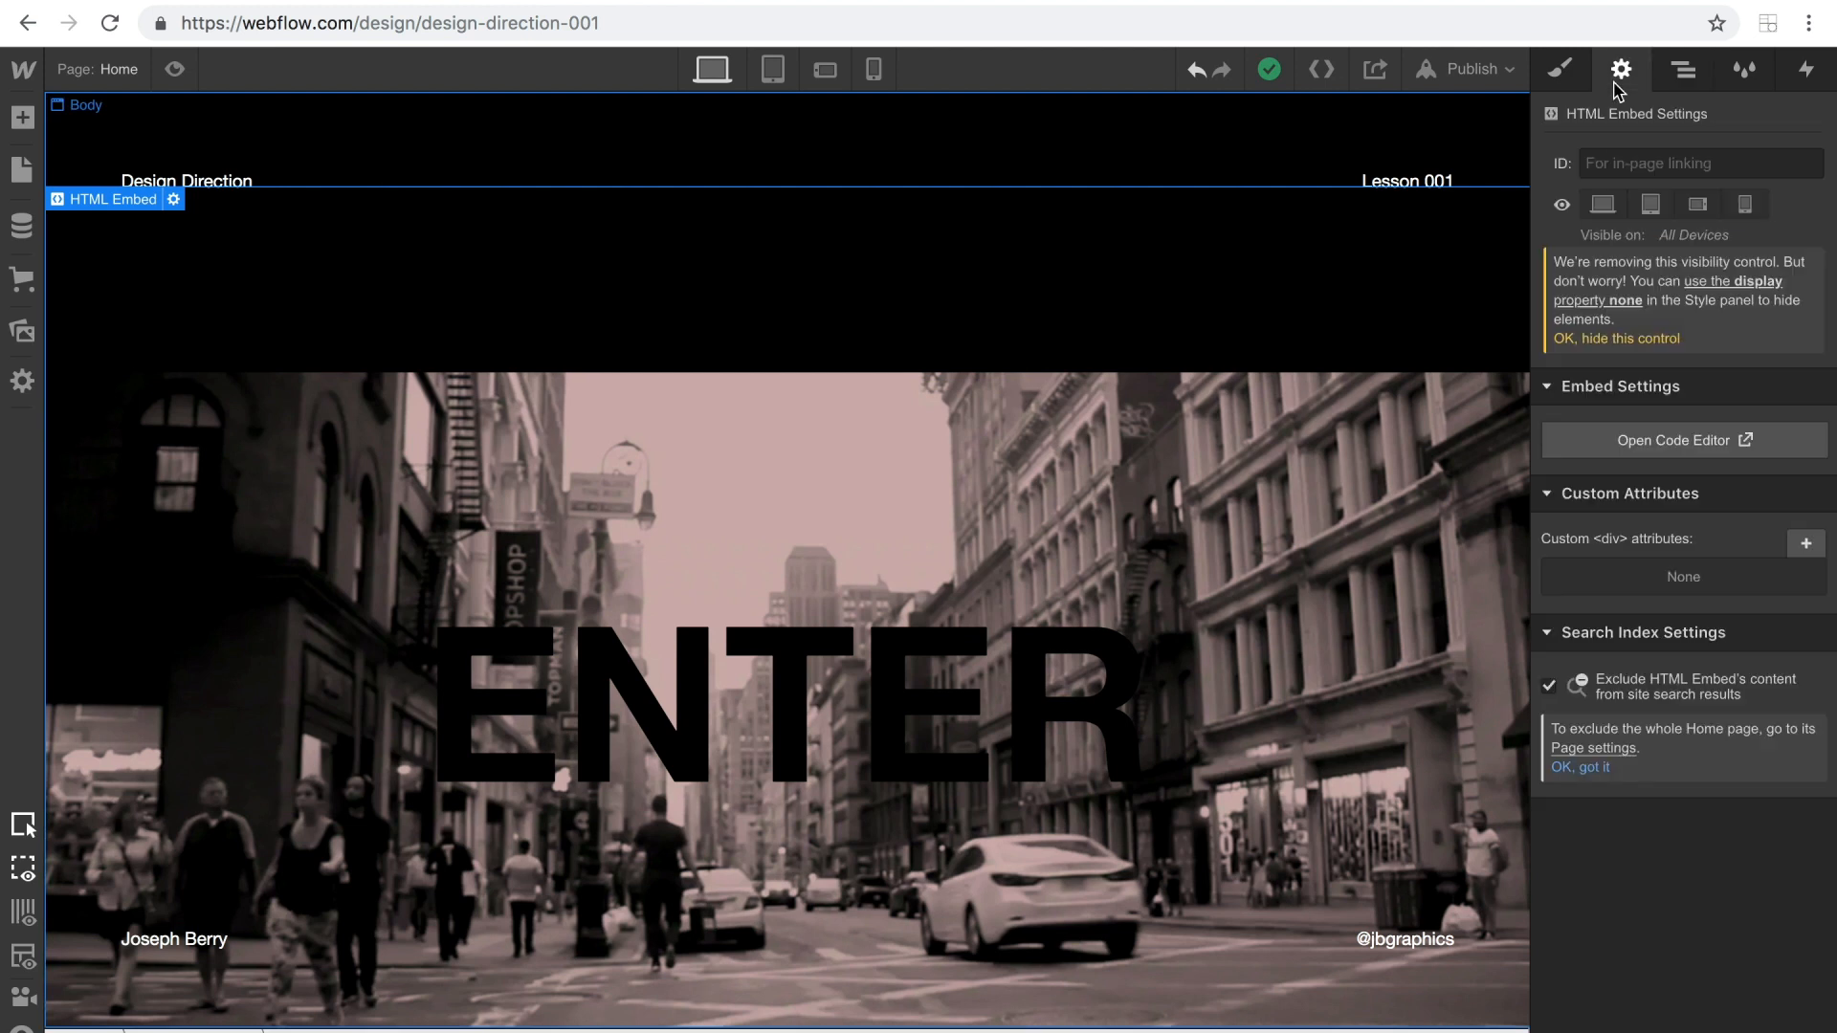
left_click(1648, 442)
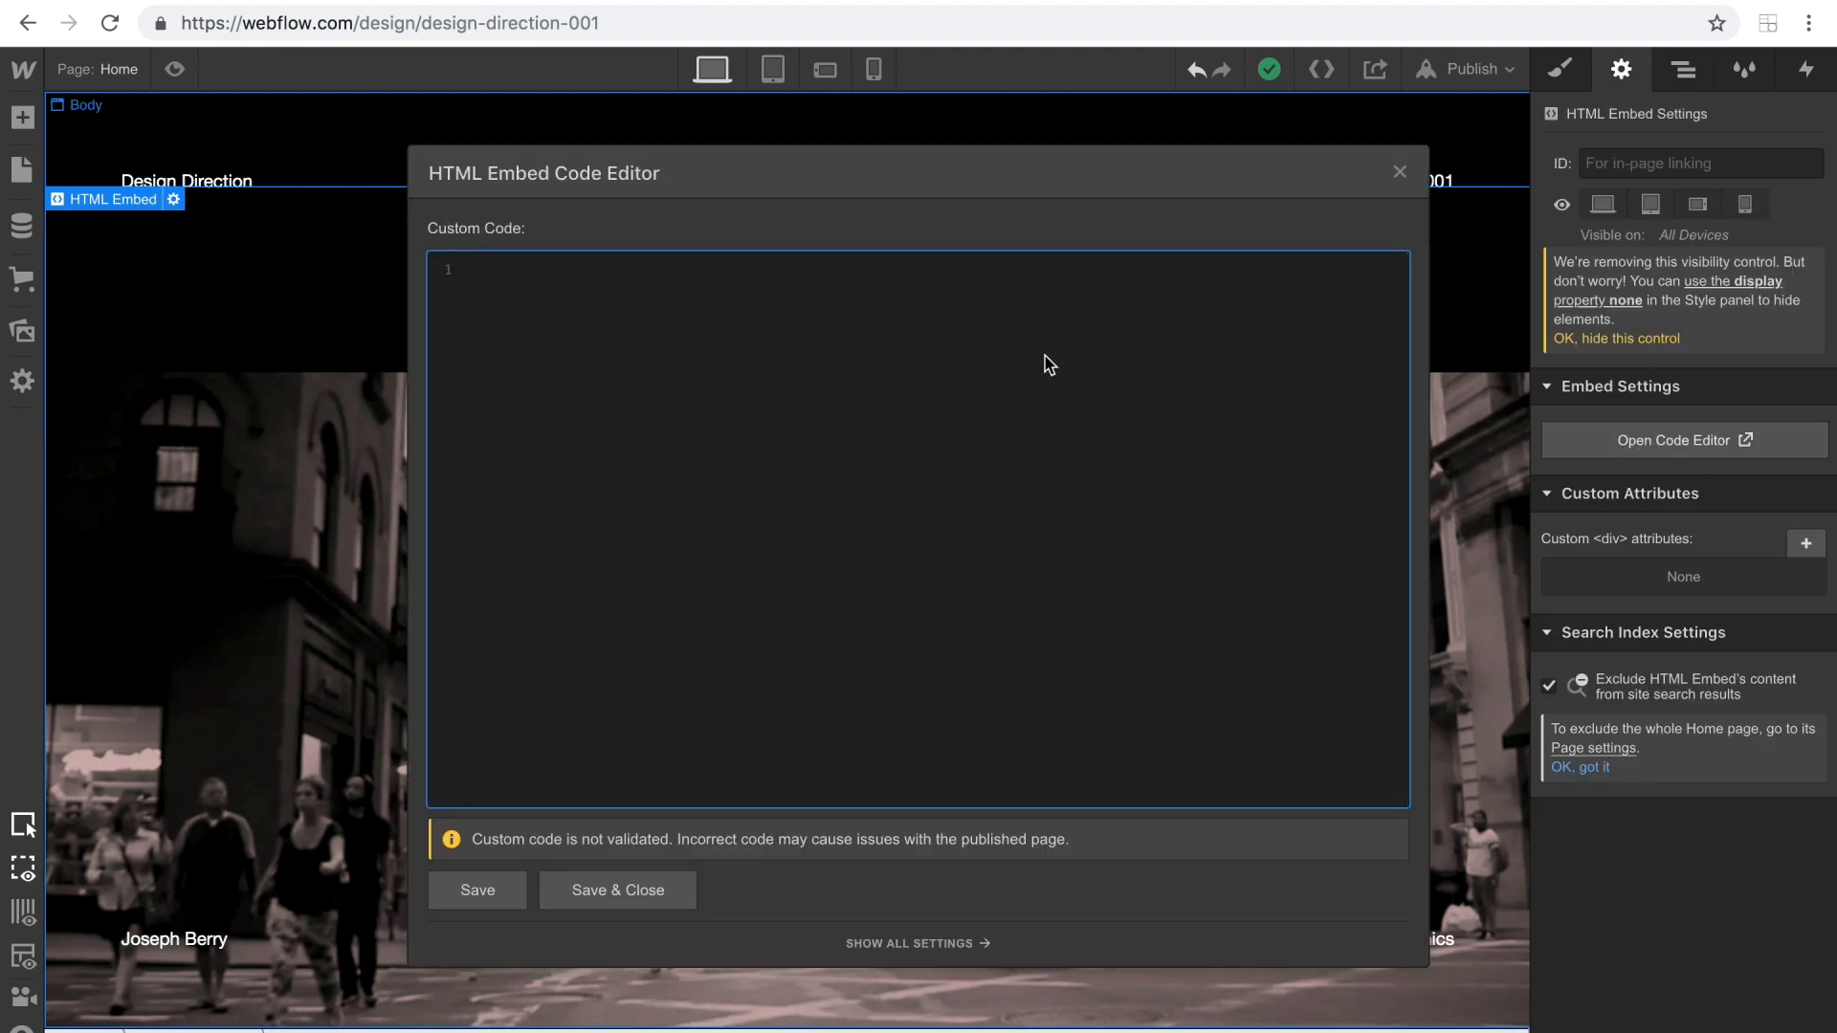
key("super+v")
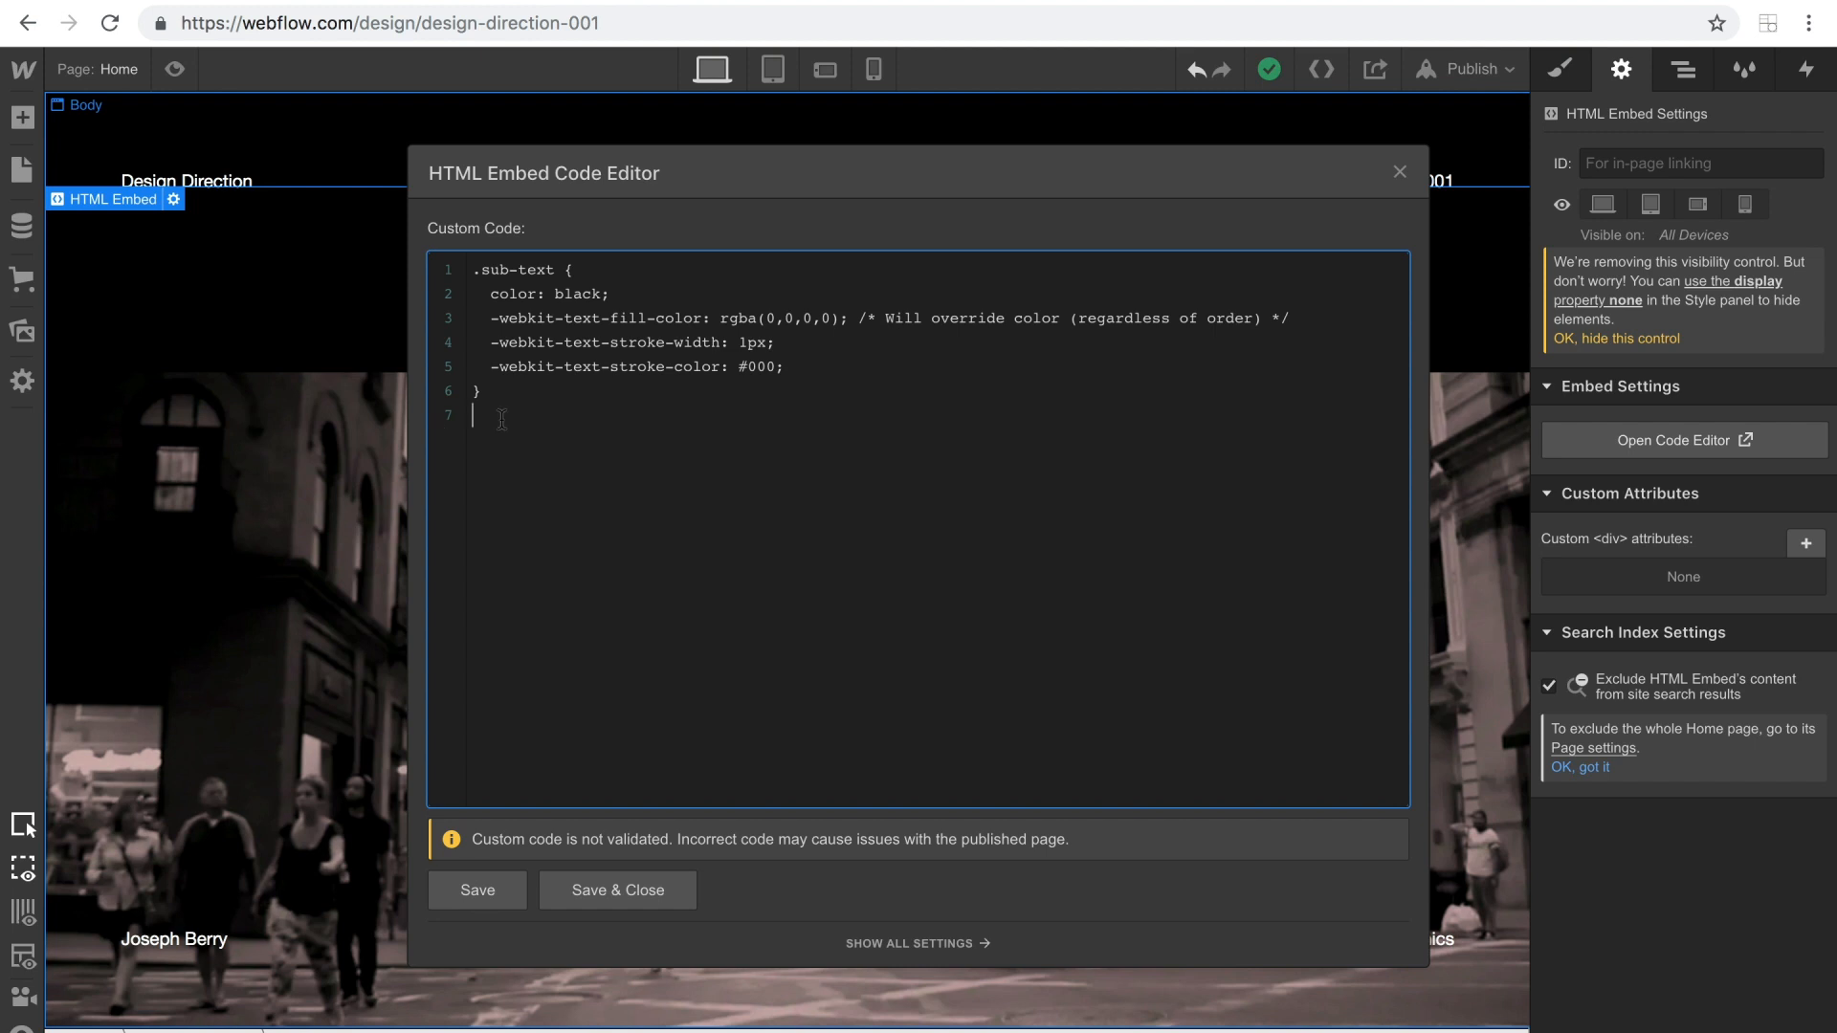
Wrap the pasted .sub-text rule in <style> and </style> tags, then save and close the embed code.
left_click(472, 270)
key("Return")
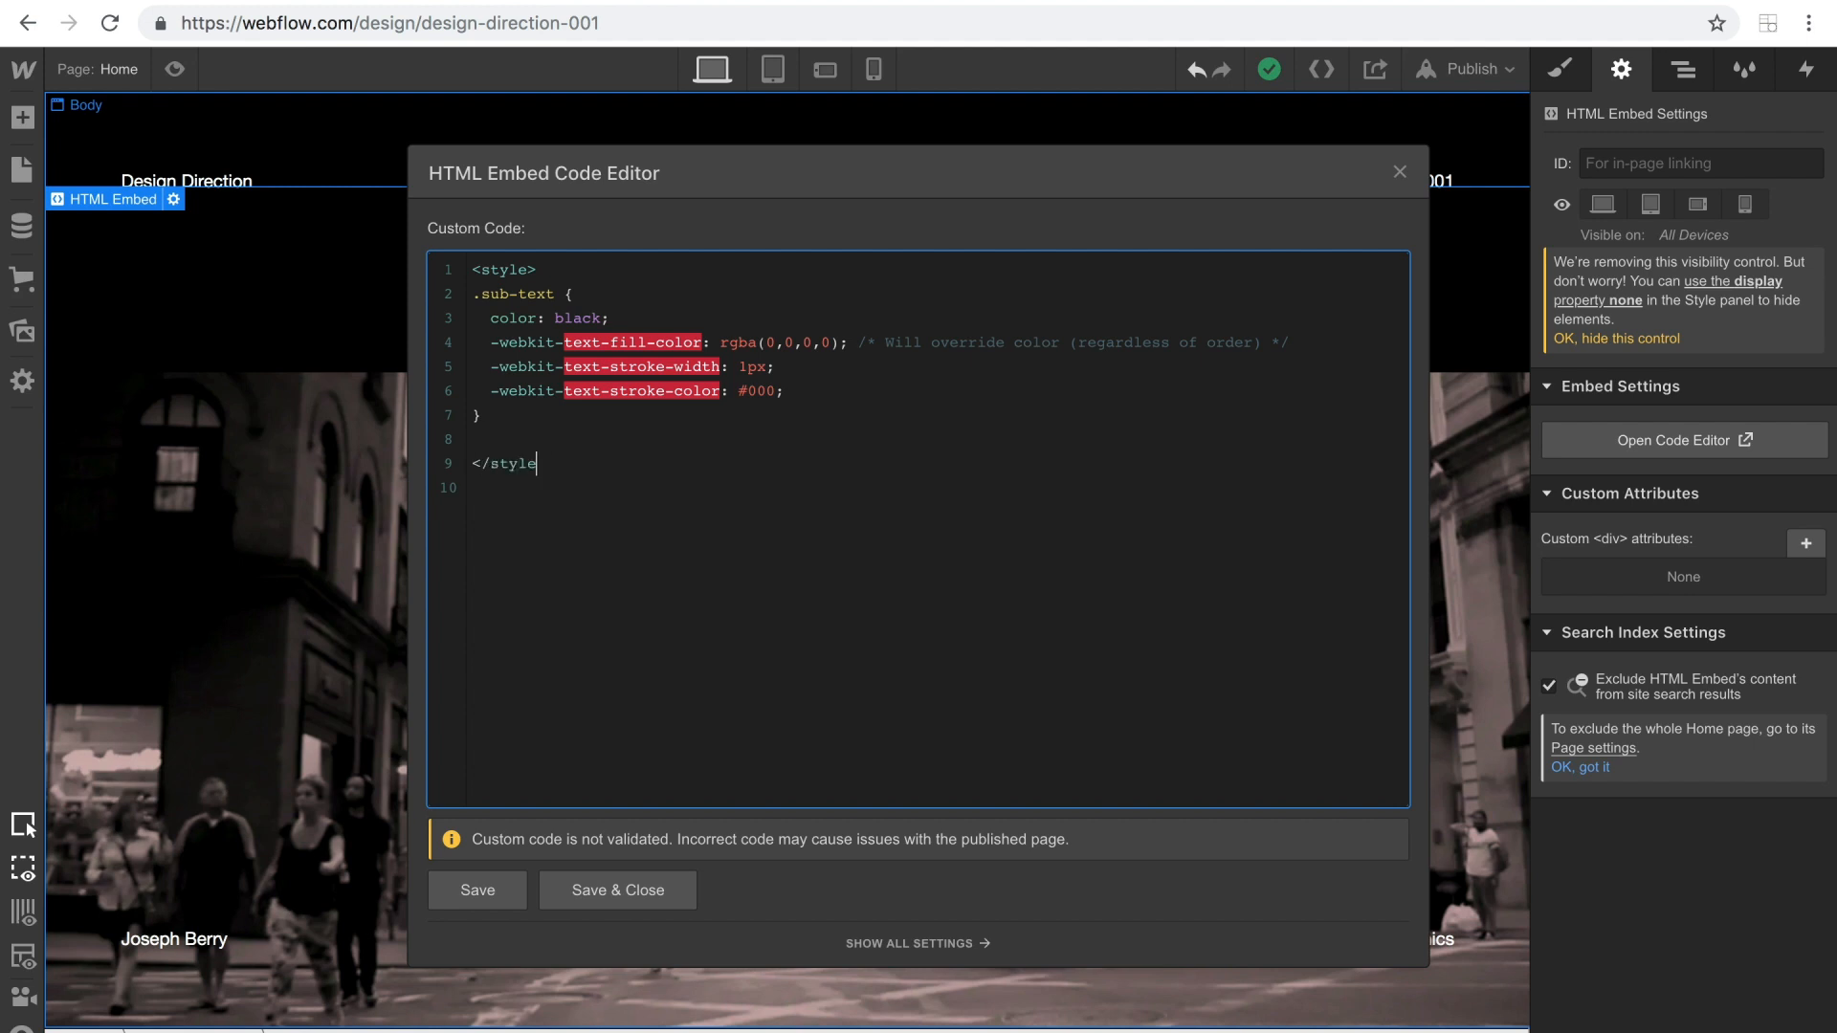
left_click_drag(729, 191, 1054, 361)
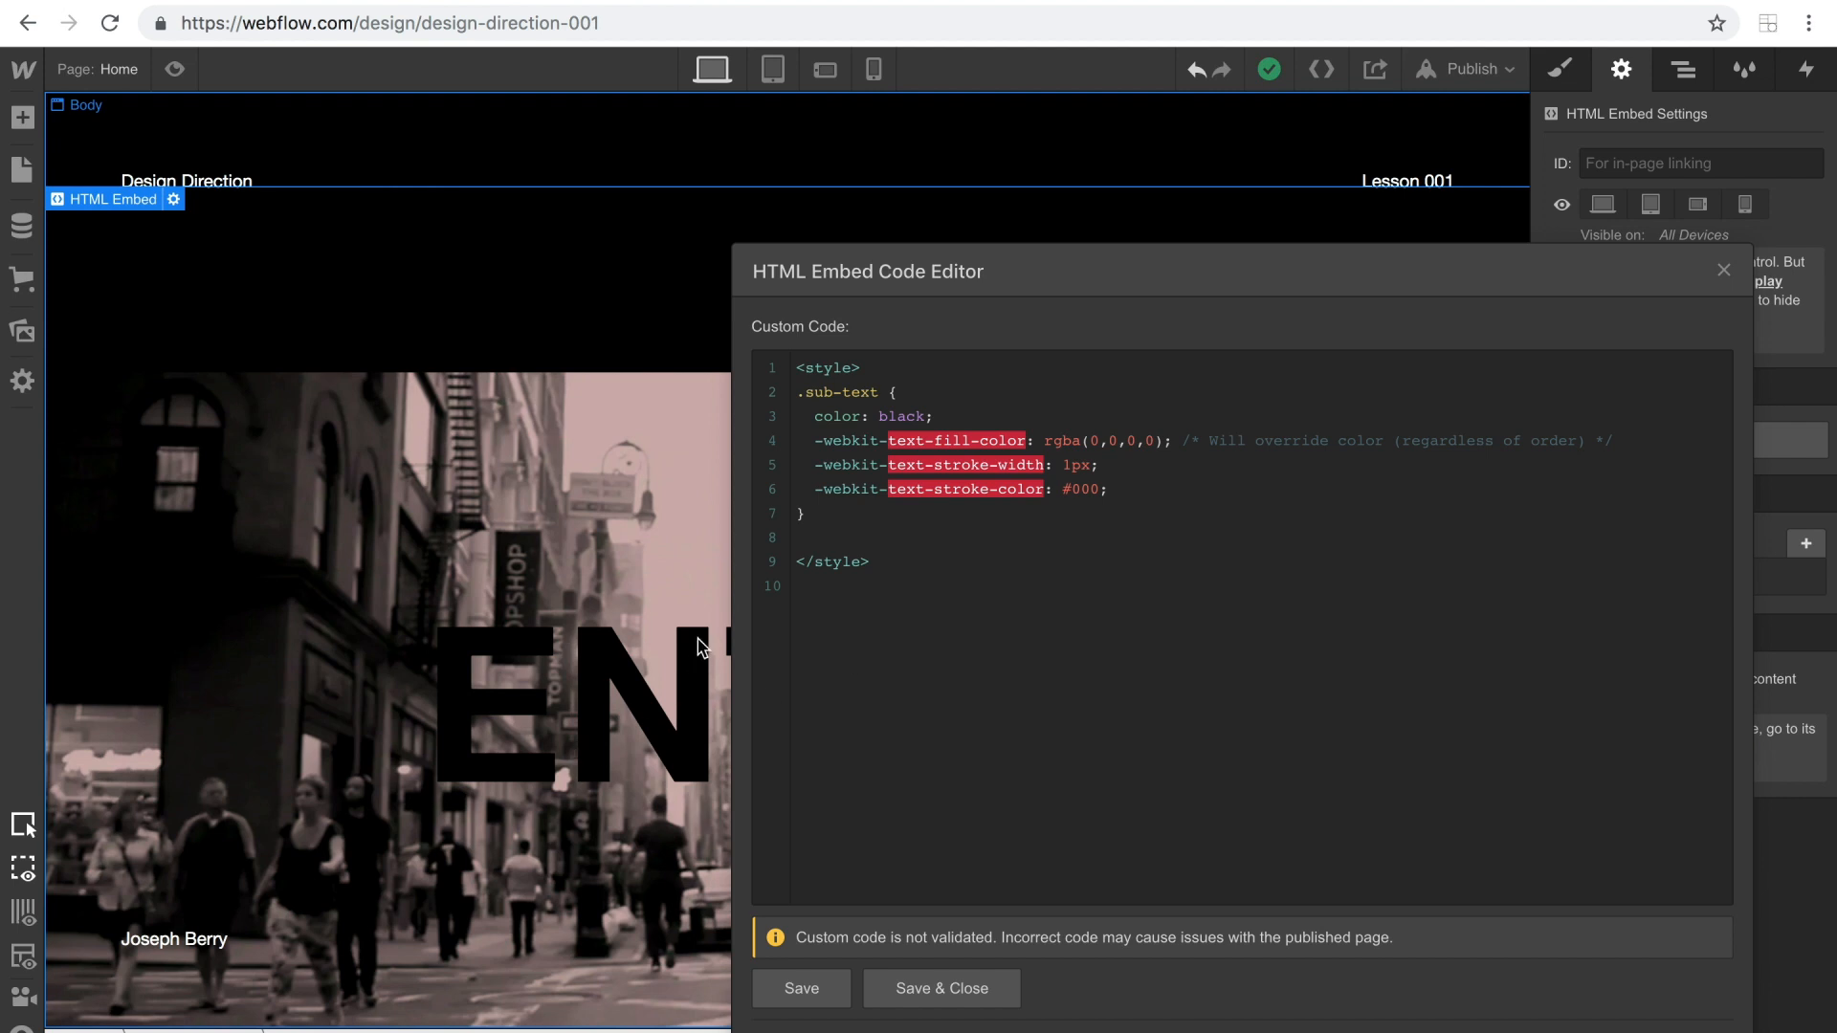
left_click_drag(806, 401, 873, 402)
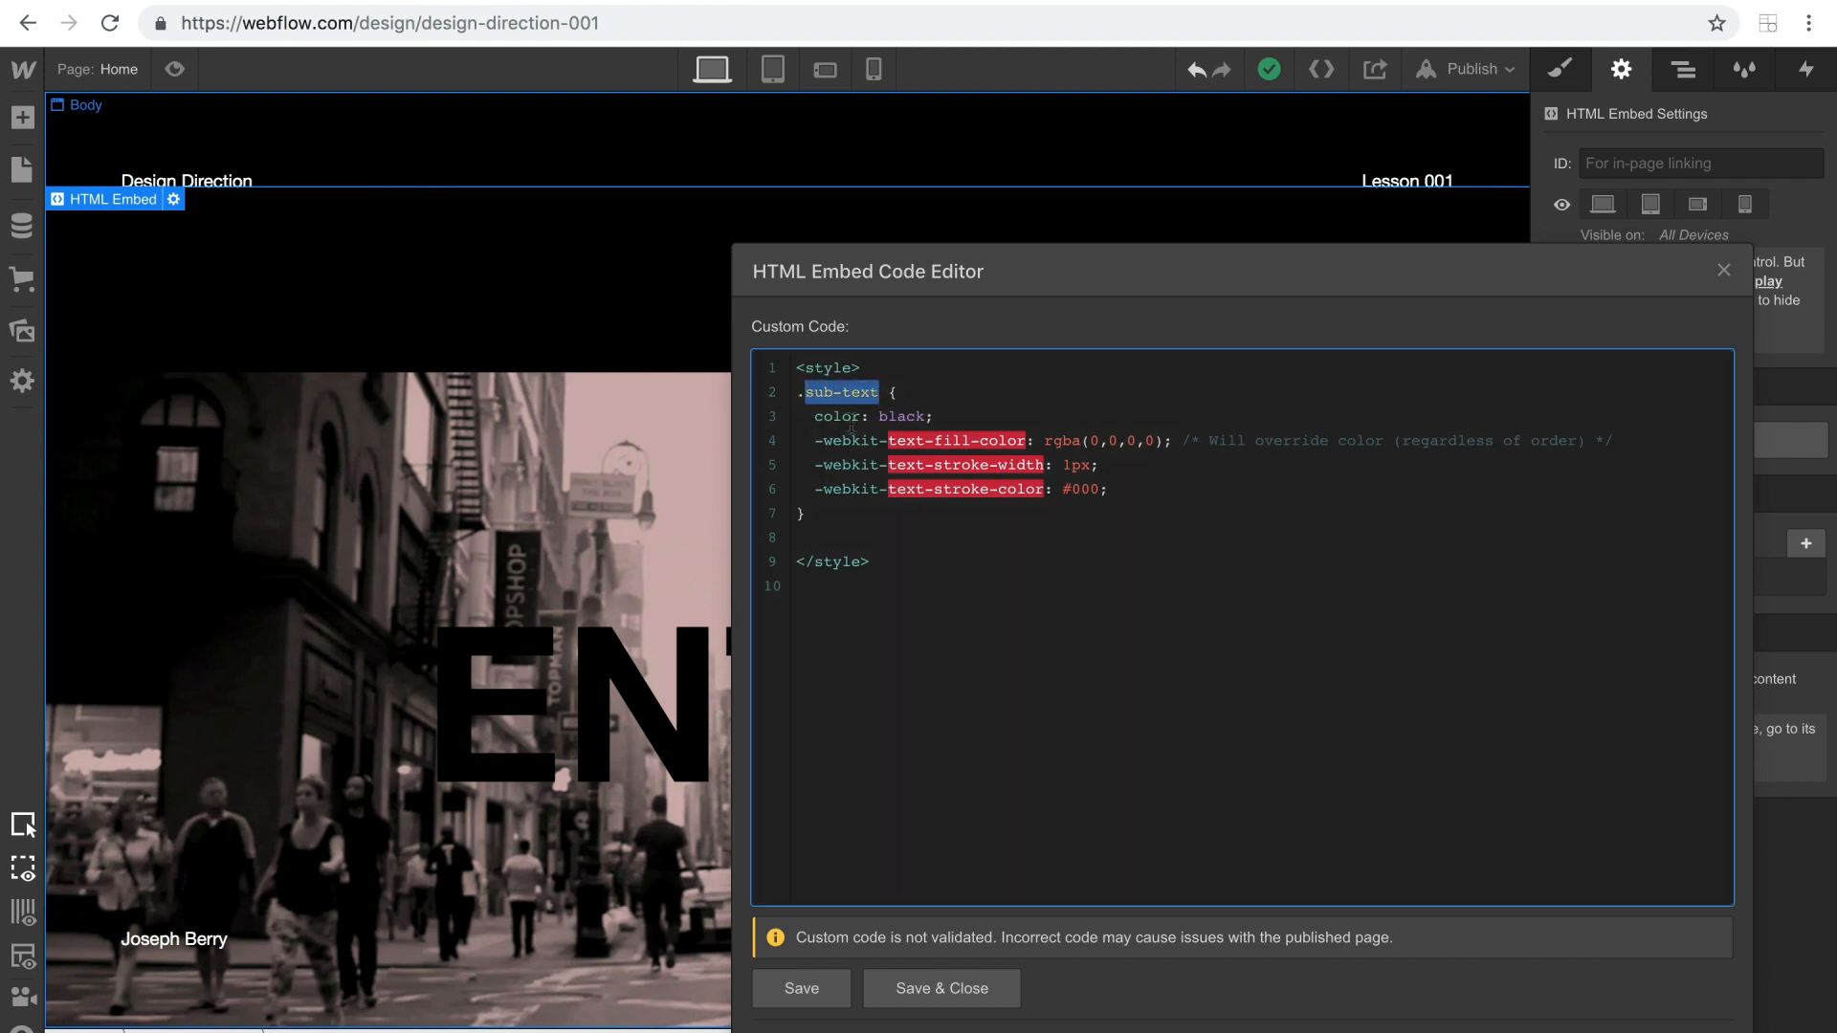
left_click(792, 995)
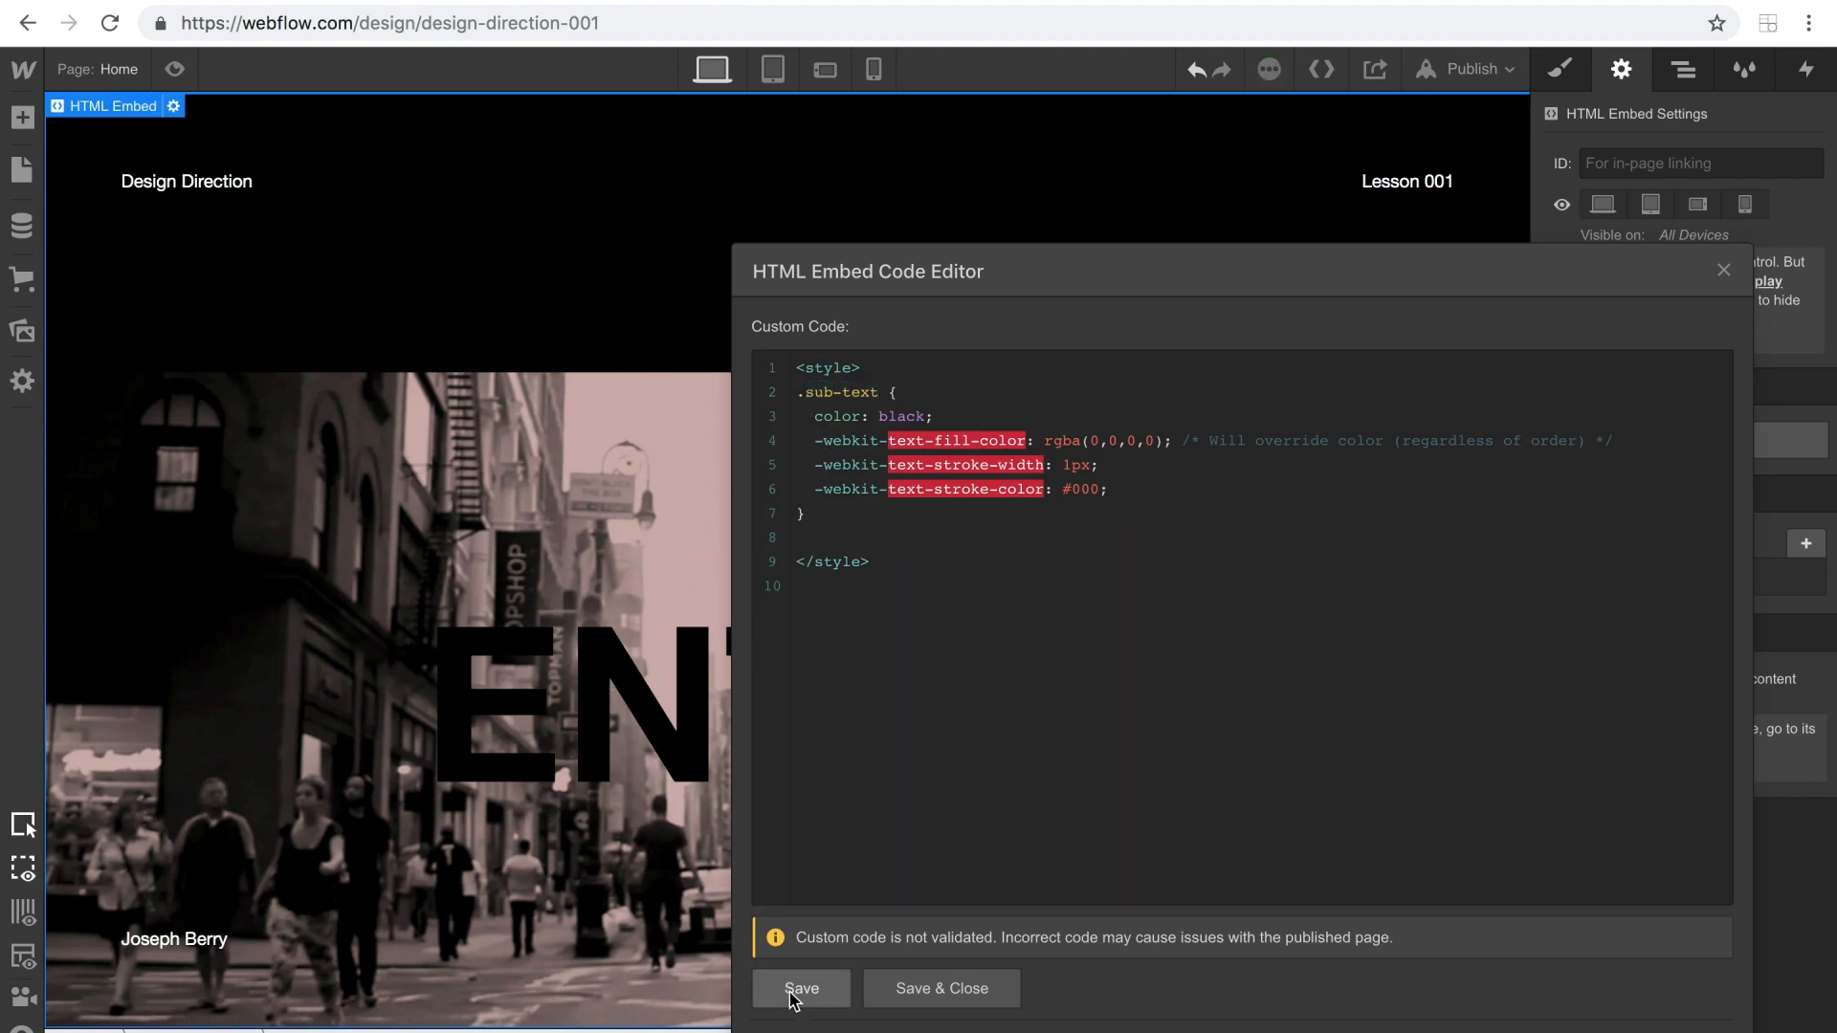
left_click(942, 988)
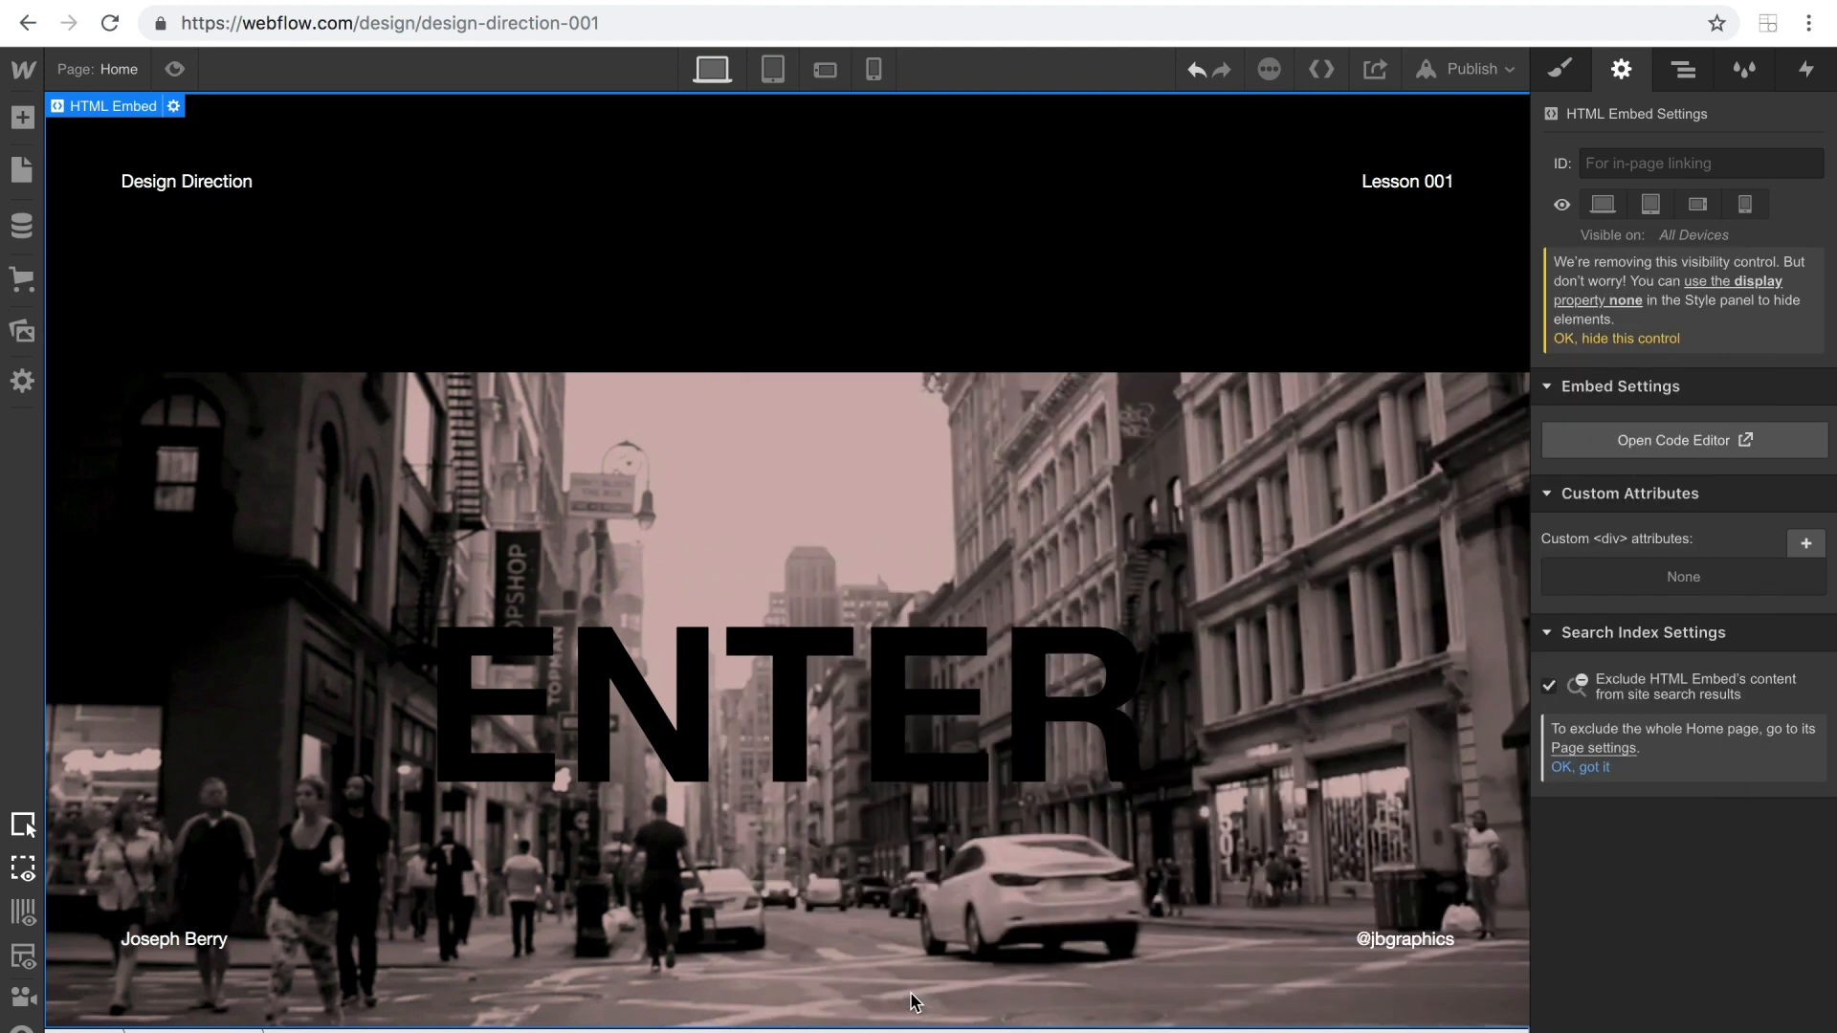
Assign a new class named hero-1 to the ENTER heading.
left_click(696, 765)
left_click(1560, 69)
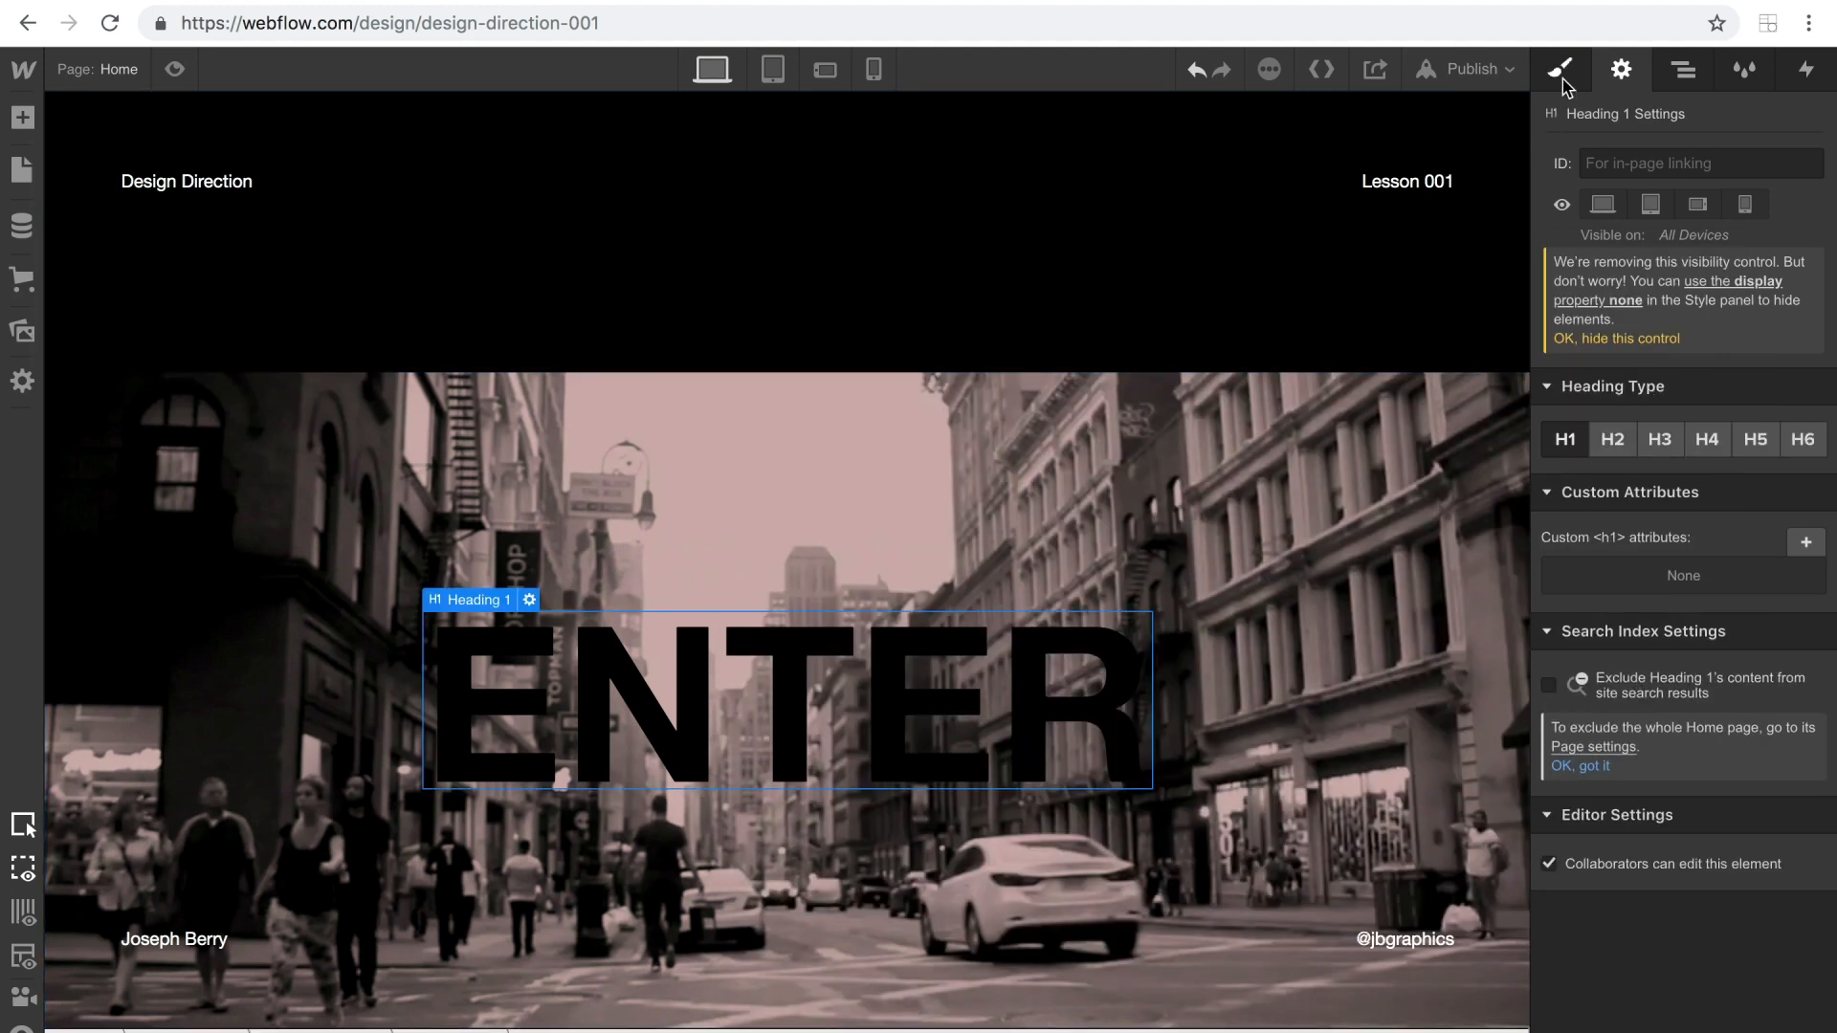
left_click(1636, 187)
type("her")
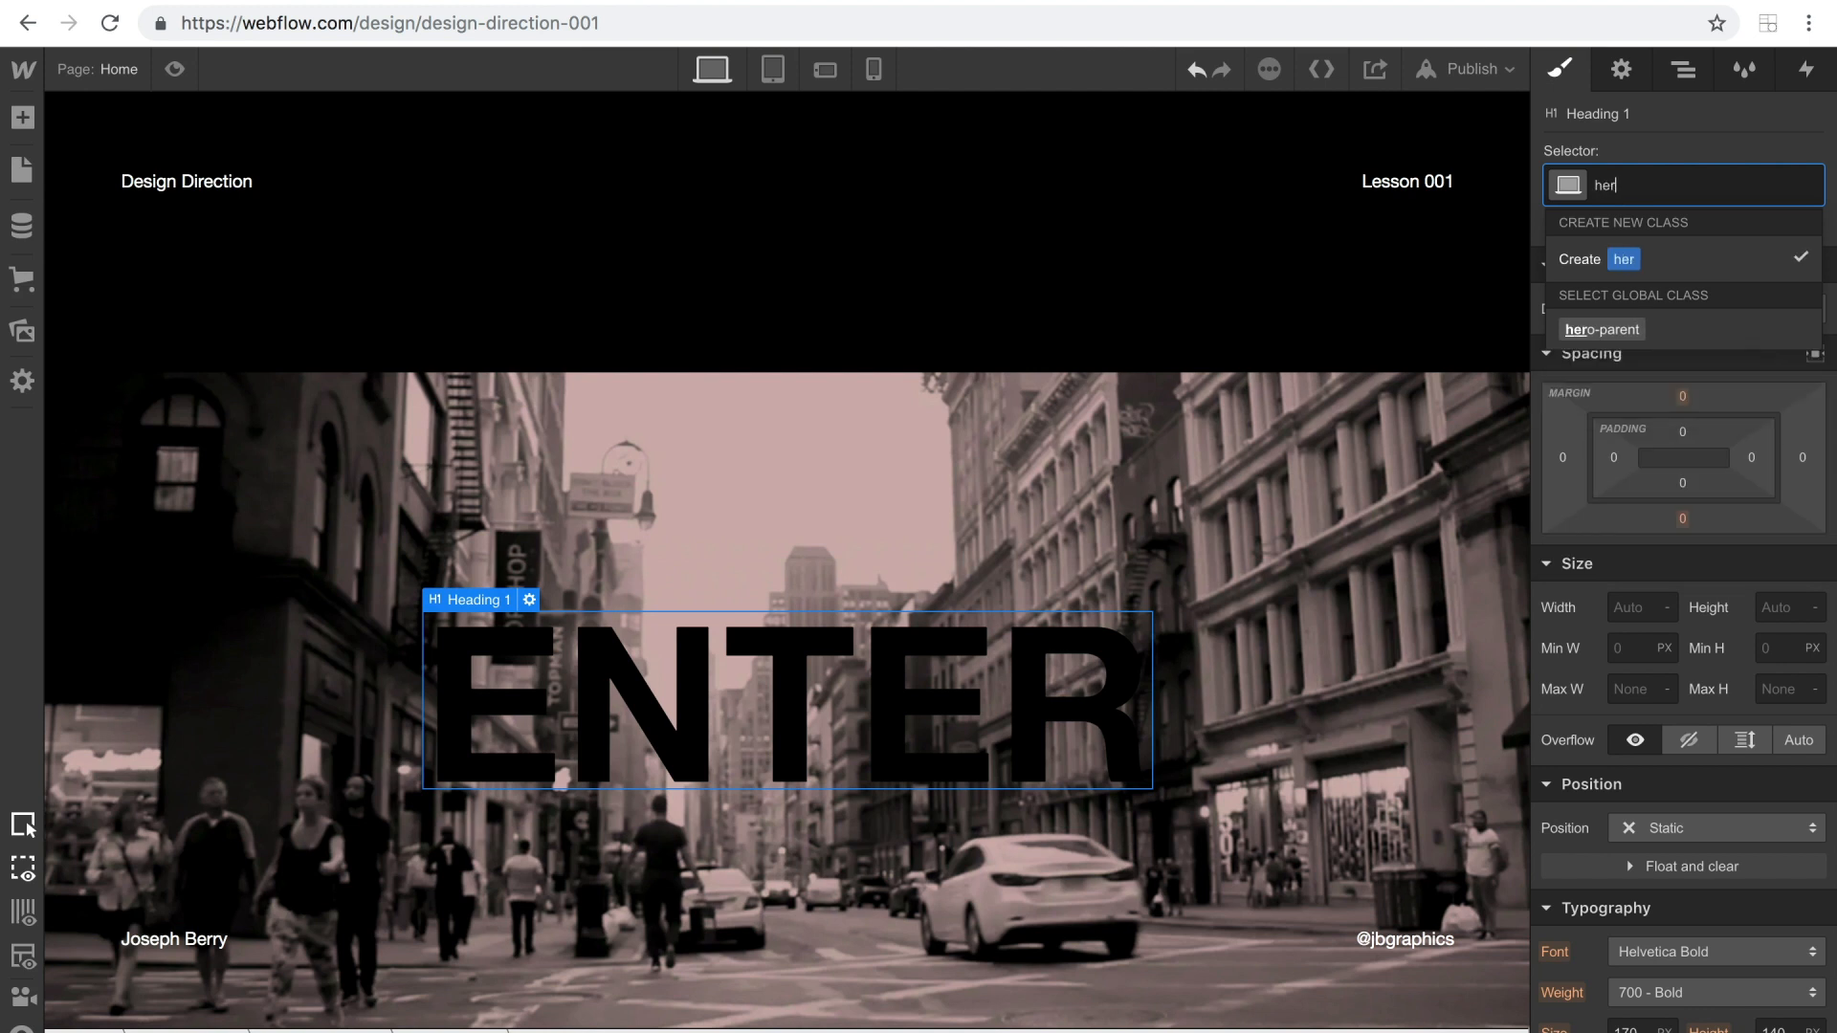
type("o-1")
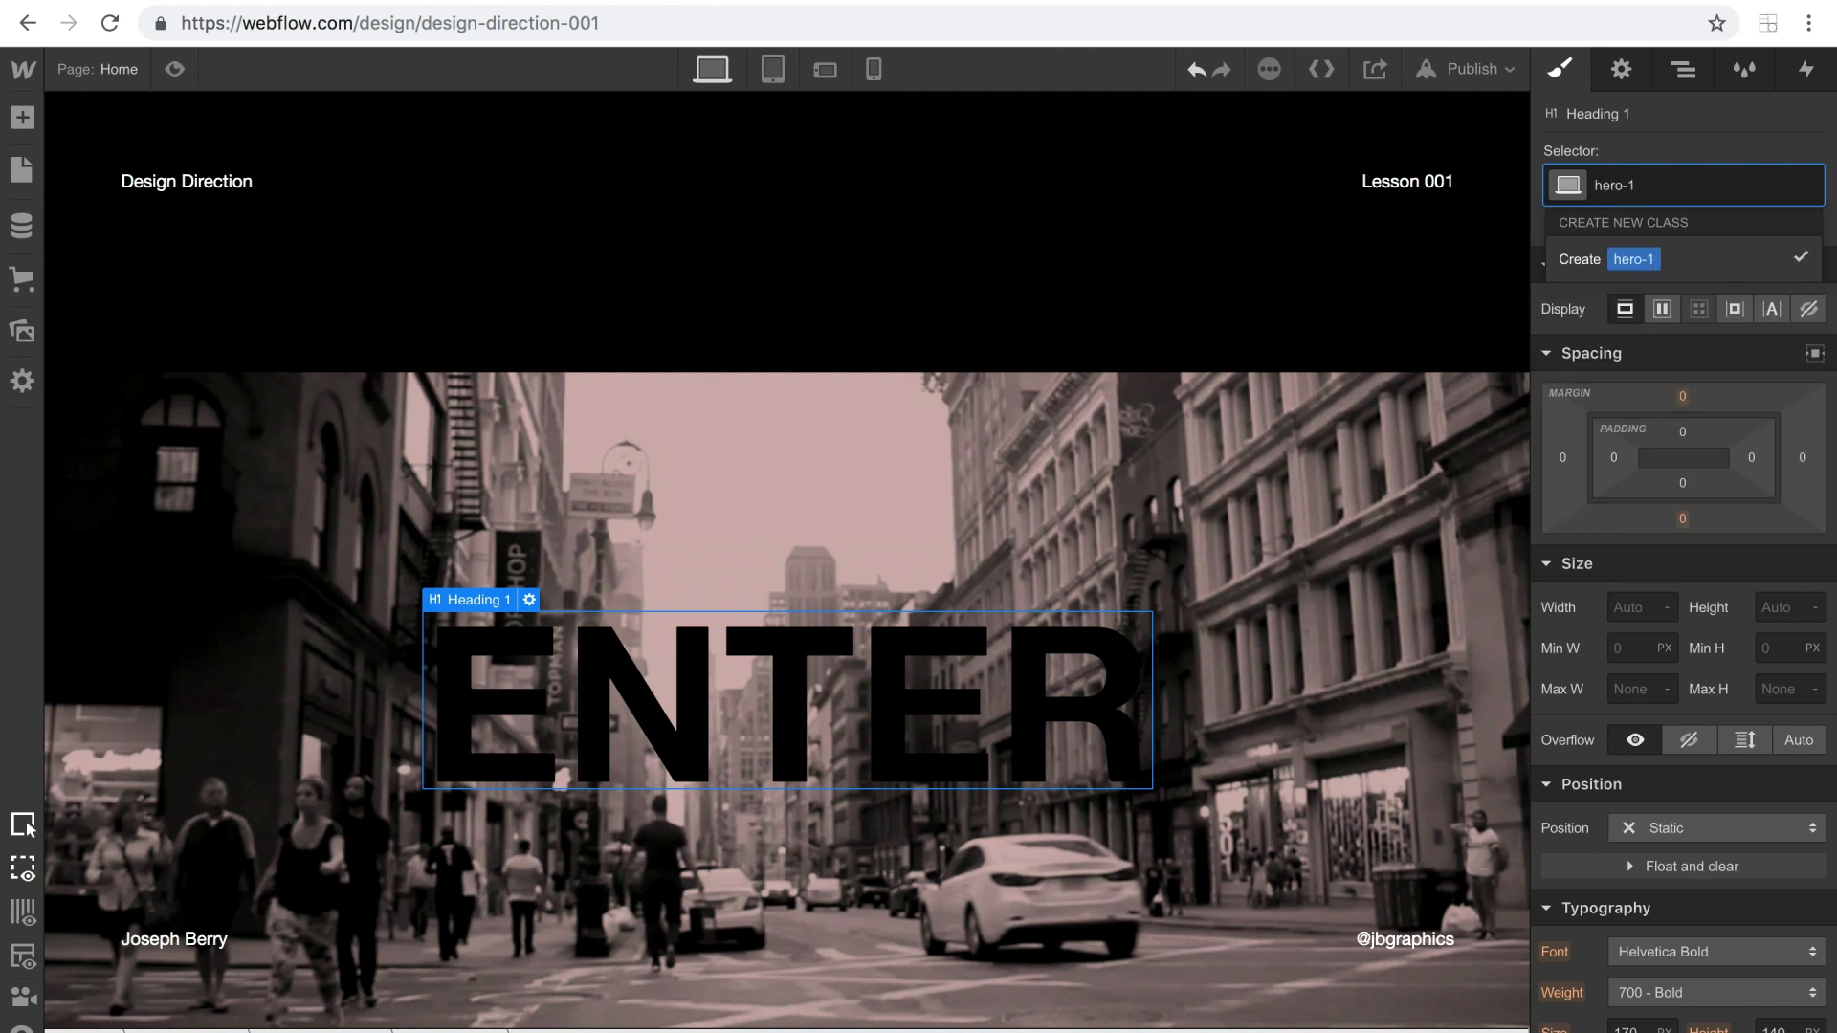
key("Return")
Reopen the HTML Embed's code and change the .sub-text selector to .hero-1.
left_click(1683, 69)
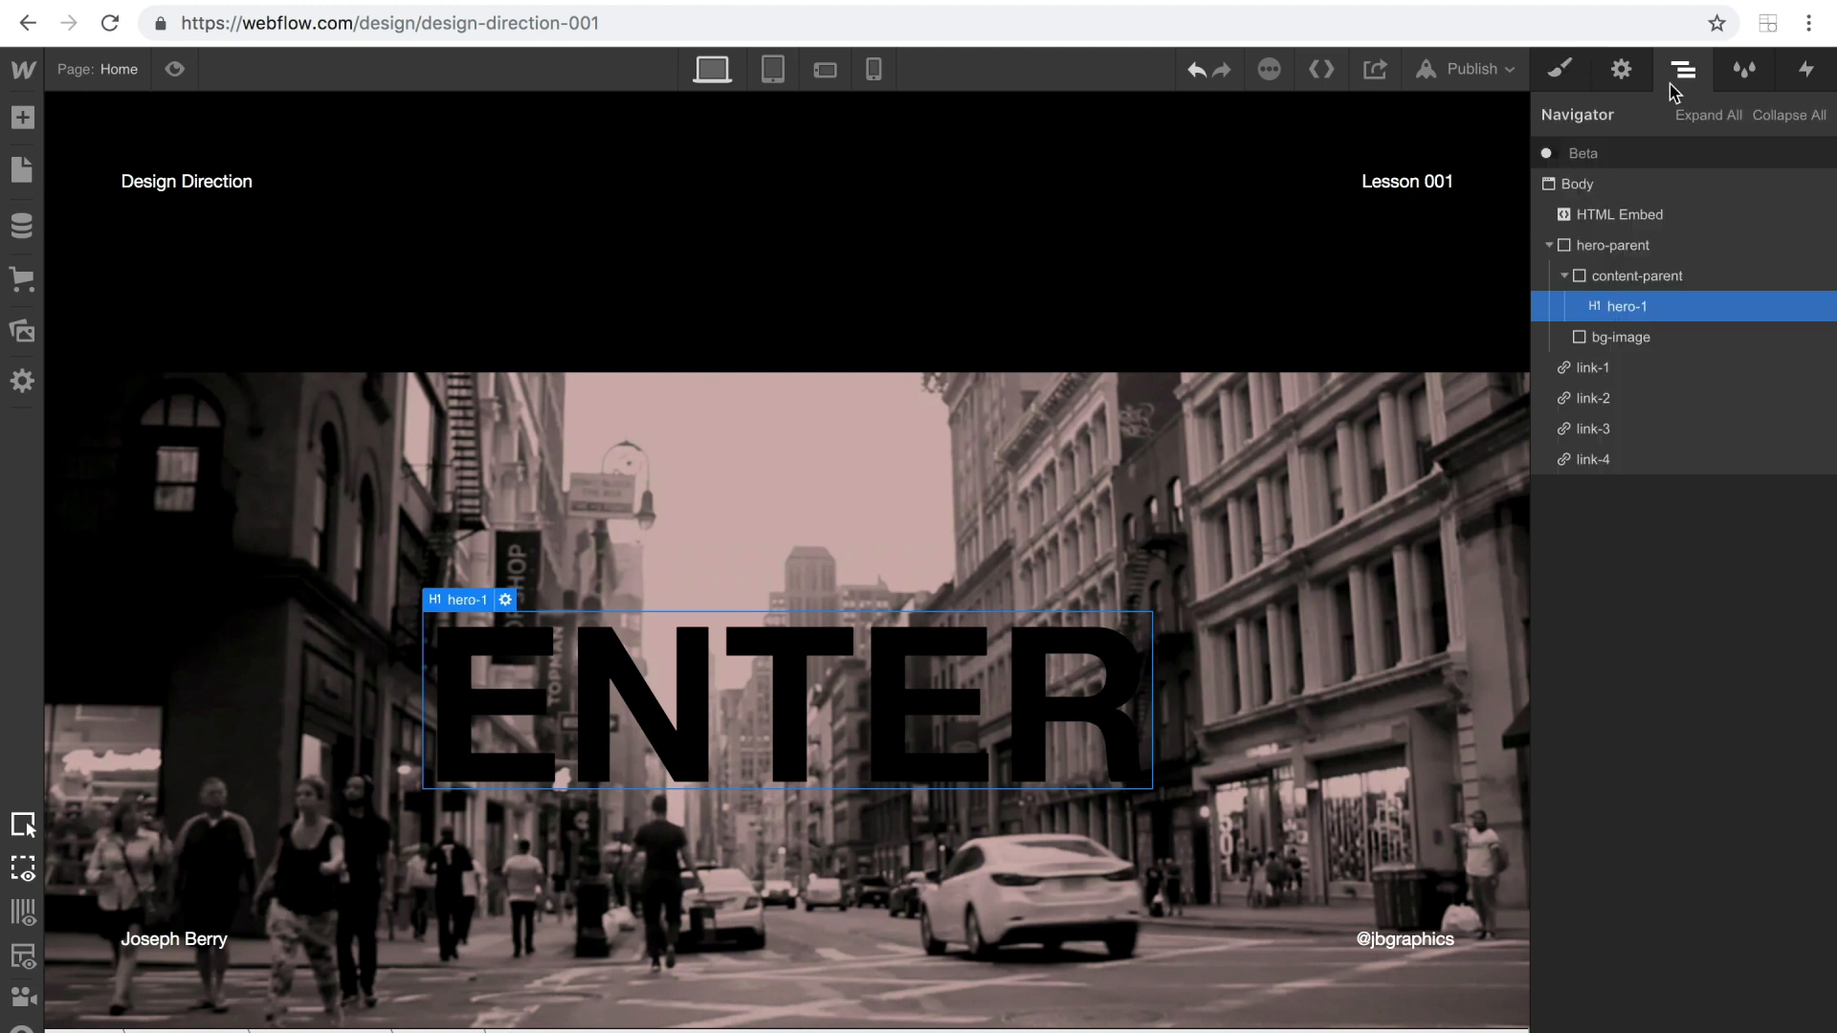
left_click(1602, 210)
left_click(1620, 69)
left_click(1683, 440)
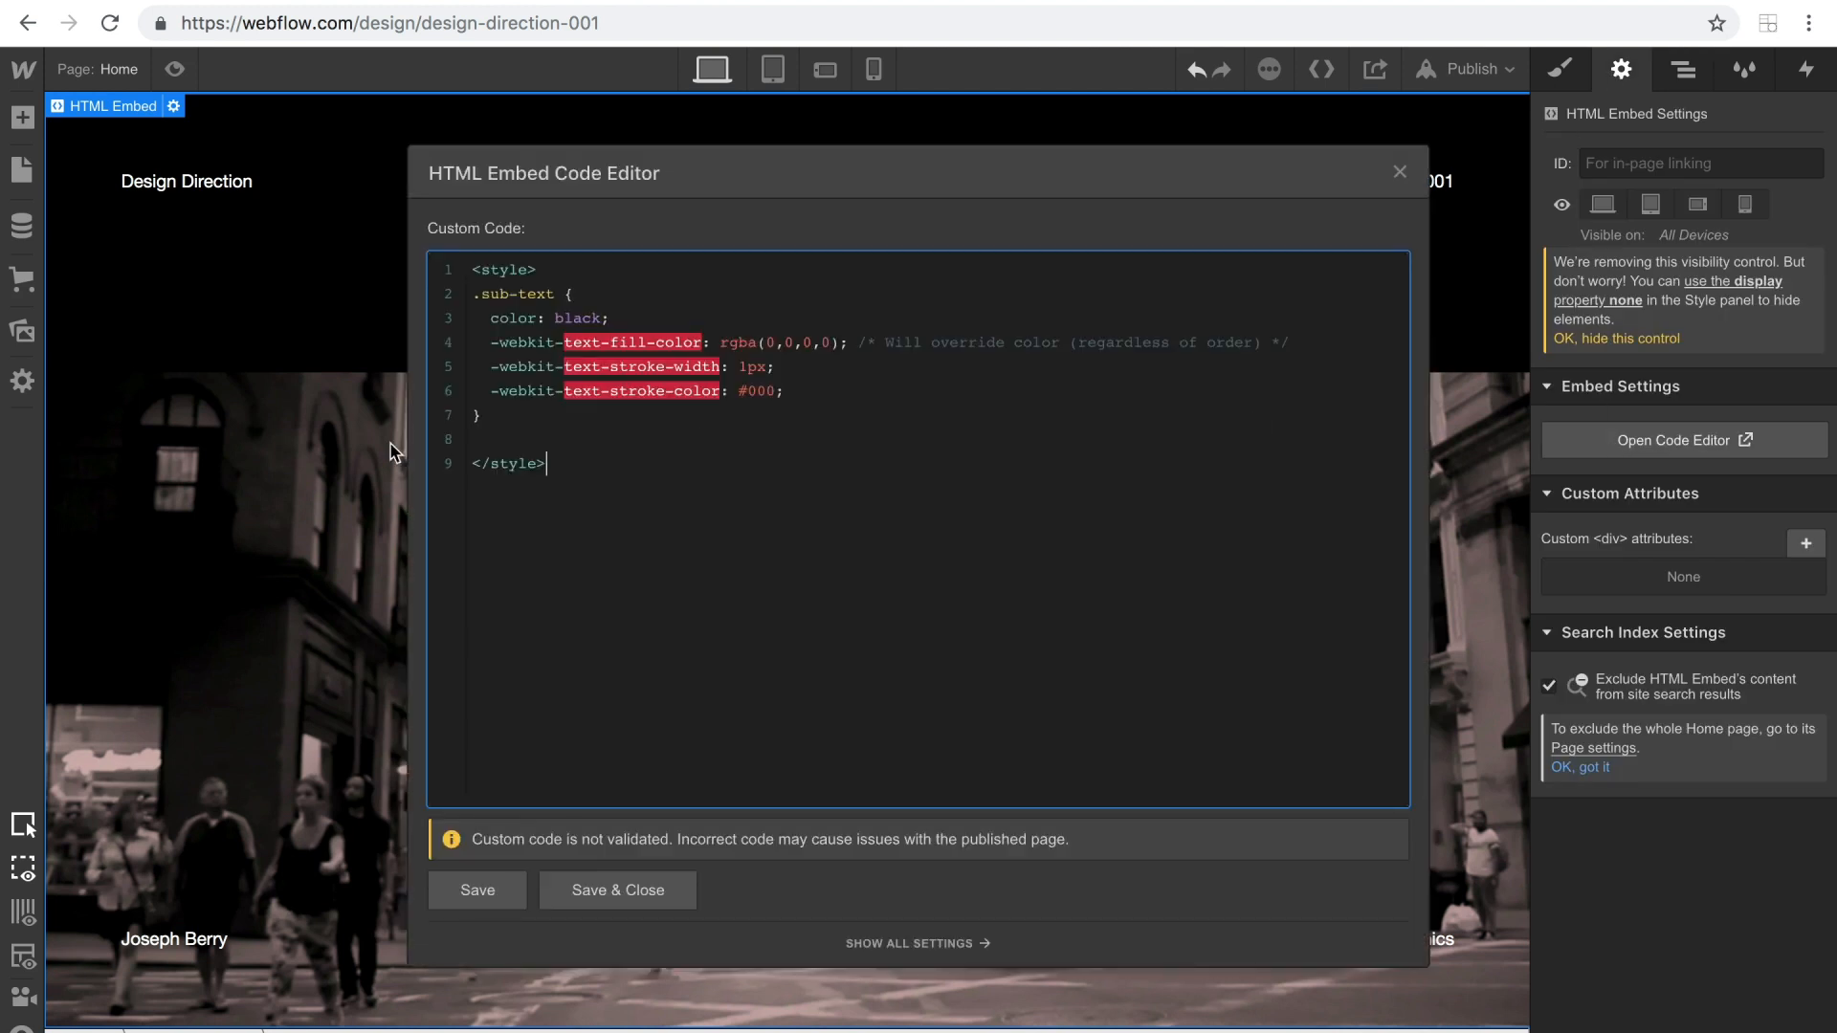
left_click_drag(555, 294, 481, 294)
type("s")
Set the .hero-1 rule's text stroke colour to #fff and stroke width to 2px, then save and close the embed code.
left_click_drag(565, 392, 711, 406)
left_click(778, 392)
key("BackSpace")
key("BackSpace")
type("fff")
key("BackSpace")
type("2")
left_click(478, 888)
left_click_drag(569, 187, 1082, 205)
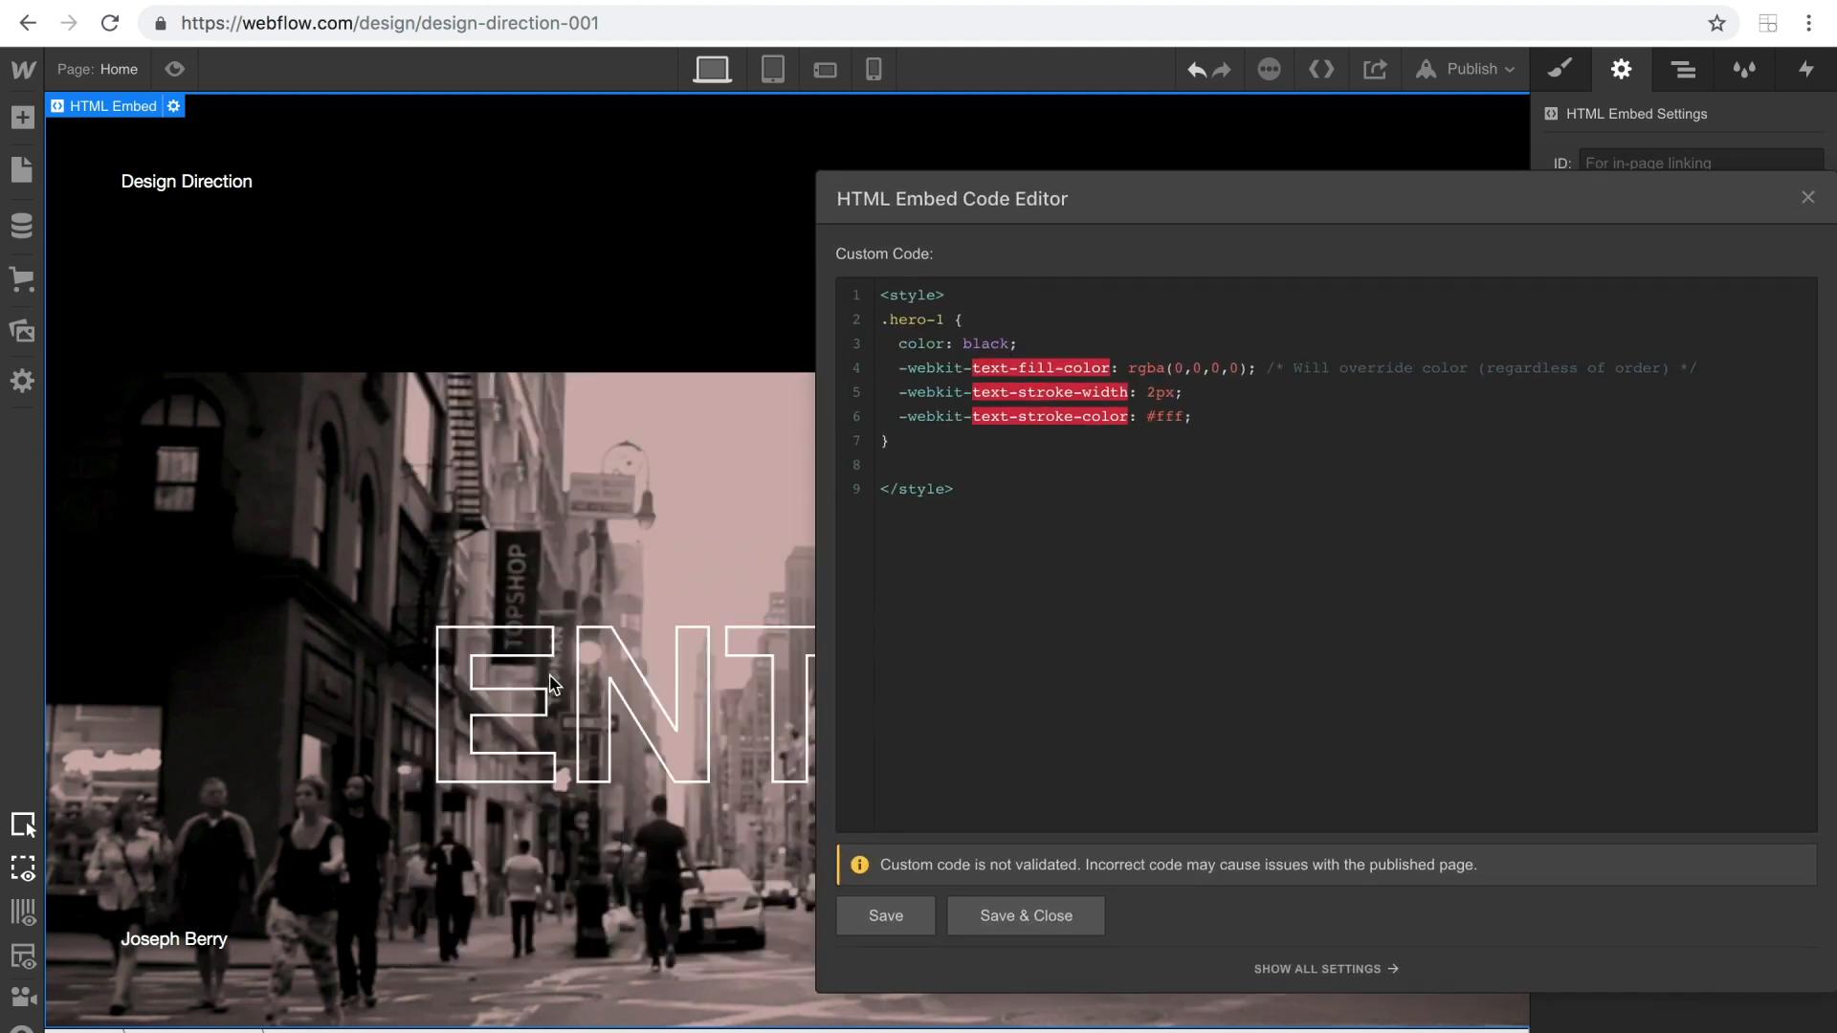
left_click_drag(1542, 196, 1233, 197)
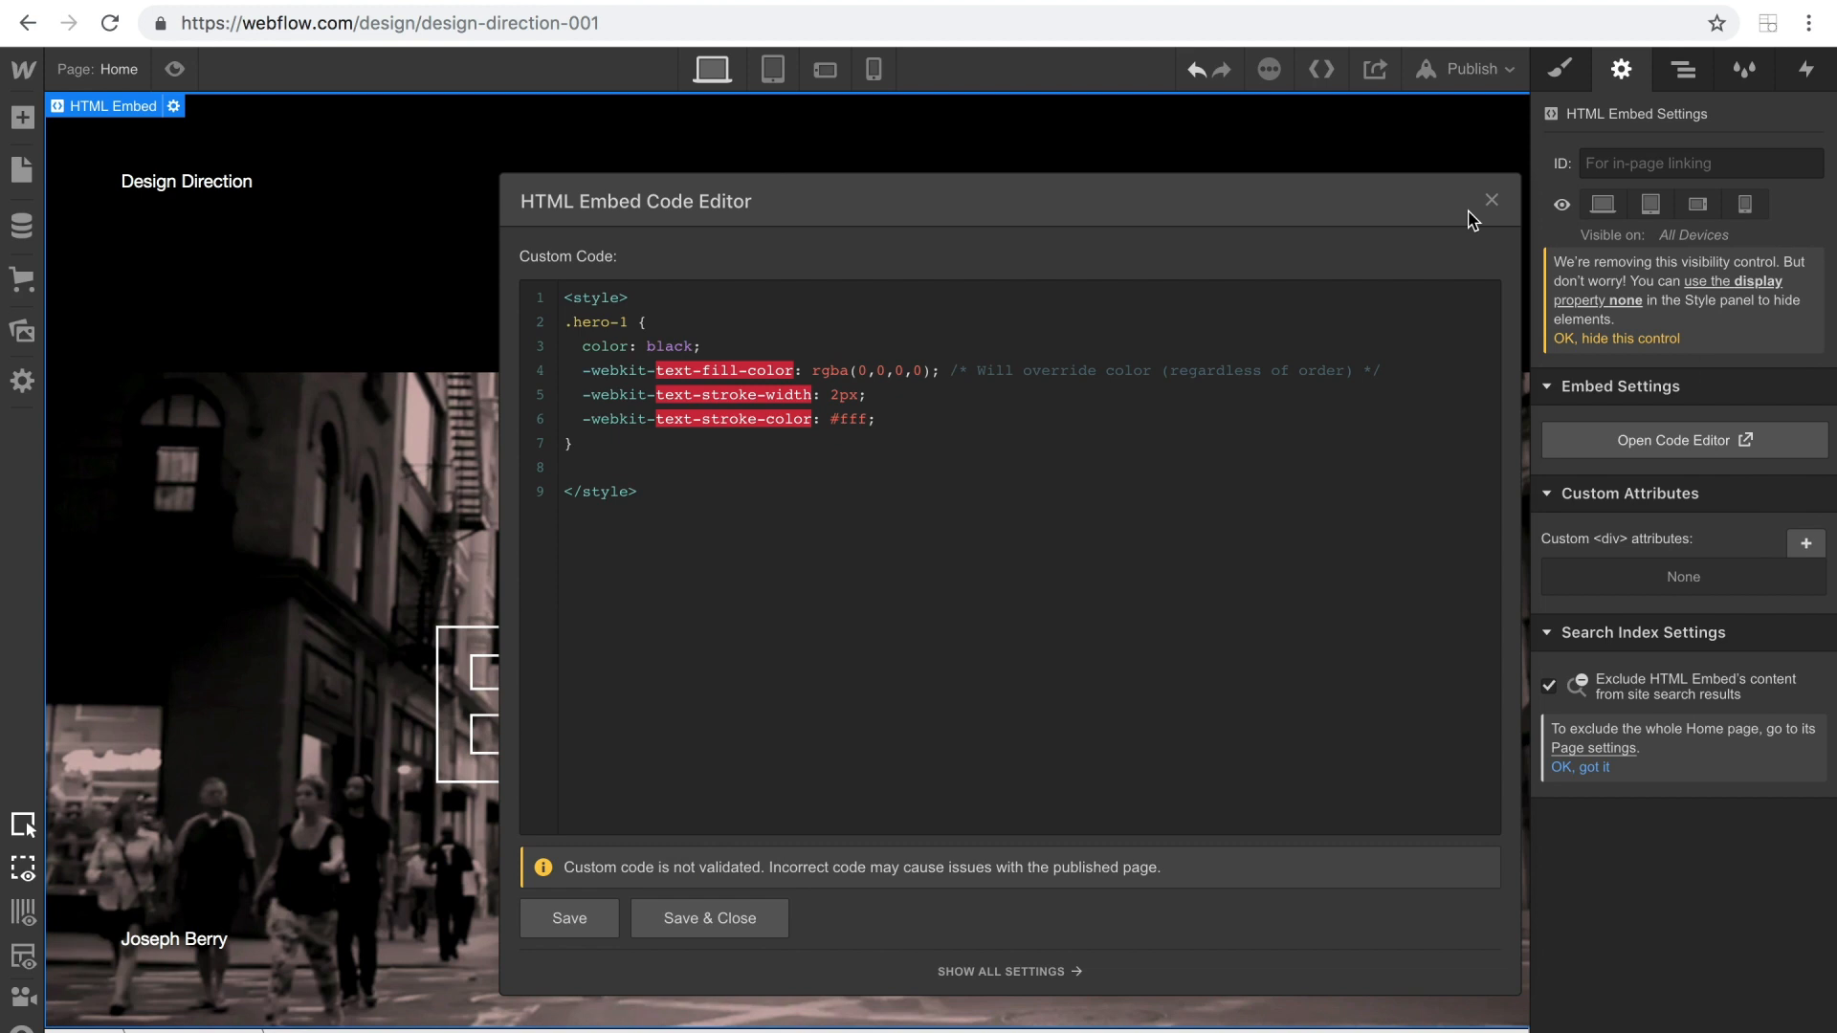
left_click(1488, 194)
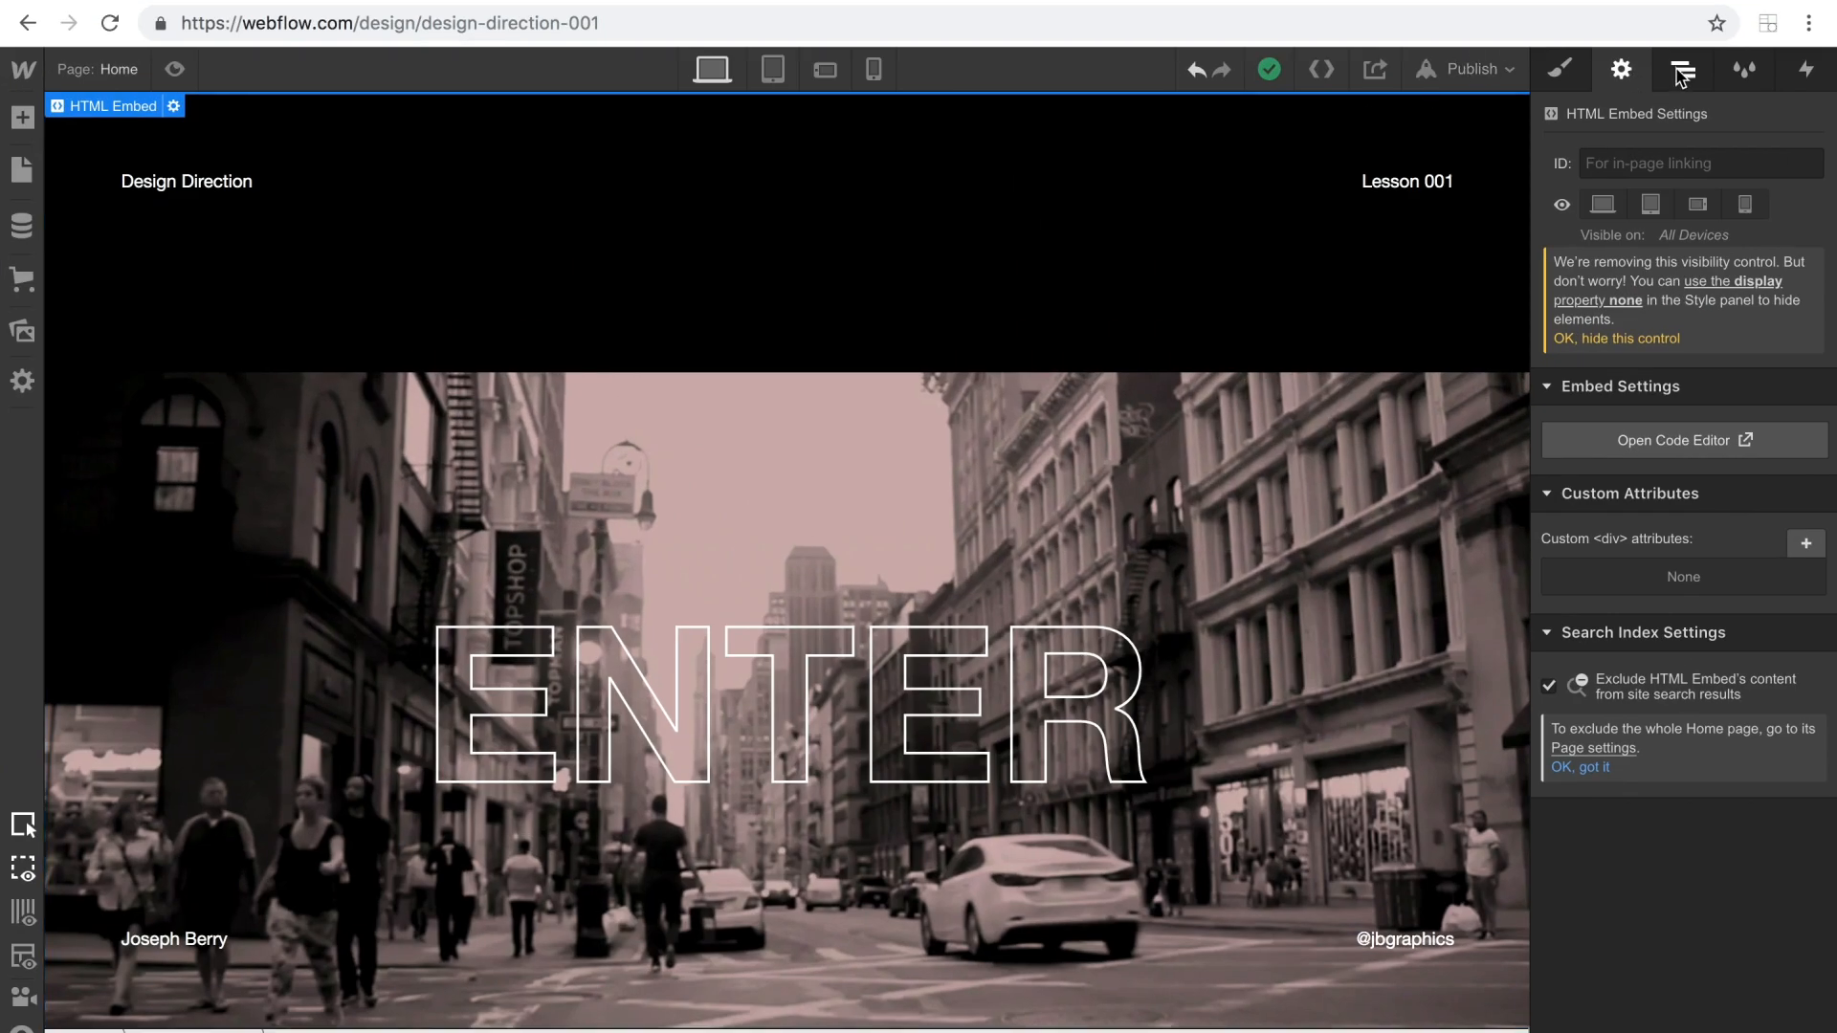
Add a Div Block inside content-parent, directly above the hero-1 heading.
left_click(1520, 69)
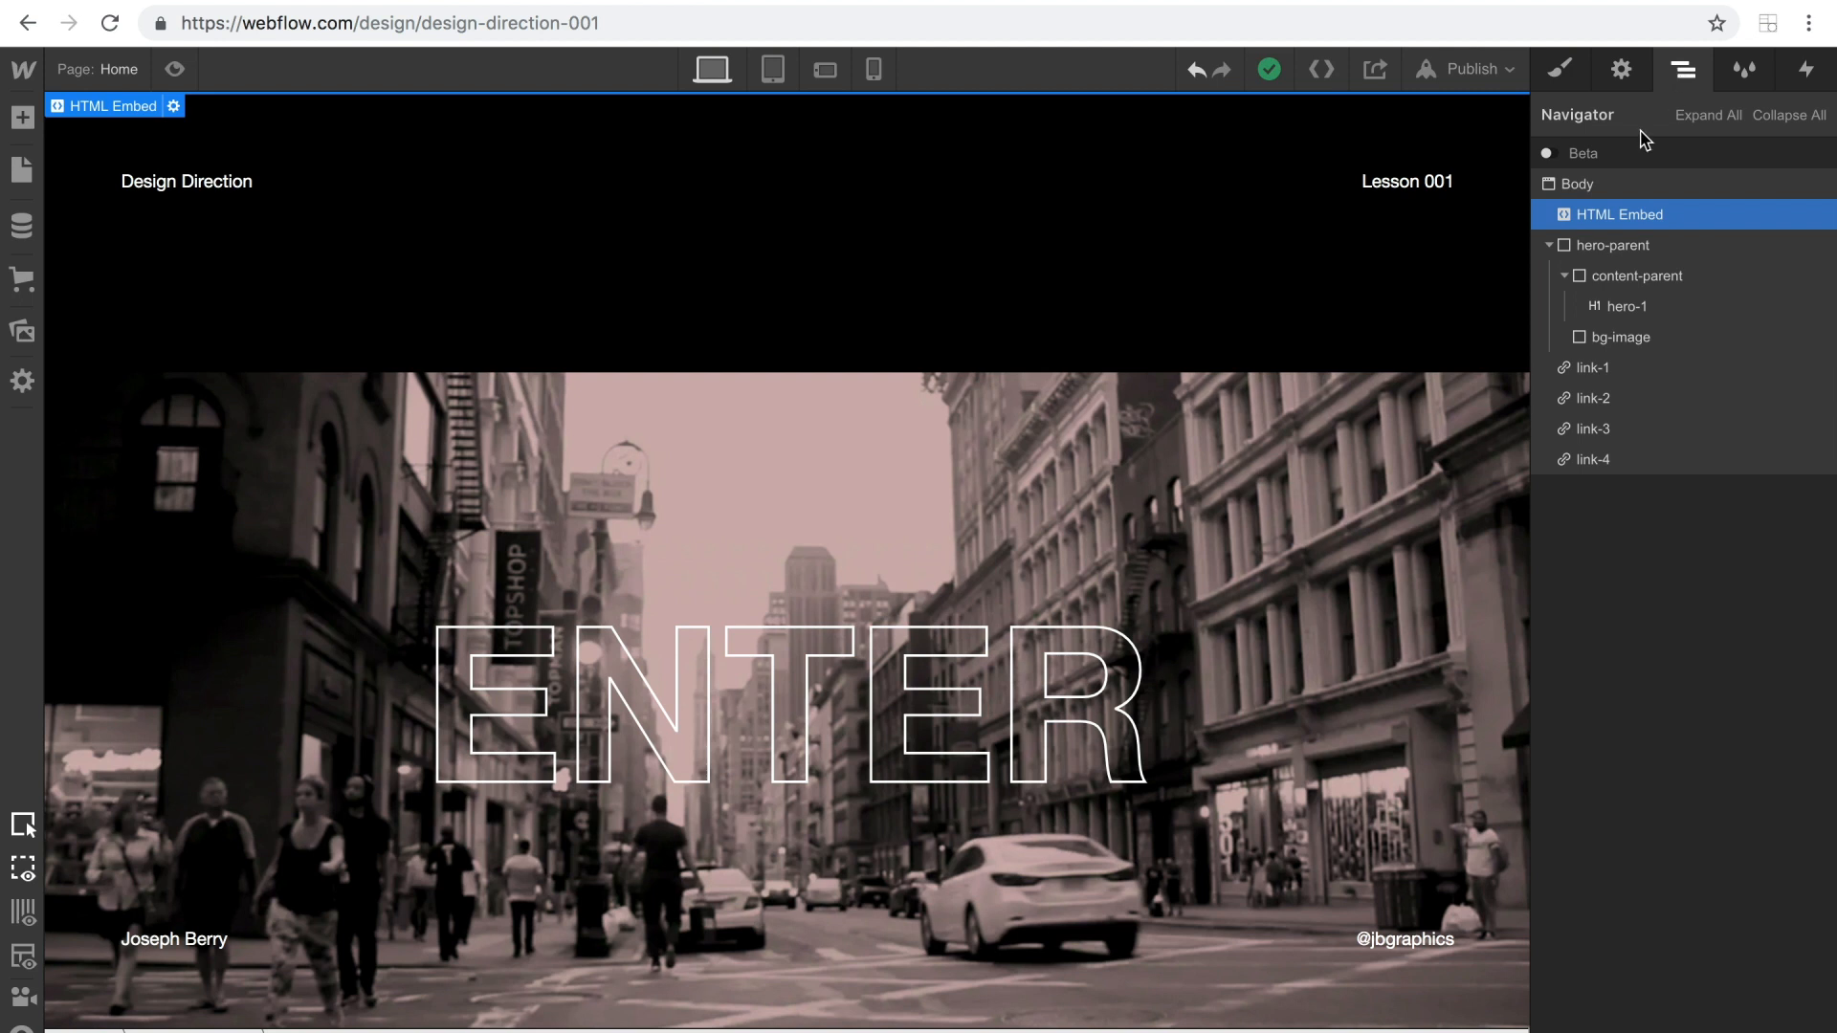
left_click(1634, 280)
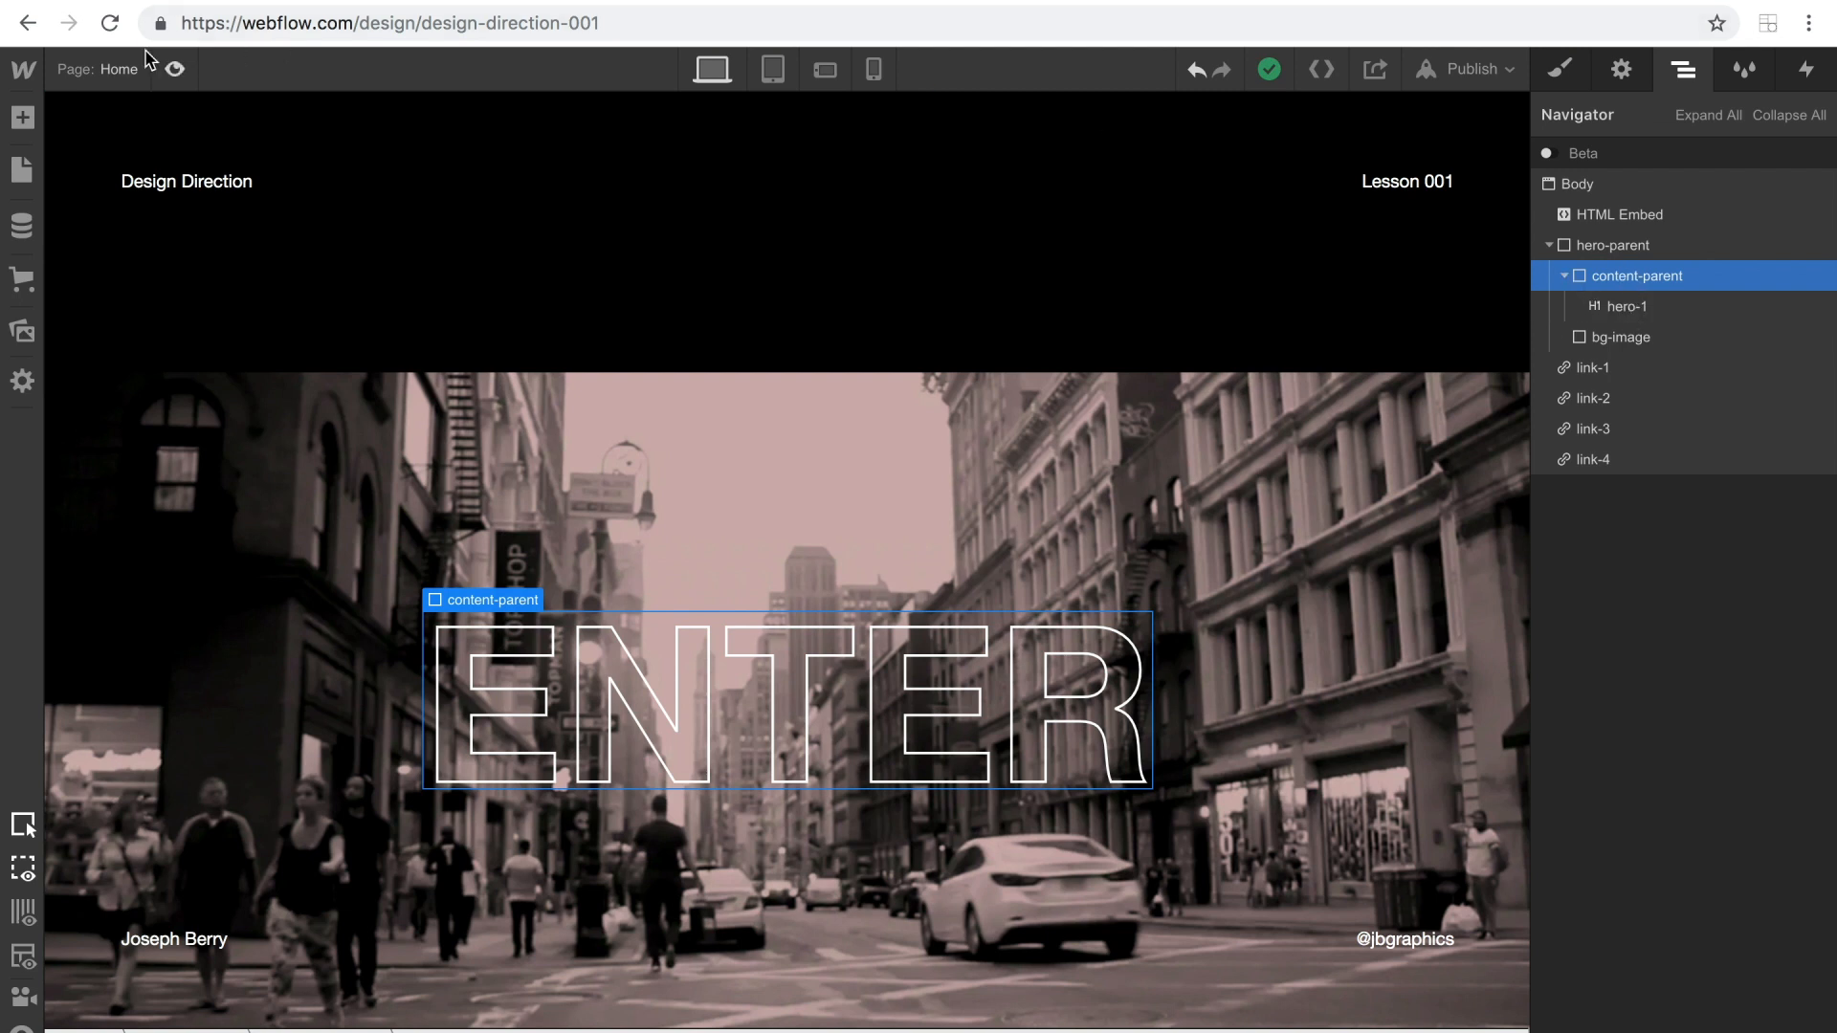
left_click(23, 117)
left_click_drag(99, 575, 1628, 301)
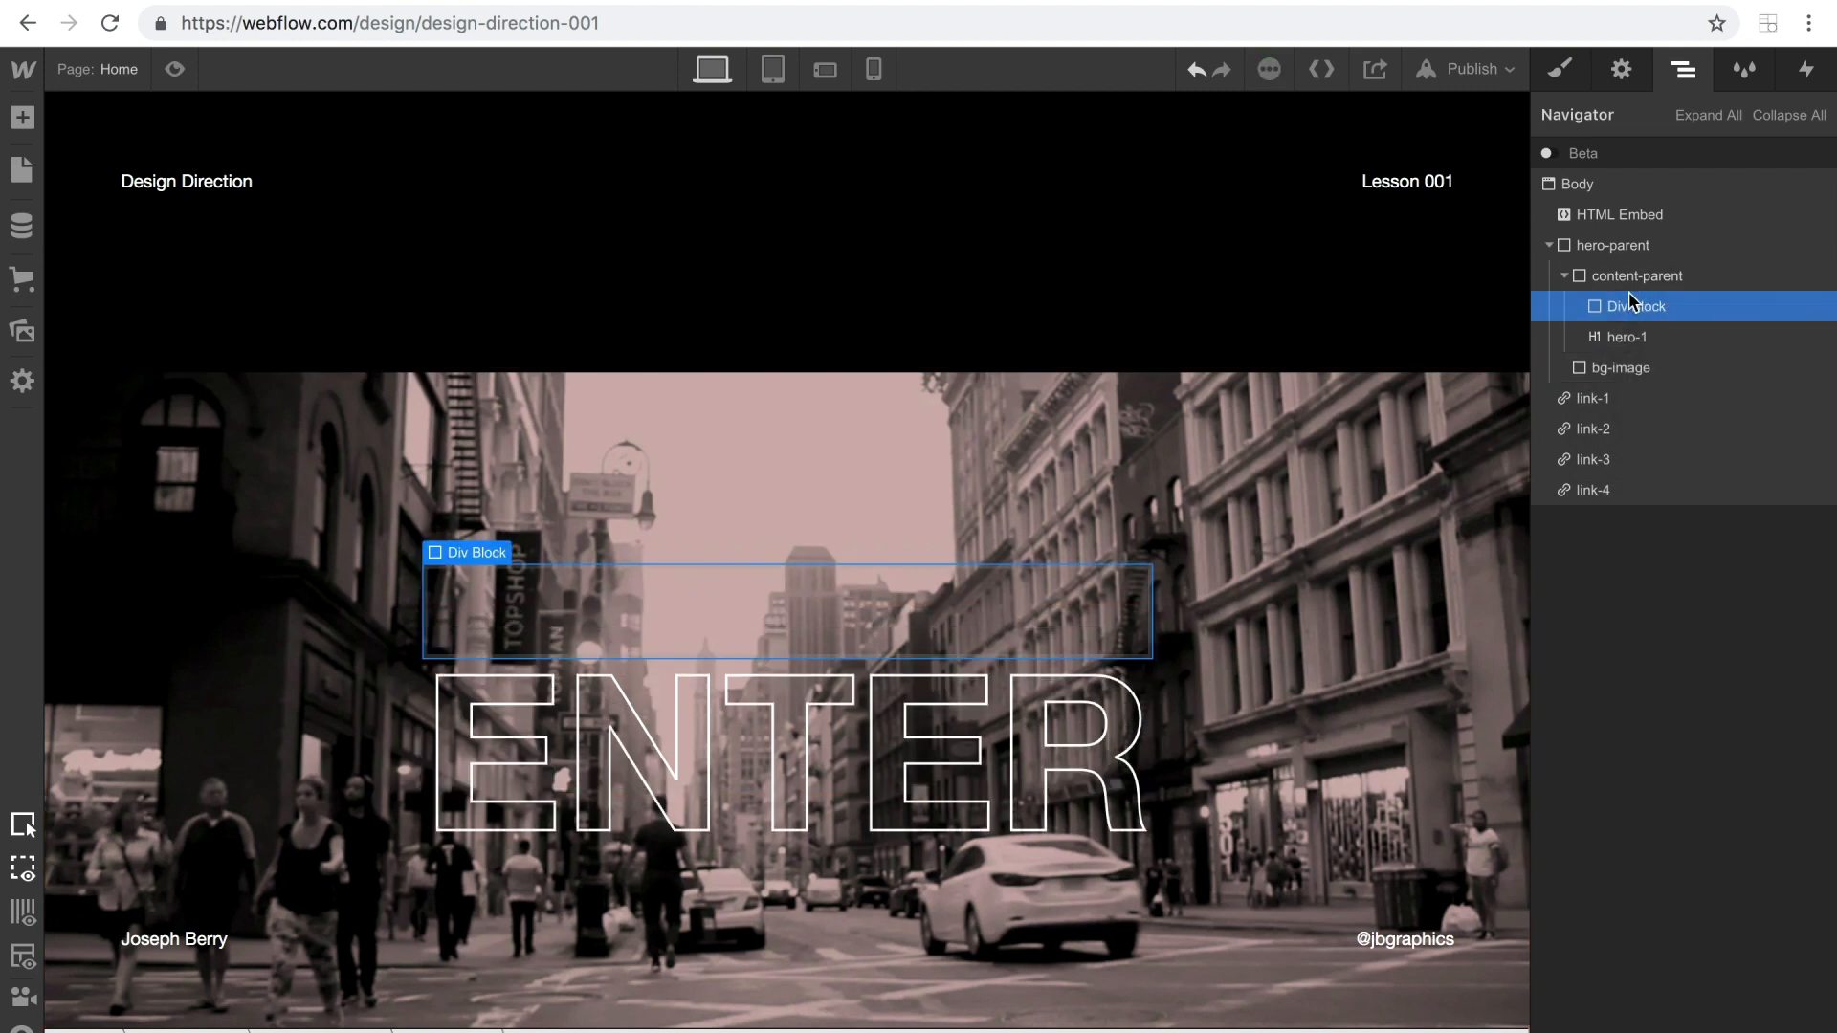
left_click(1617, 284)
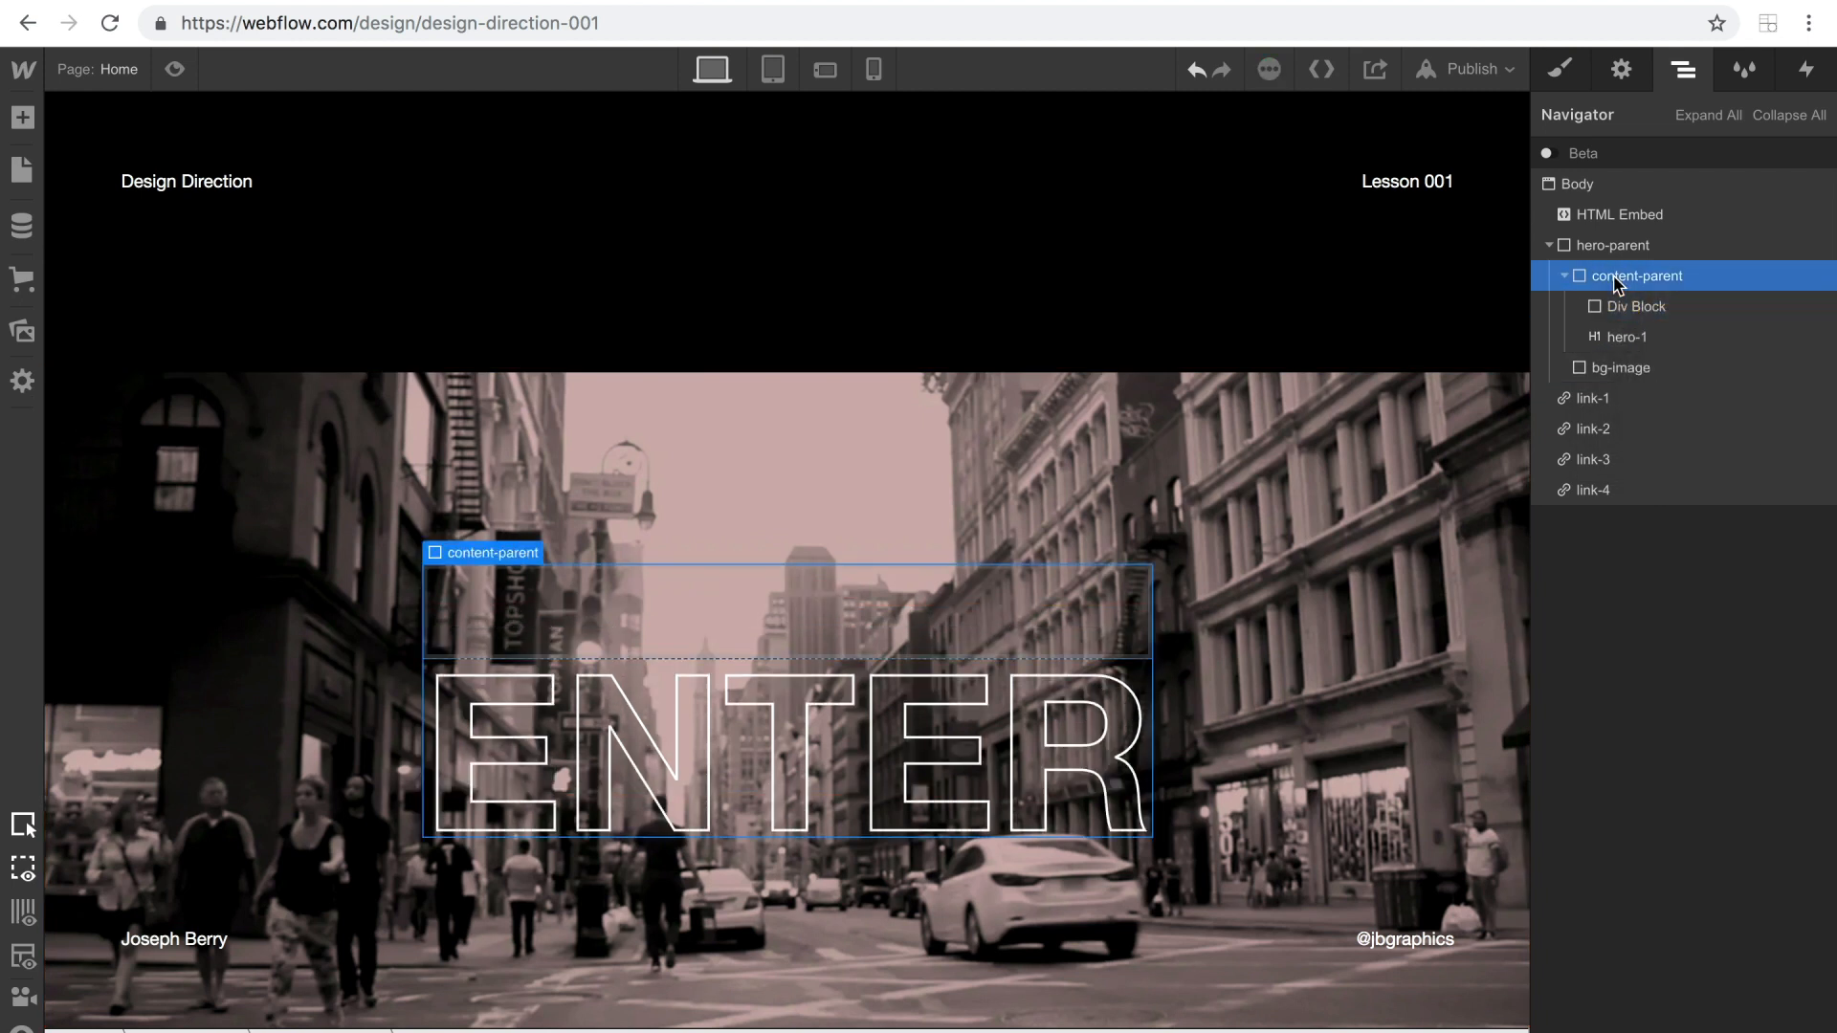
left_click(1560, 69)
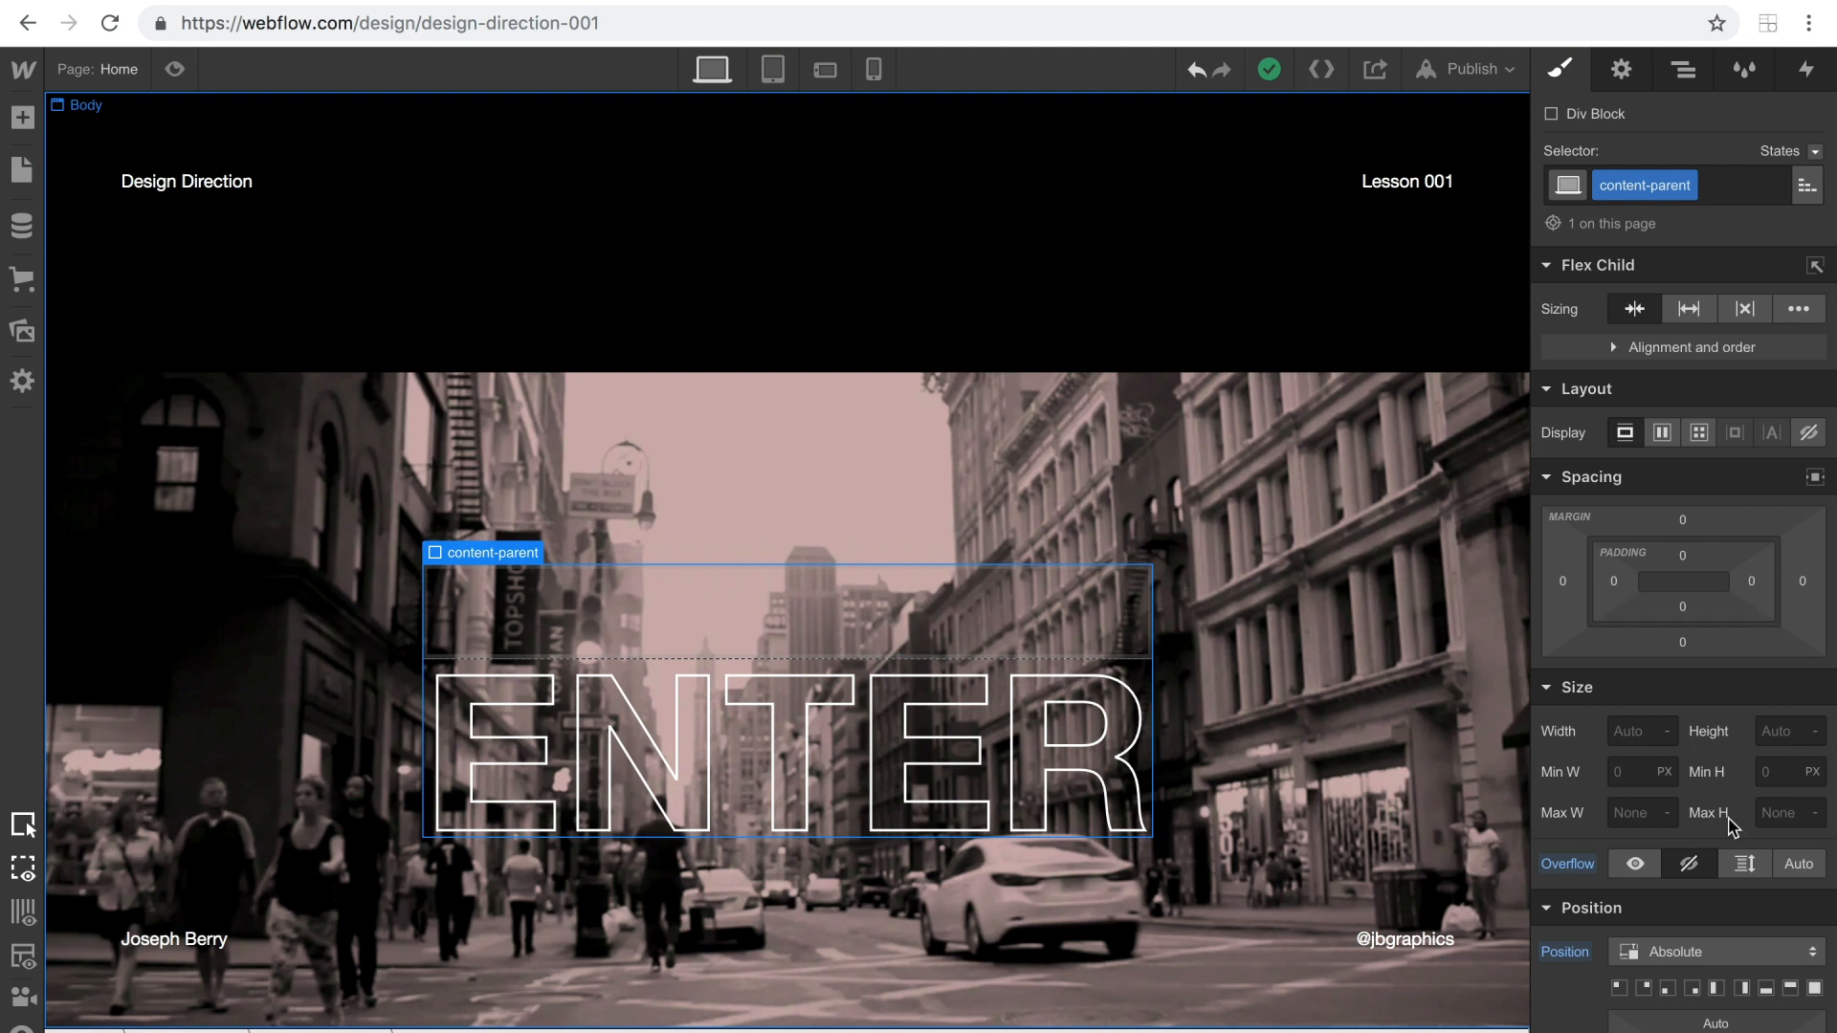
left_click(1687, 87)
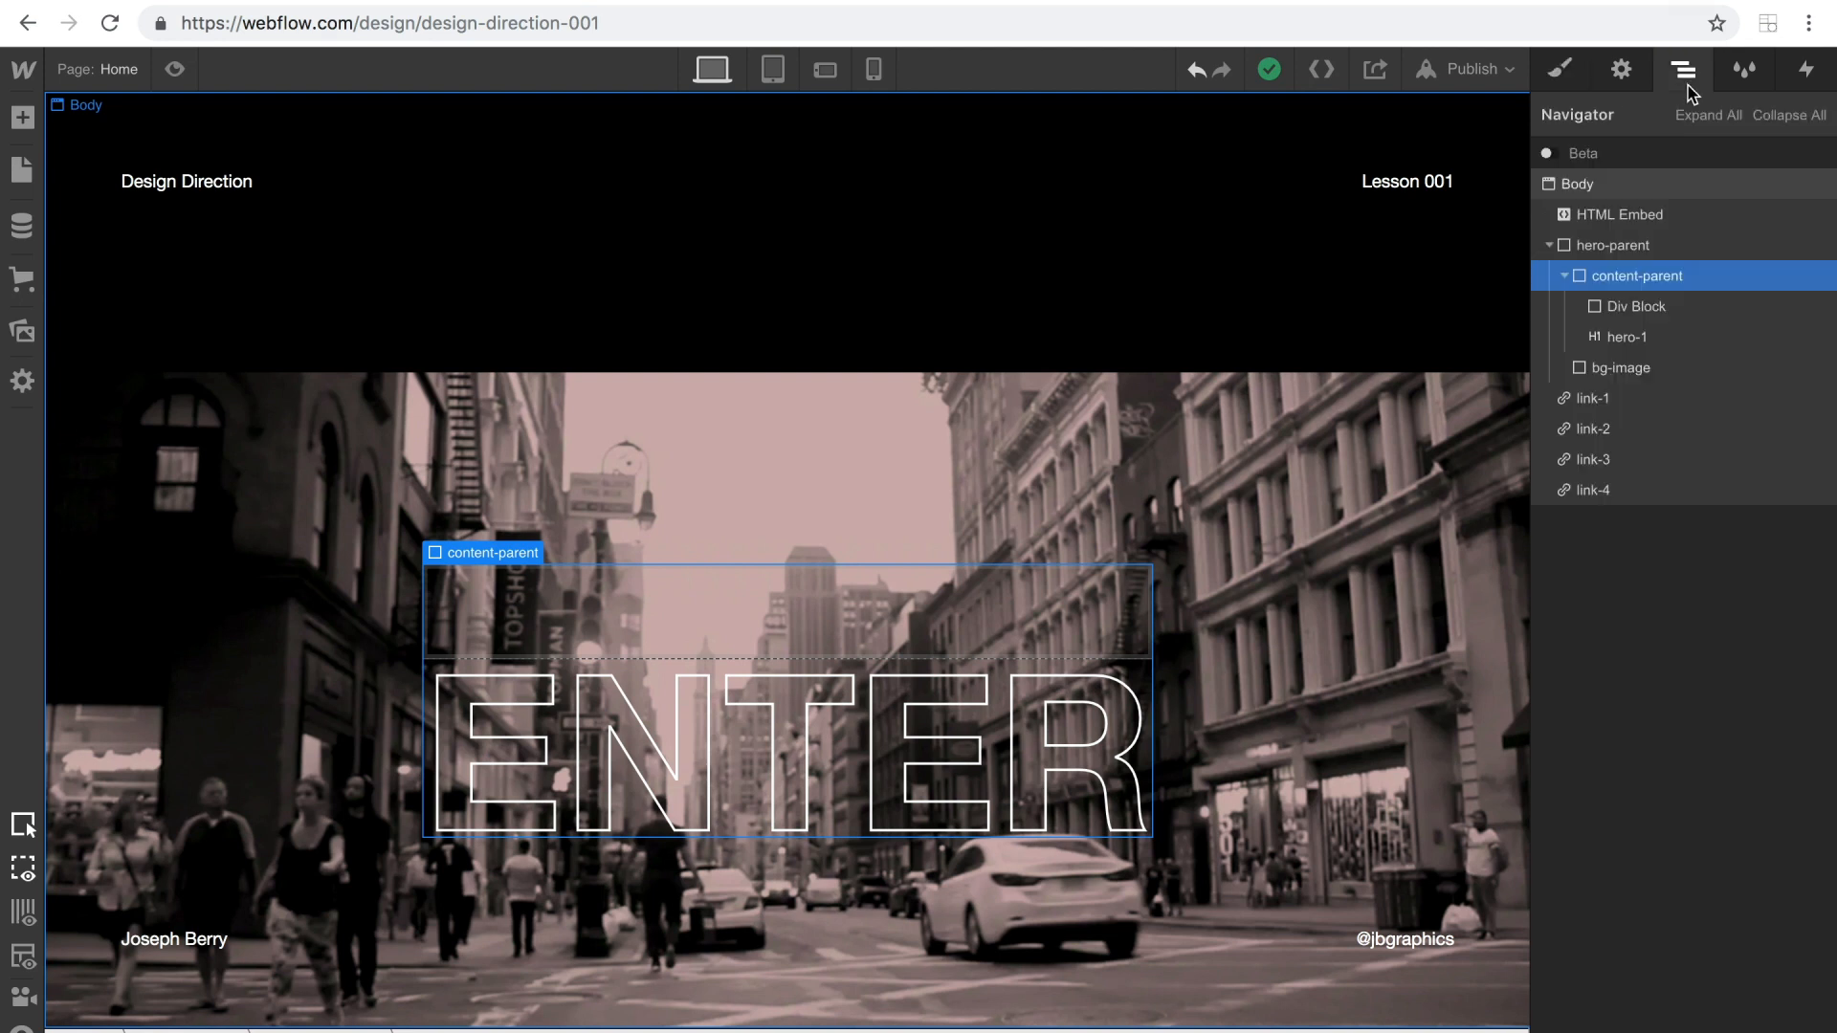
Set the new Div Block's width to 100% and height to 140 px.
left_click(1642, 315)
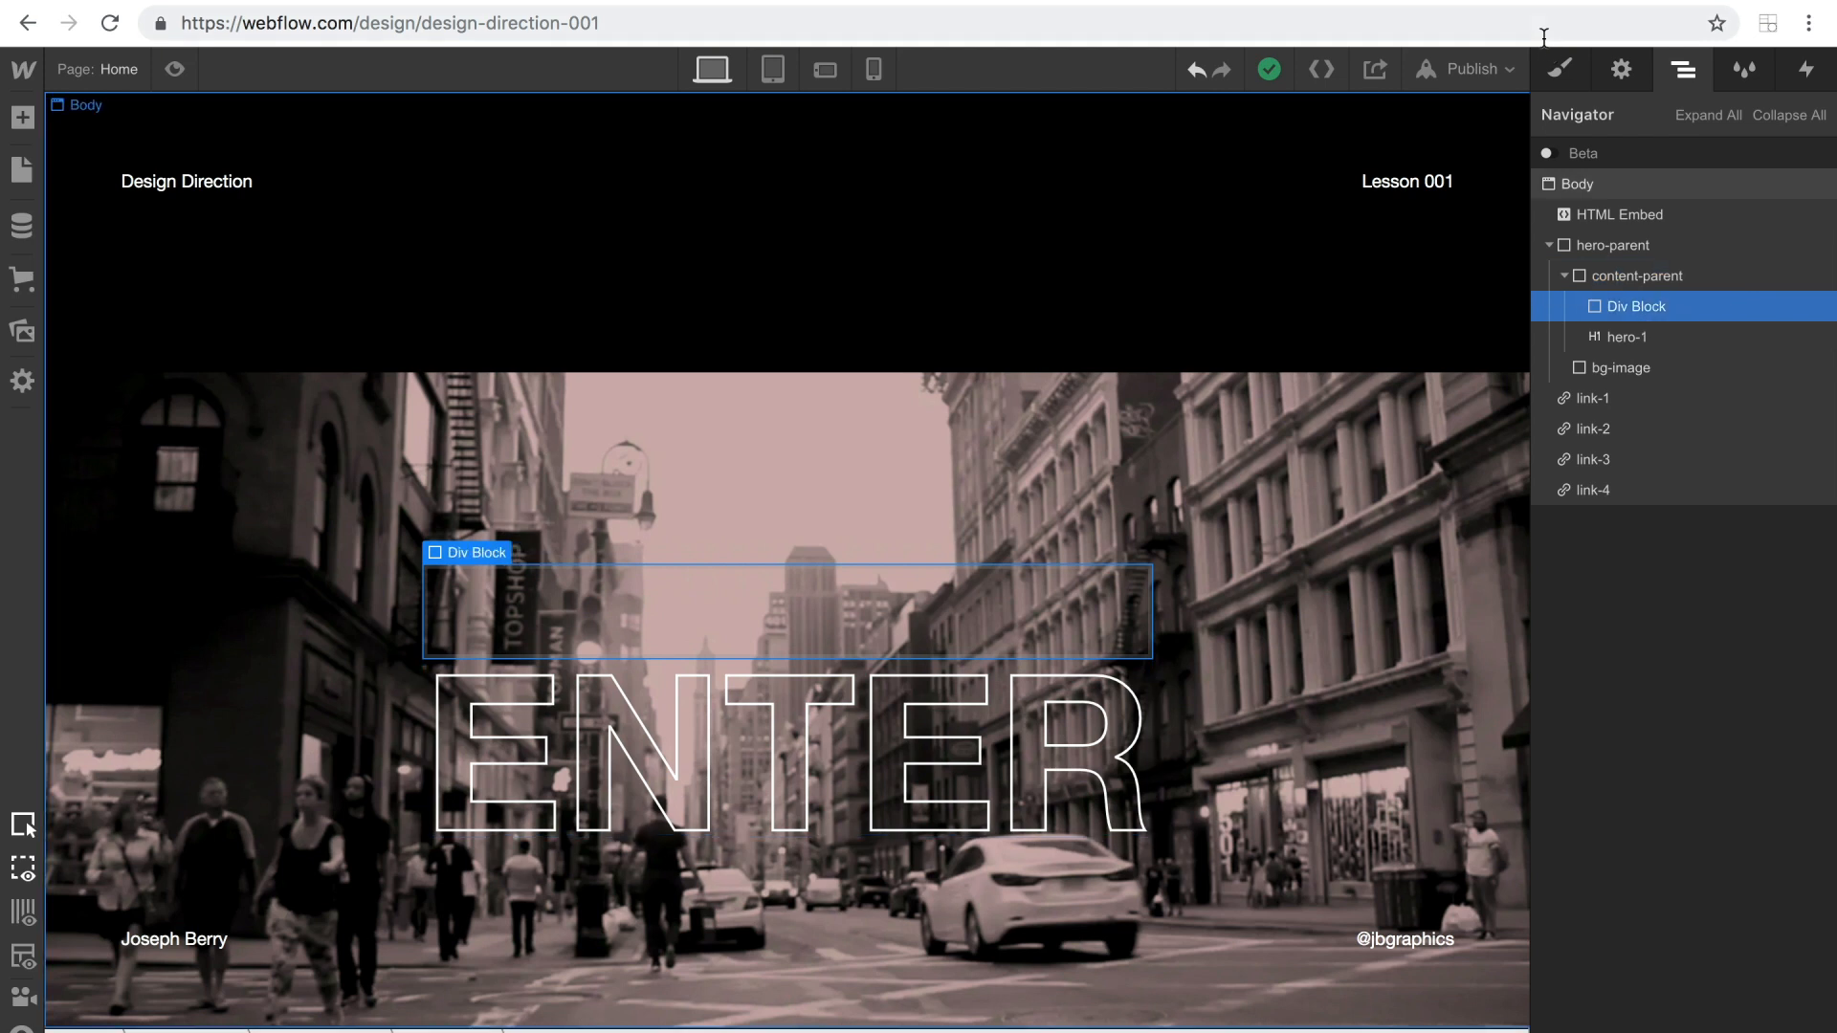
left_click(1560, 71)
left_click(1636, 610)
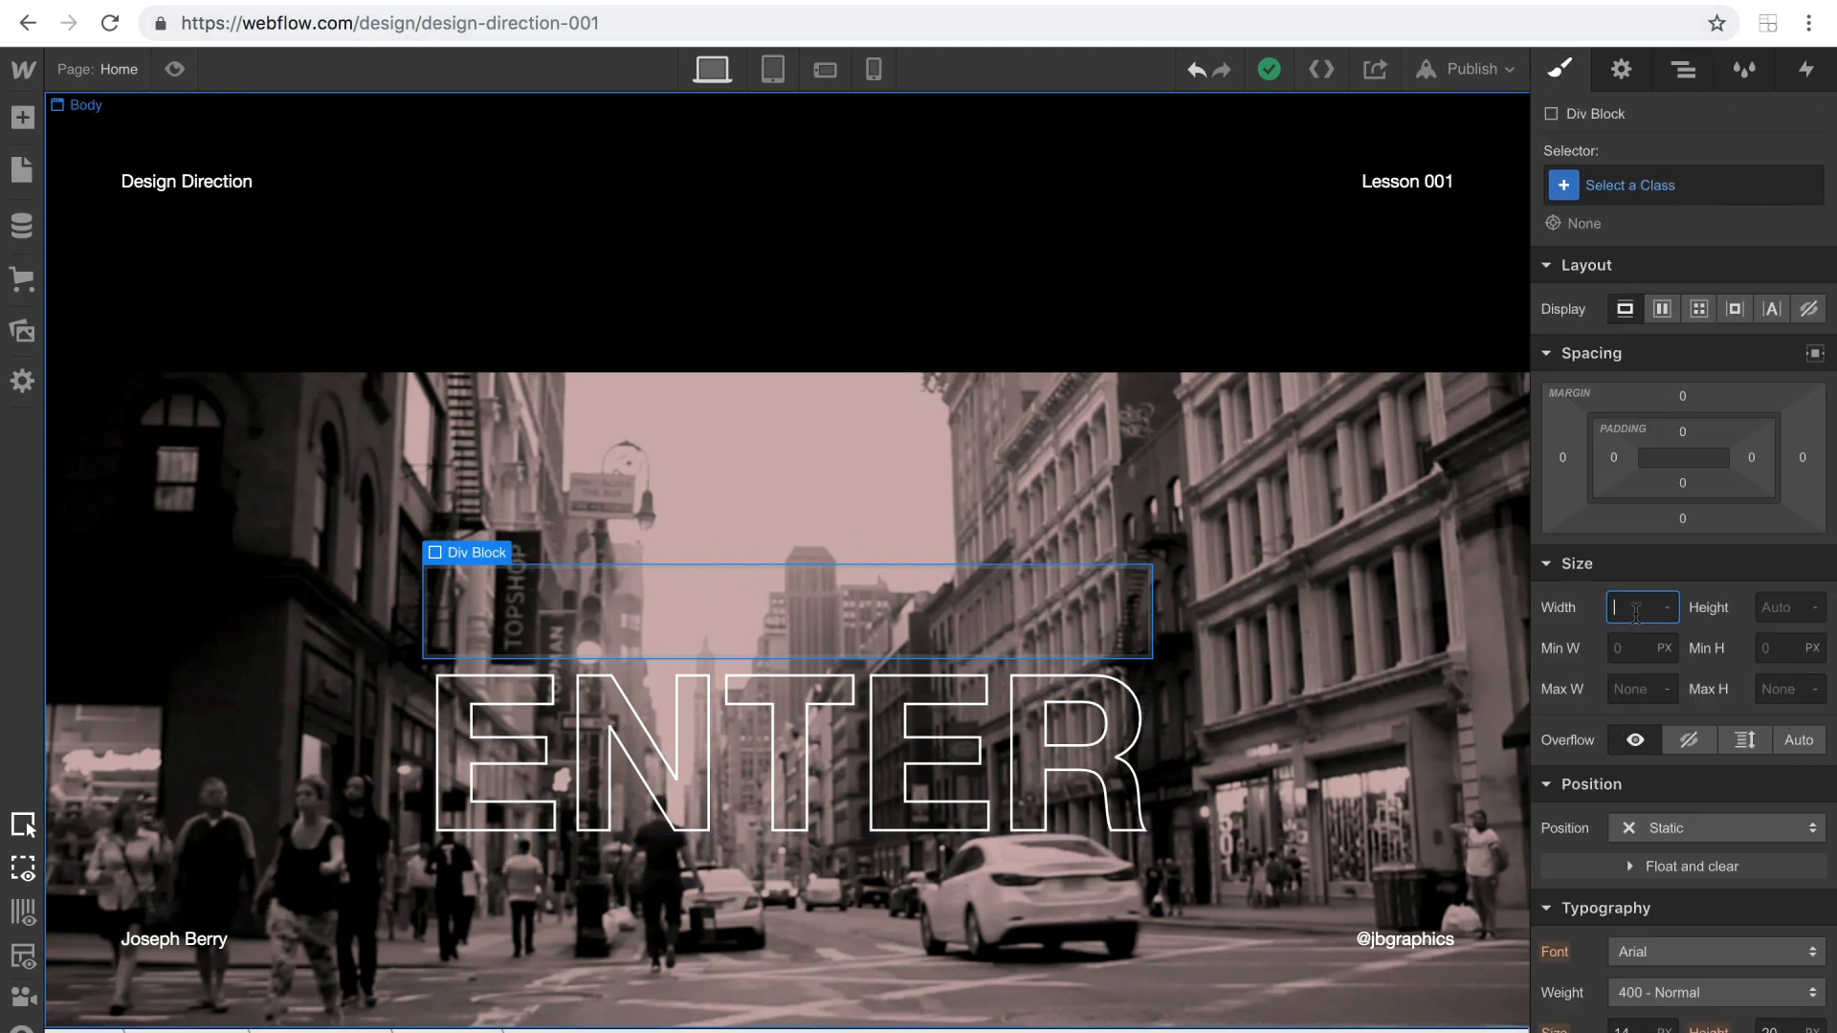
type("100%")
key("Return")
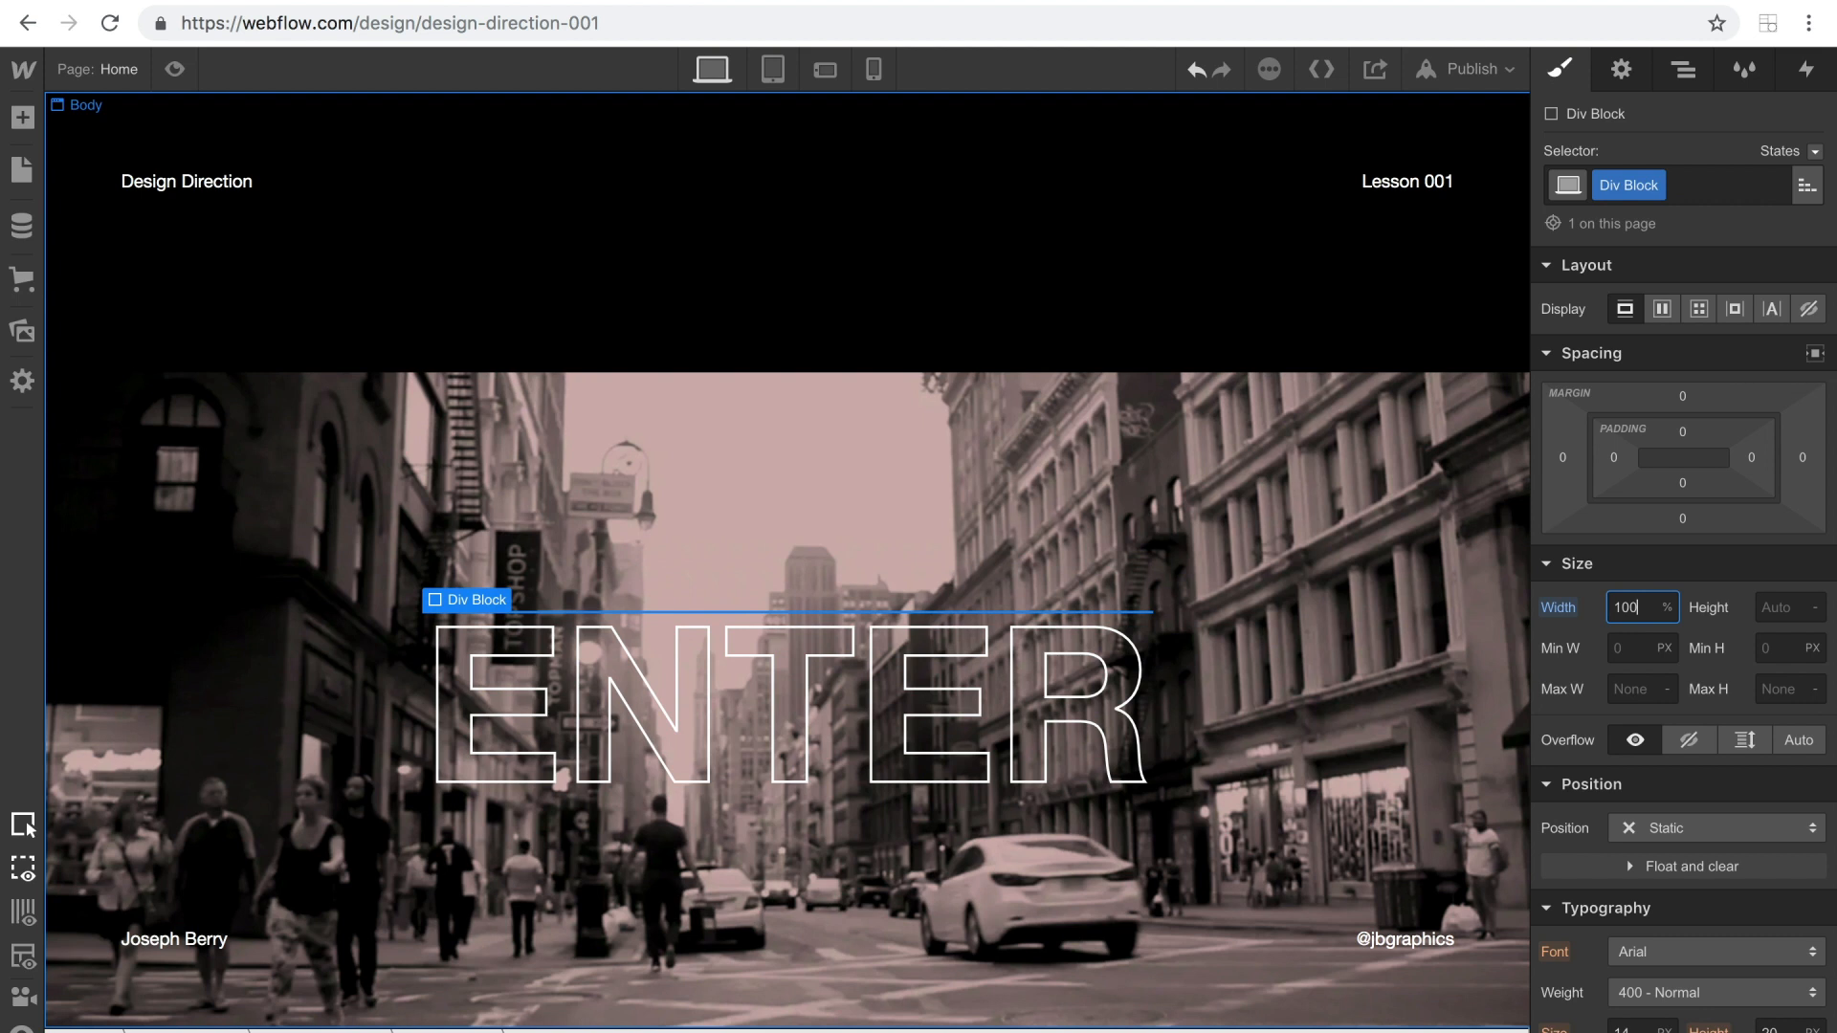
left_click(1786, 612)
type("140px")
key("Return")
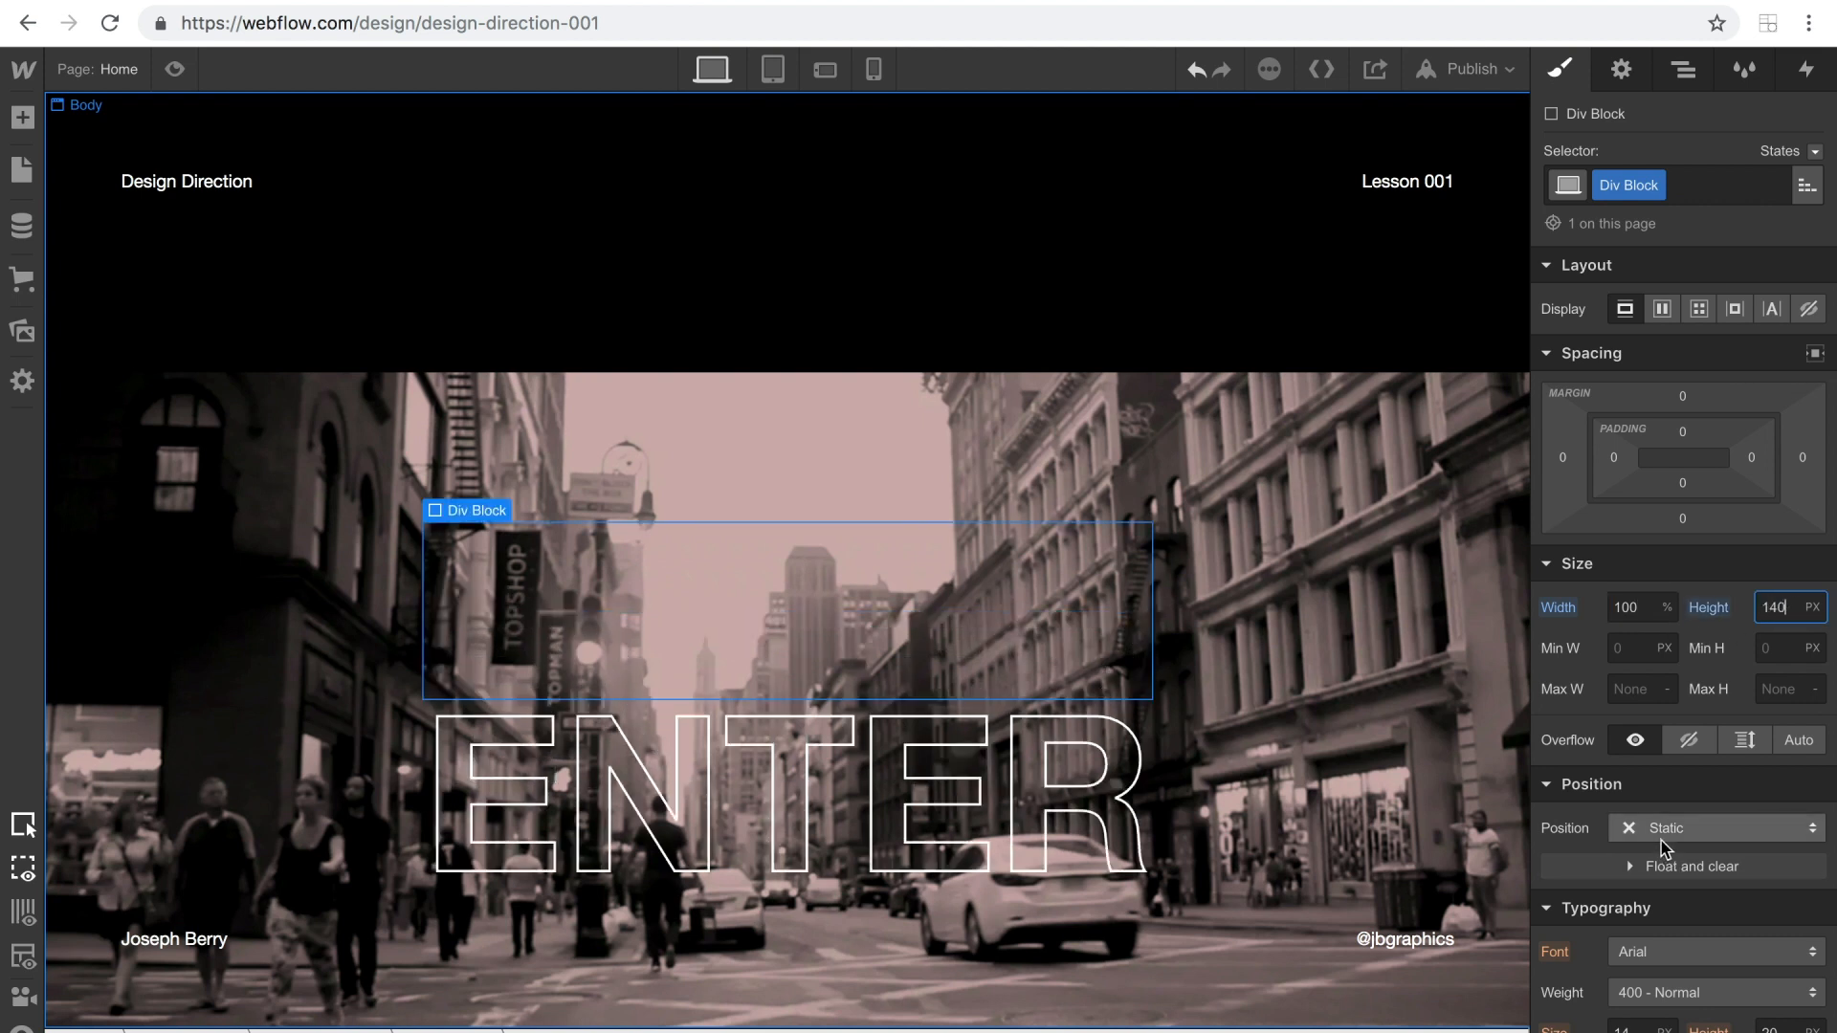
Give the Div Block absolute positioning and increase its height to 145 px.
left_click(1684, 828)
left_click(1647, 879)
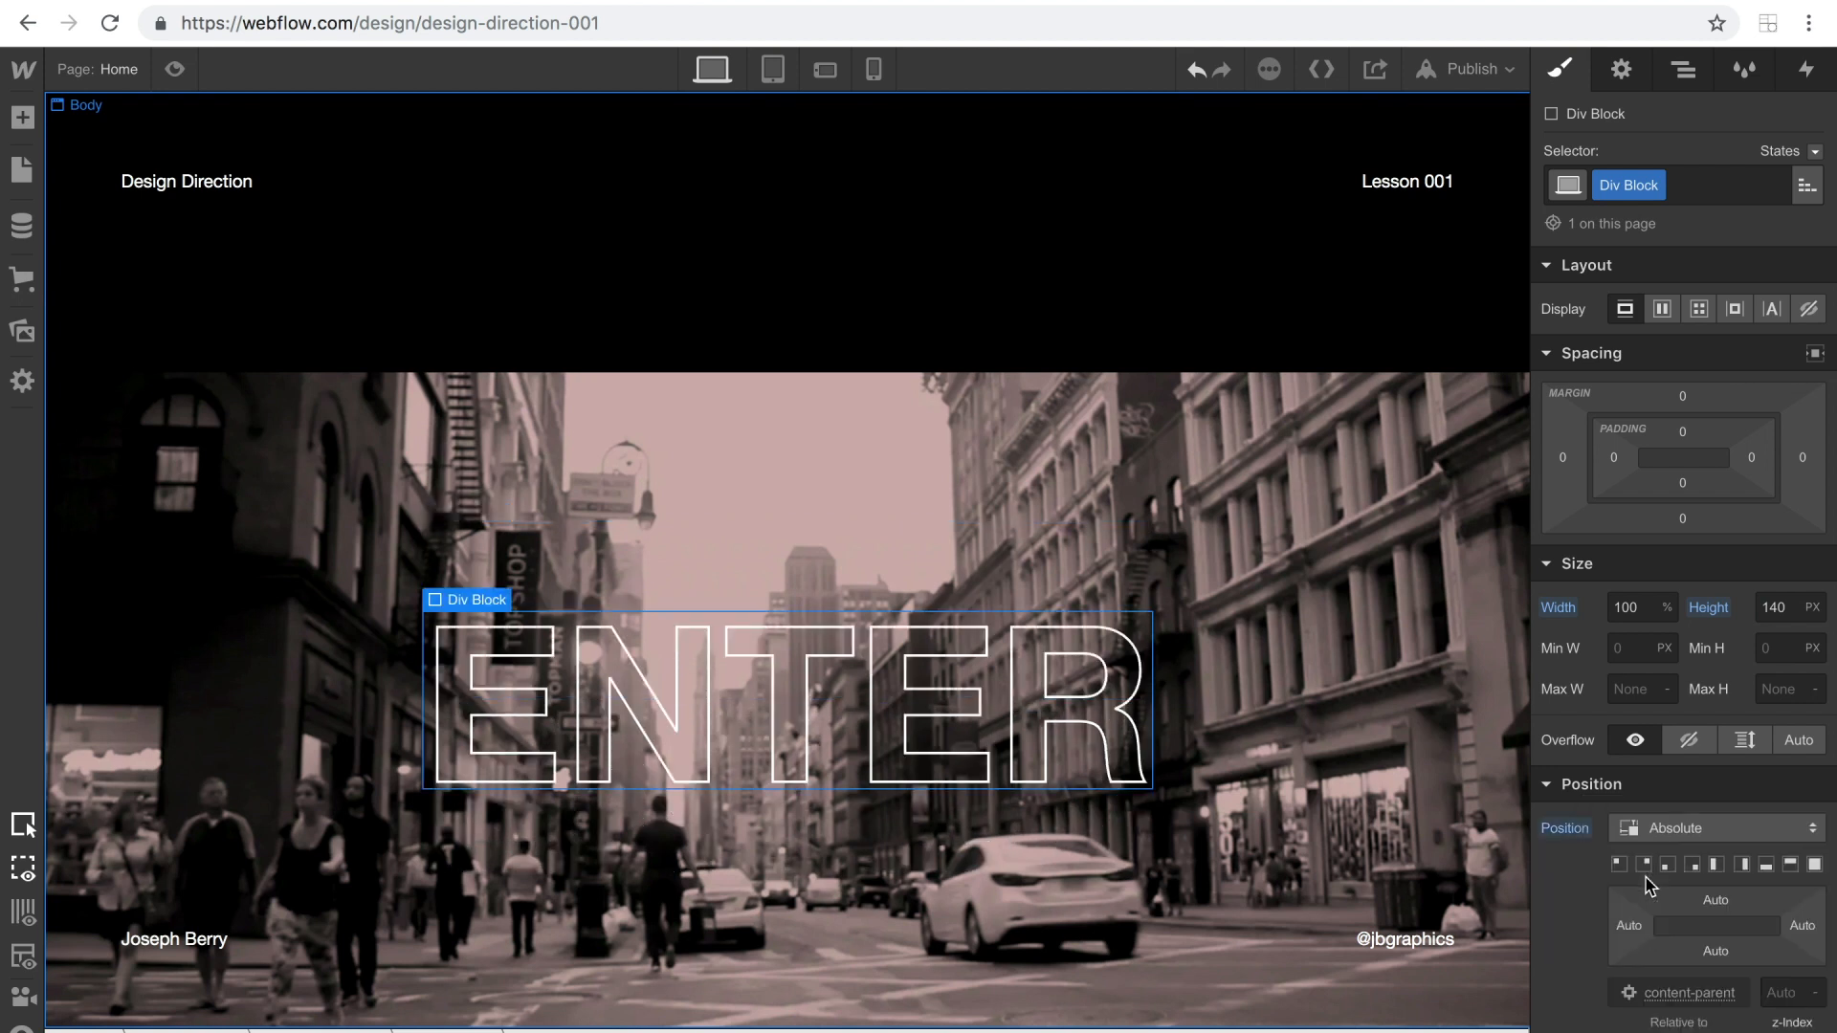
left_click(1792, 610)
key("Up")
key("Up")
key("Up")
key("Up")
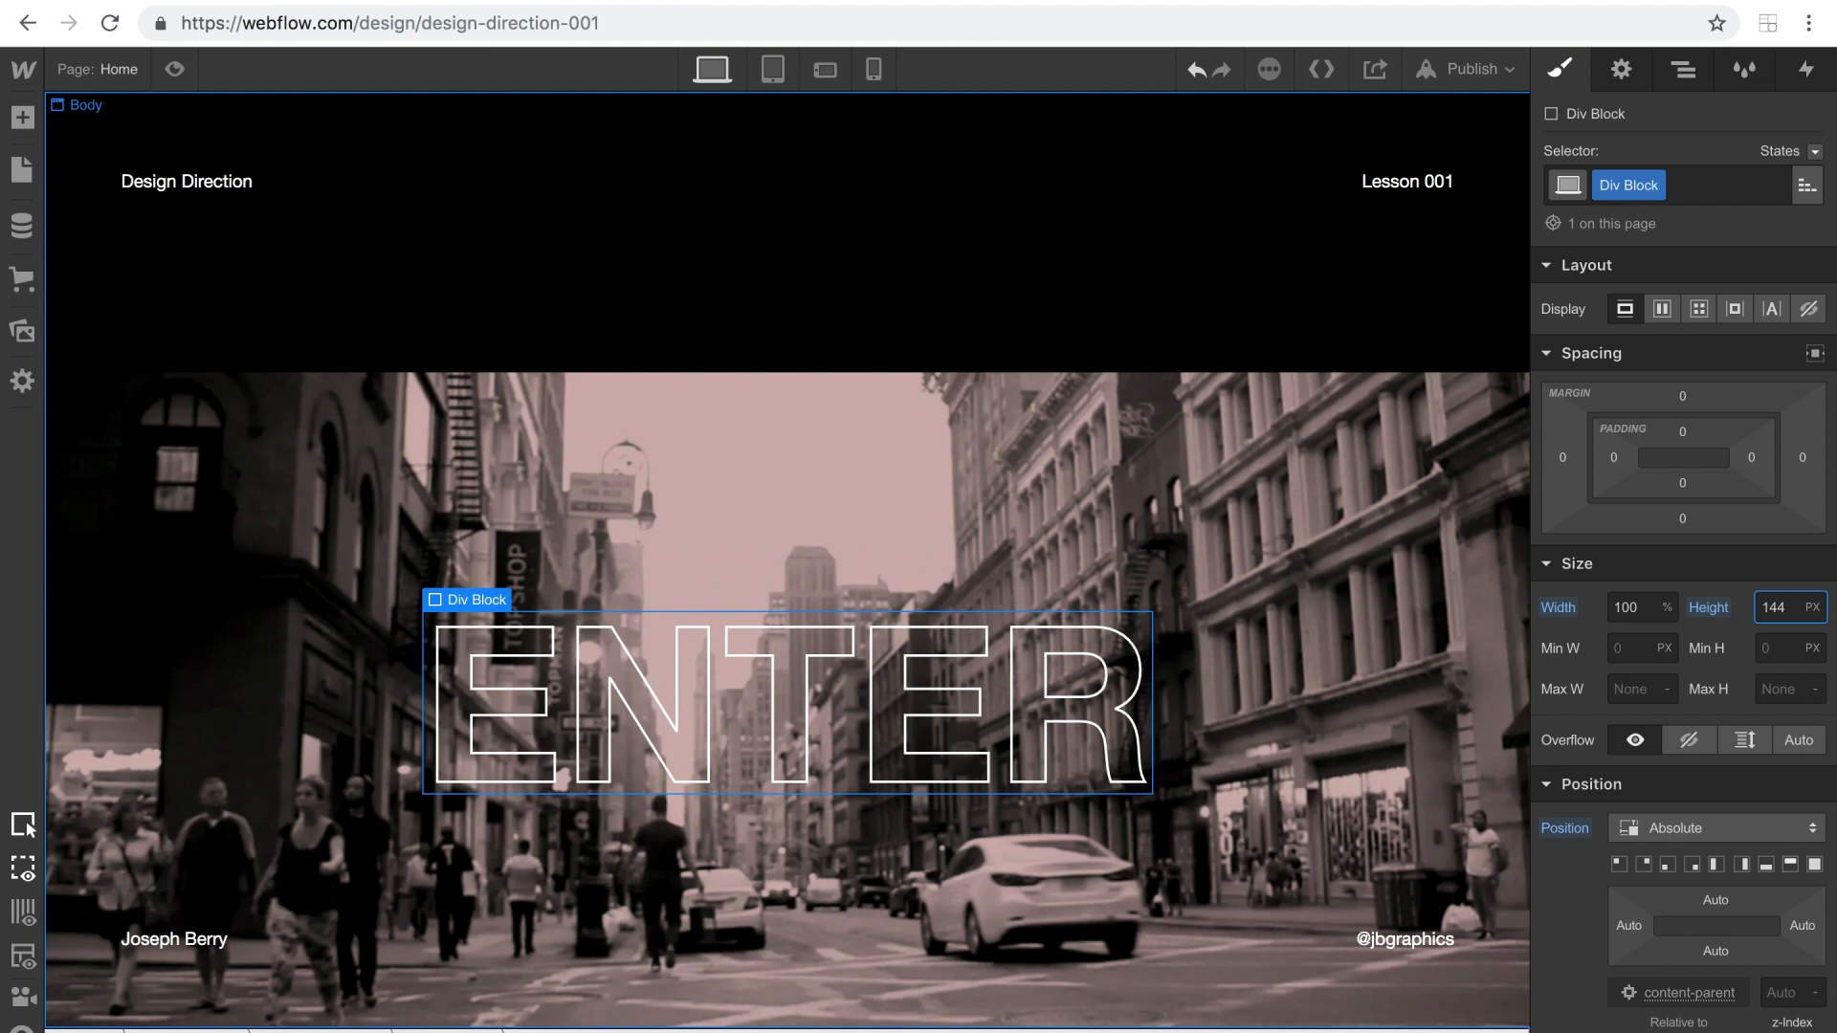
key("Up")
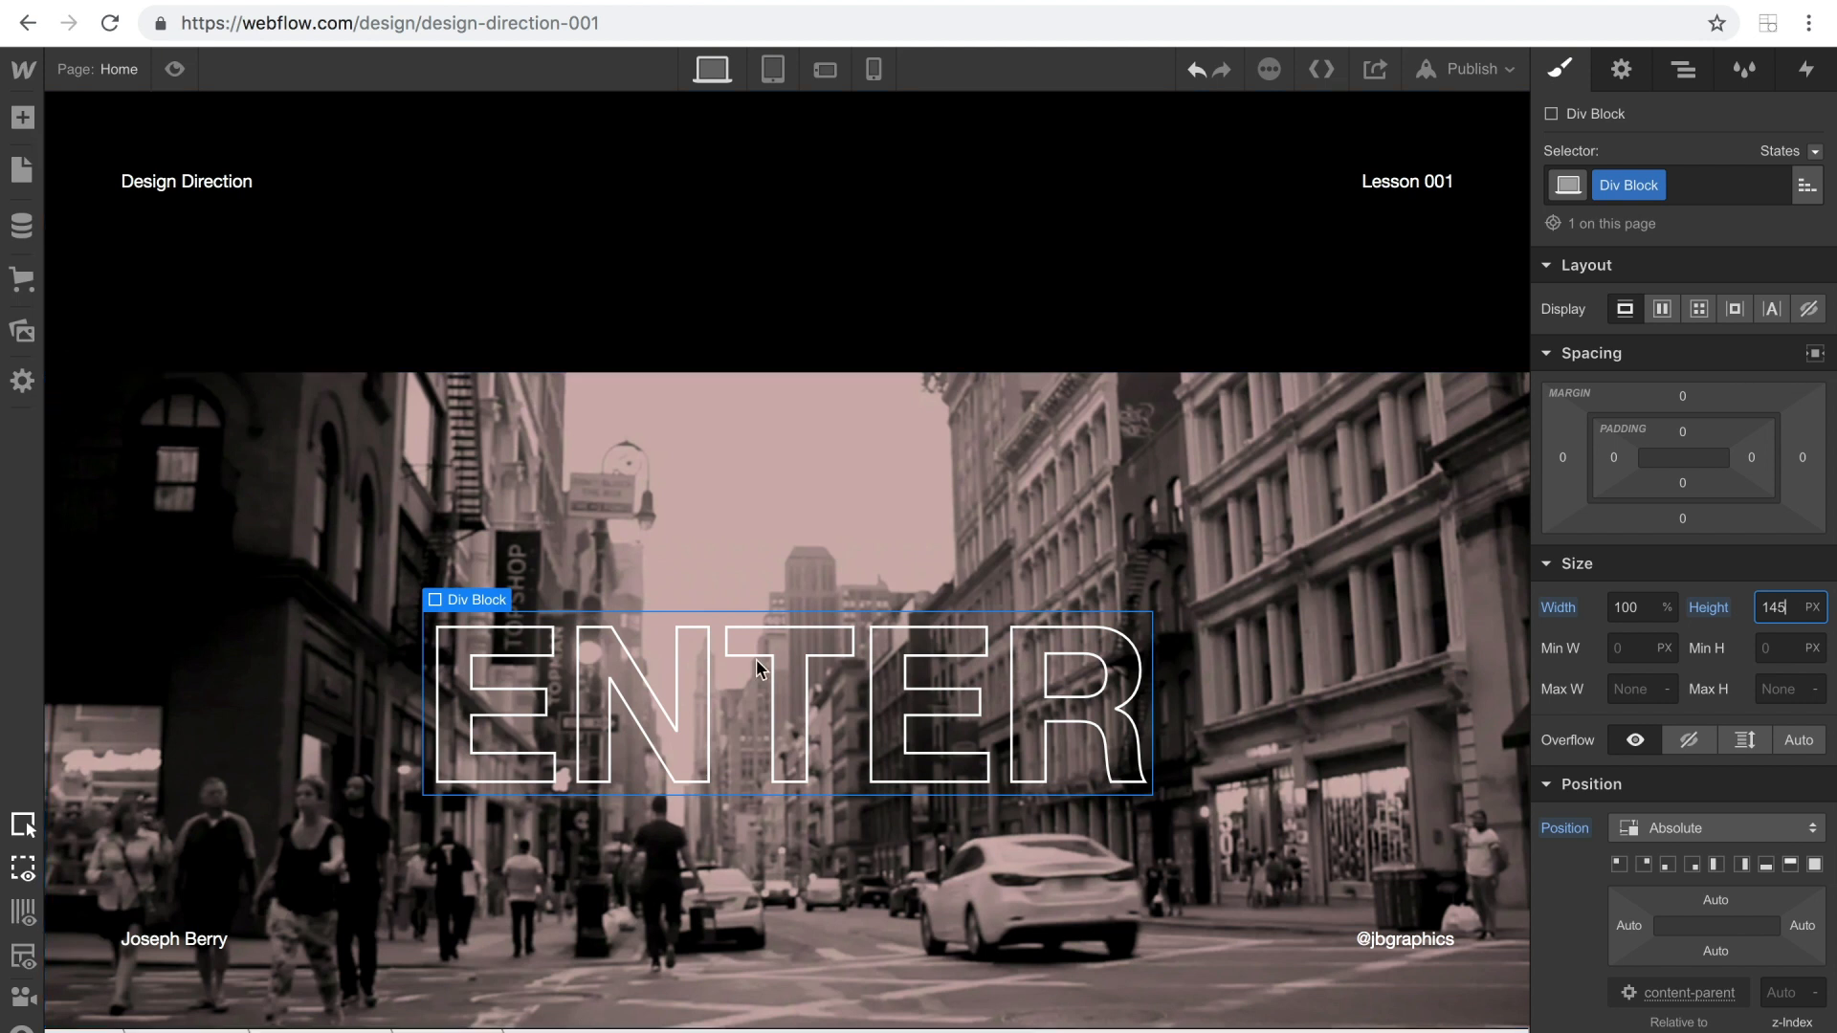
Set the Div Block's background colour to #ffdcdc.
scroll(1723, 769, "down", 10)
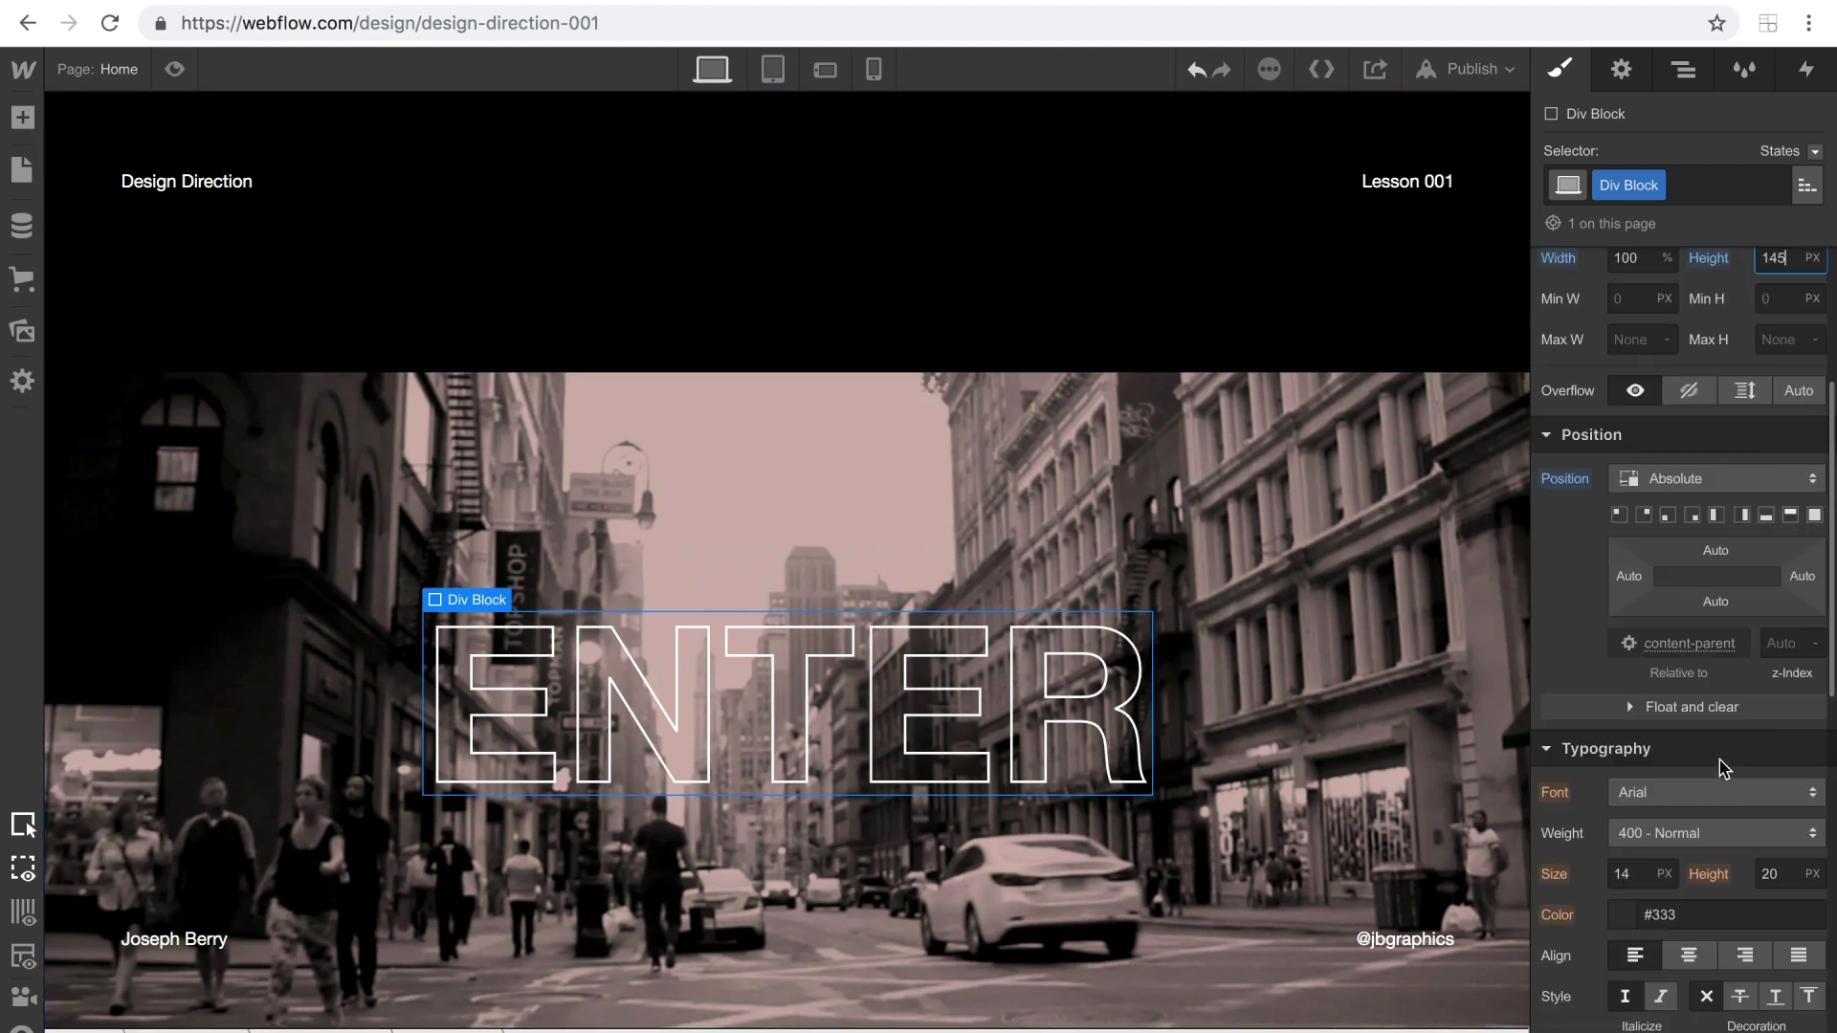
scroll(1644, 633, "down", 4)
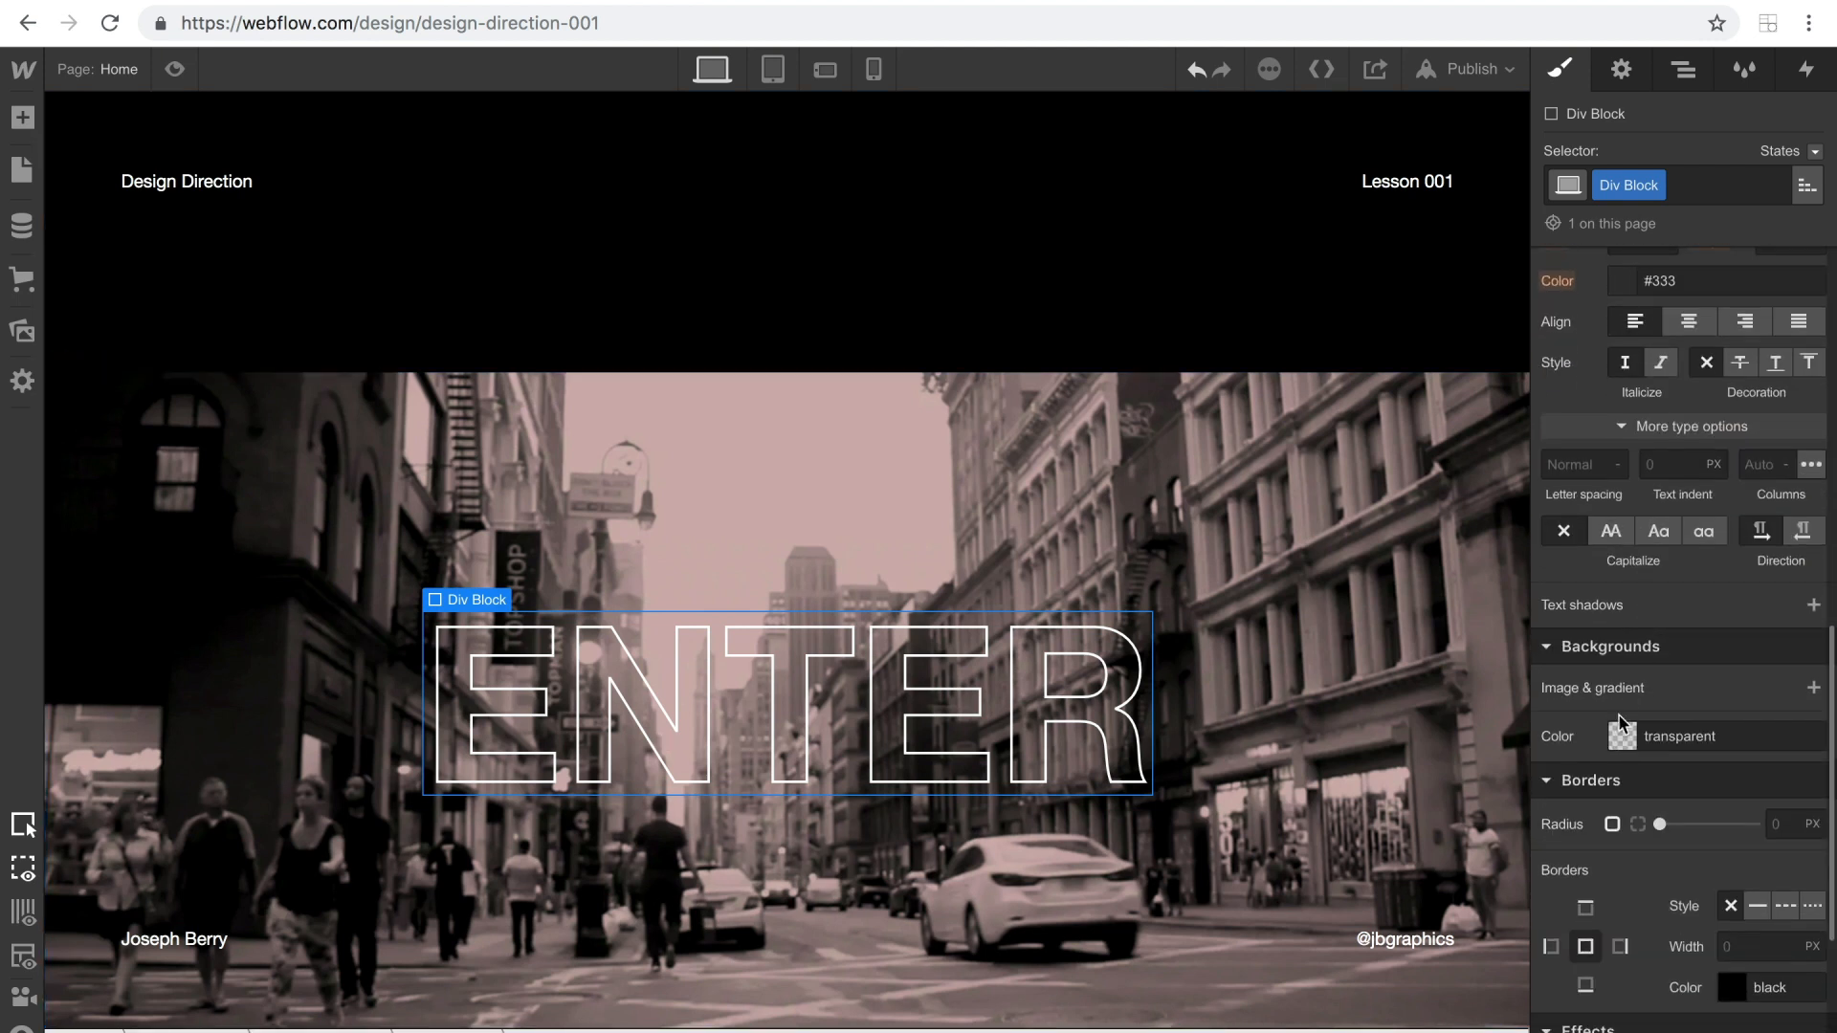
left_click(1615, 730)
type("ffdcdc")
key("Return")
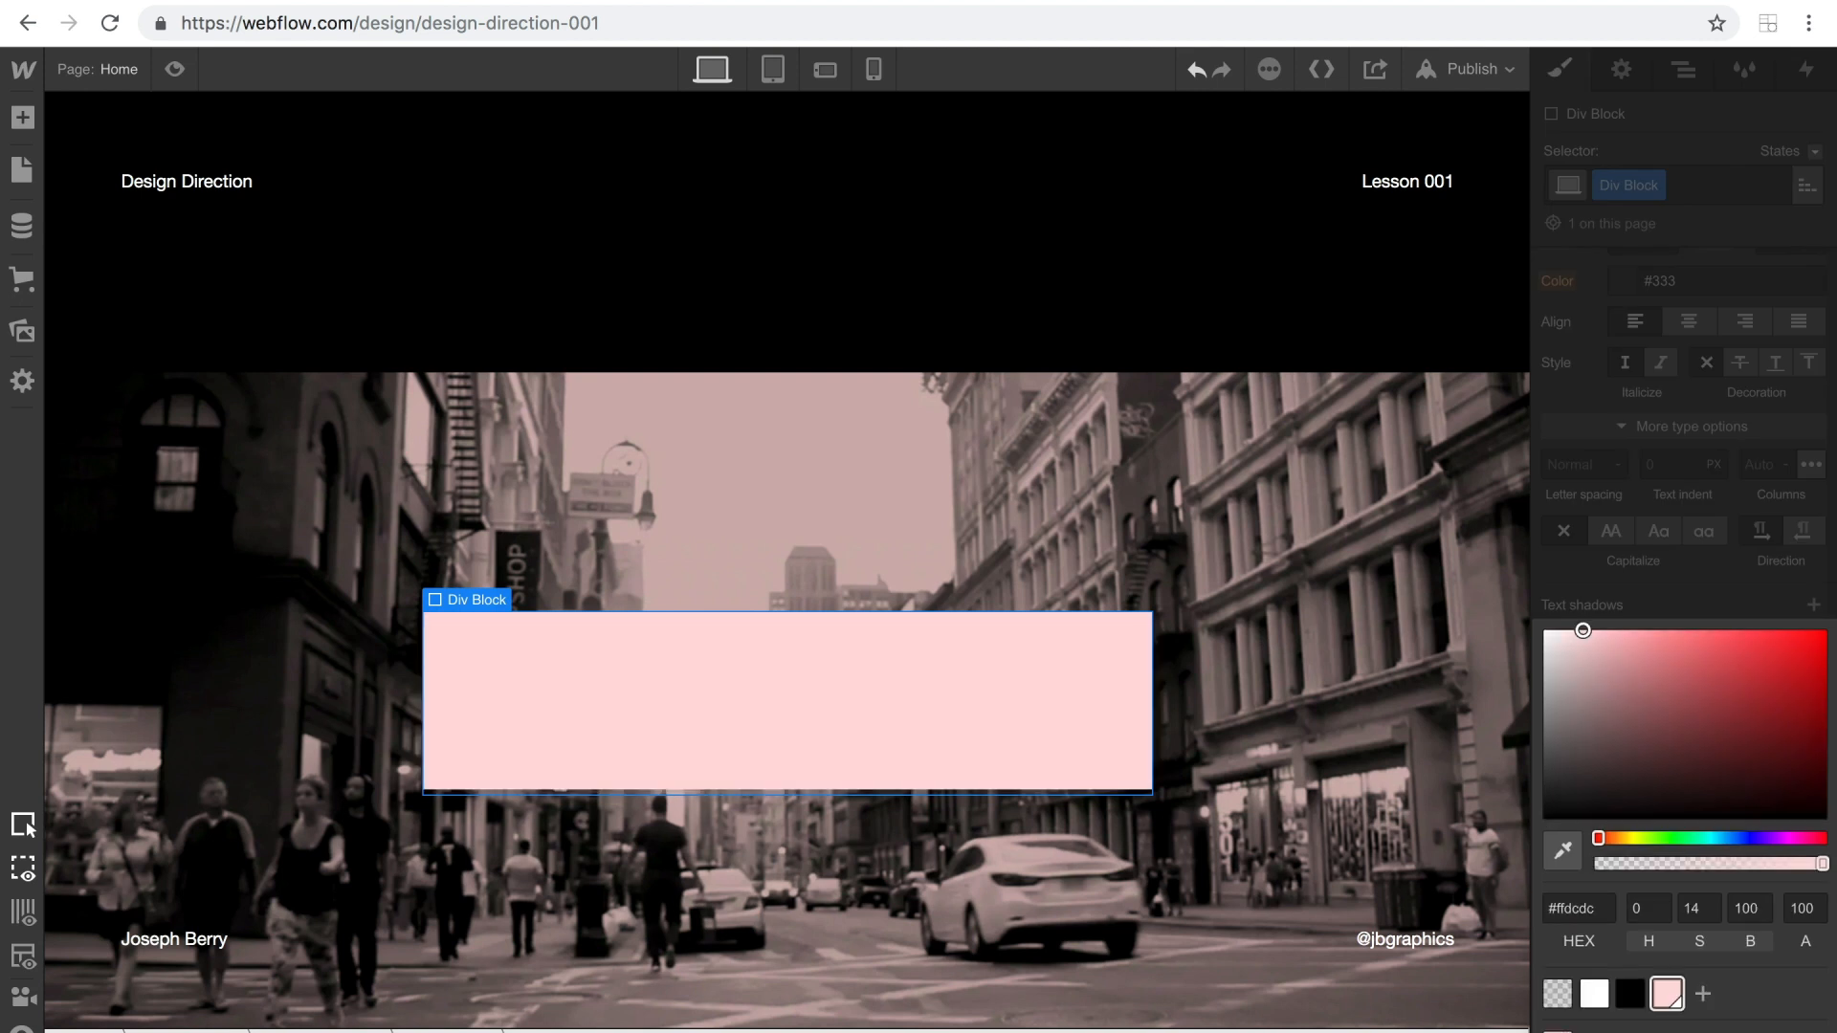
left_click(1094, 513)
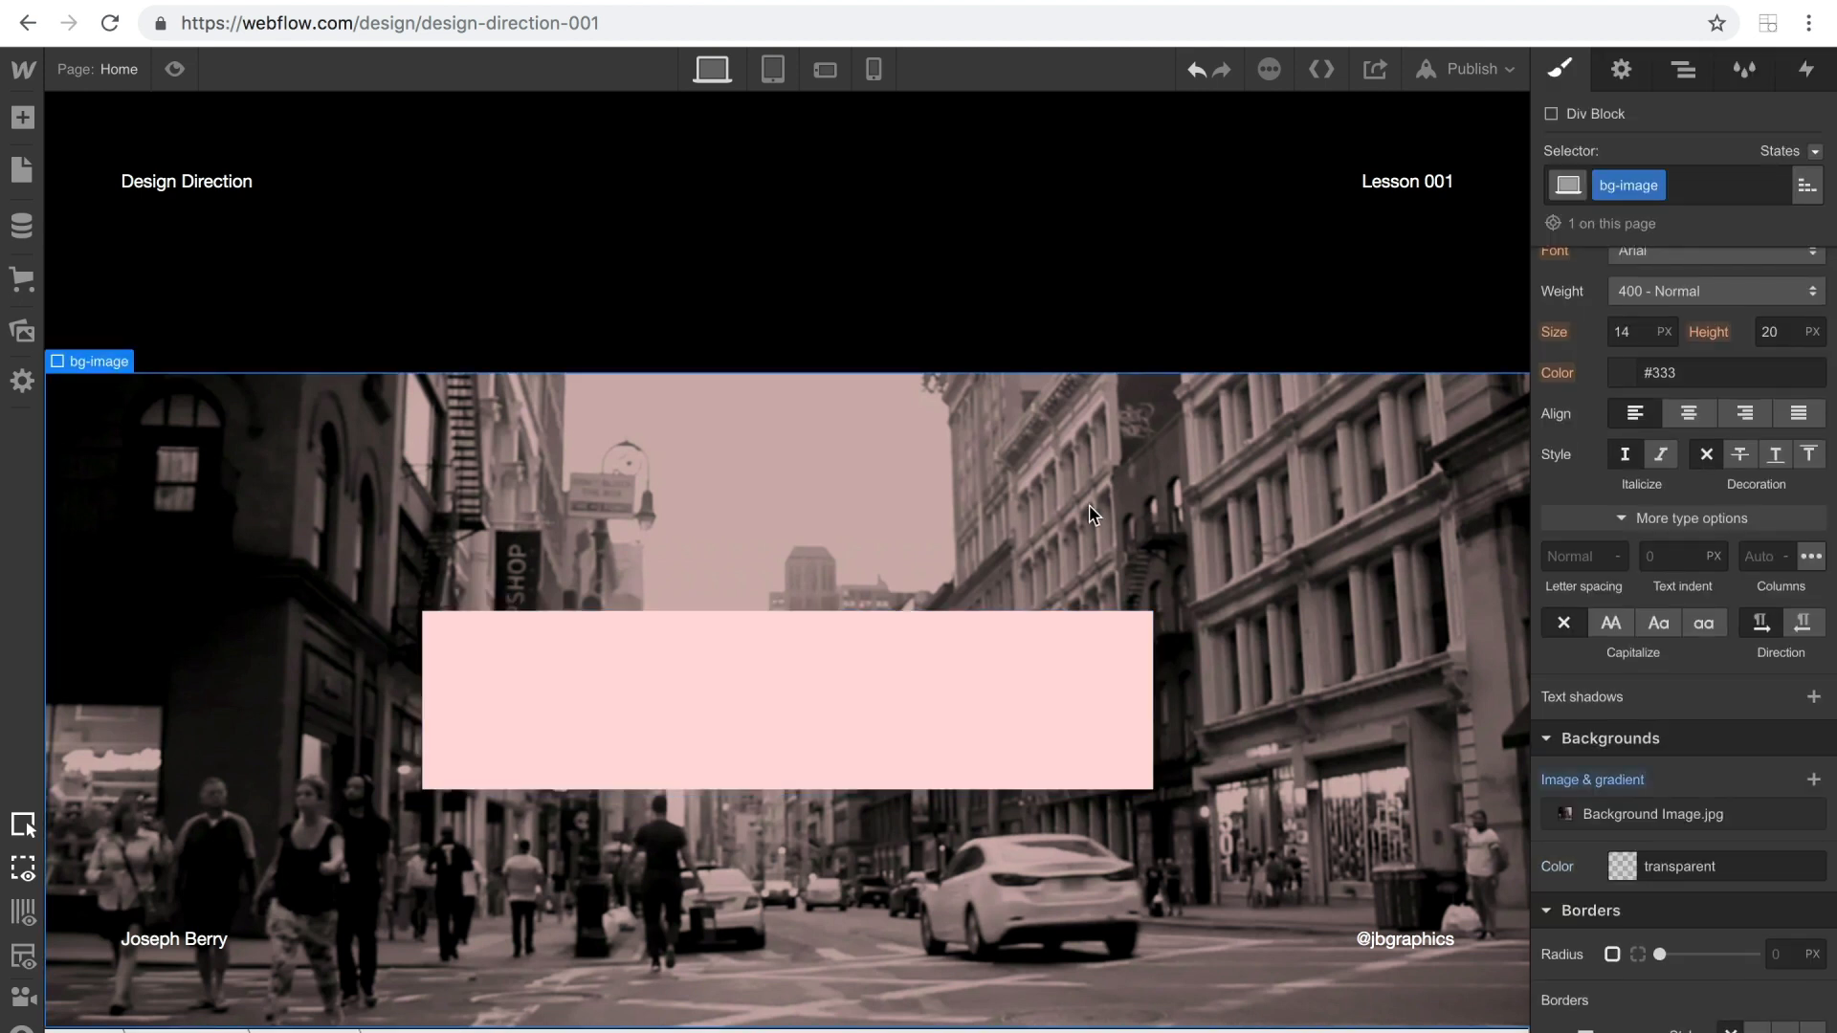
Preview the page, then set the pink Div Block's z-index to 999.
left_click(175, 69)
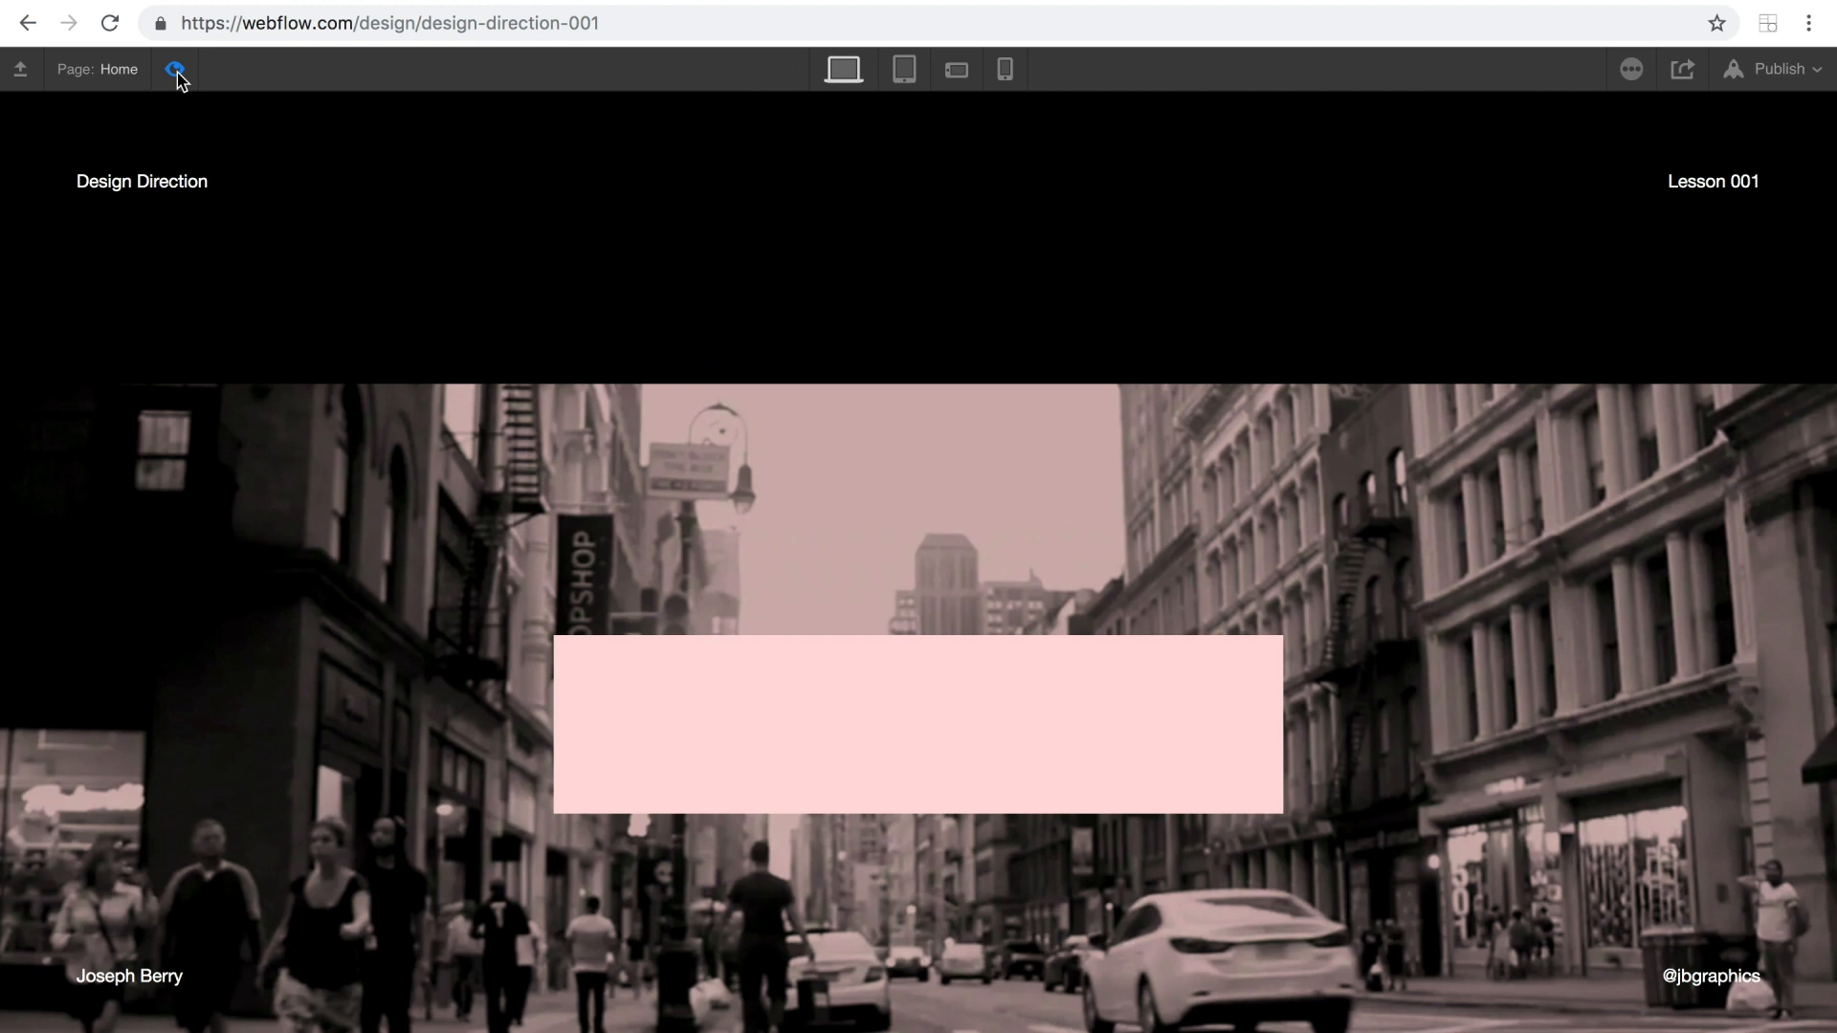
left_click(174, 69)
left_click(938, 677)
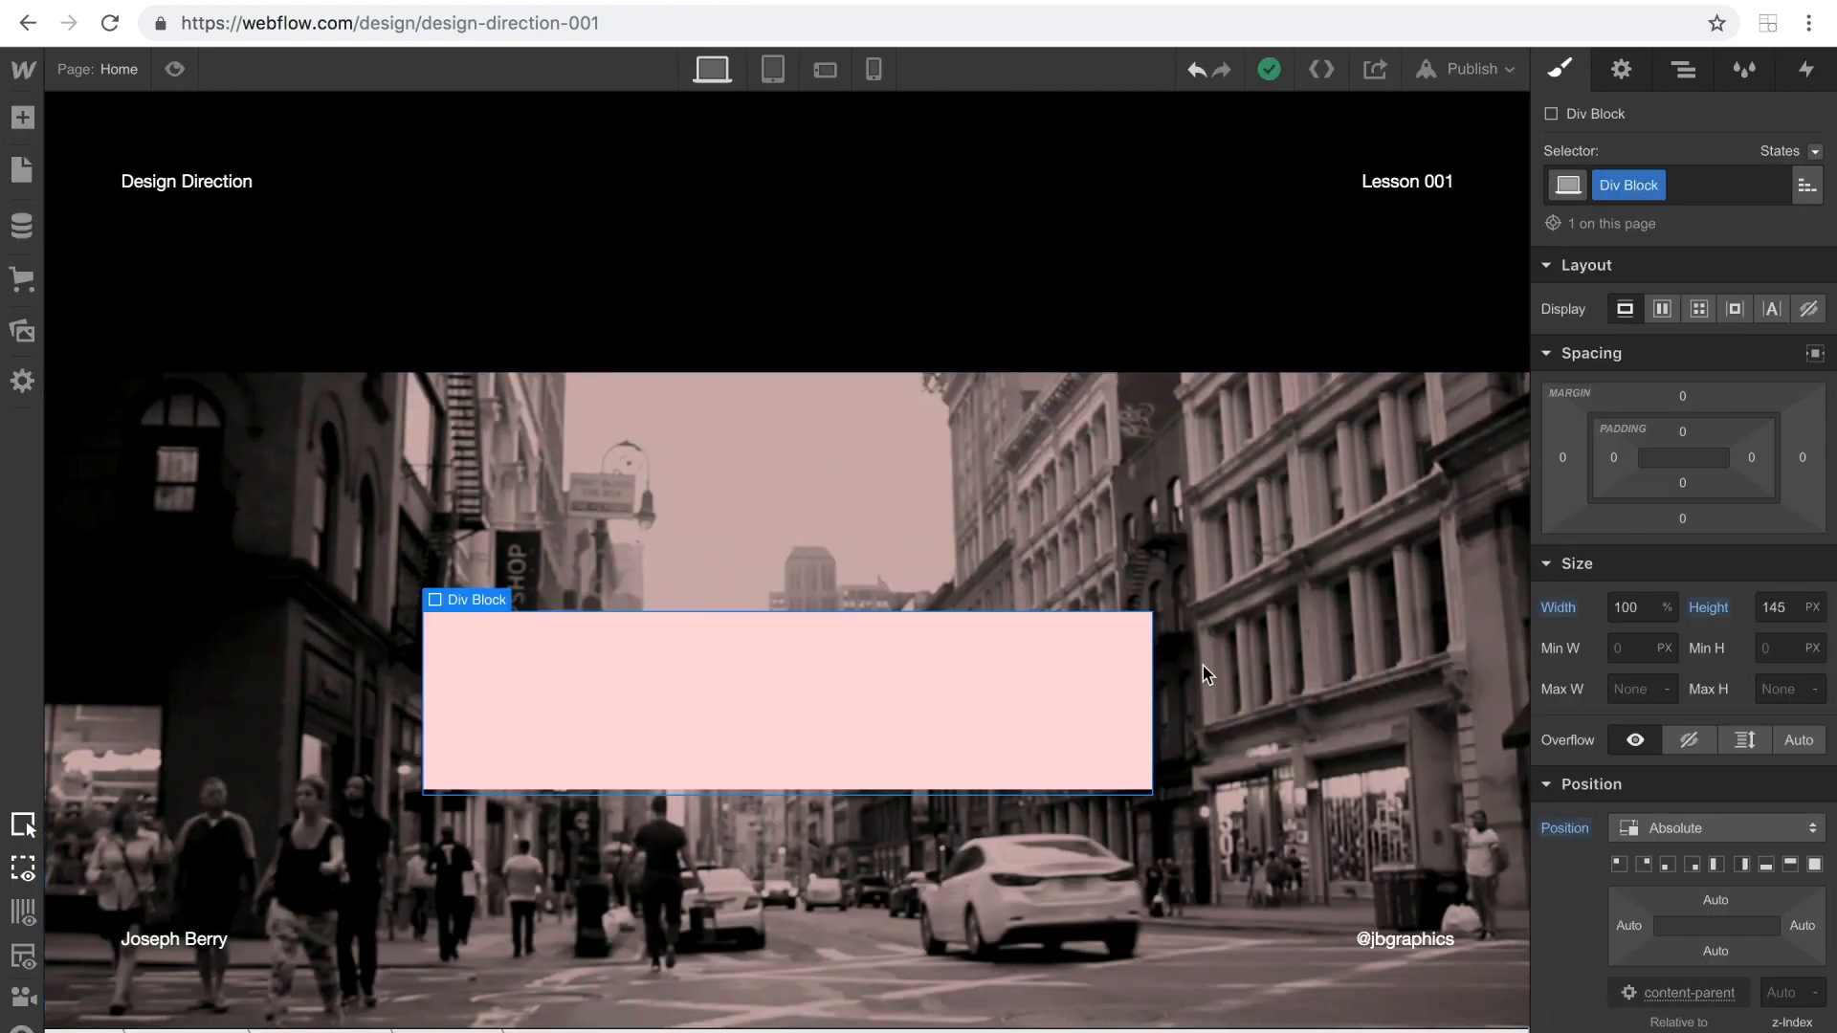
scroll(1722, 670, "down", 3)
left_click(1784, 796)
type("999")
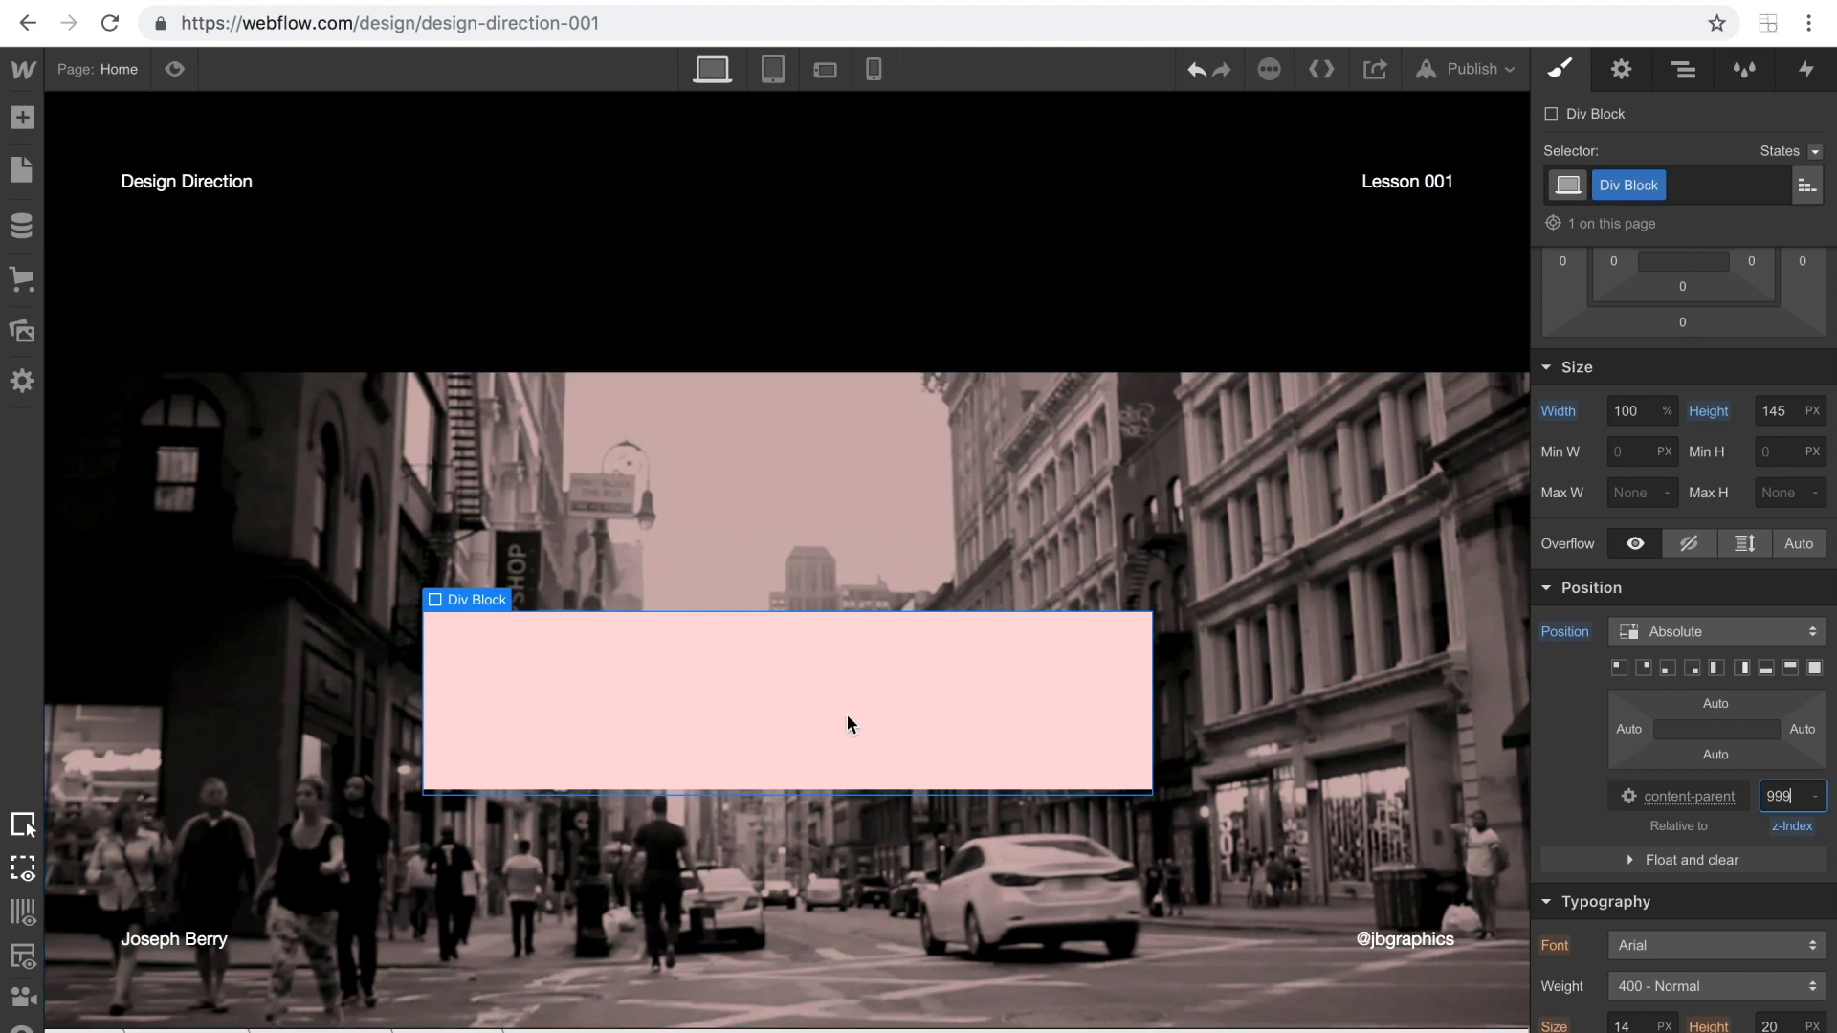
Rename the pink Div Block's class to overlay-text.
left_click(1655, 184)
left_click(1638, 221)
key("BackSpace")
type("overl")
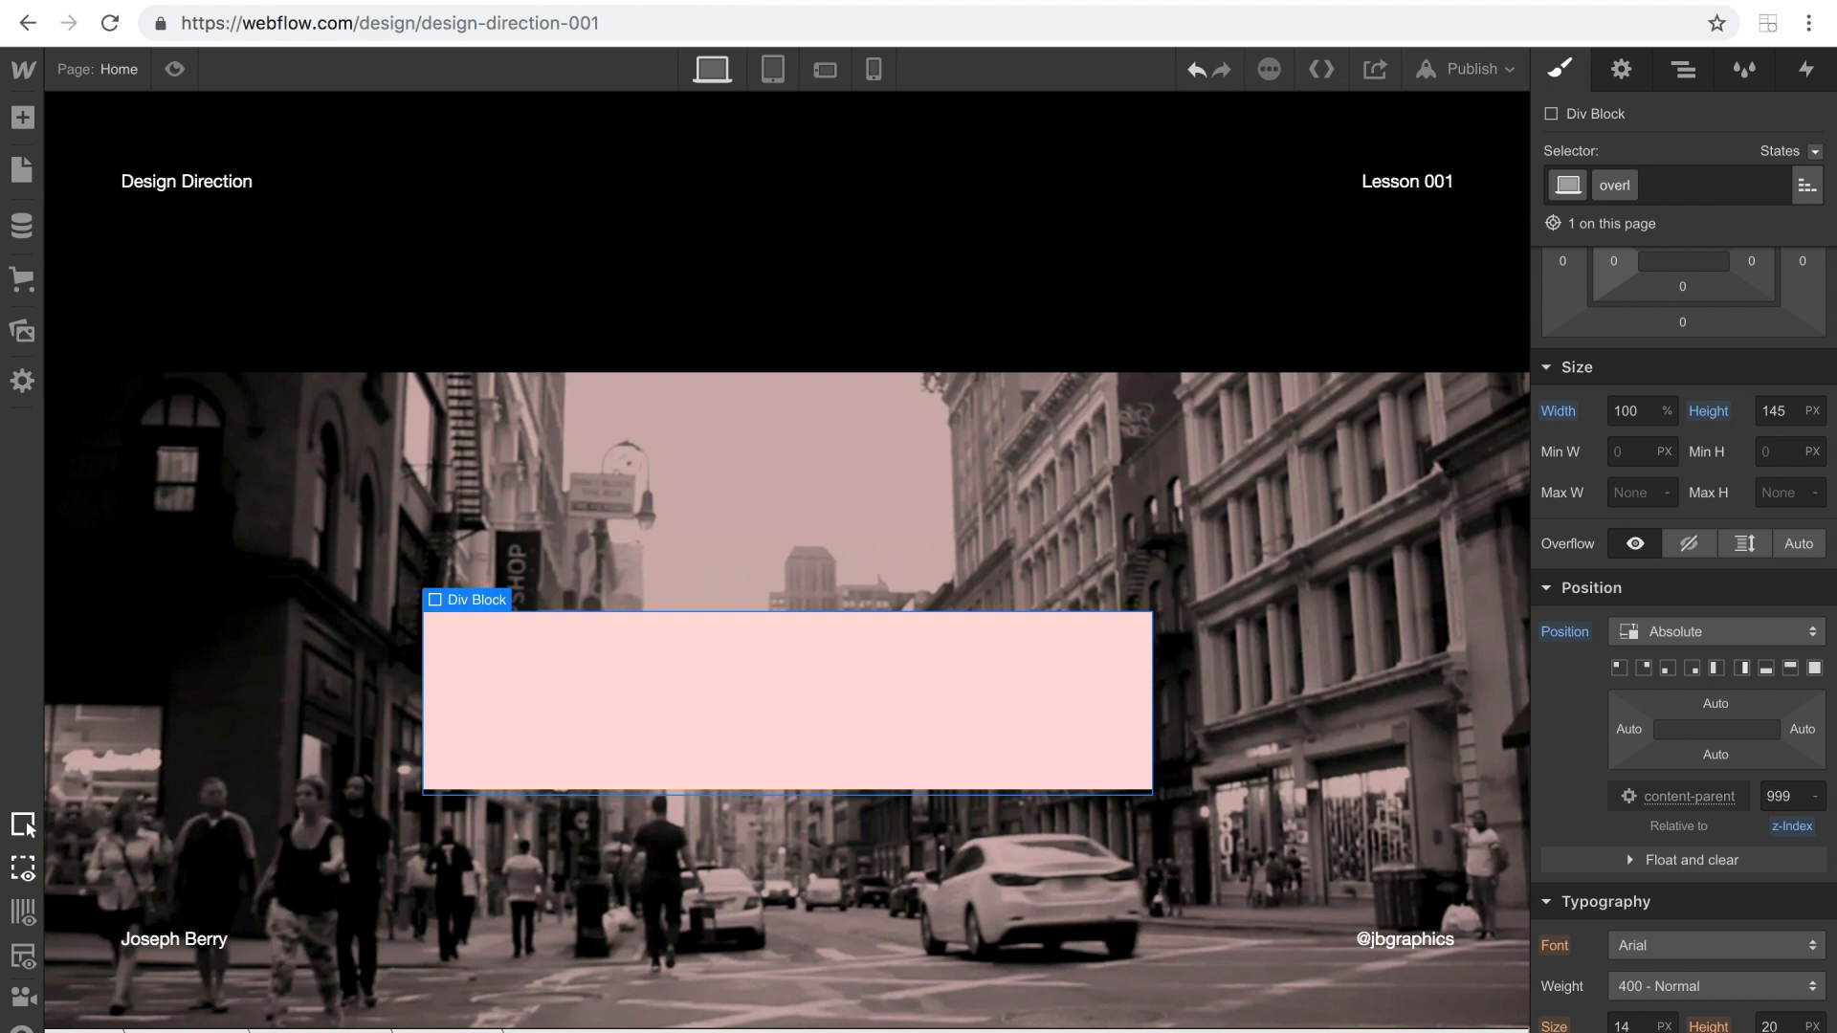
type("ay-text")
key("Return")
scroll(1757, 485, "up", 1)
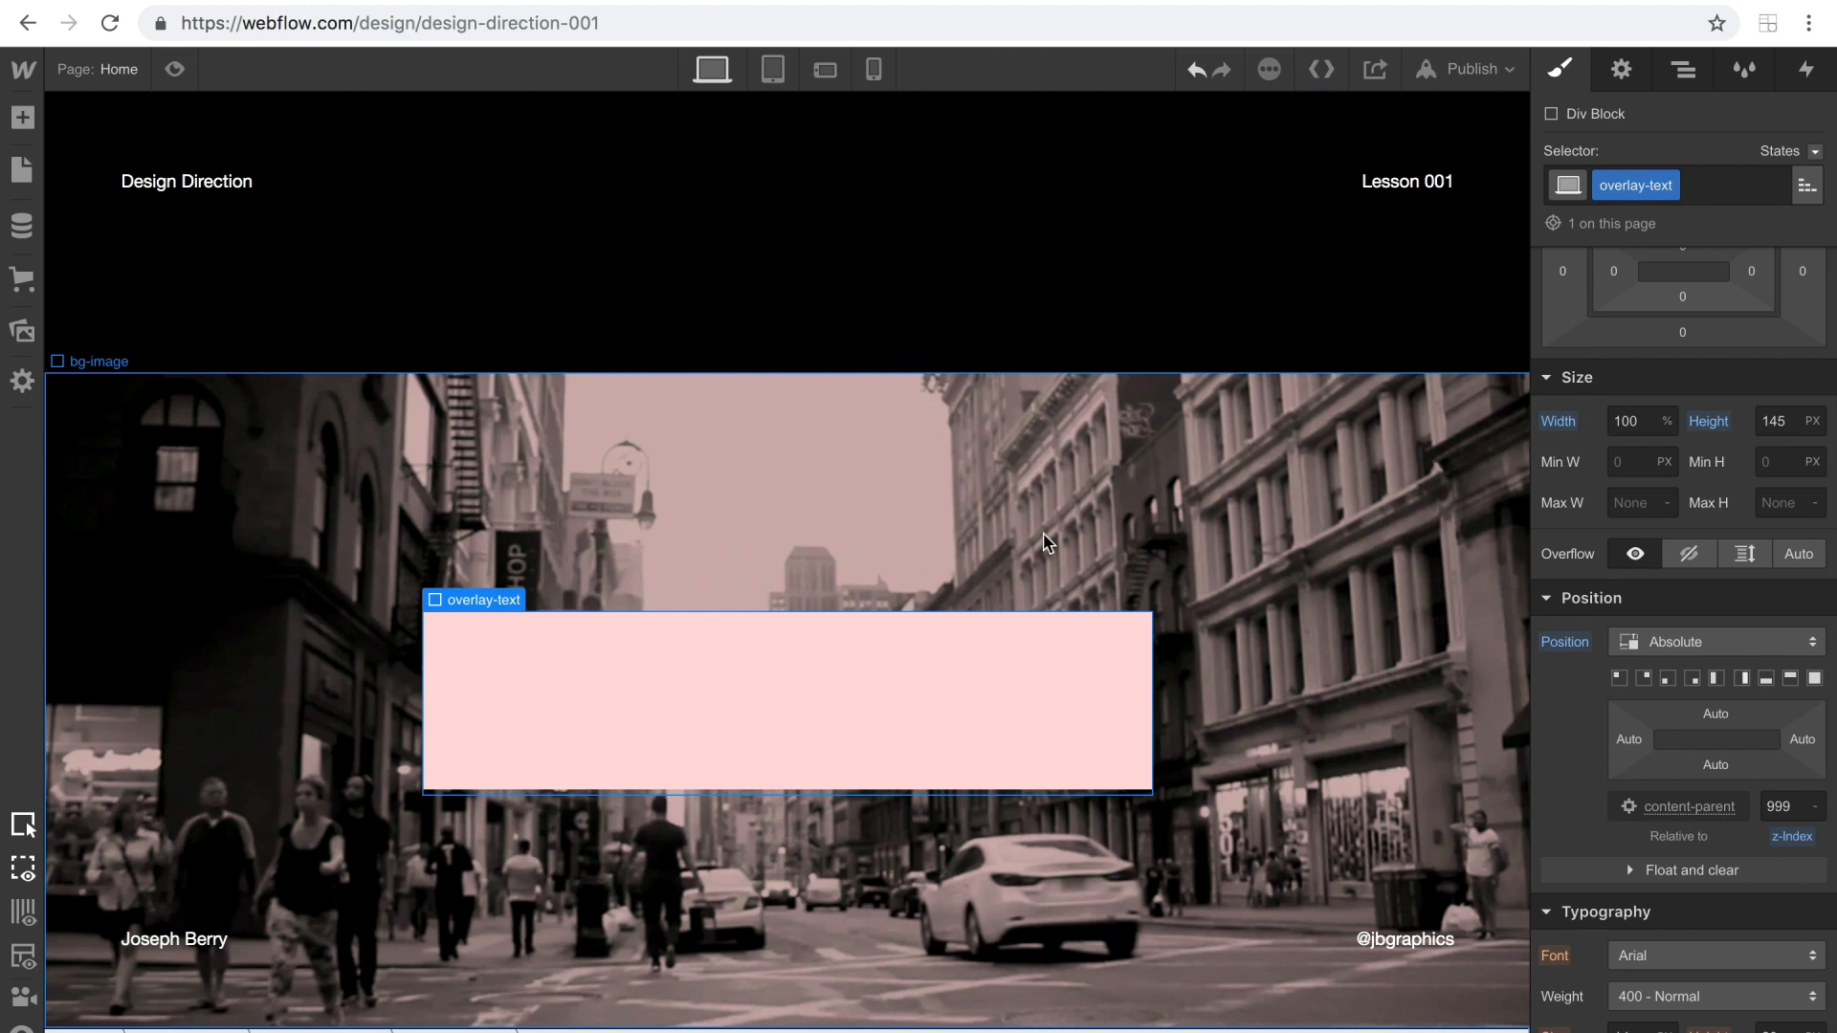
Add a Link Block inside content-parent and nest overlay-text and the hero-1 heading within it.
left_click(1681, 71)
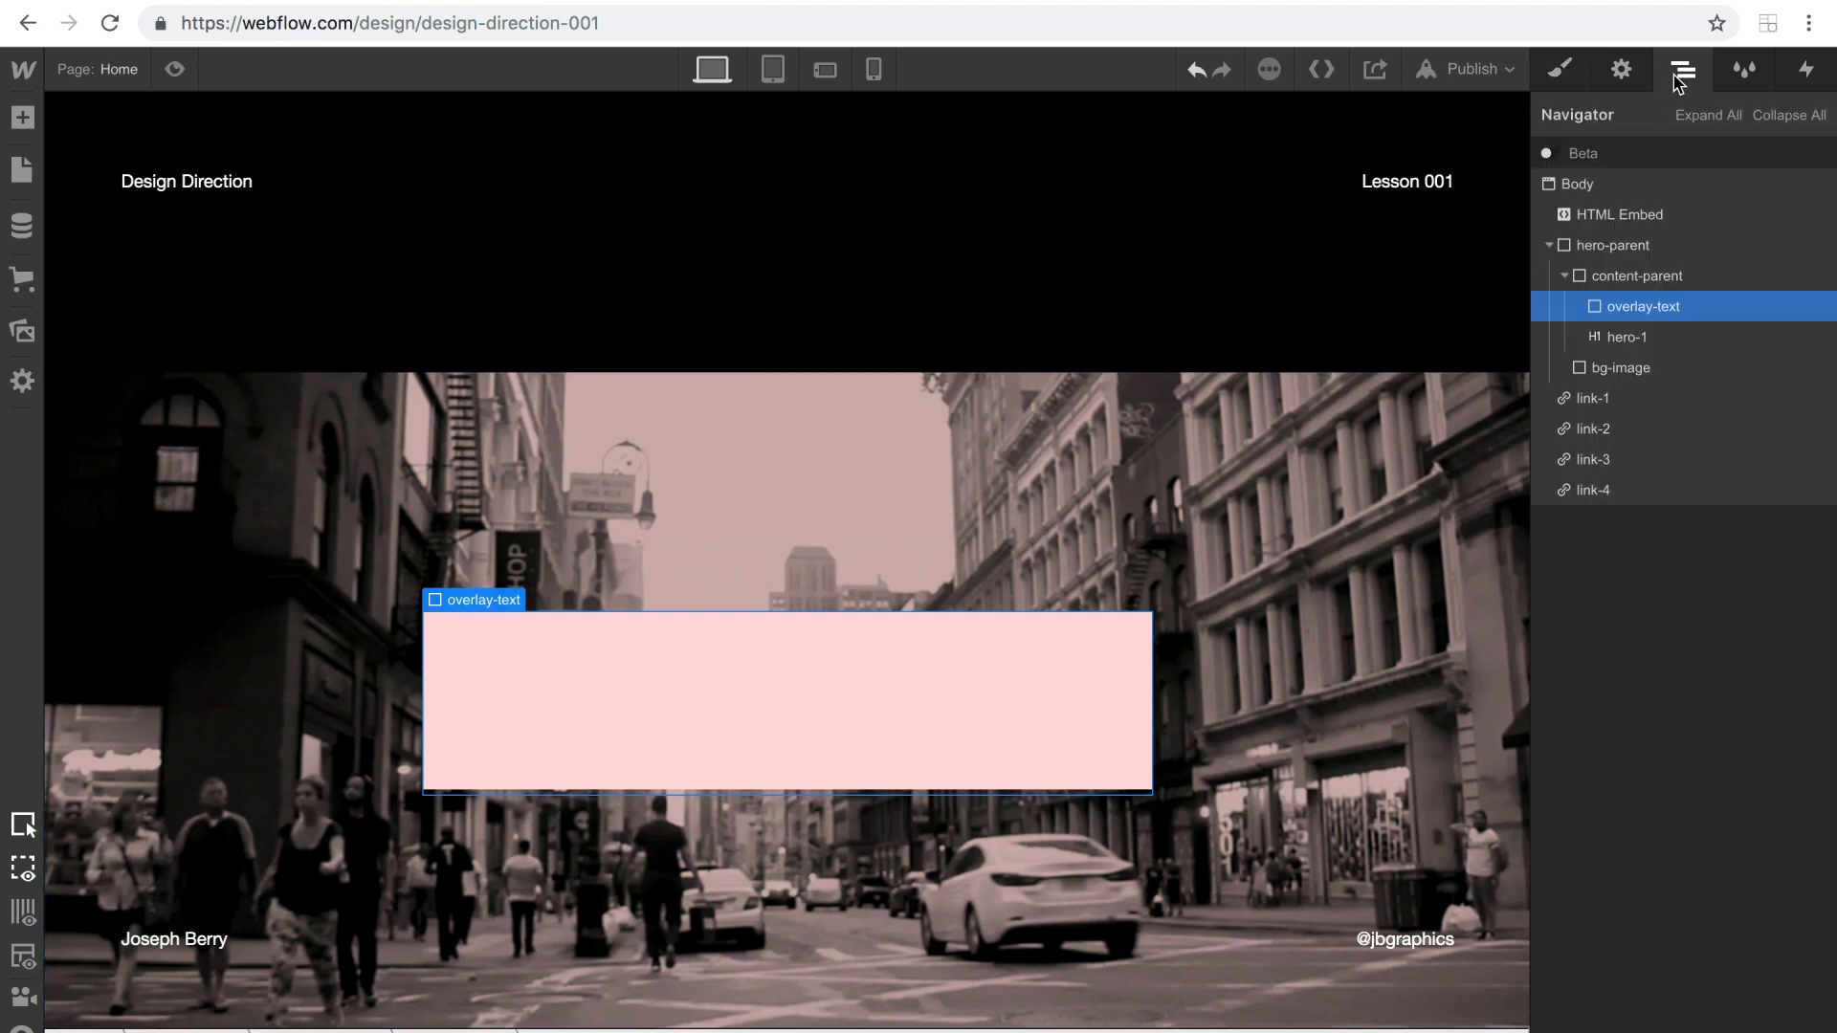
left_click(1566, 276)
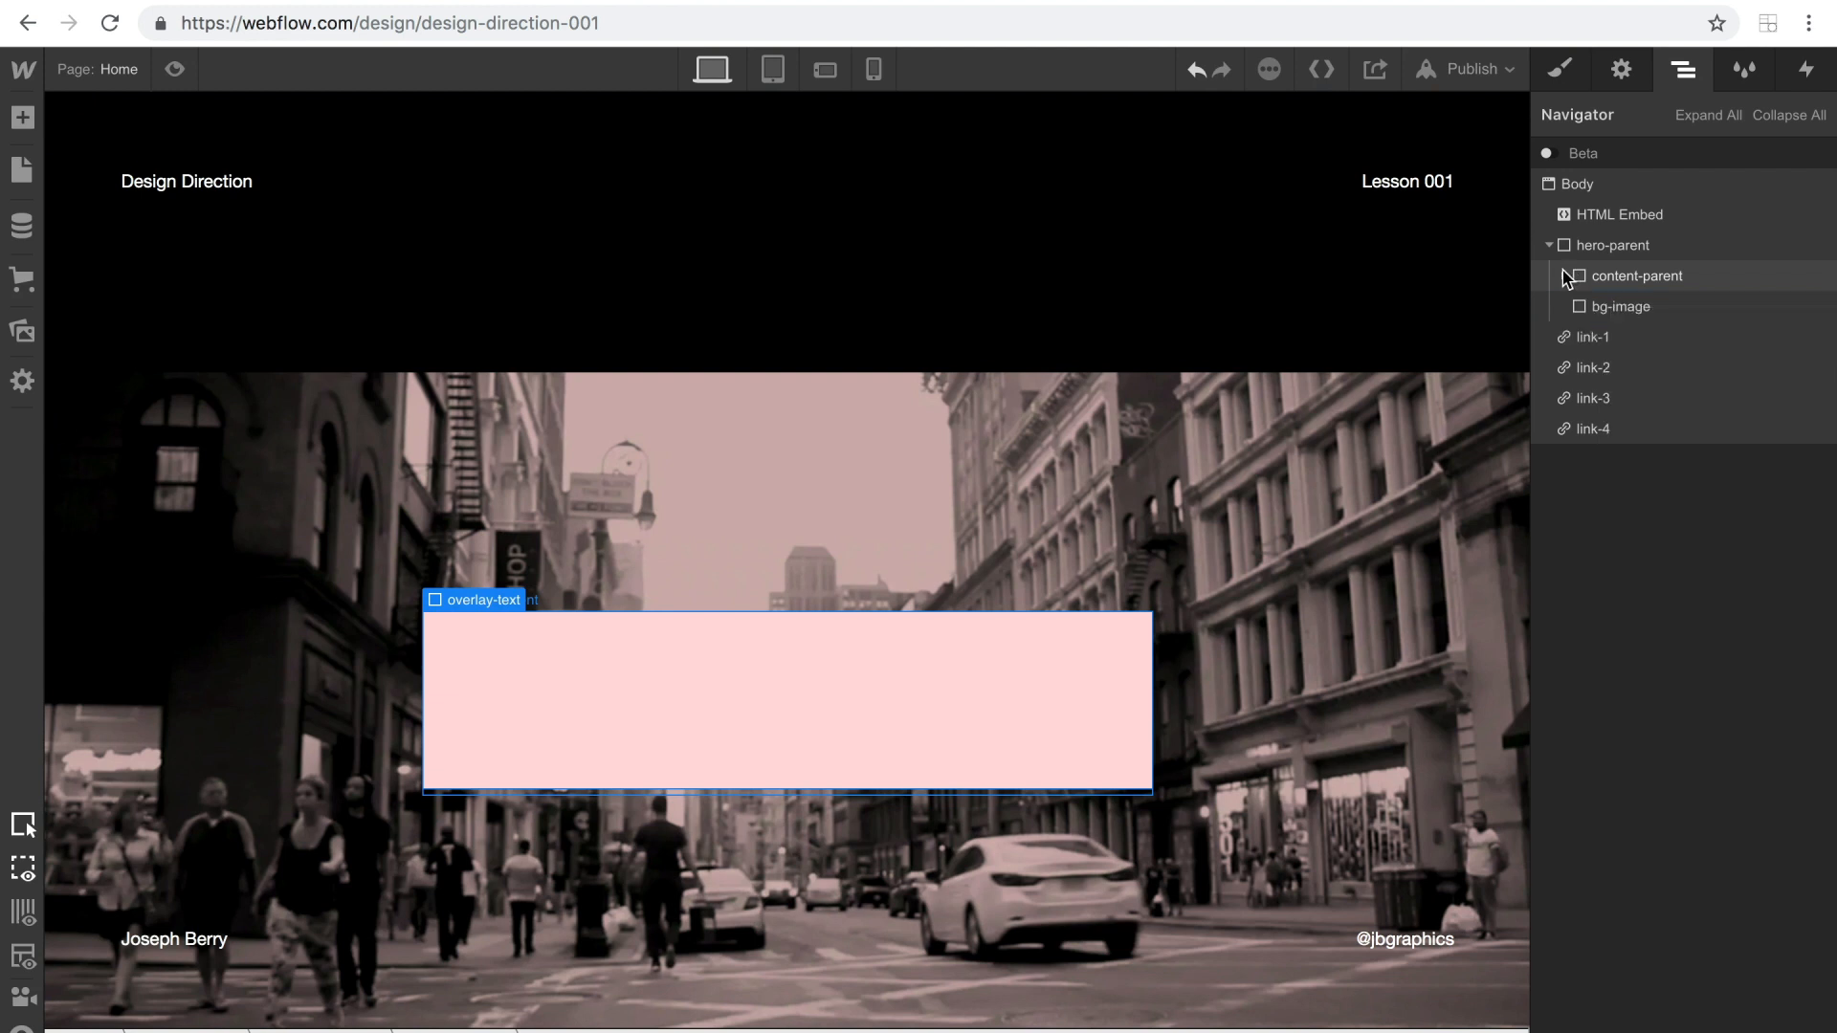
left_click(1639, 285)
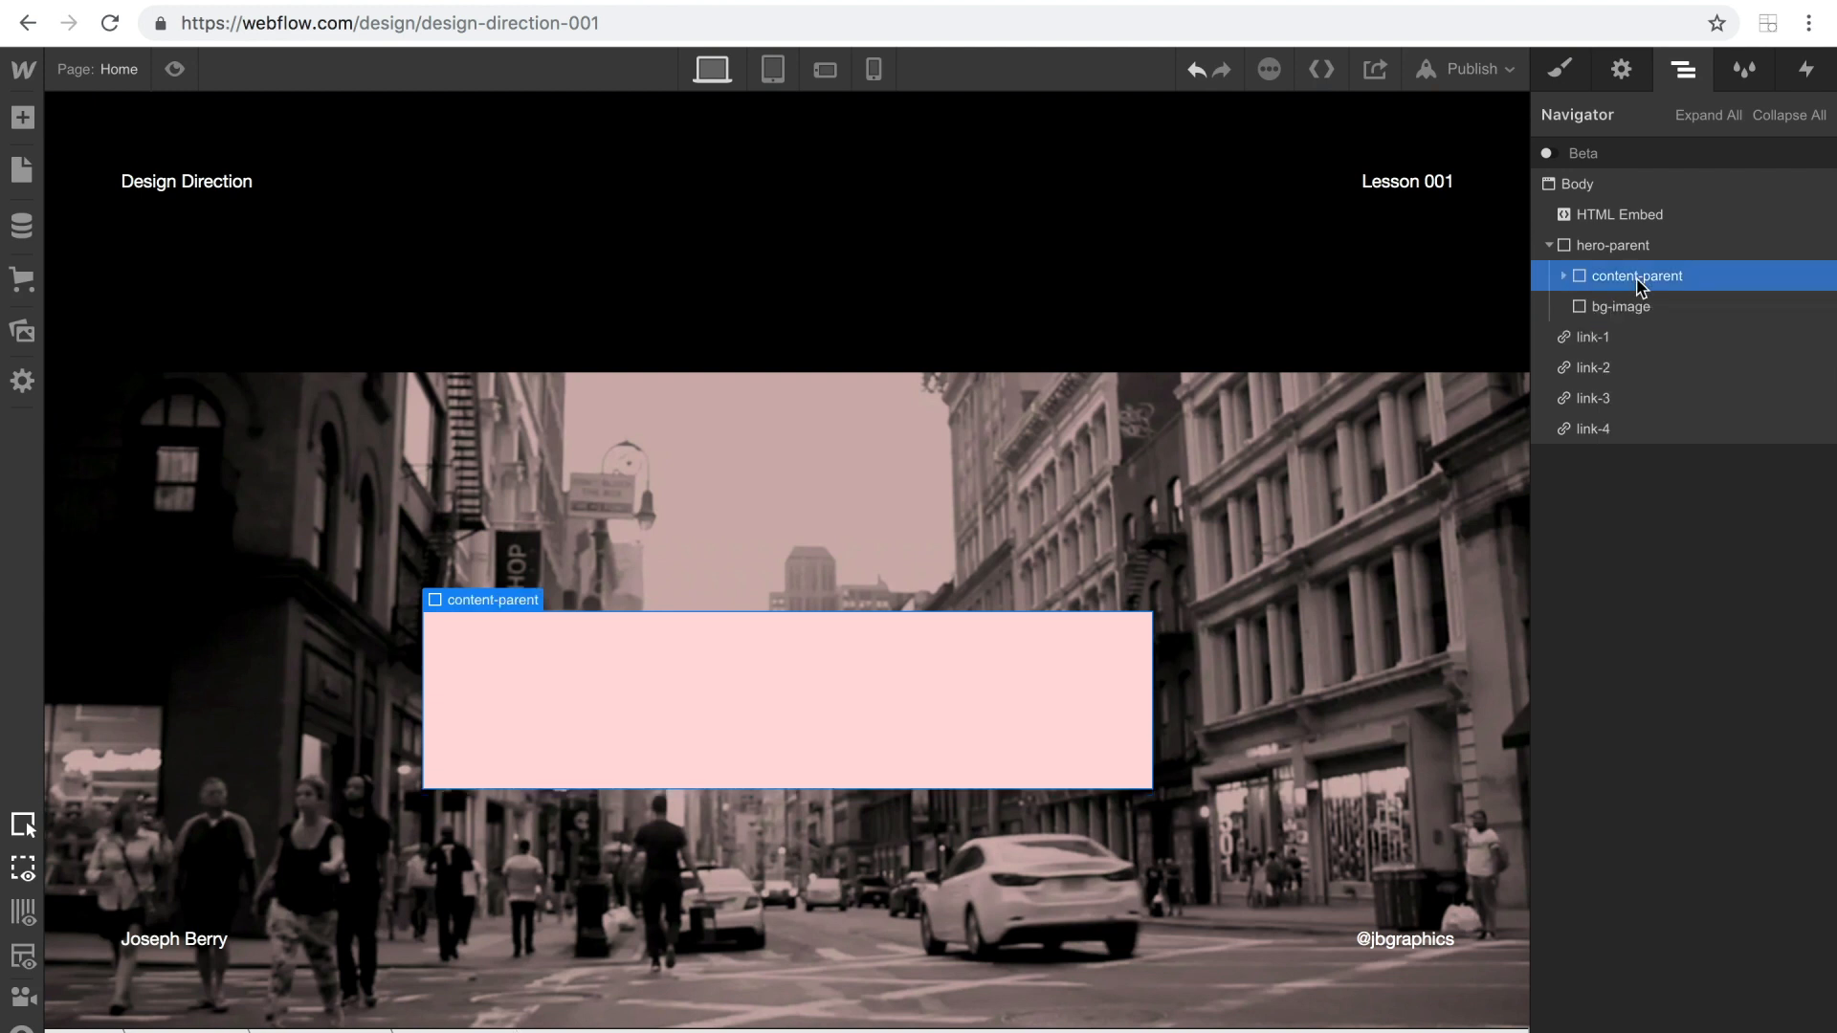
left_click(1564, 277)
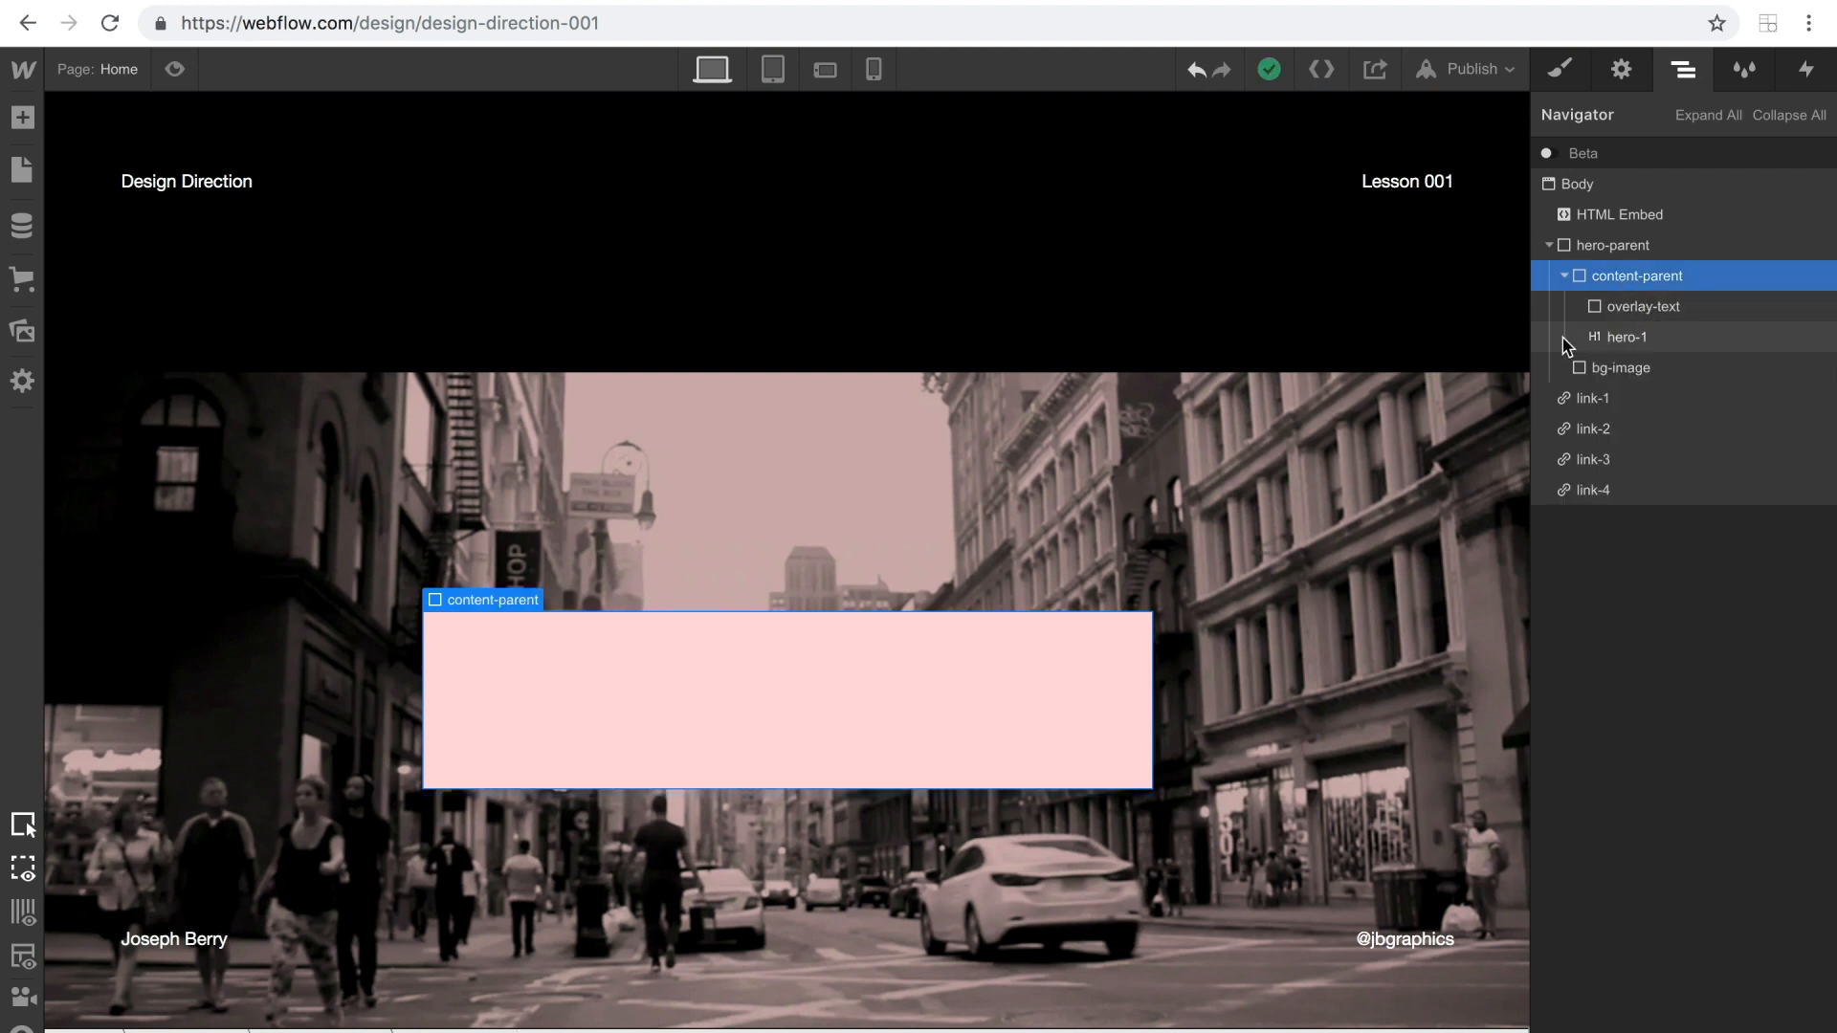
left_click(1562, 277)
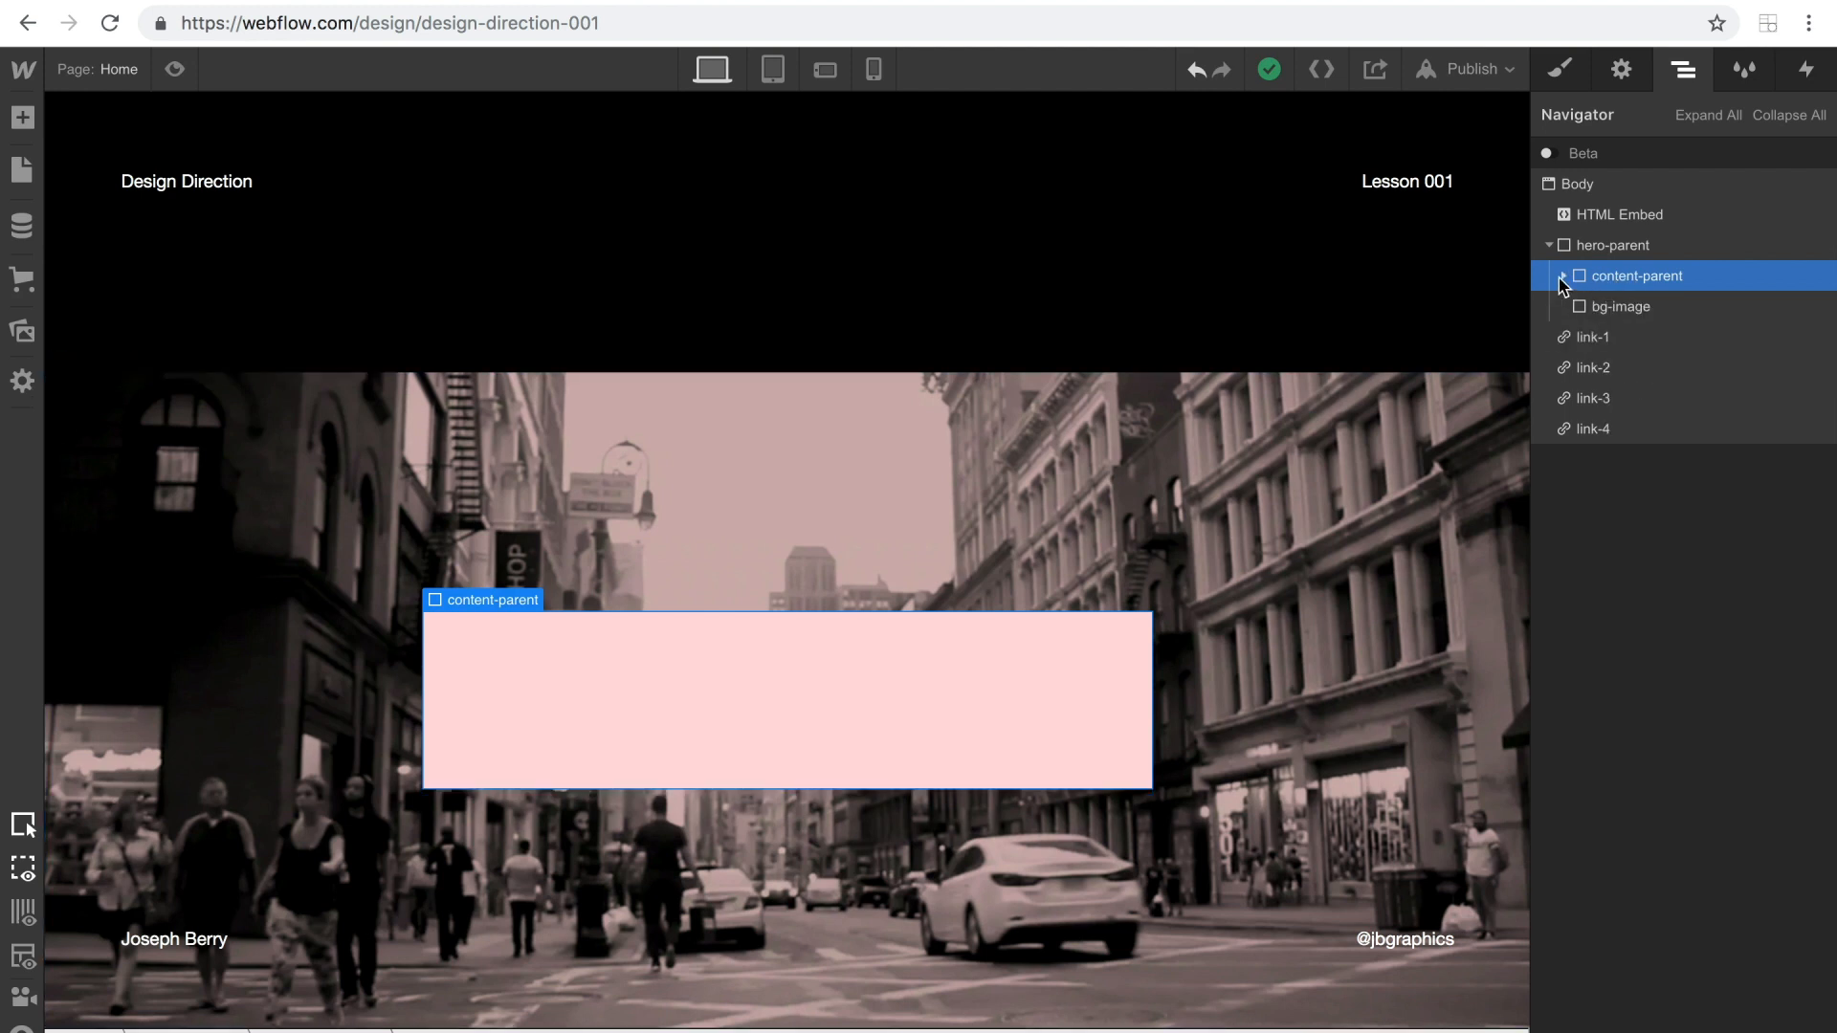
left_click(1562, 277)
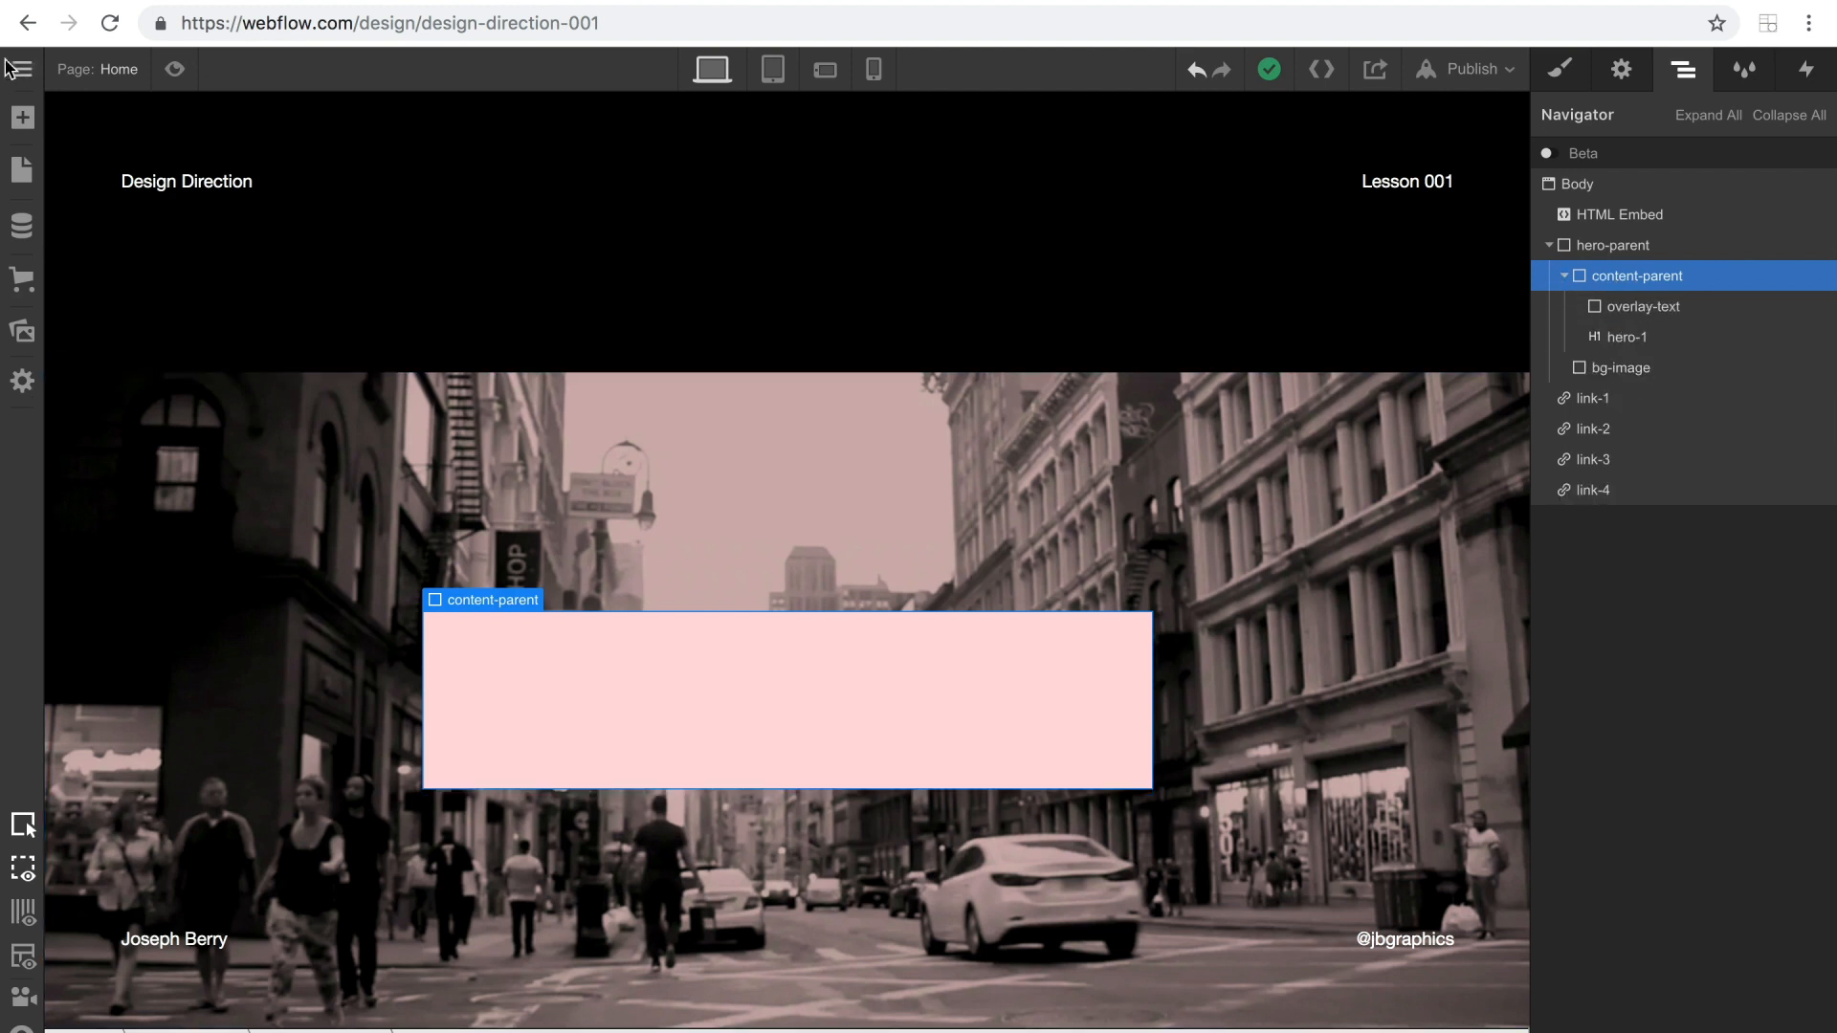
left_click(21, 118)
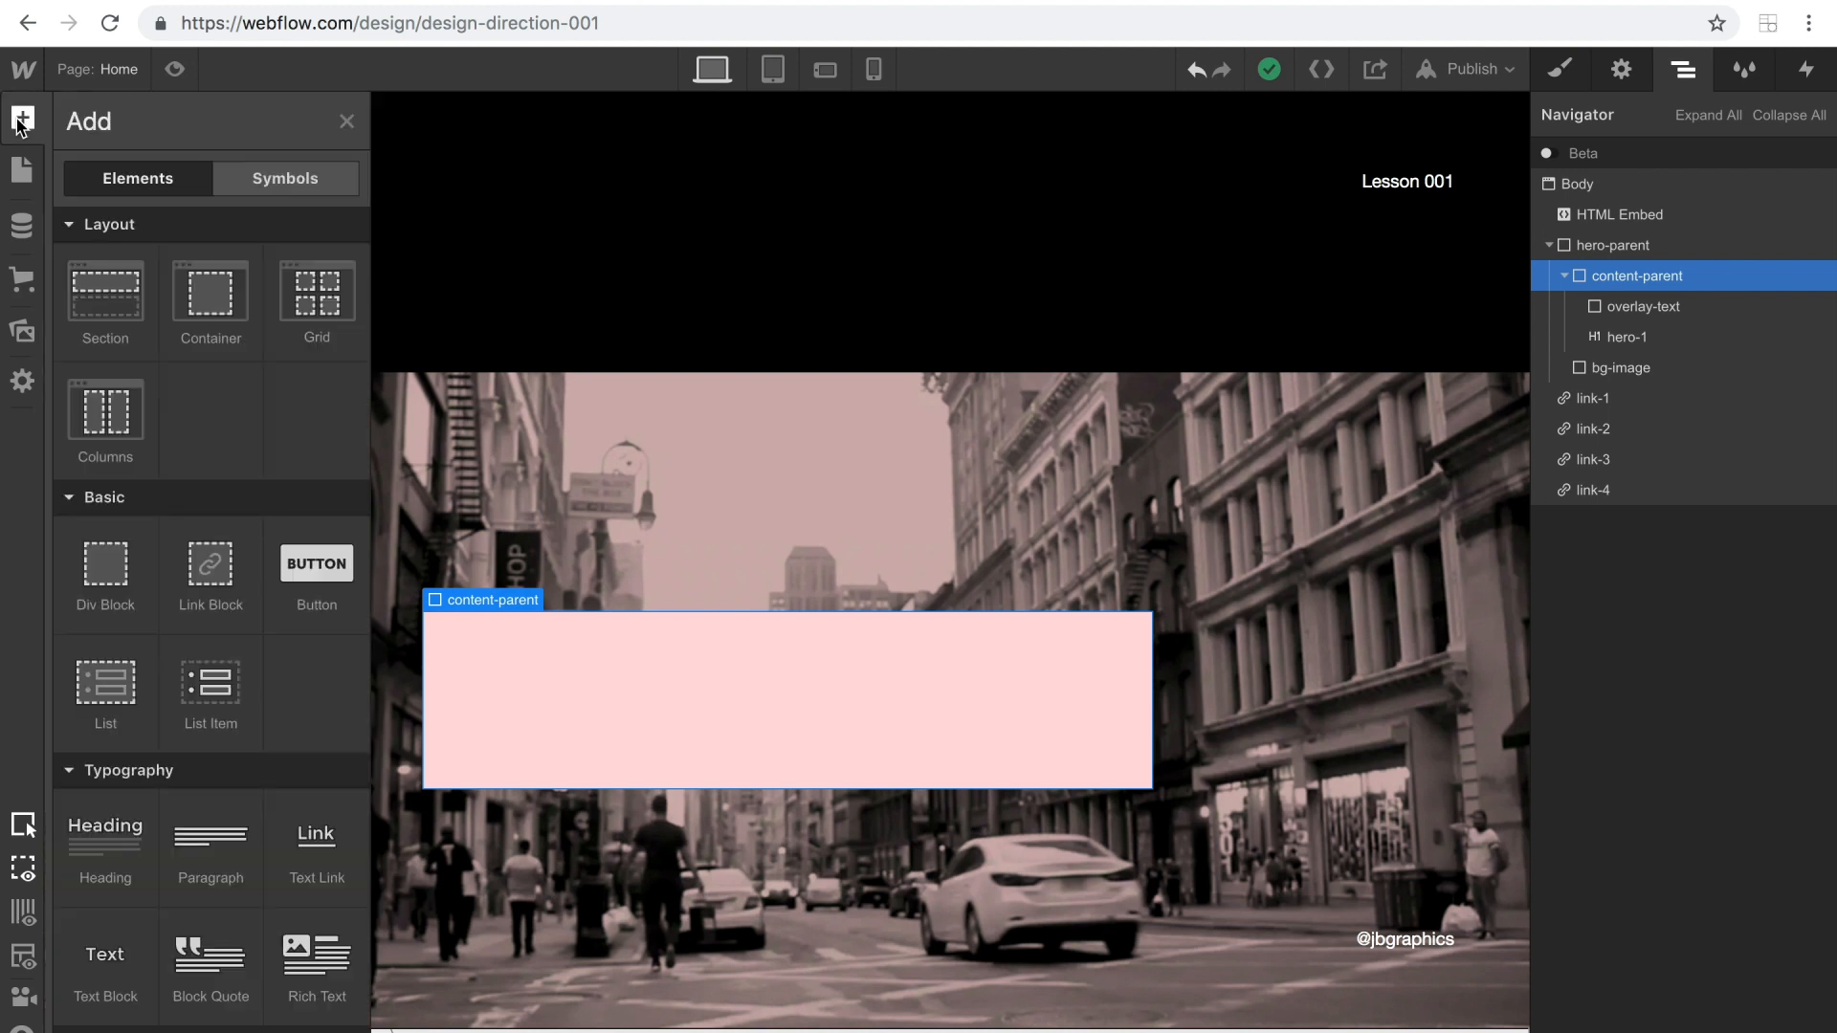
left_click_drag(206, 583, 1640, 336)
left_click(1635, 315)
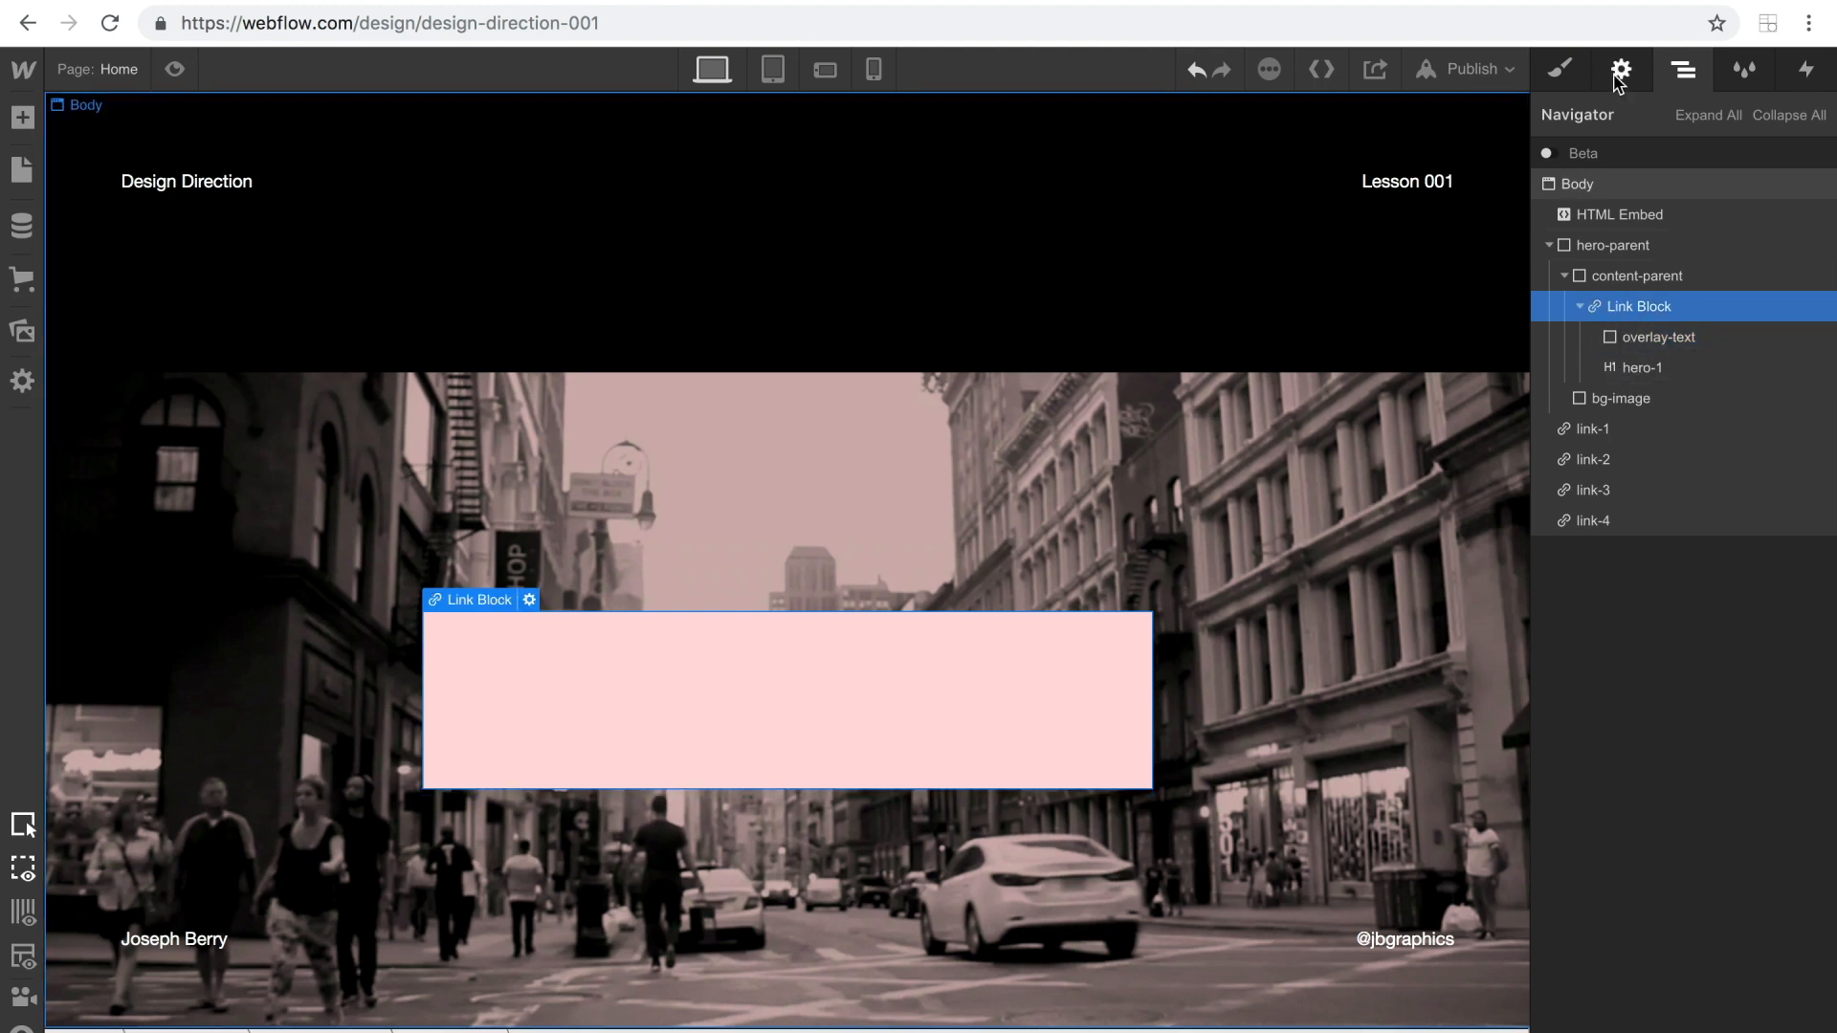
Give the new Link Block the class main-link.
left_click(1564, 81)
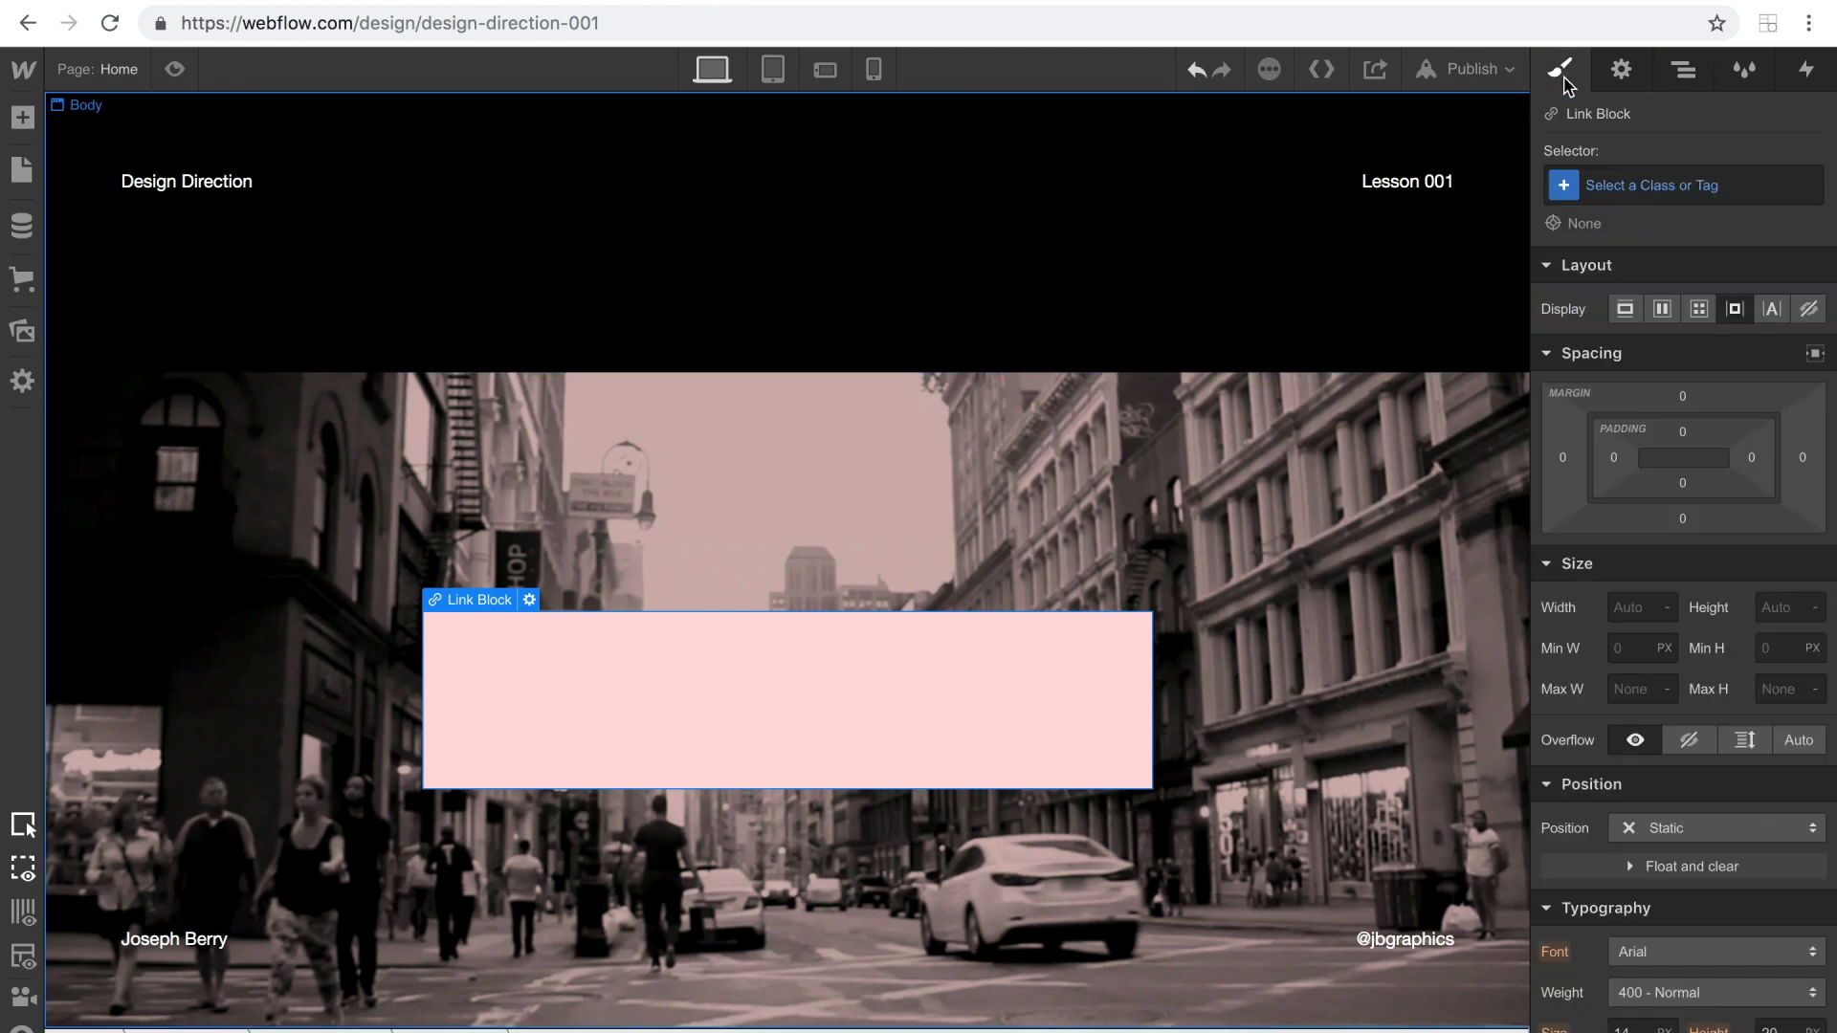
left_click(1614, 187)
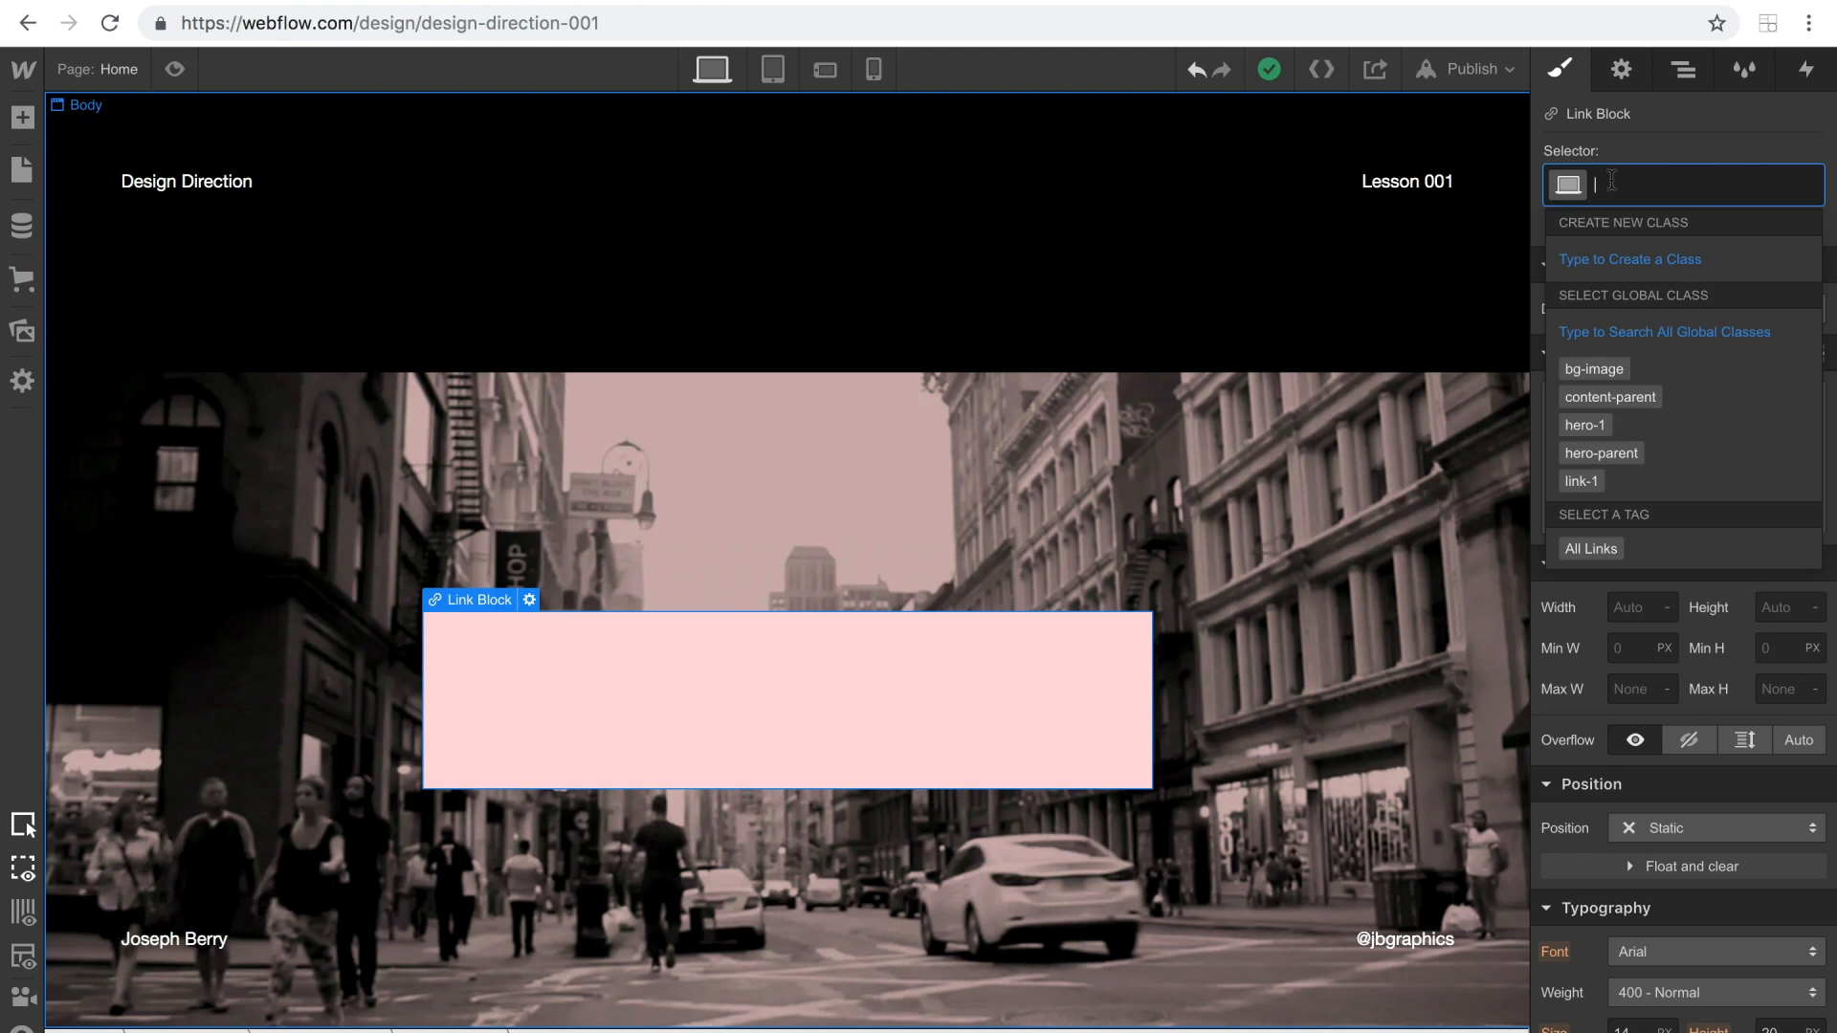
type("ma")
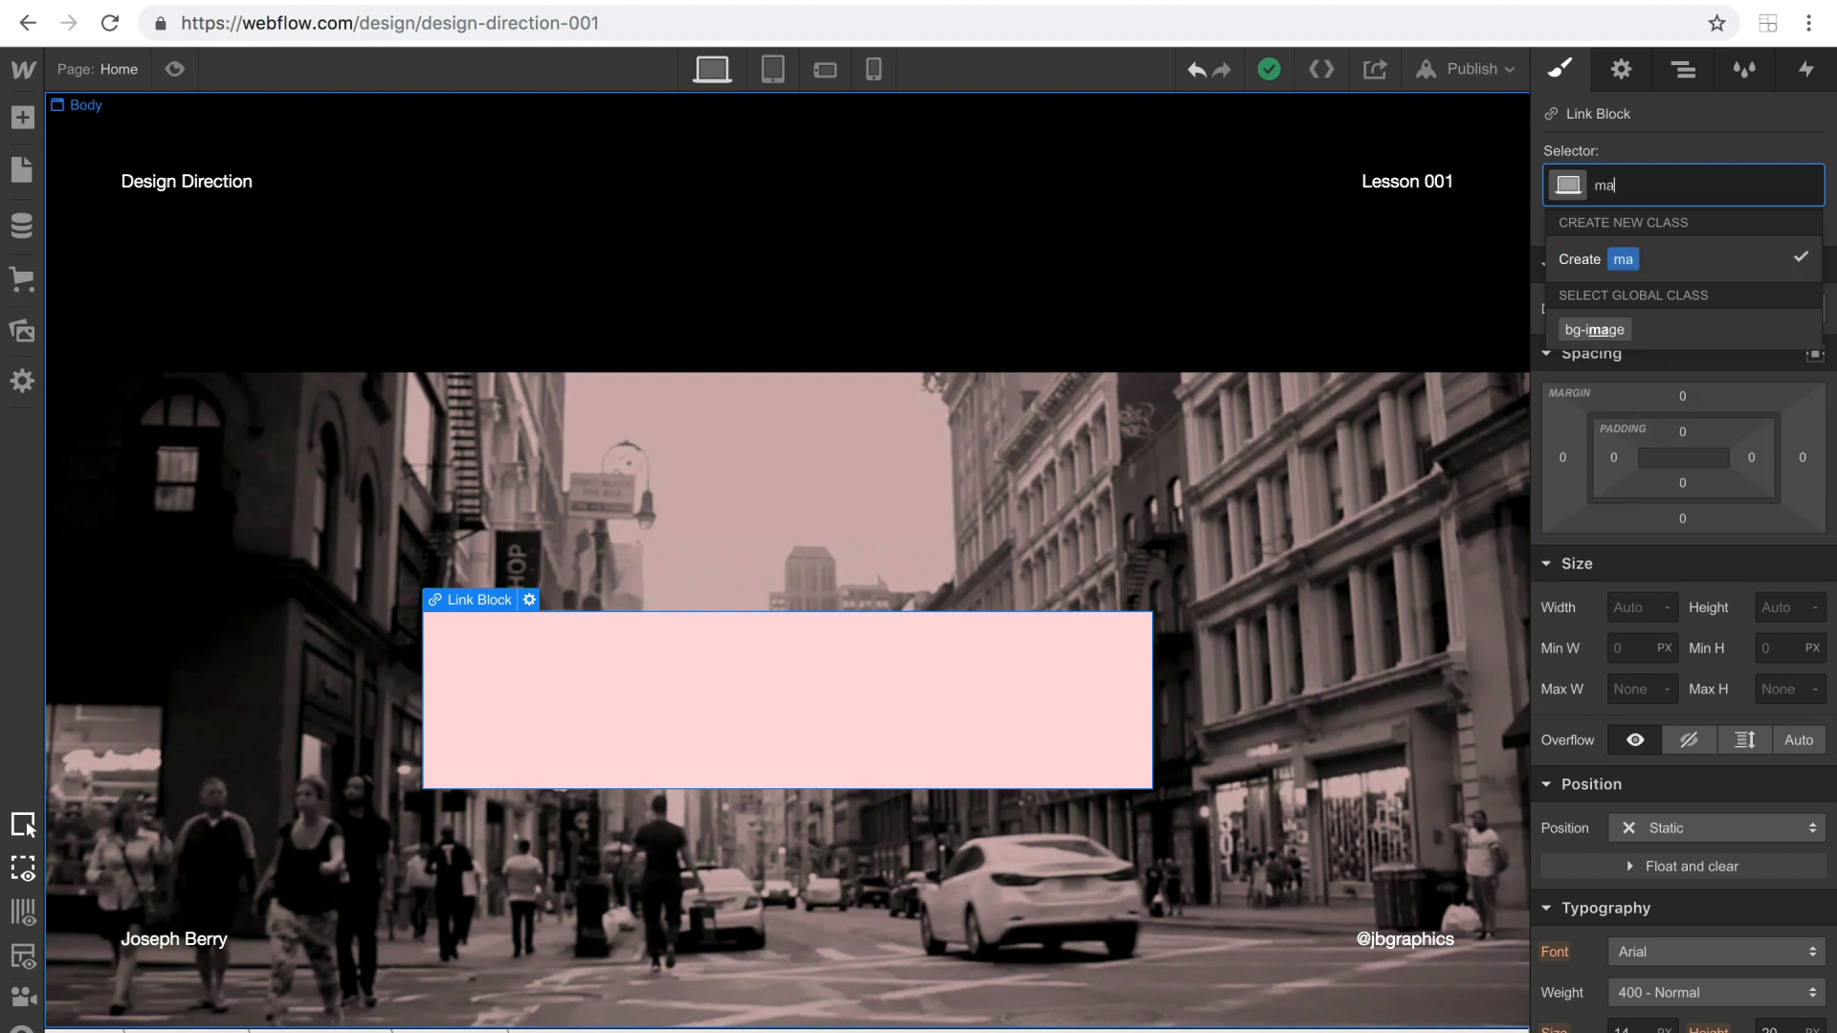
type("in-link")
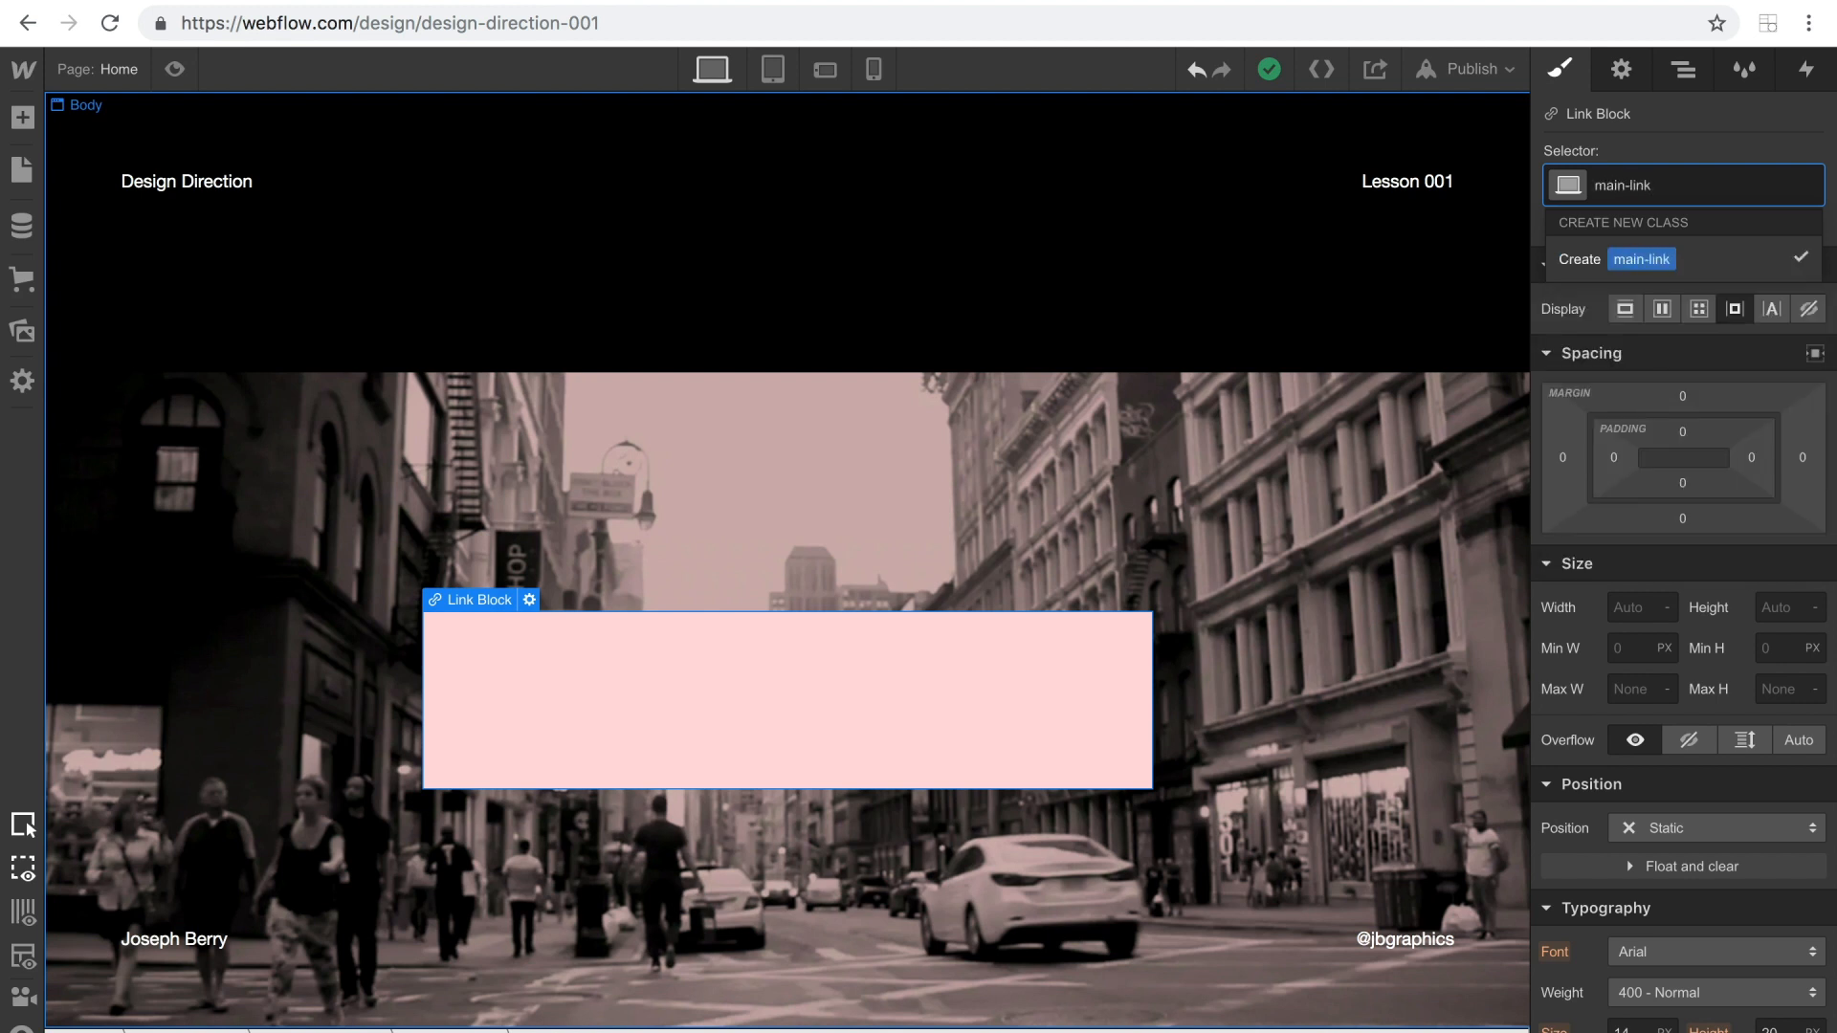
key("Return")
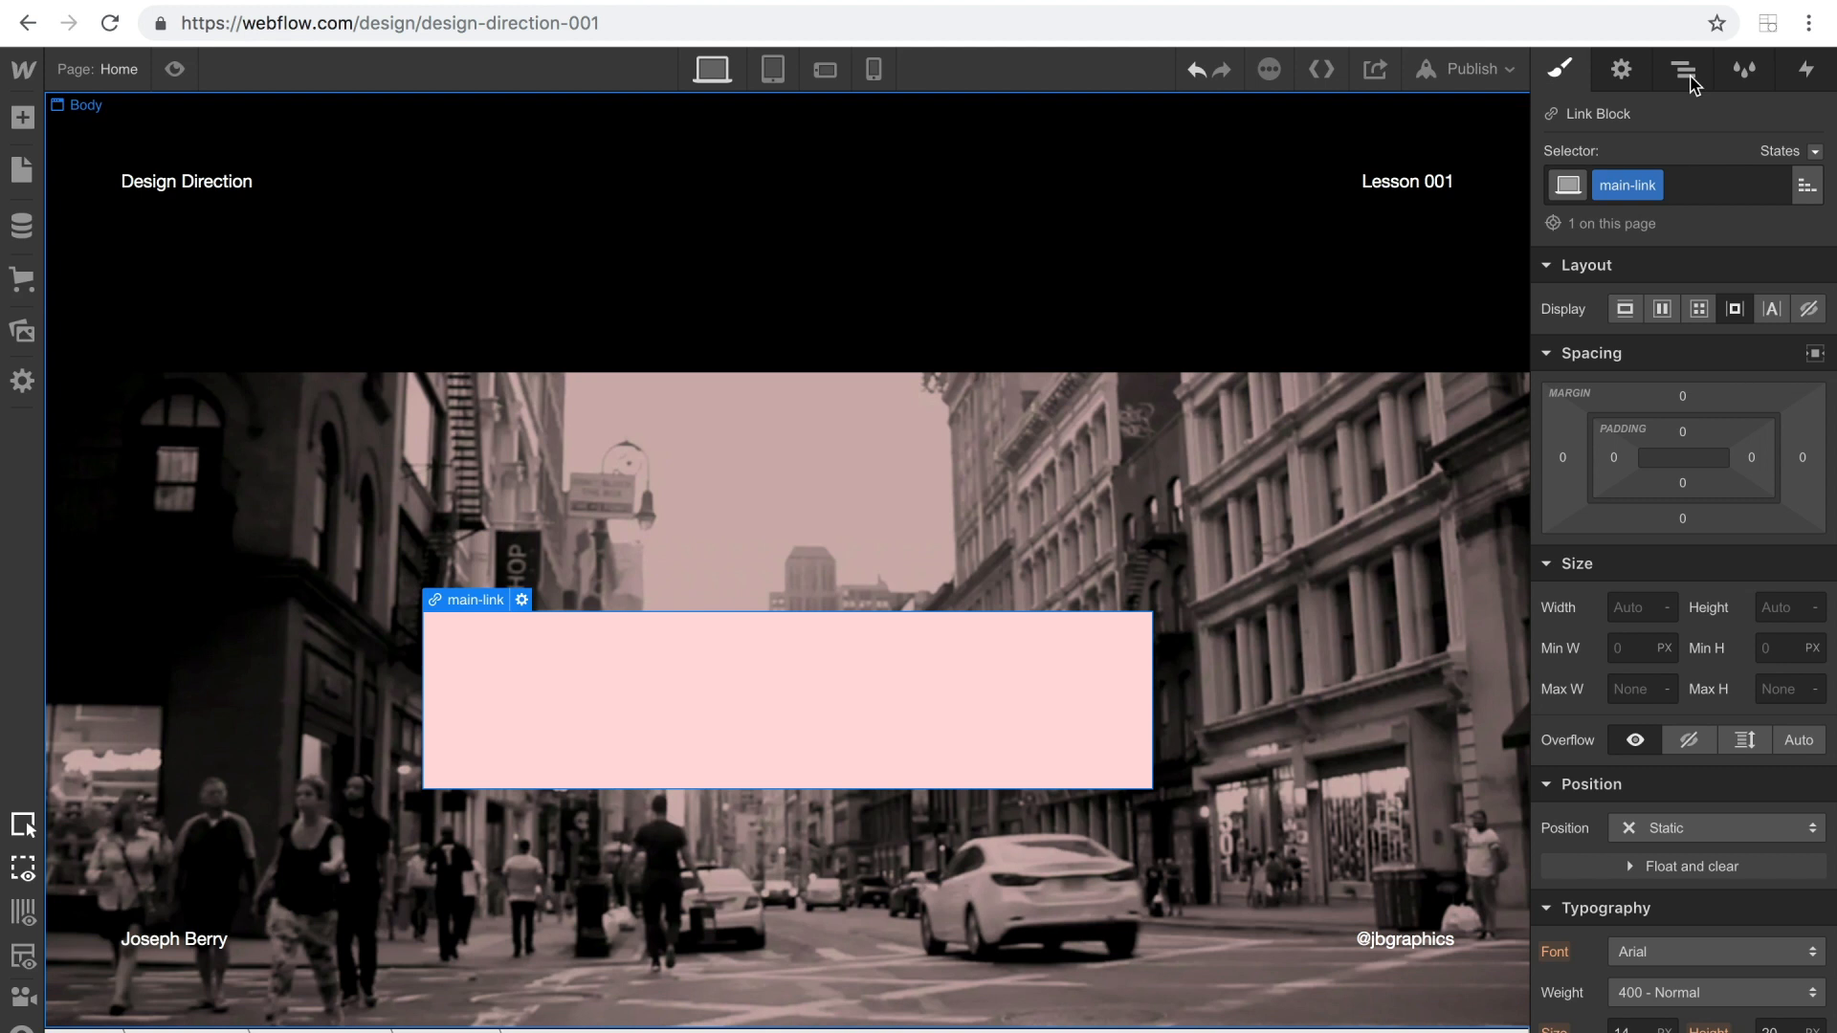
Add a Mouse click (tap) trigger to main-link with Start an Animation as its first-click action.
left_click(1810, 67)
left_click(1818, 164)
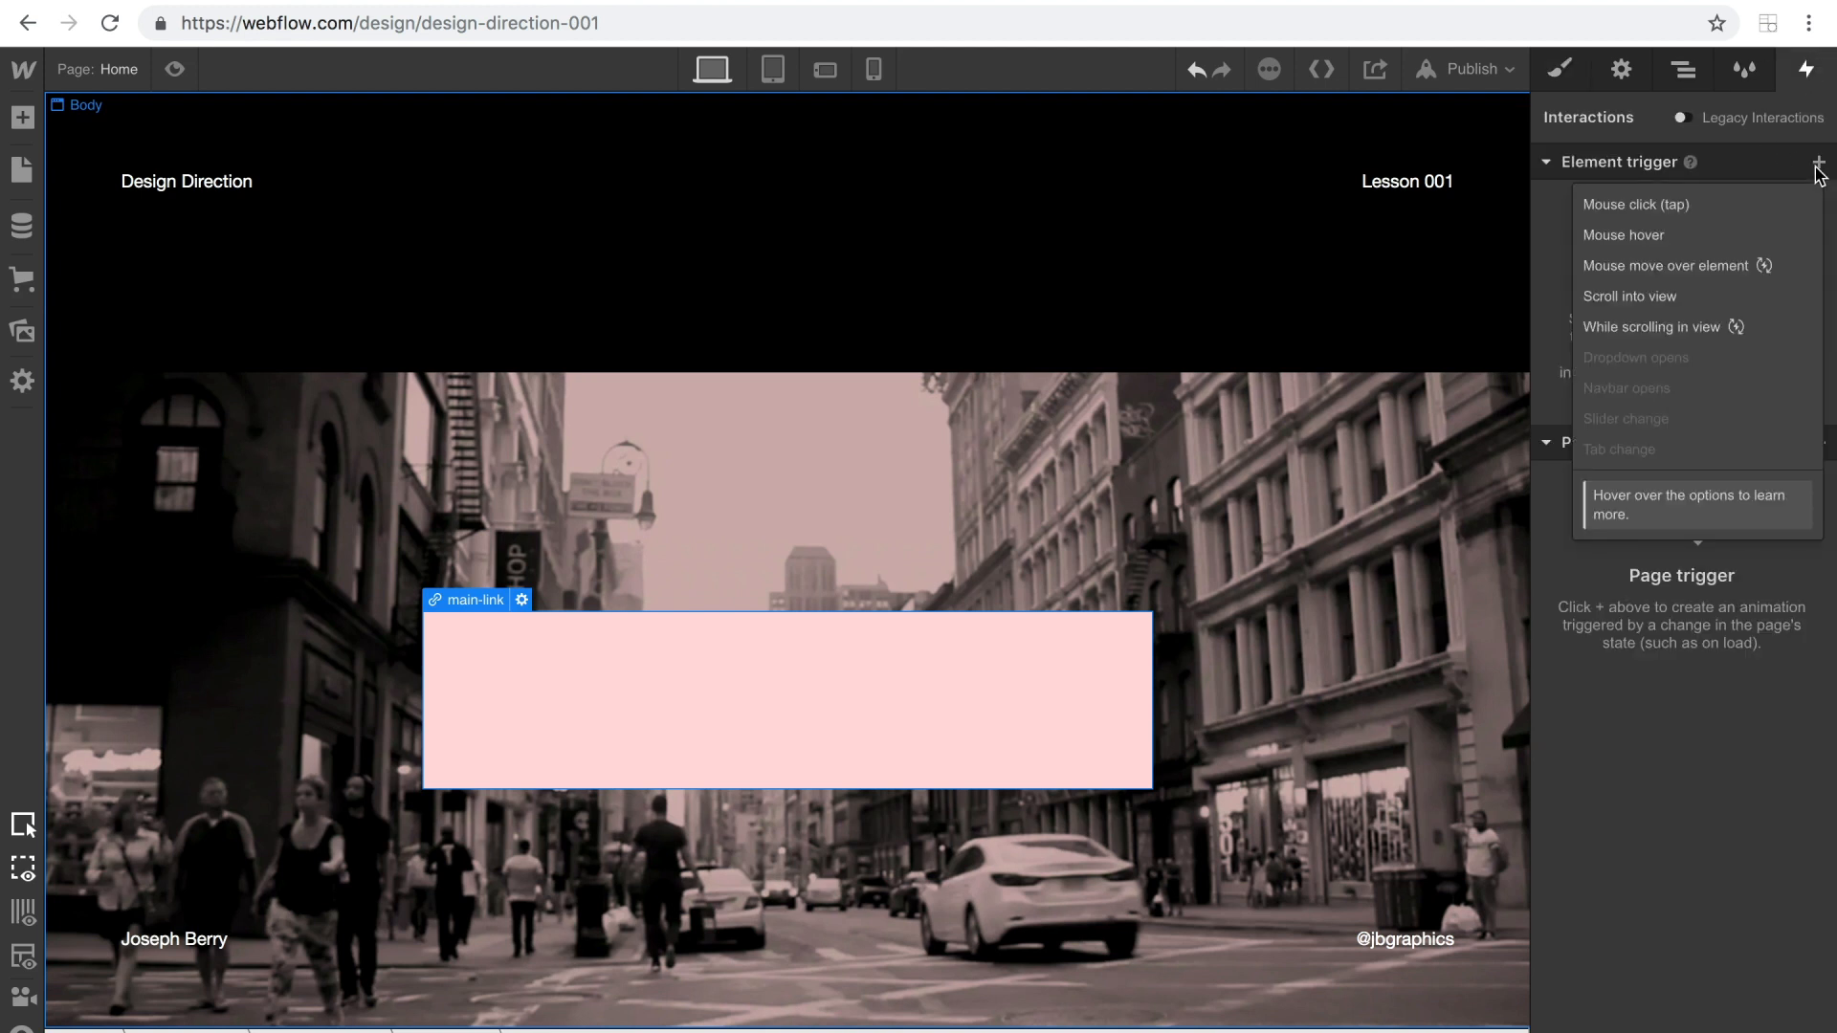
left_click(1686, 205)
left_click(1674, 299)
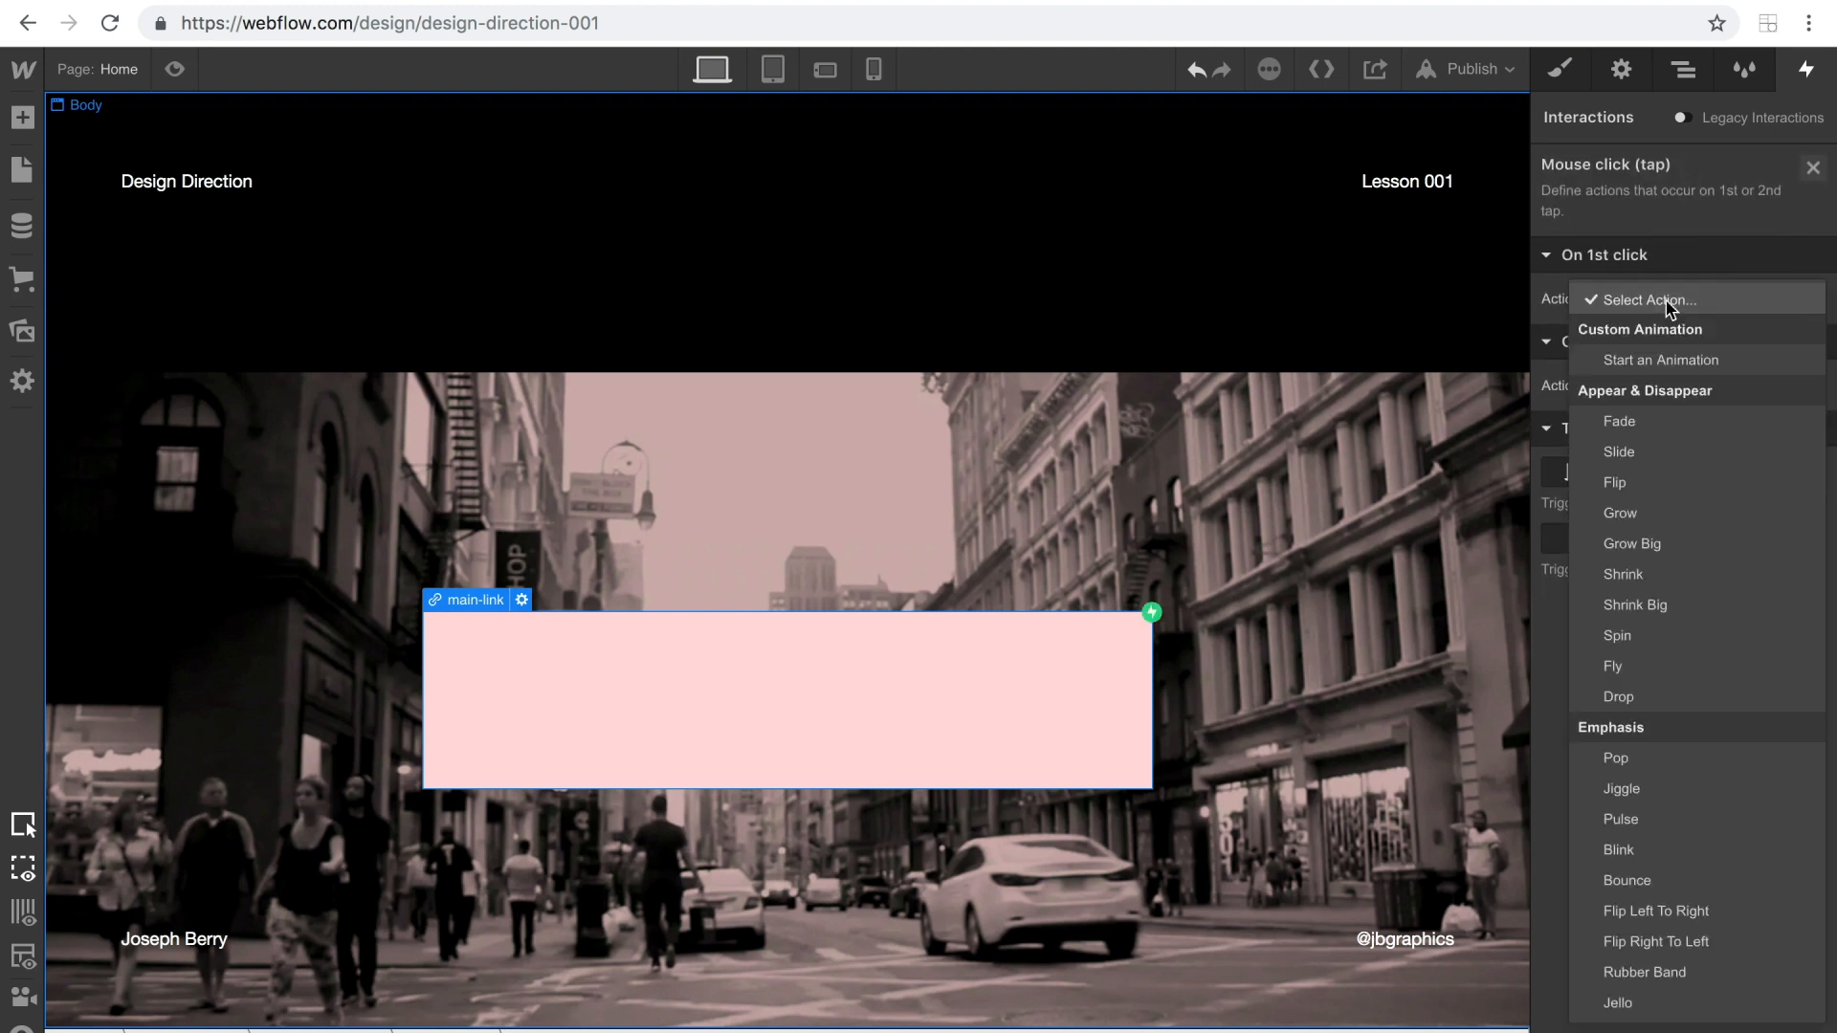
left_click(1647, 359)
Create a new timed animation for the first click and name it main-click-ani.
left_click(1807, 337)
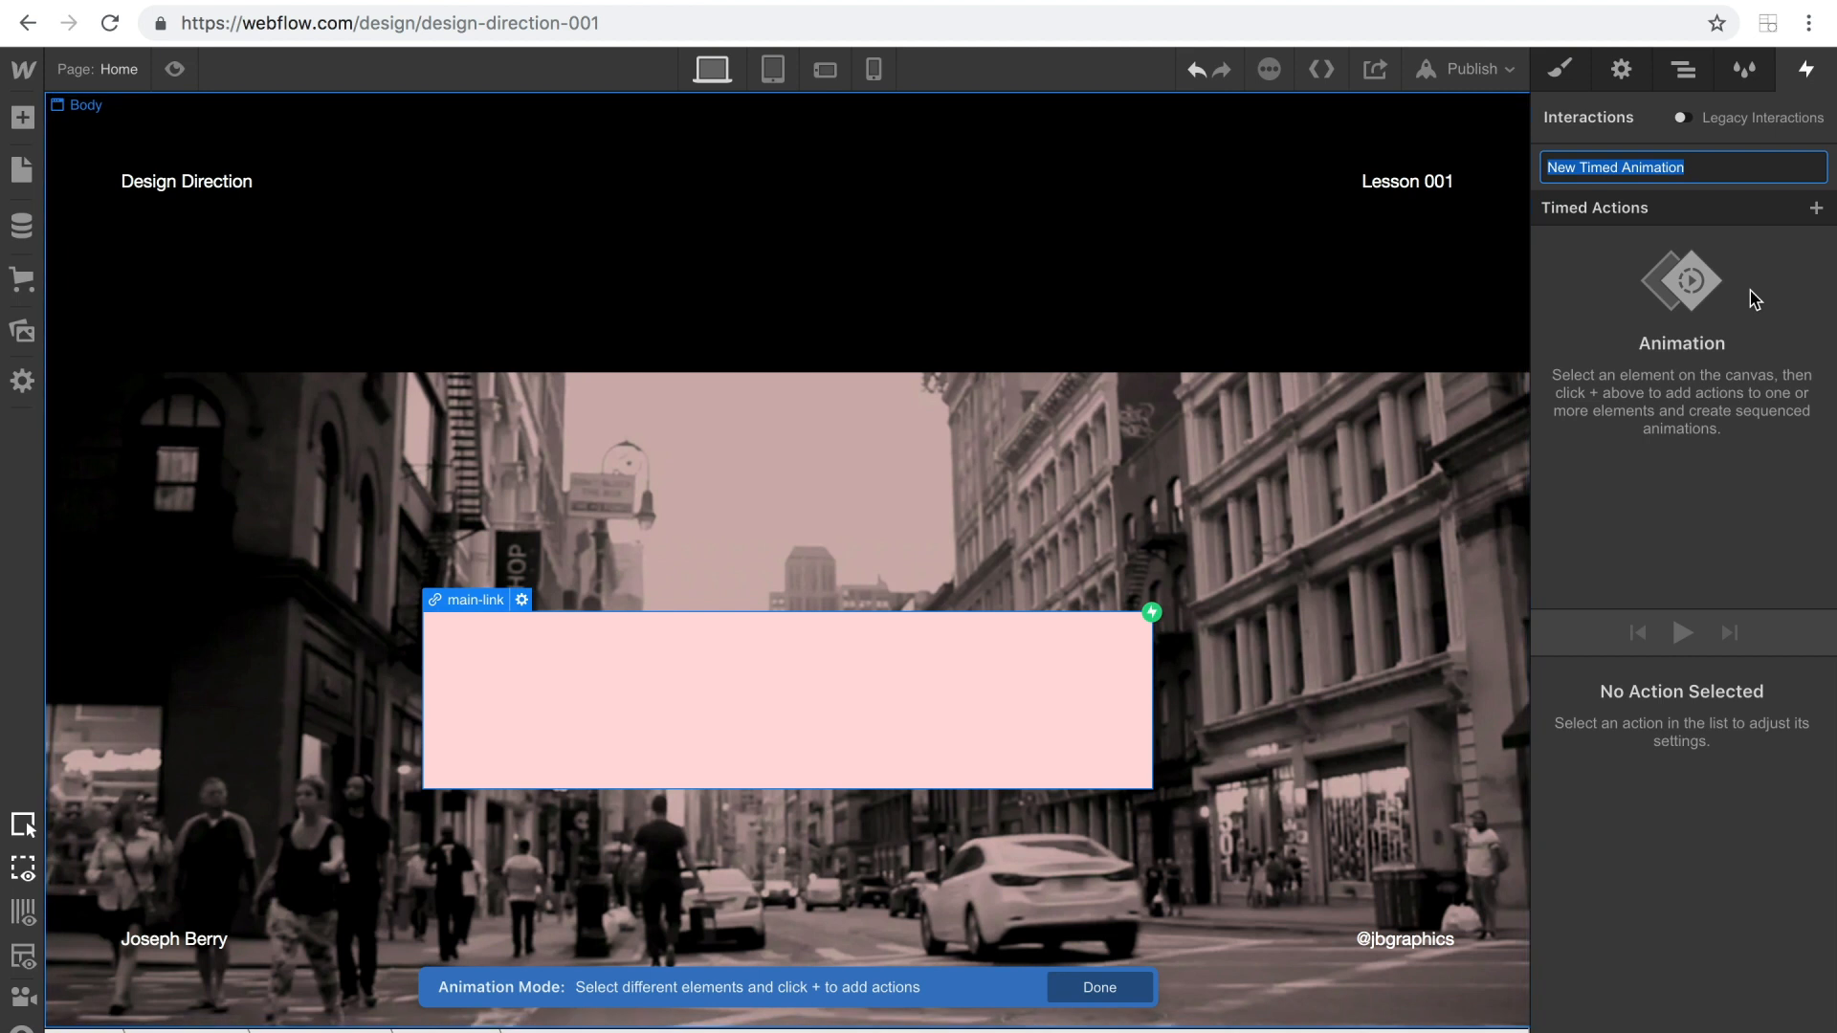
type("main-click-ani")
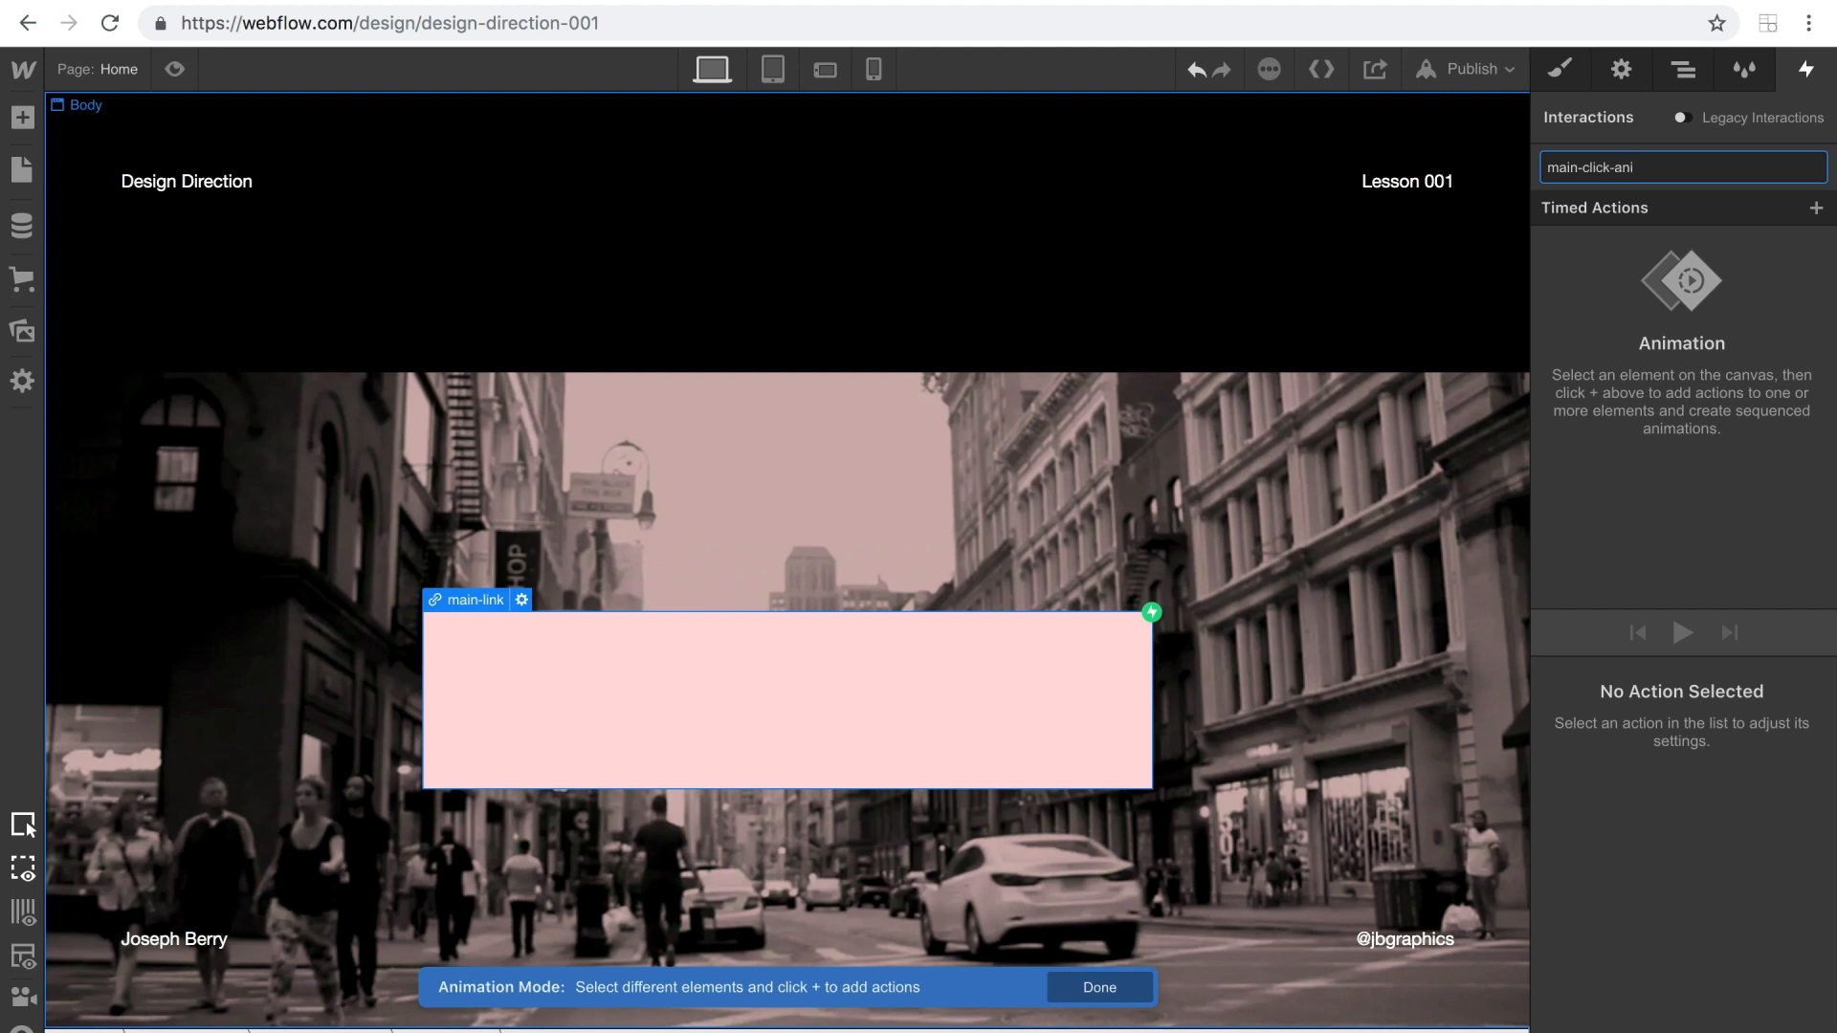
key("Return")
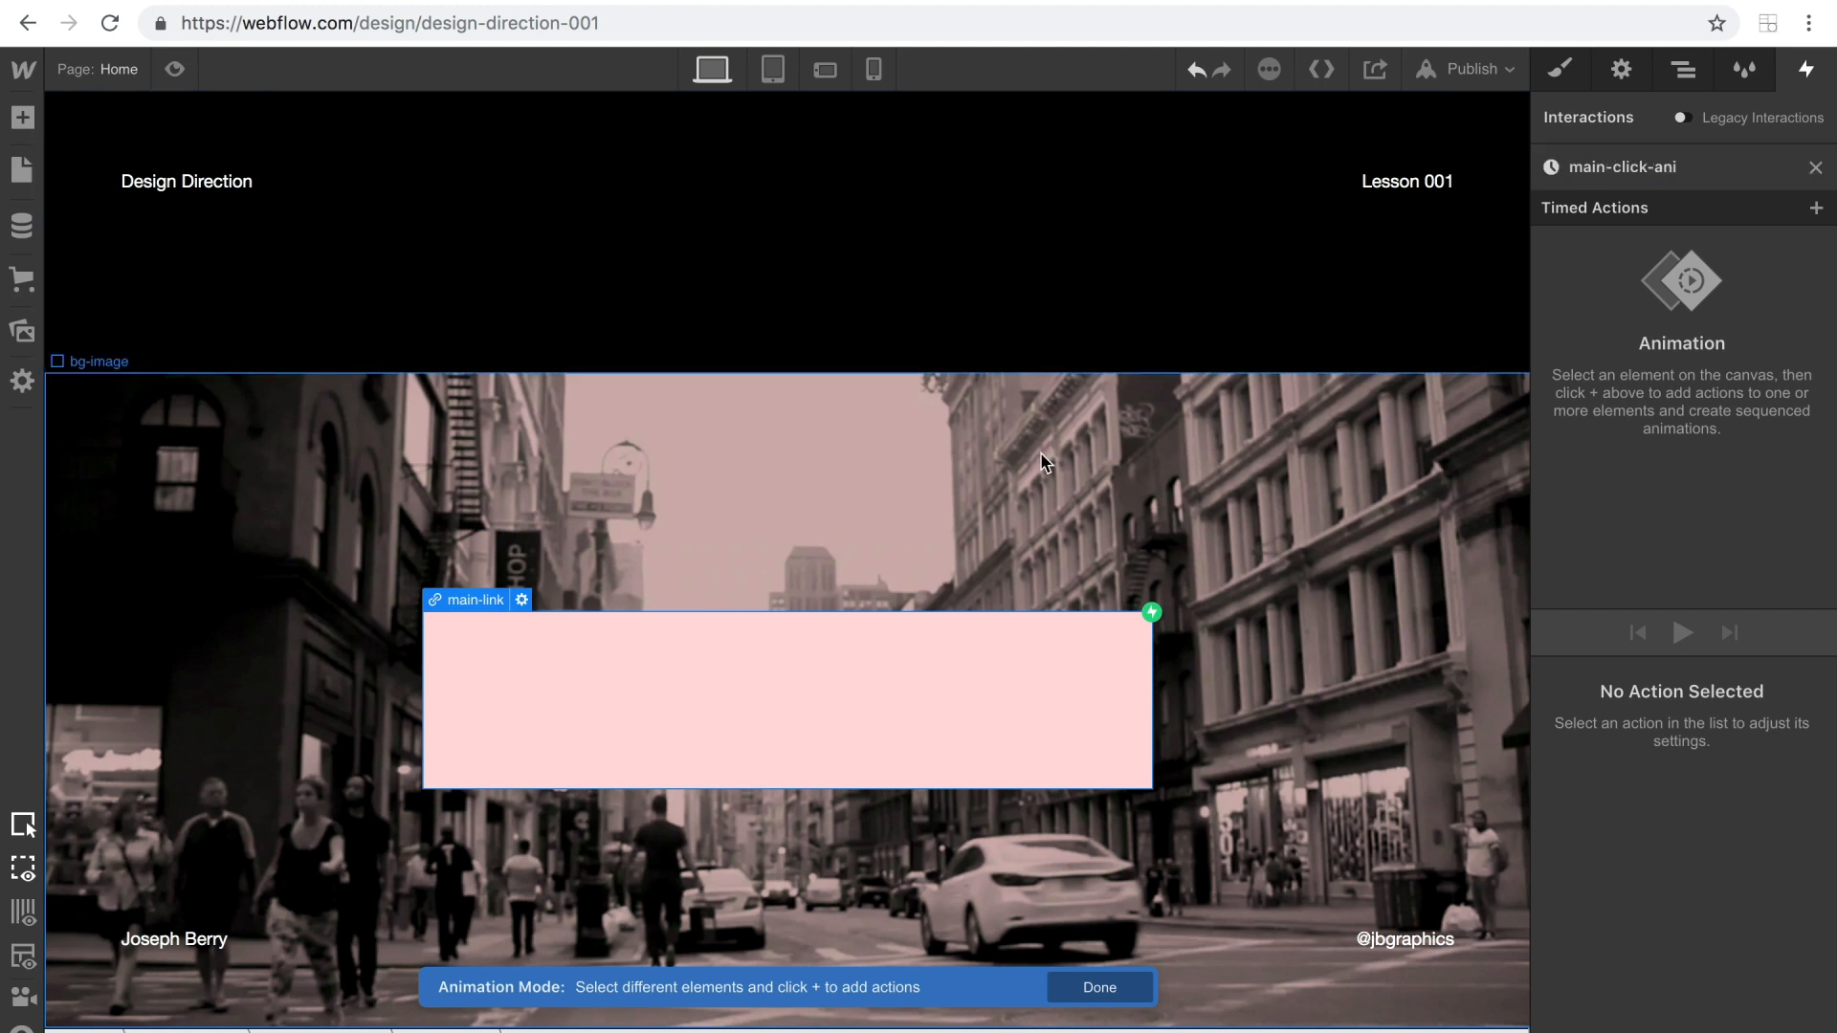
Add a Move action for overlay-text with Y at 100% and set it as the initial state.
left_click(995, 689)
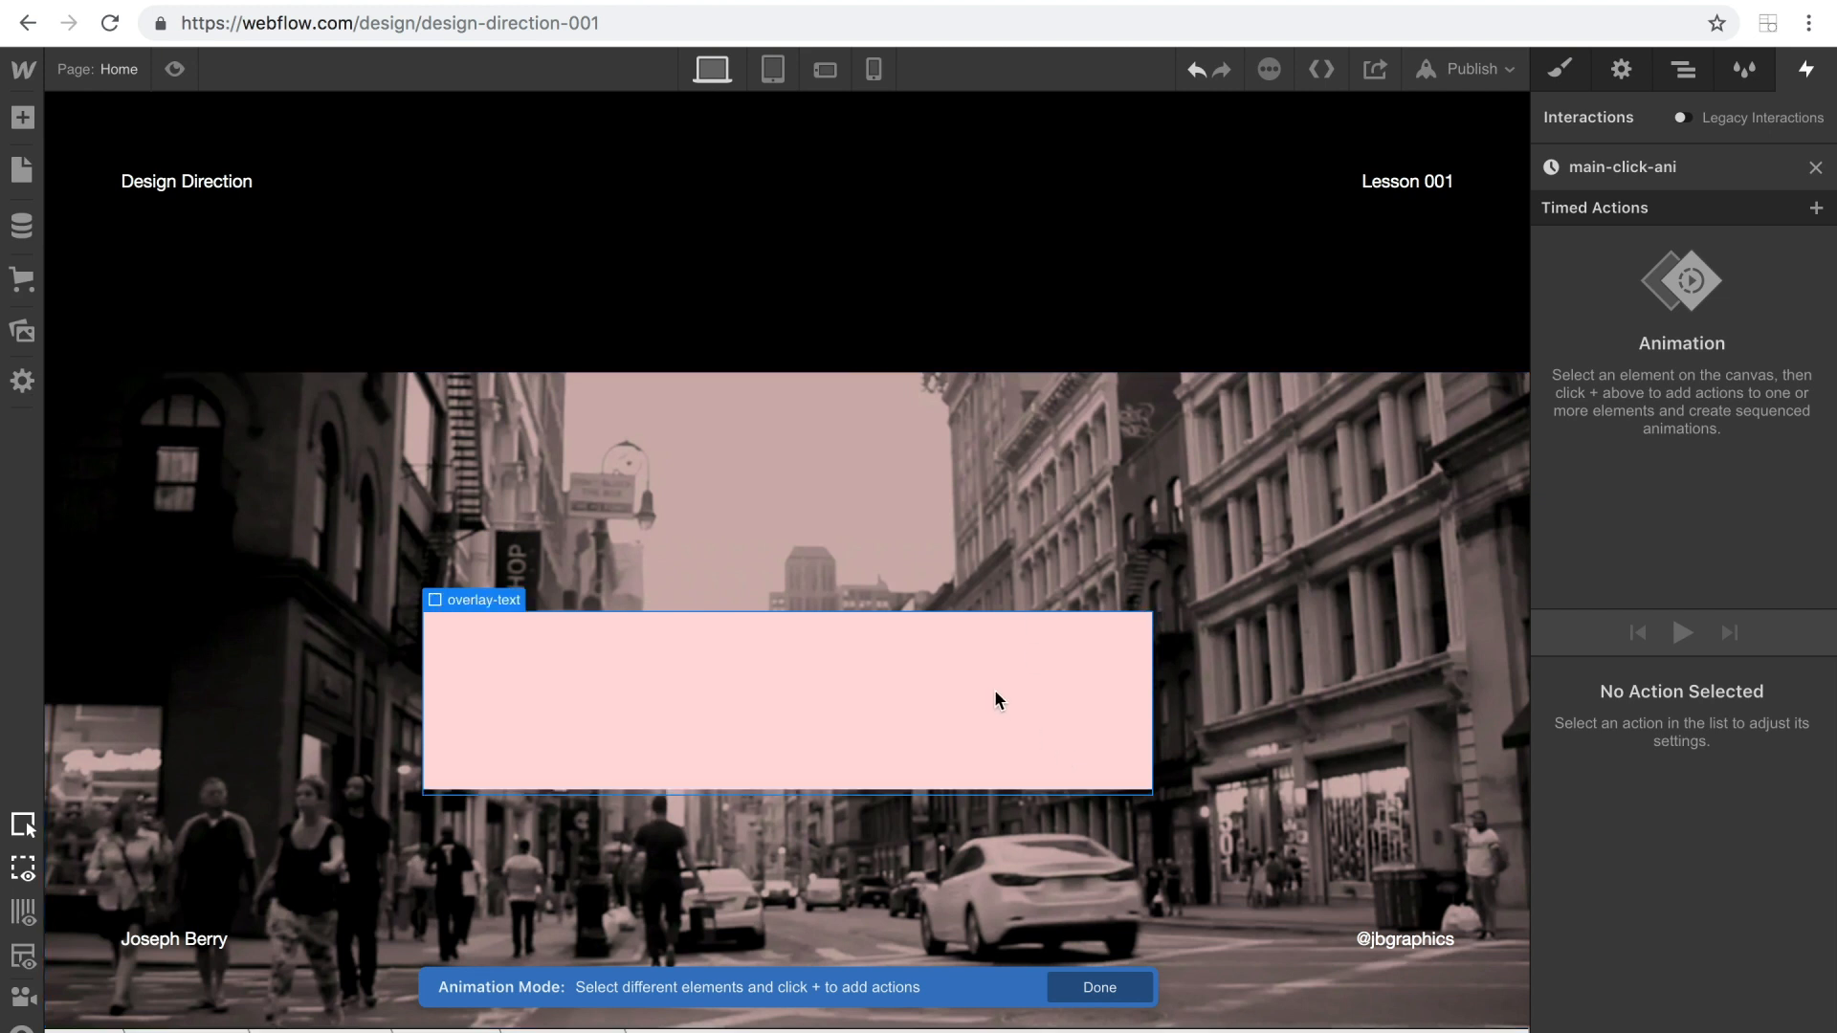
left_click(1815, 209)
left_click(1652, 277)
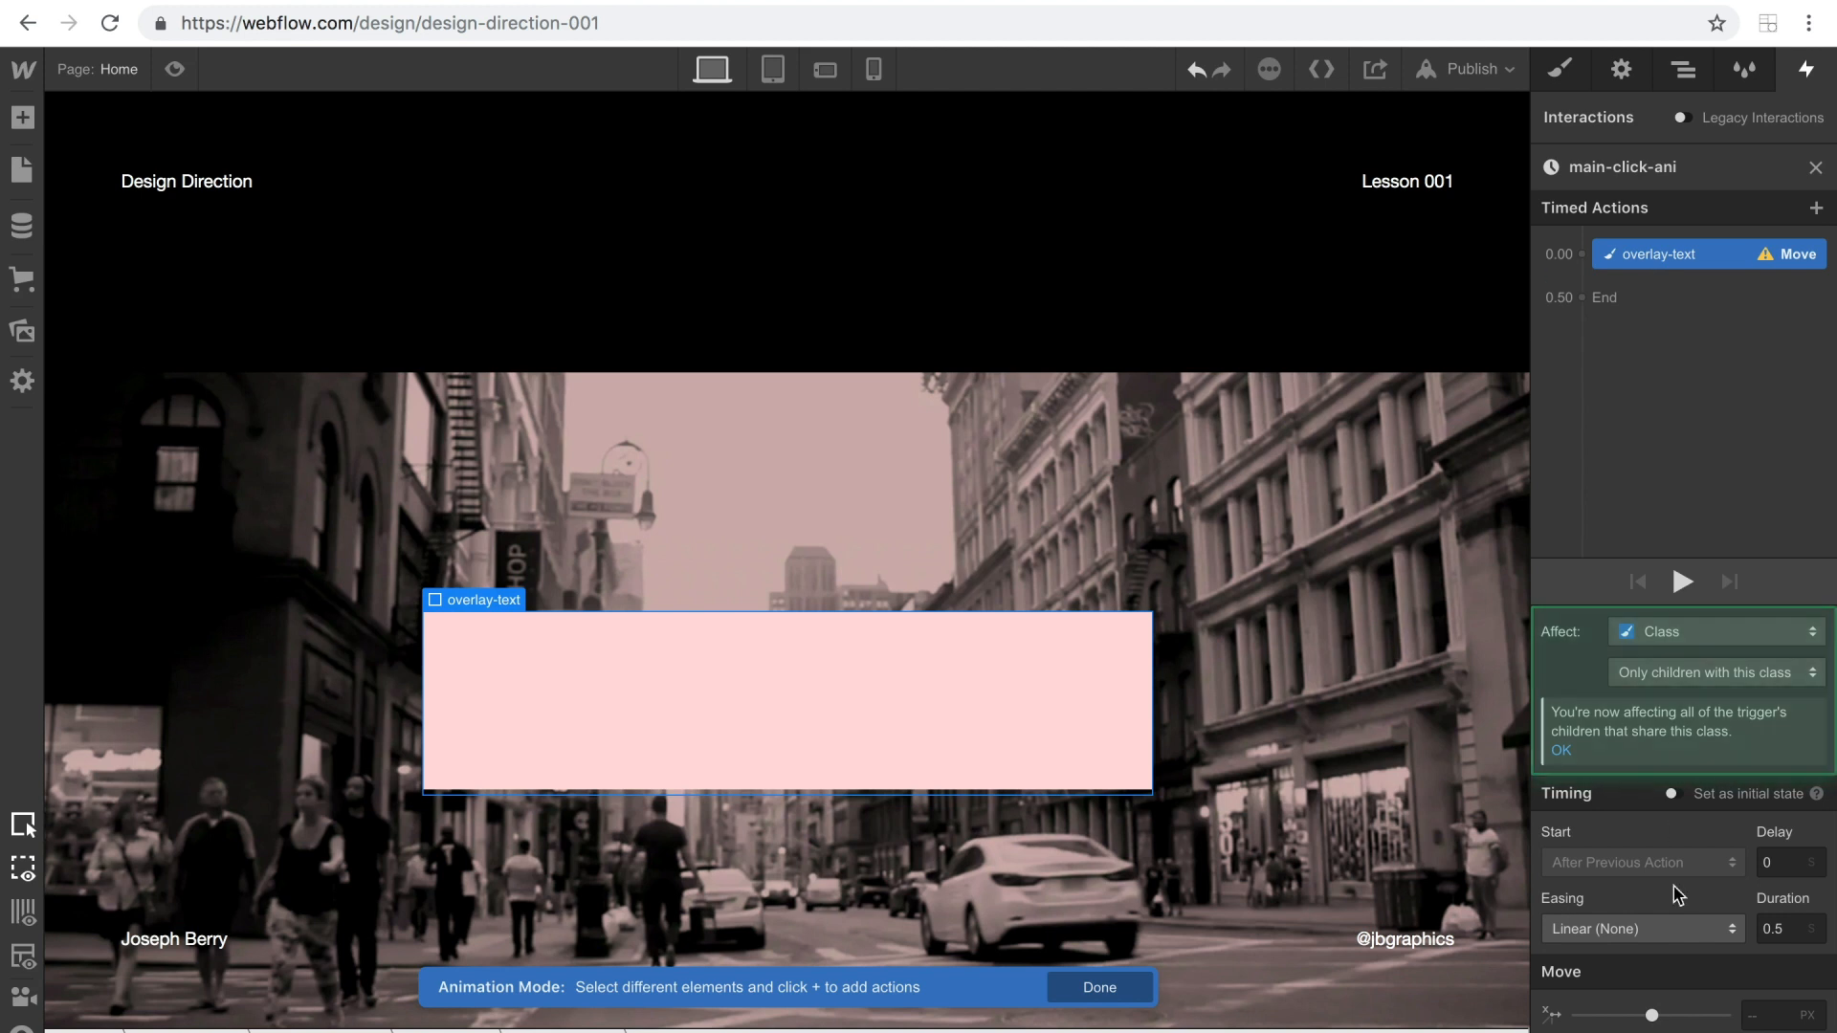
scroll(1777, 966, "down", 1)
left_click(1778, 1000)
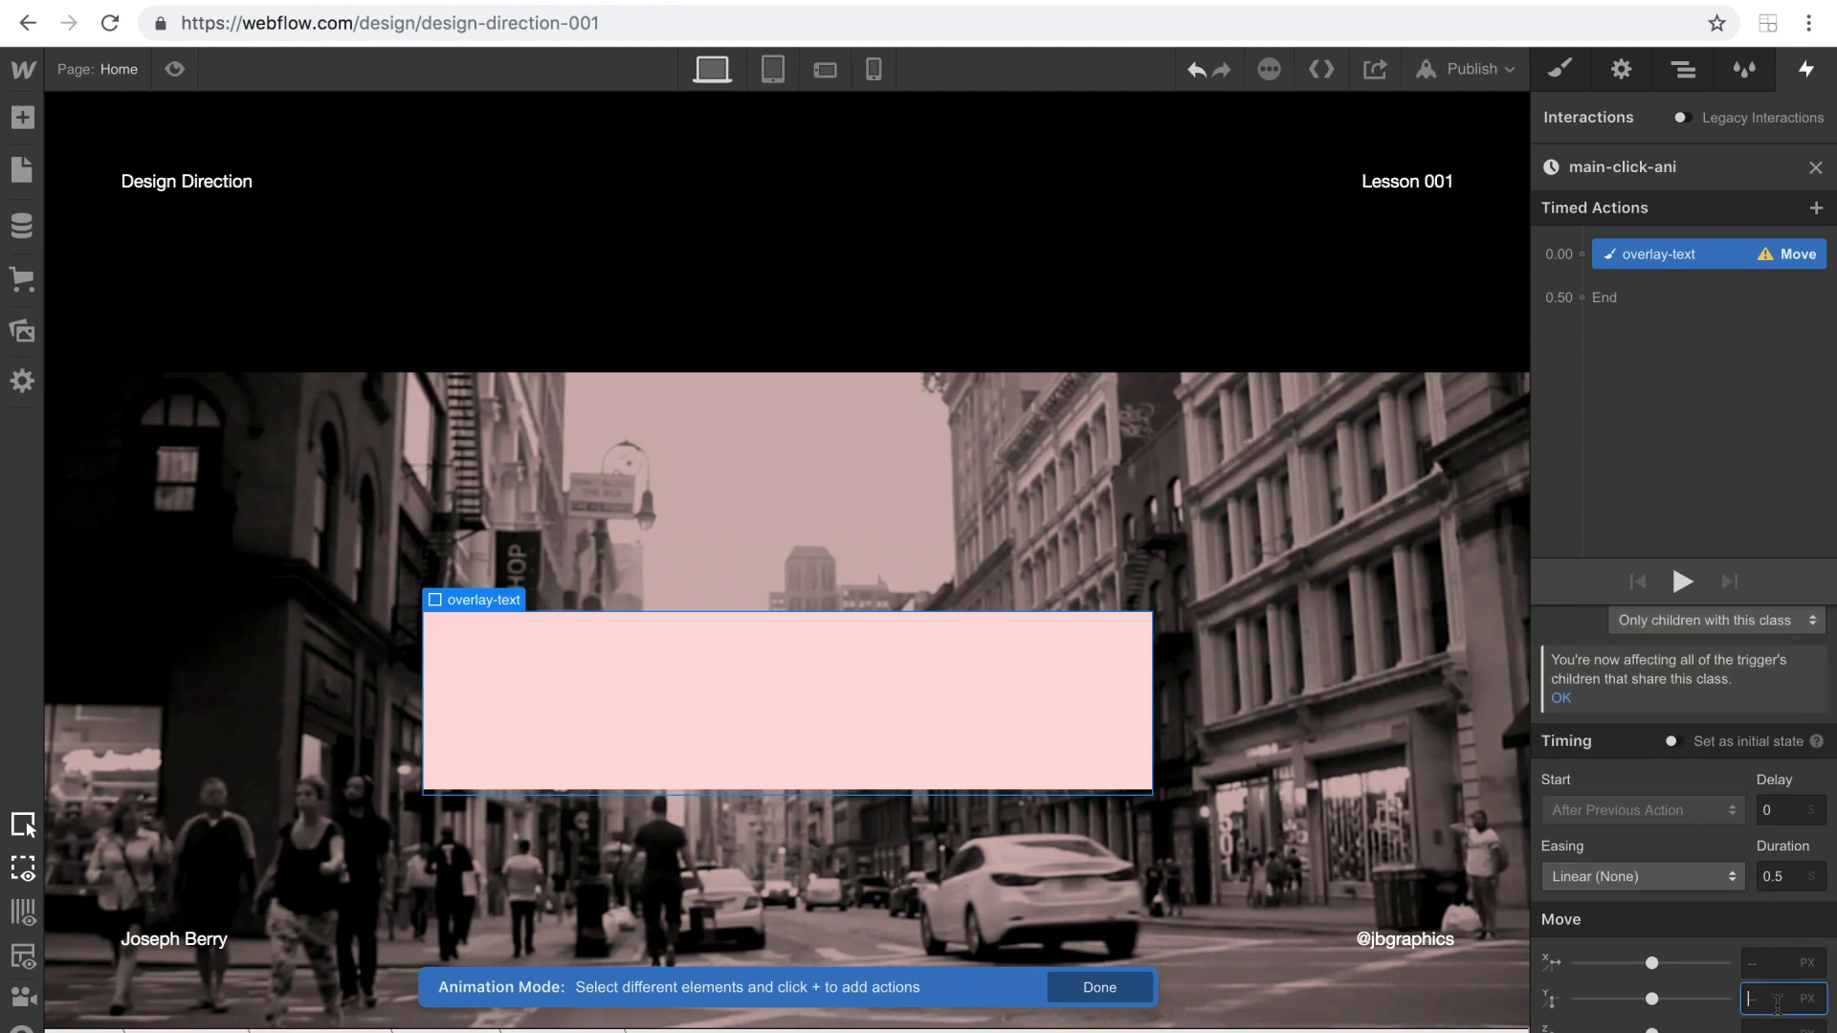
type("100%")
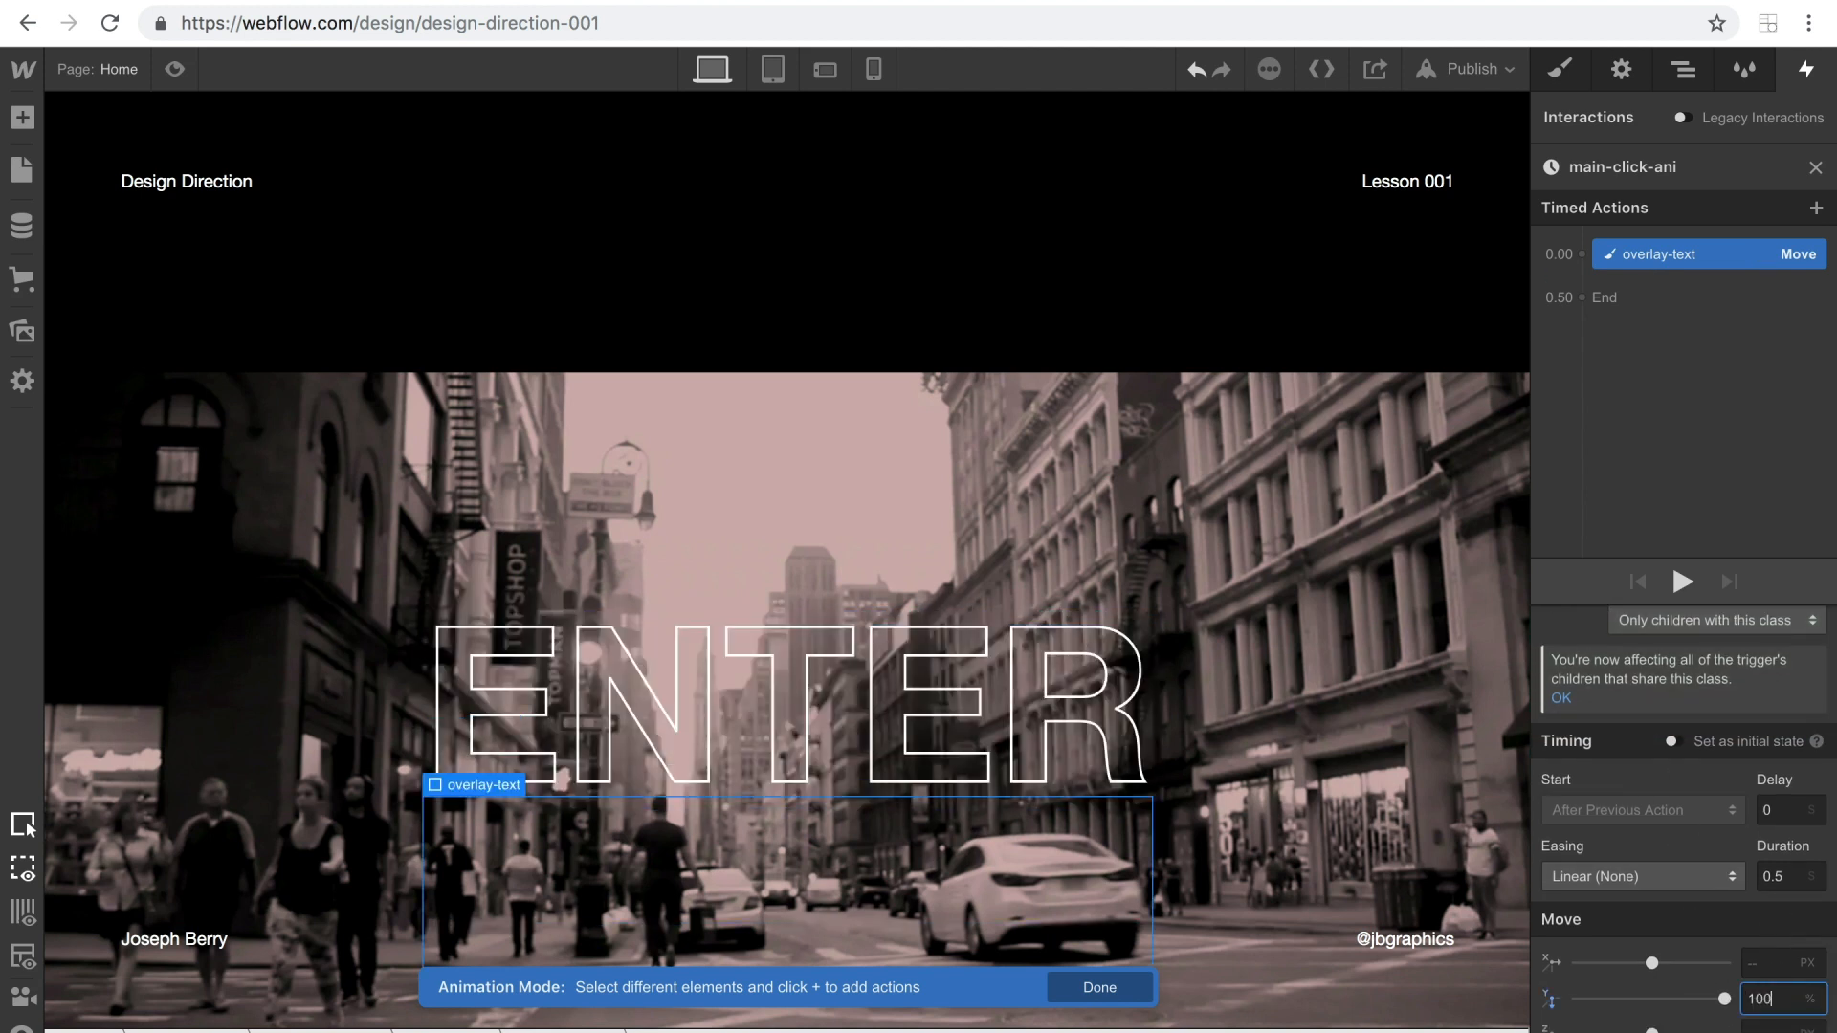
left_click(1671, 743)
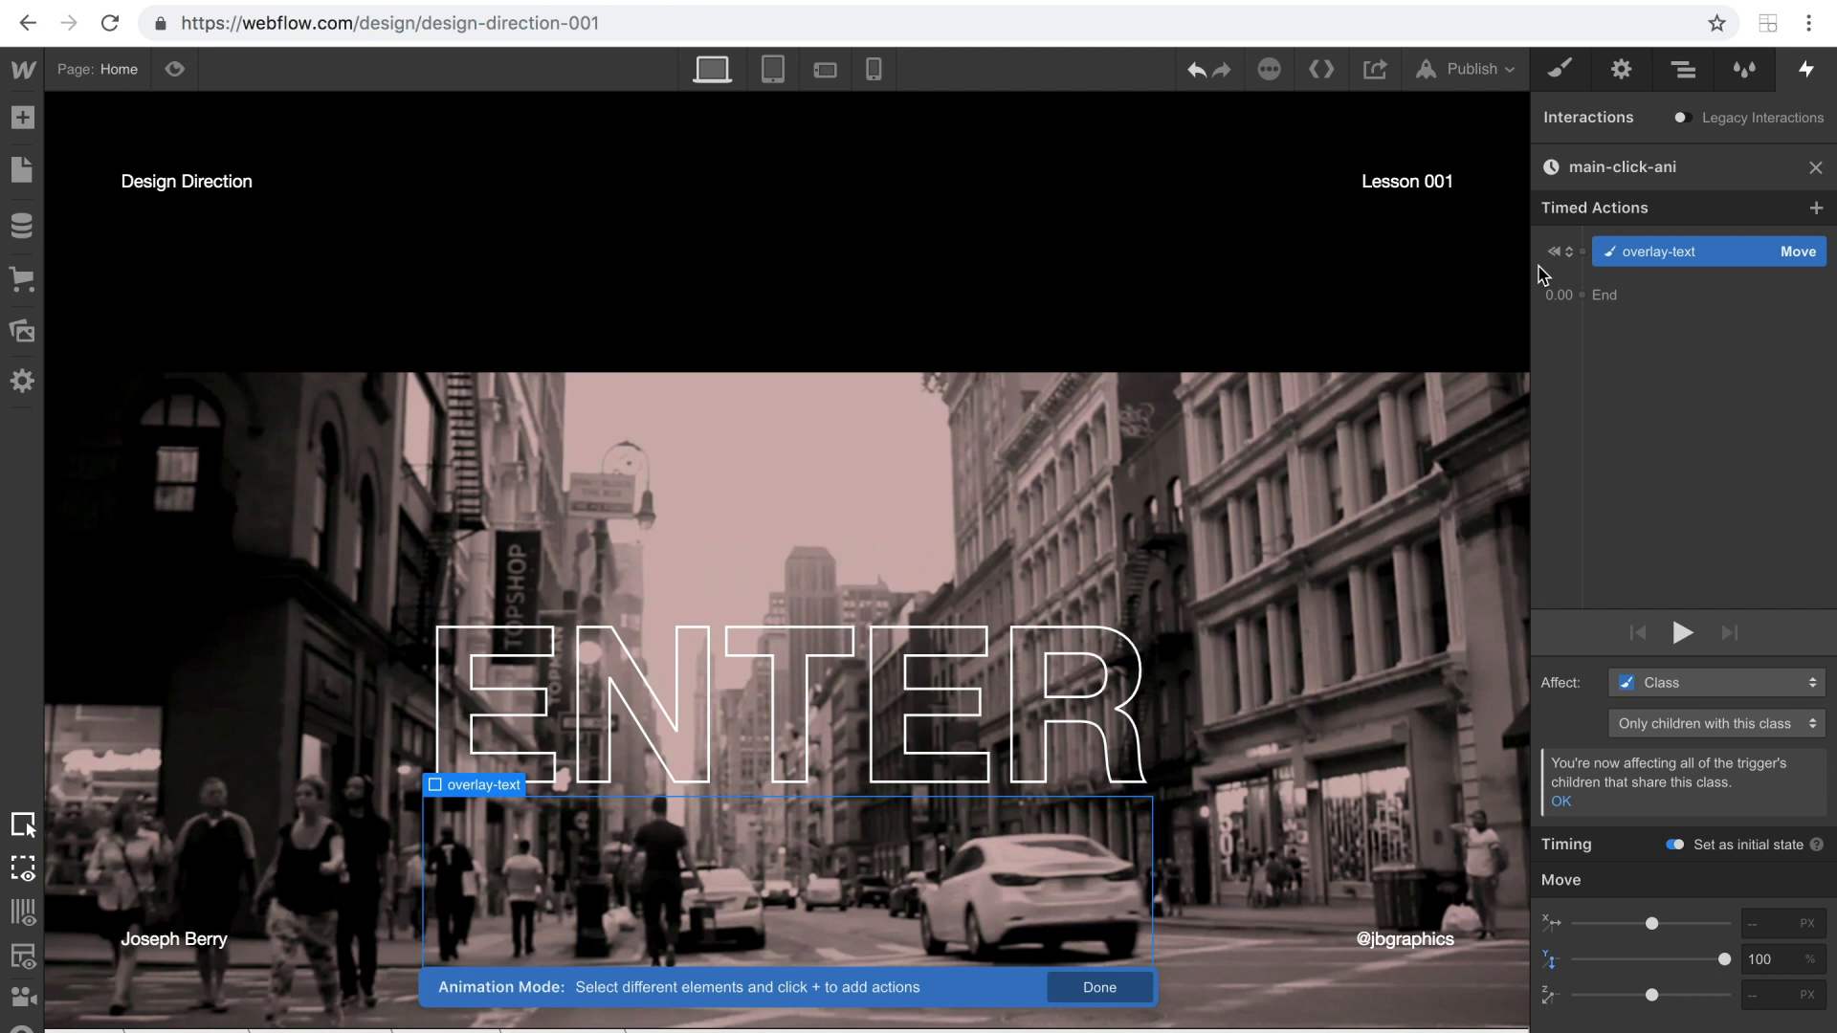
Add a second Move action for overlay-text after the initial state, with Y at 0%.
left_click(1581, 272)
left_click(1575, 344)
left_click(1777, 1000)
type("0")
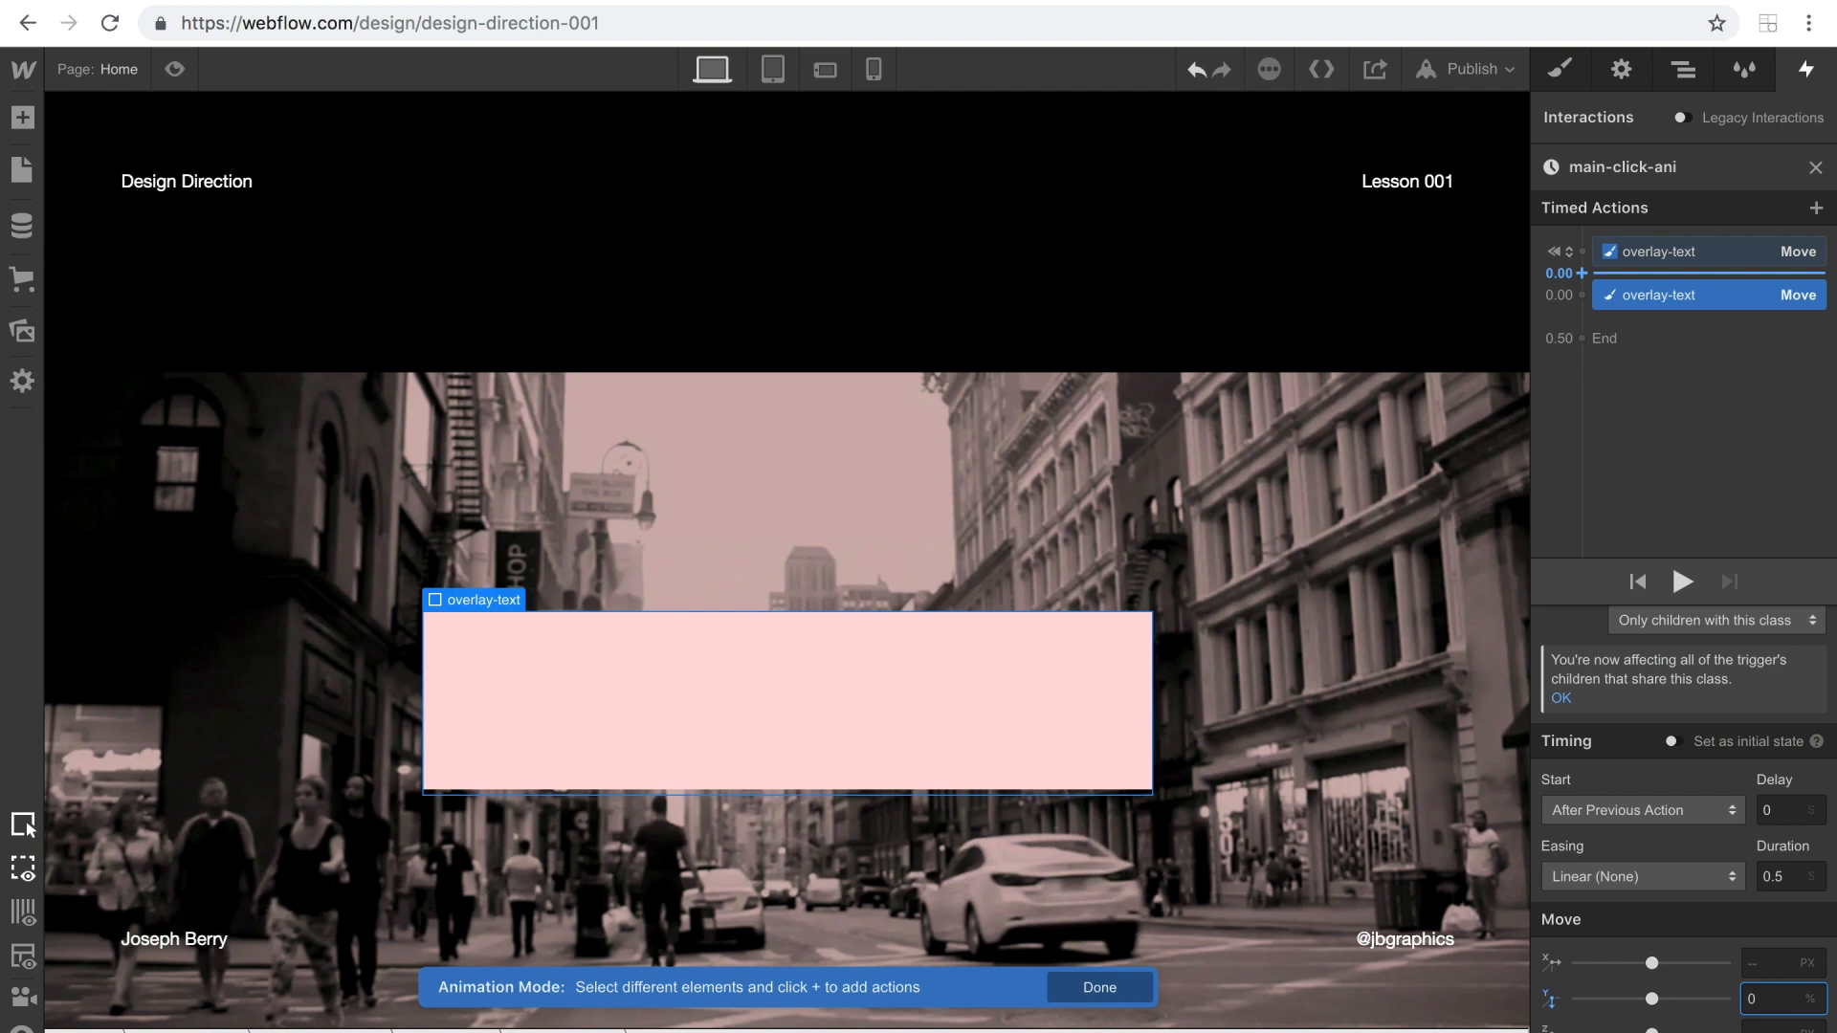
Set the second Move action's easing to In Out Quart and duration to 0.8 s, and play the animation.
left_click(1660, 878)
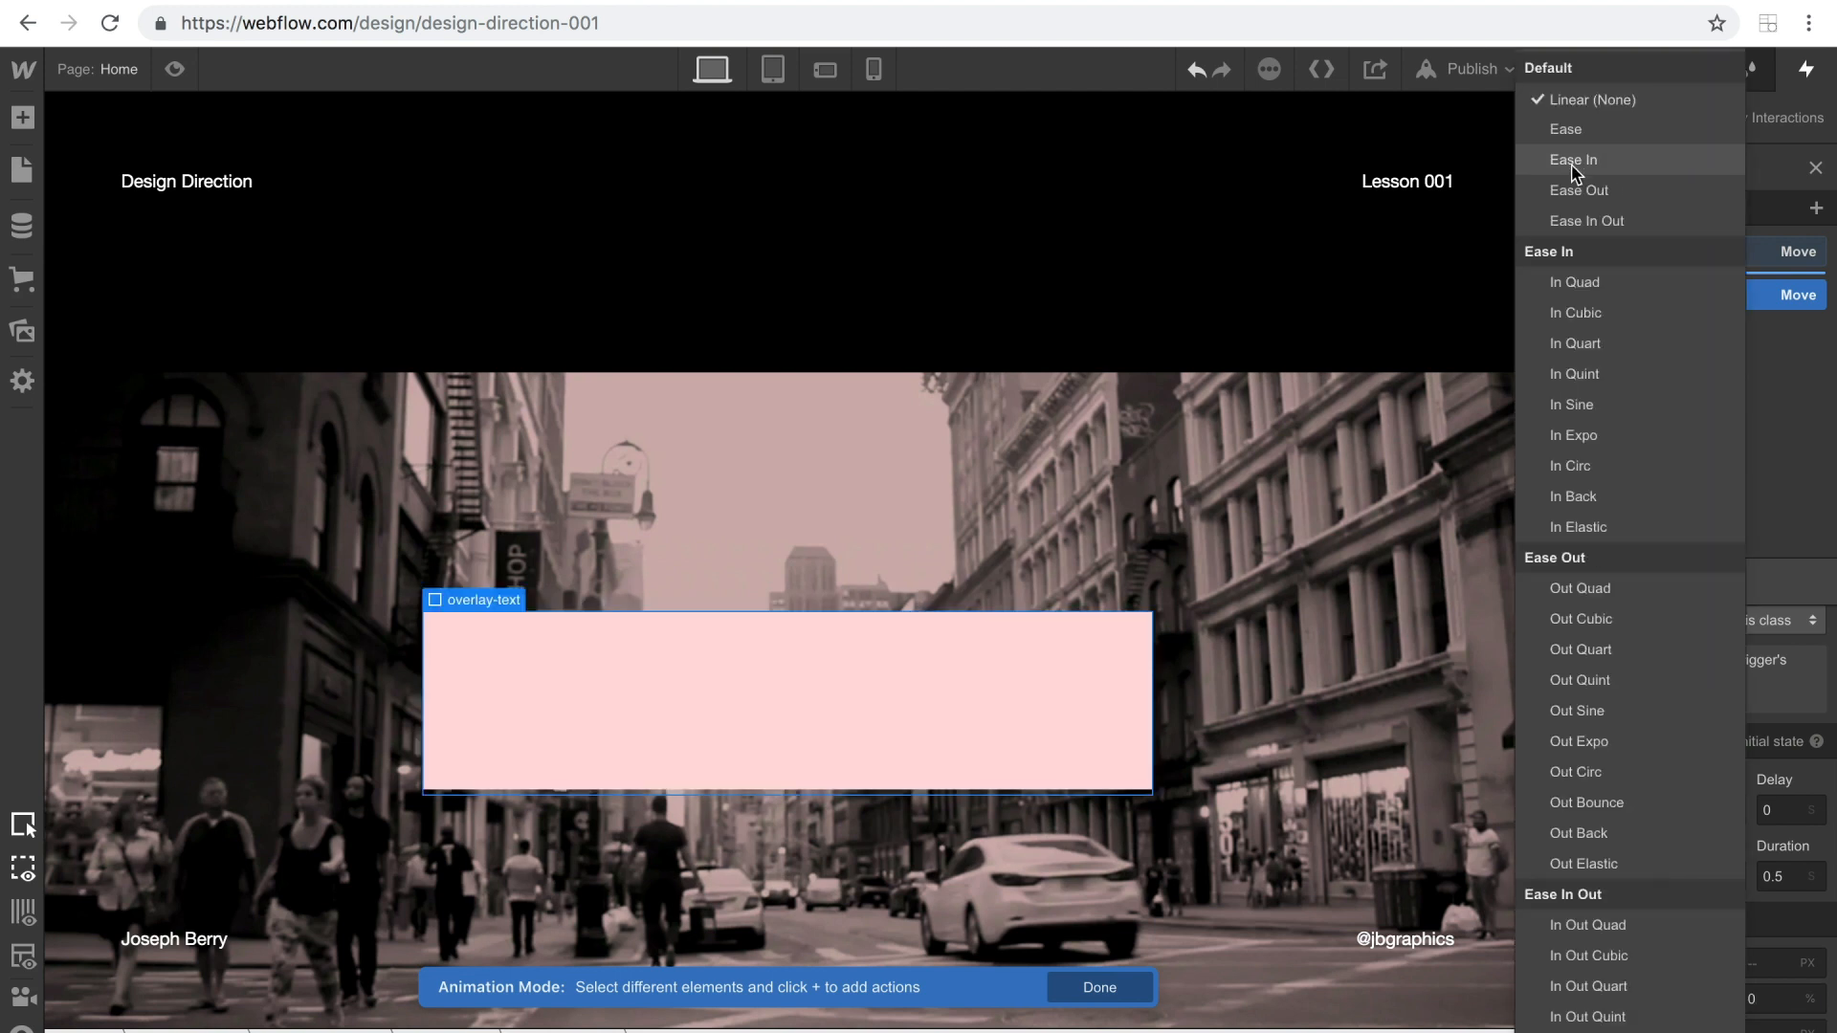
scroll(1627, 361, "down", 3)
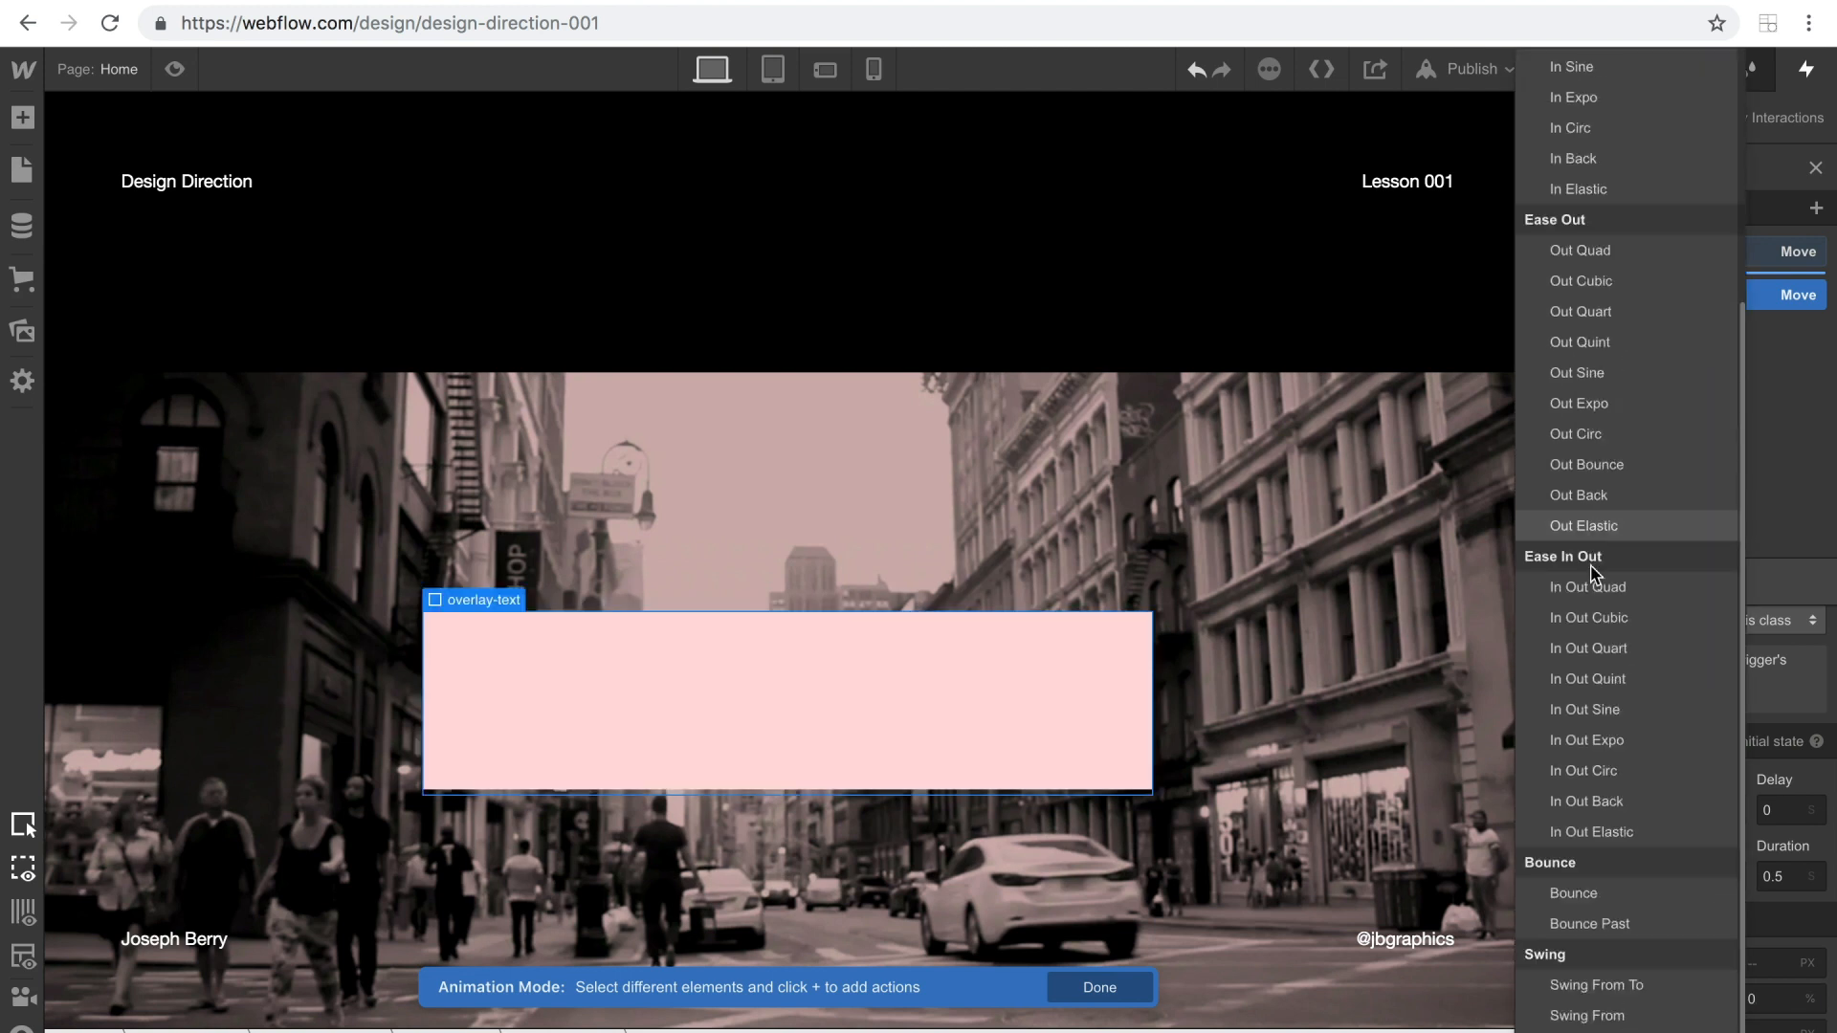
left_click(1594, 649)
left_click(1795, 874)
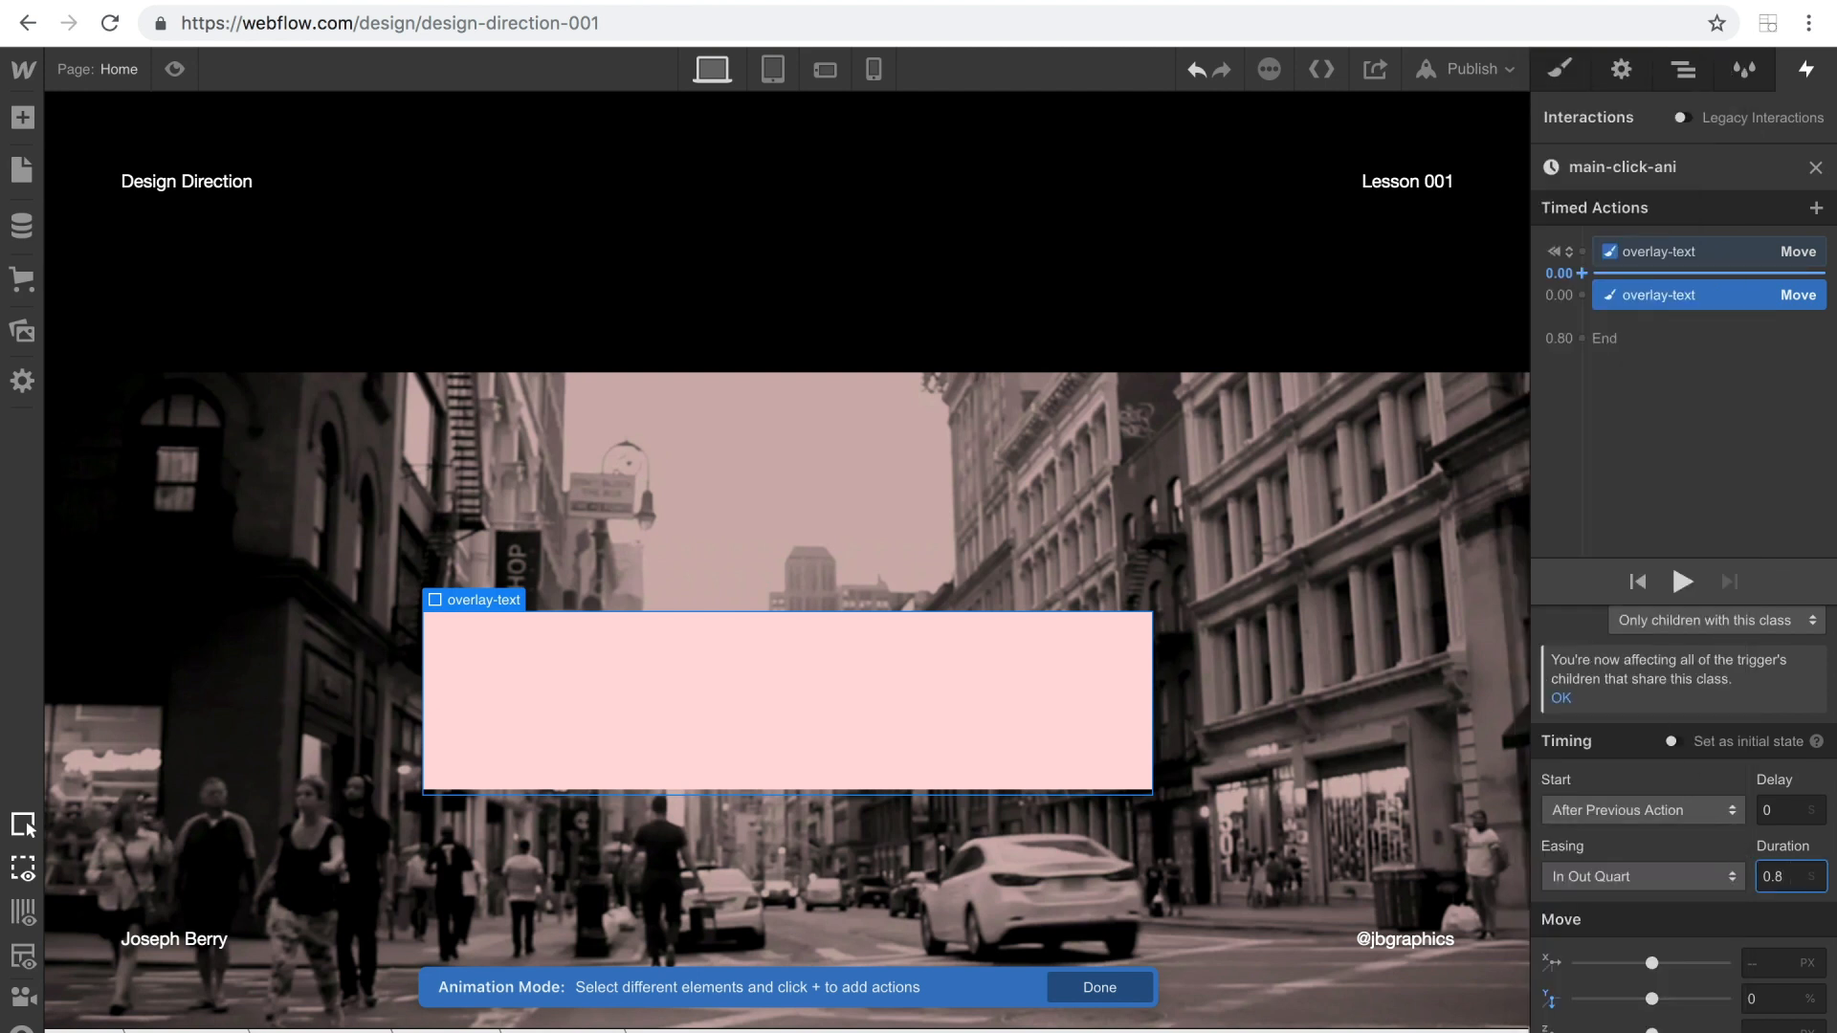
type("0.8")
left_click(1682, 581)
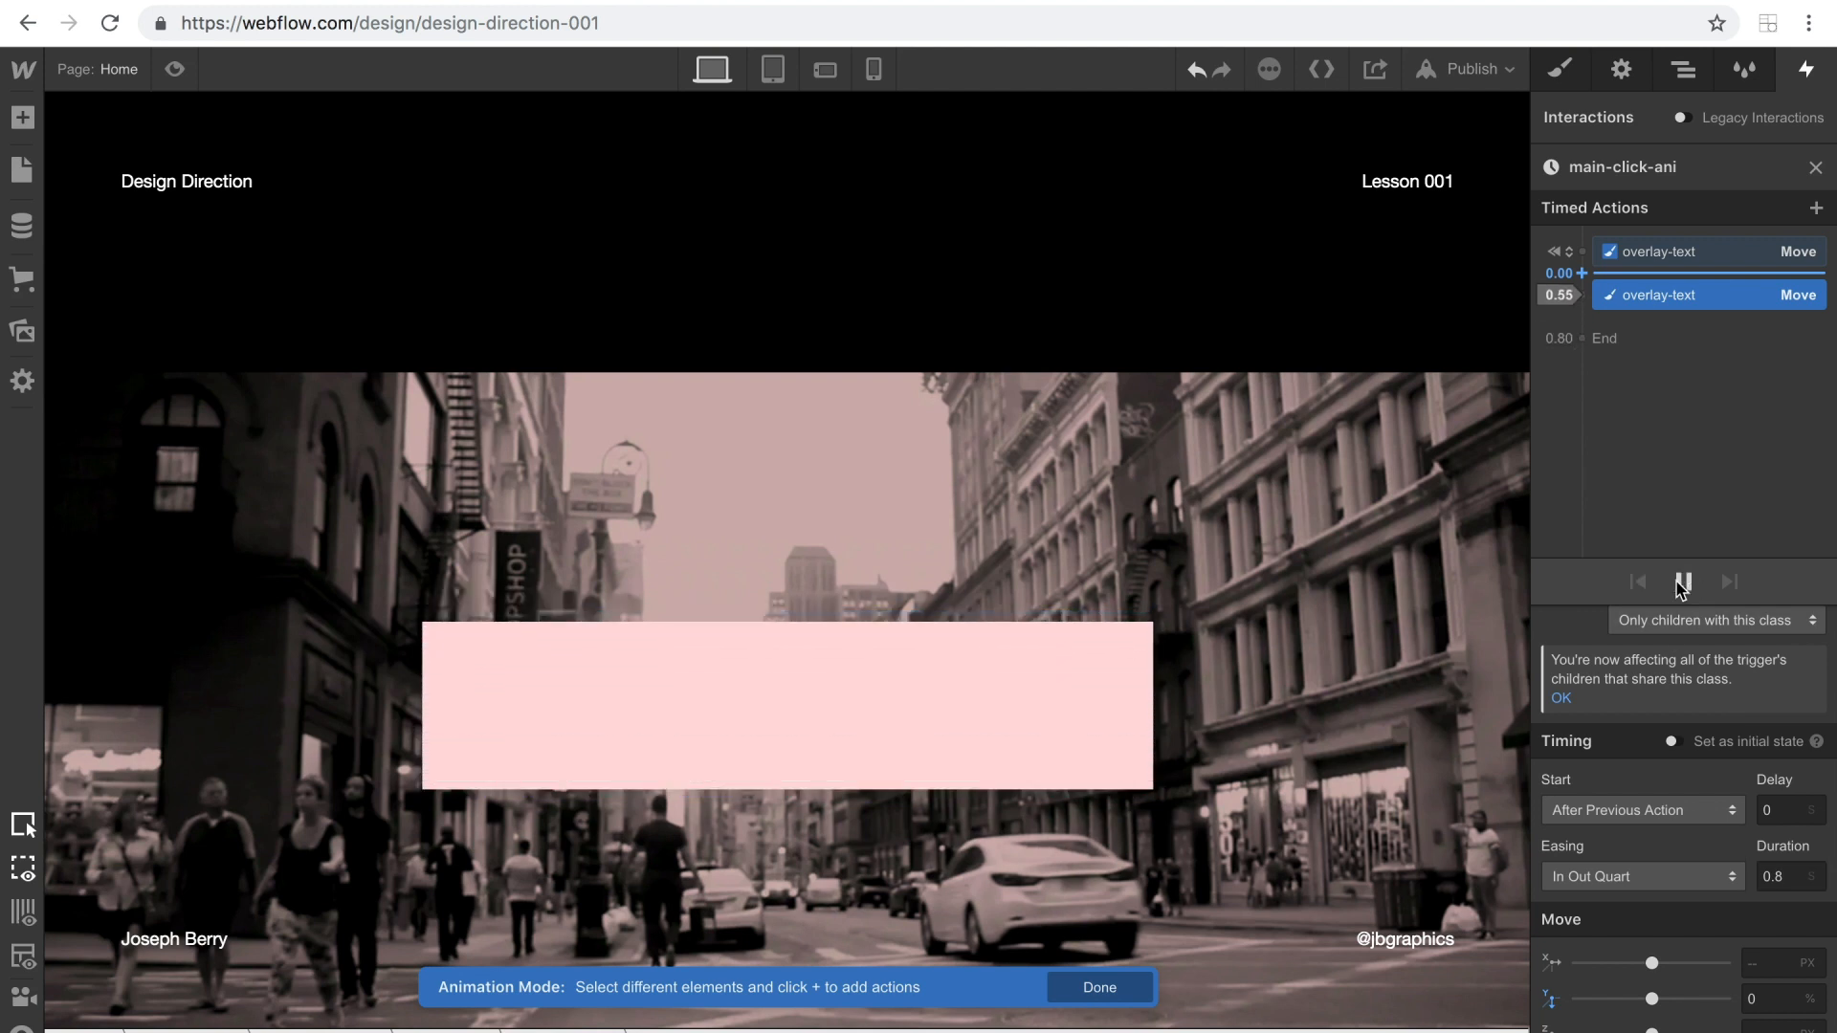
Add a third Move action for overlay-text after the existing ones, with Y at -100%.
left_click(1583, 319)
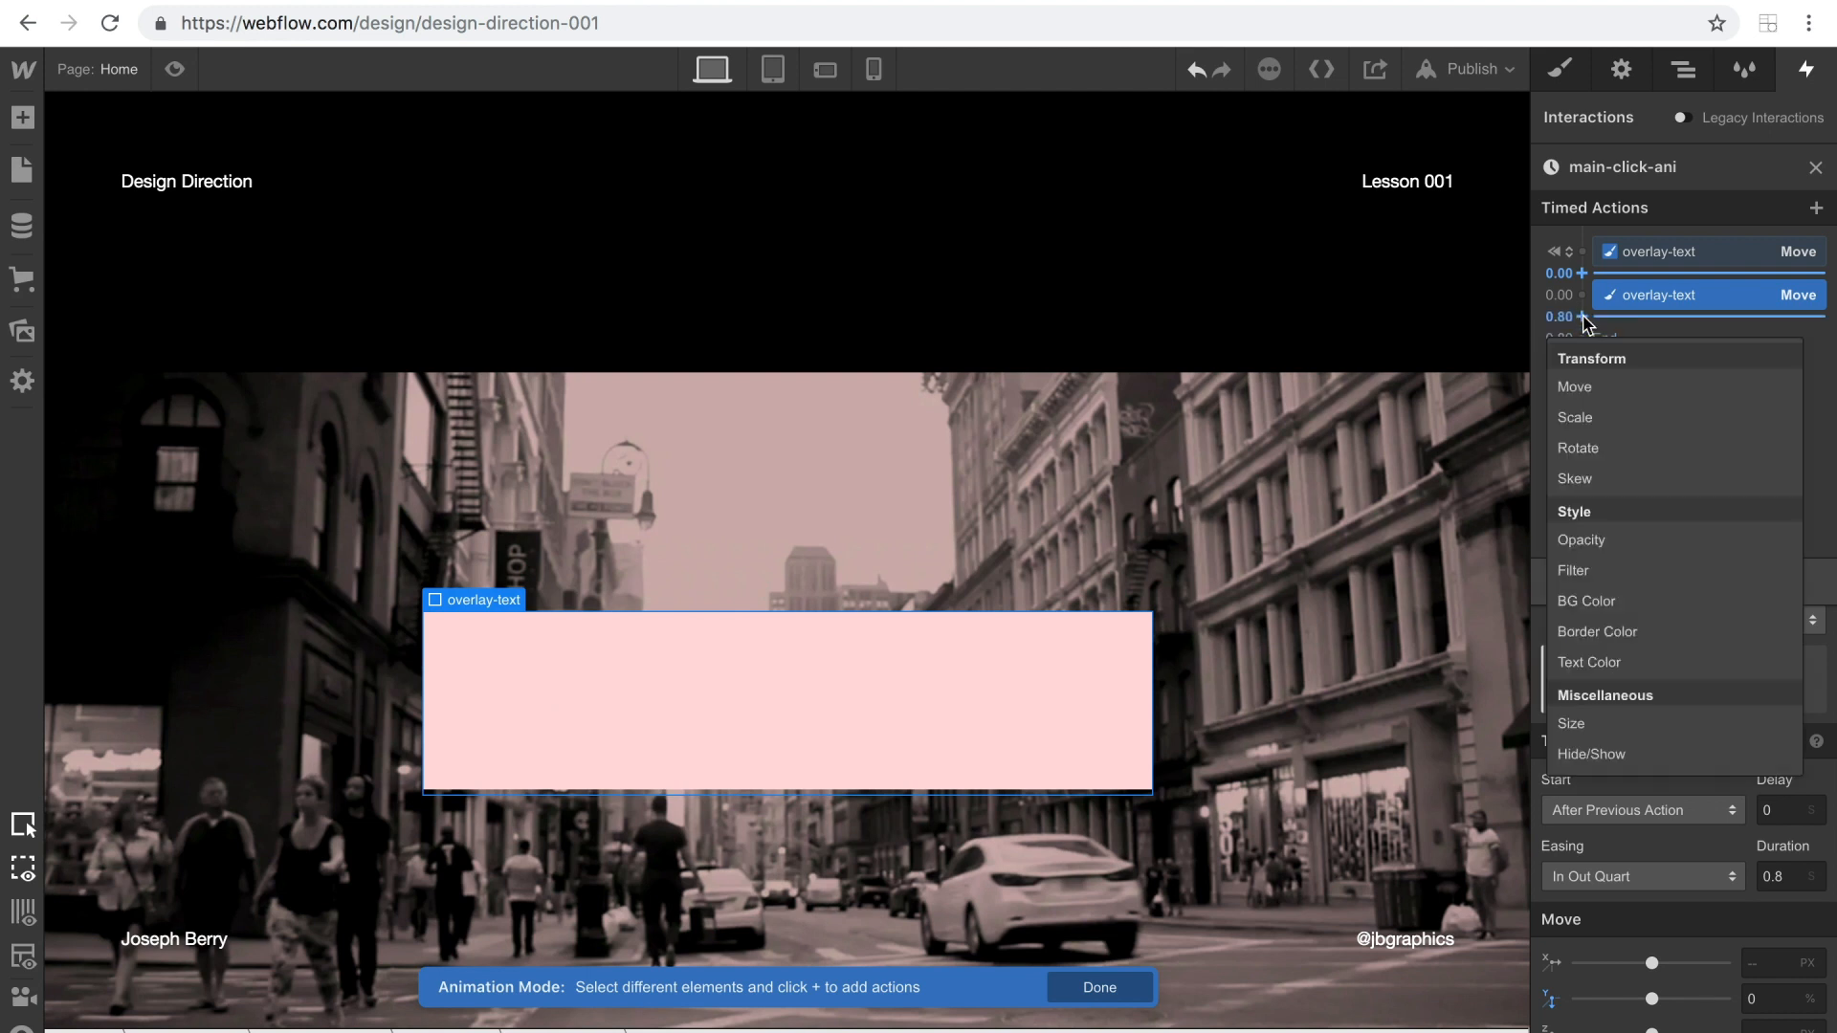
left_click(1574, 387)
left_click(1749, 998)
type("-100")
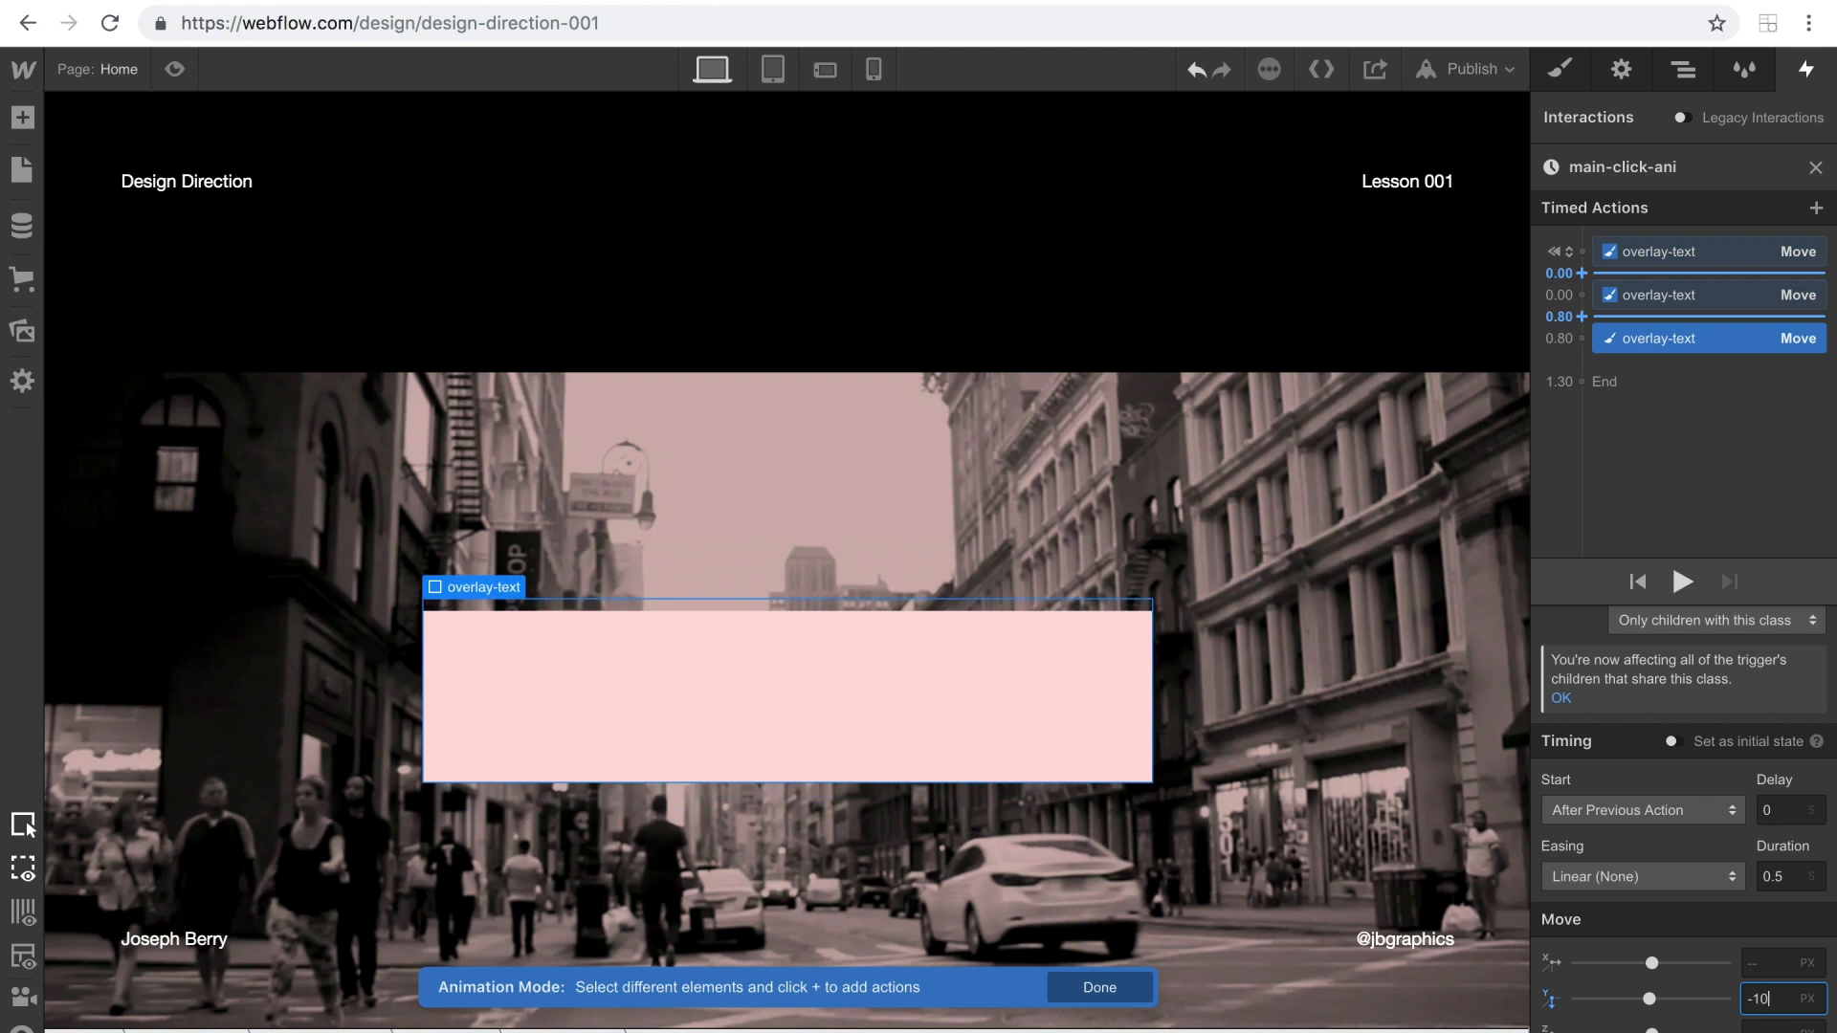
type("%")
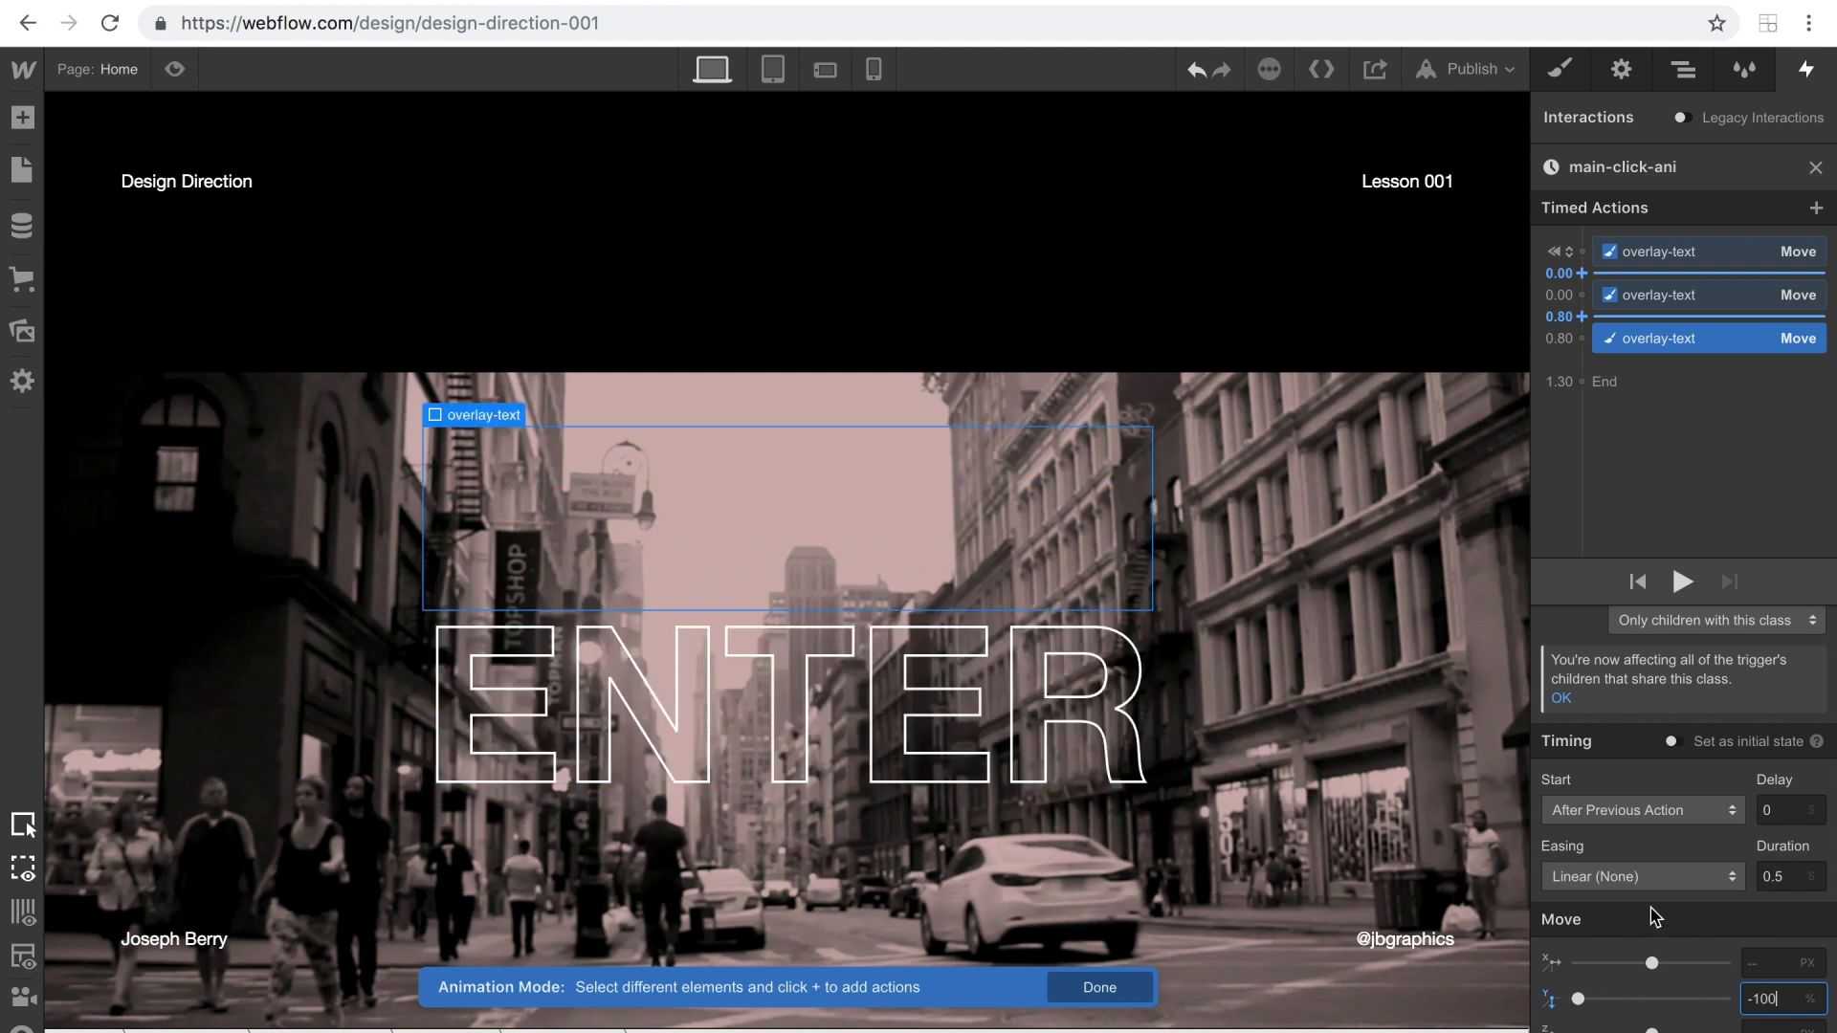
Set the third Move action's easing to In Out Quart and duration to 0.8 s, and play the animation.
left_click(1642, 885)
left_click(1569, 129)
scroll(1523, 378, "down", 4)
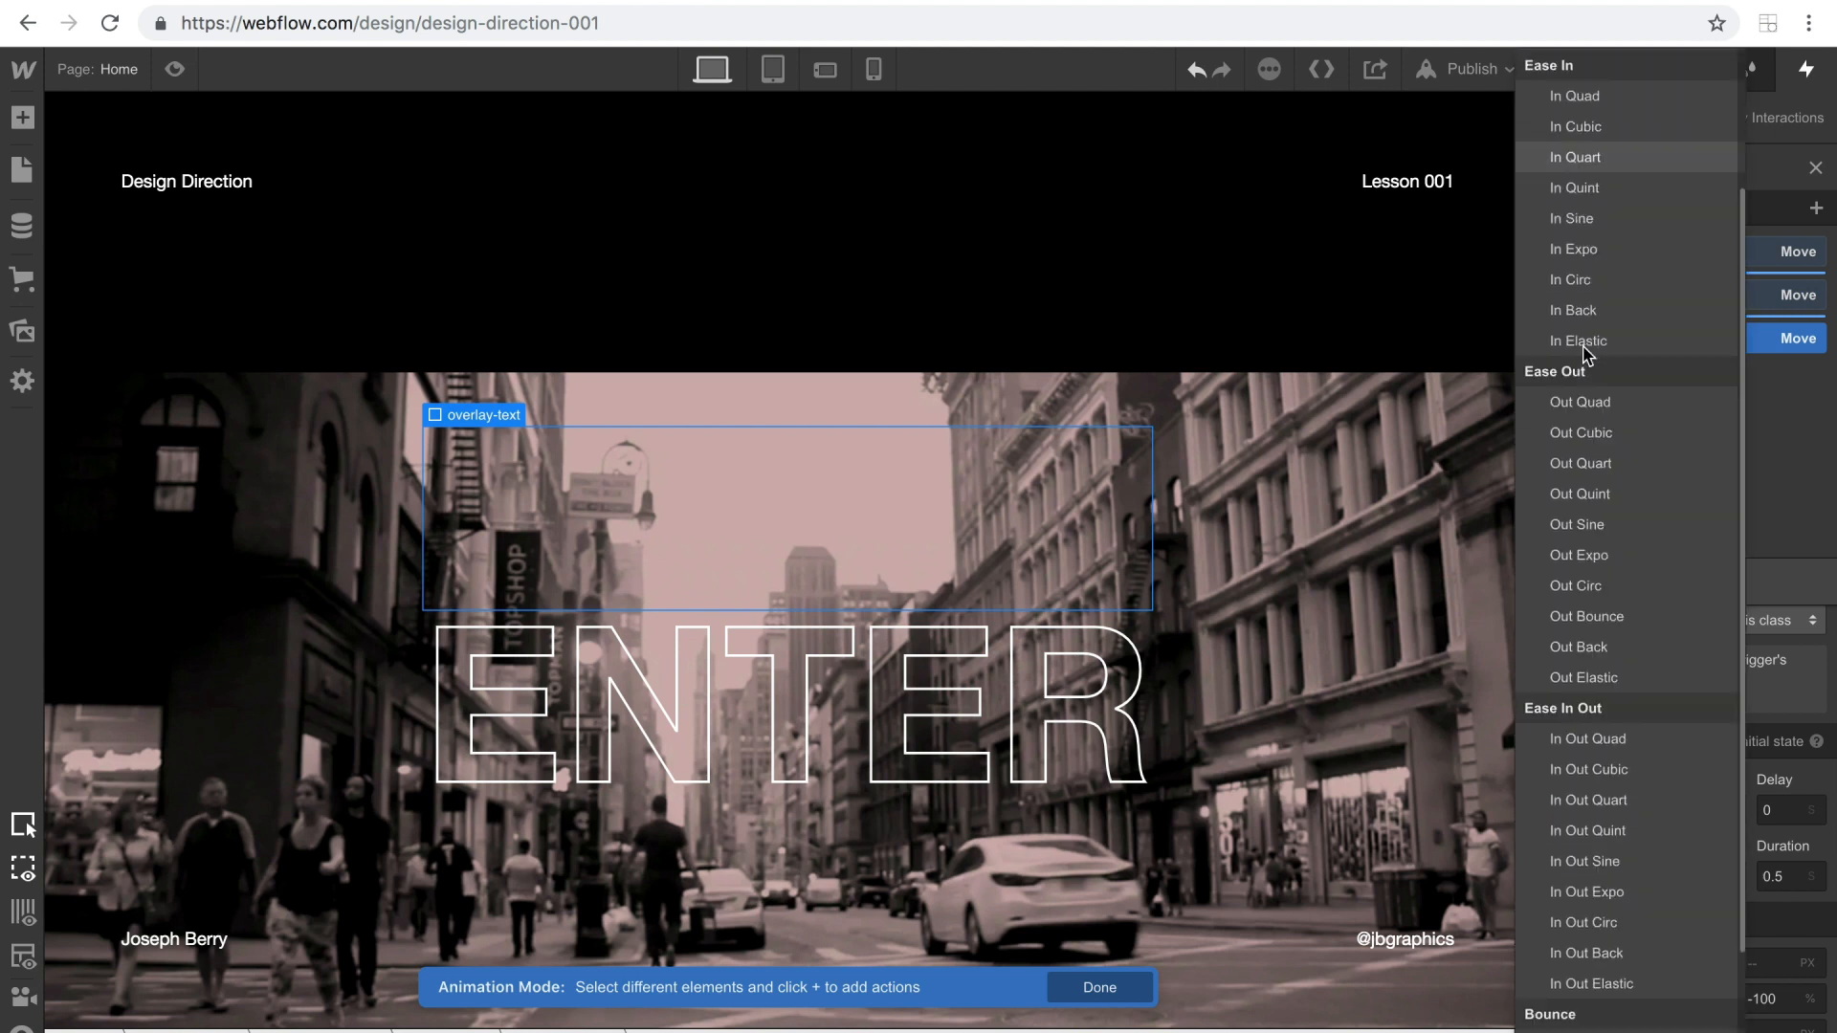
left_click(1596, 649)
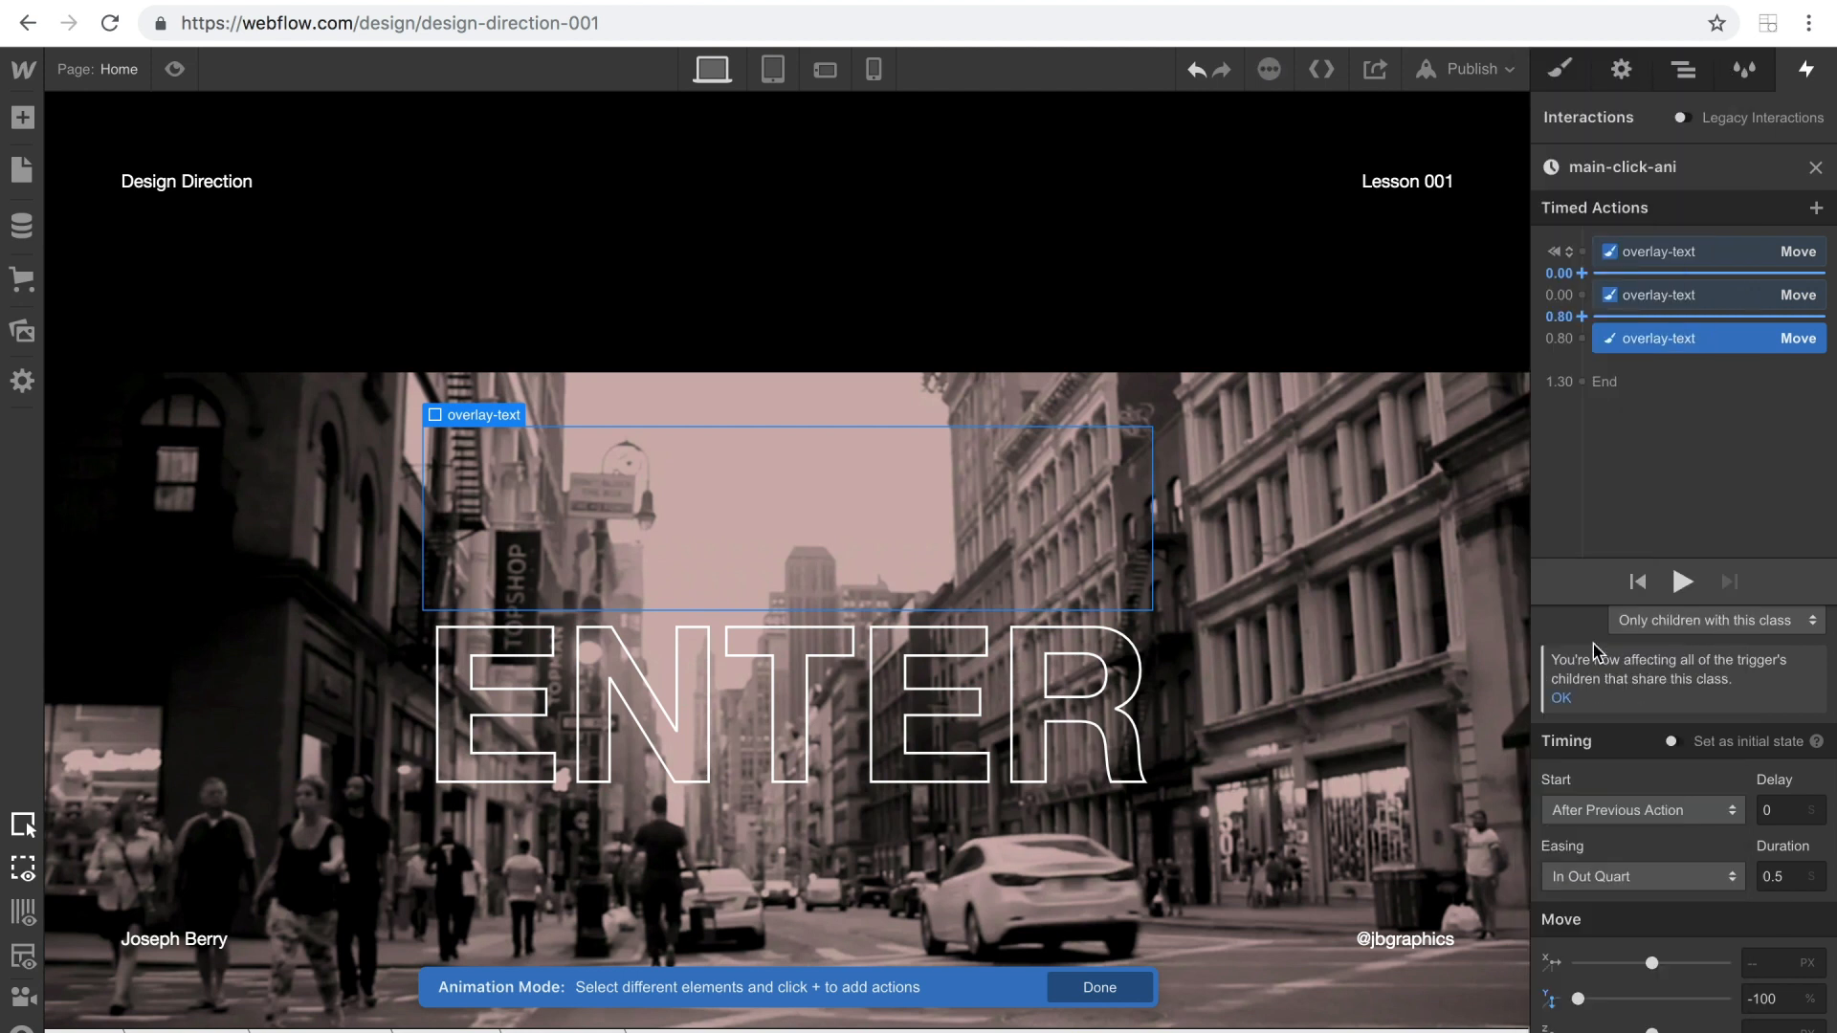
left_click(1786, 878)
left_click(1683, 582)
left_click(1683, 582)
left_click(1682, 582)
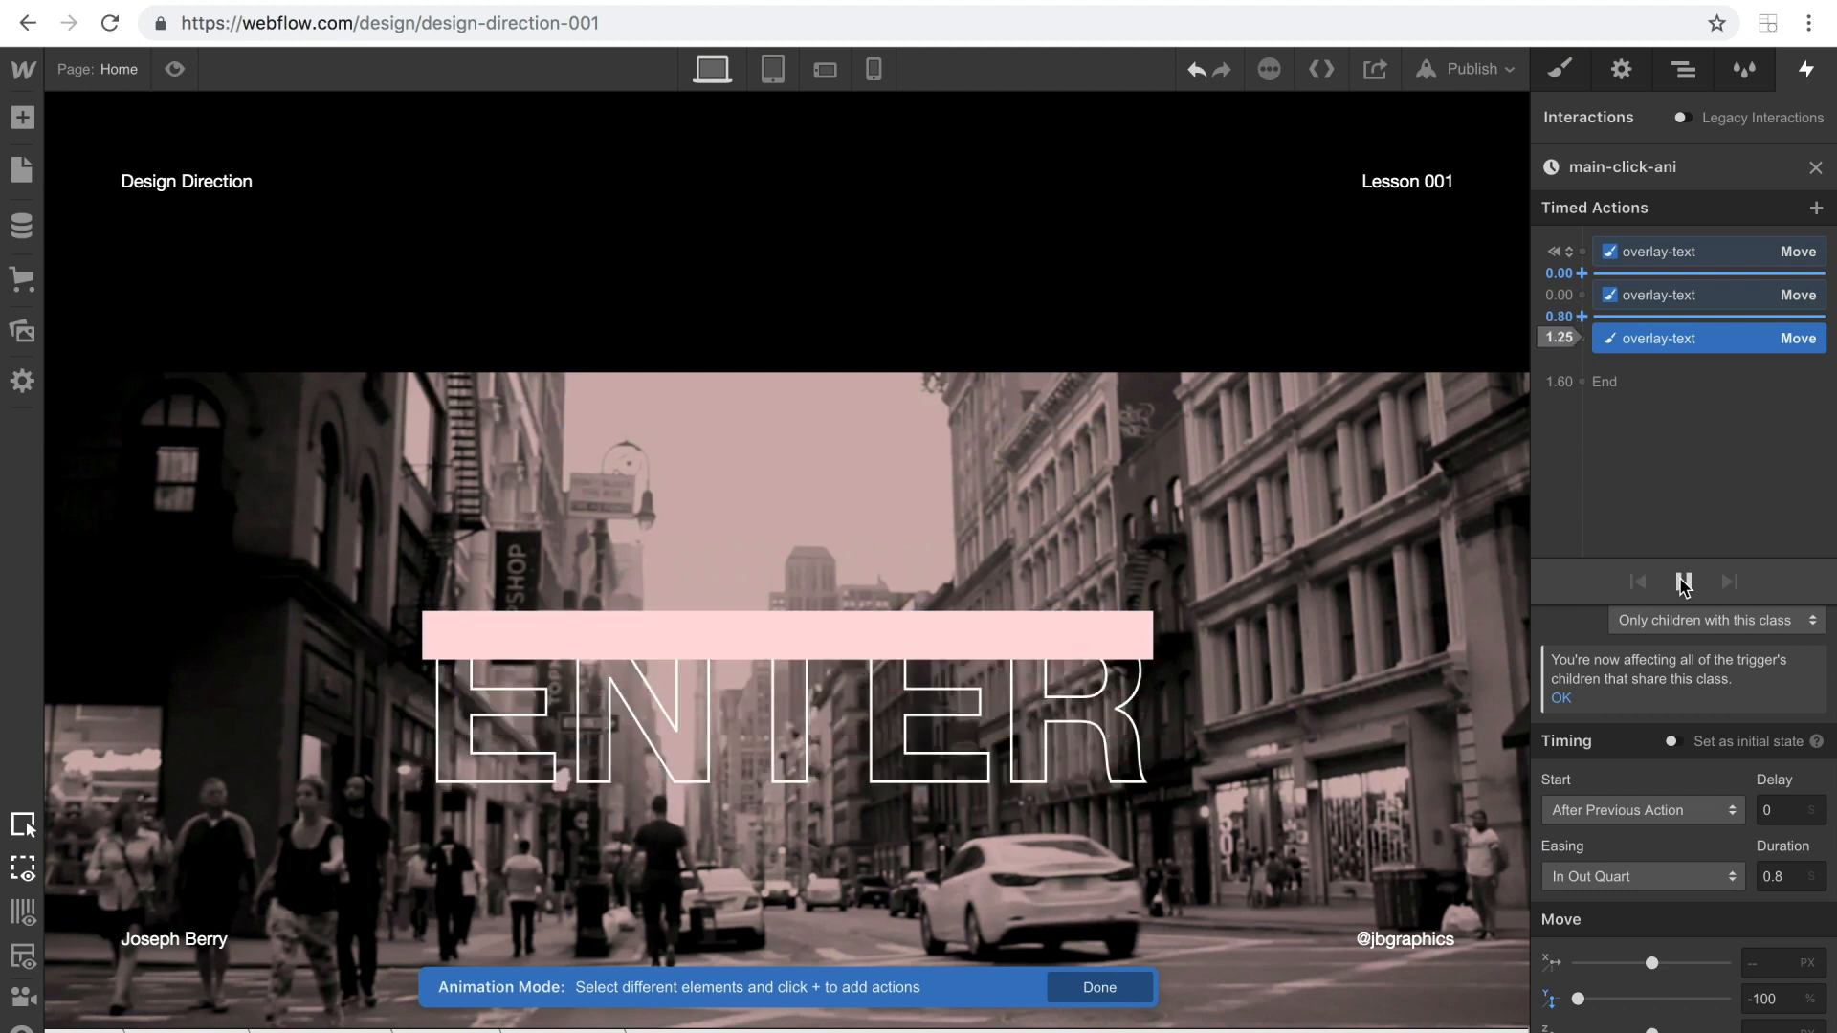
Preview the page, trigger the ENTER link's click animation twice, and select the hero-1 heading back on the canvas.
left_click(174, 69)
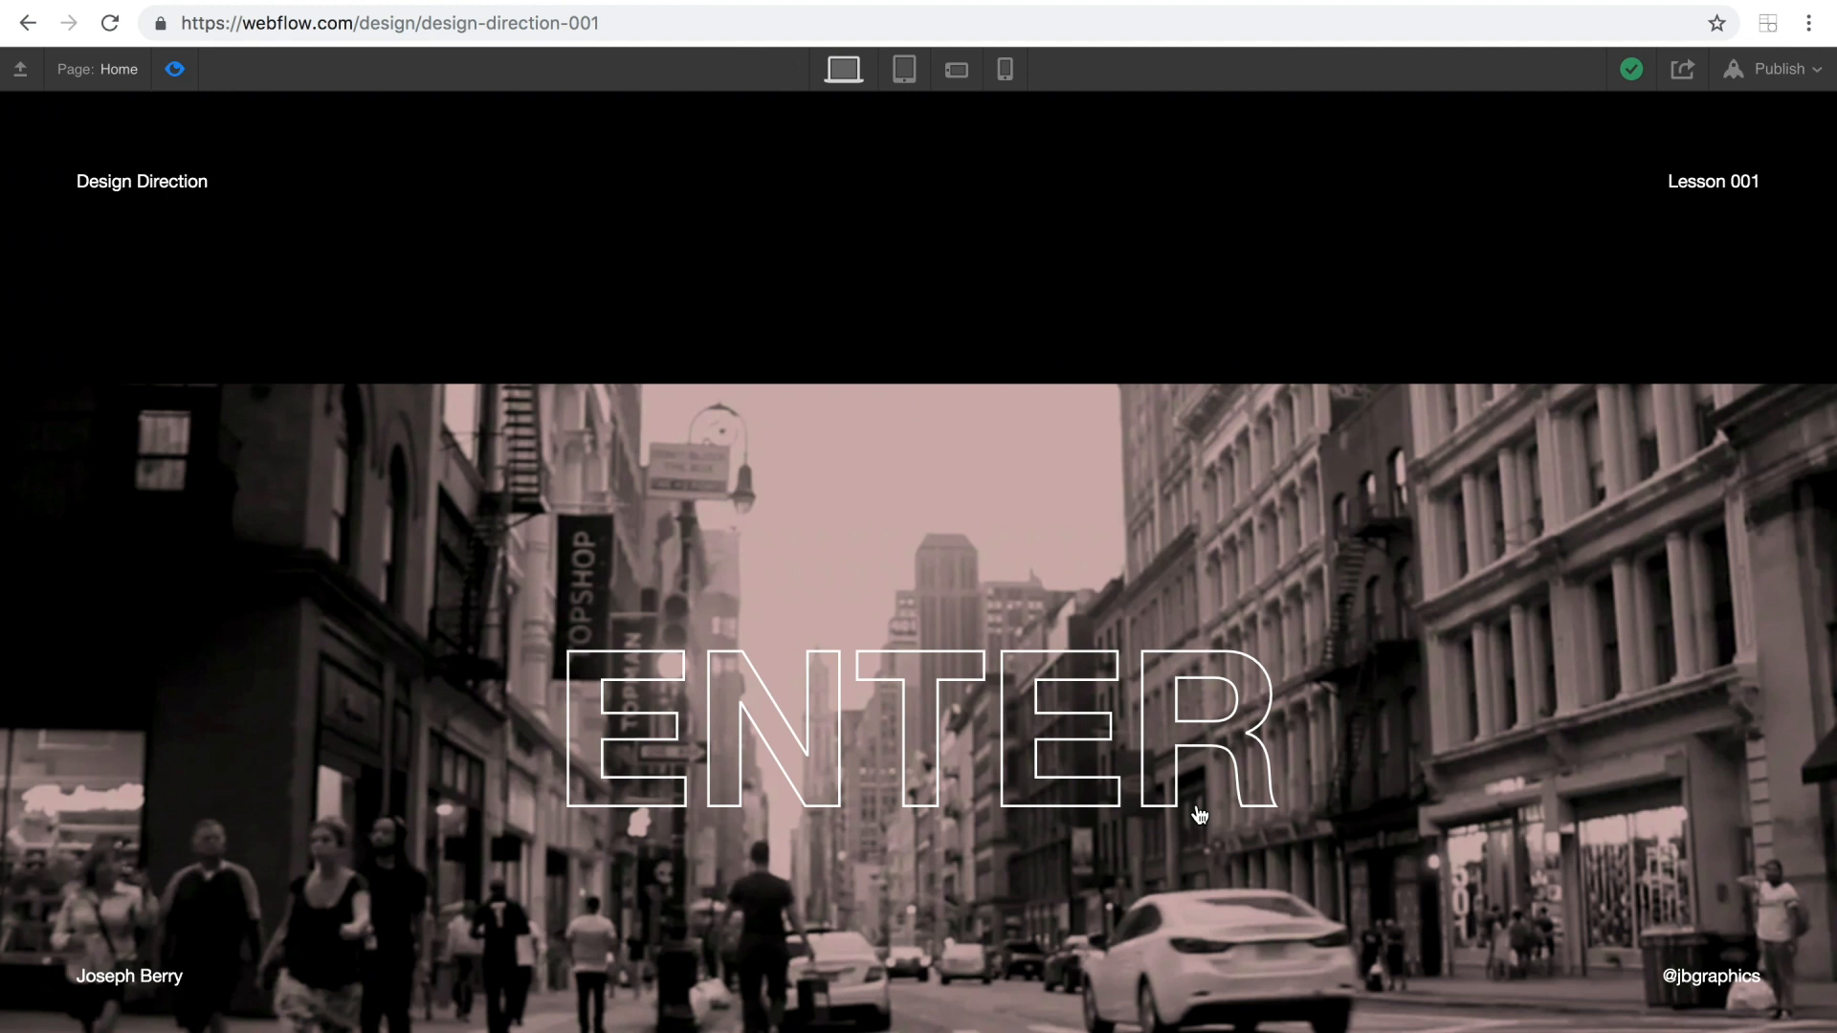
left_click(865, 713)
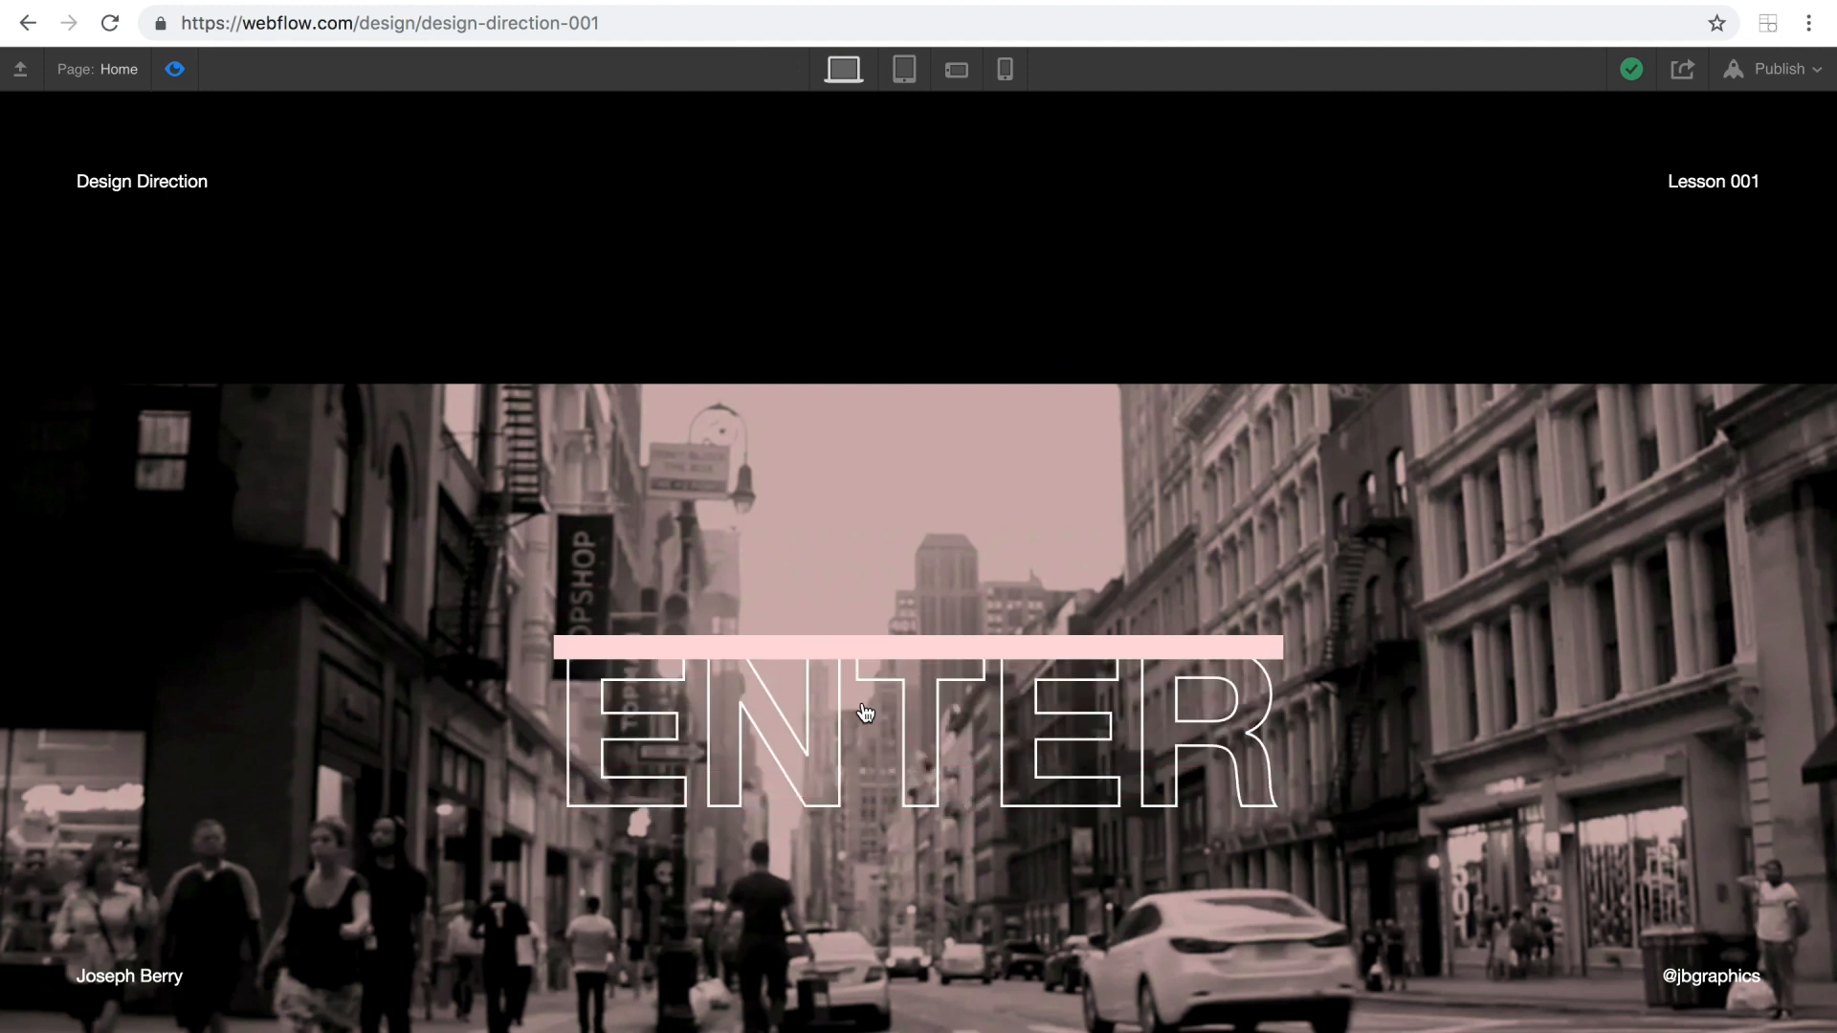
left_click(192, 71)
left_click(192, 70)
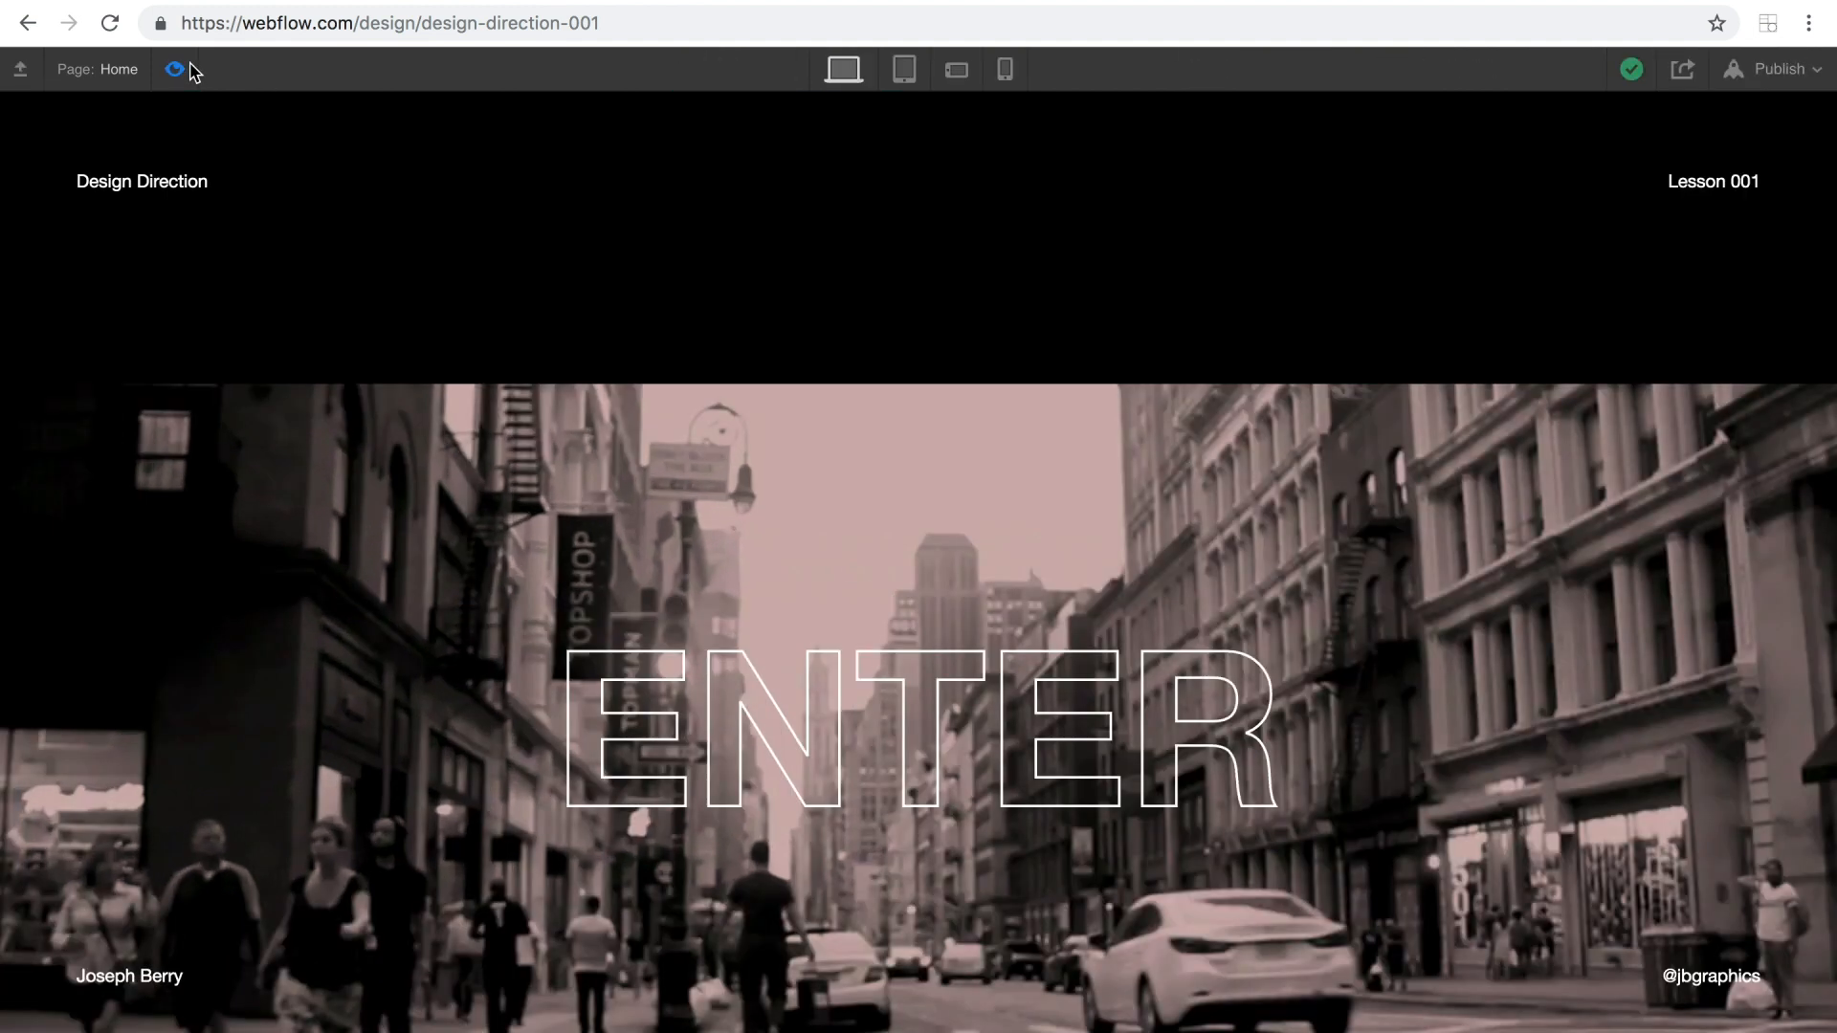
left_click(819, 718)
left_click(174, 69)
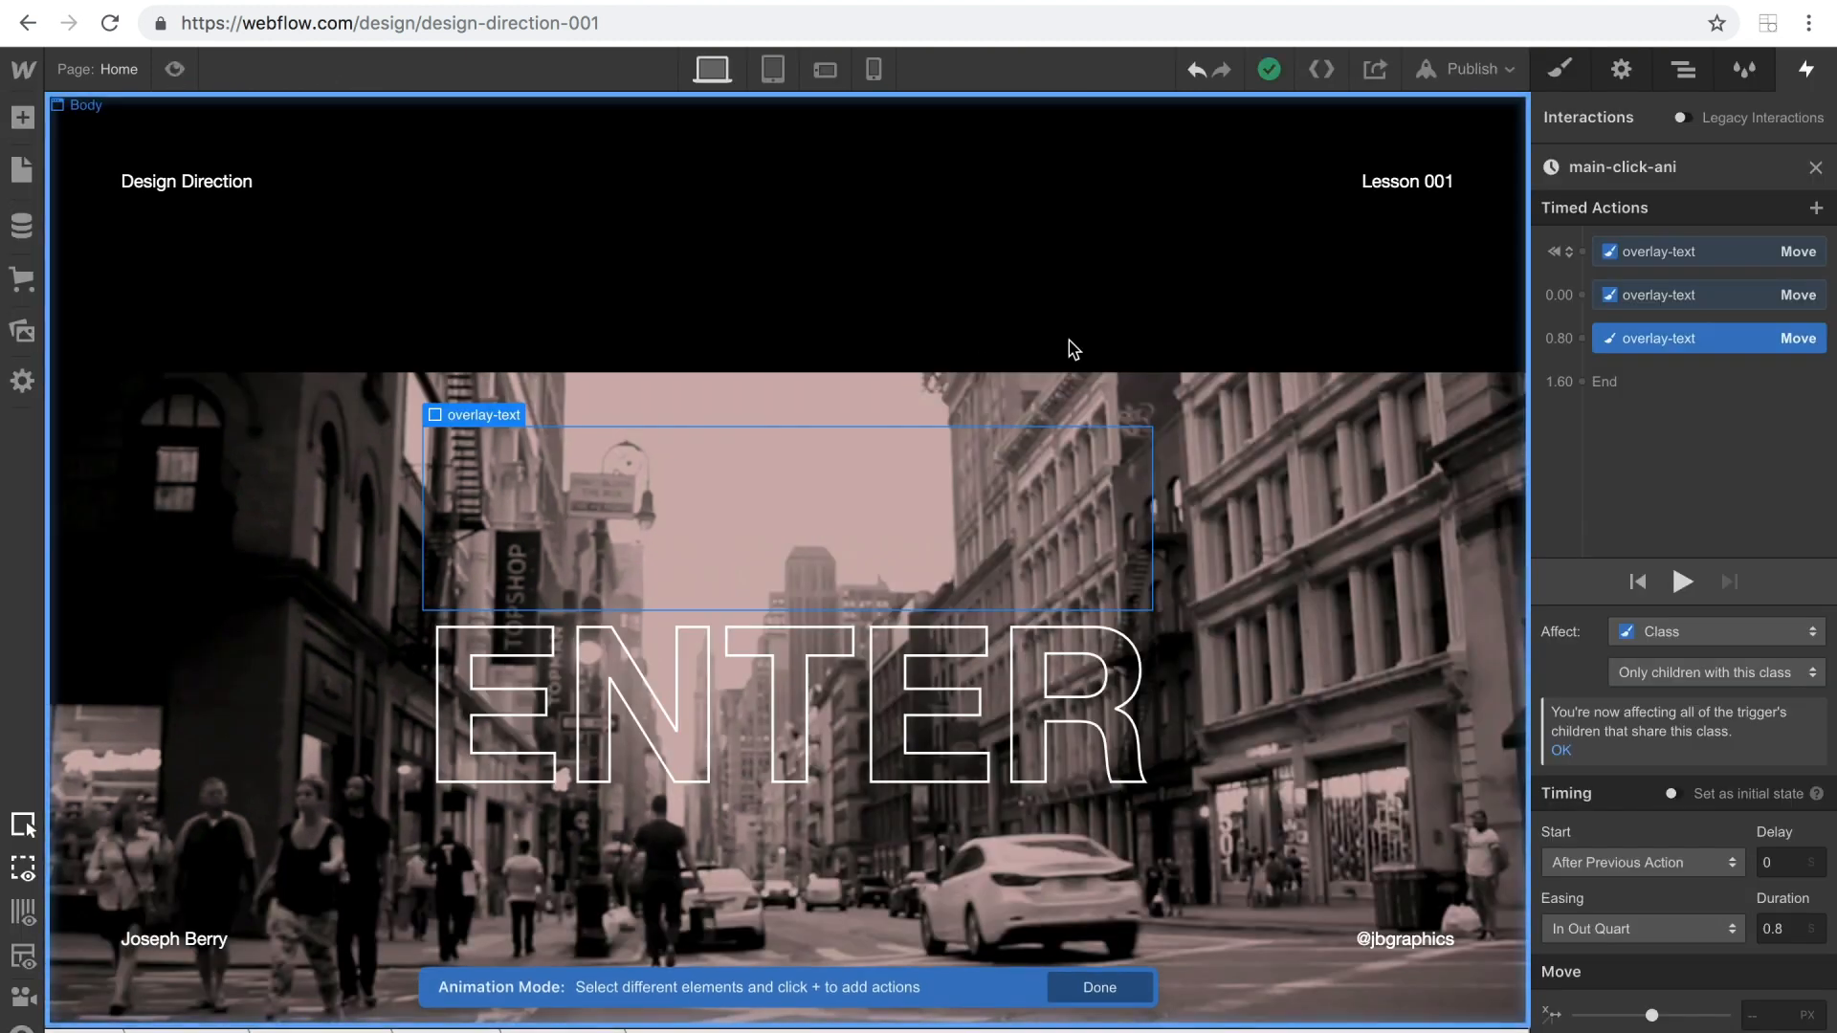
left_click(852, 722)
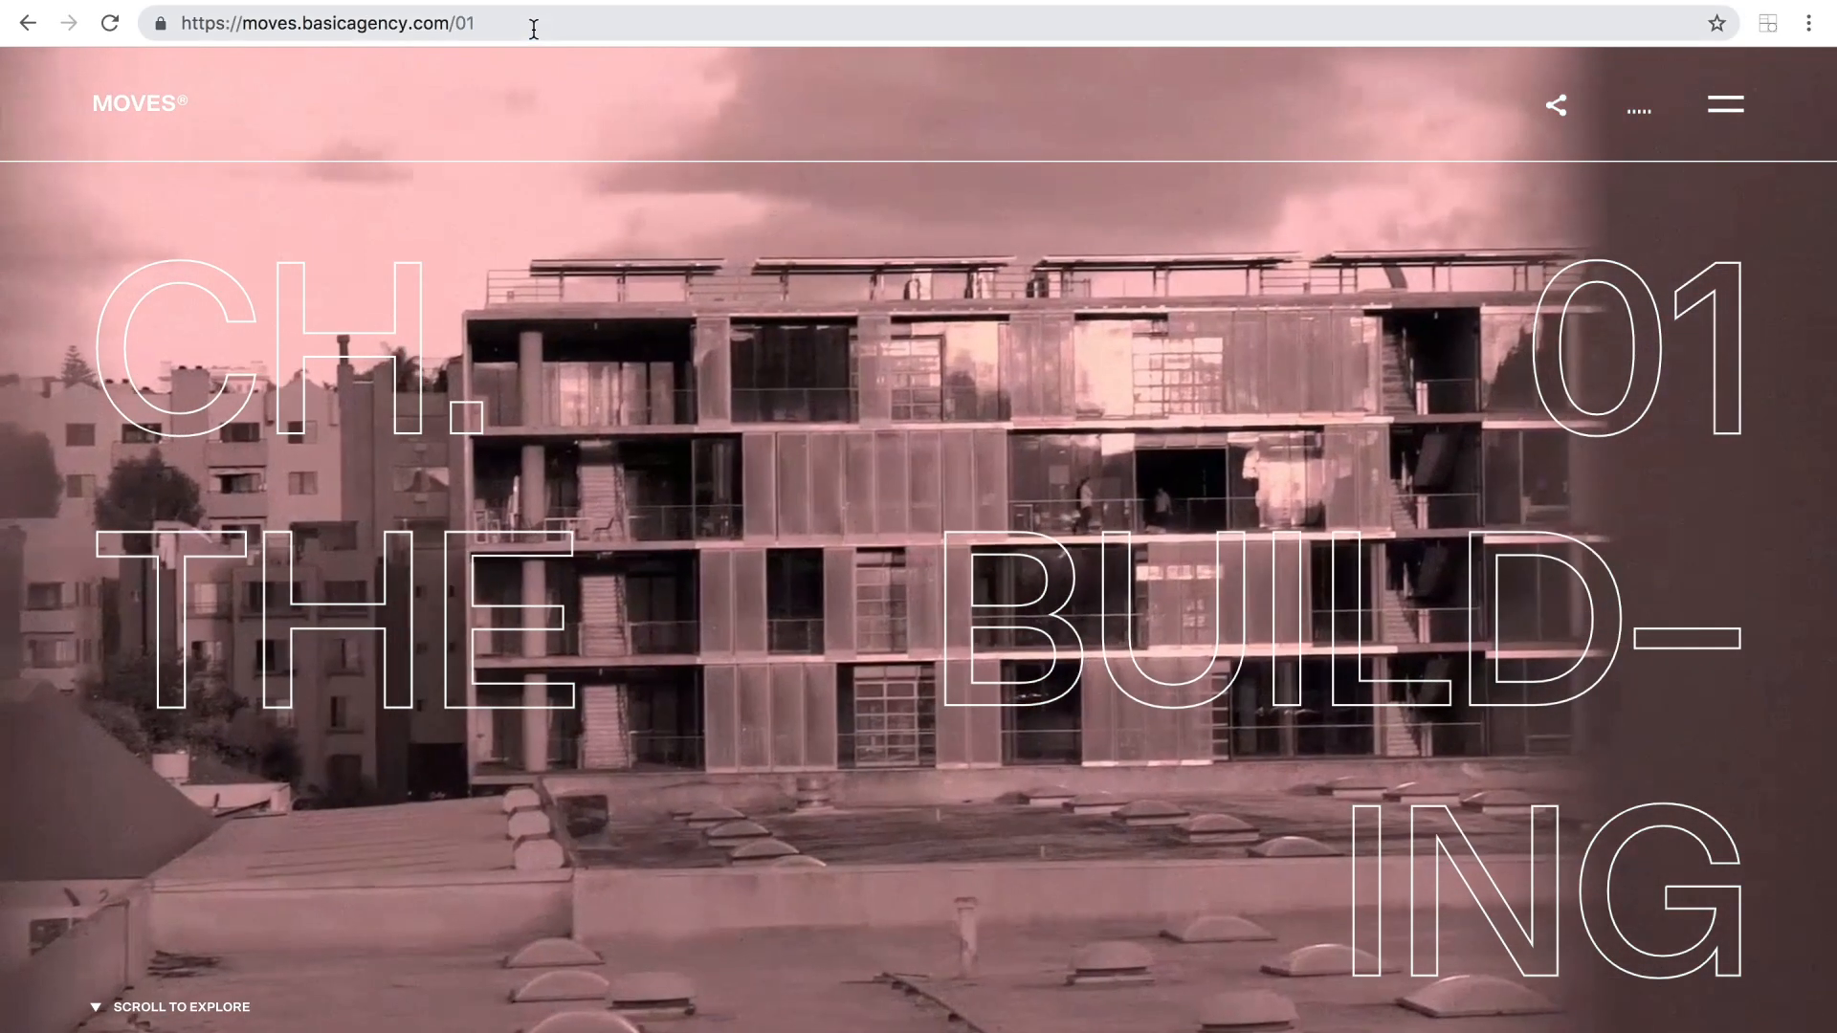
Switch to the reference site, open its home page at moves.basicagency.com, and look over the chapter transition.
double_click(463, 23)
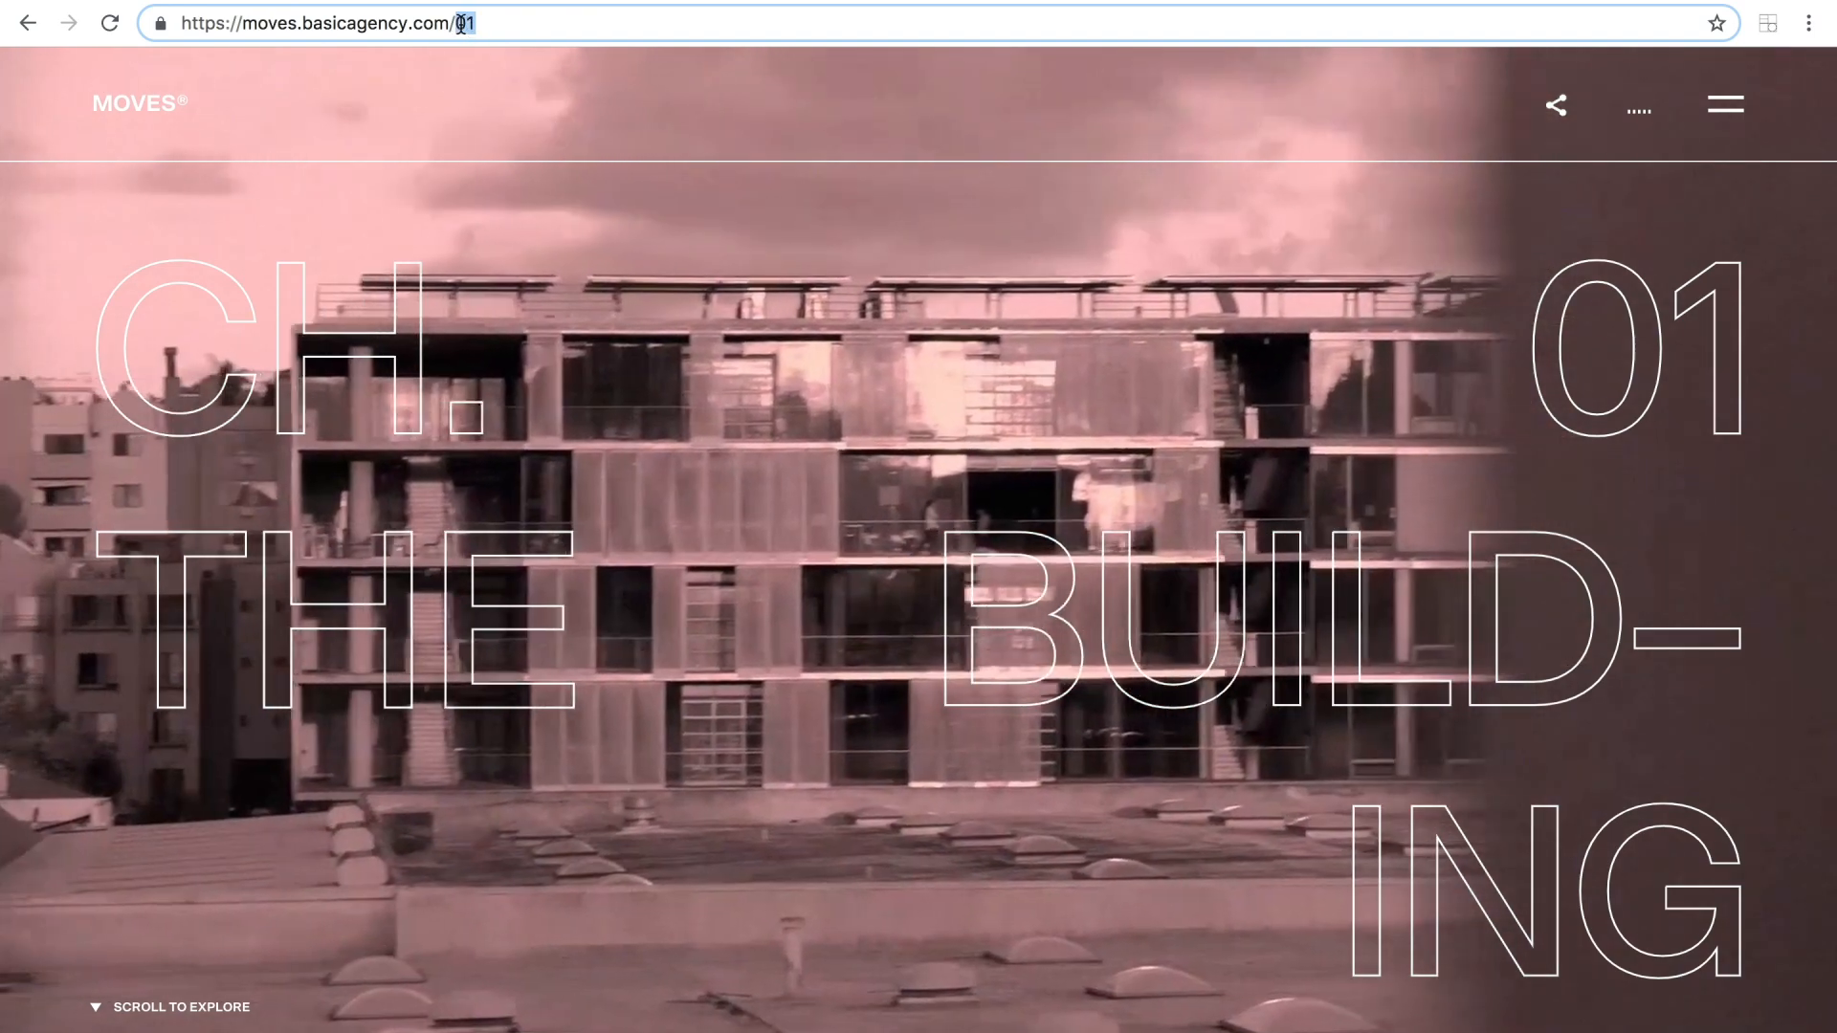
key("BackSpace")
key("Return")
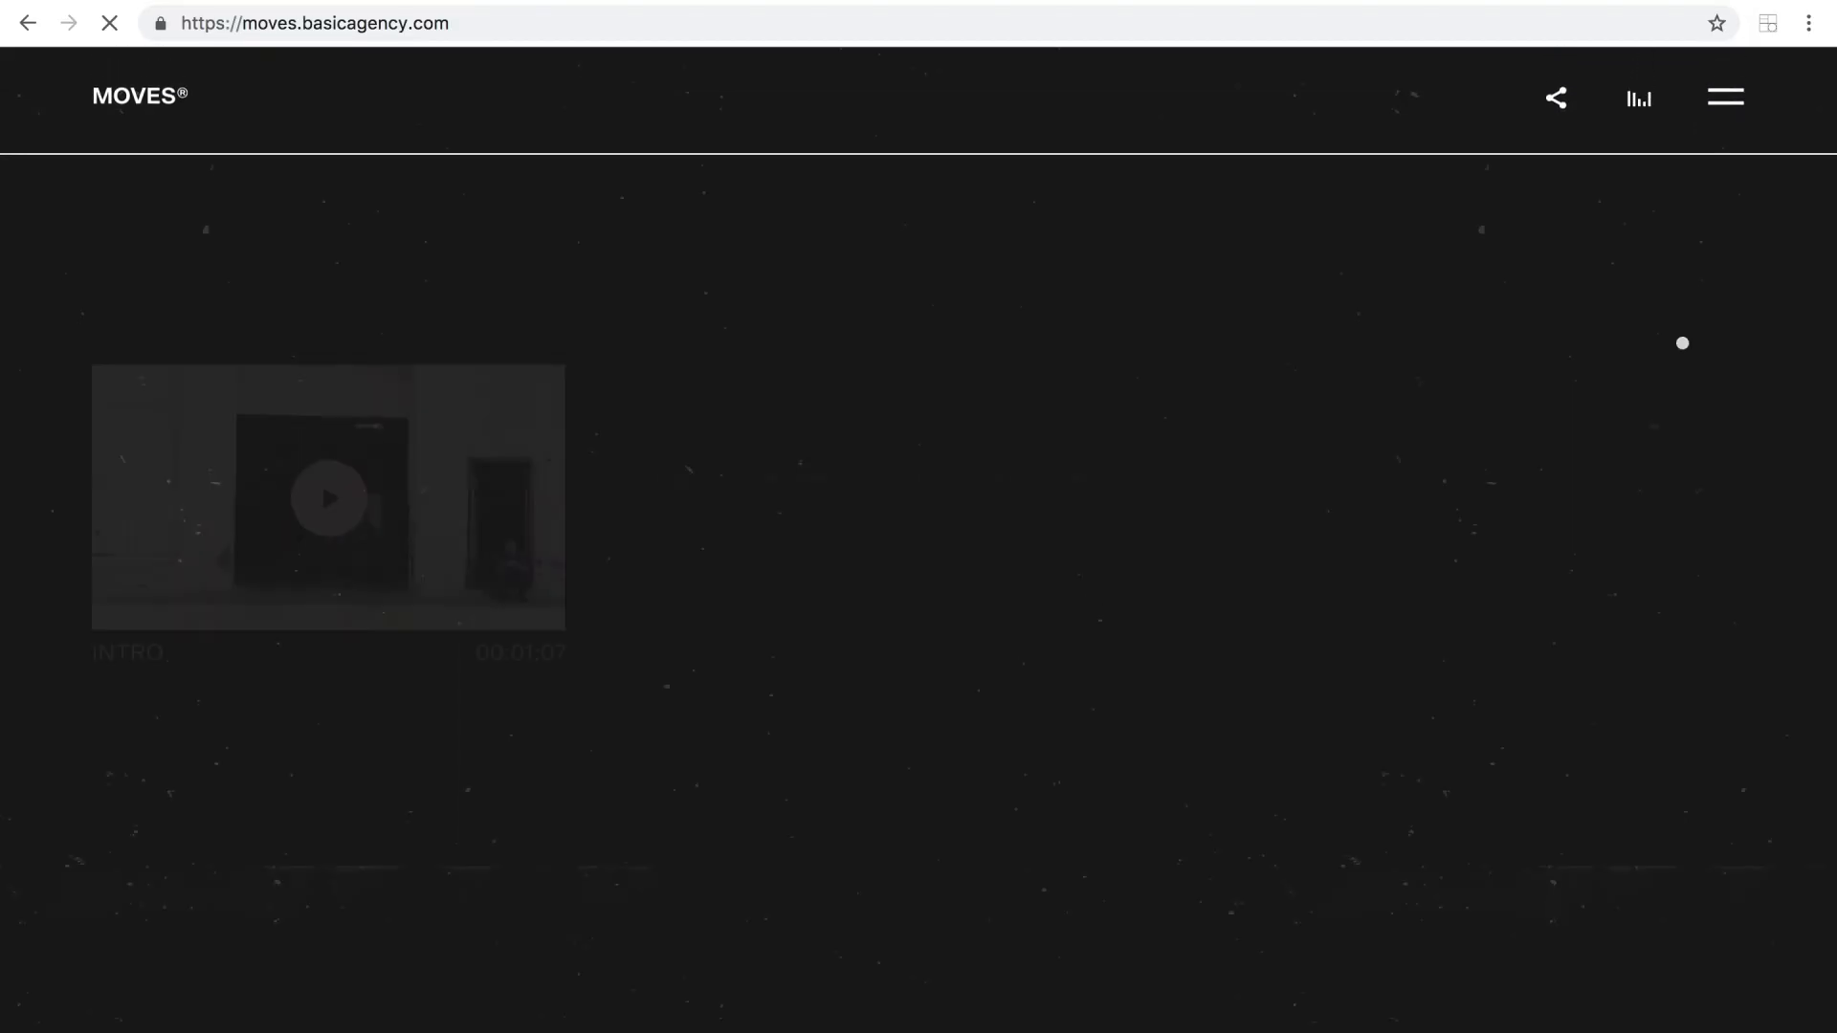
scroll(1134, 545, "down", 5)
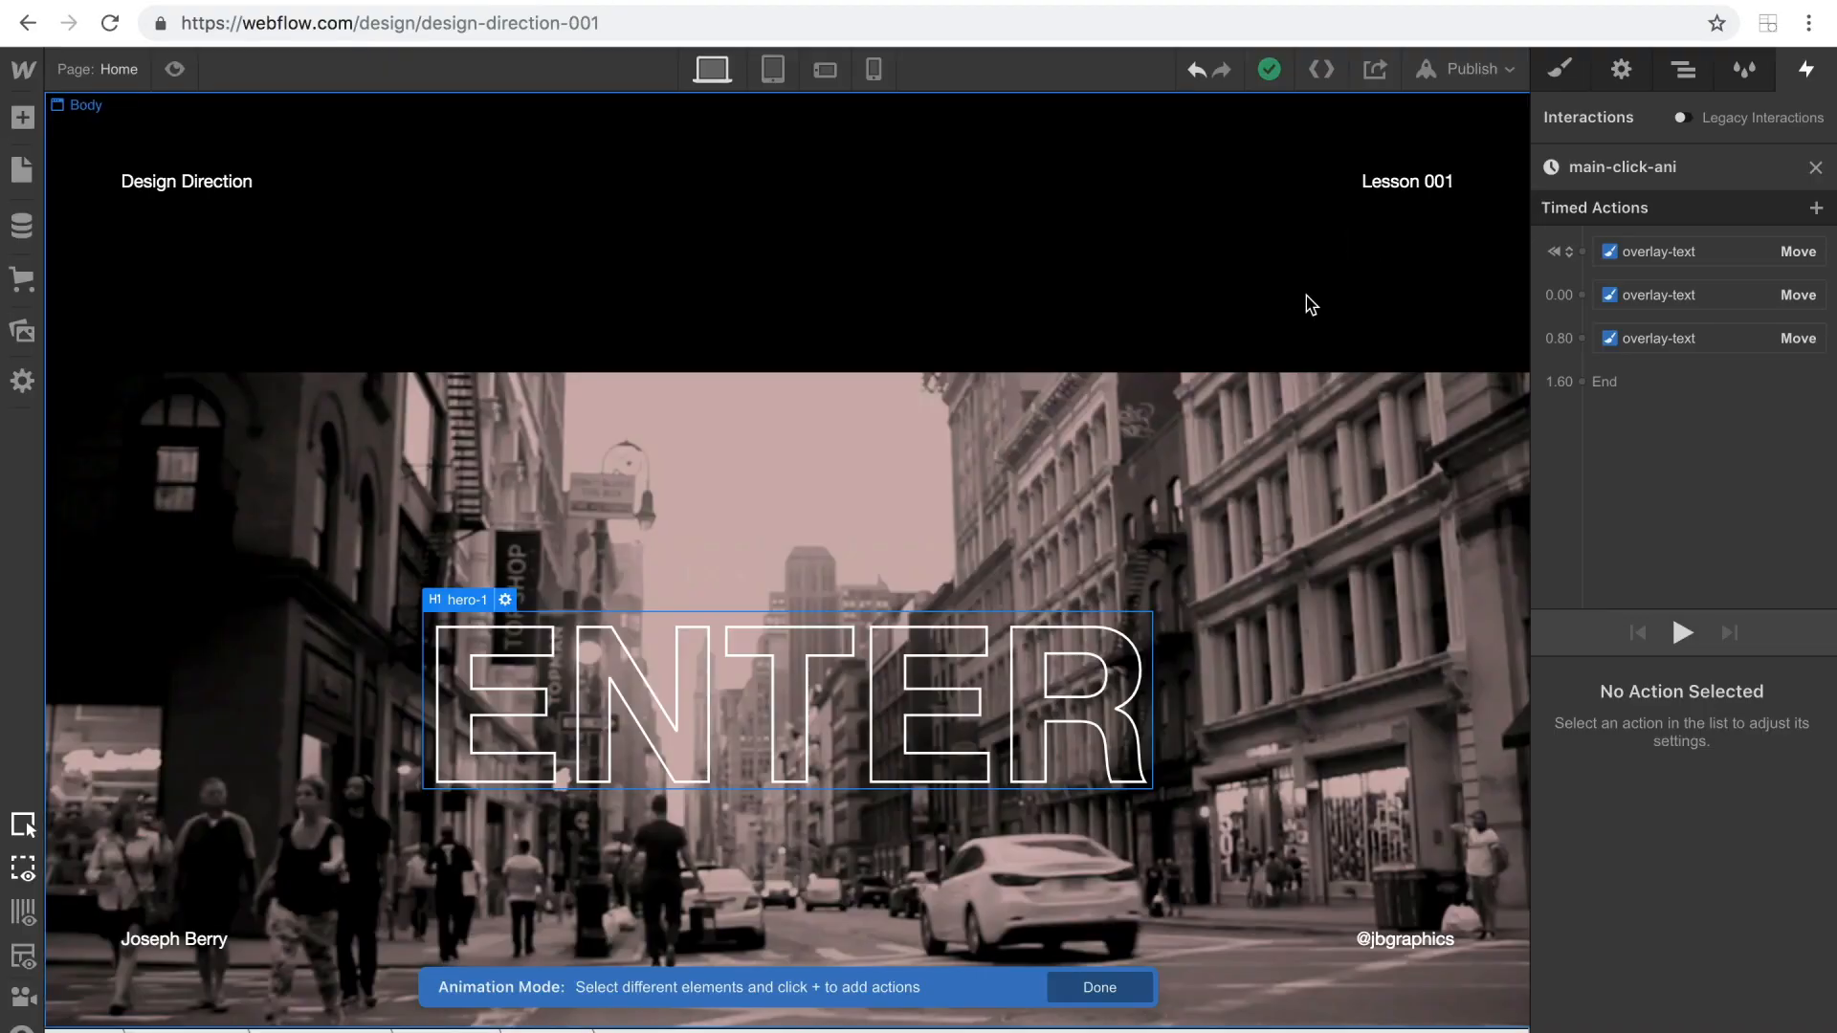
Add an Opacity action for hero-1 to the initial state, at 100%.
left_click(1584, 256)
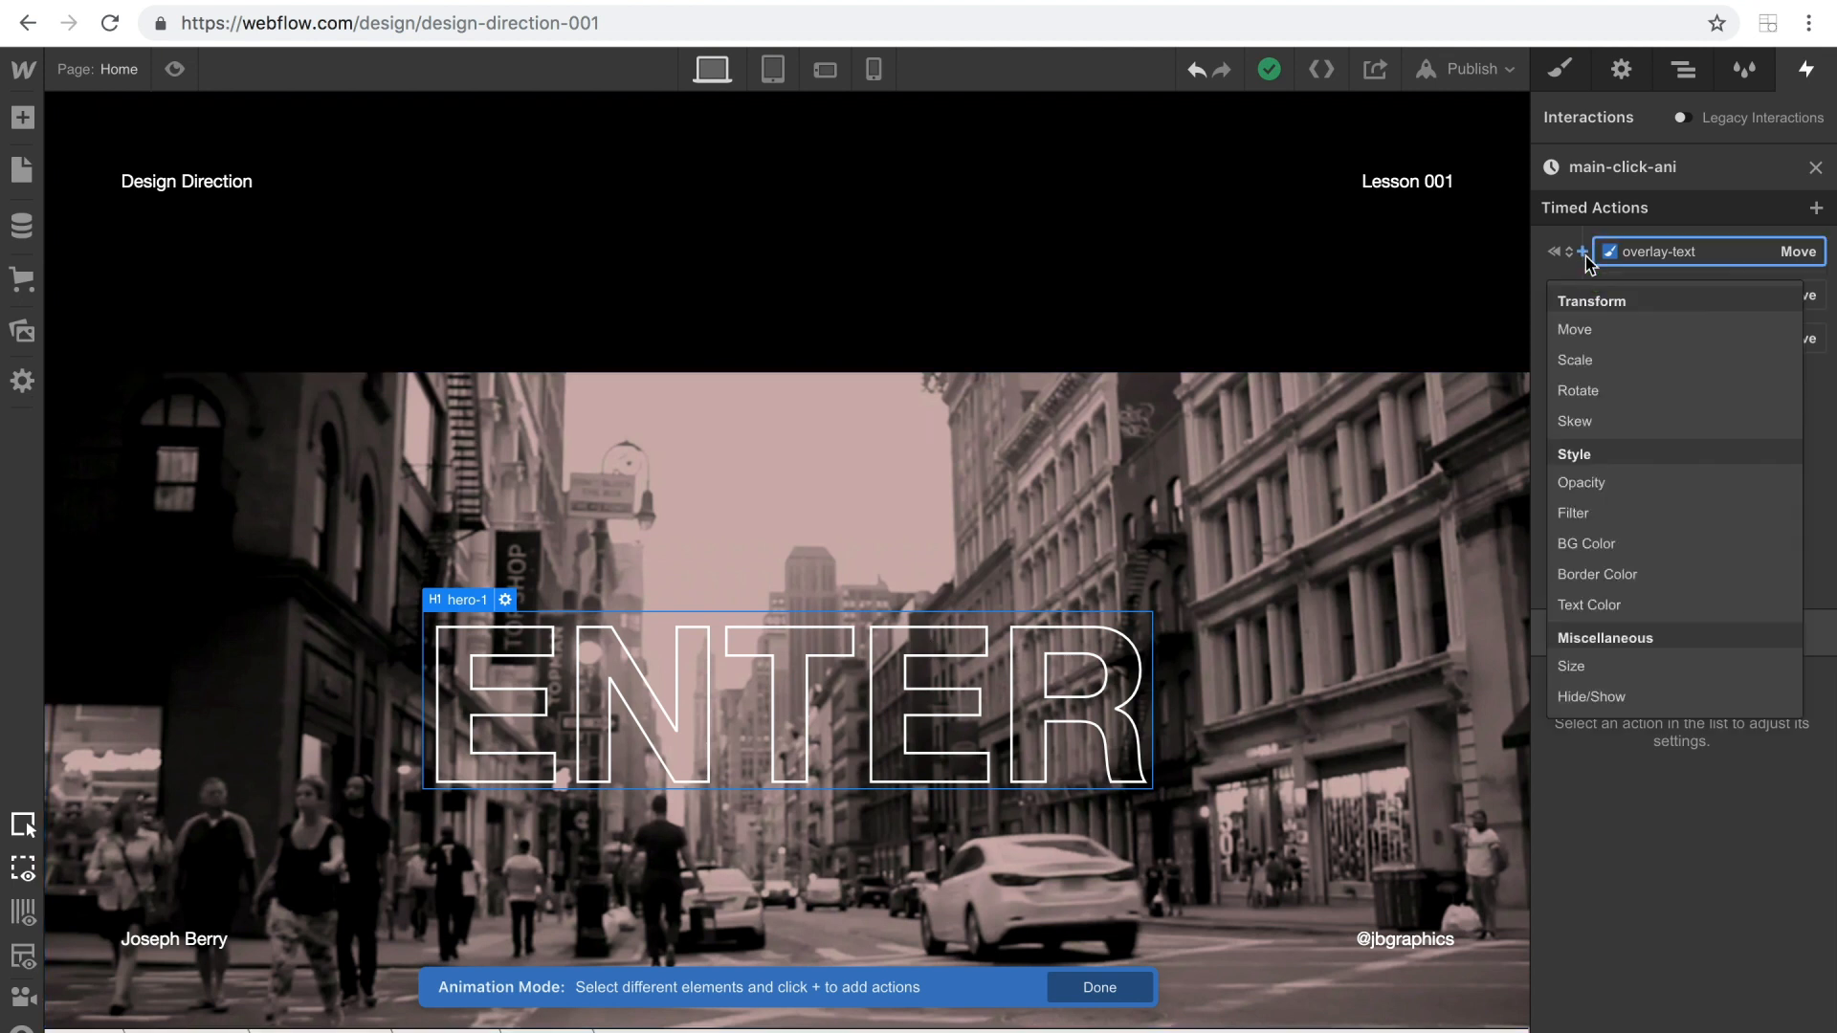
left_click(1627, 484)
left_click_drag(1722, 924, 1831, 938)
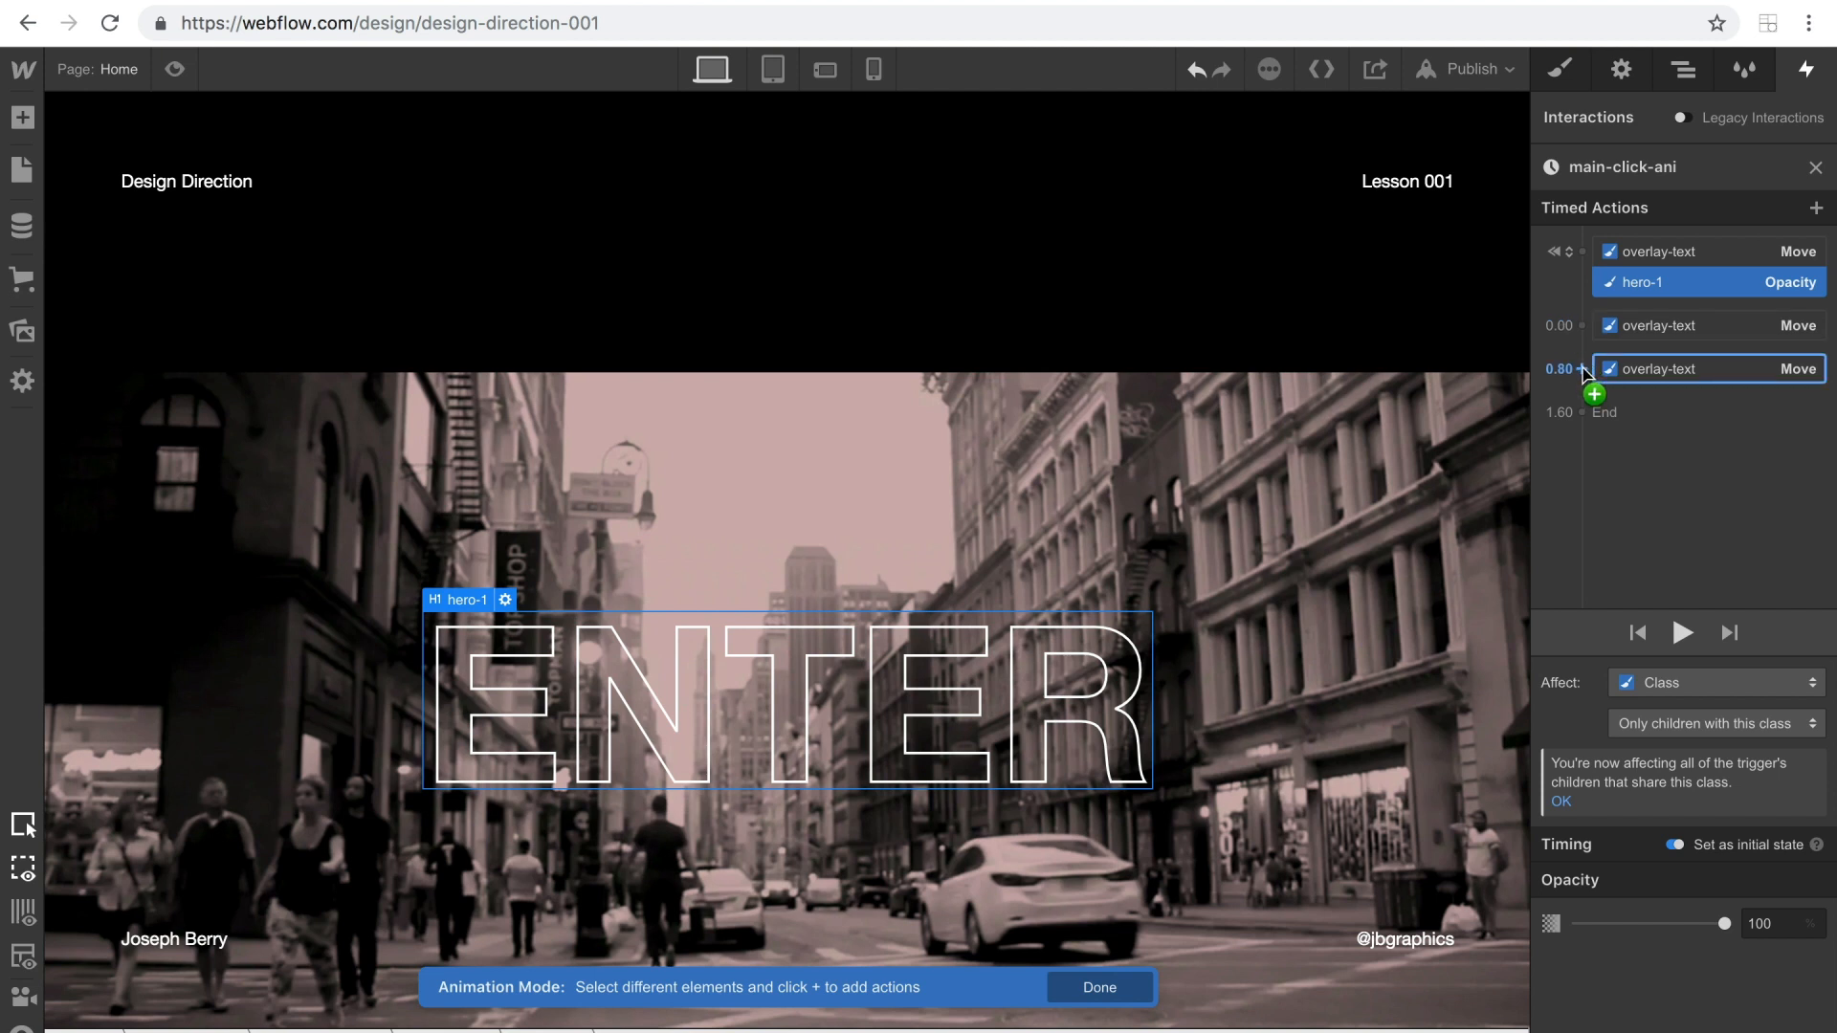
Add an Opacity action for hero-1 alongside the second overlay-text move, with 0% opacity, 0.4 s delay and Ease easing.
left_click(1582, 327)
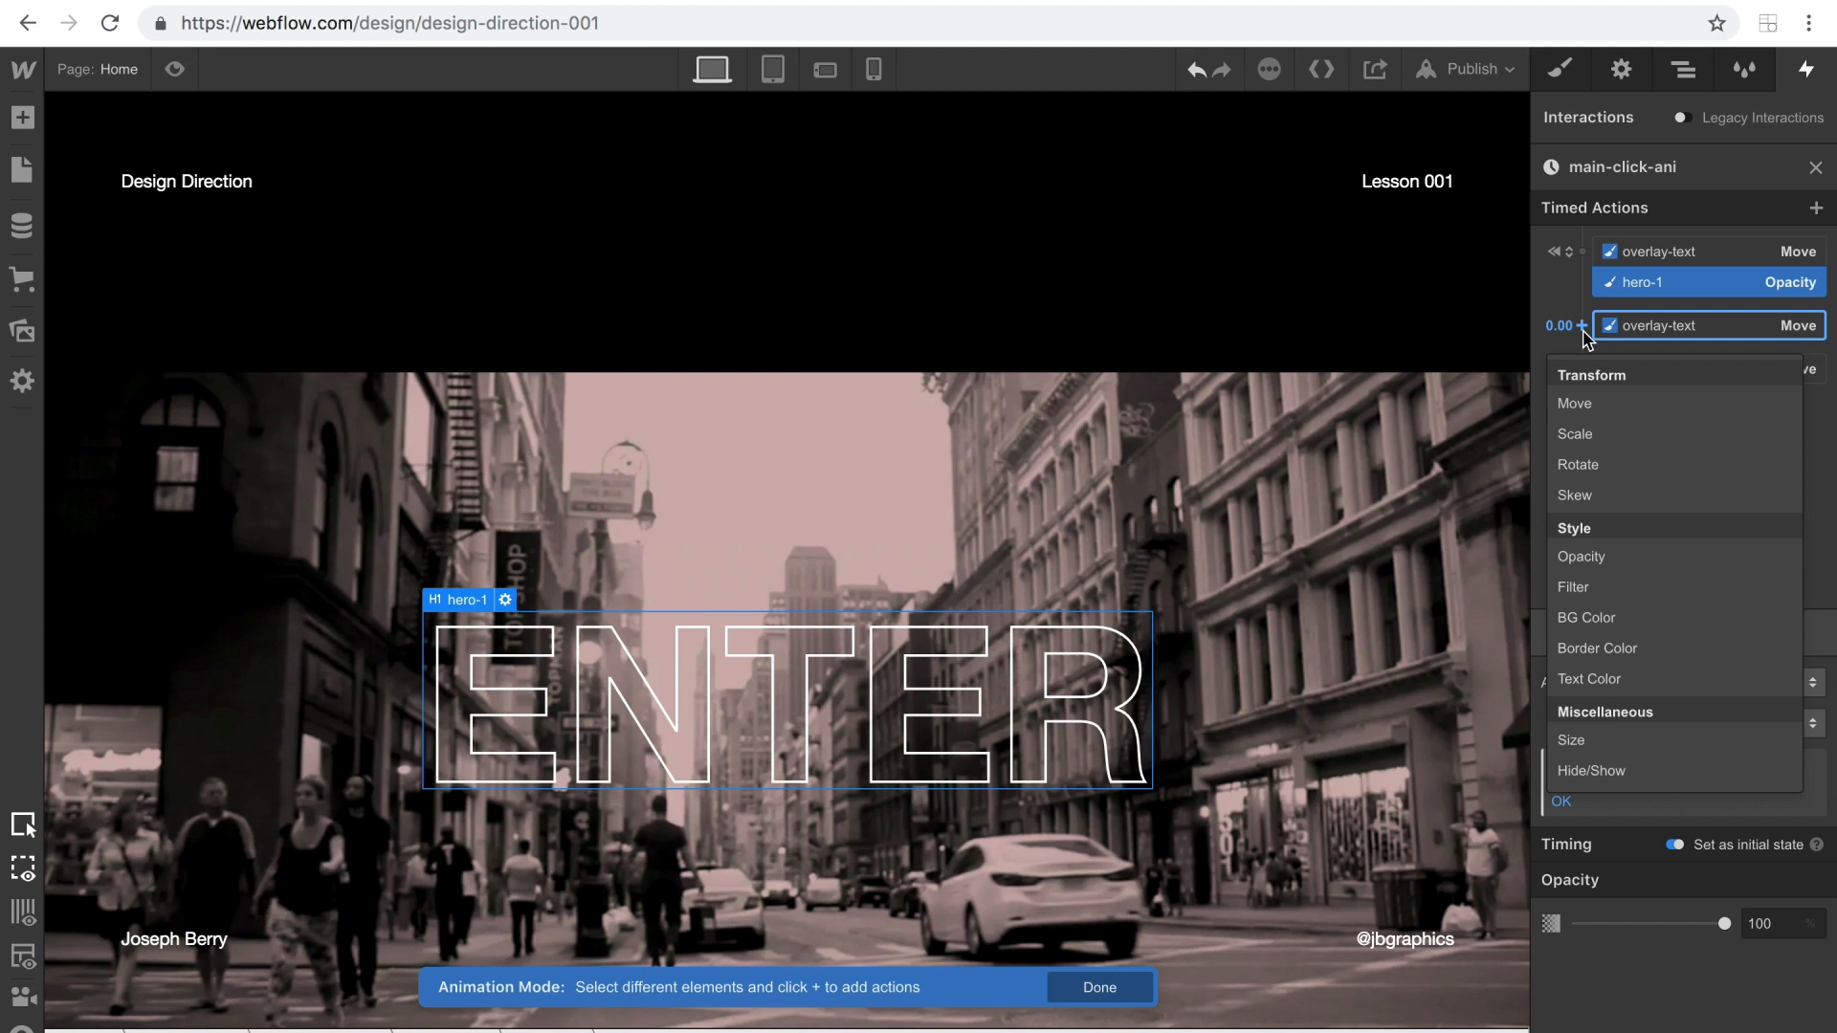
left_click(1573, 559)
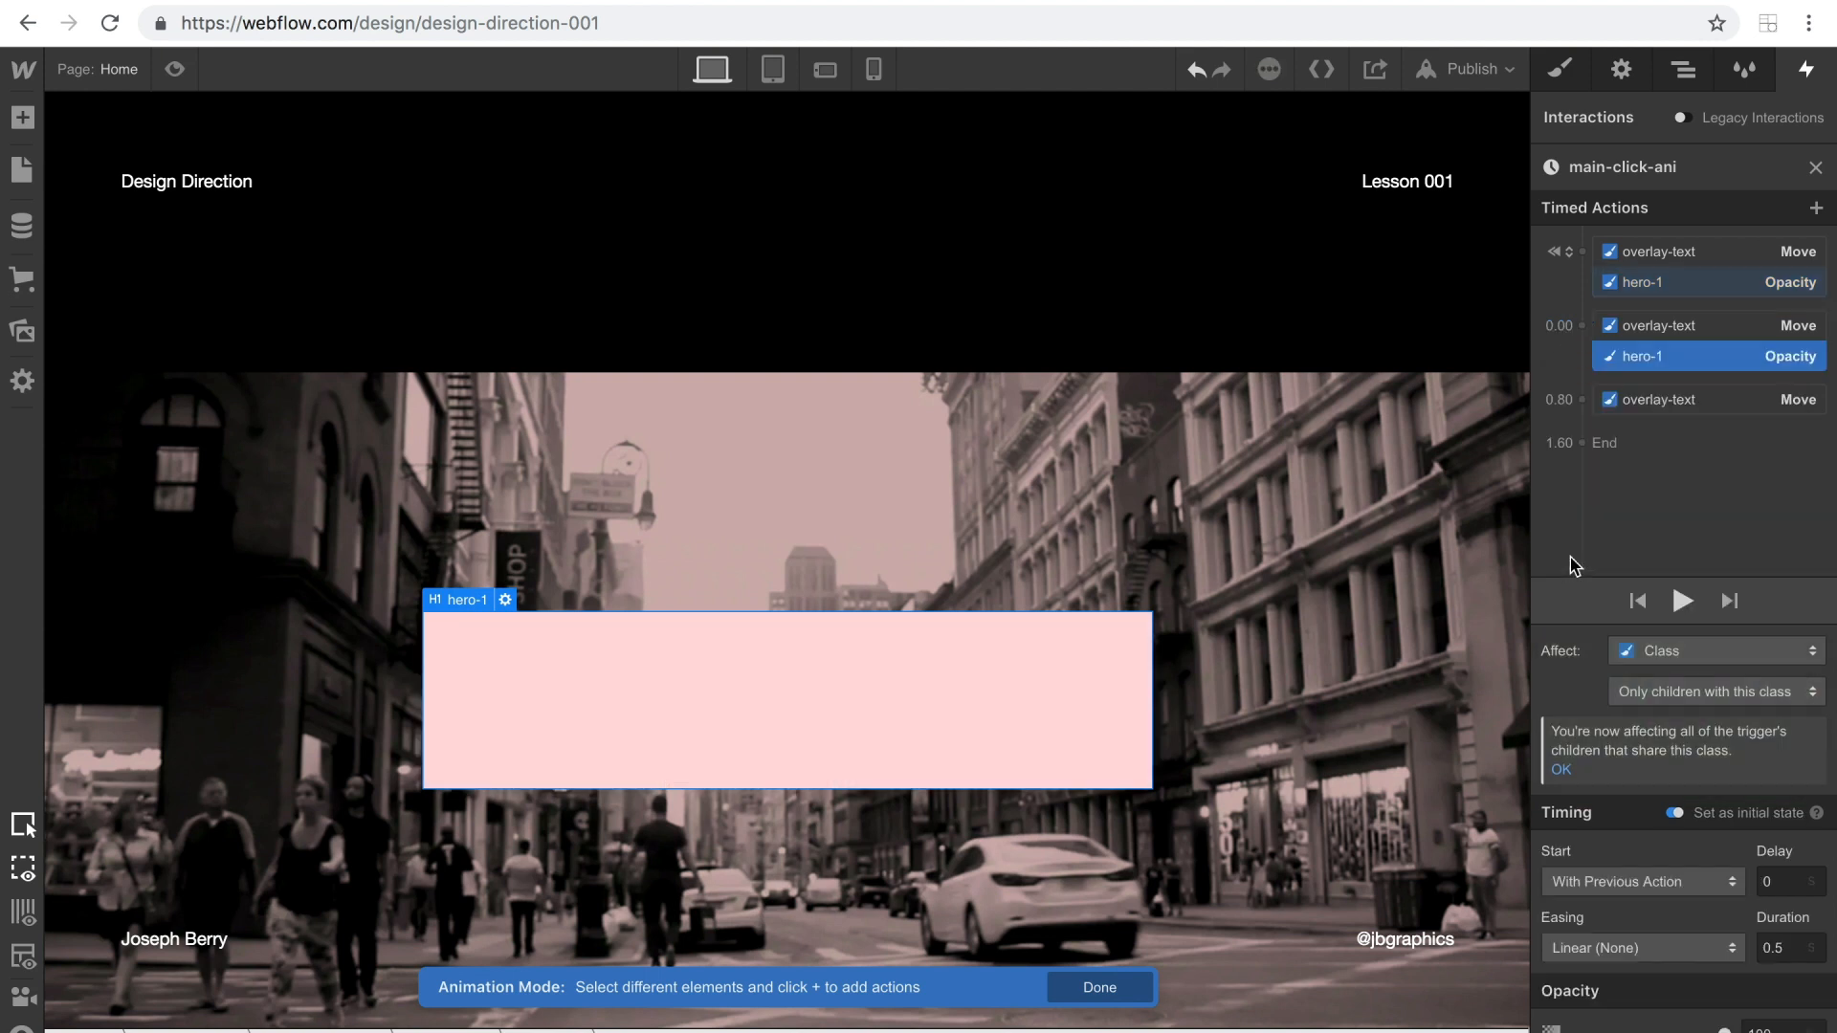
left_click_drag(1724, 1032, 1722, 1032)
left_click(1785, 885)
left_click(1647, 945)
left_click(1565, 132)
Preview the page and trigger the ENTER link's animation to check the heading's fade-out.
left_click(167, 72)
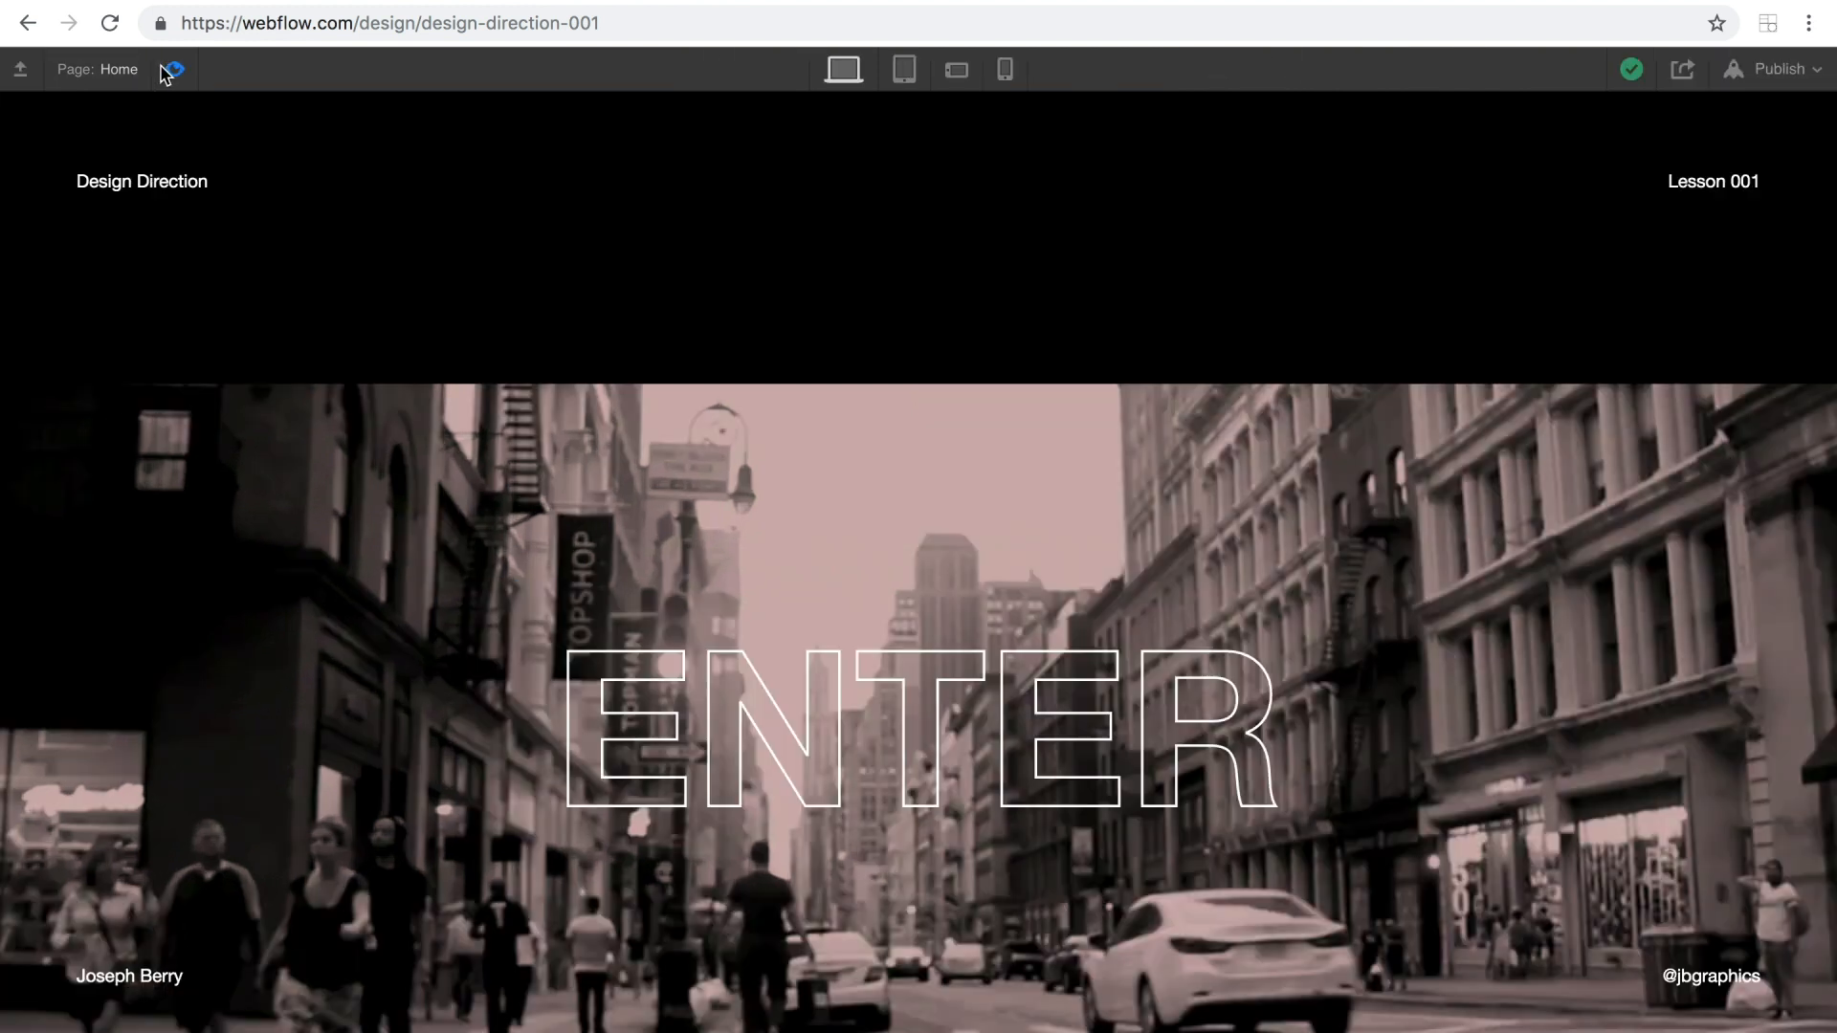
left_click(895, 724)
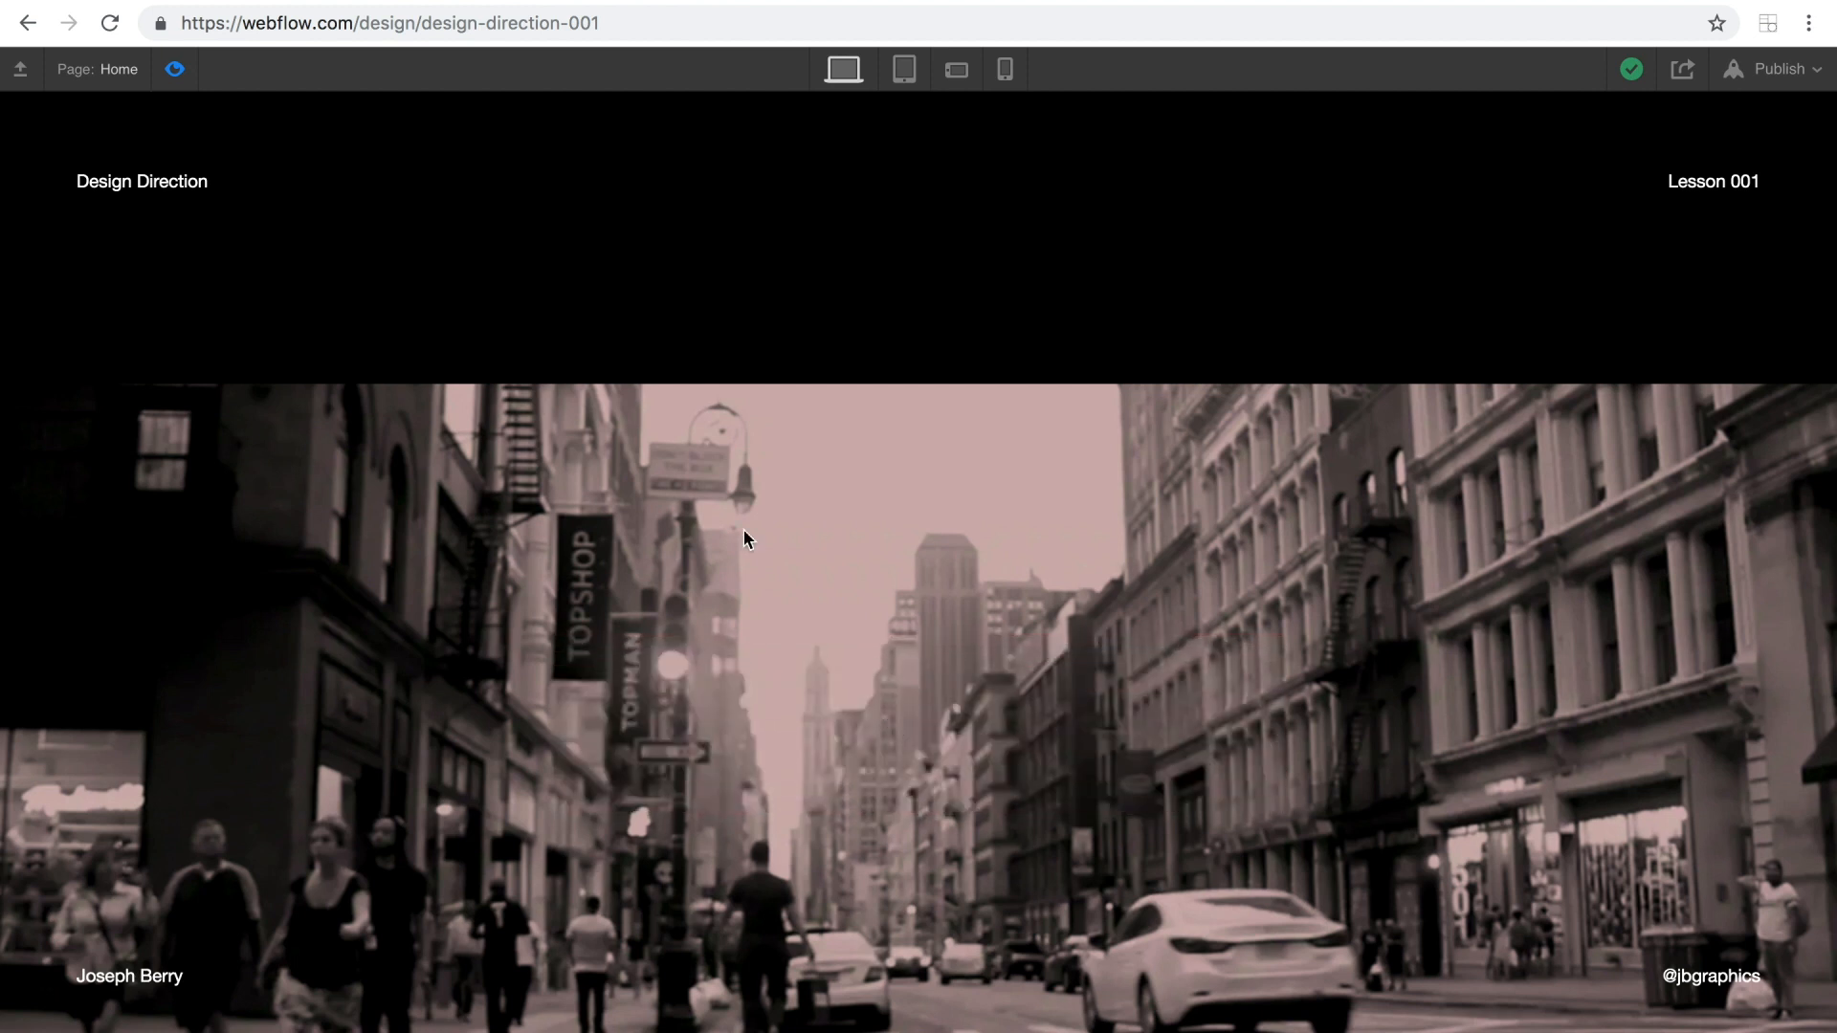
left_click(176, 71)
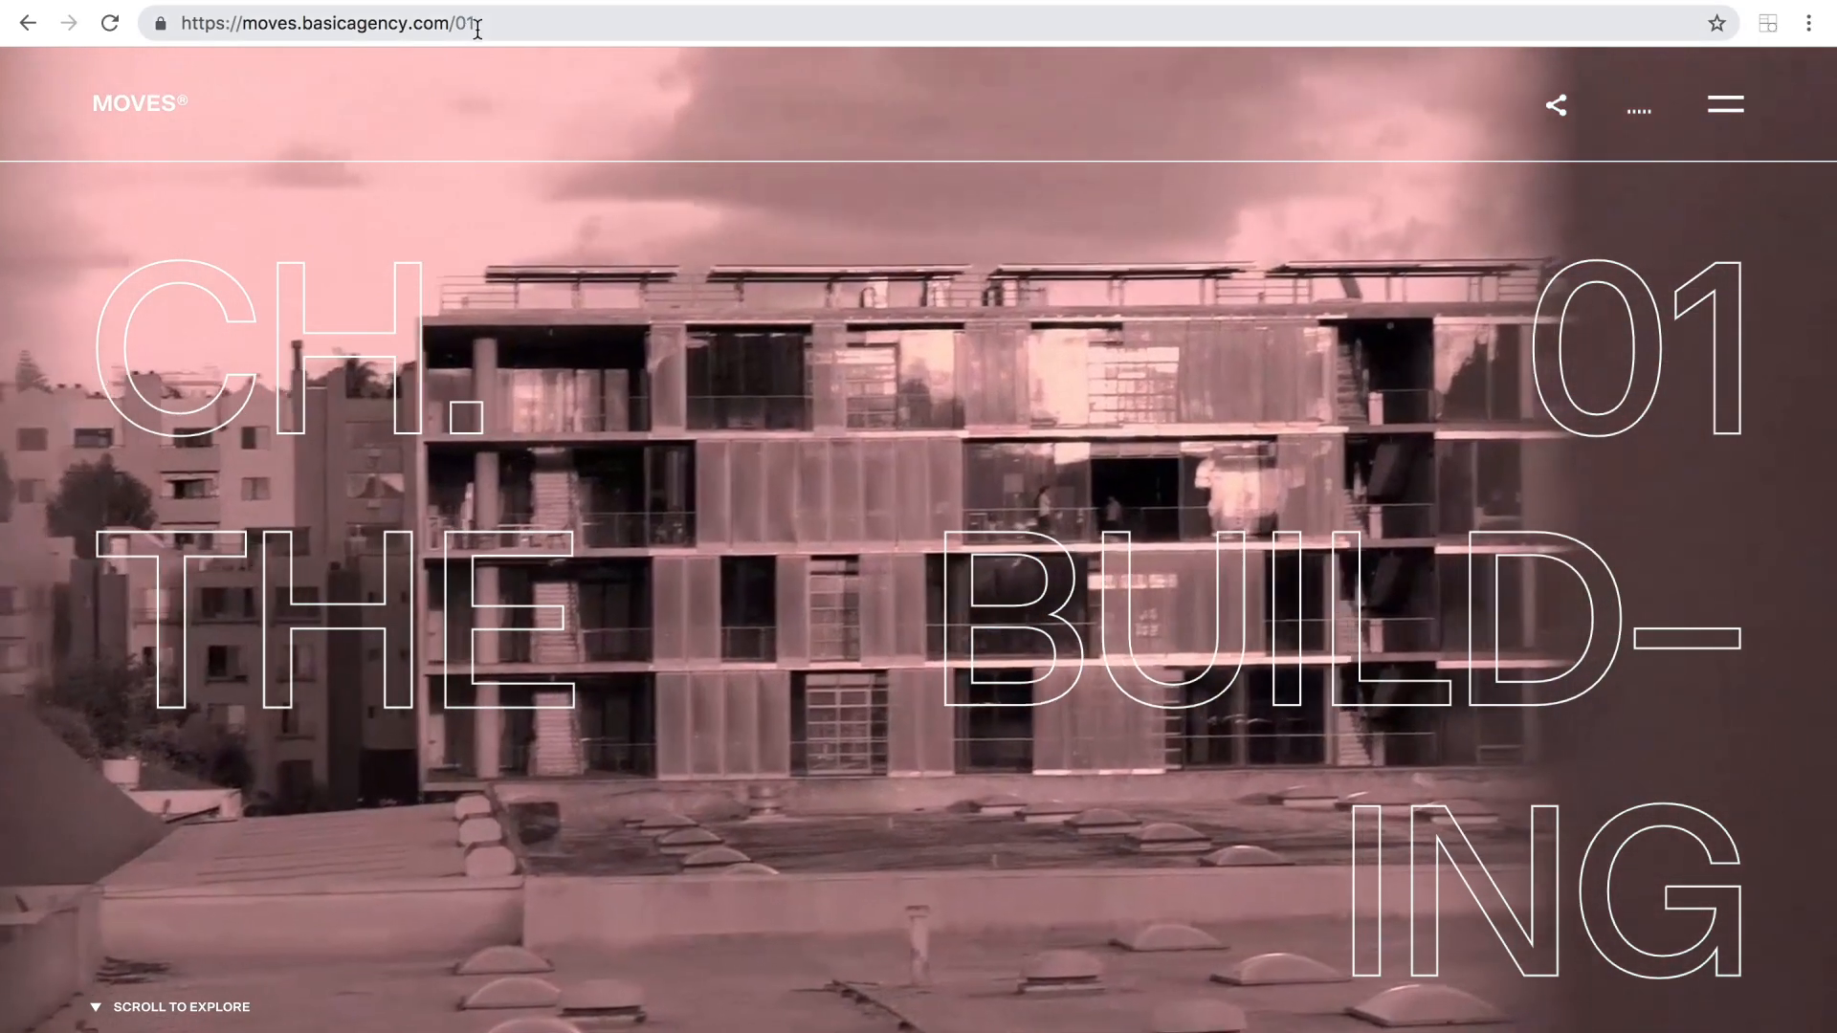
Open the moves.basicagency.com home page again and examine the CH.01 hero's click-and-hold transition.
left_click(471, 23)
left_click(478, 23)
key("BackSpace")
key("BackSpace")
key("BackSpace")
key("Return")
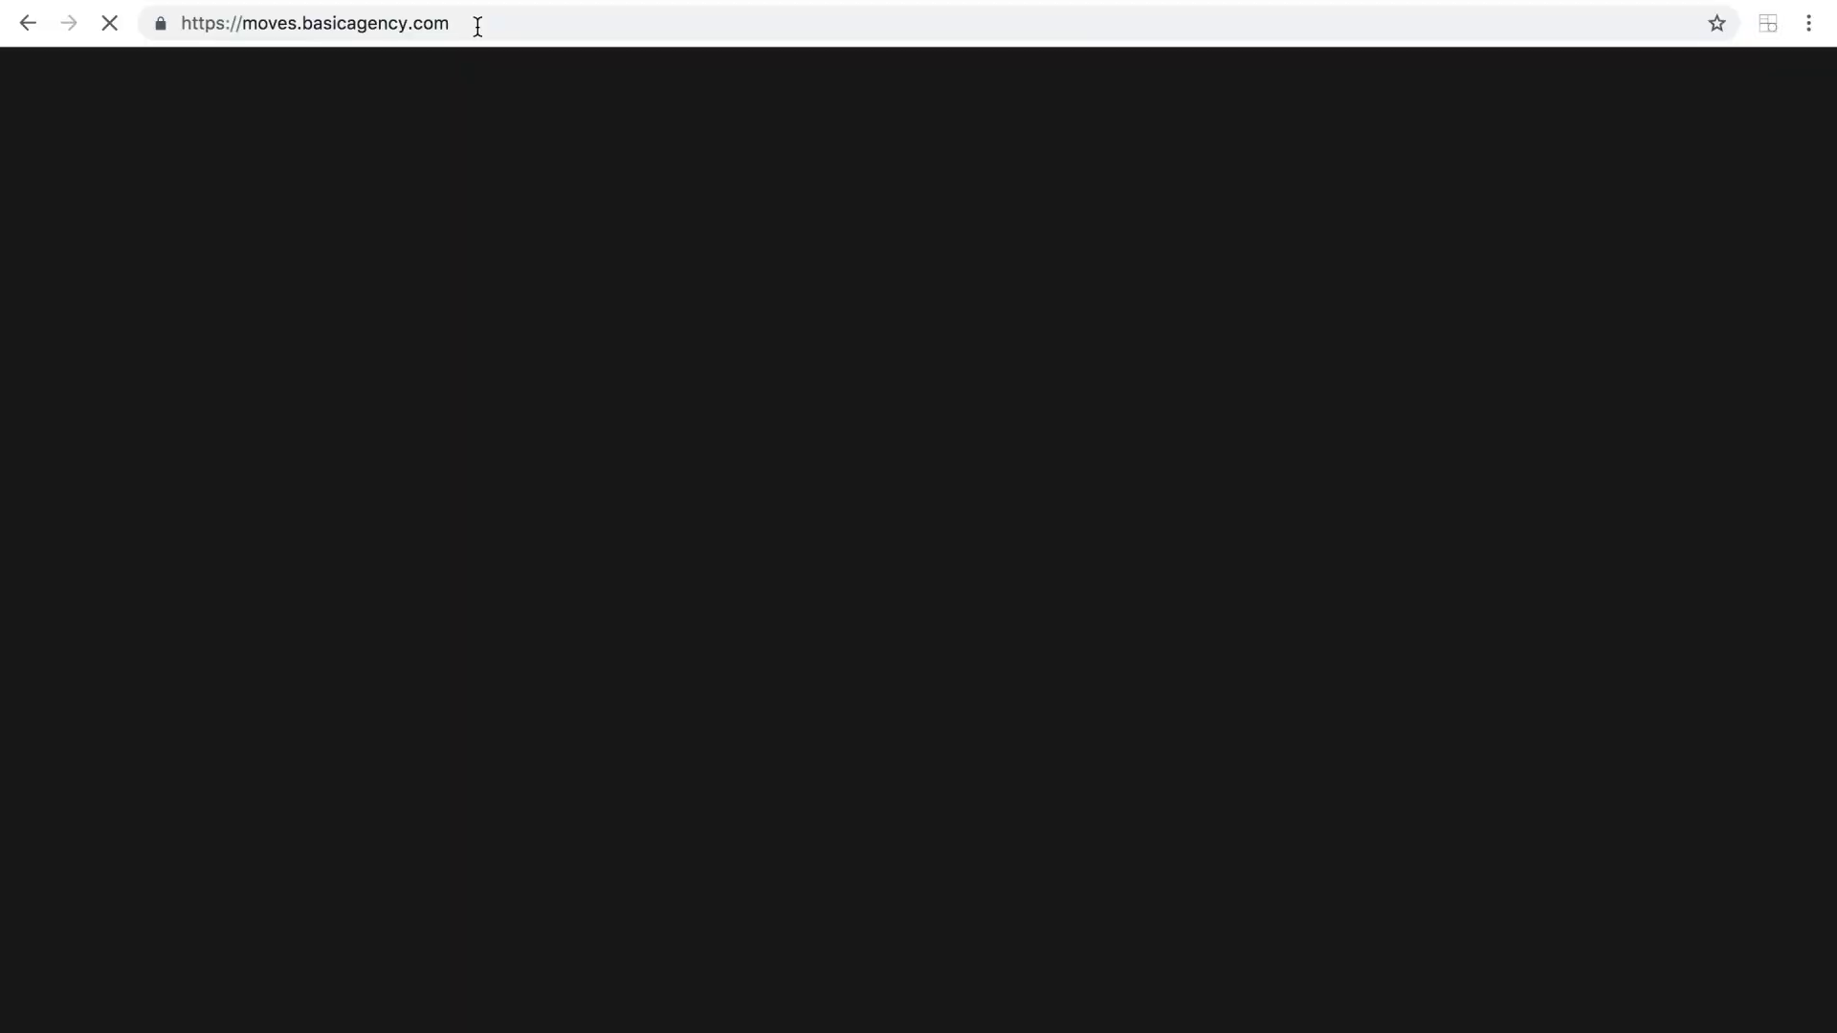
scroll(1401, 586, "down", 10)
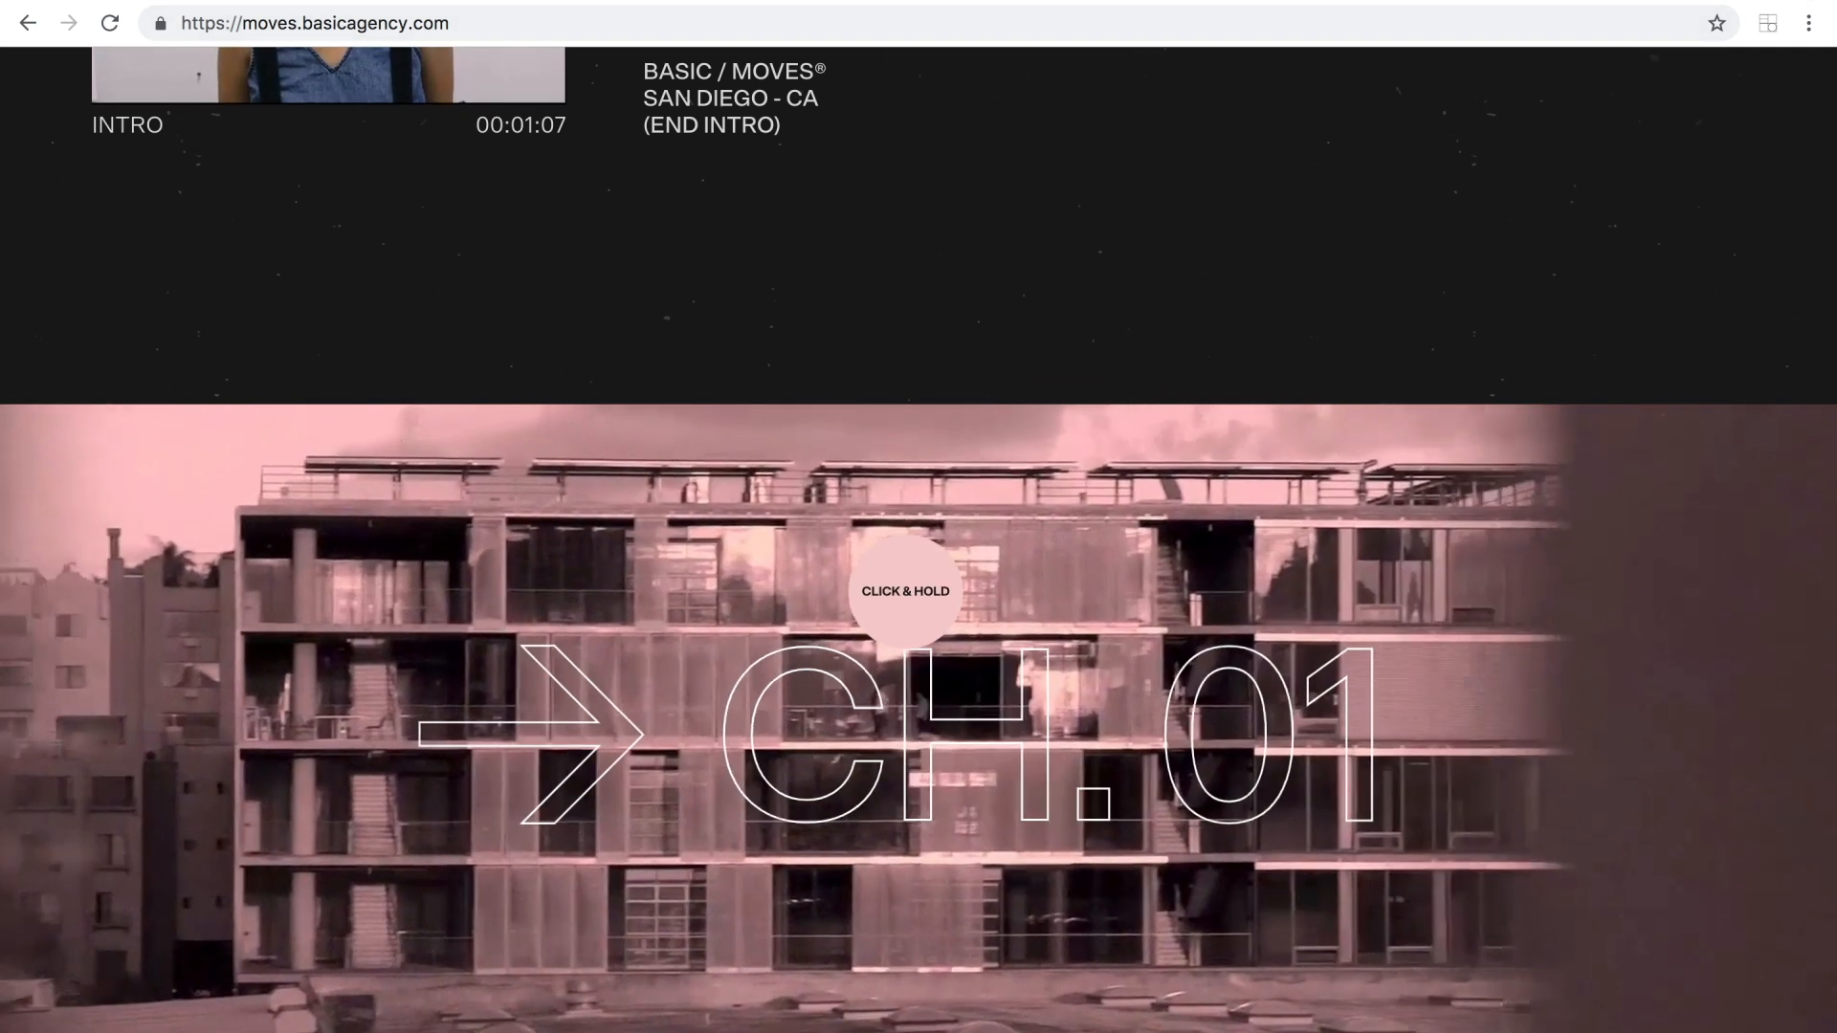
left_click_drag(905, 592, 905, 590)
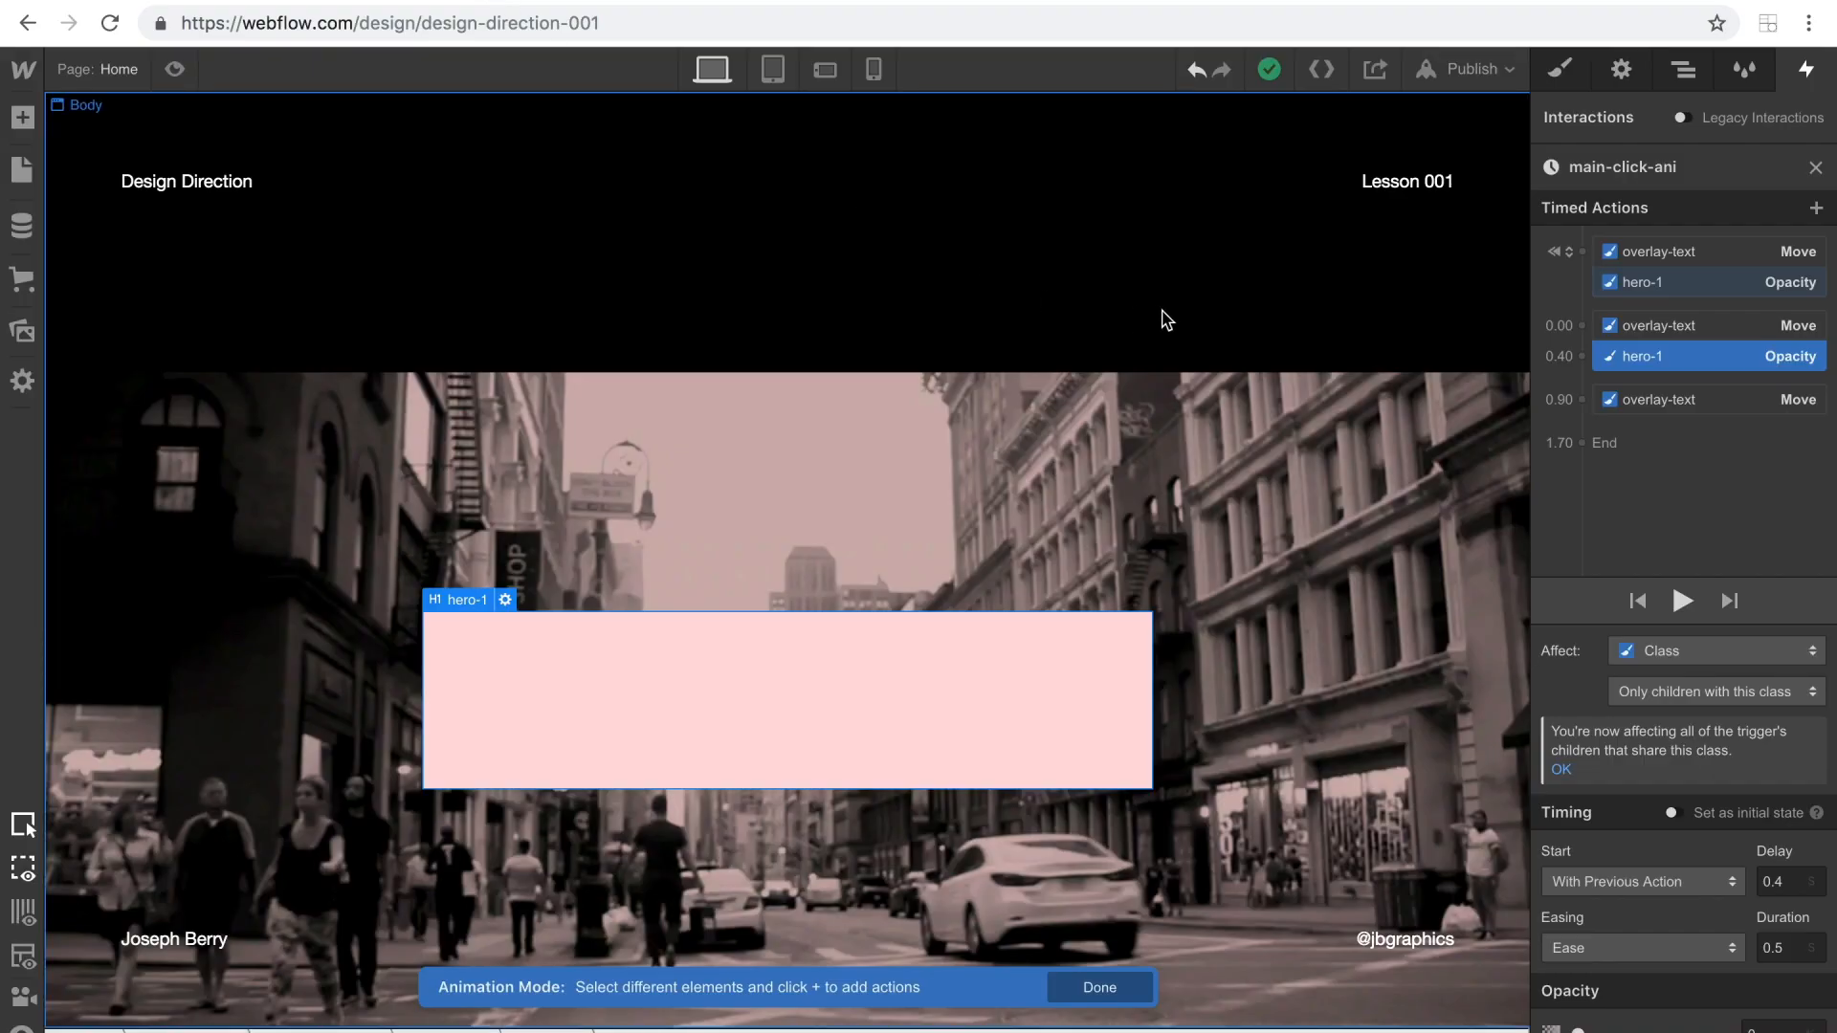
Select hero-parent and add a Size action for it to the initial state, with height 70%.
left_click(1681, 71)
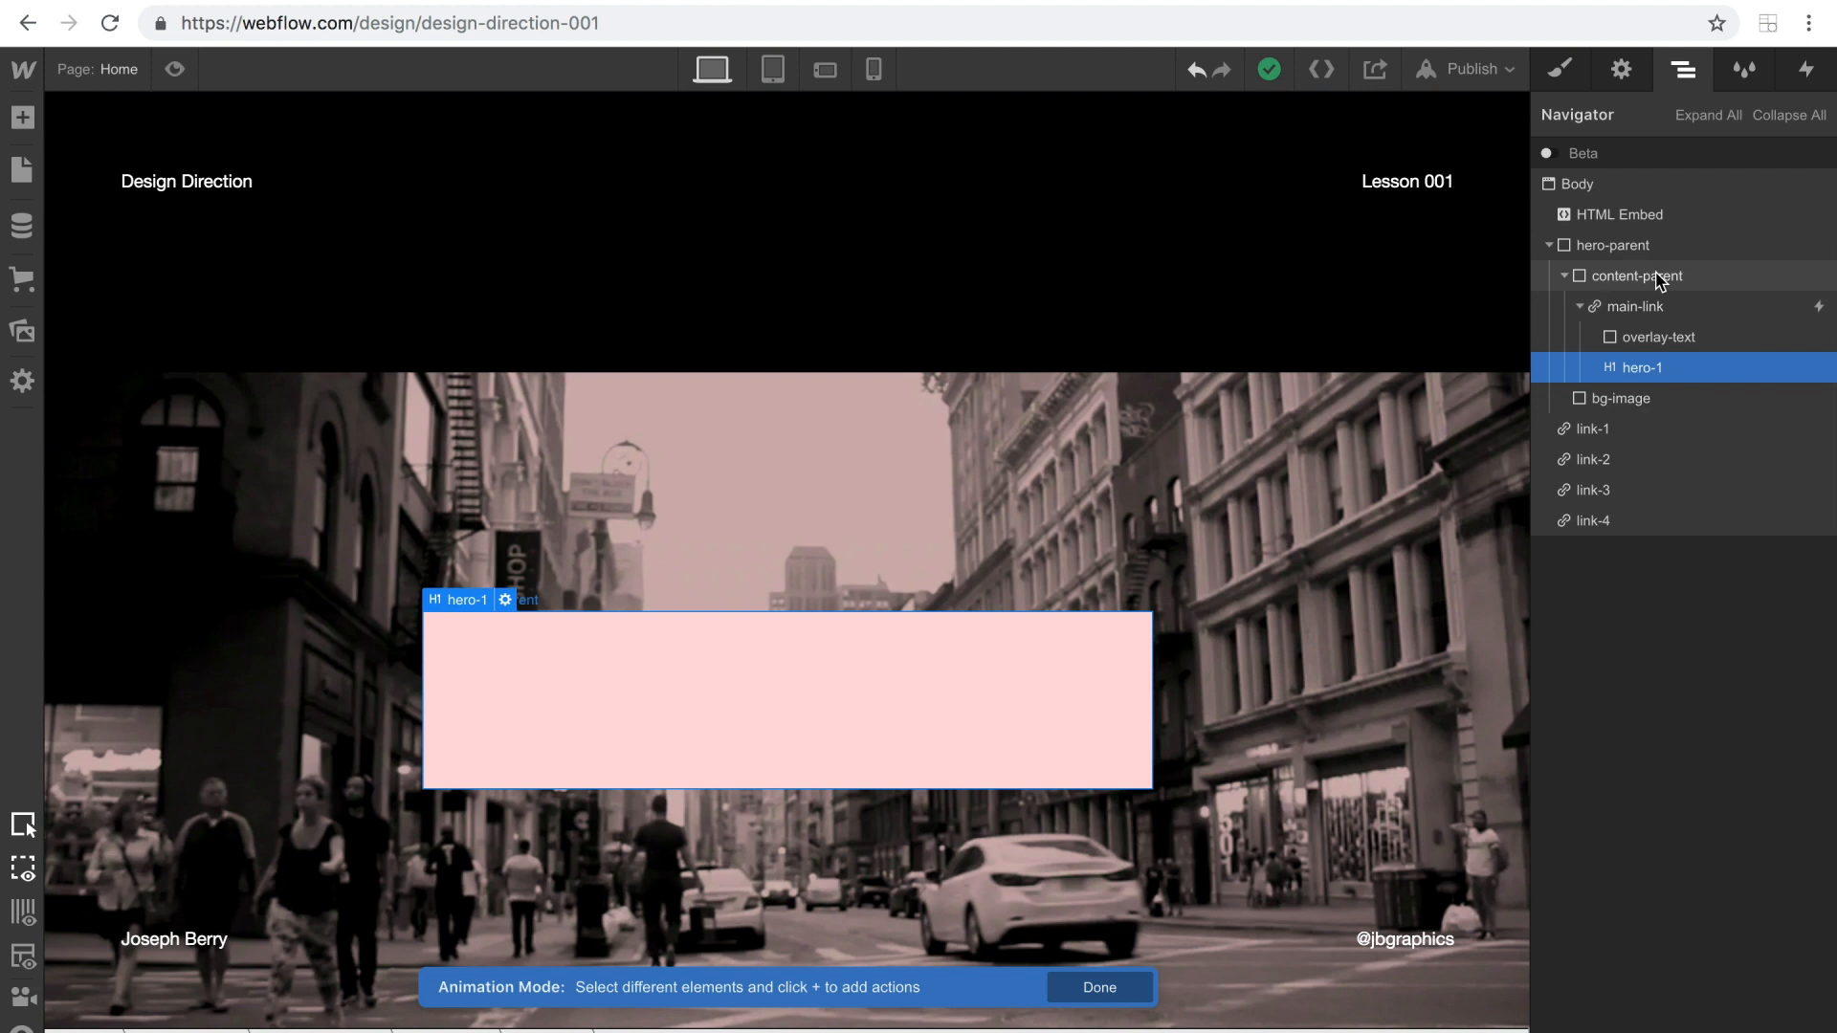
left_click(1563, 276)
left_click(1598, 248)
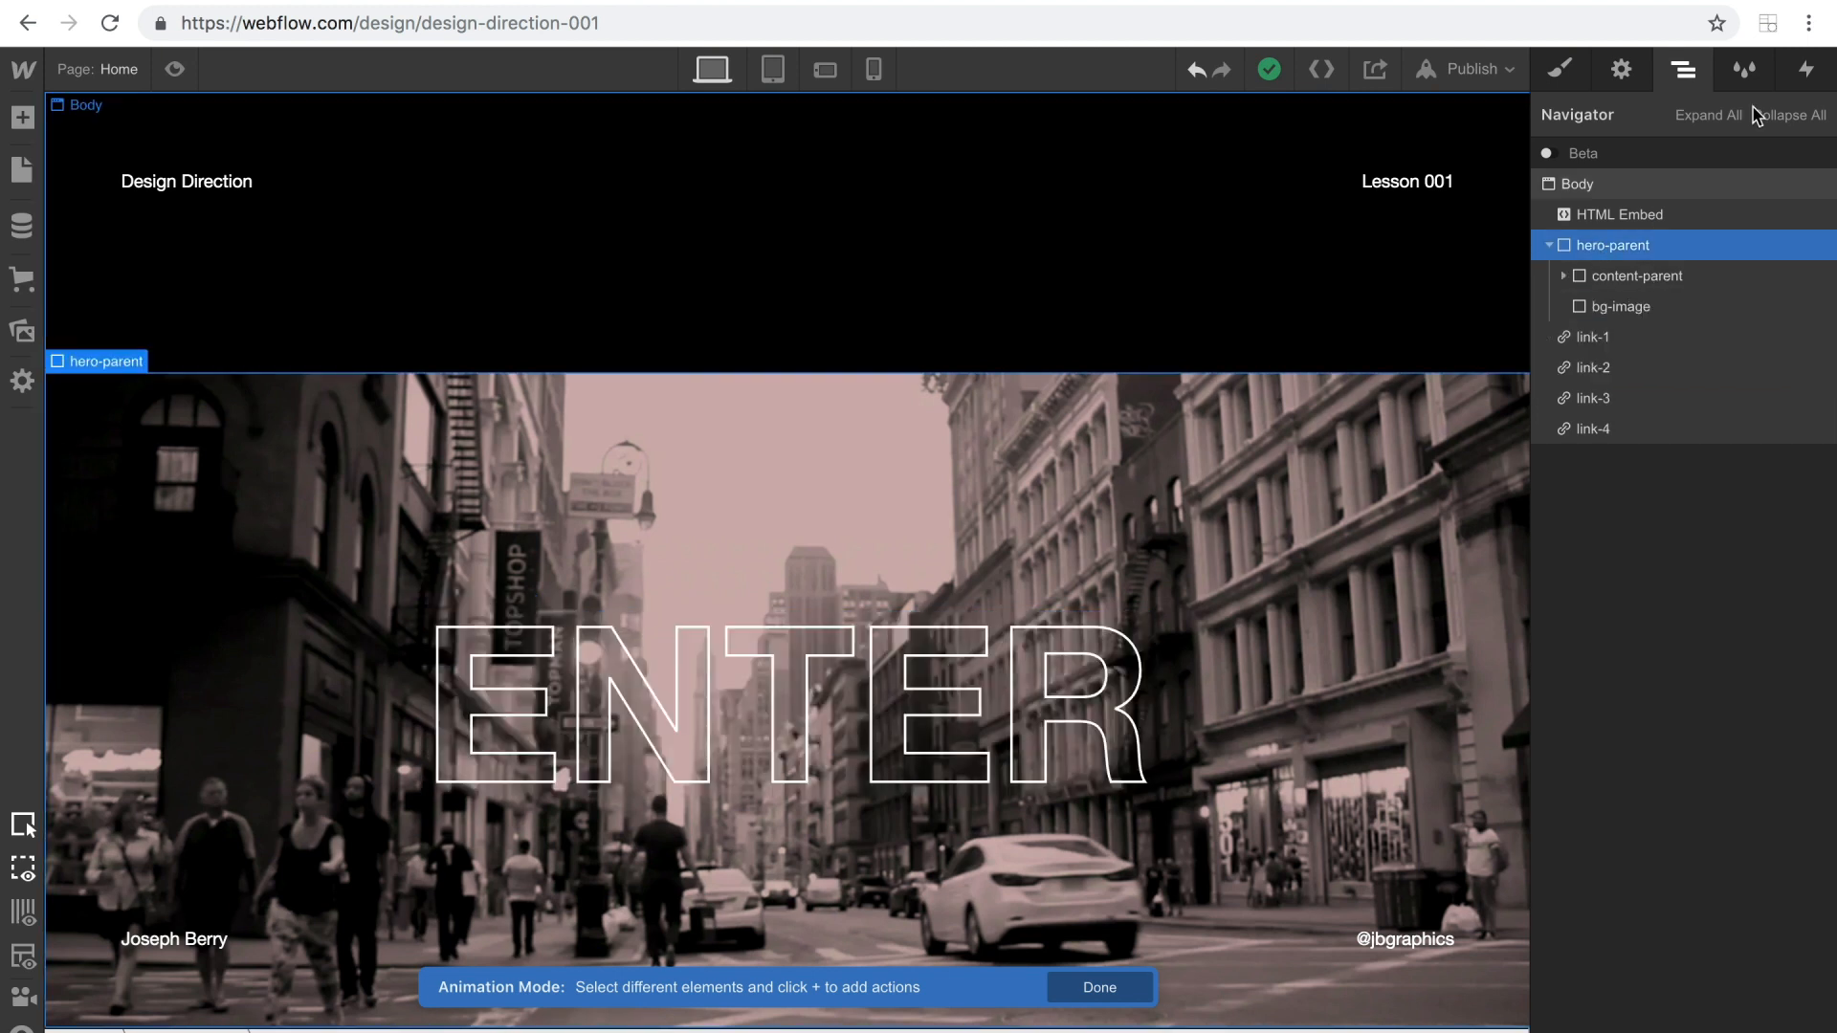
left_click(1807, 67)
left_click(1582, 252)
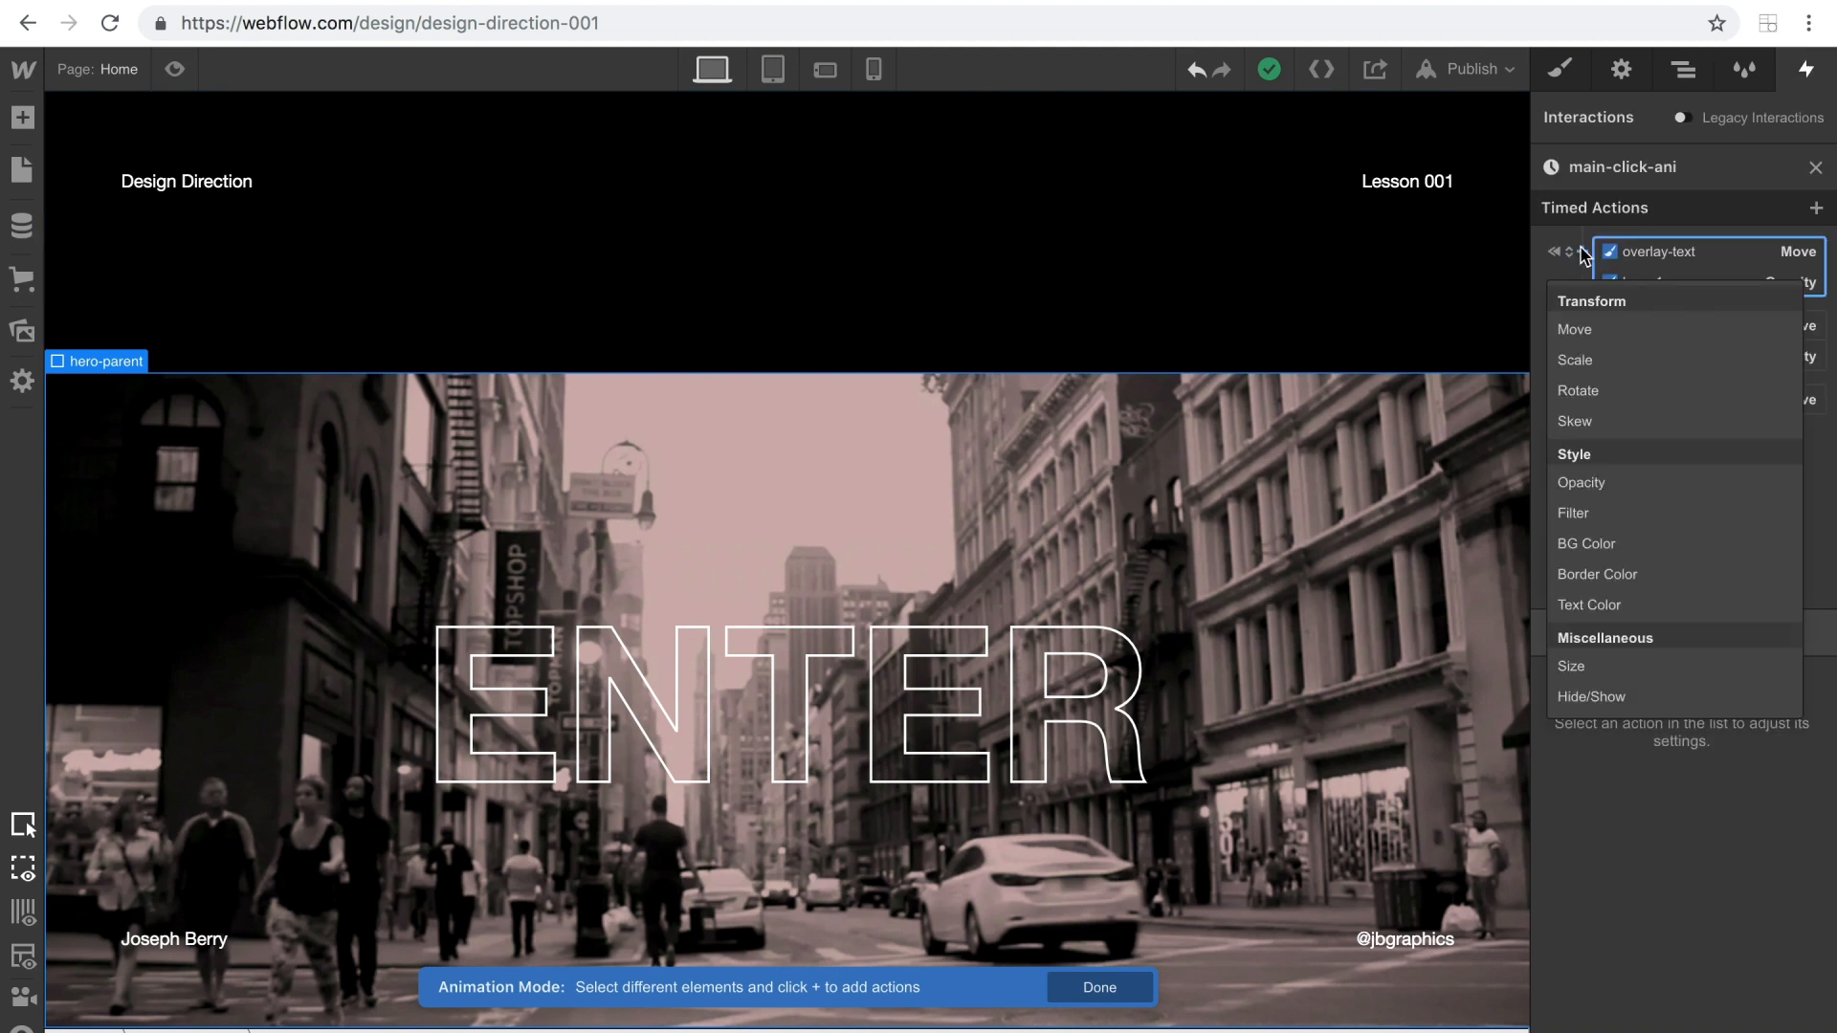
left_click(1574, 668)
left_click(1751, 961)
type("70%")
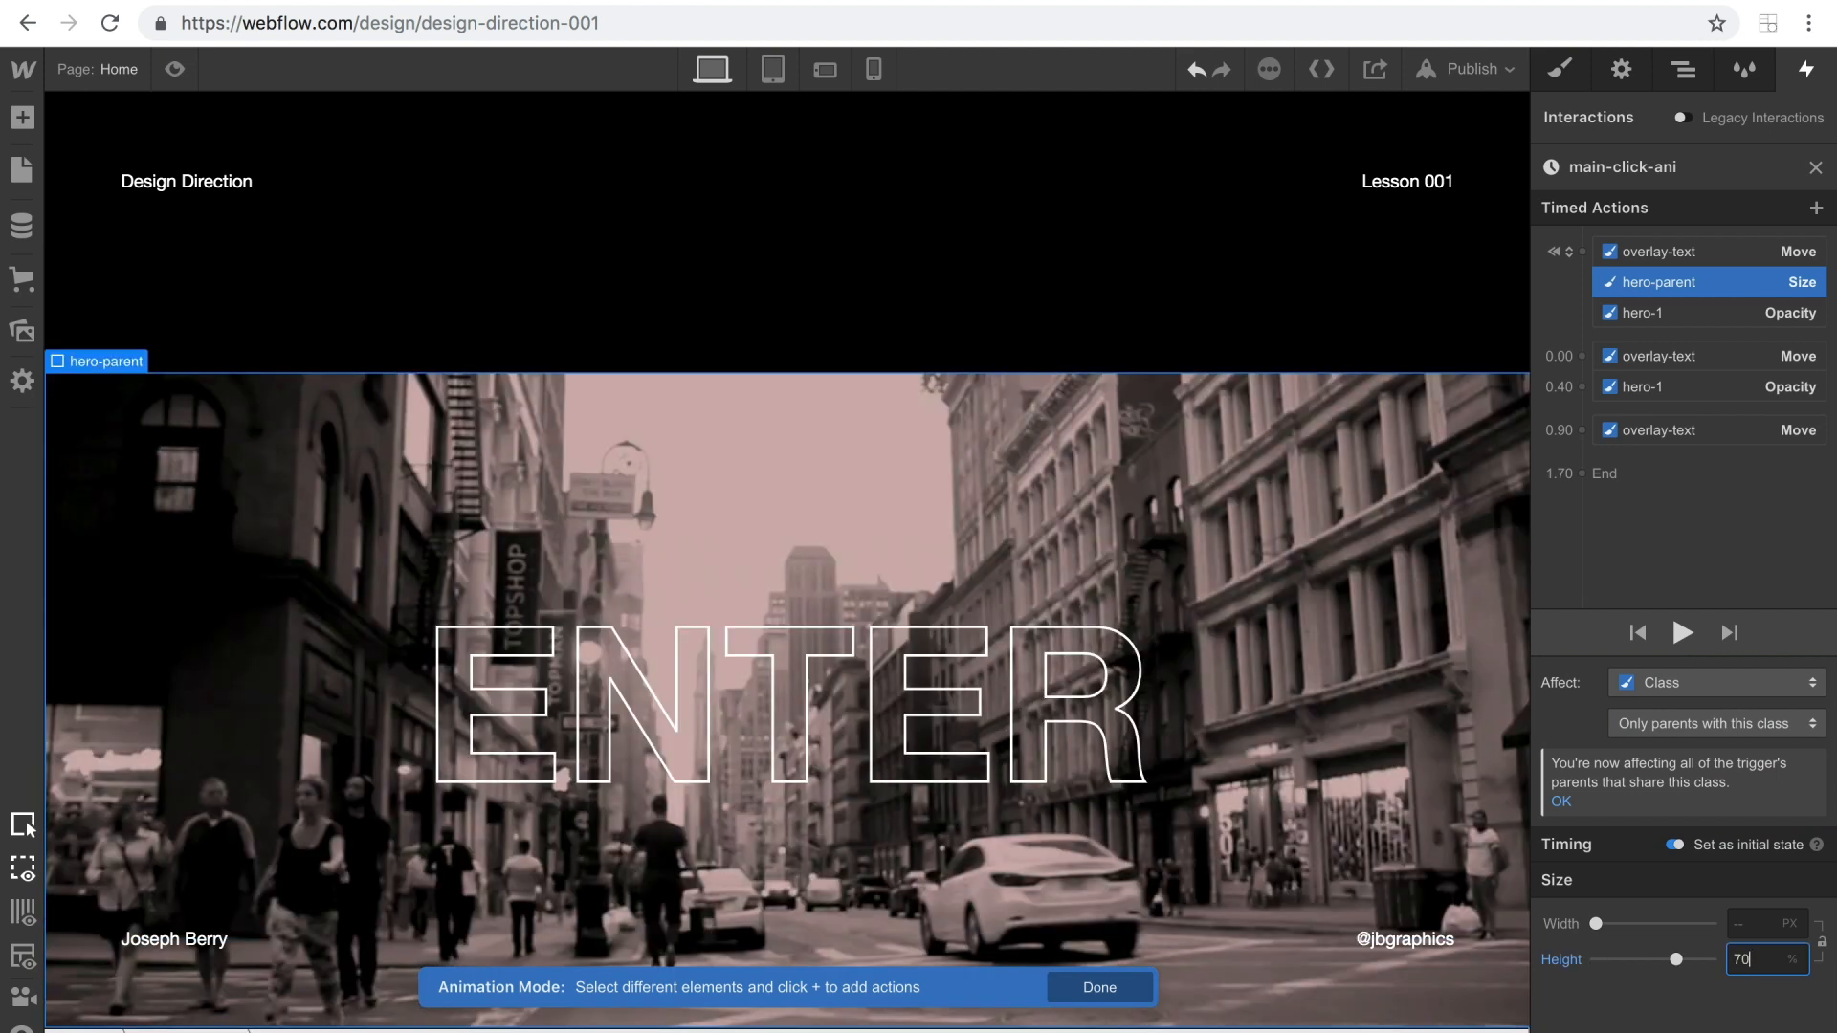
Add a second Size action for hero-parent alongside the last overlay-text move, with height 100vh.
left_click(1581, 431)
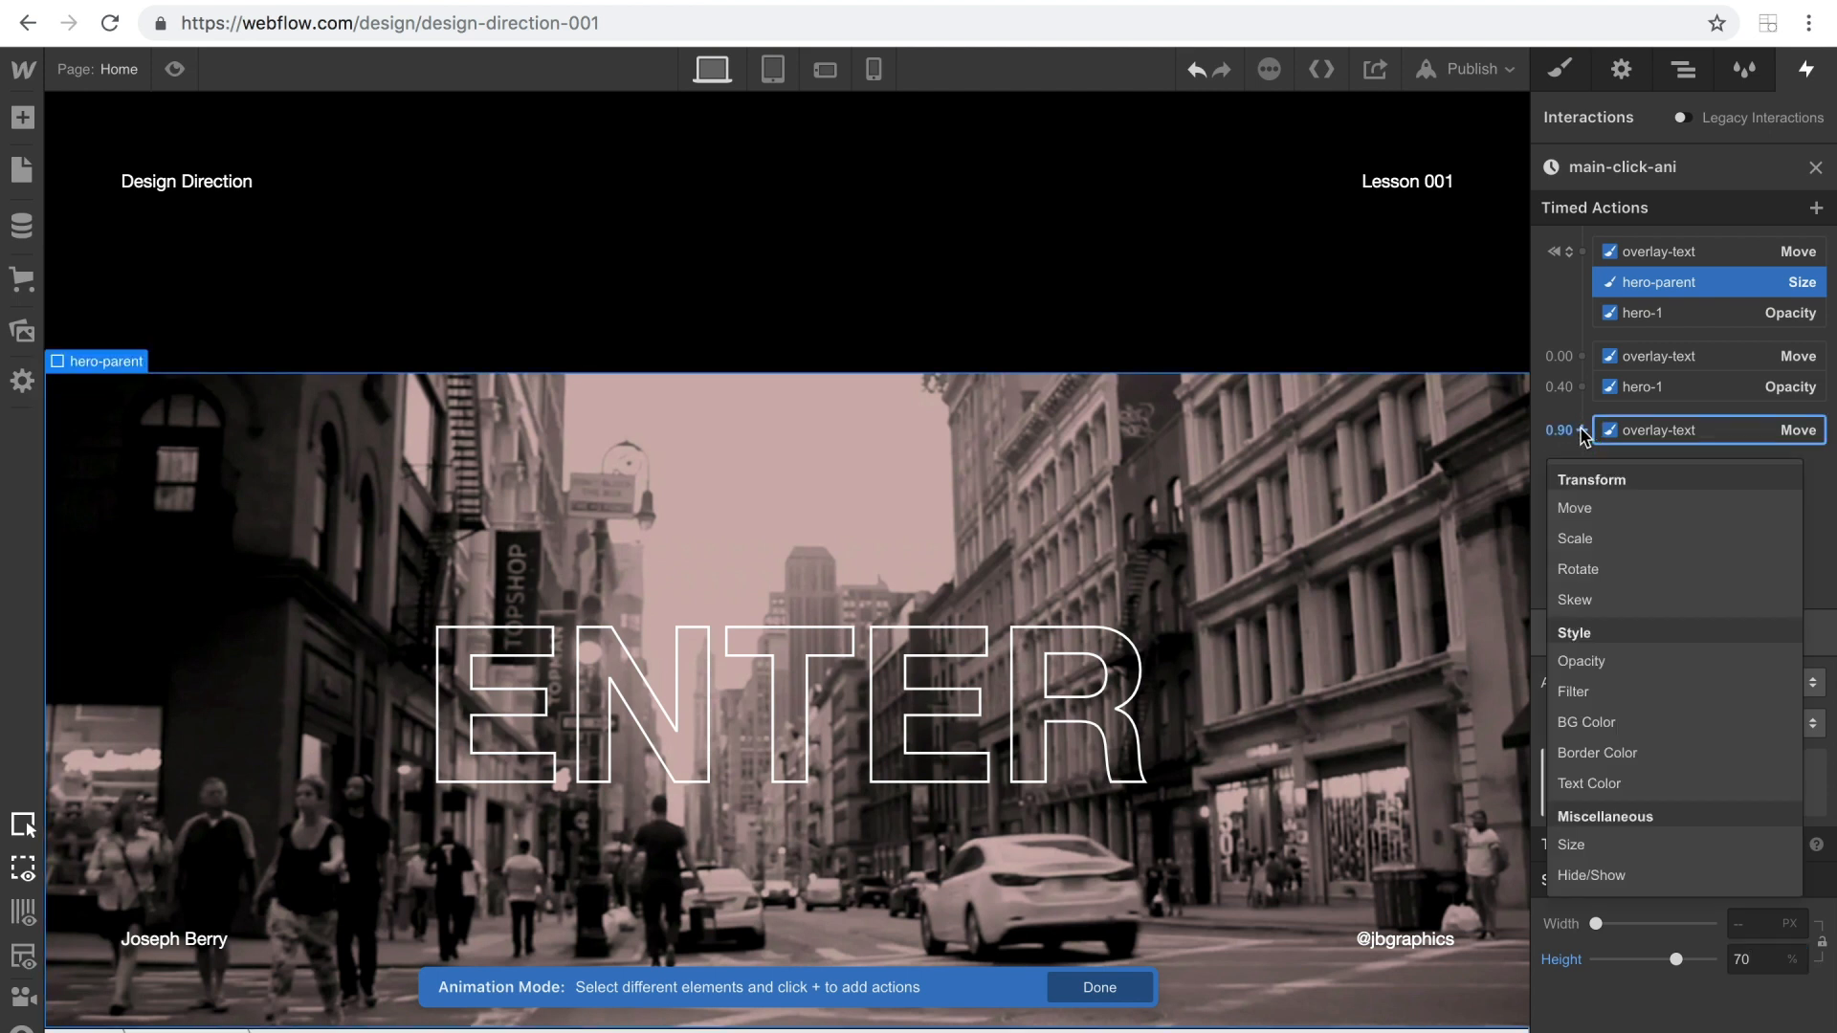
left_click(1580, 842)
left_click(1737, 1015)
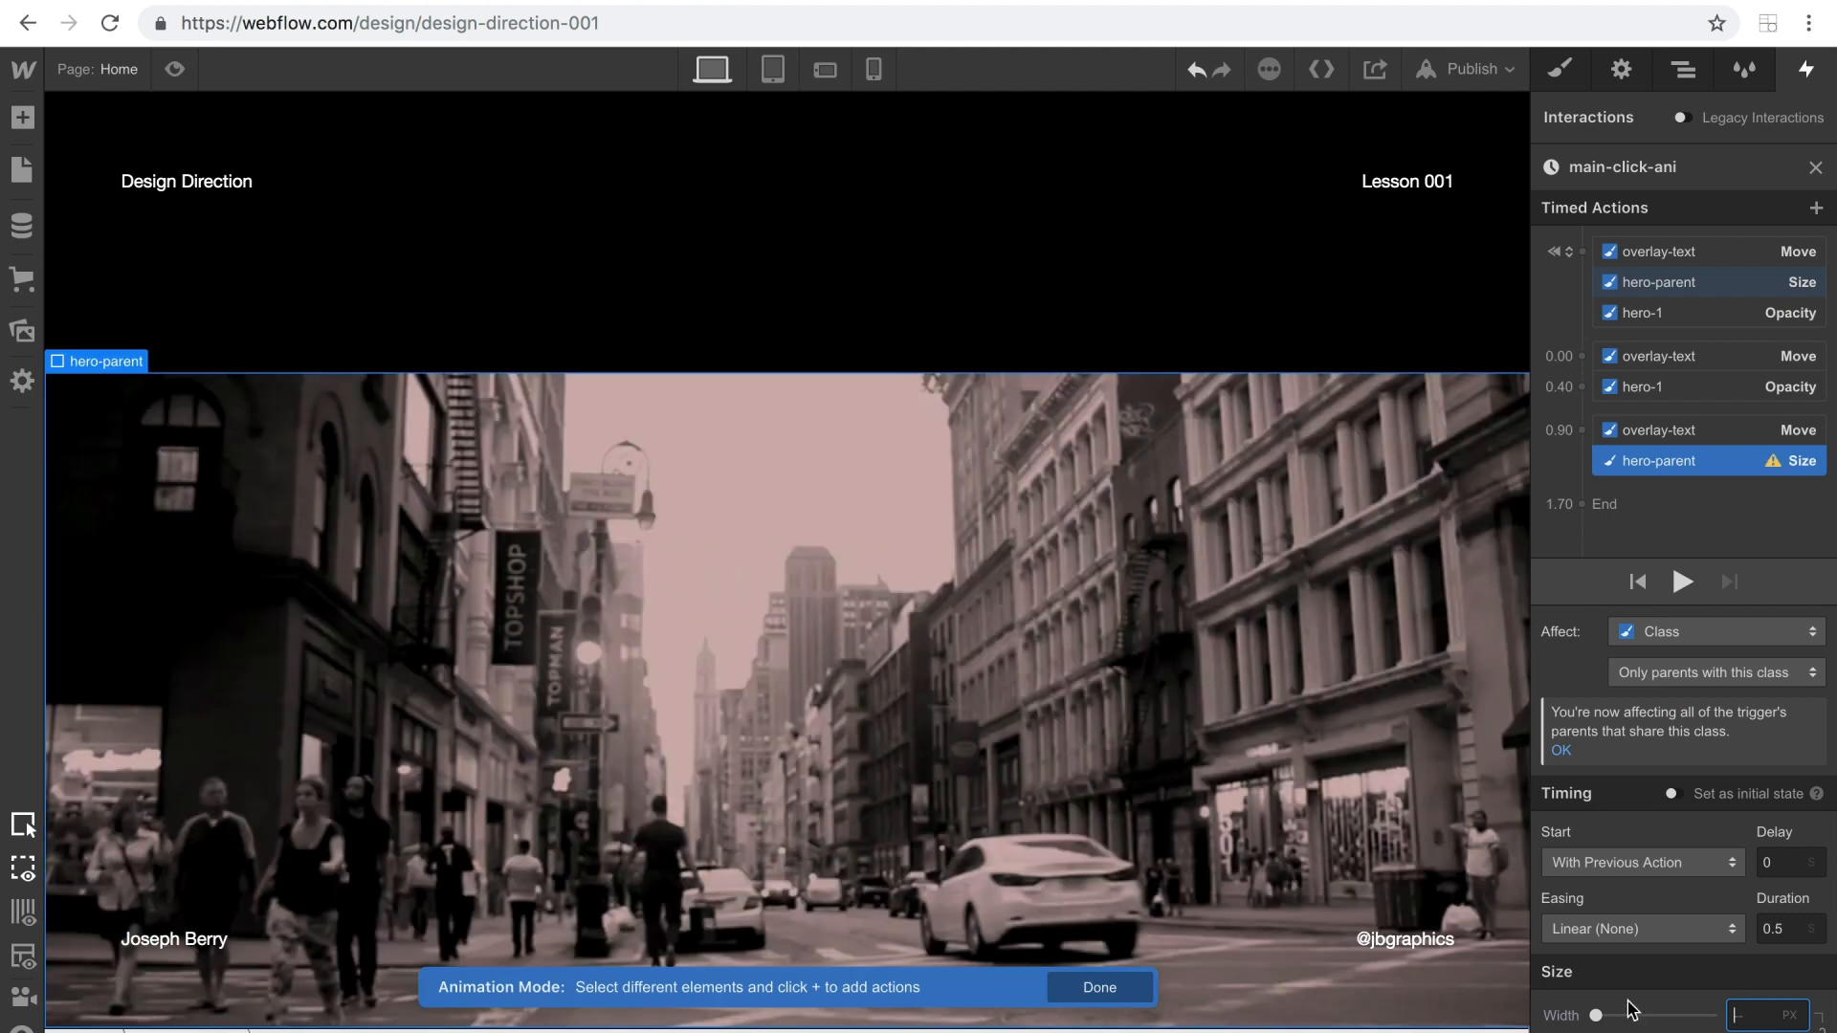
key("Tab")
type("100")
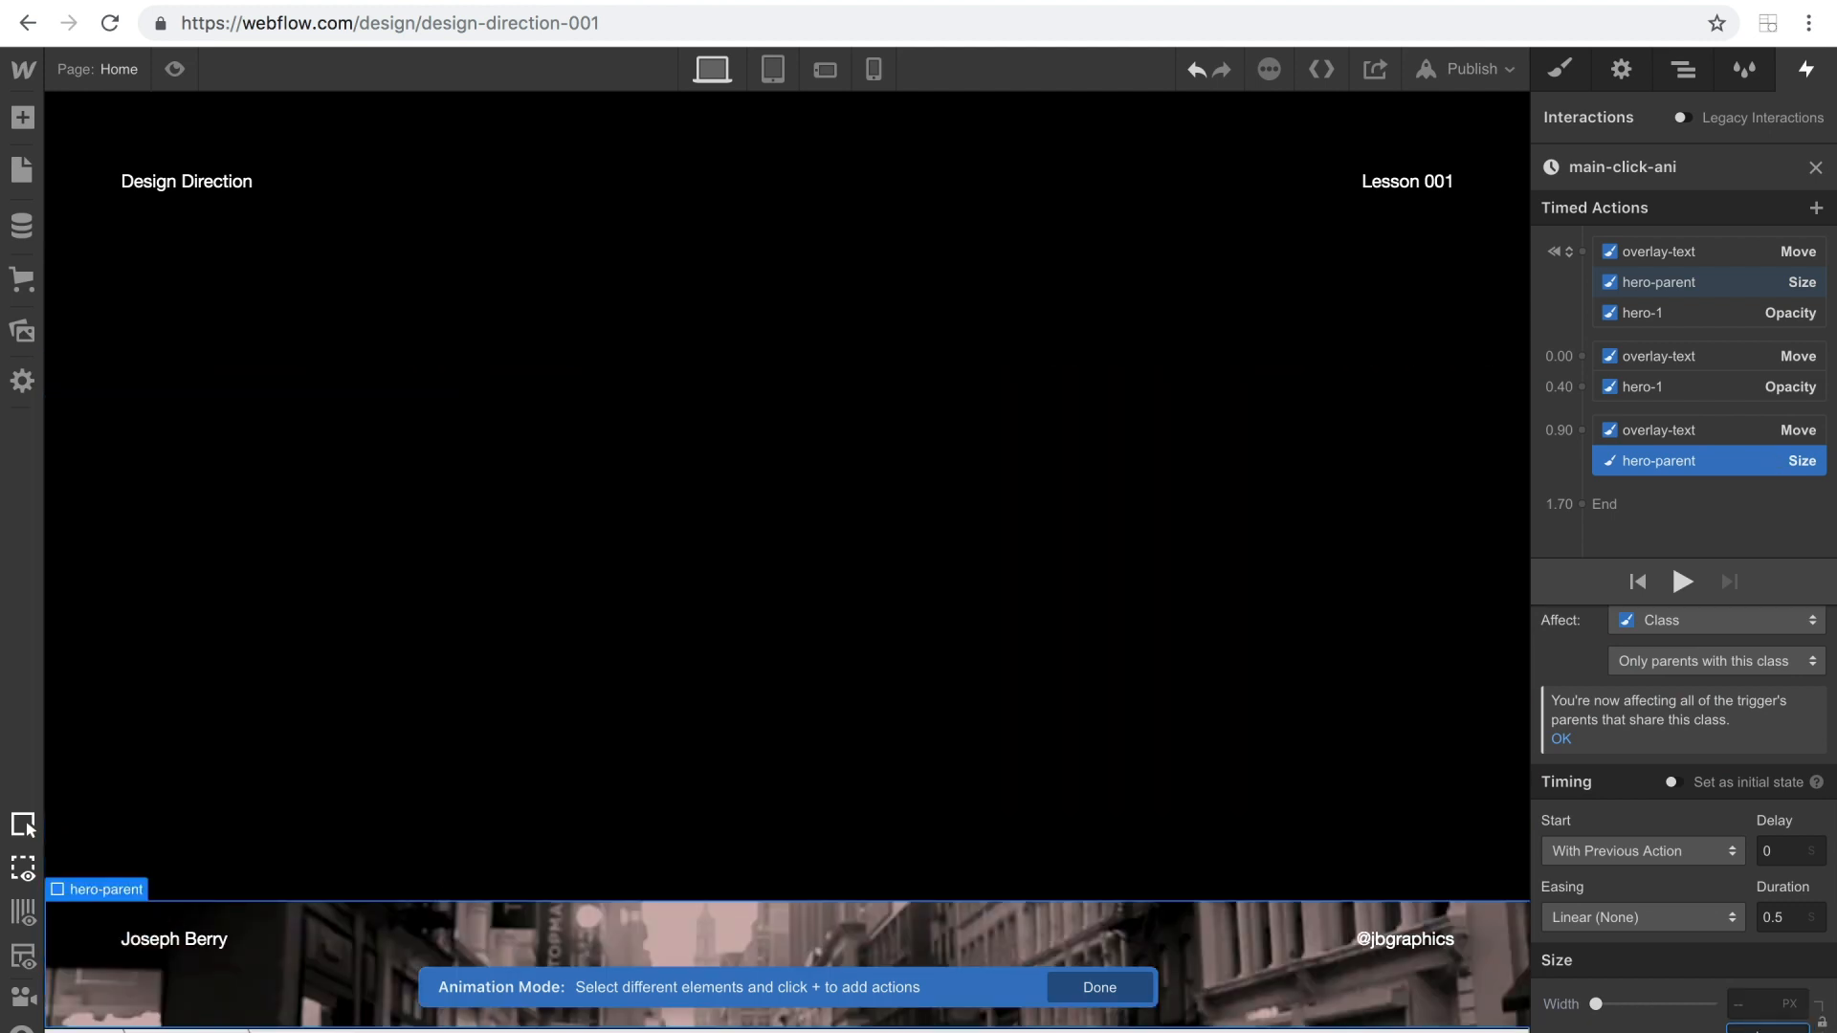
type("vh")
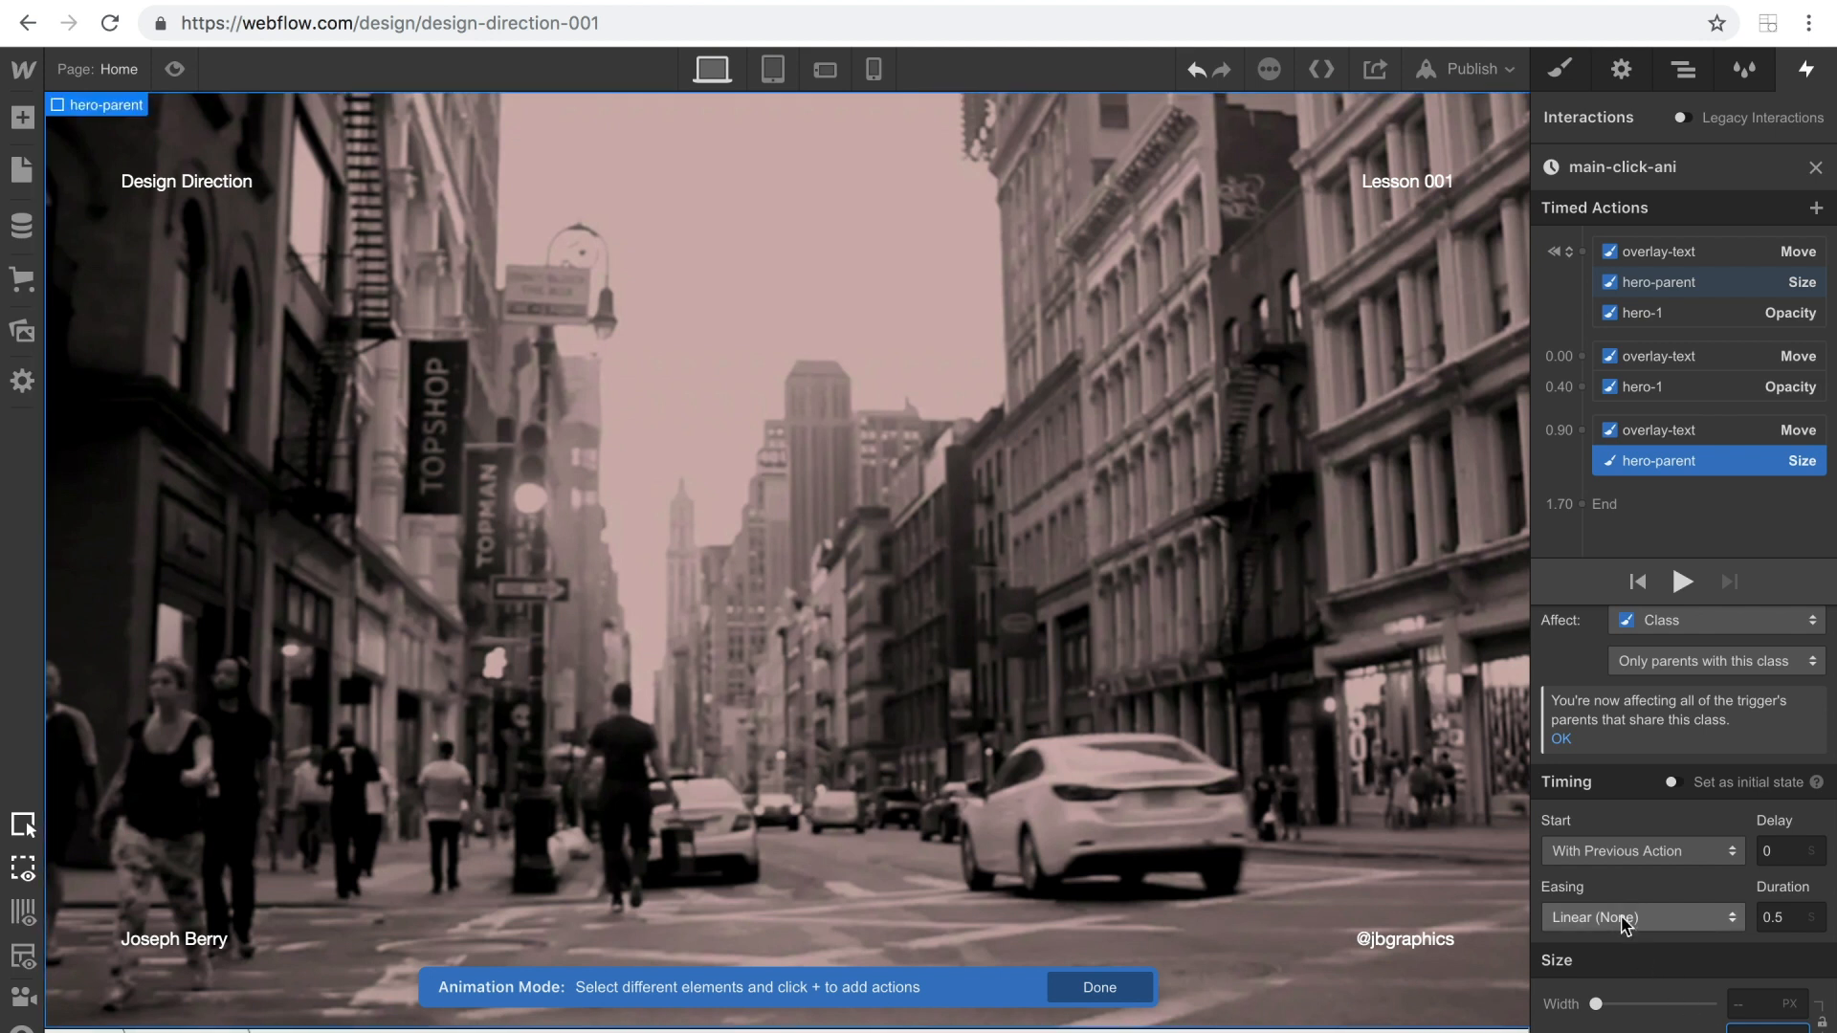
Set the hero-parent Size action's easing to In Out Quart and its duration to 1.5 seconds.
left_click(1627, 916)
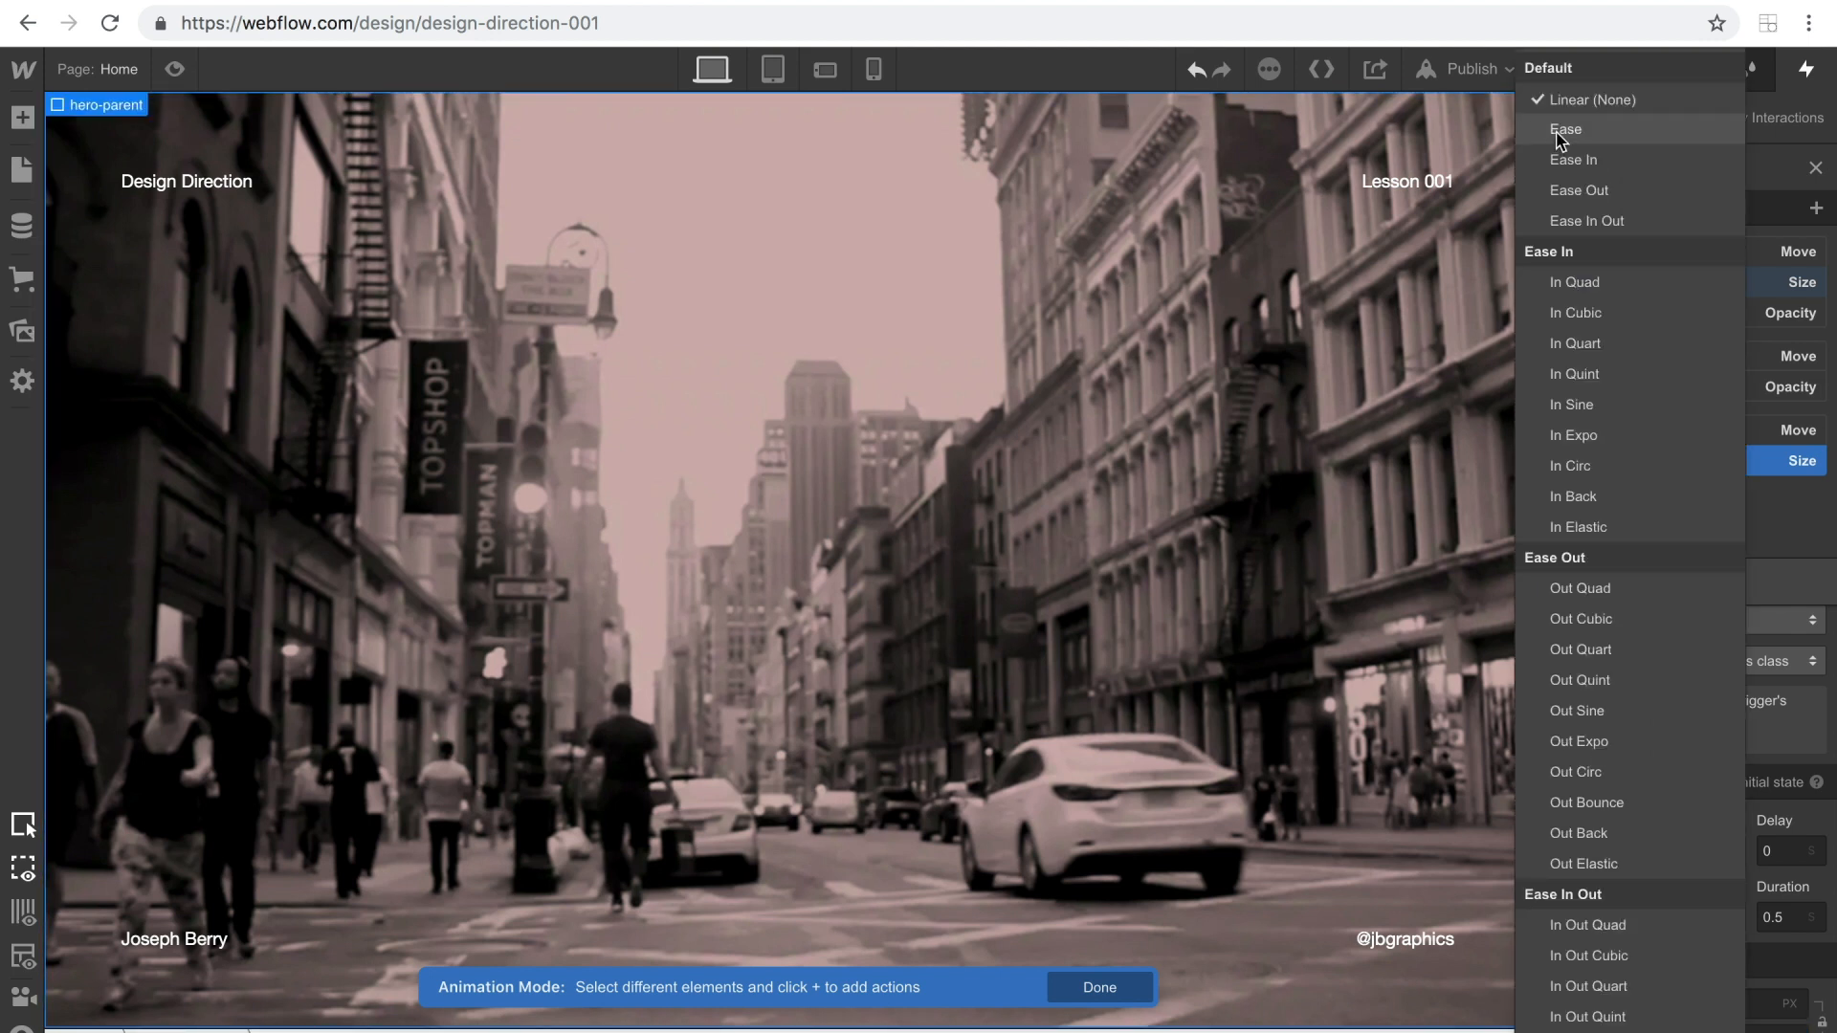
scroll(1627, 670, "down", 3)
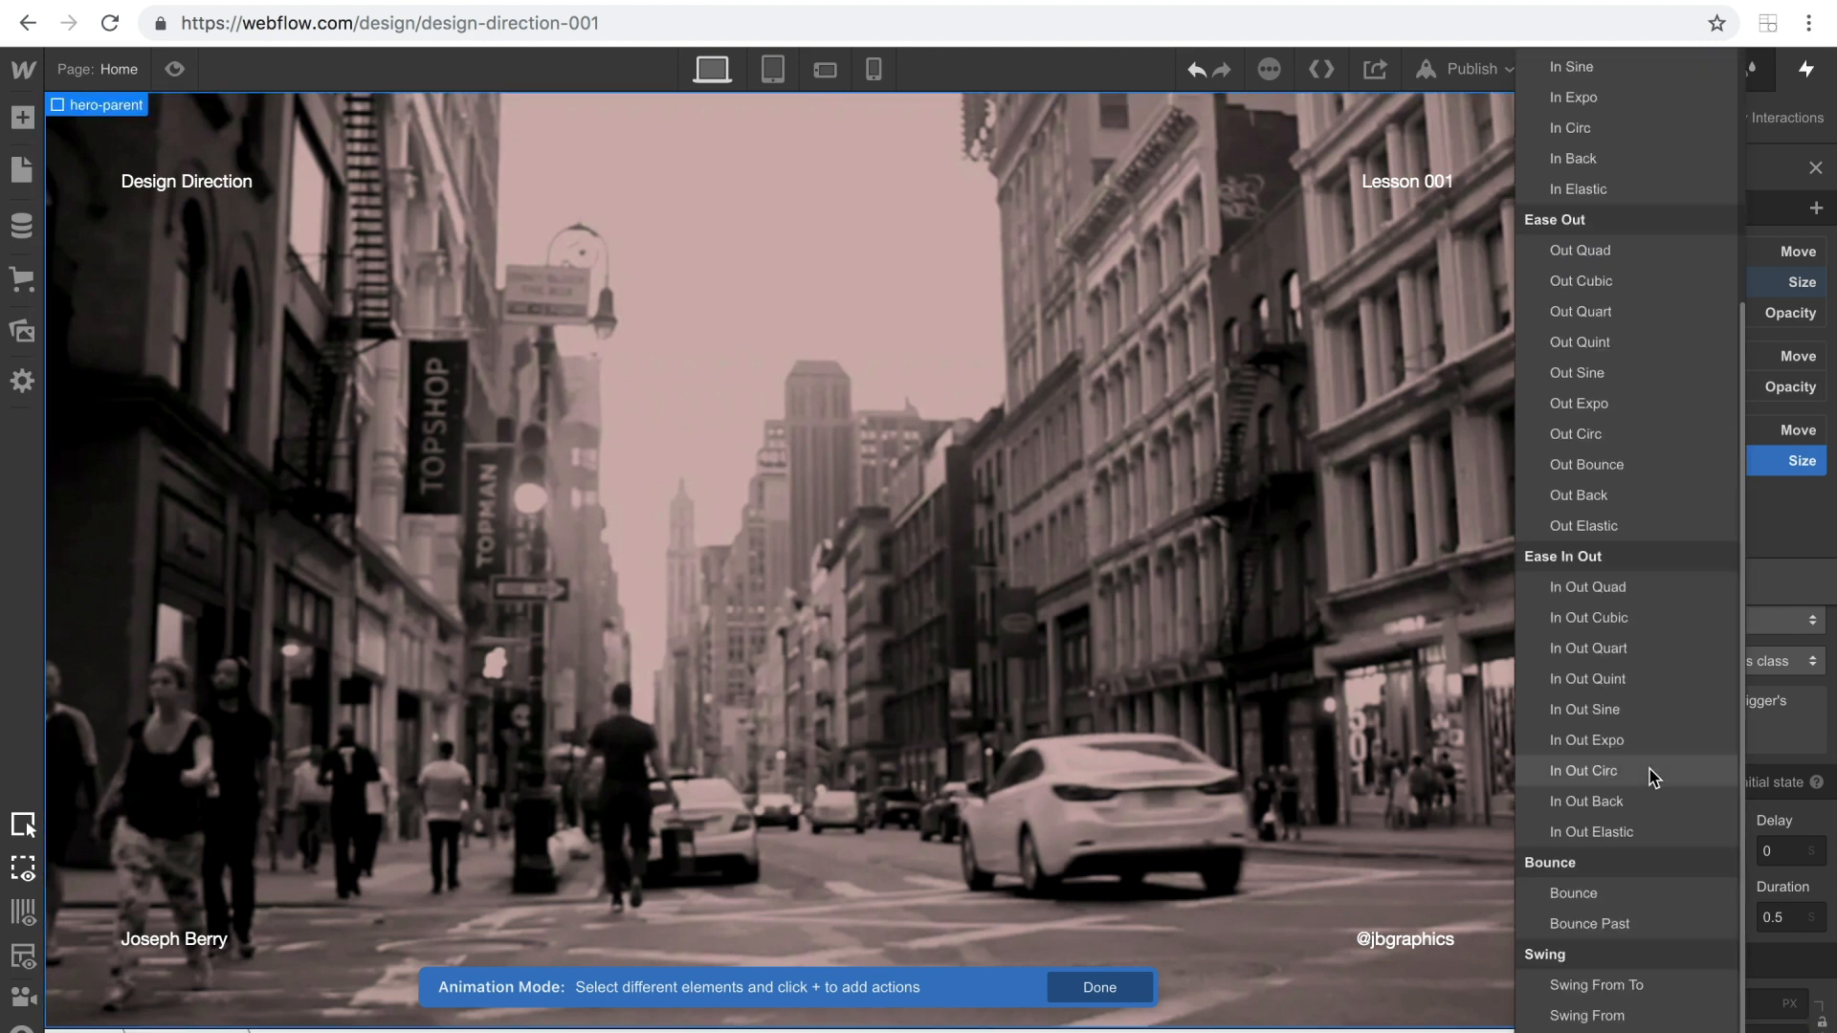
left_click(1562, 650)
left_click(1775, 919)
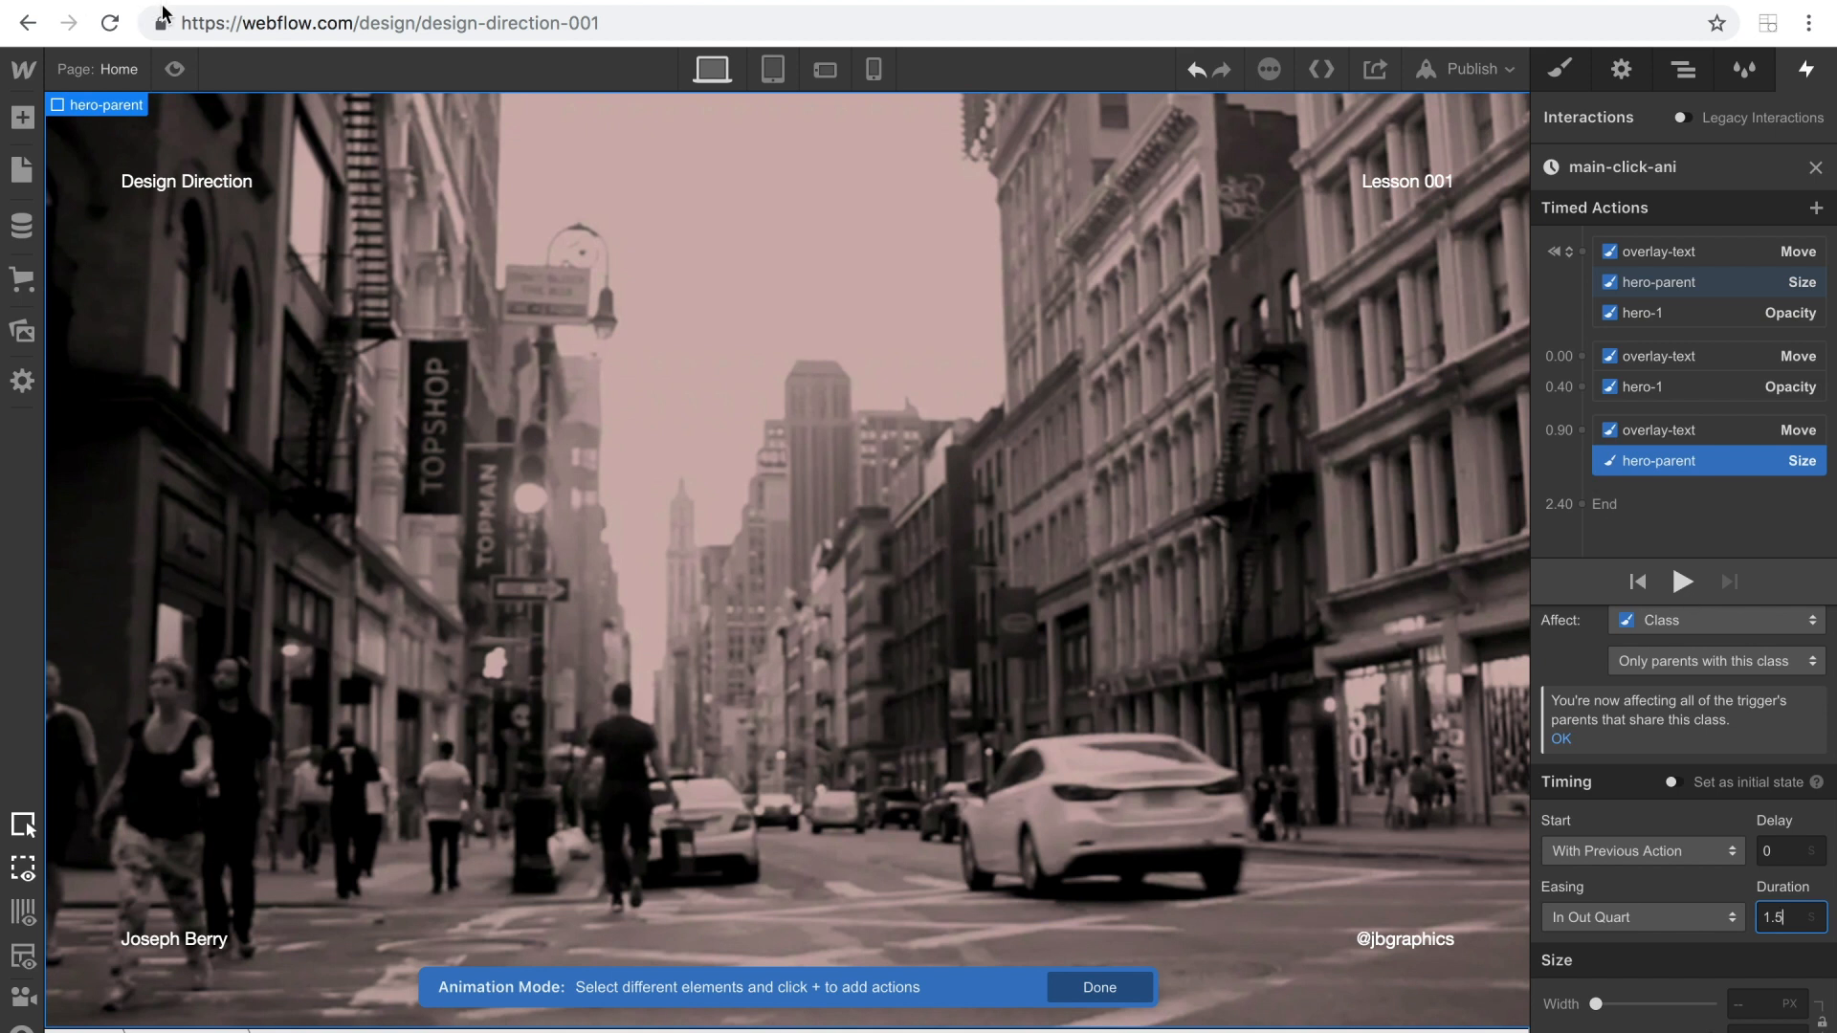
Preview the page twice and trigger the ENTER link each time to check the hero's expansion to full screen.
left_click(176, 69)
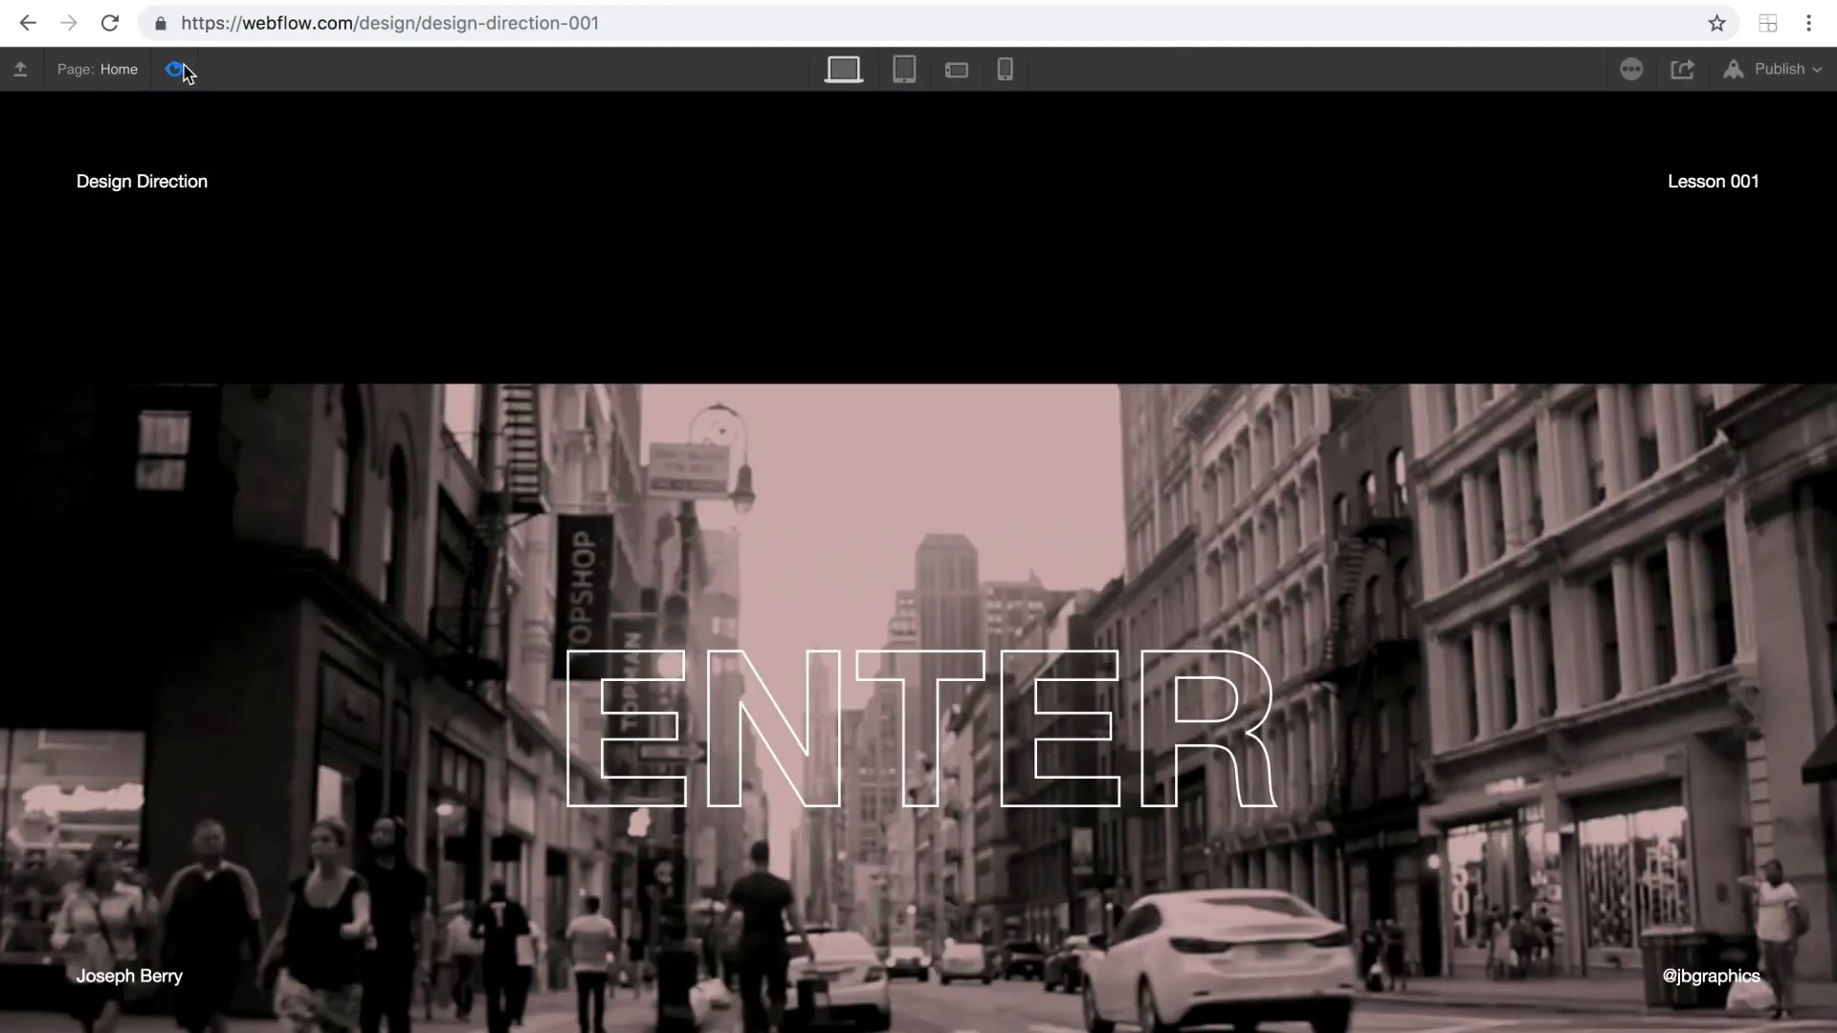
left_click(971, 775)
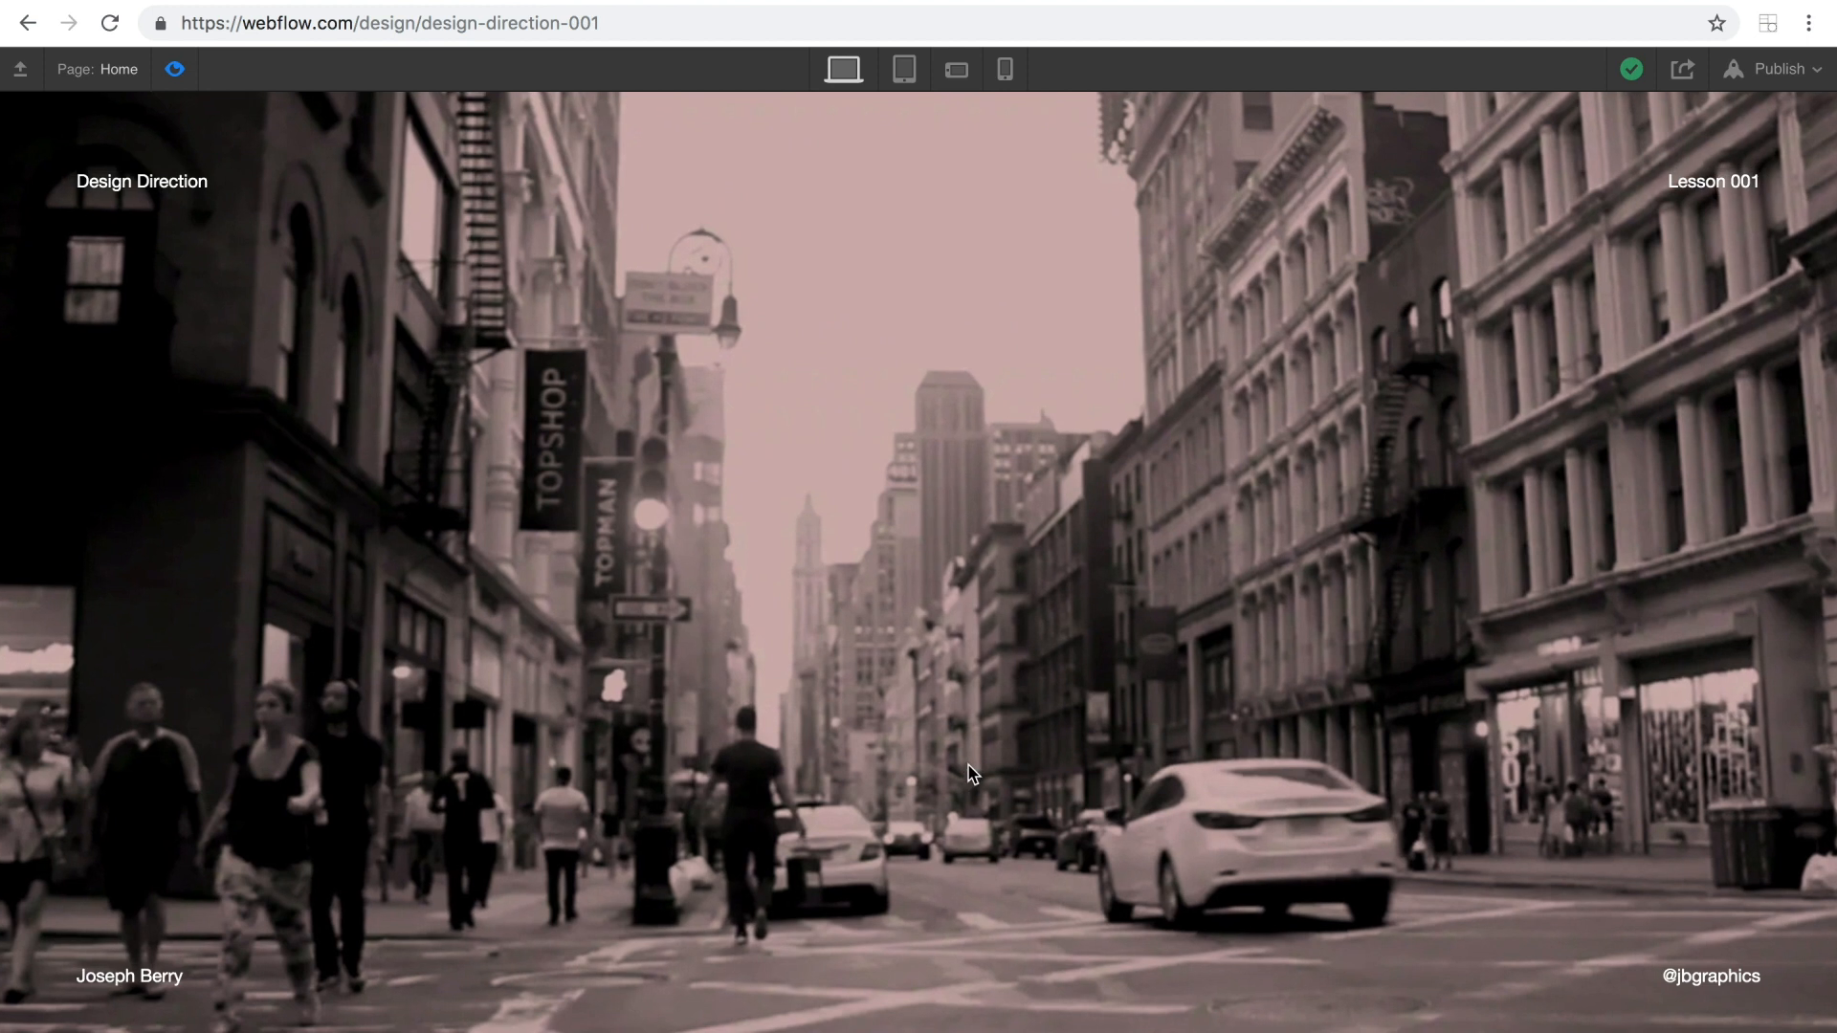
left_click(175, 70)
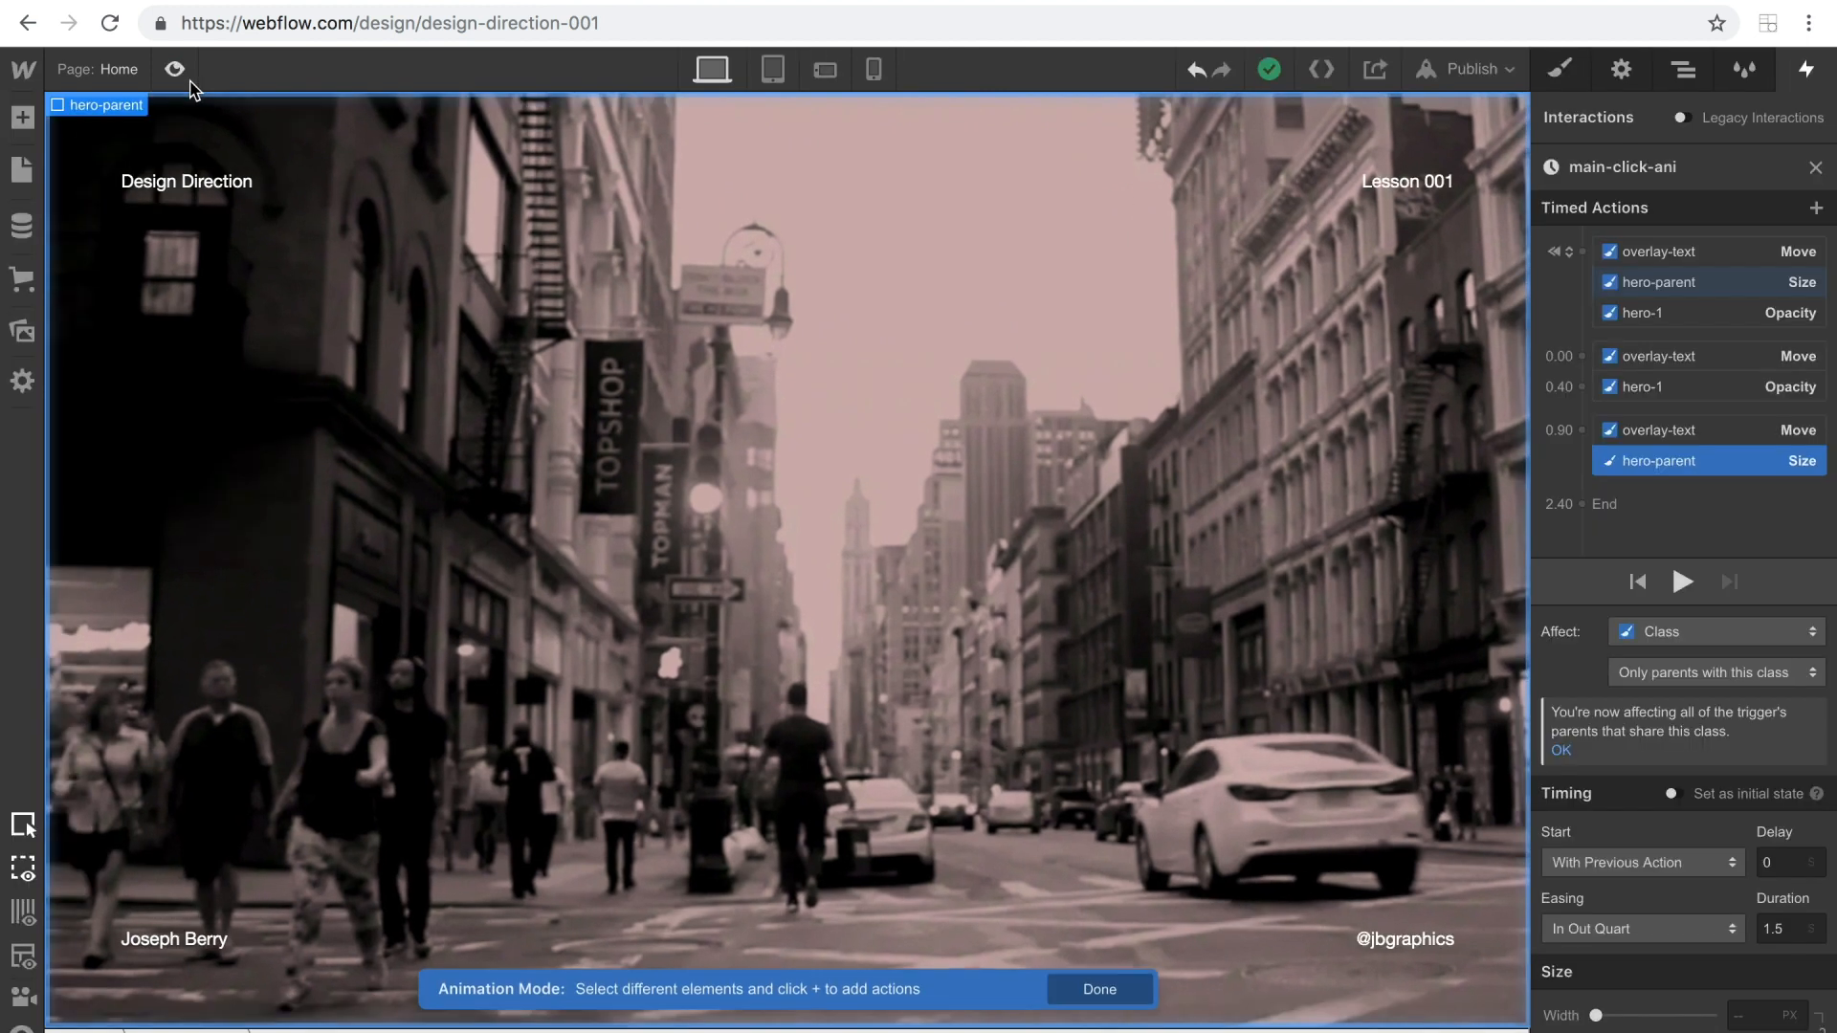
left_click(175, 70)
left_click(916, 777)
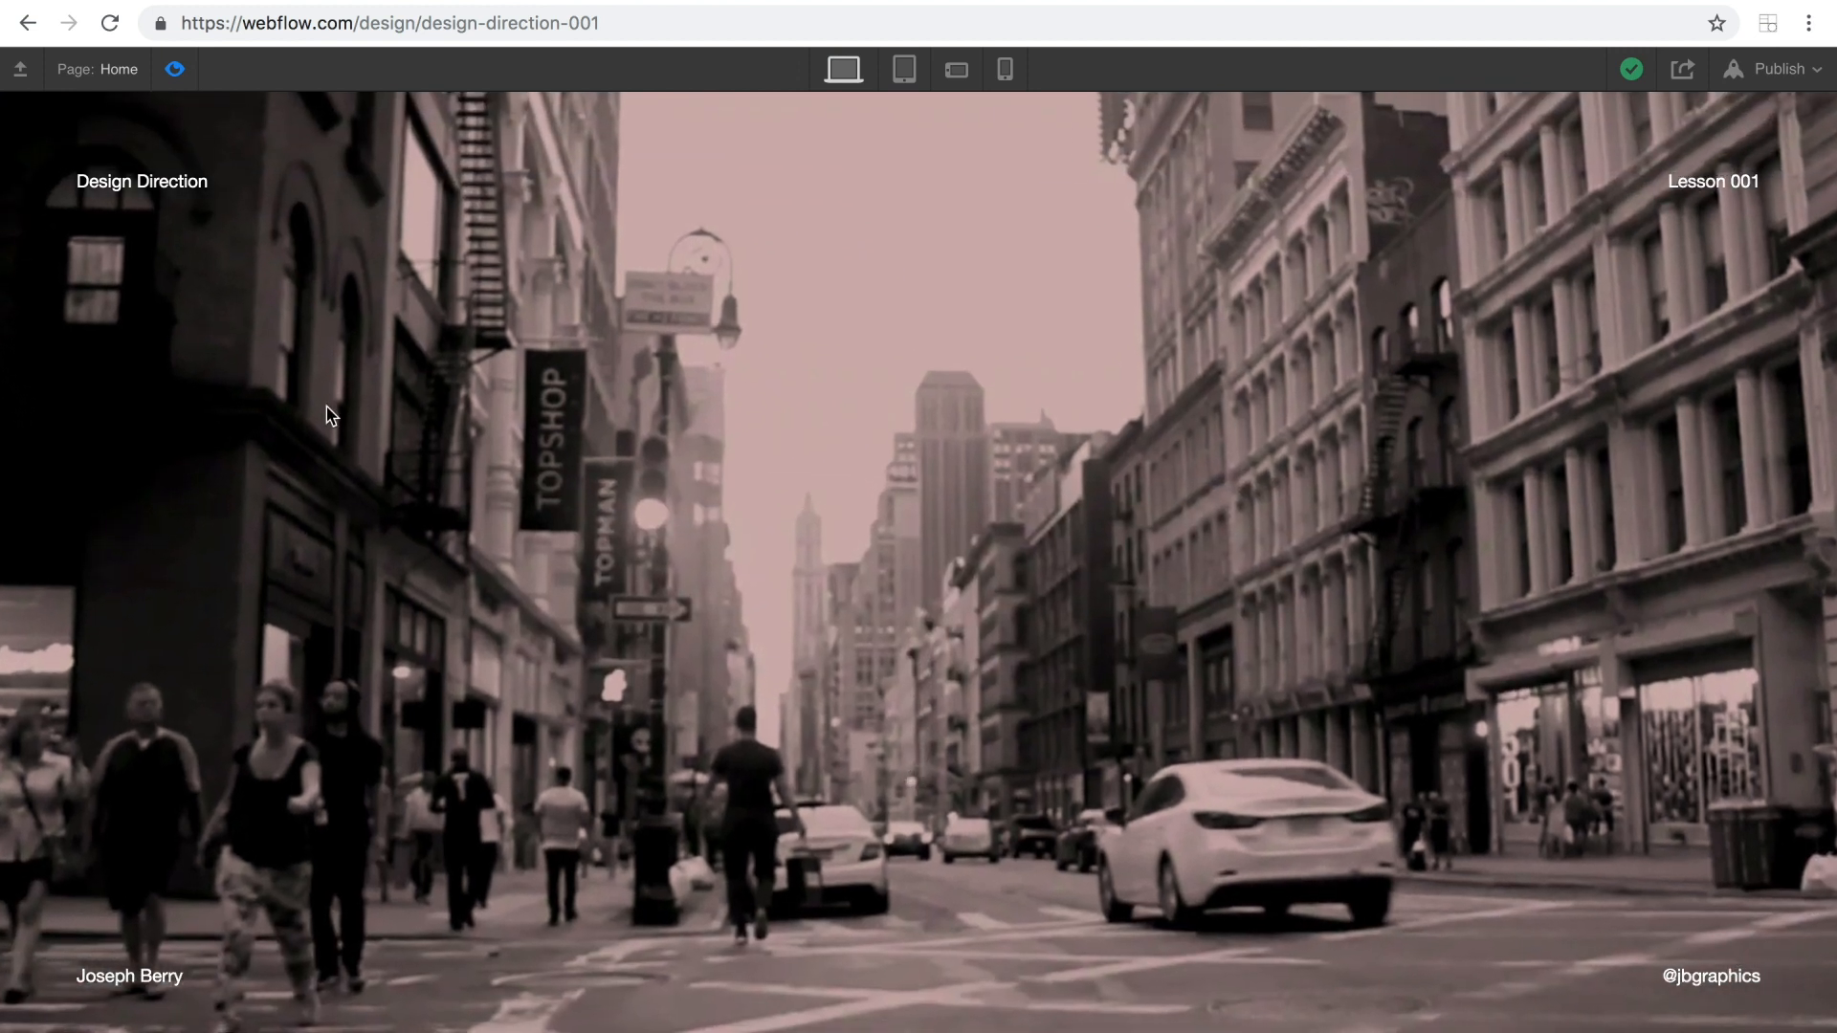
left_click(175, 70)
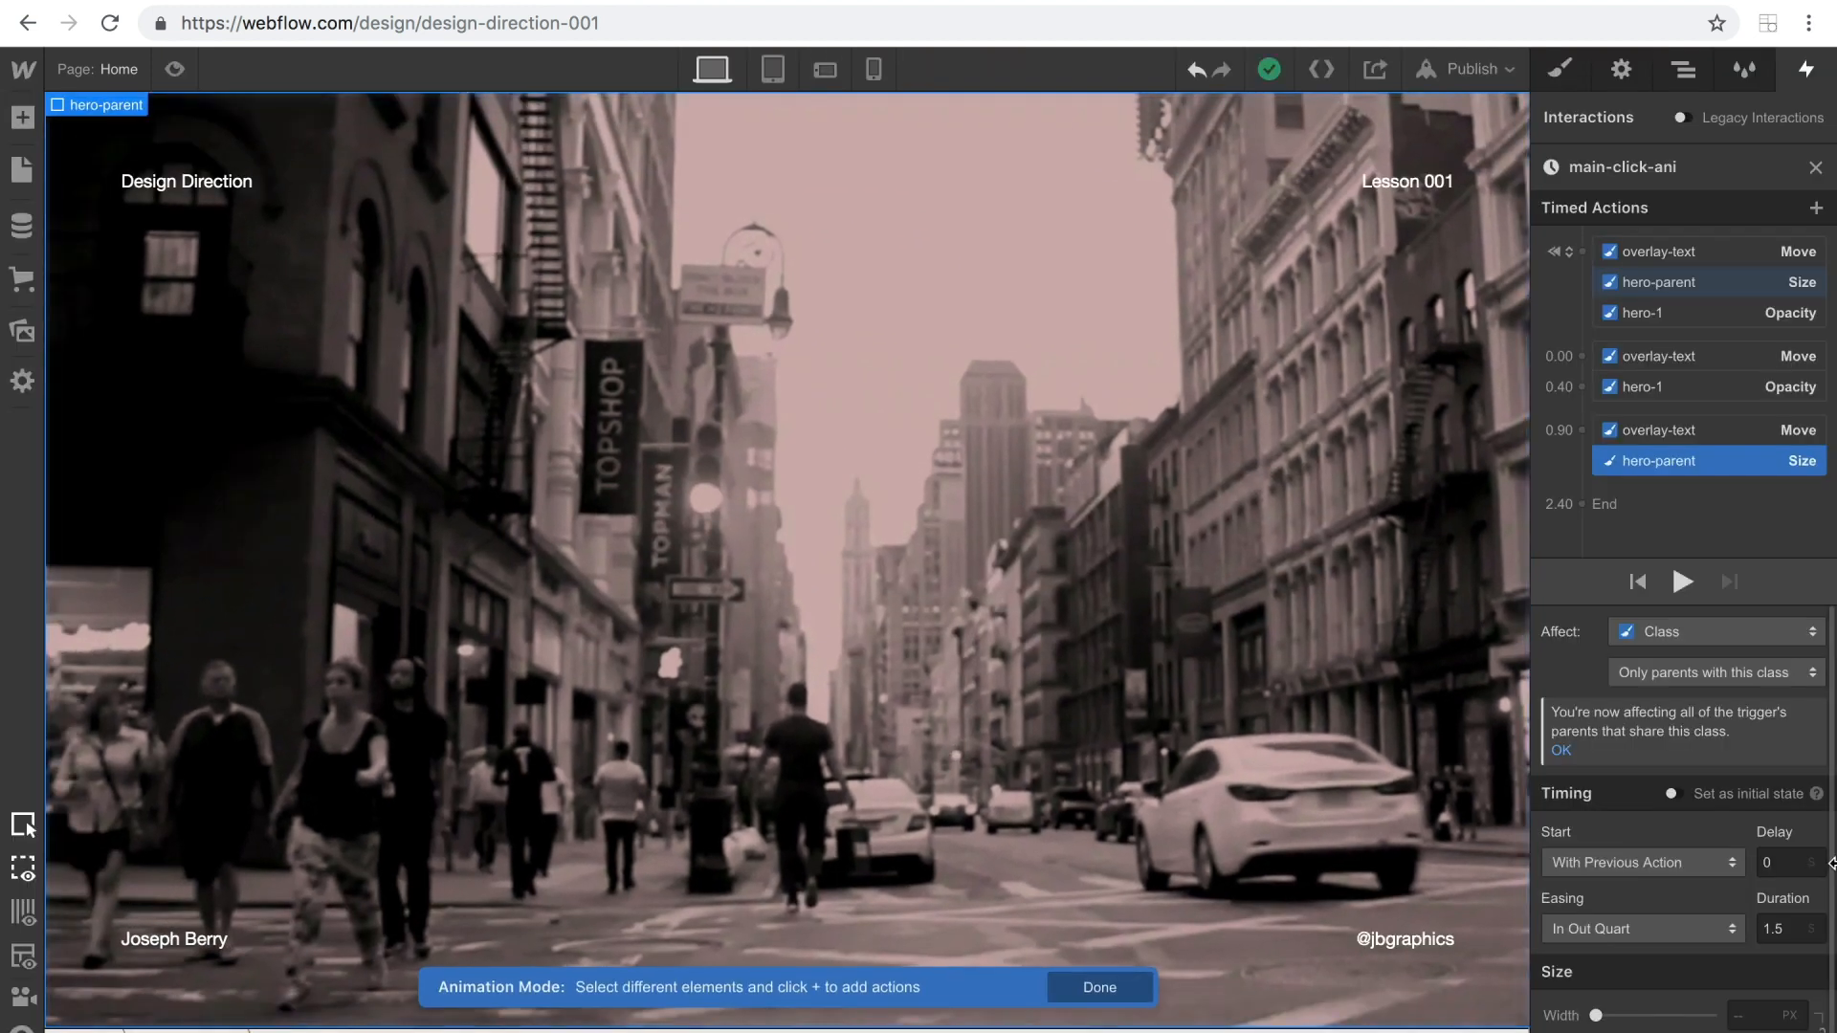
Set the last overlay-text Move action's duration to 1 second and preview the ENTER animation.
left_click(1657, 432)
left_click(1794, 928)
type("1")
left_click(175, 71)
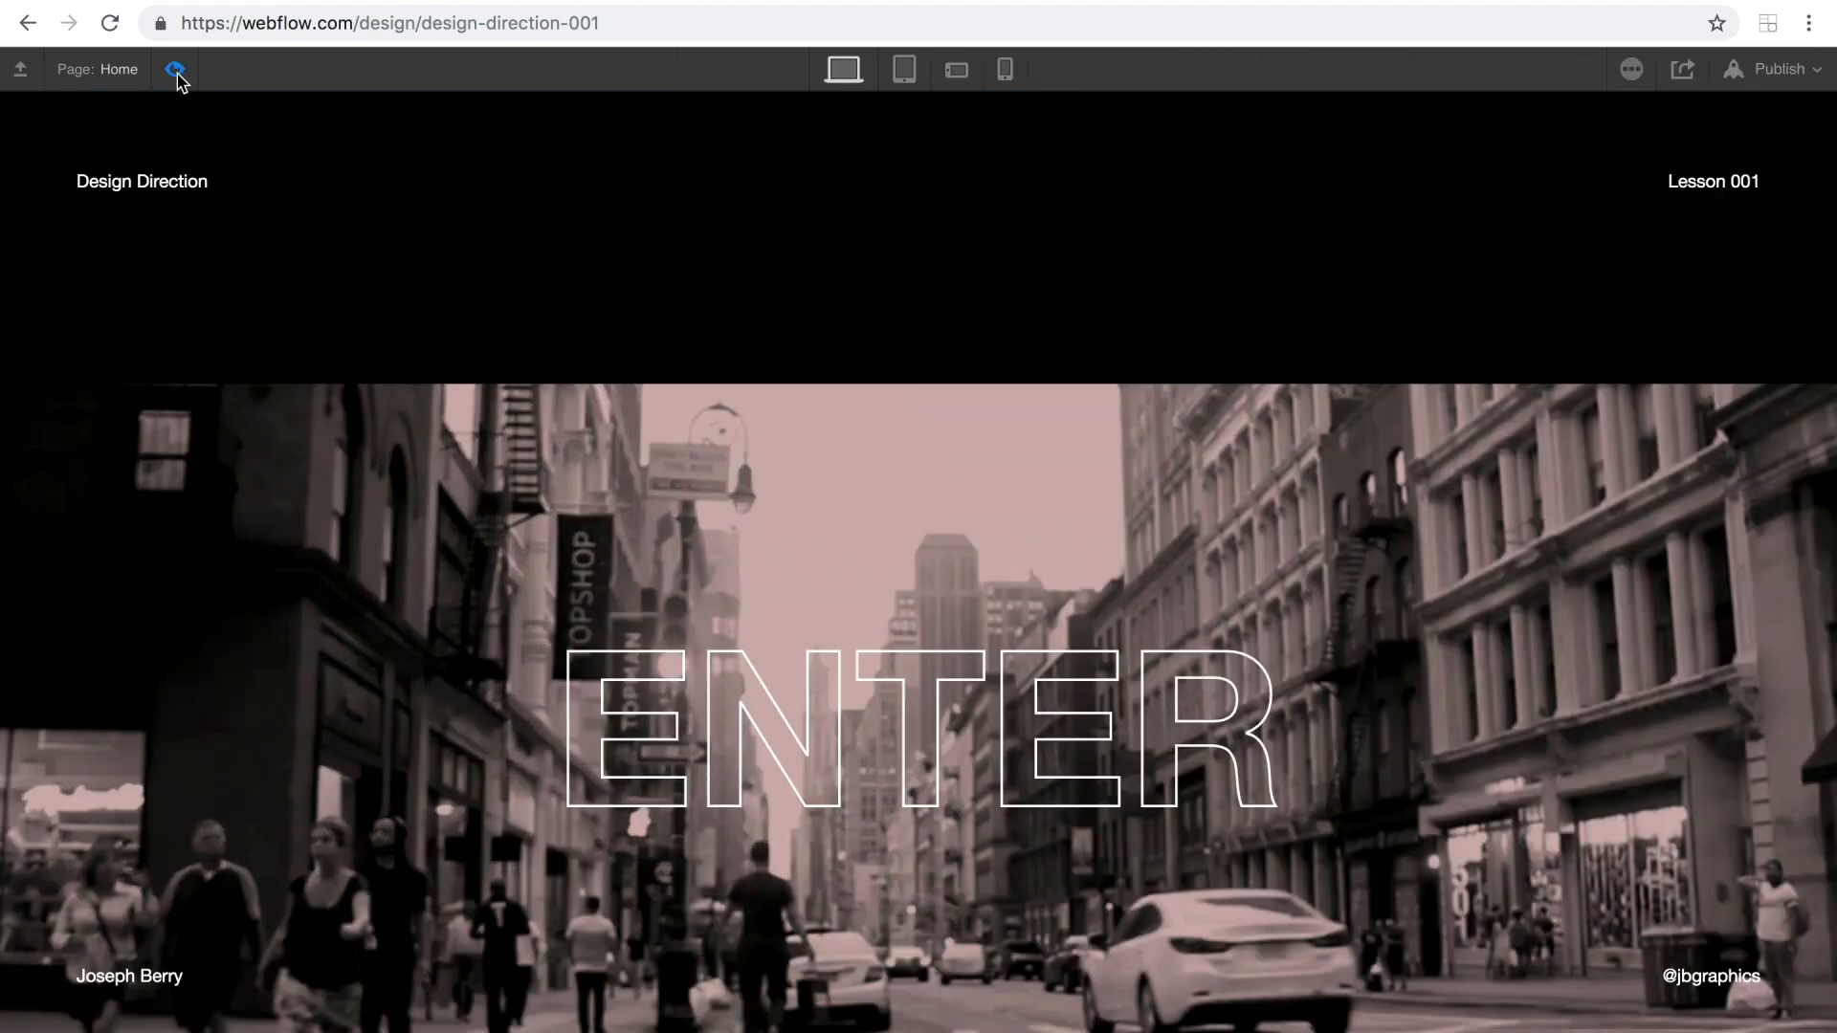
left_click(995, 761)
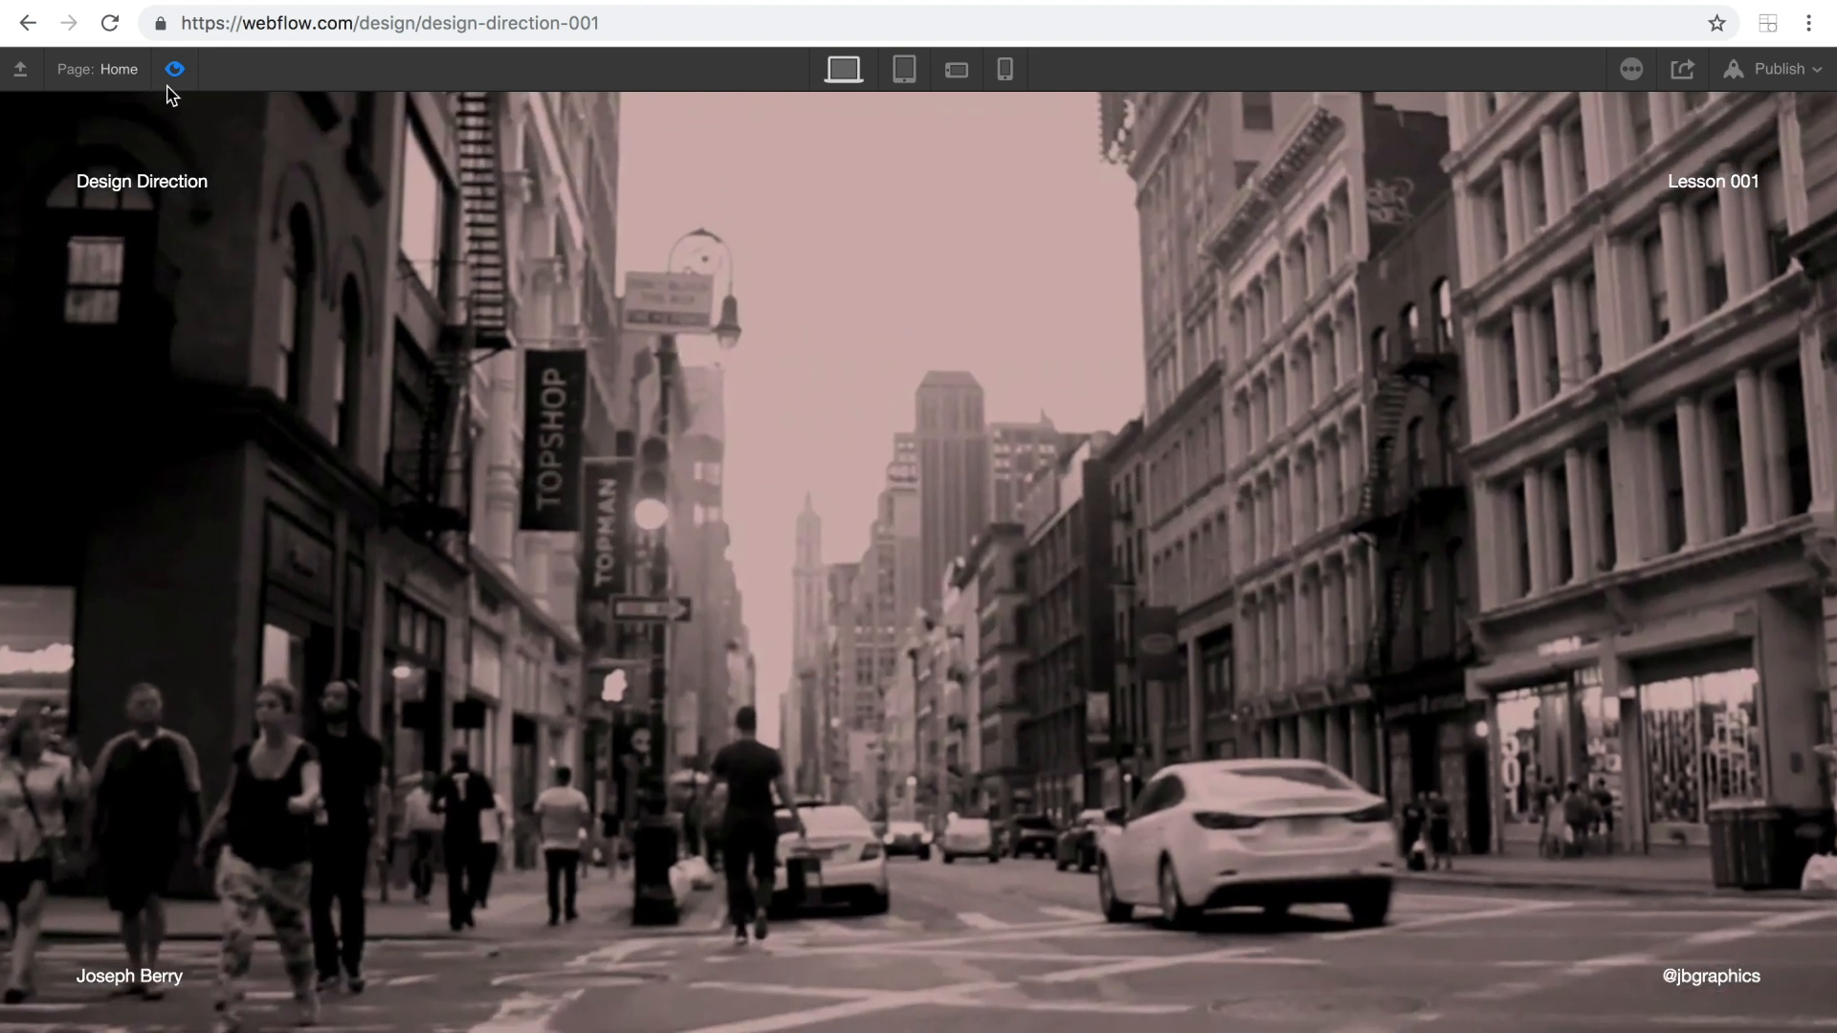
left_click(174, 69)
Set the last overlay-text Move action's duration to 1.2 seconds and preview the ENTER animation again.
left_click(1781, 930)
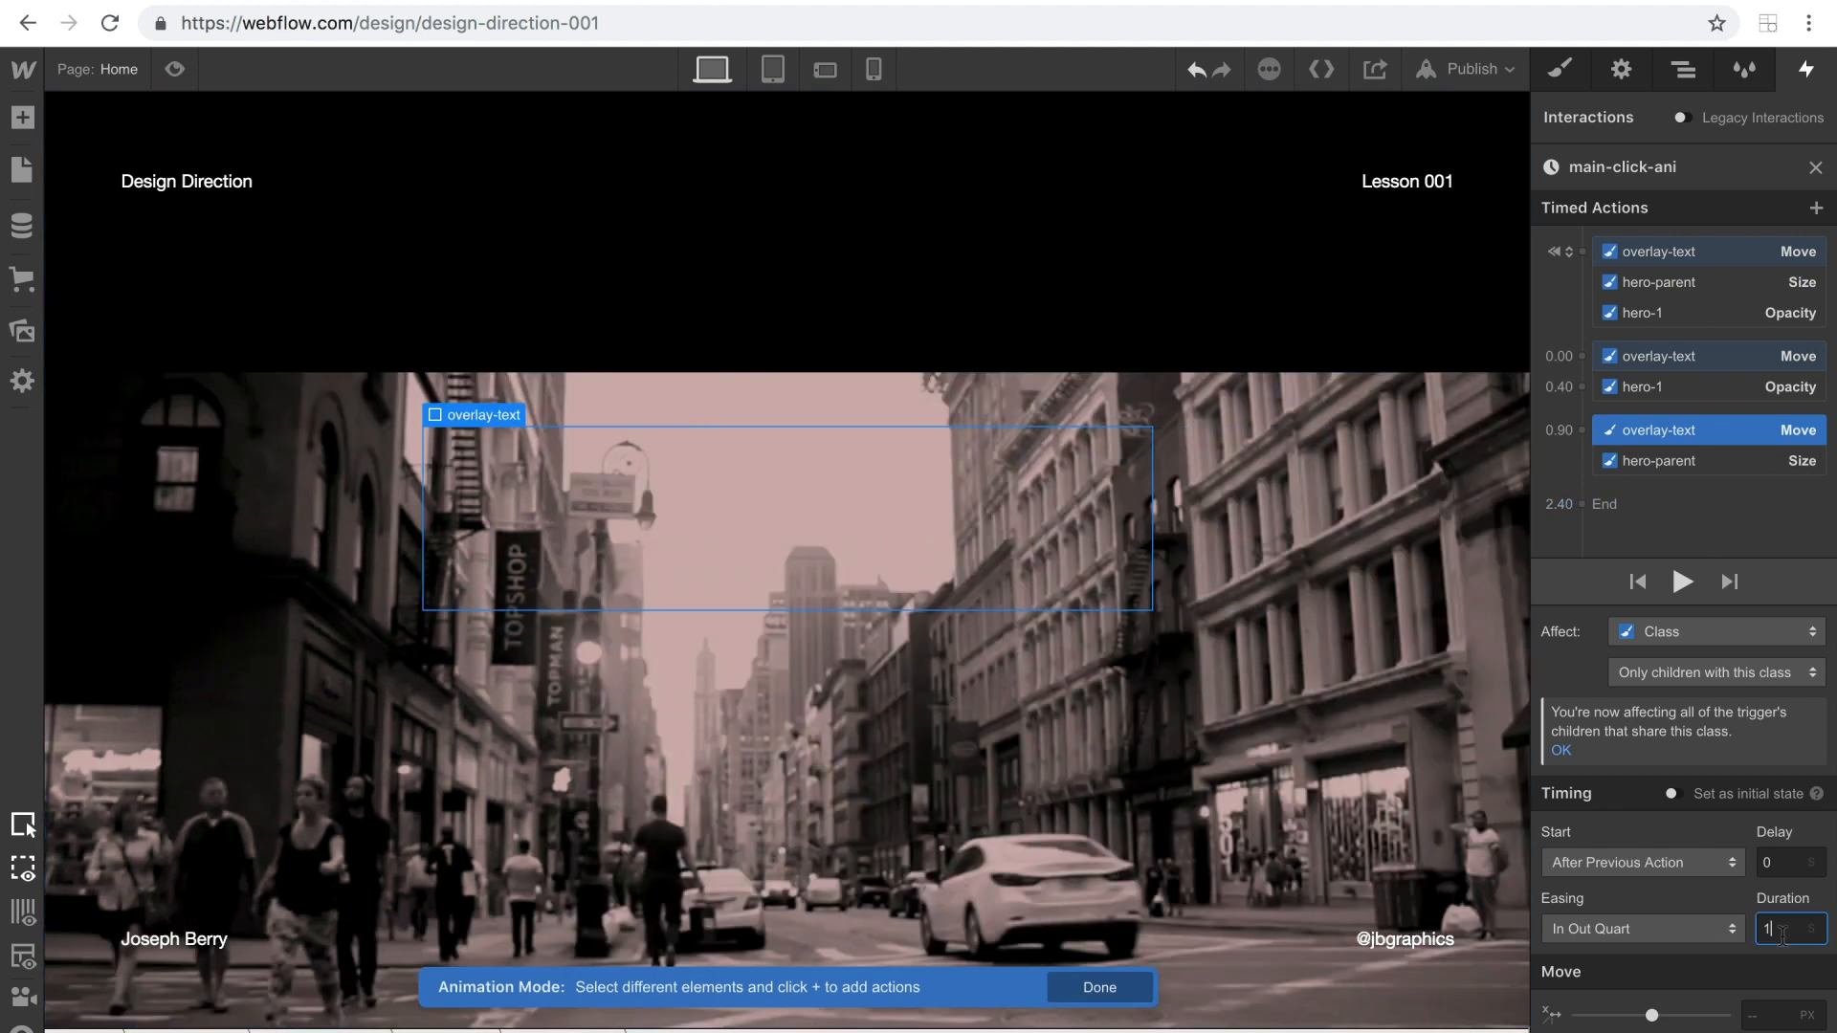
type(".2")
left_click(174, 69)
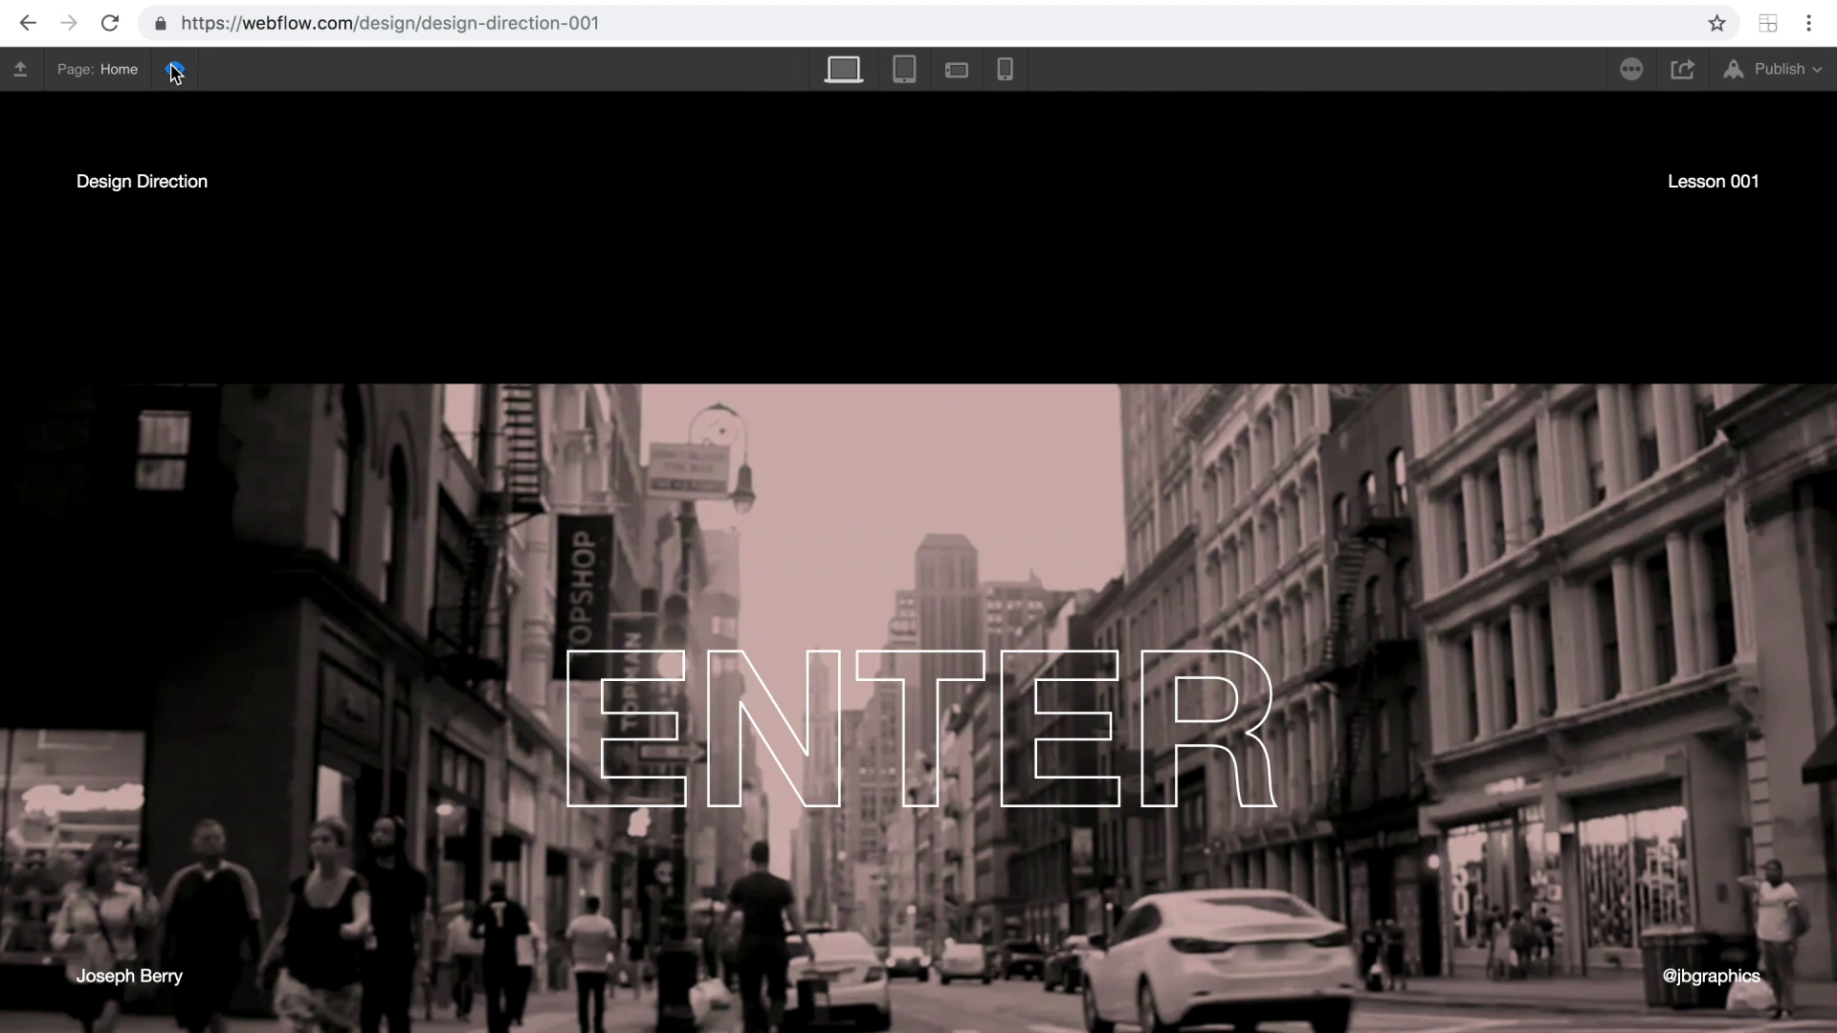
left_click(926, 788)
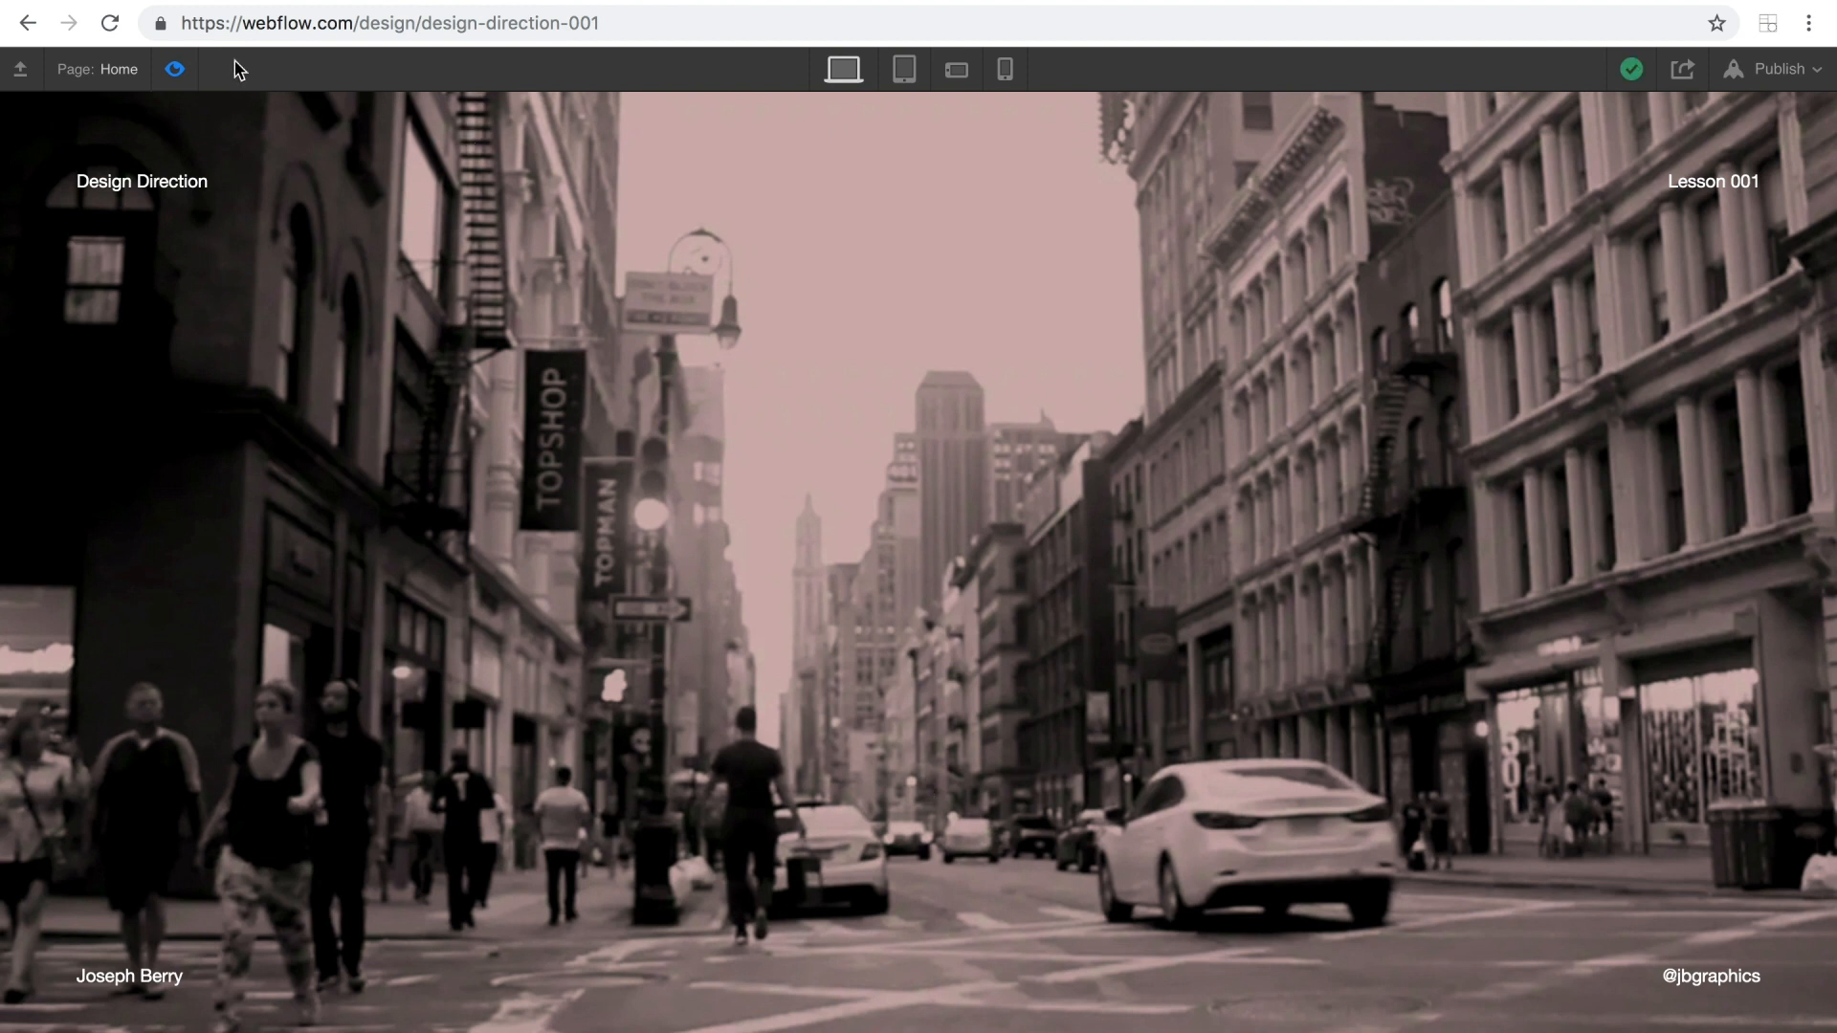
left_click(174, 72)
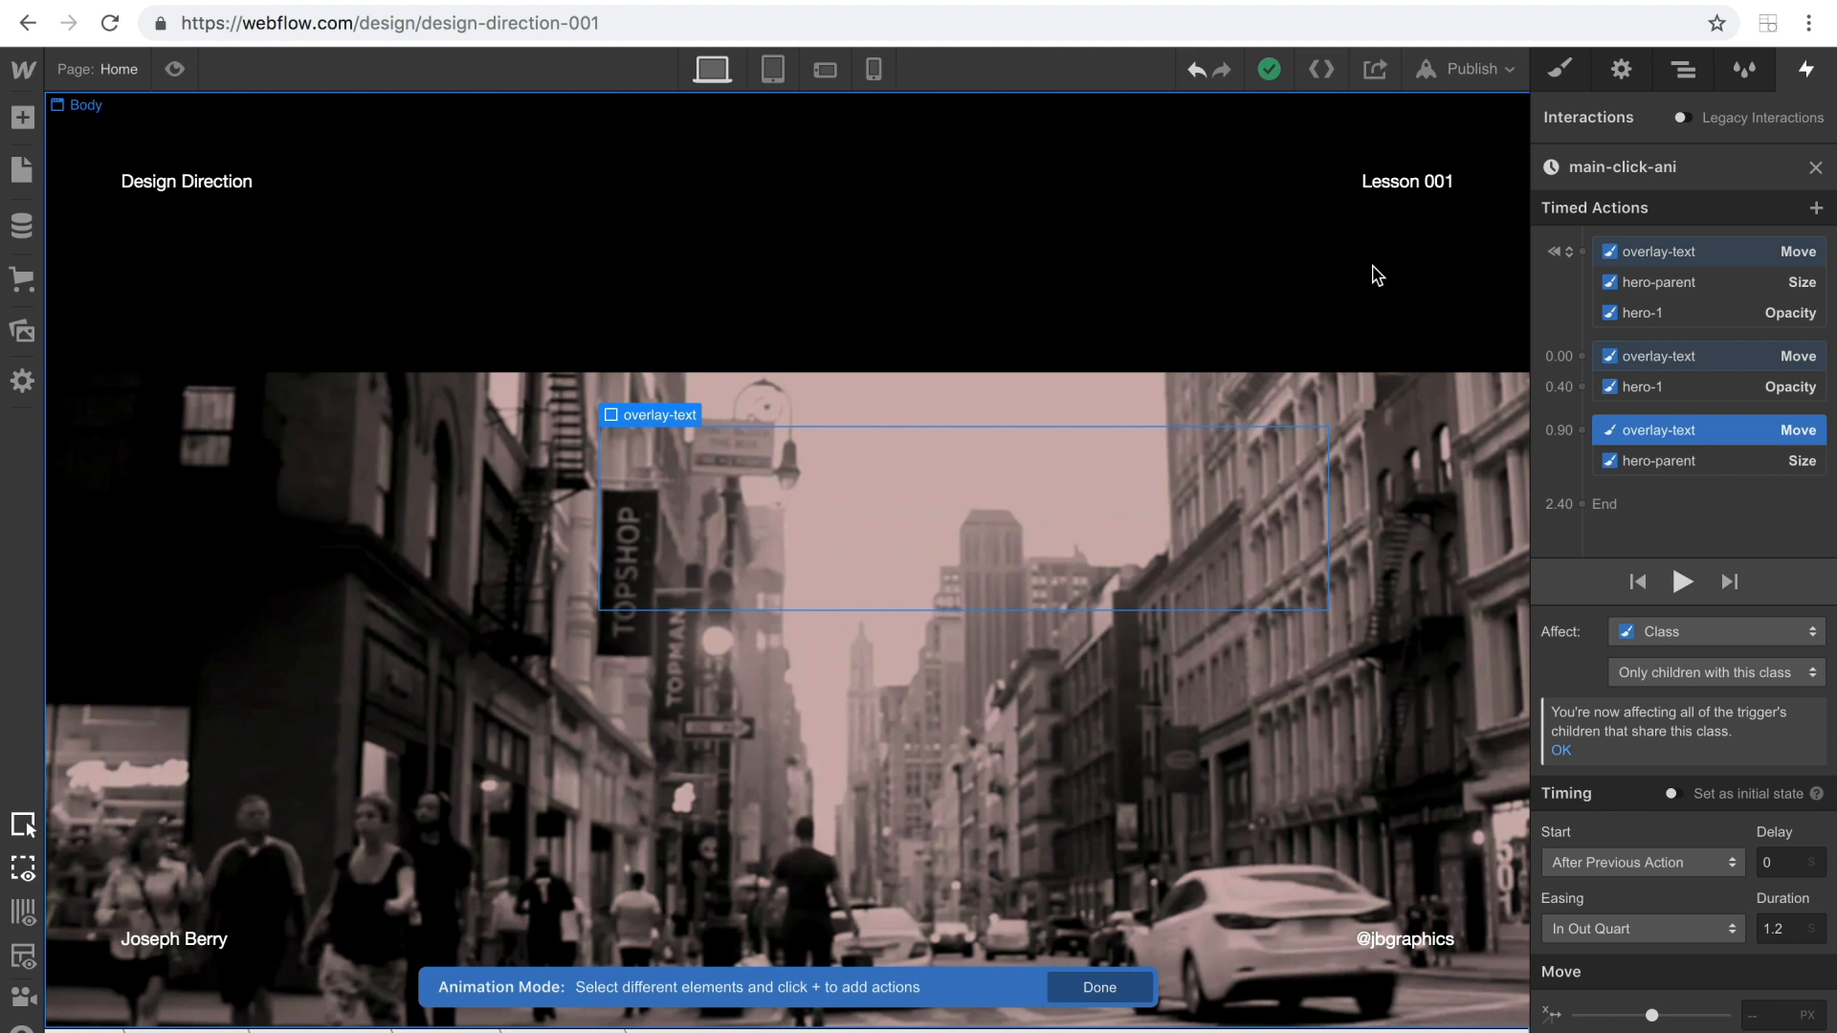
Close the main-click-ani animation and expand content-parent in the element tree to check the link block's class name.
left_click(1815, 168)
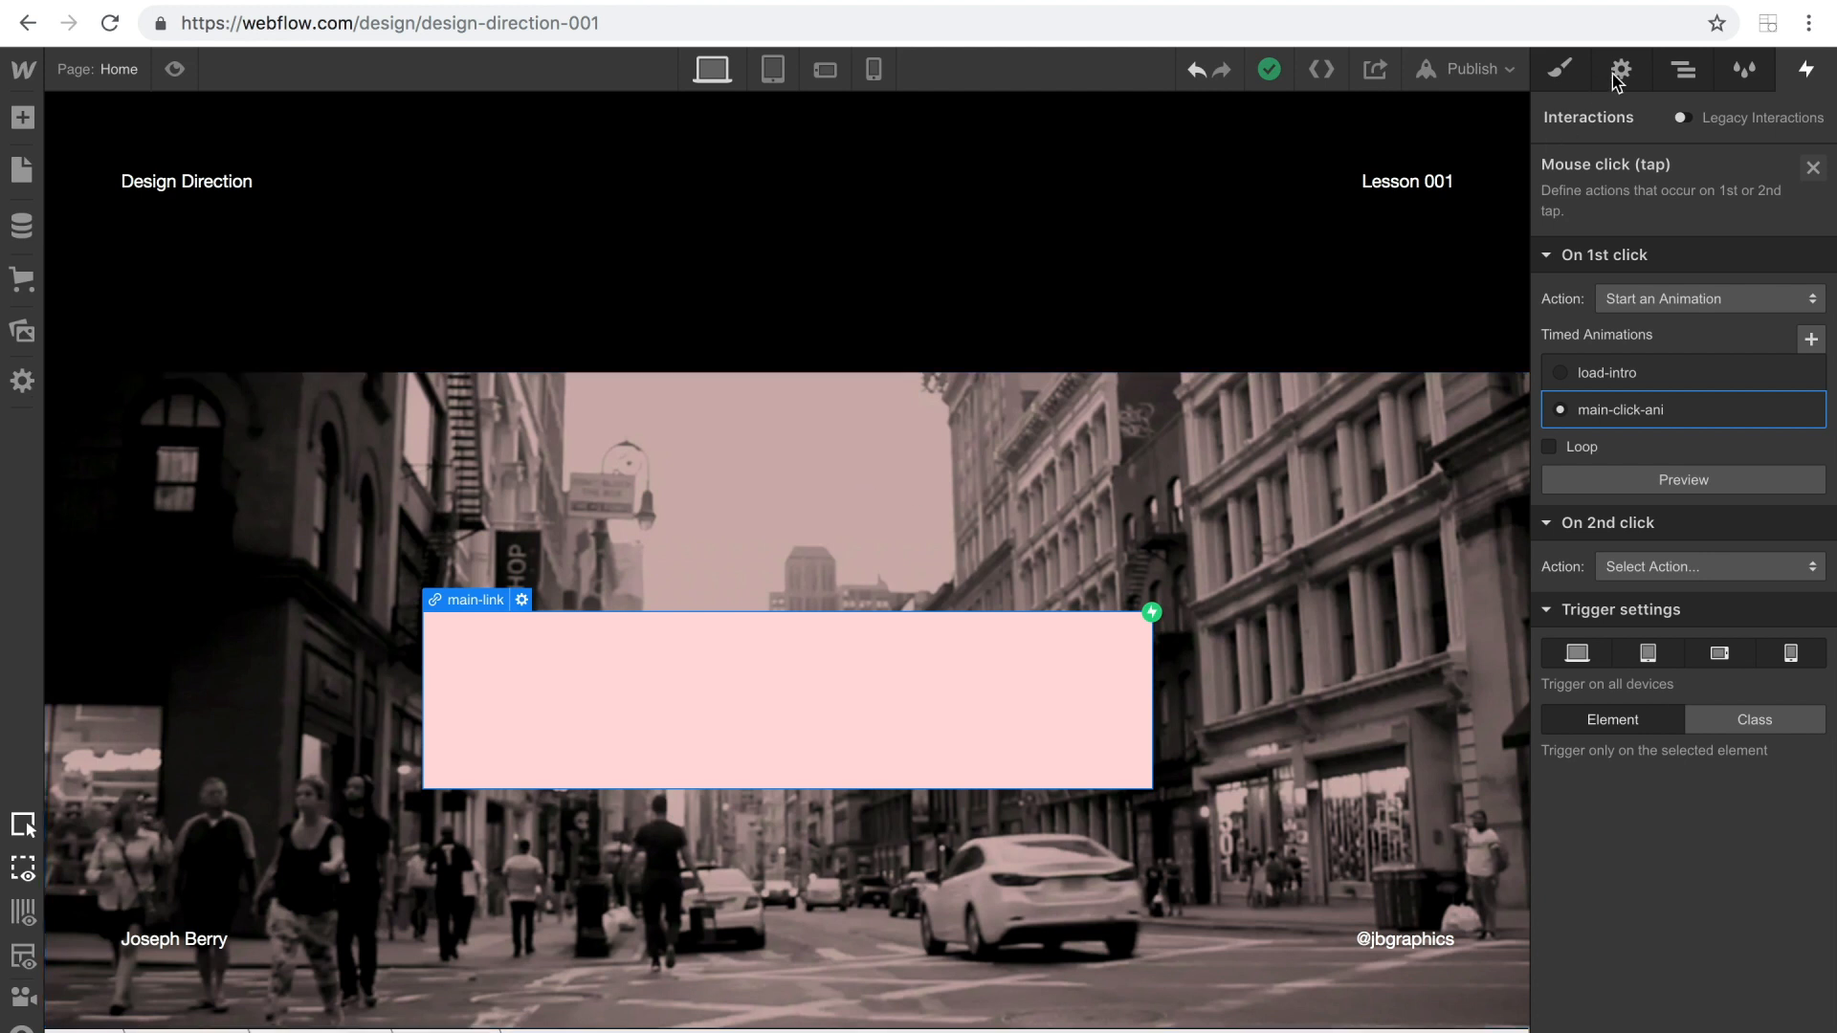
left_click(1667, 73)
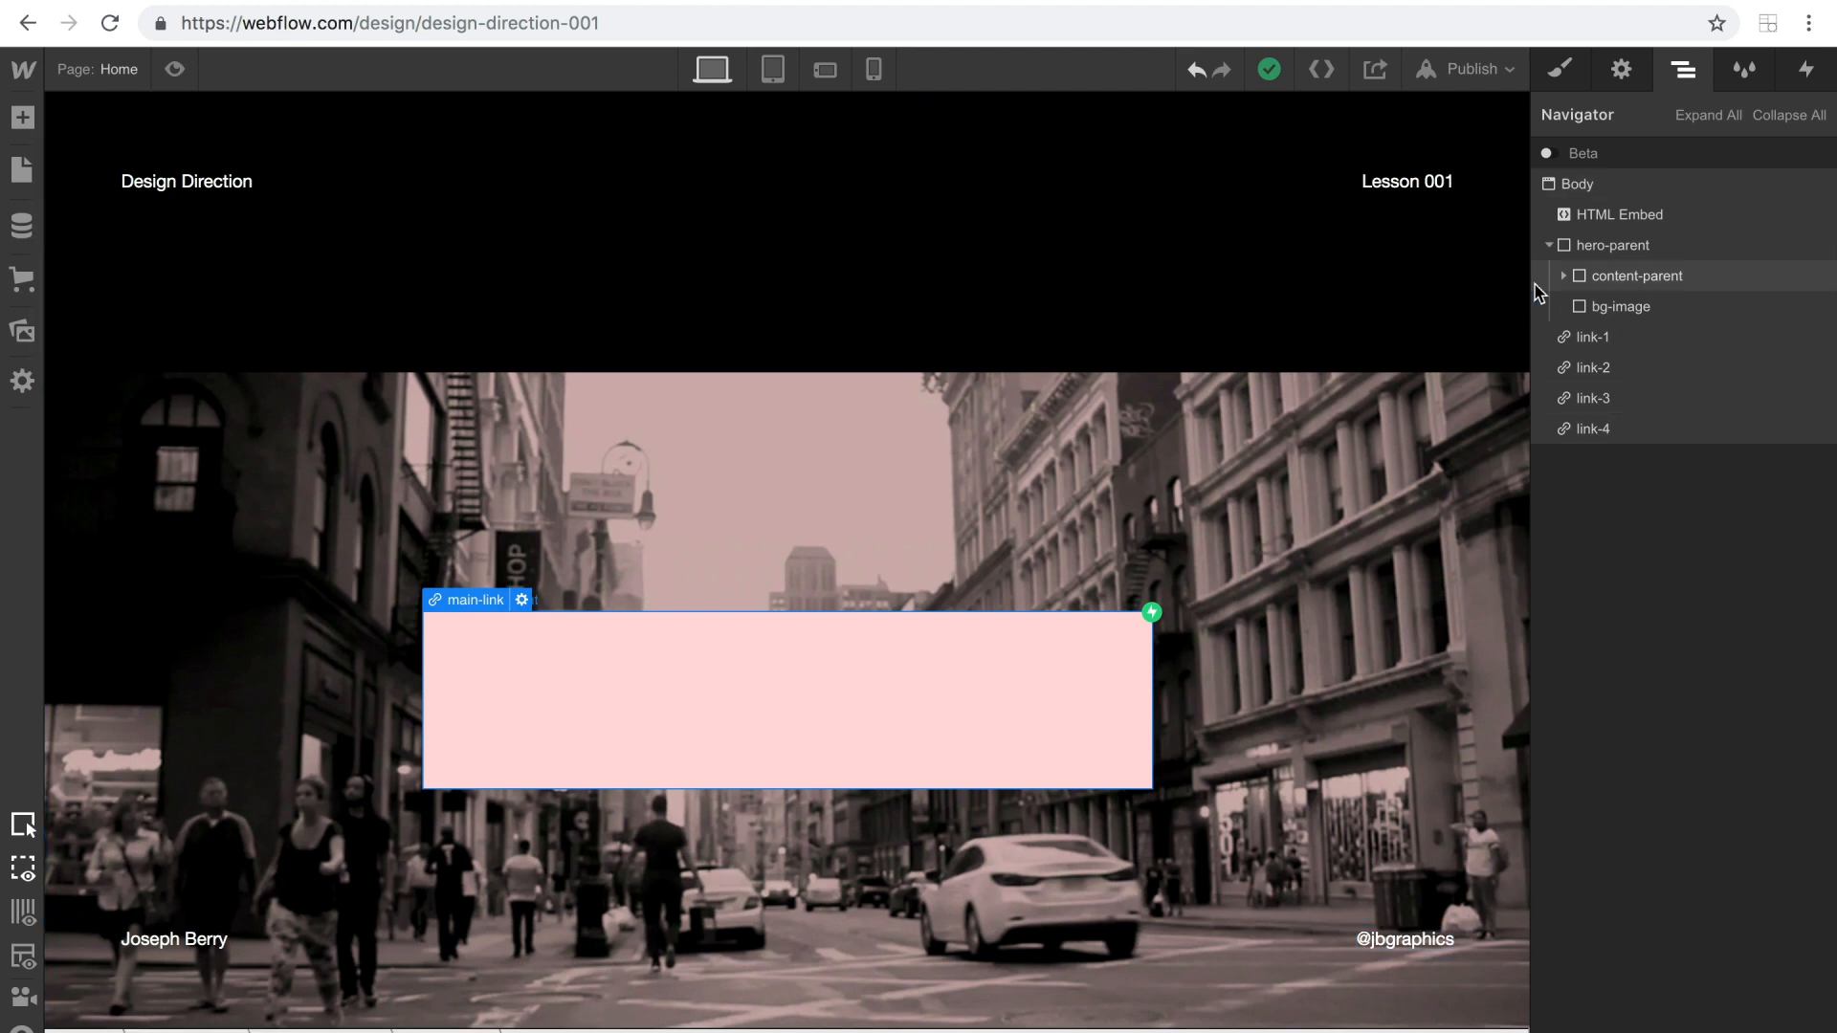
left_click(1566, 275)
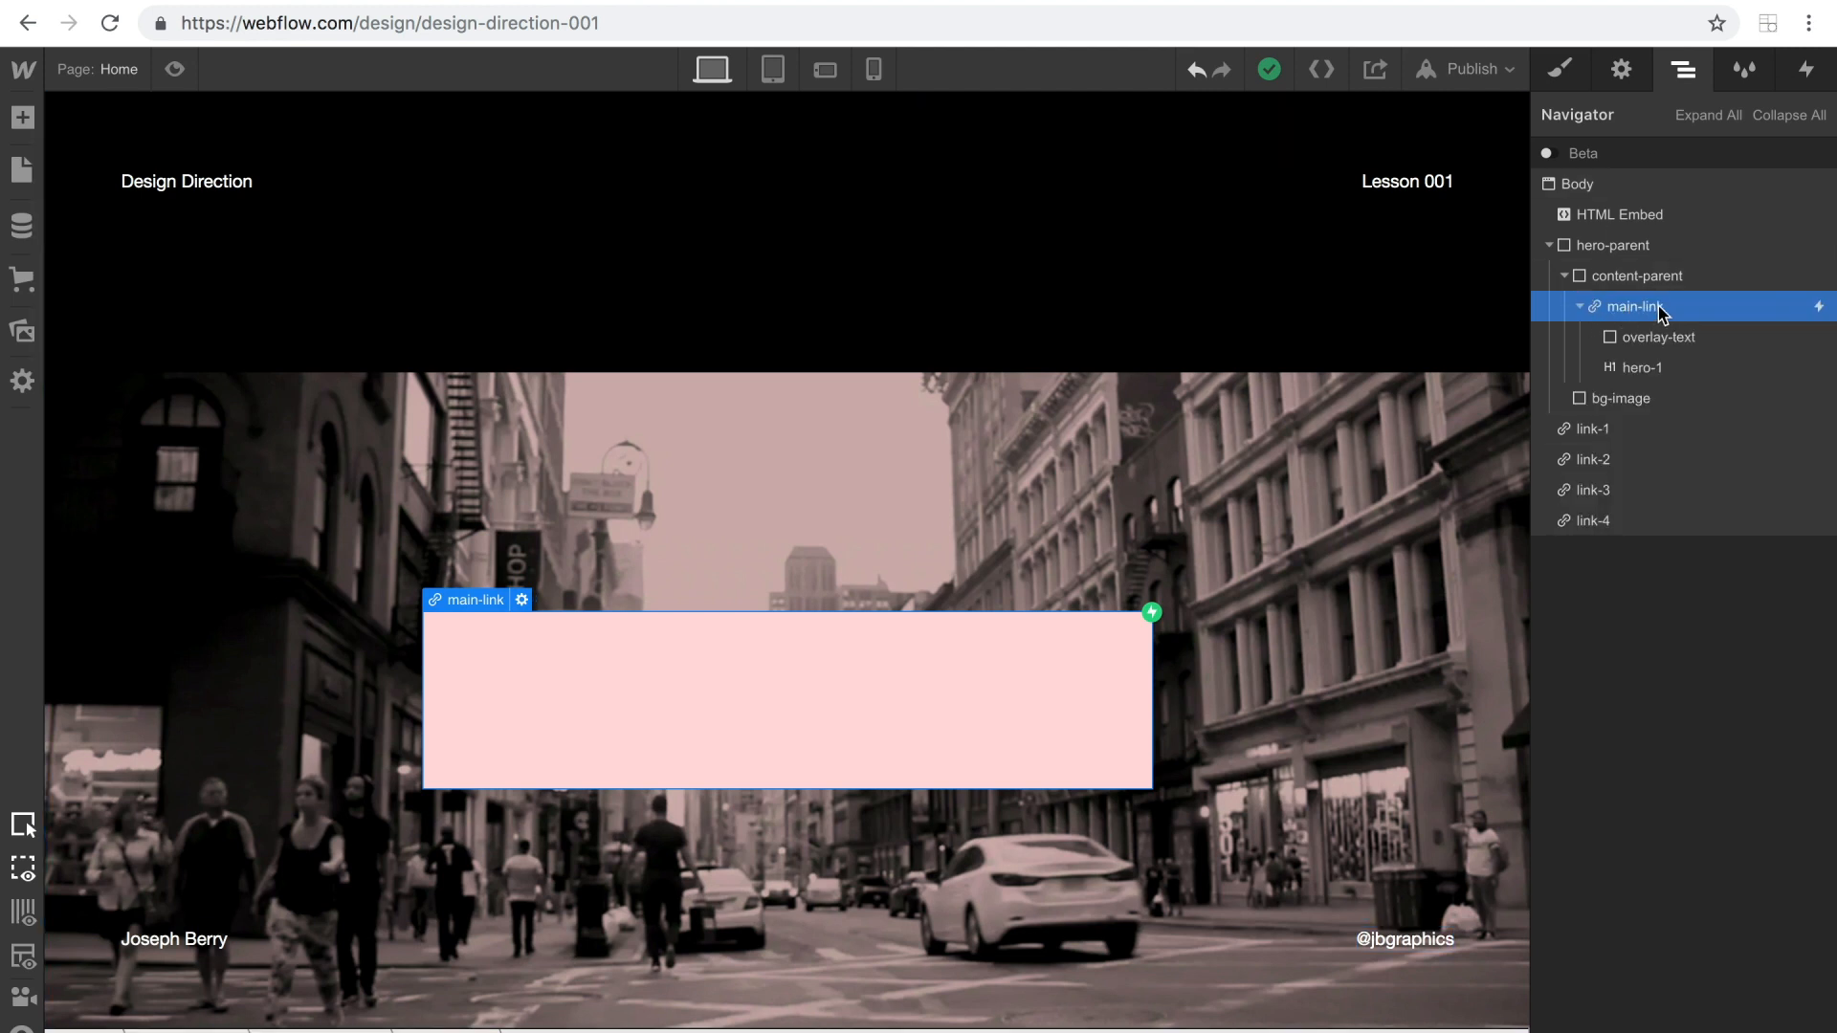
Open the project's custom code settings and examine the footer script.
left_click(23, 69)
left_click(149, 143)
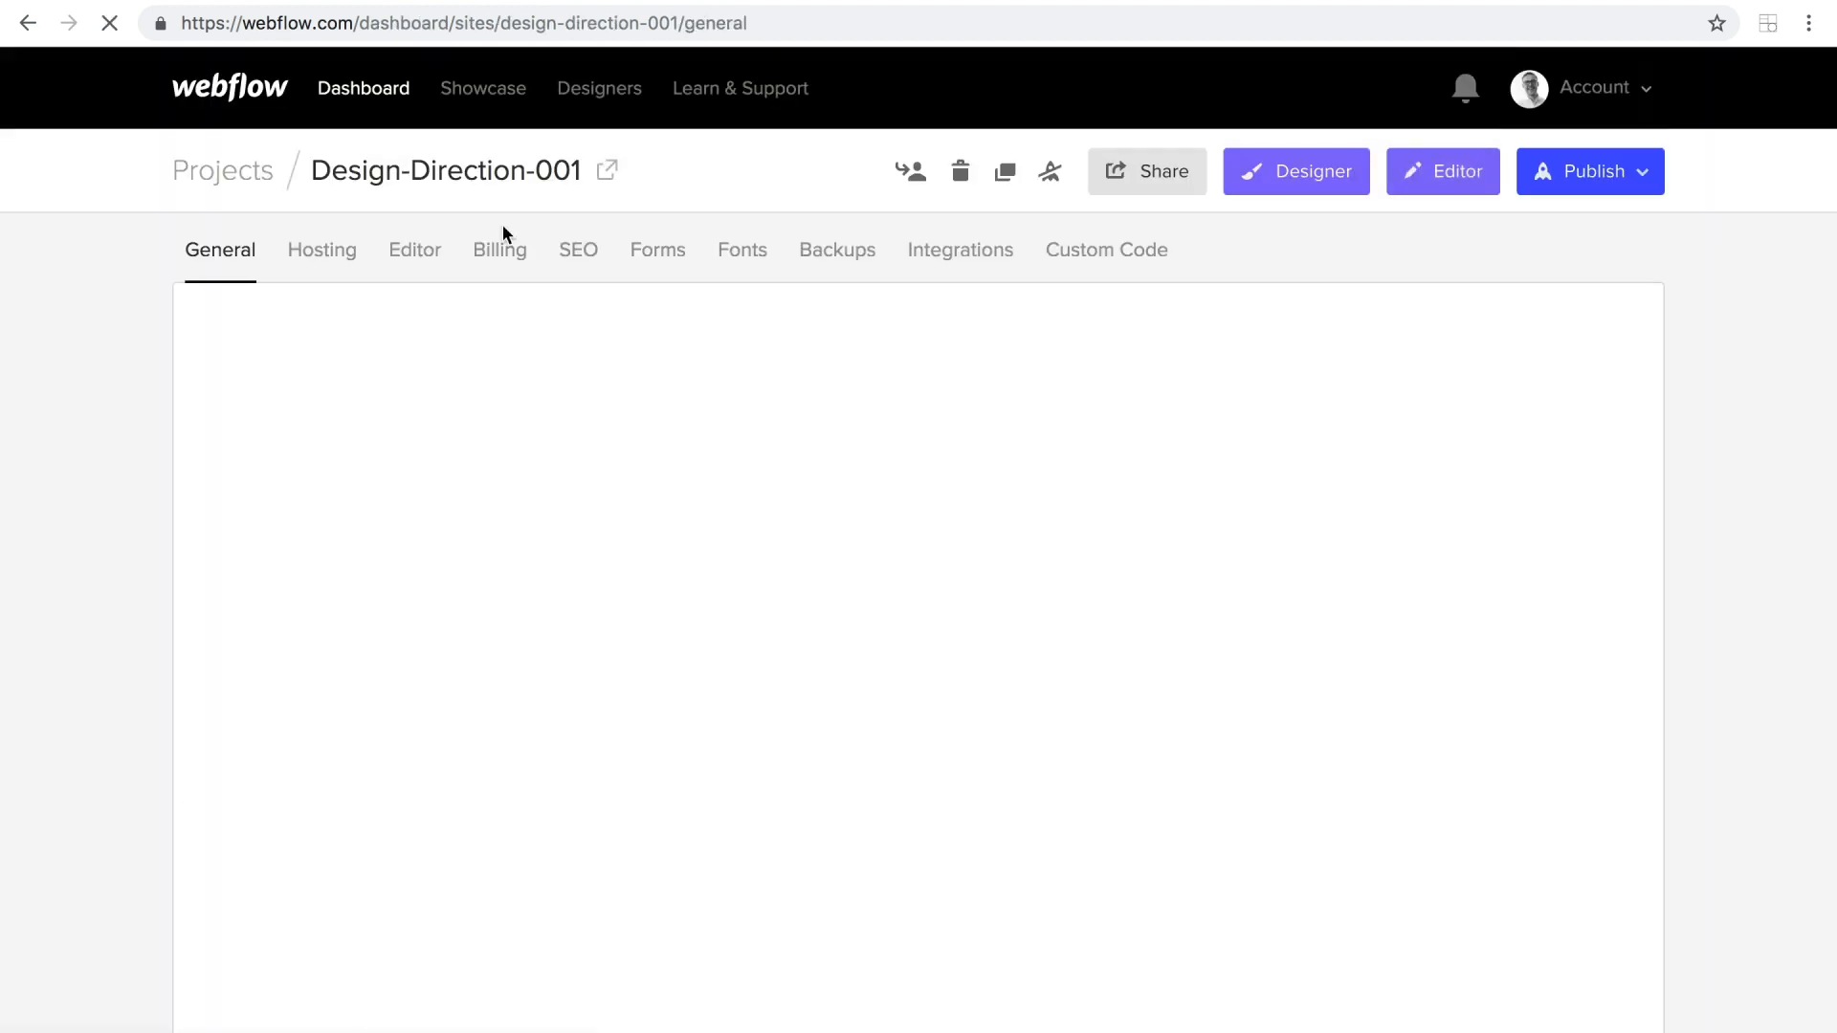
left_click(1101, 262)
scroll(624, 522, "down", 10)
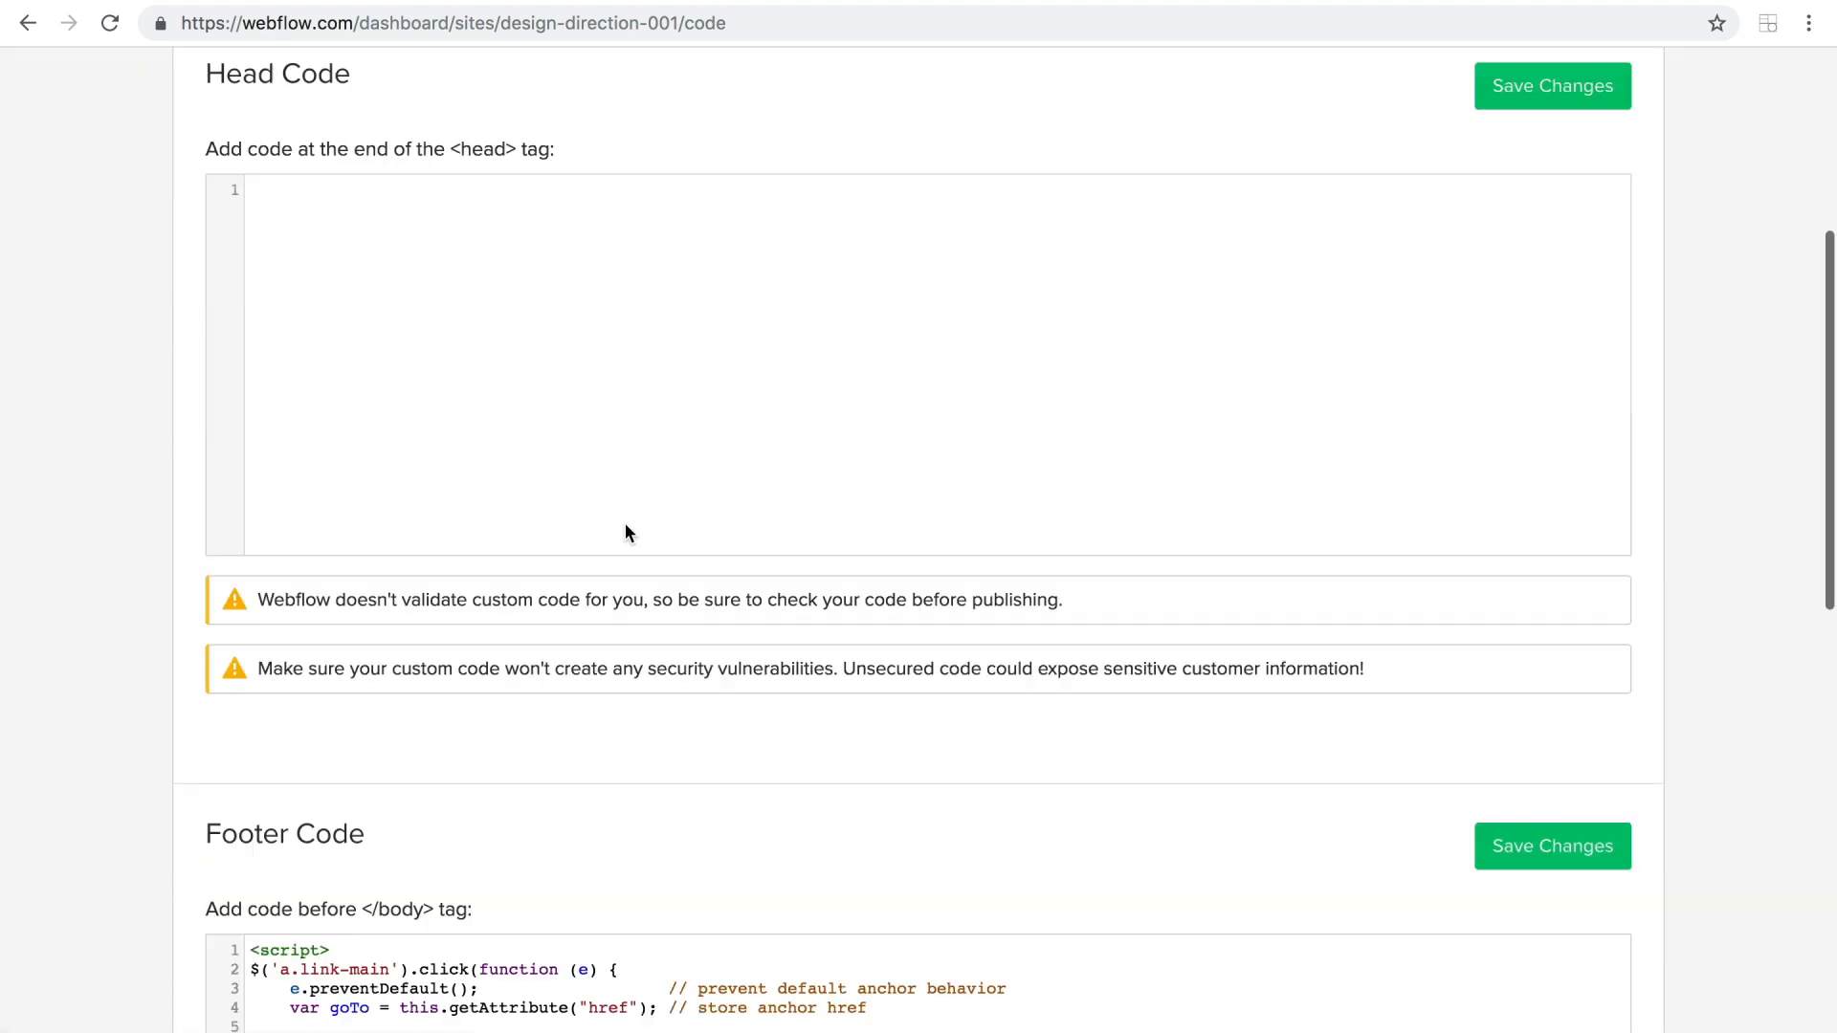
scroll(625, 526, "down", 1)
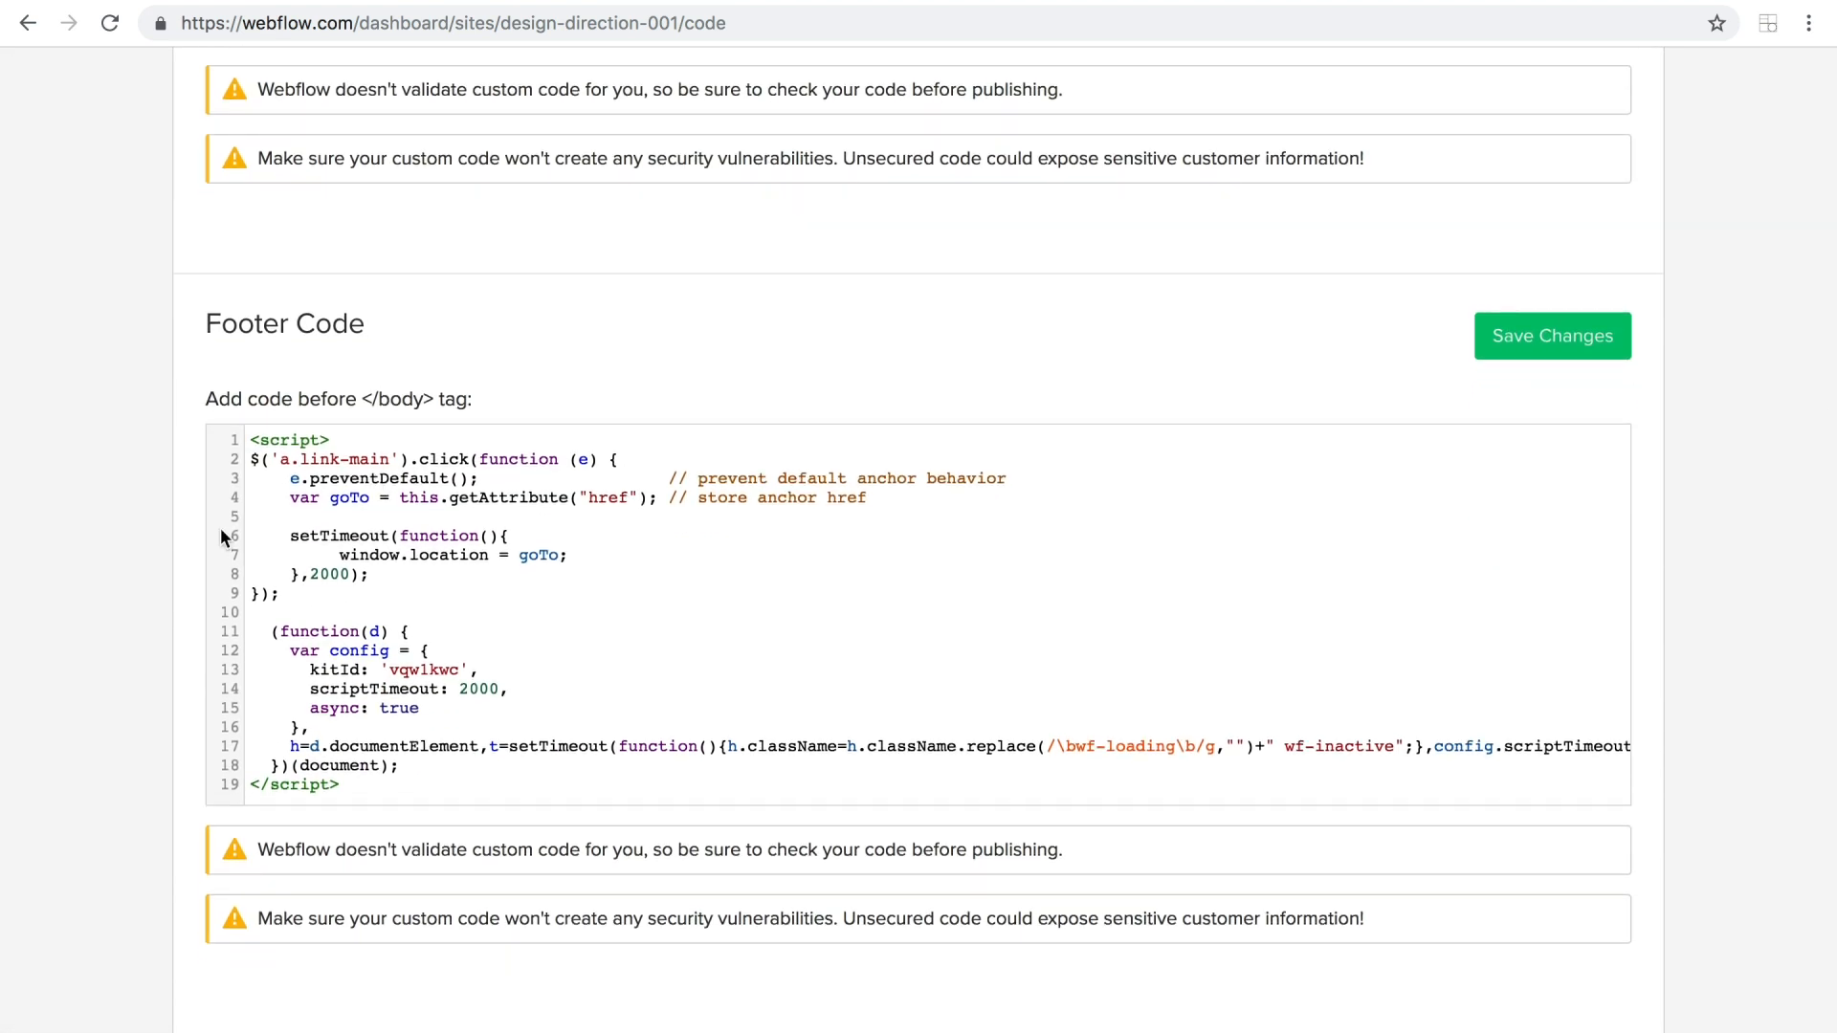
left_click_drag(251, 439, 703, 806)
left_click(400, 695)
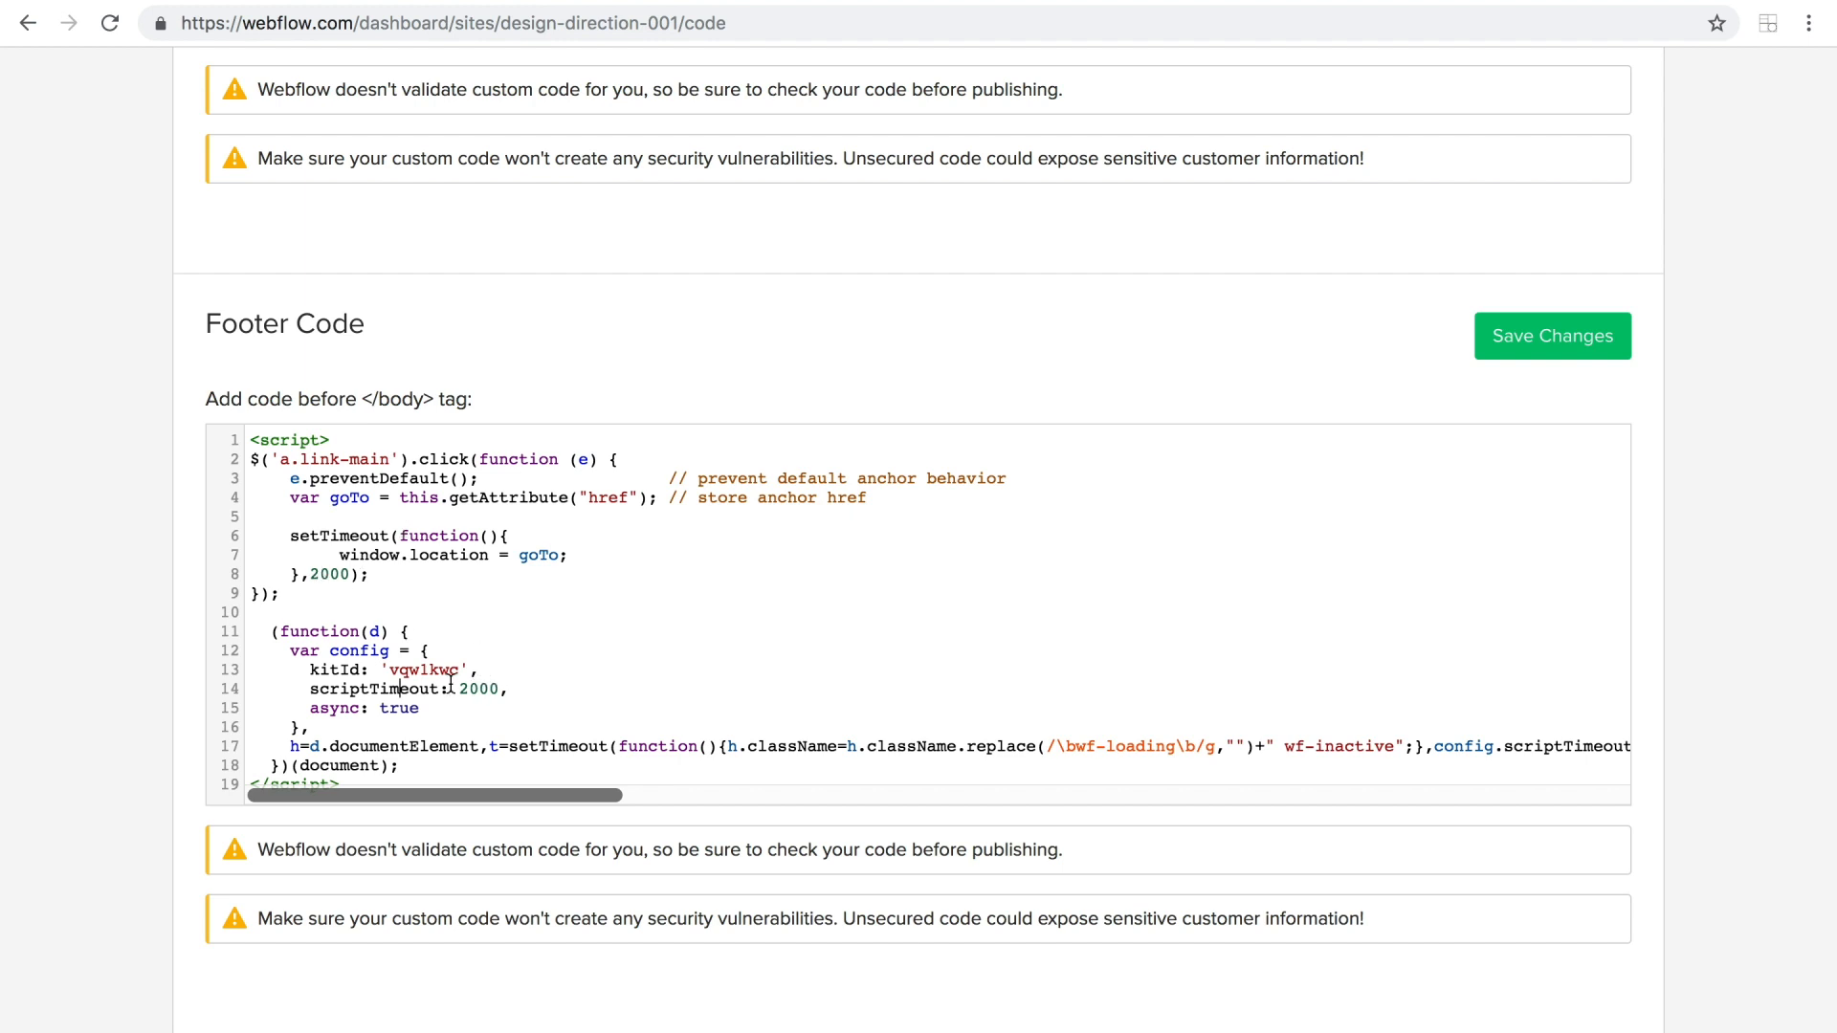
Change the click selector in the footer script to a.main-link and save the custom code.
left_click_drag(388, 460, 301, 460)
key("BackSpace")
type("main-link")
left_click_drag(289, 463, 389, 461)
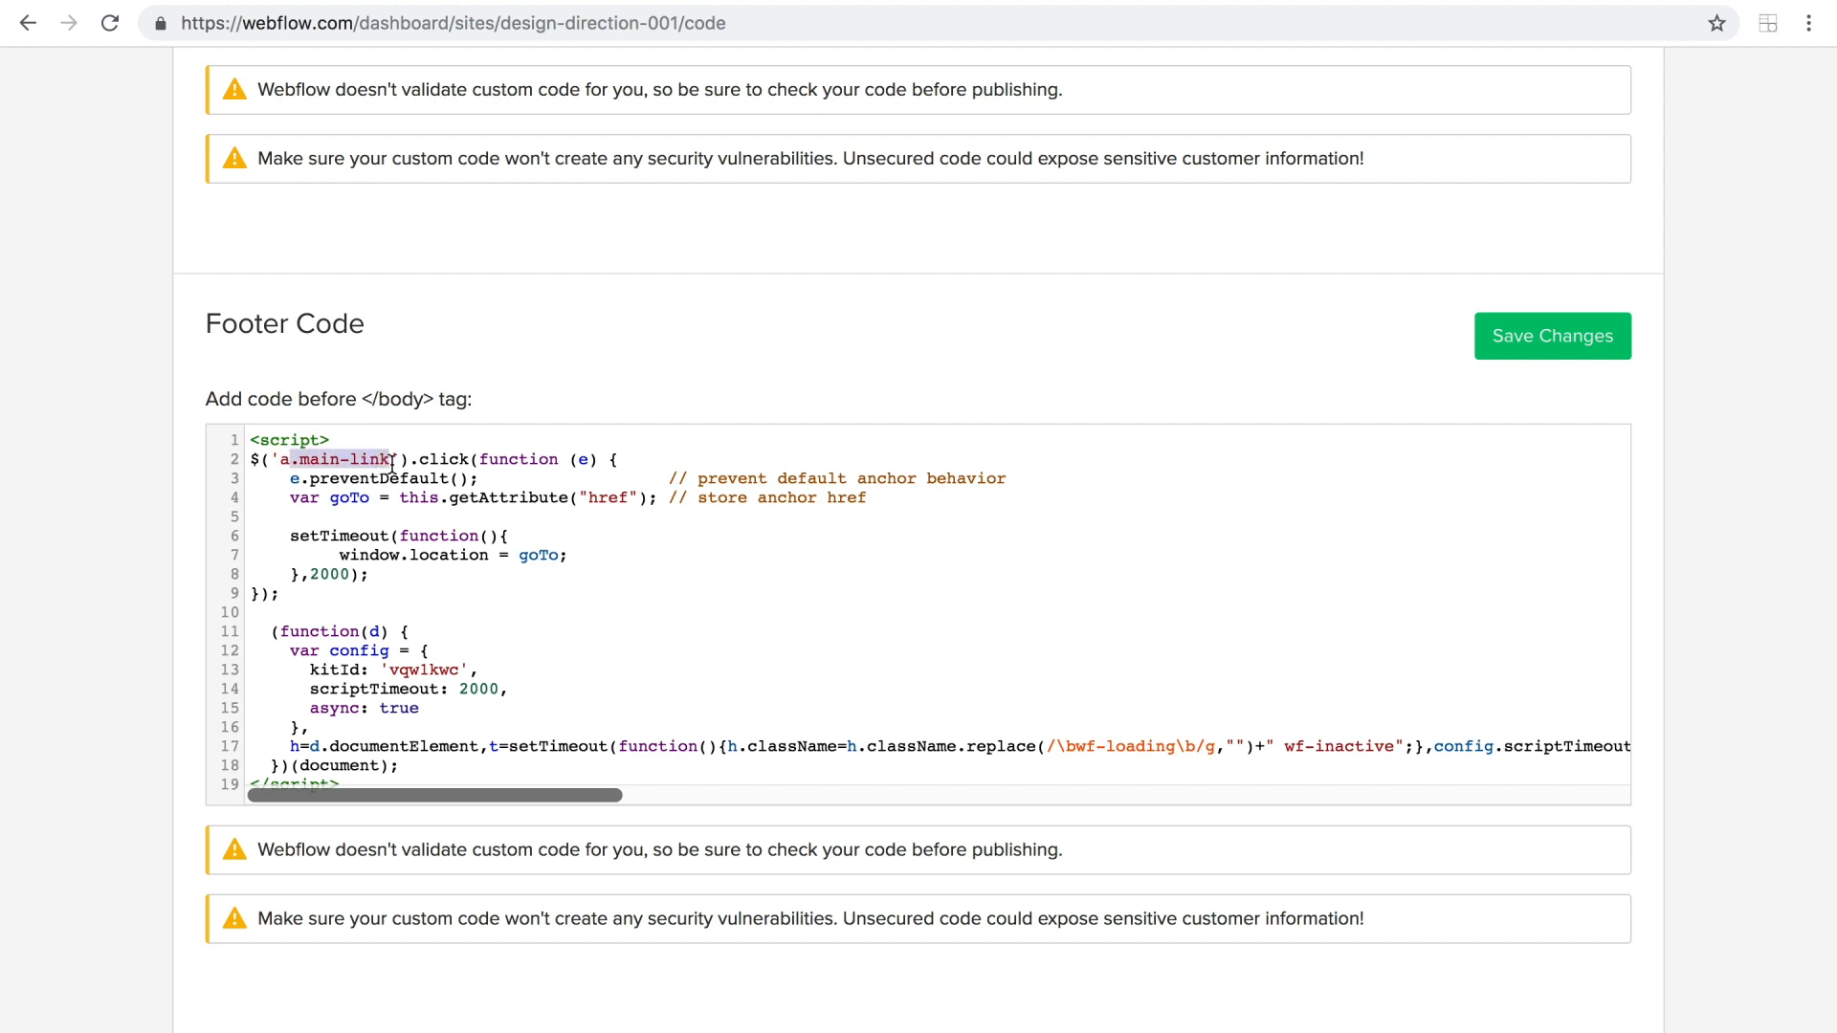
left_click(282, 461)
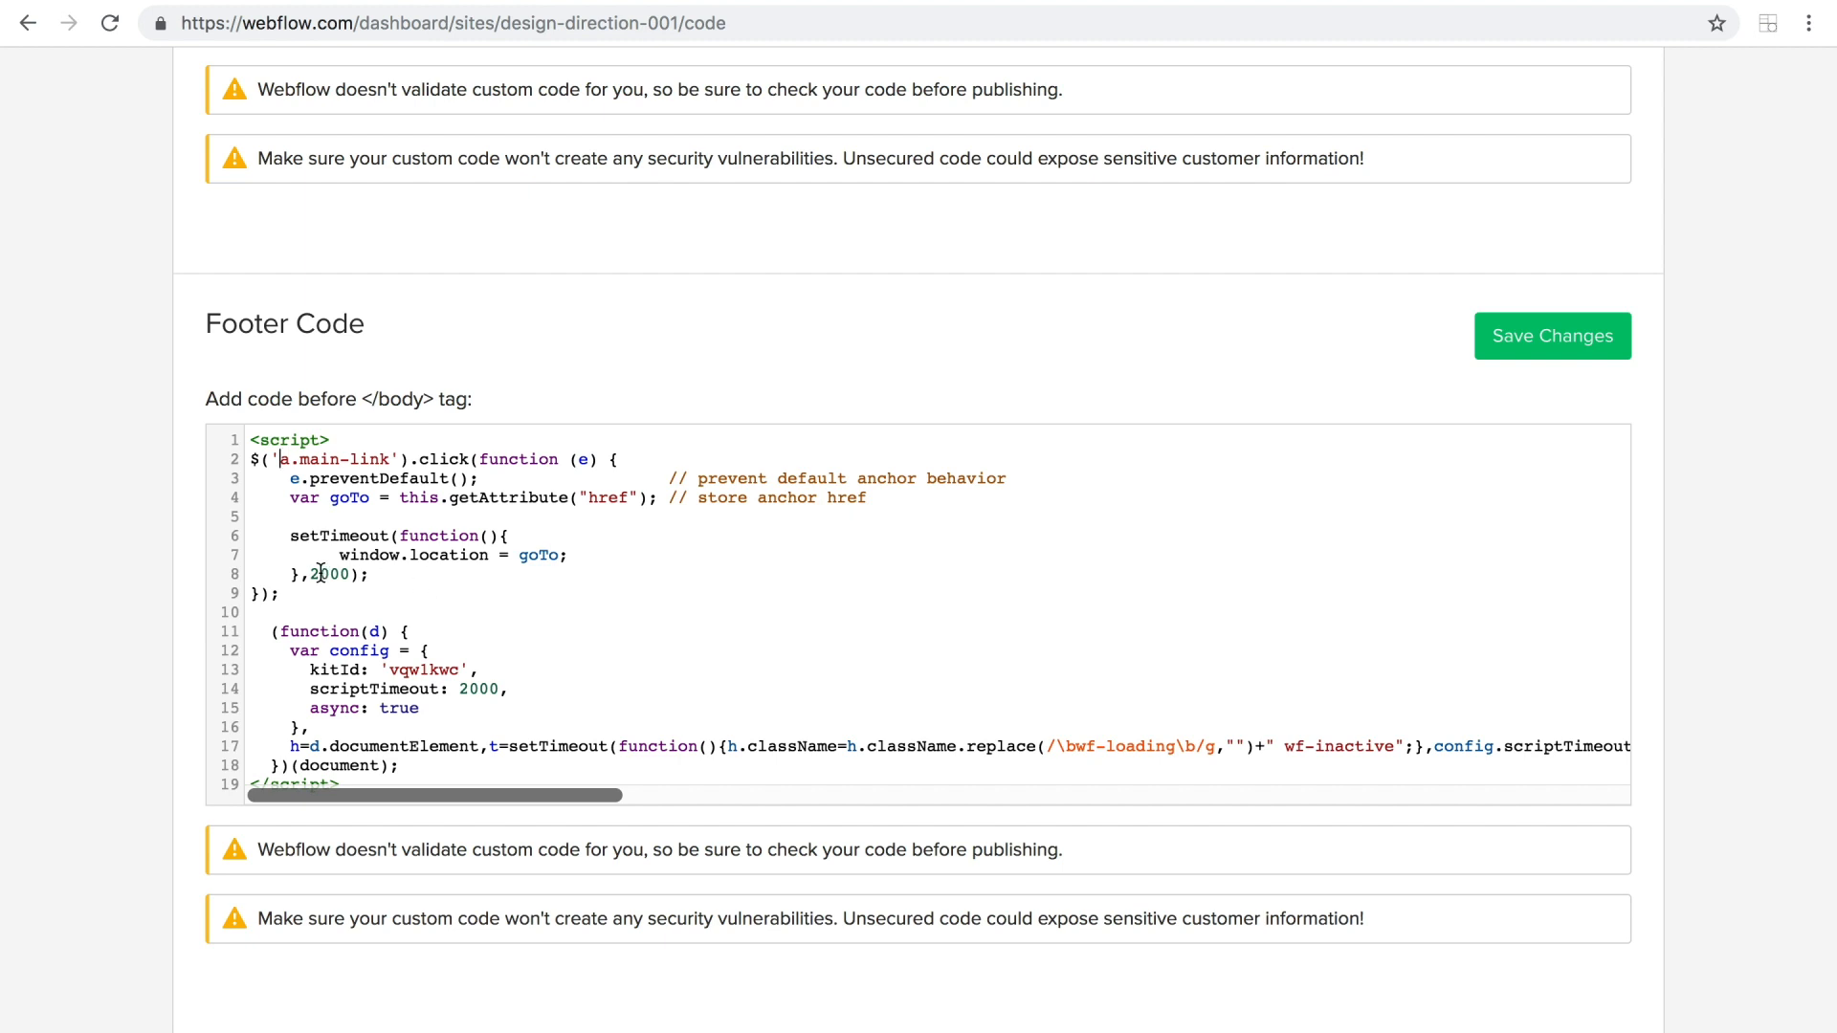
left_click(319, 572)
key("BackSpace")
type("5")
left_click(1516, 337)
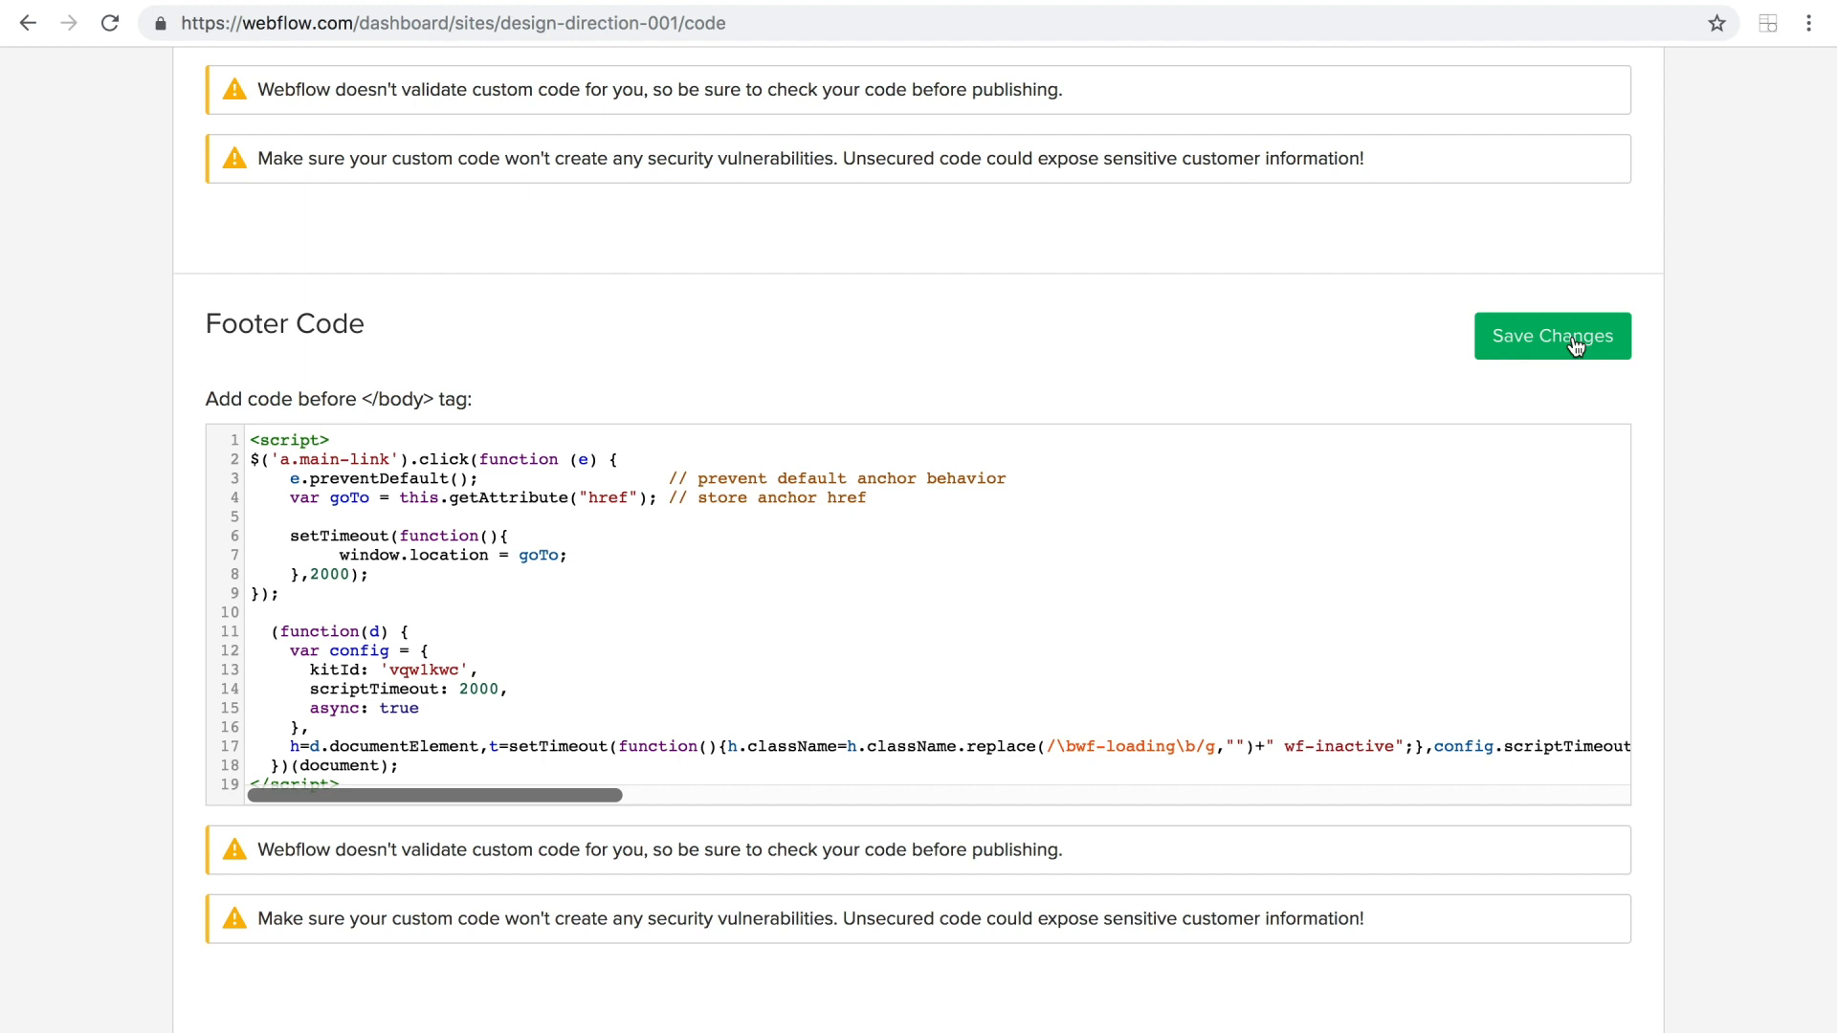
Publish the site to its webflow.io domain and test the ENTER link on the live page.
scroll(1301, 370, "up", 10)
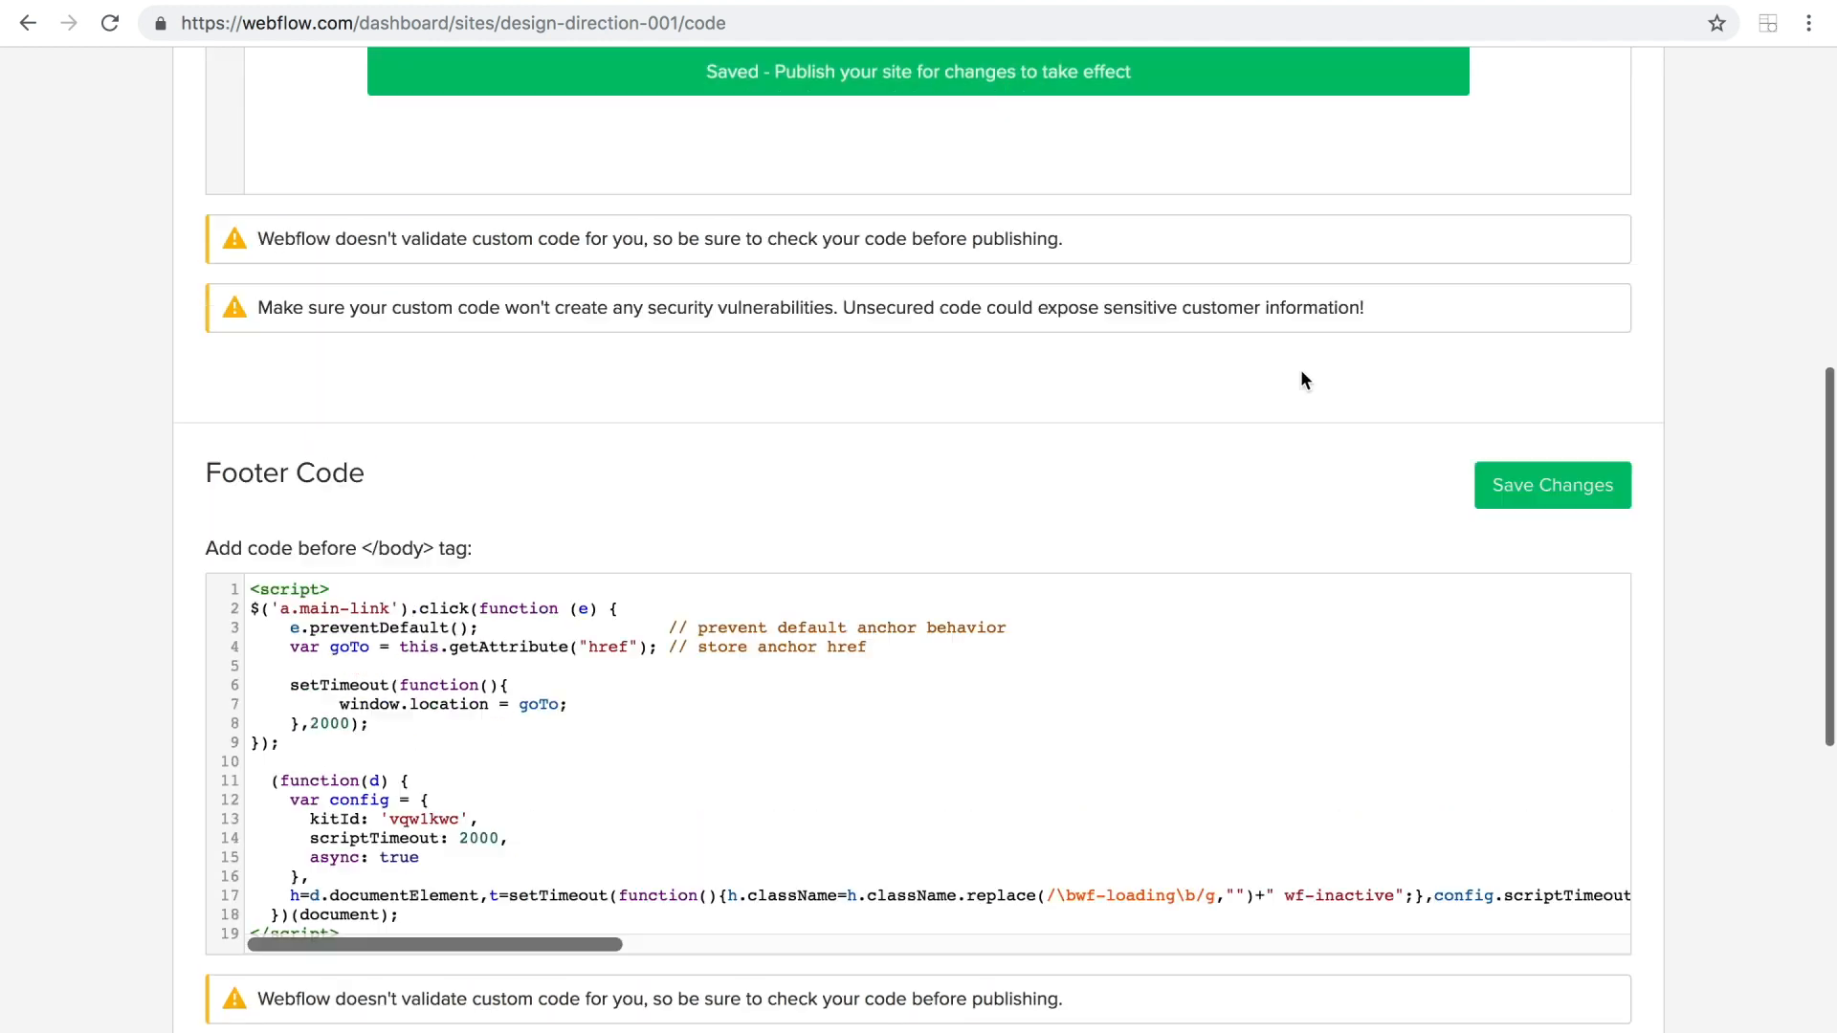
left_click(1550, 185)
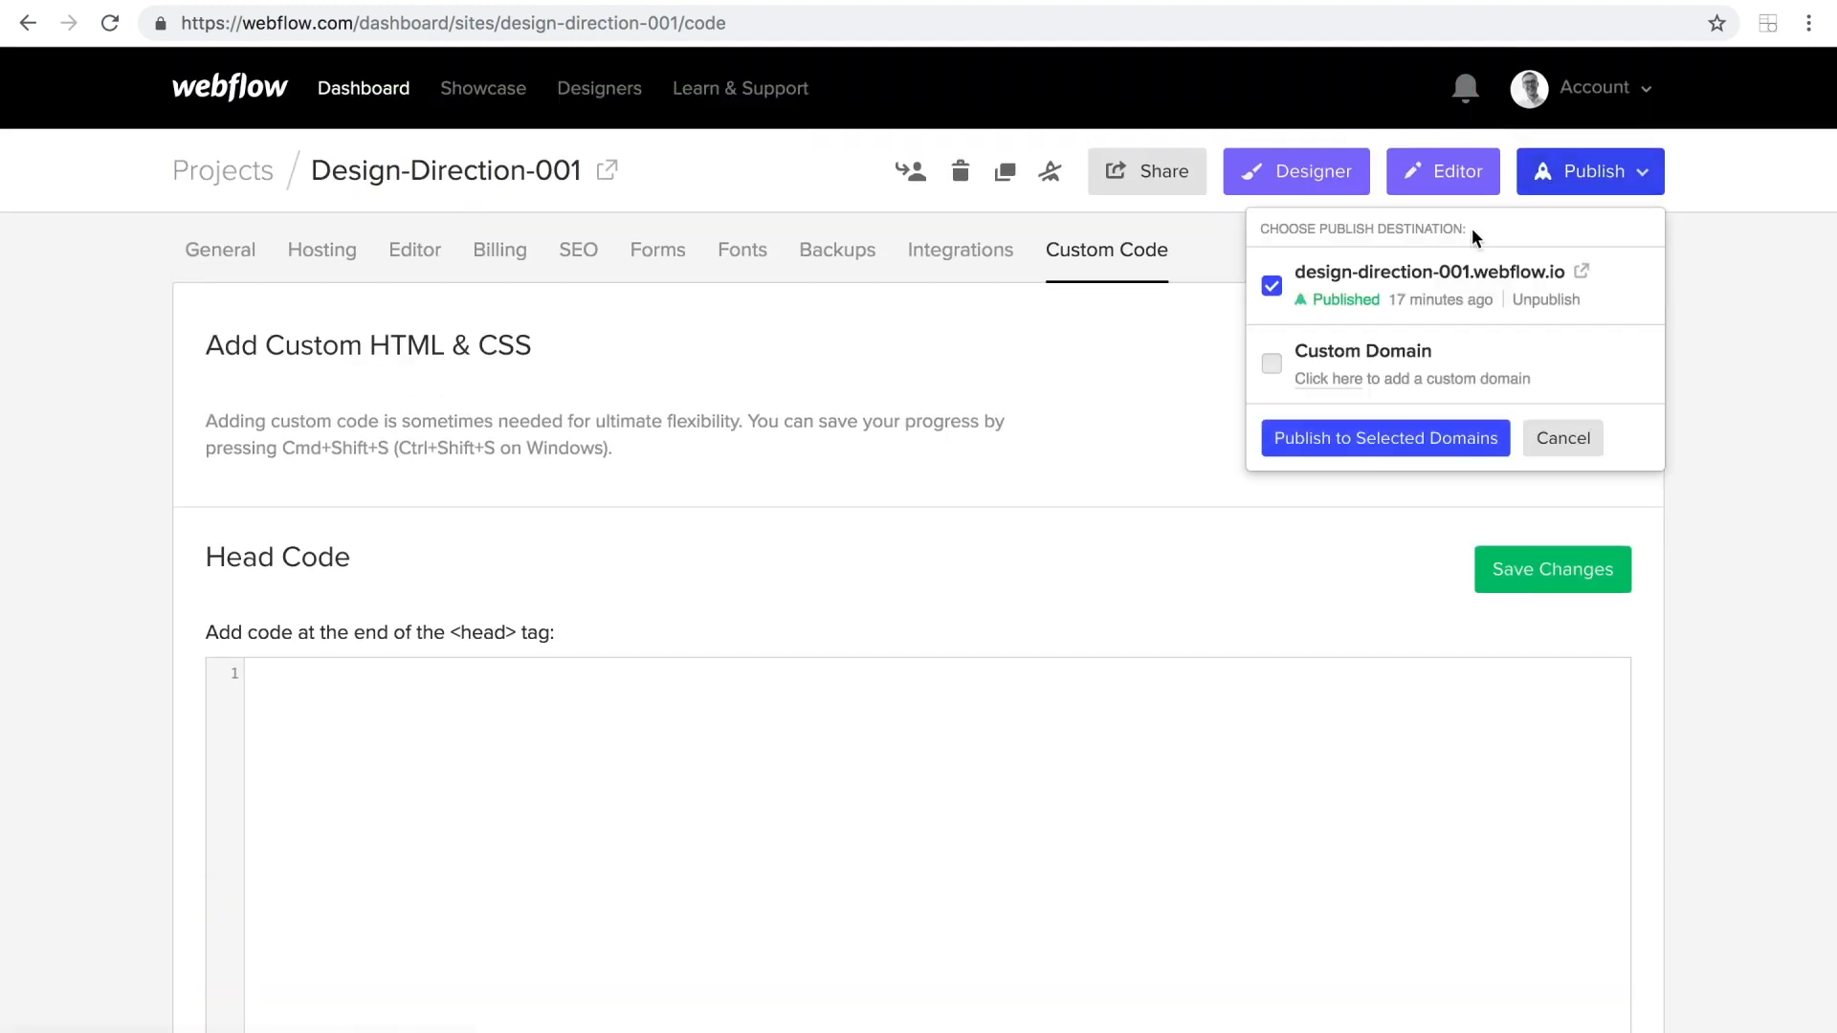
left_click(1419, 445)
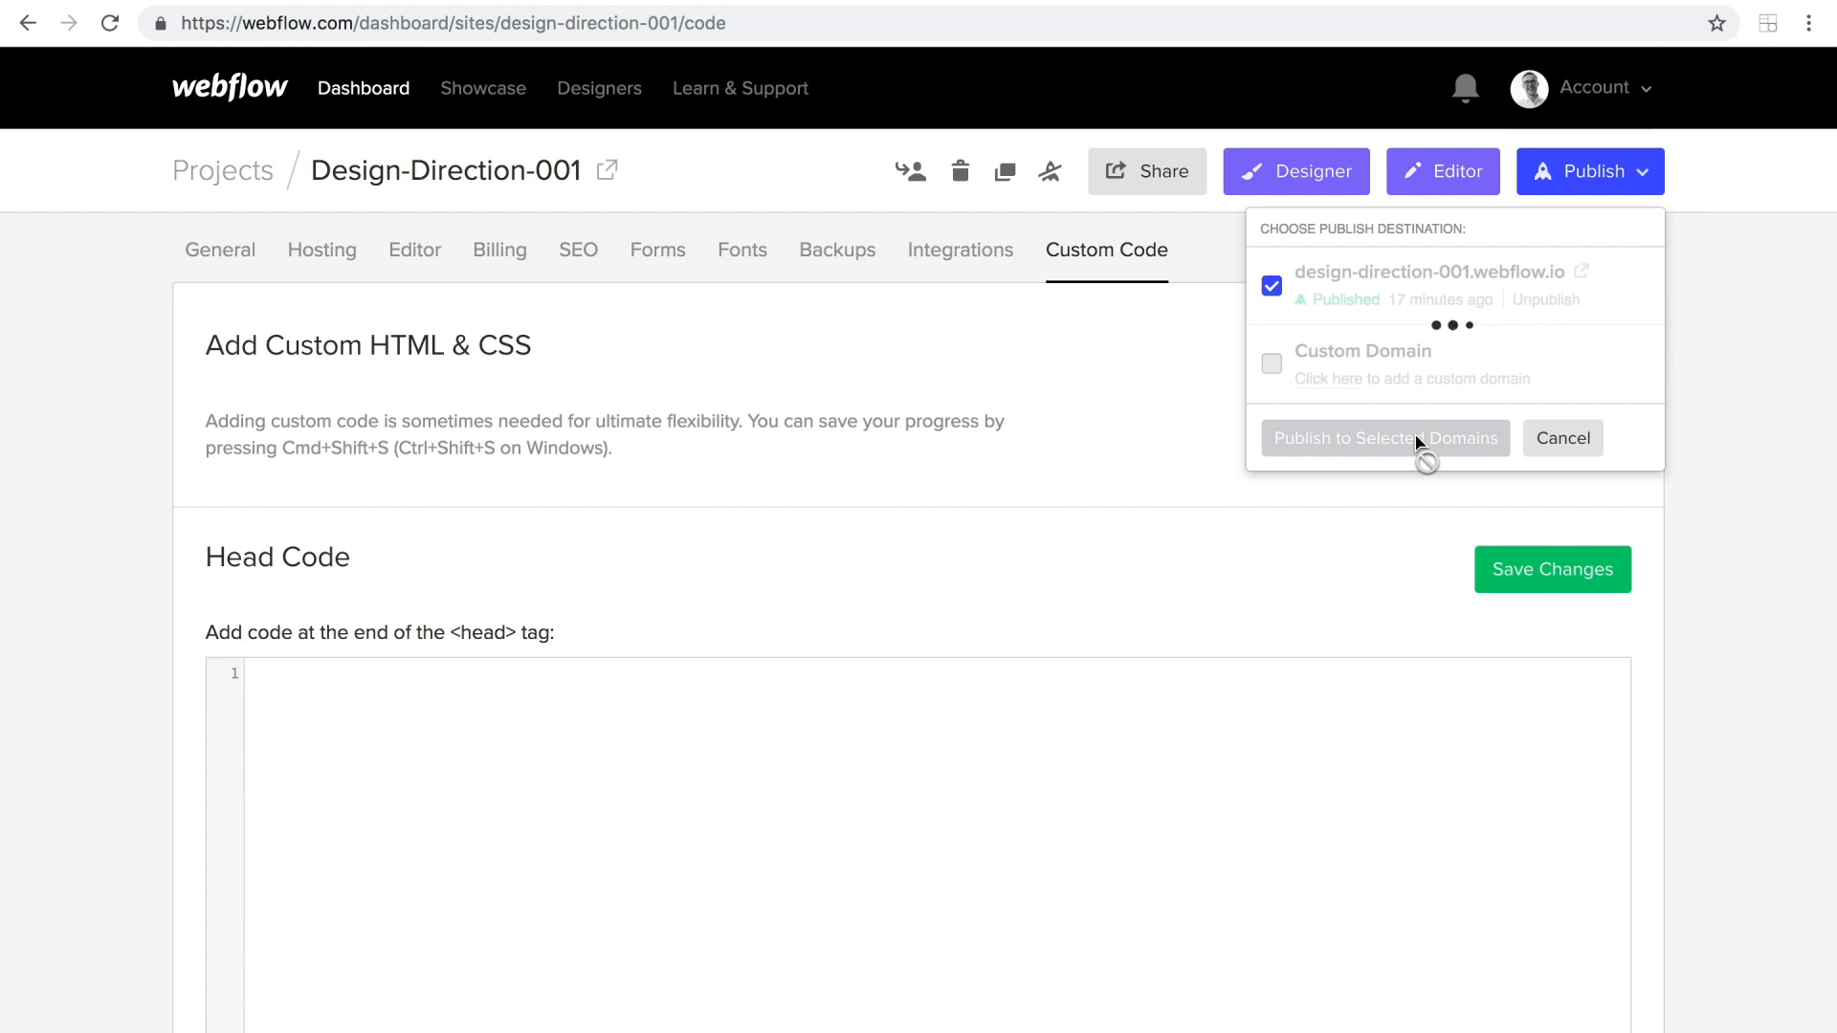
left_click(1583, 275)
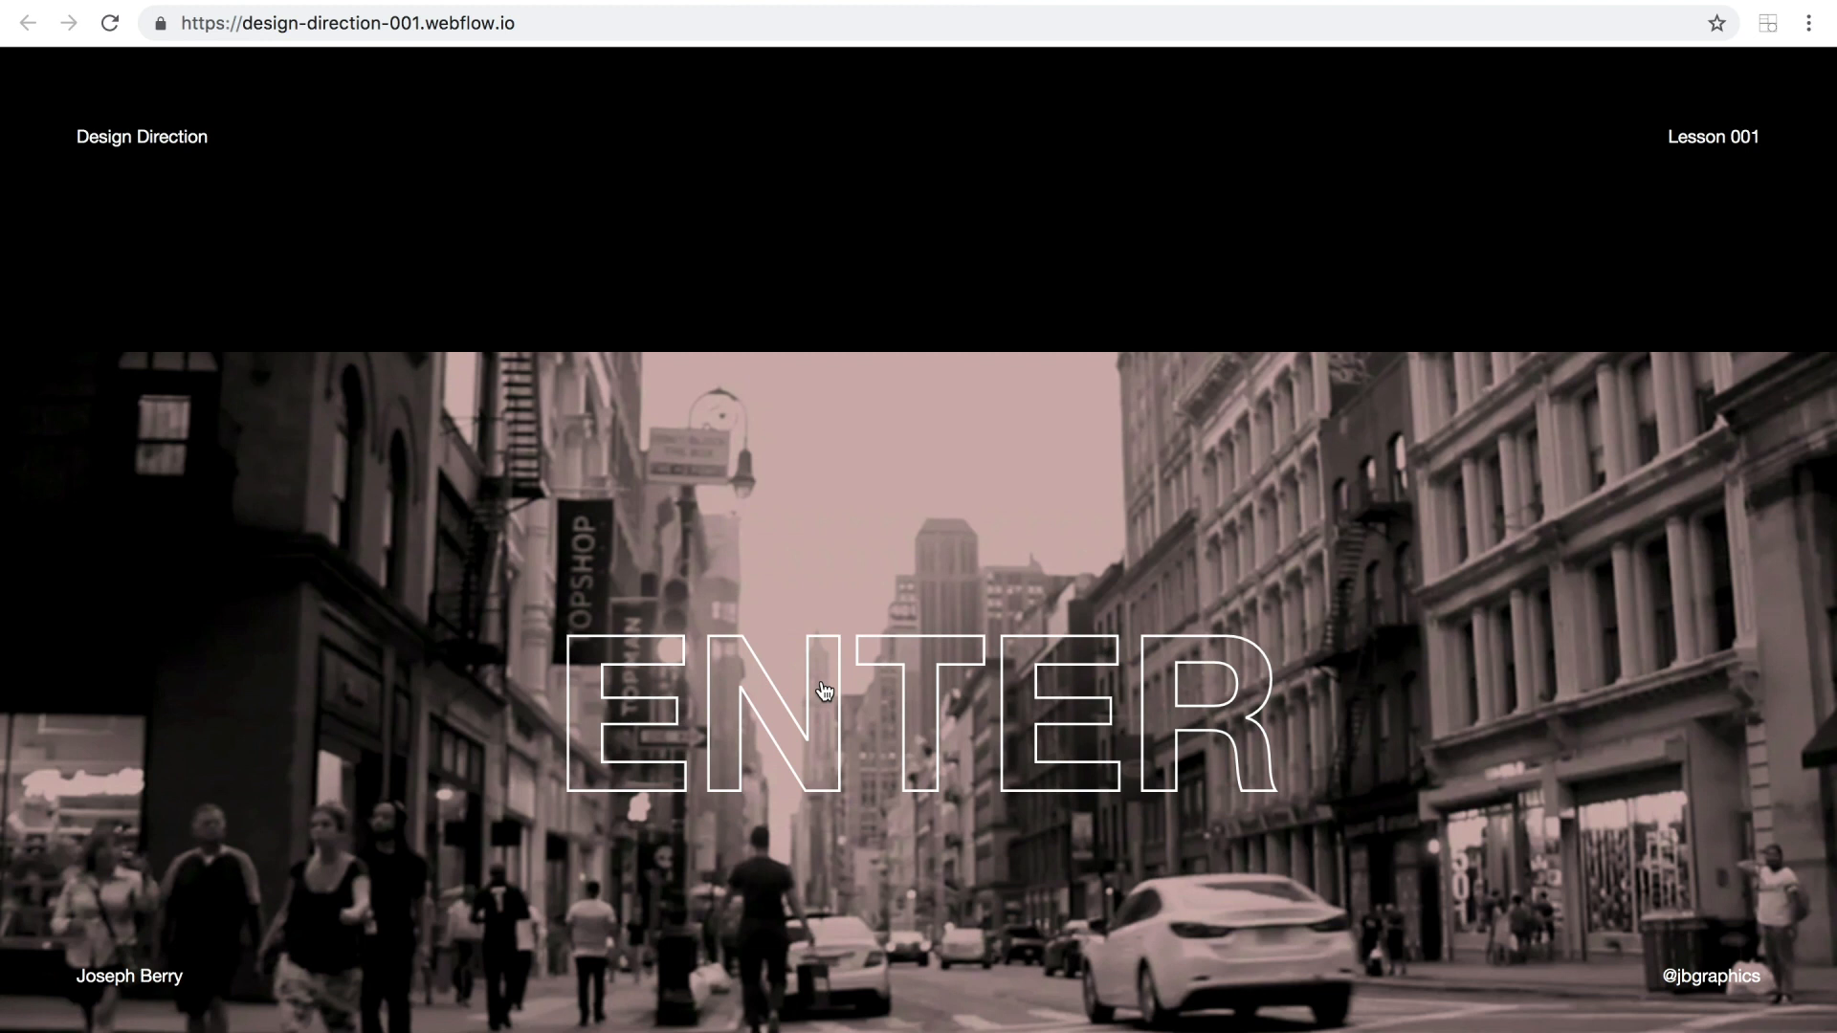
left_click(825, 691)
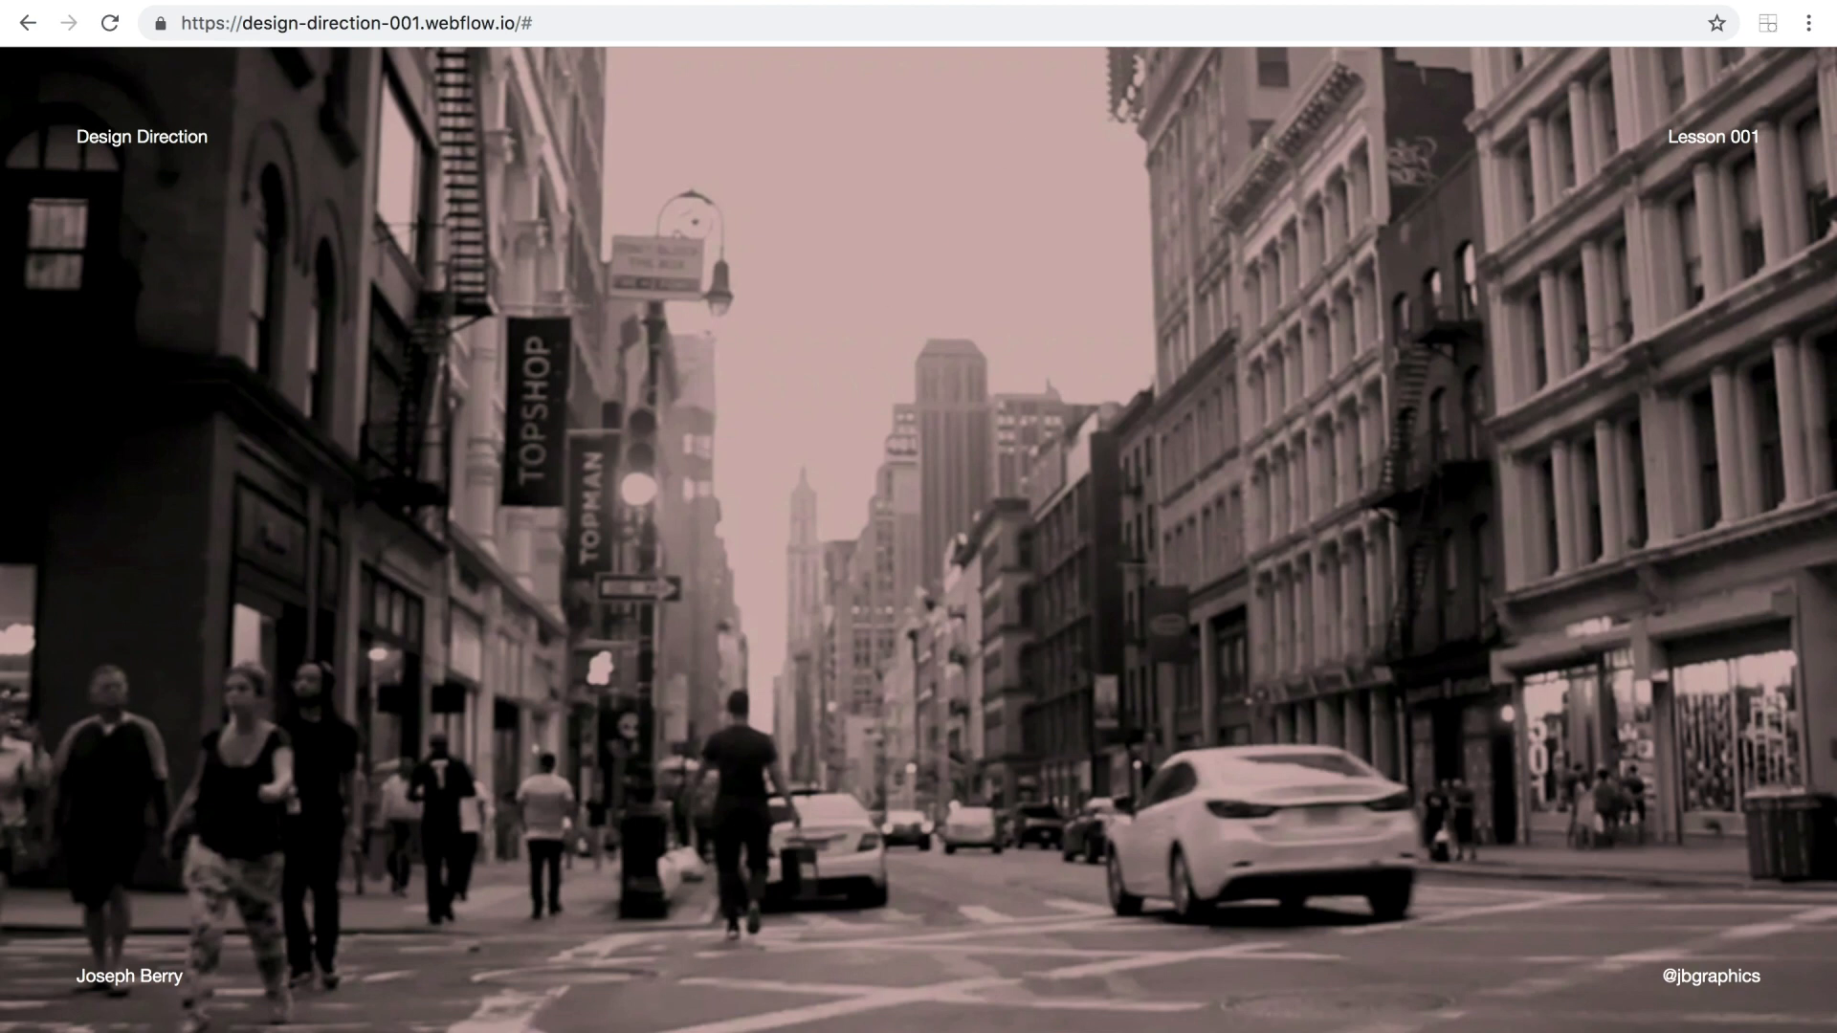
key("ctrl+w")
Return to the Designer, select main-link inside hero-parent's content-parent and link it to the about page.
left_click(1279, 190)
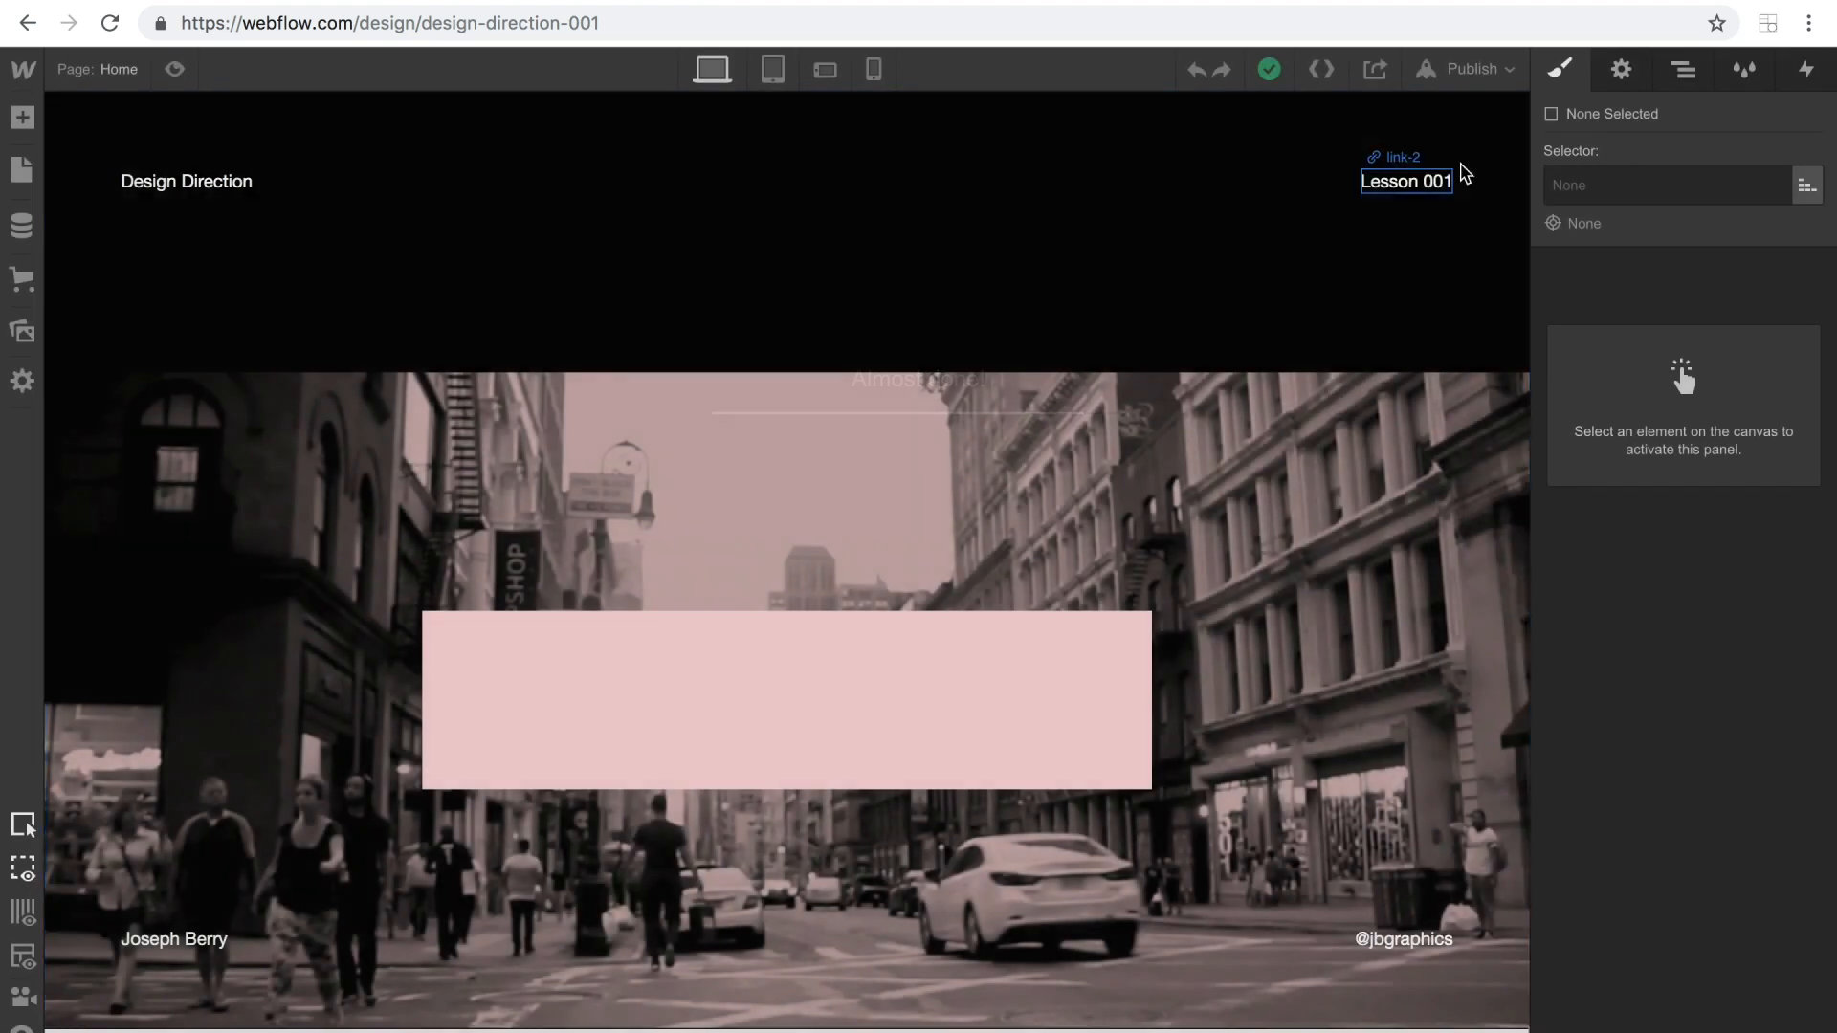
left_click(1683, 69)
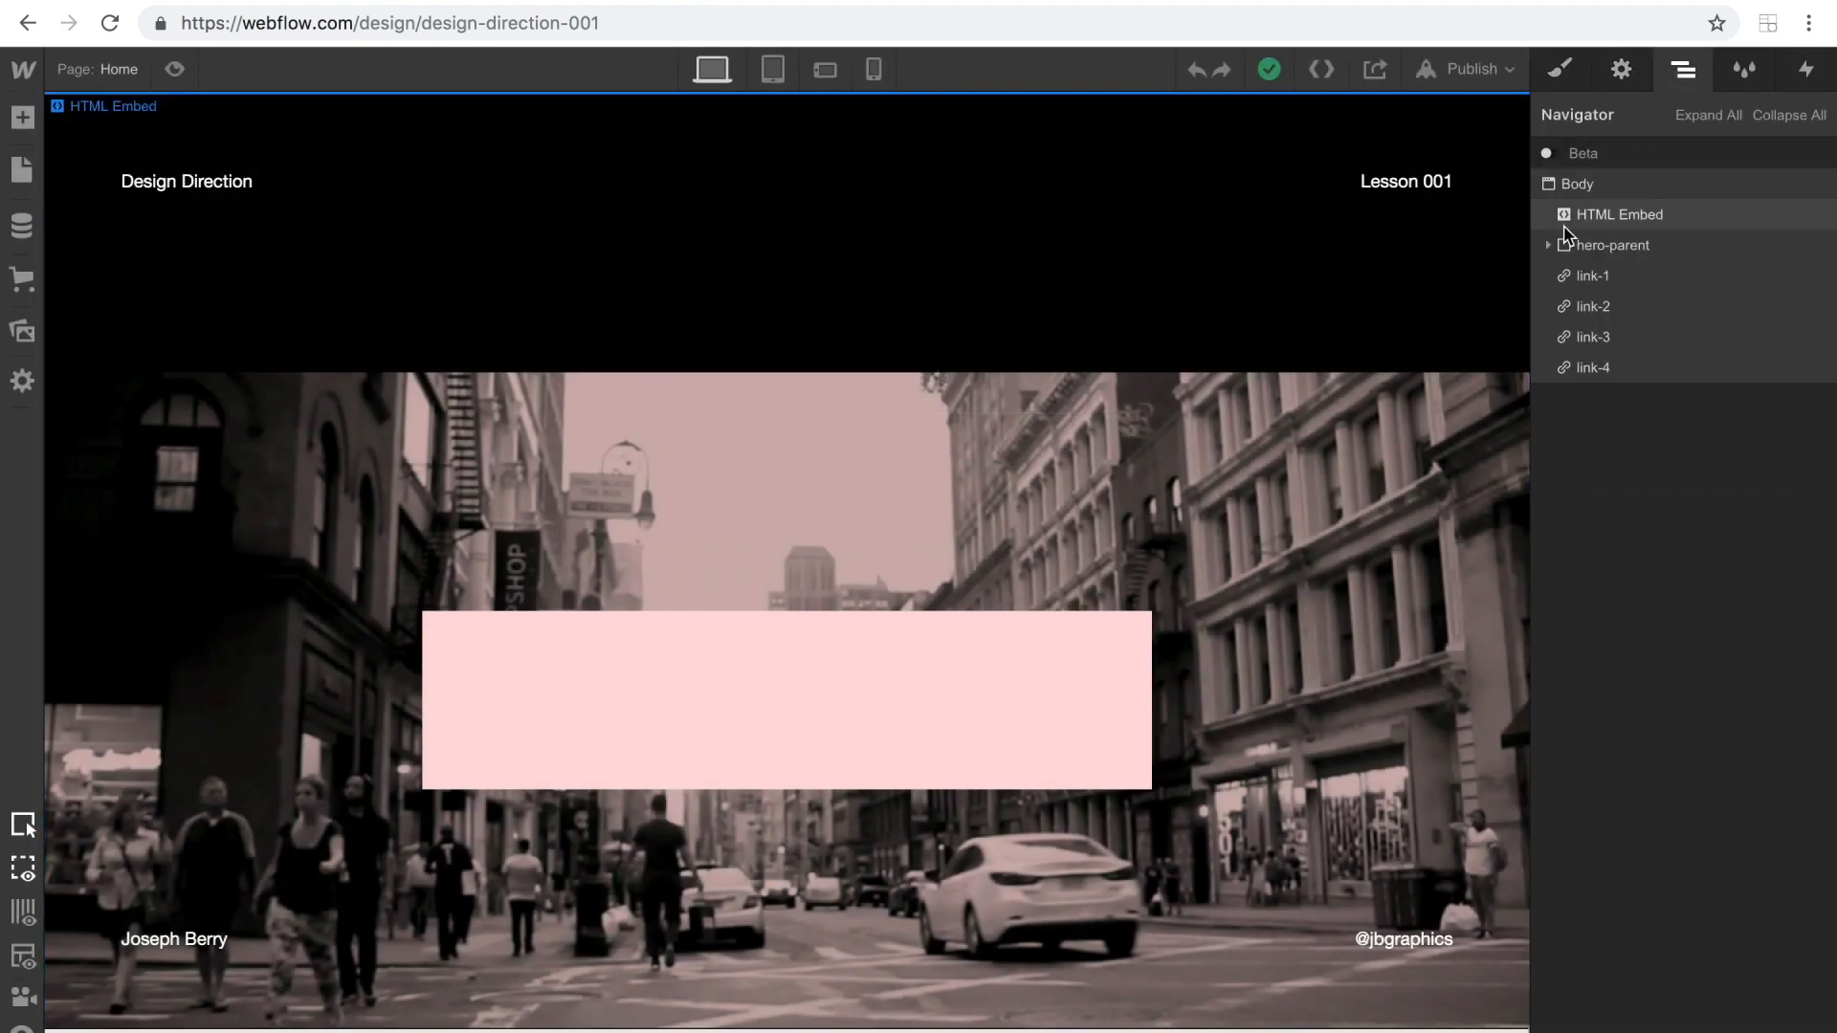
left_click(1552, 245)
left_click(1588, 276)
left_click(1564, 276)
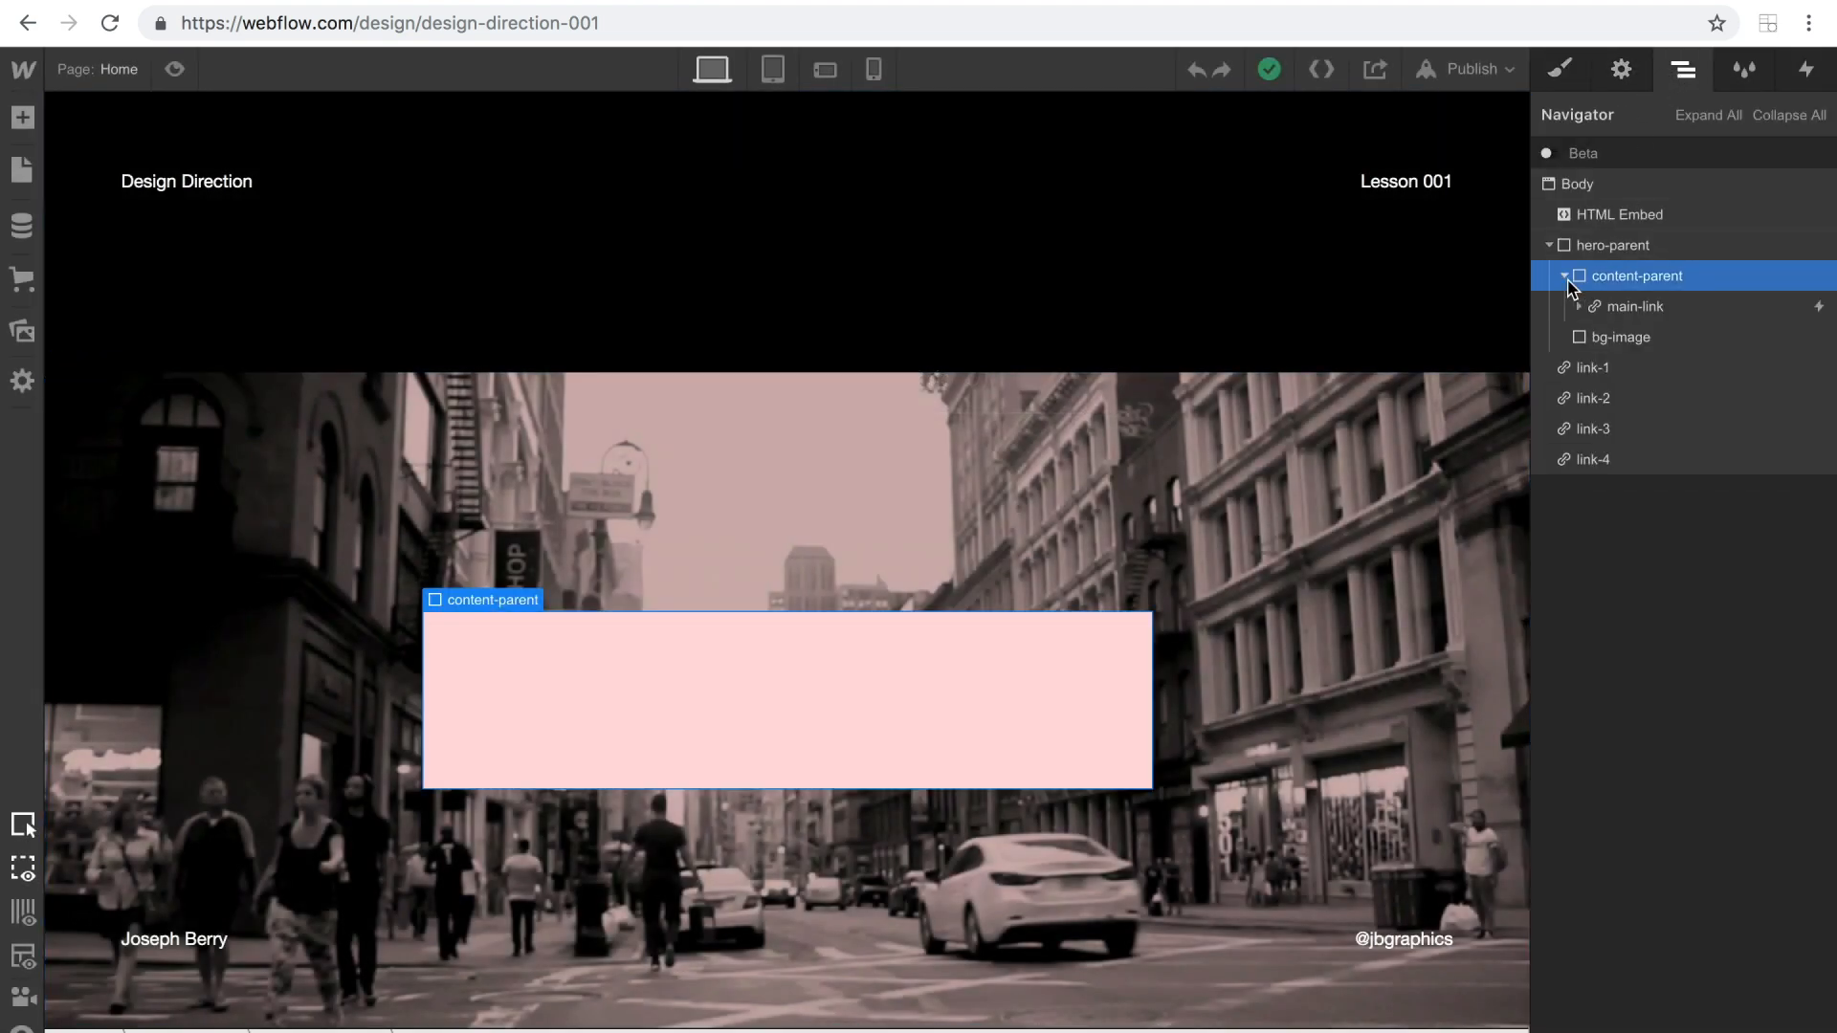
left_click(1624, 307)
left_click(1621, 71)
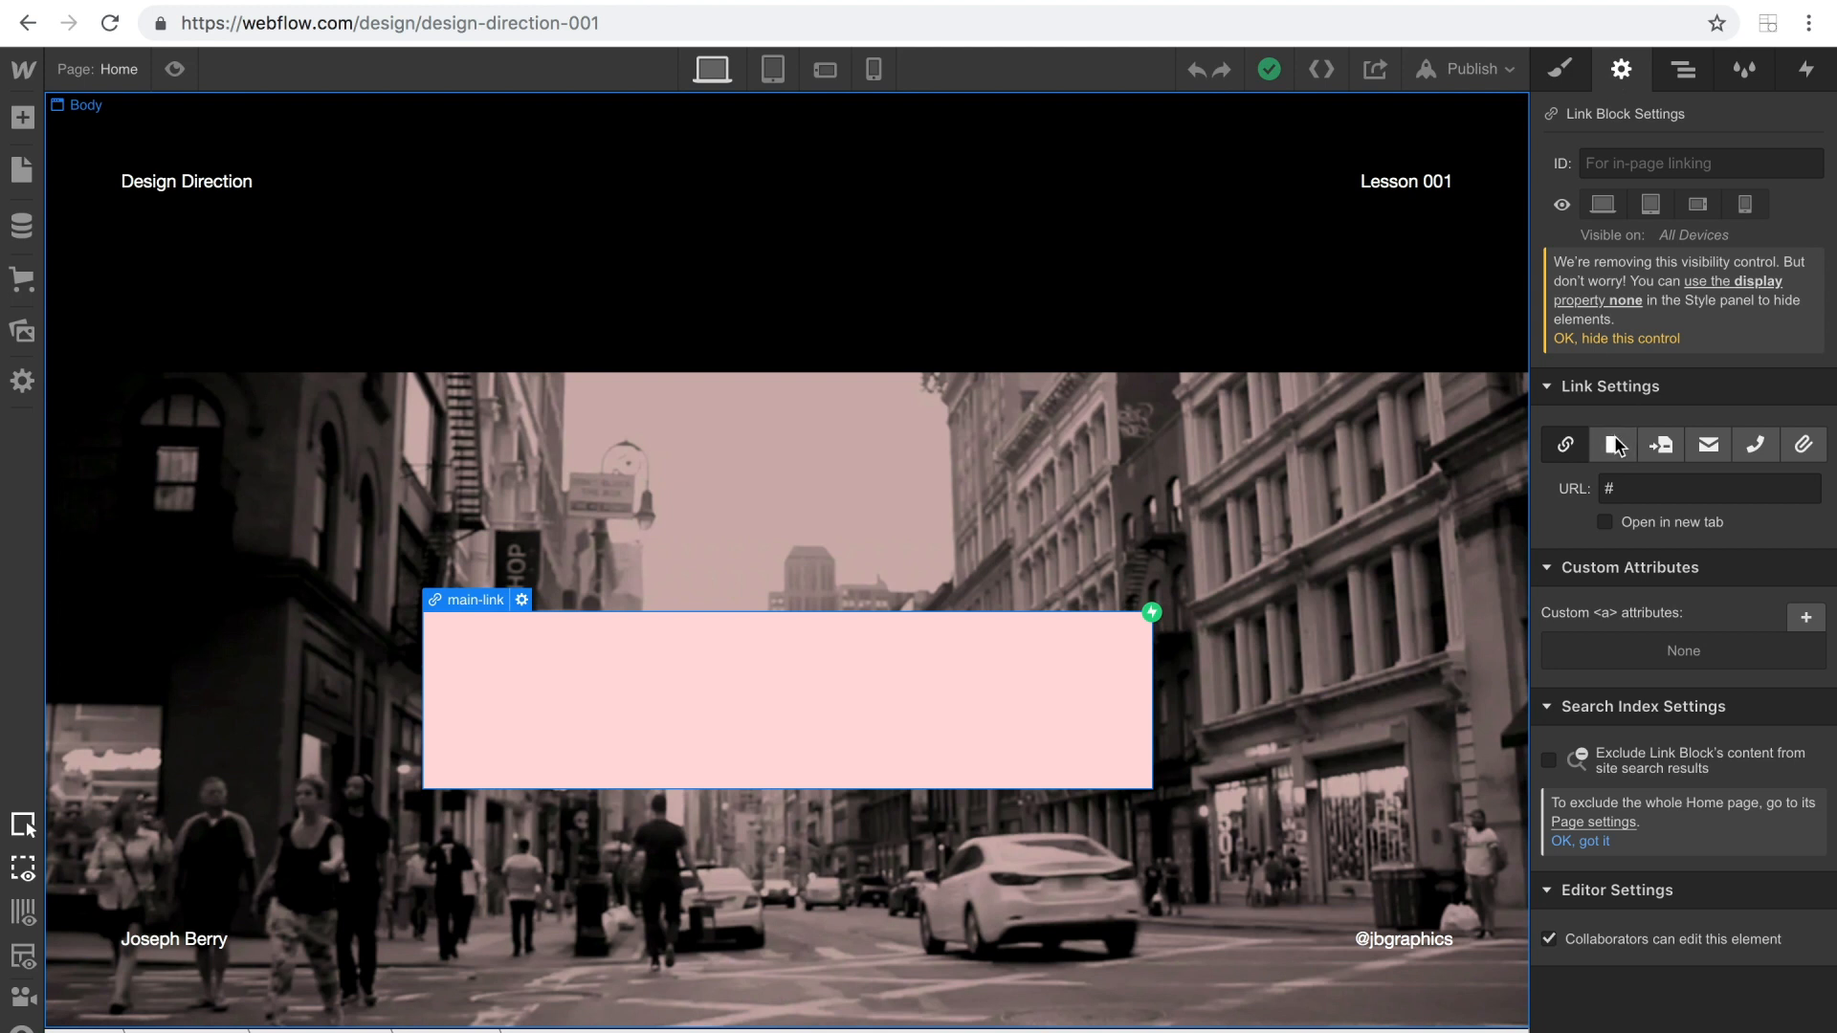
left_click(1636, 494)
left_click(1638, 537)
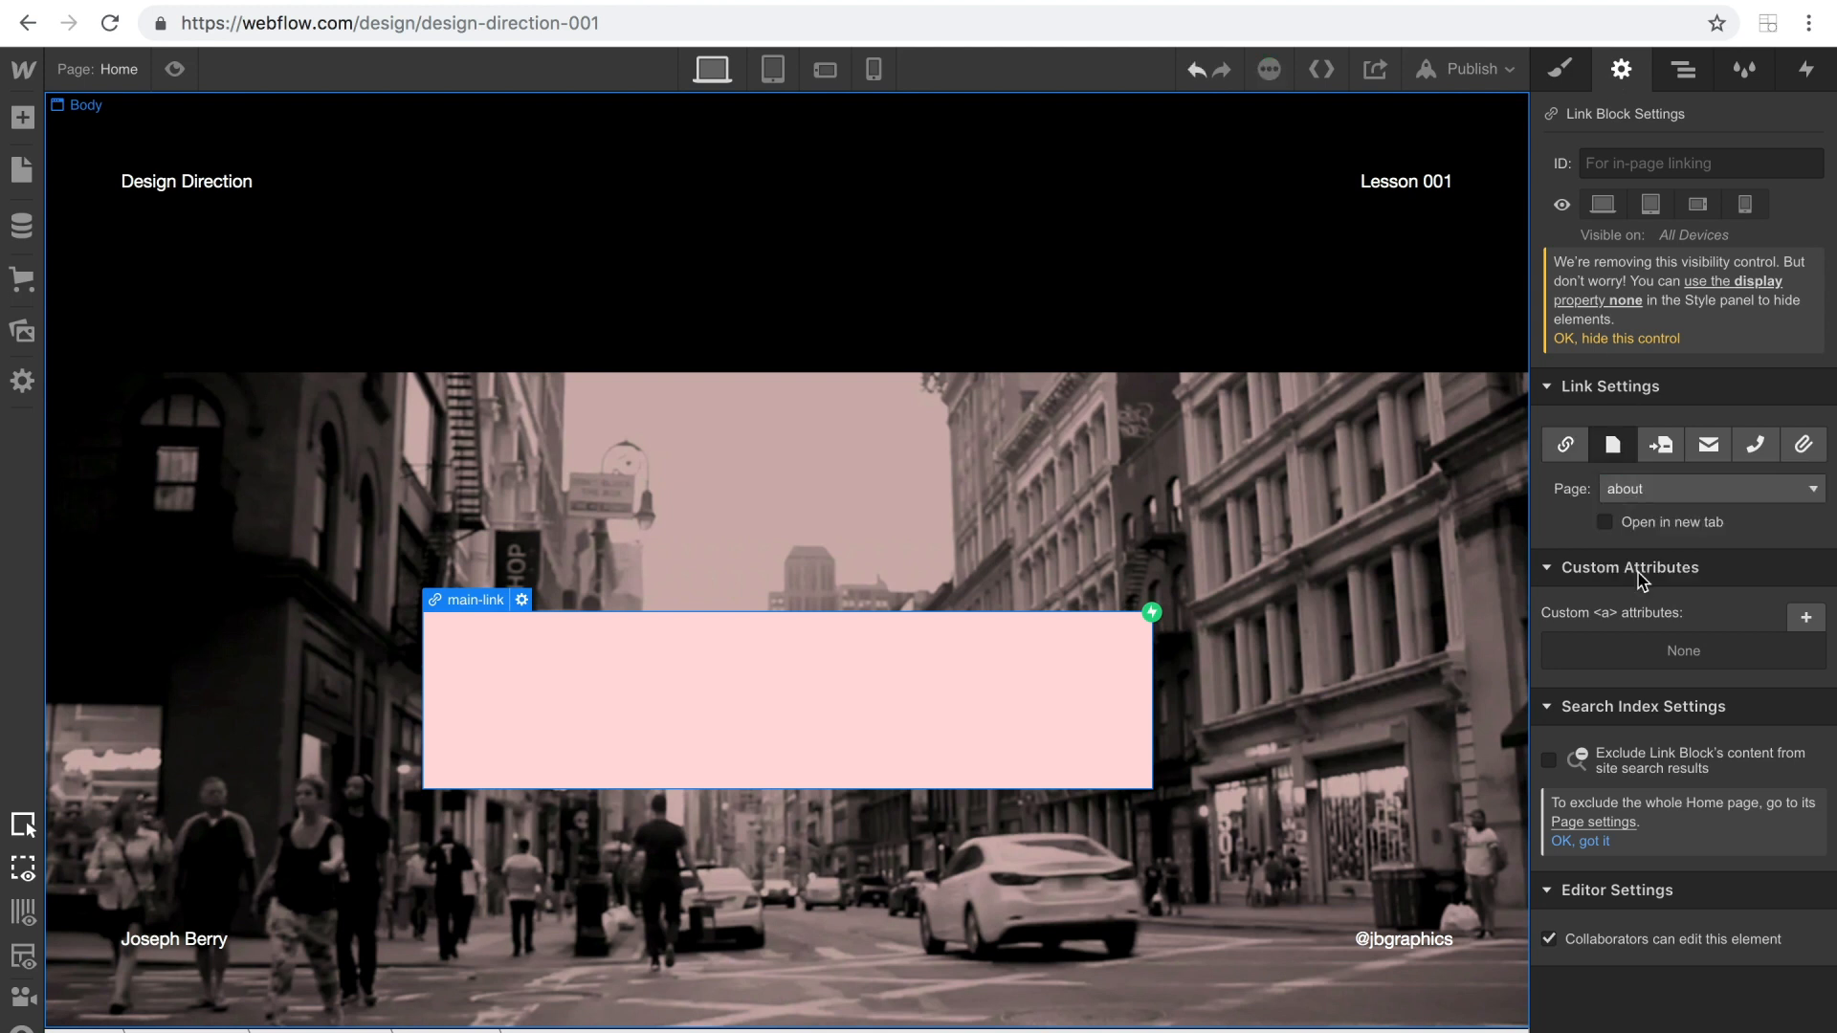
Republish the site to its webflow.io domain, open the live page and trigger the ENTER link.
left_click(1425, 69)
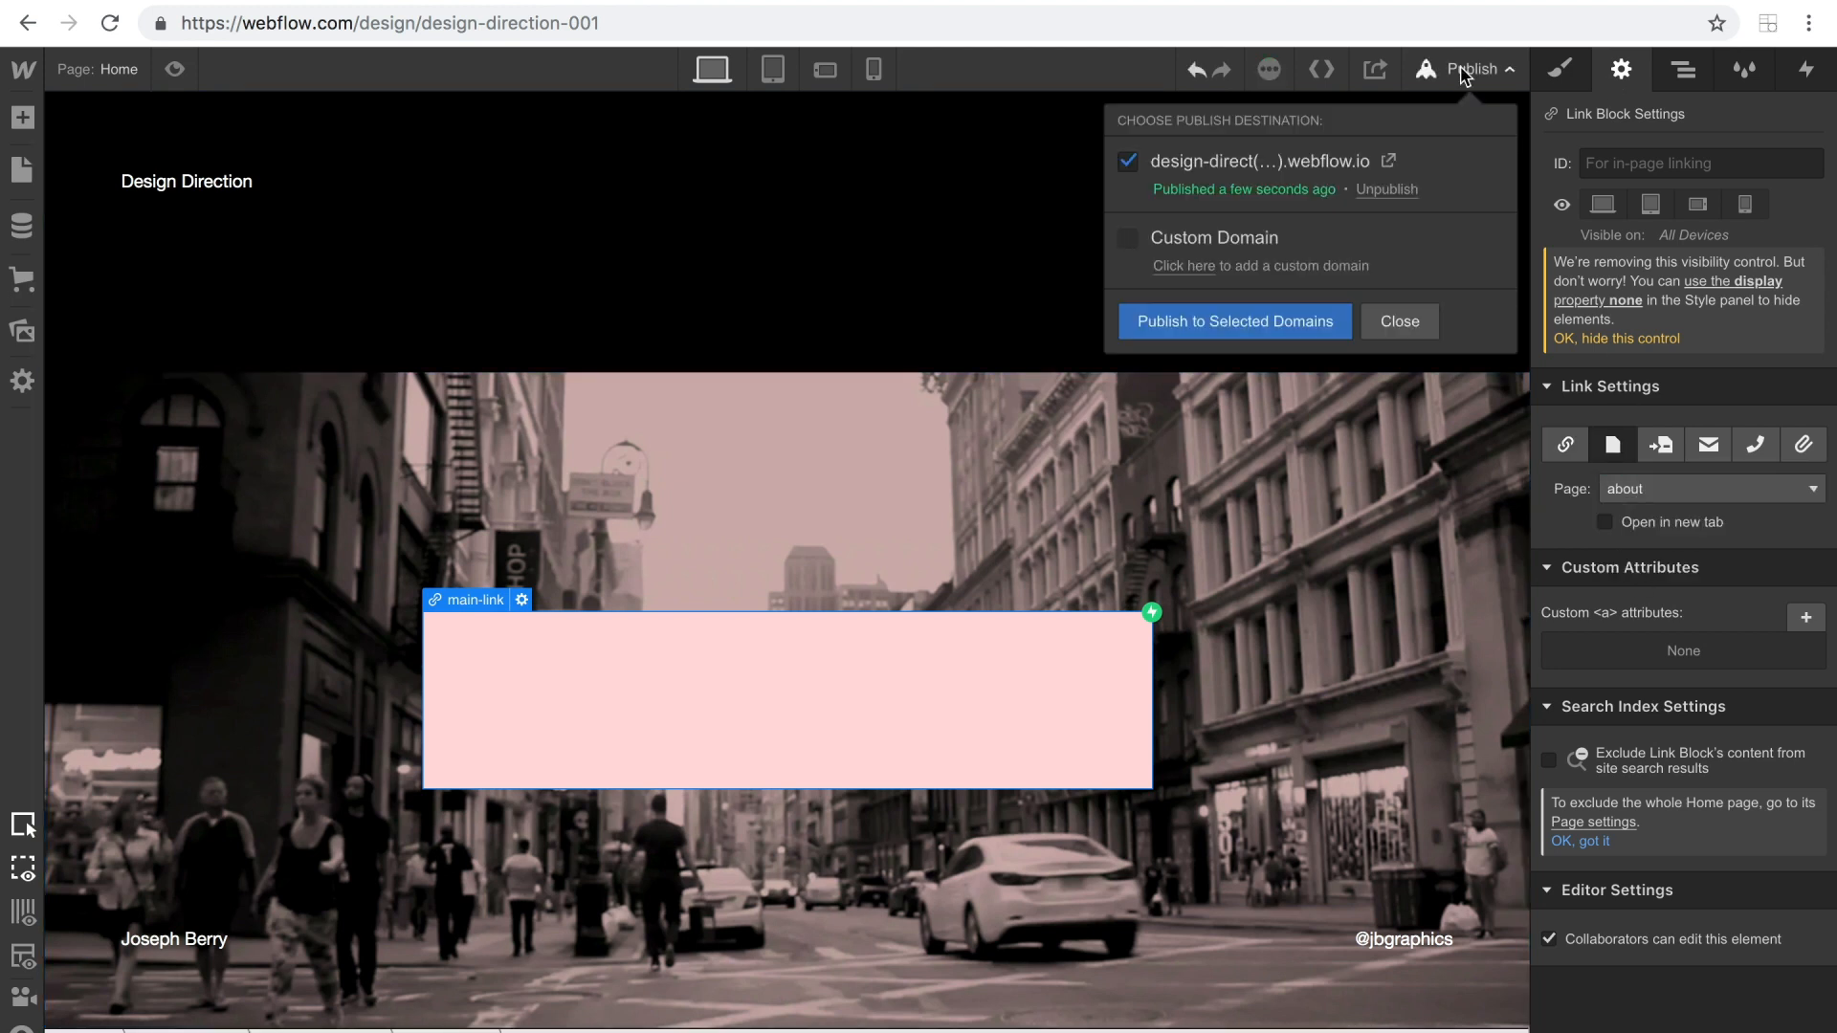
left_click(1272, 333)
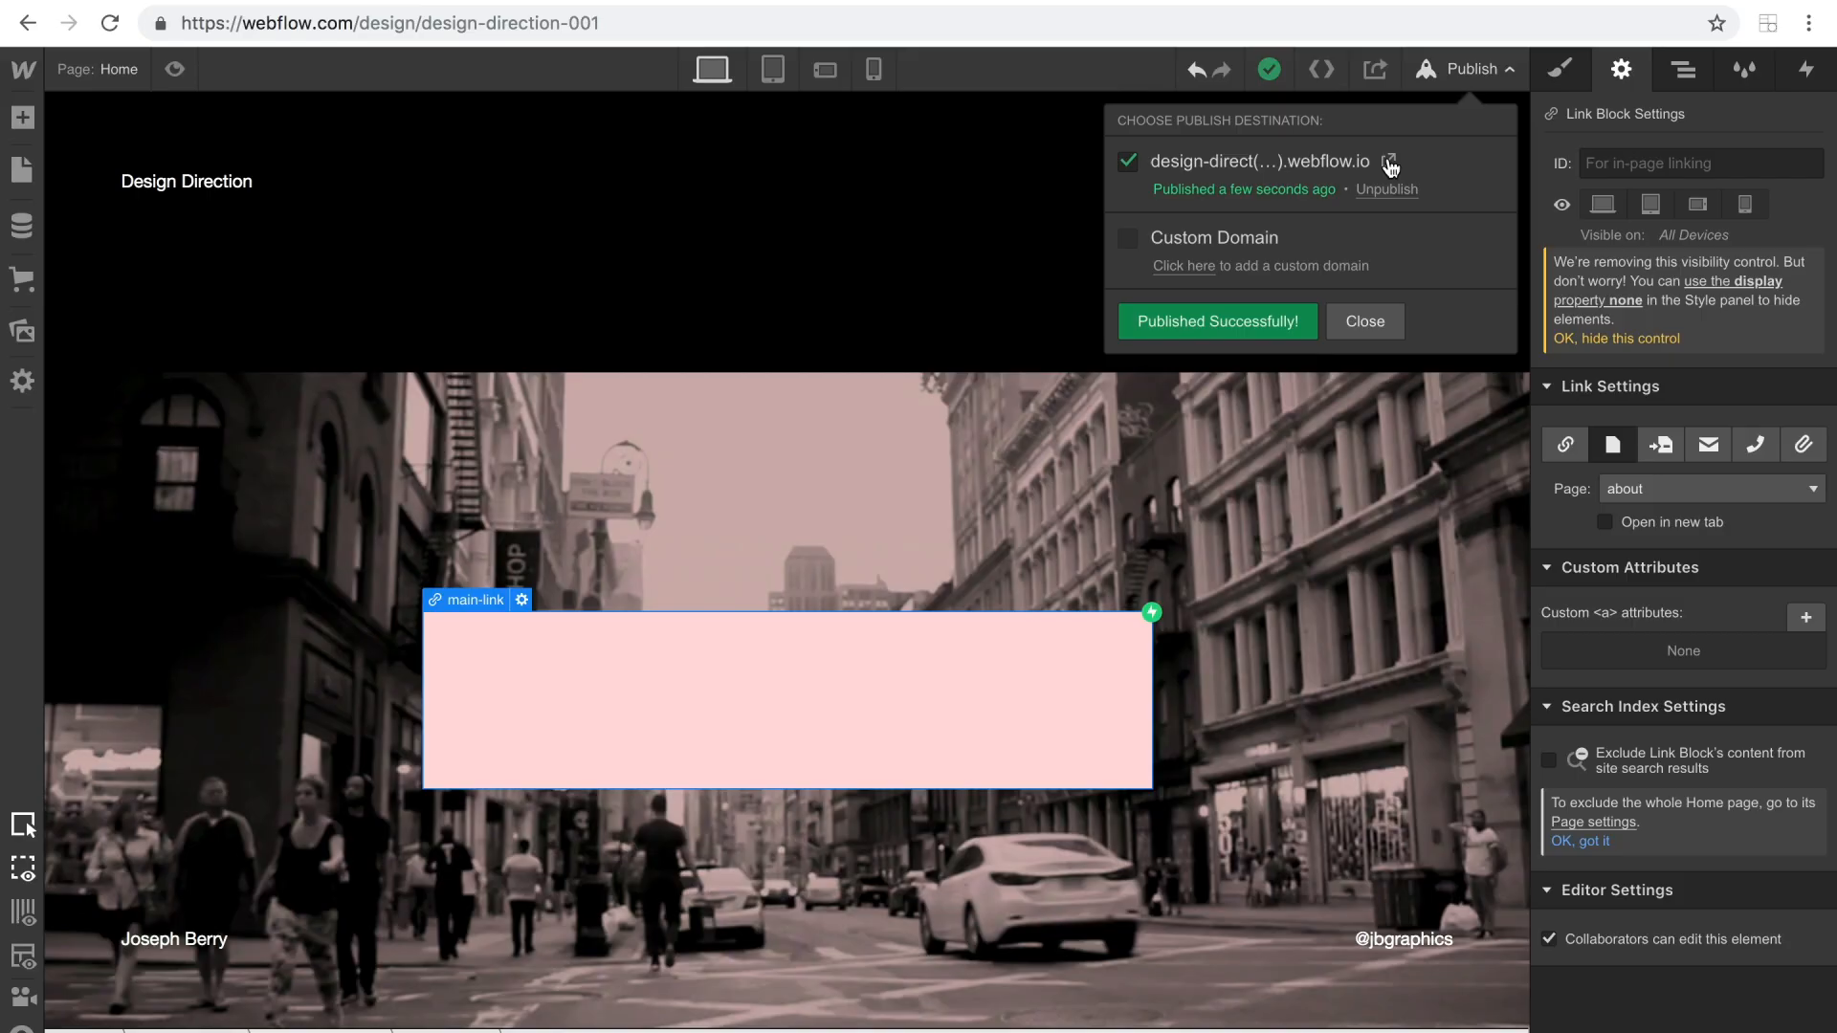
left_click(1389, 162)
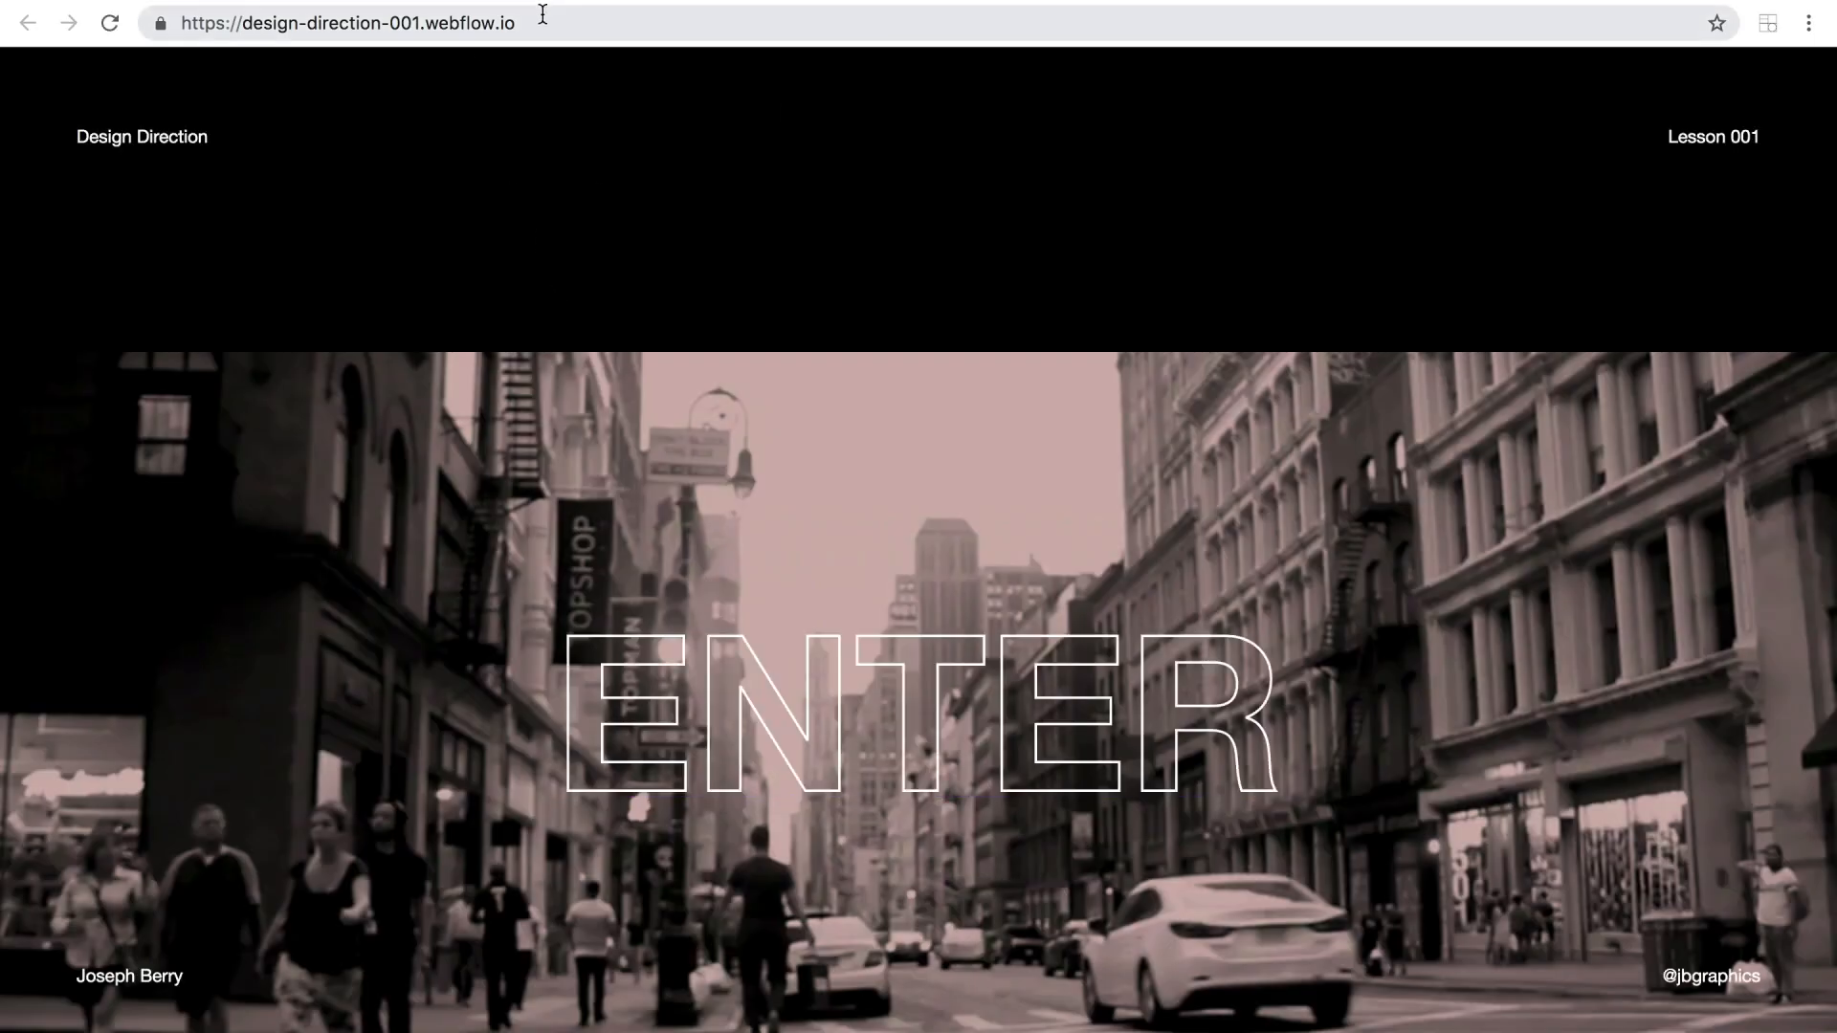
left_click(543, 14)
left_click_drag(542, 23, 241, 5)
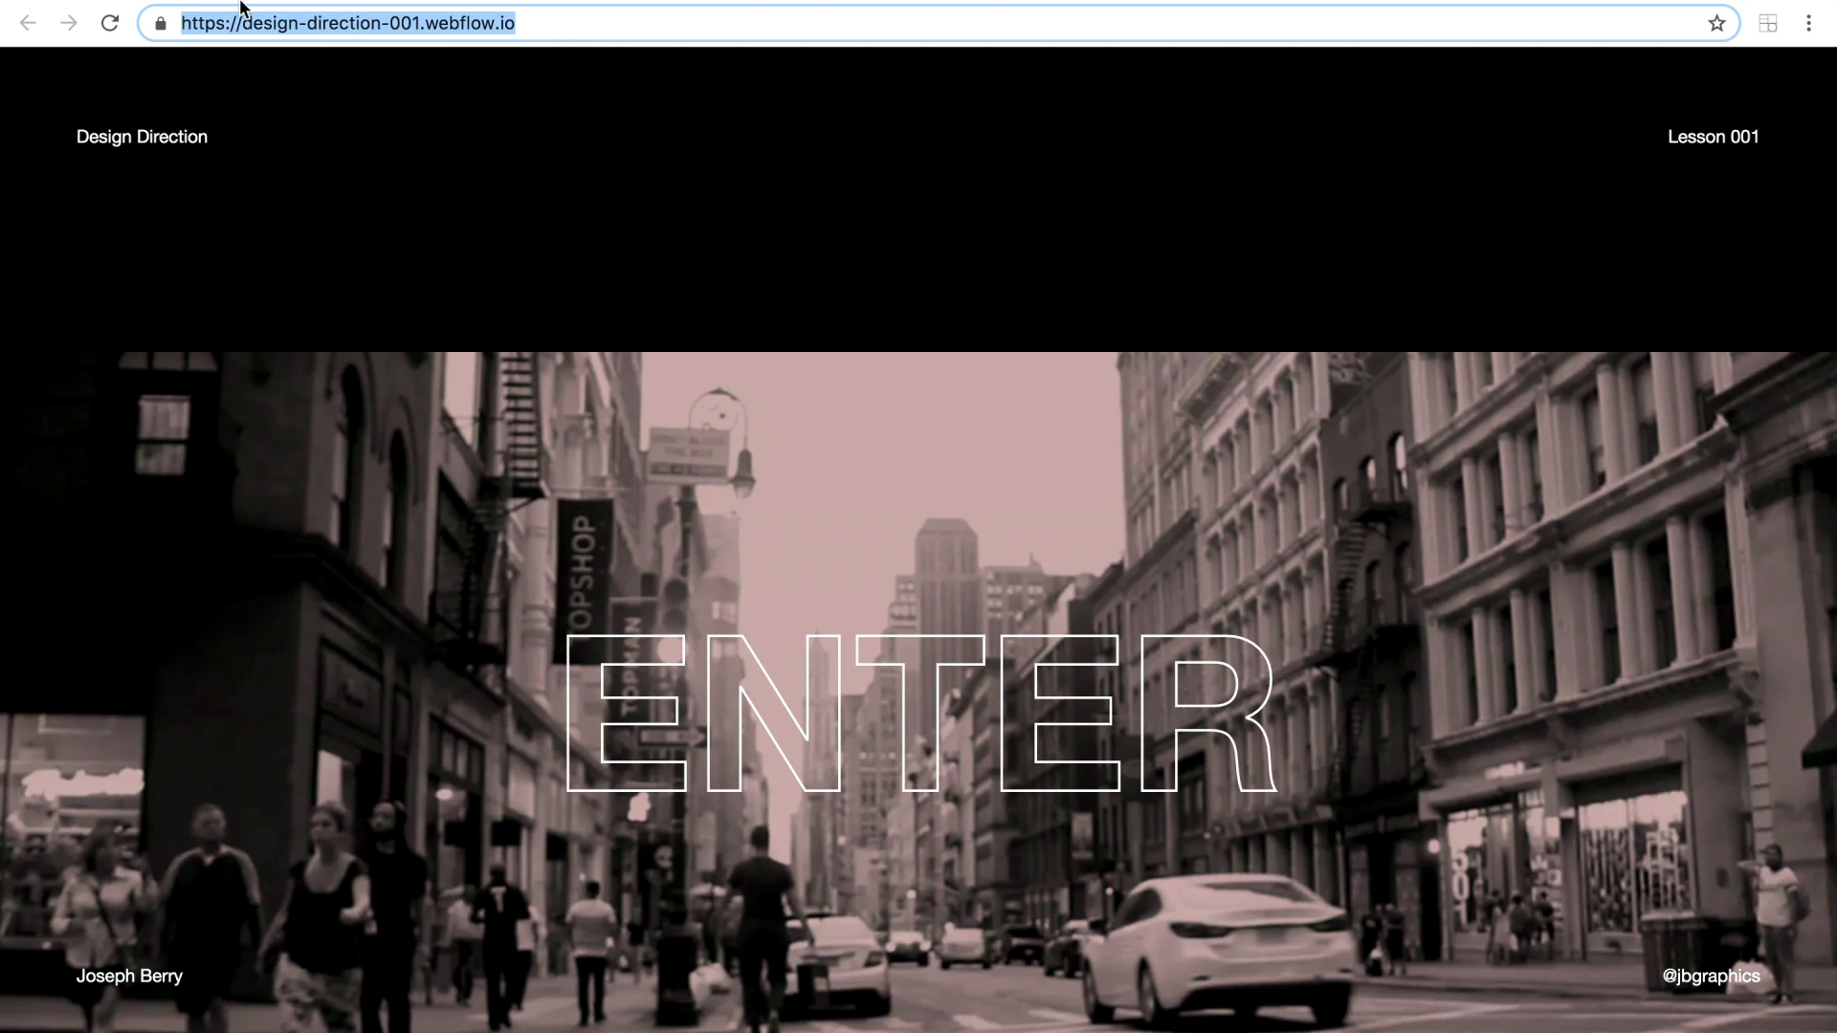
left_click(542, 35)
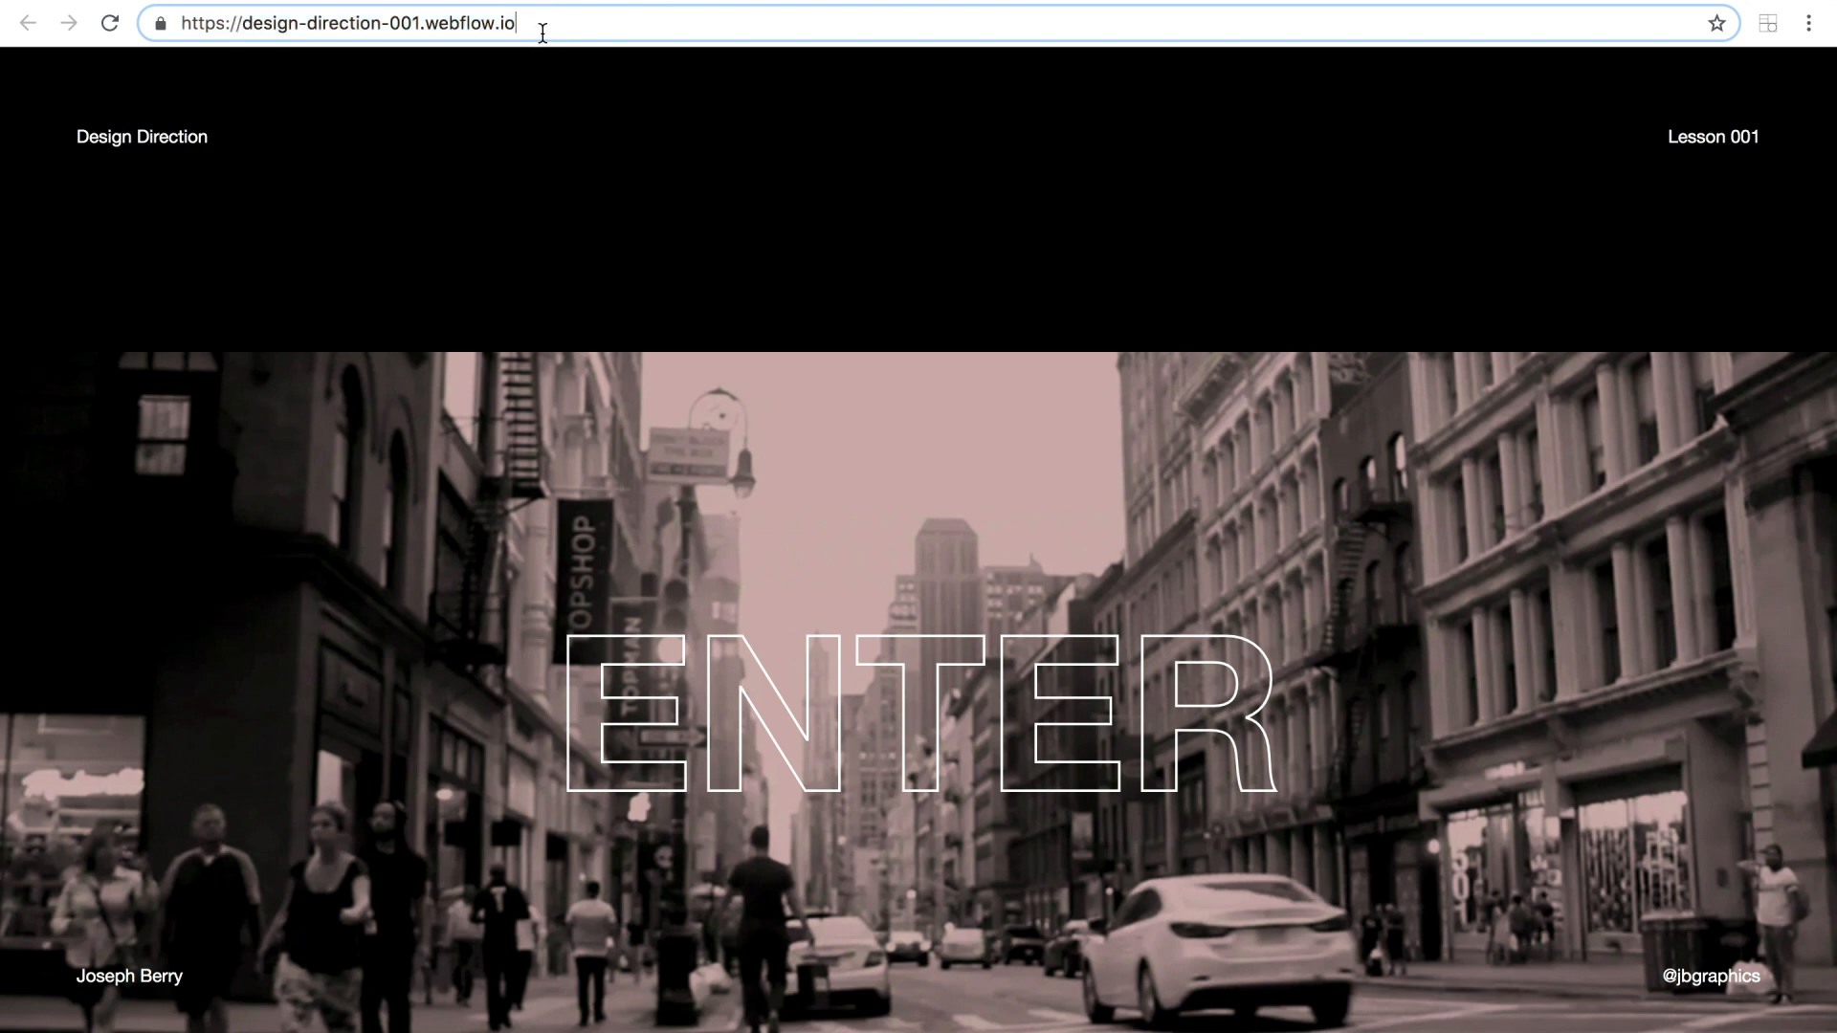
left_click(726, 675)
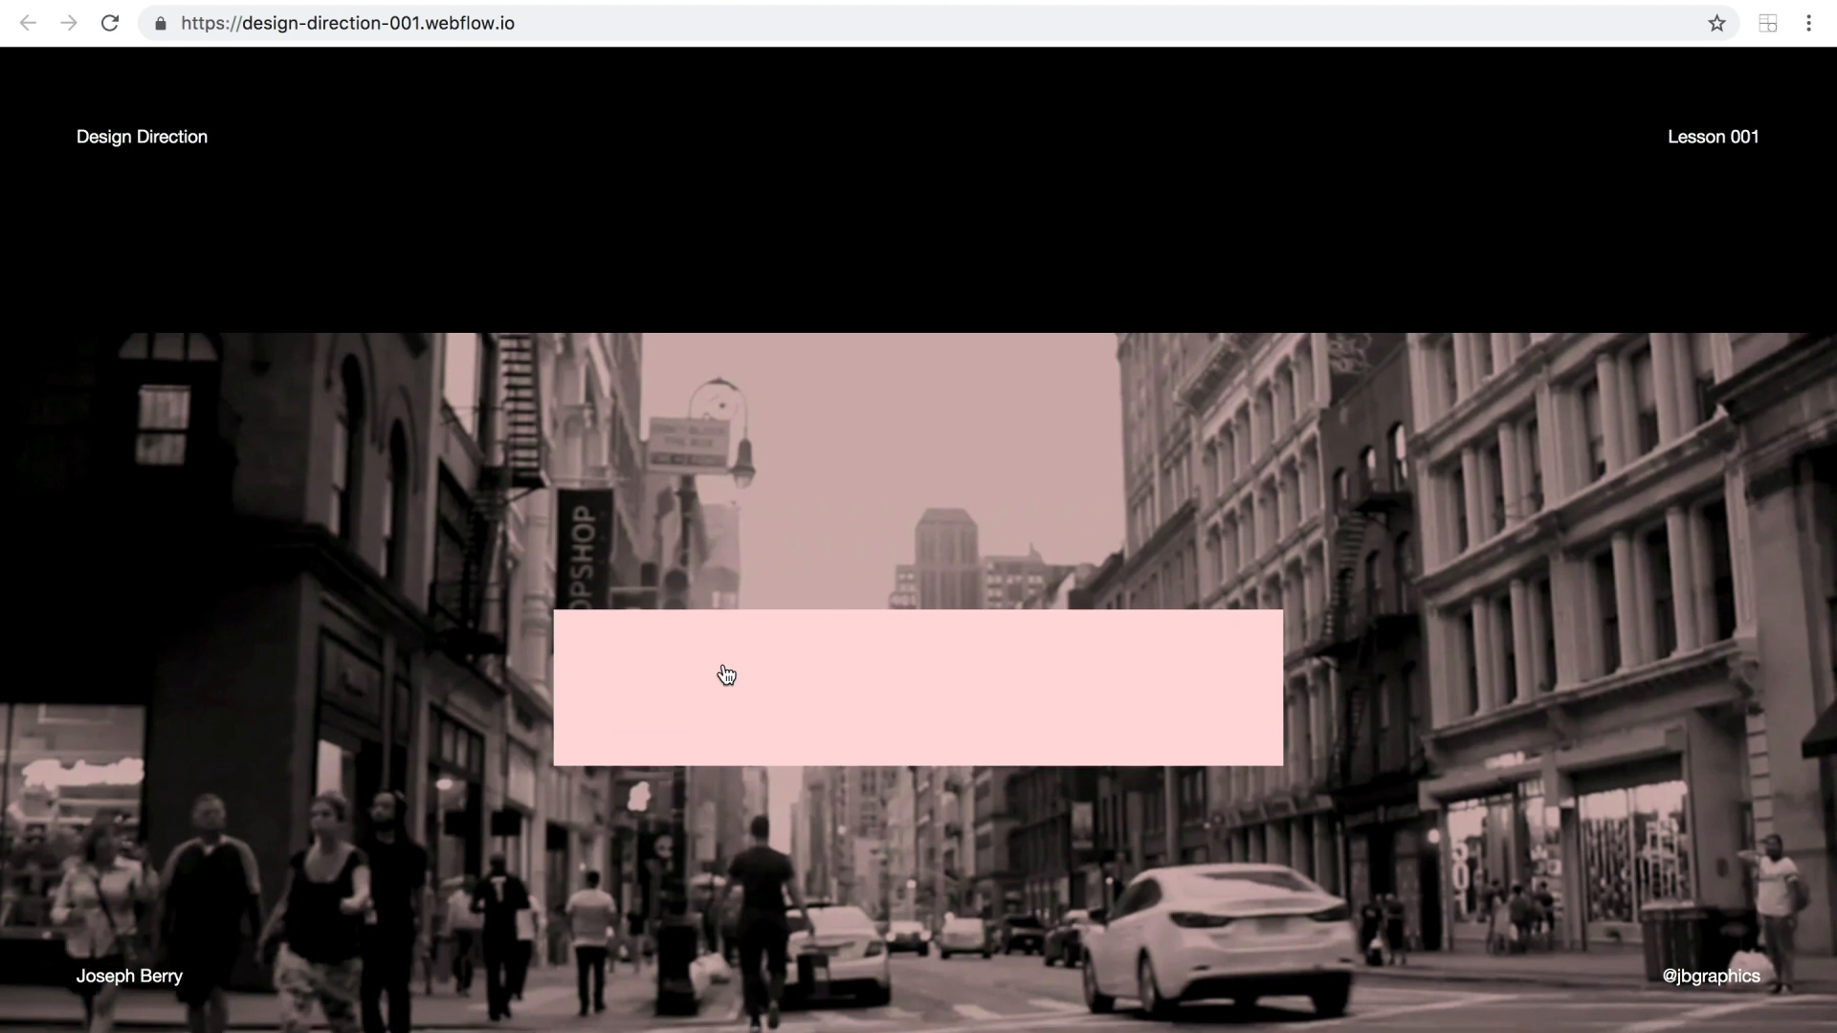
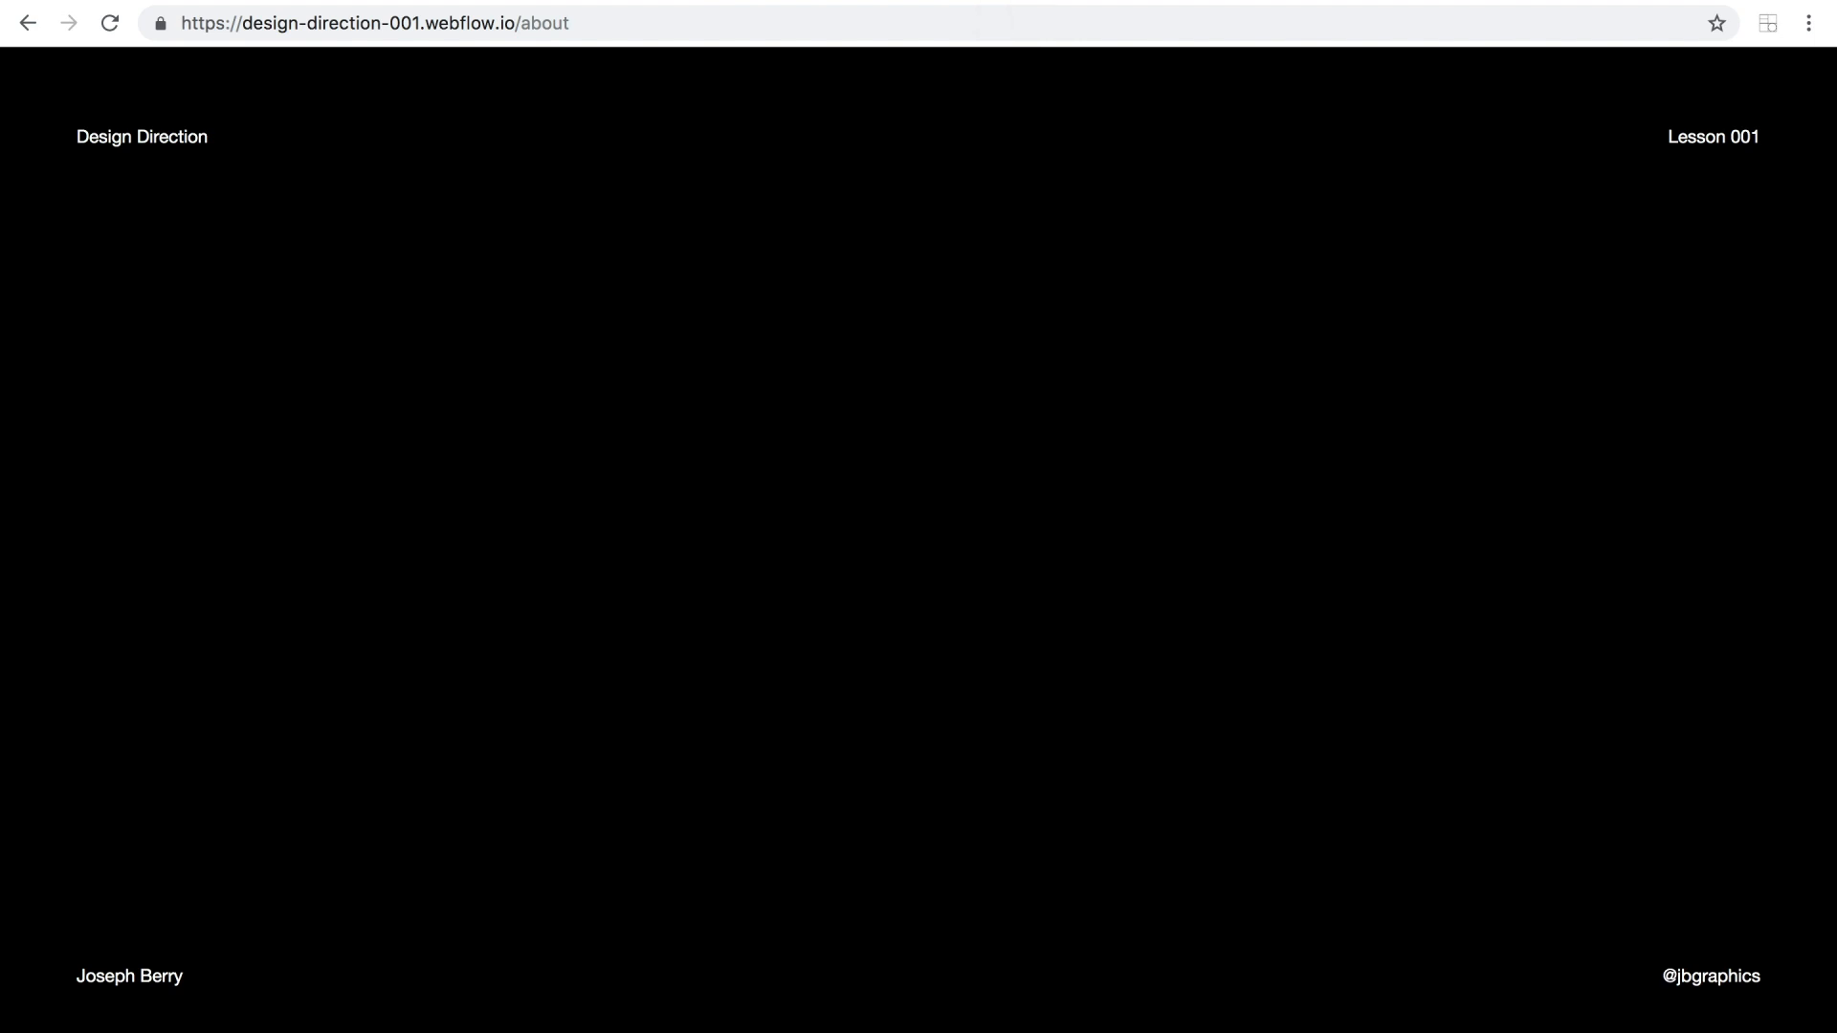
Return to the Designer, copy hero-parent from the Home page and paste it into the about page's Body.
left_click(595, 1)
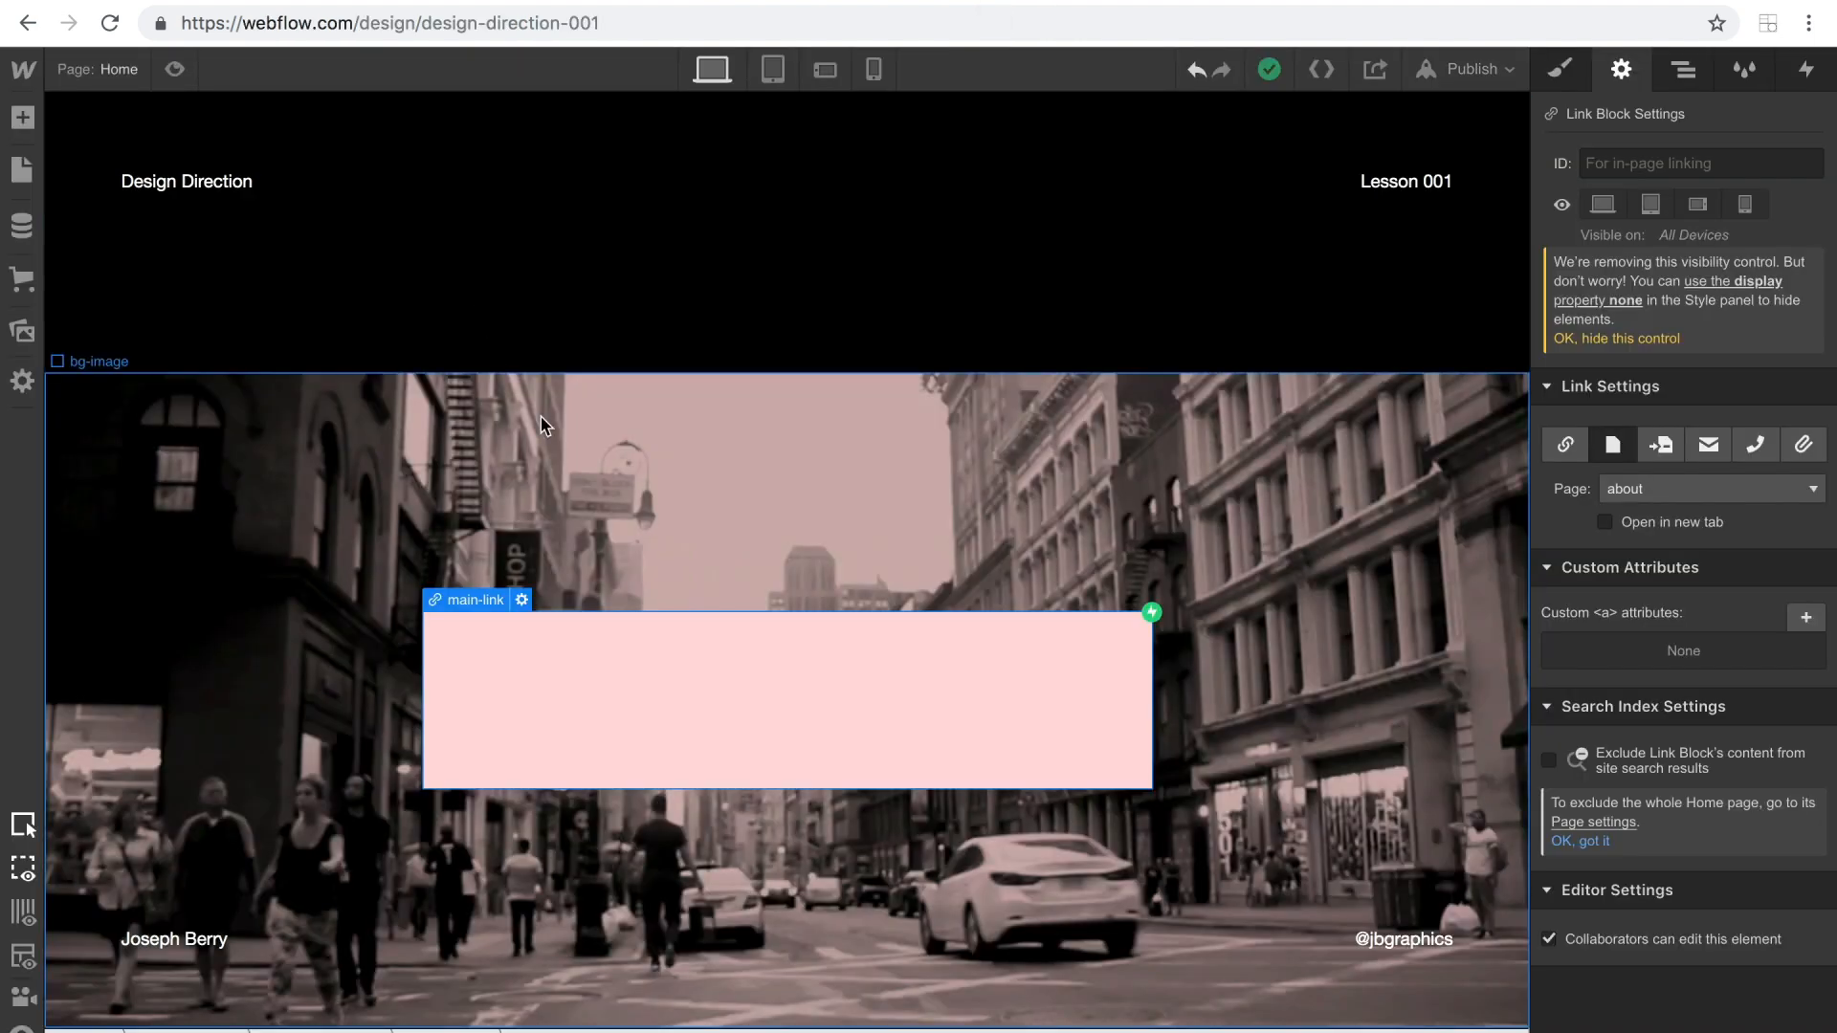
left_click(1682, 69)
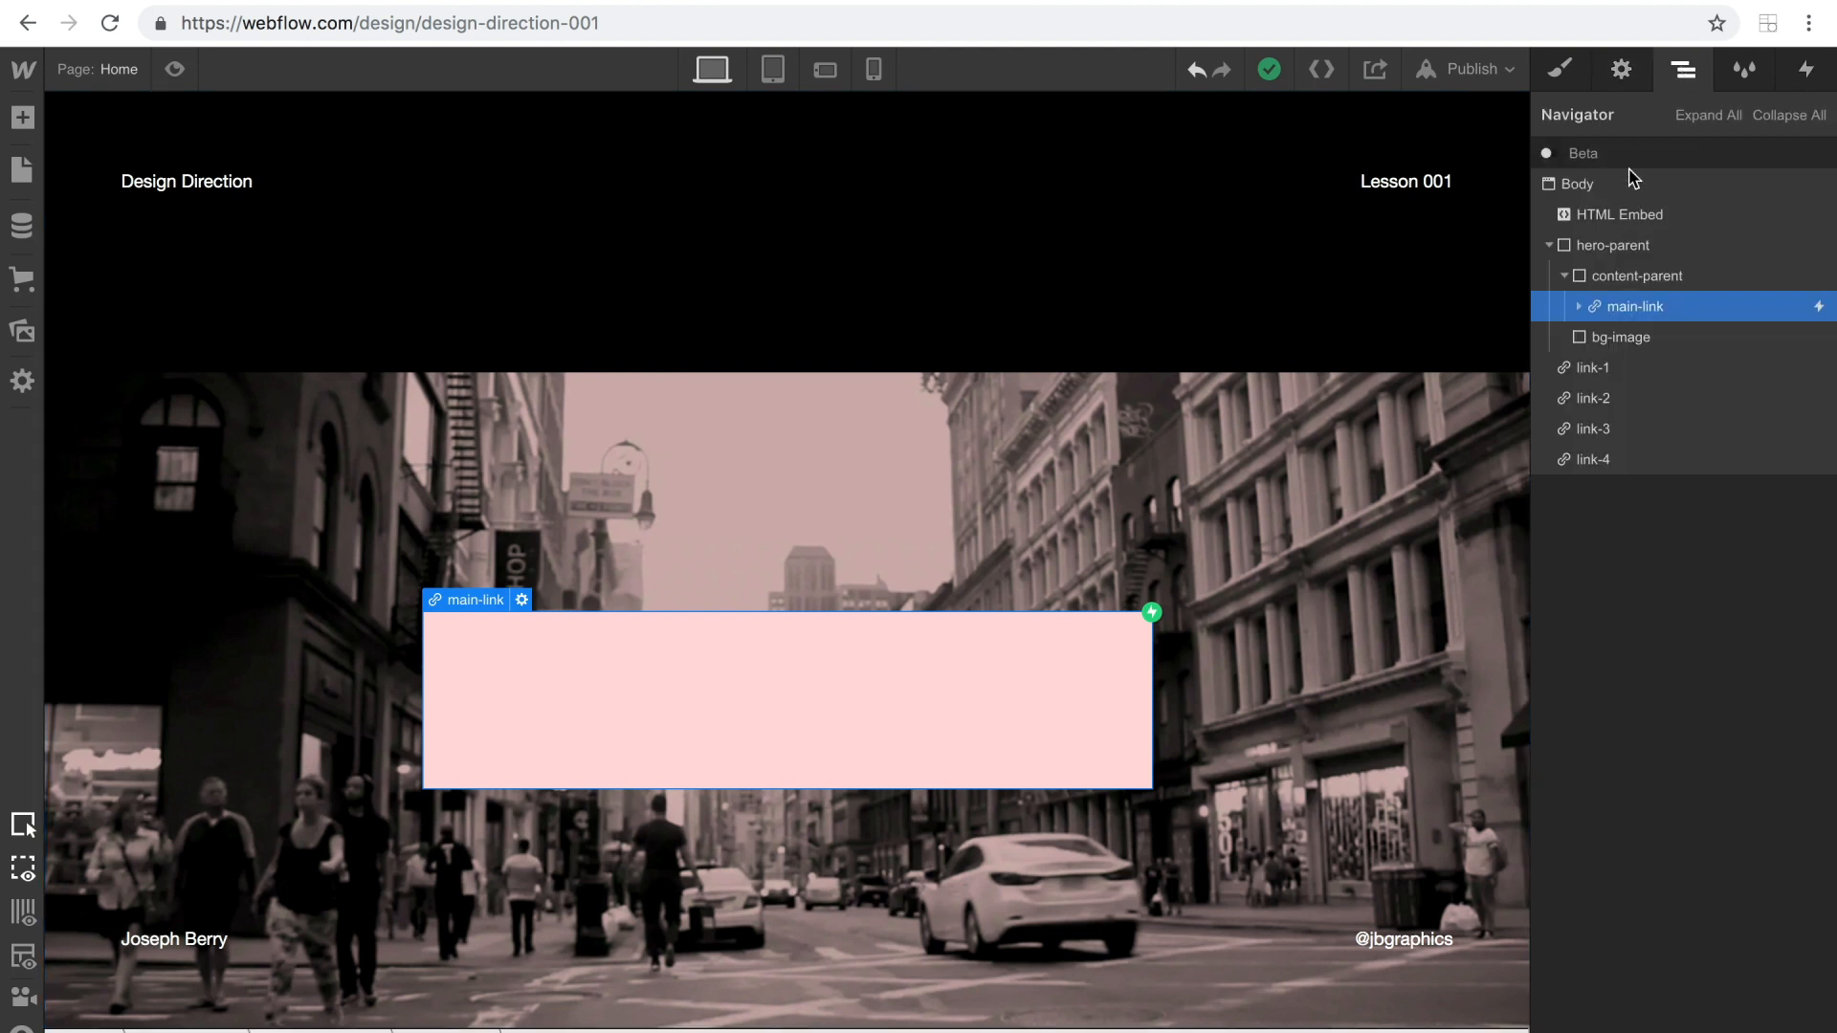
left_click(1564, 275)
left_click(1549, 245)
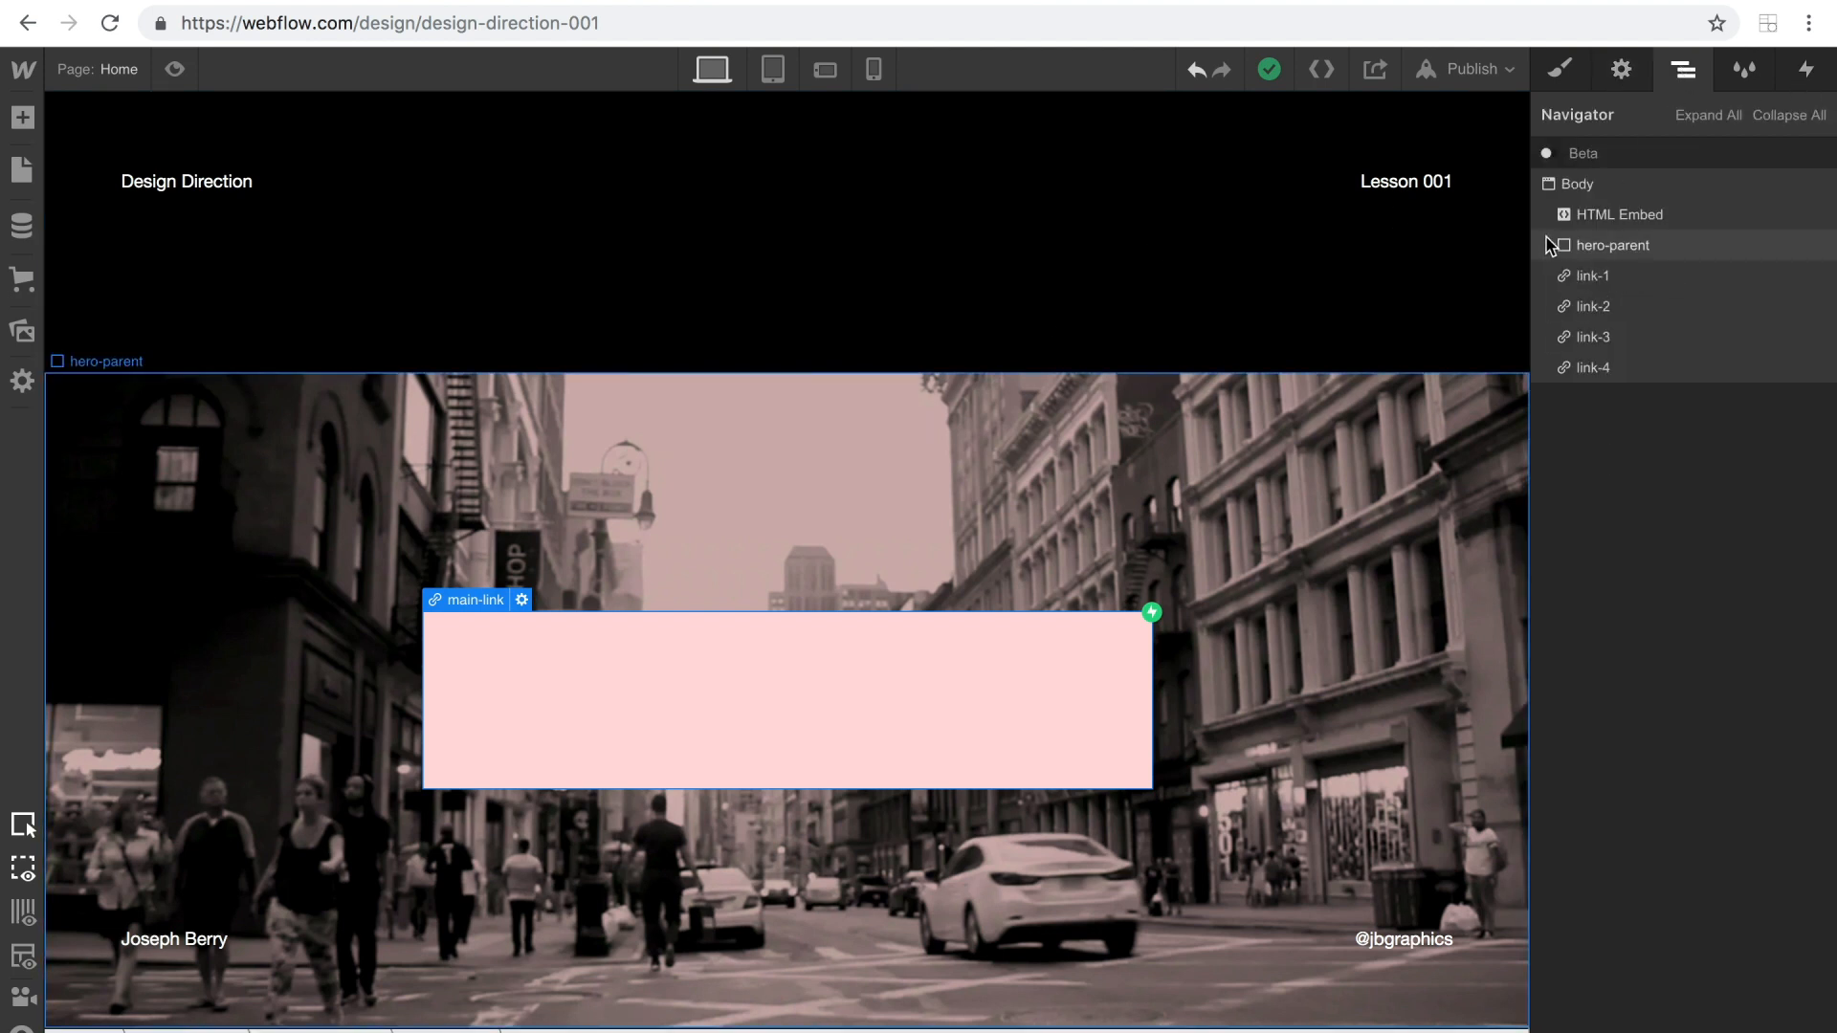
left_click(1597, 251)
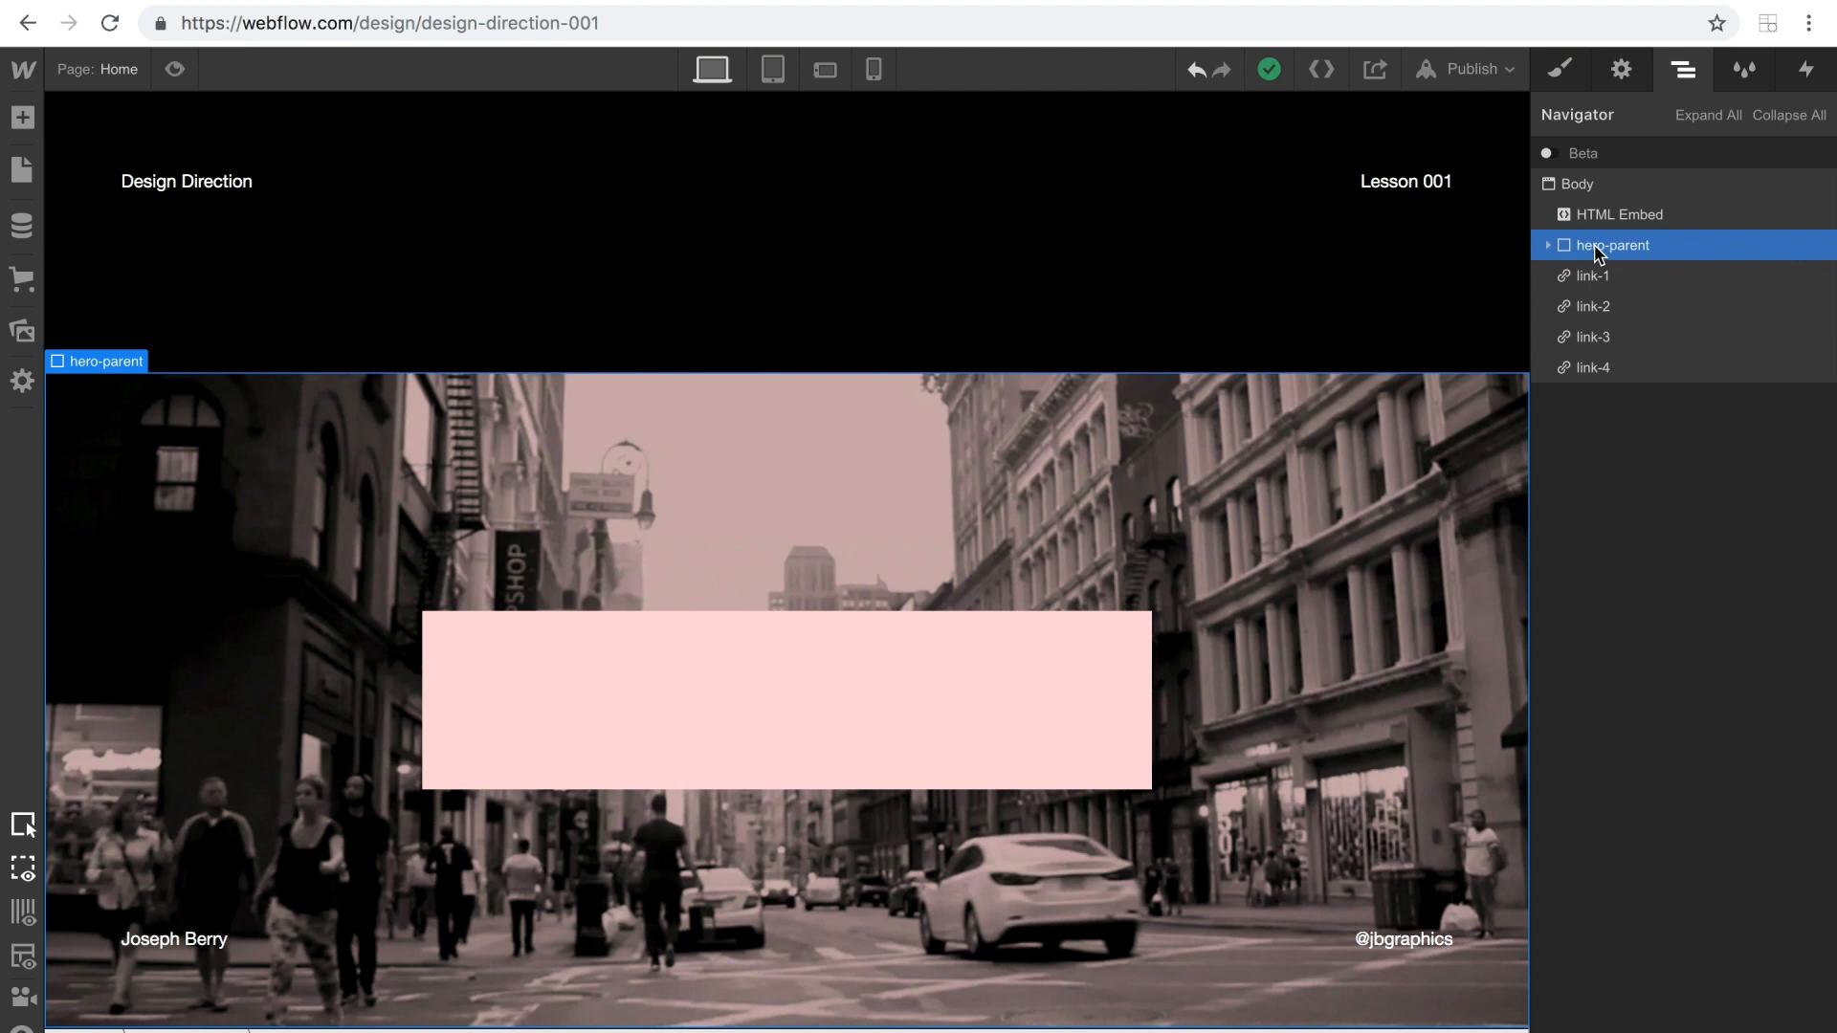
left_click(101, 70)
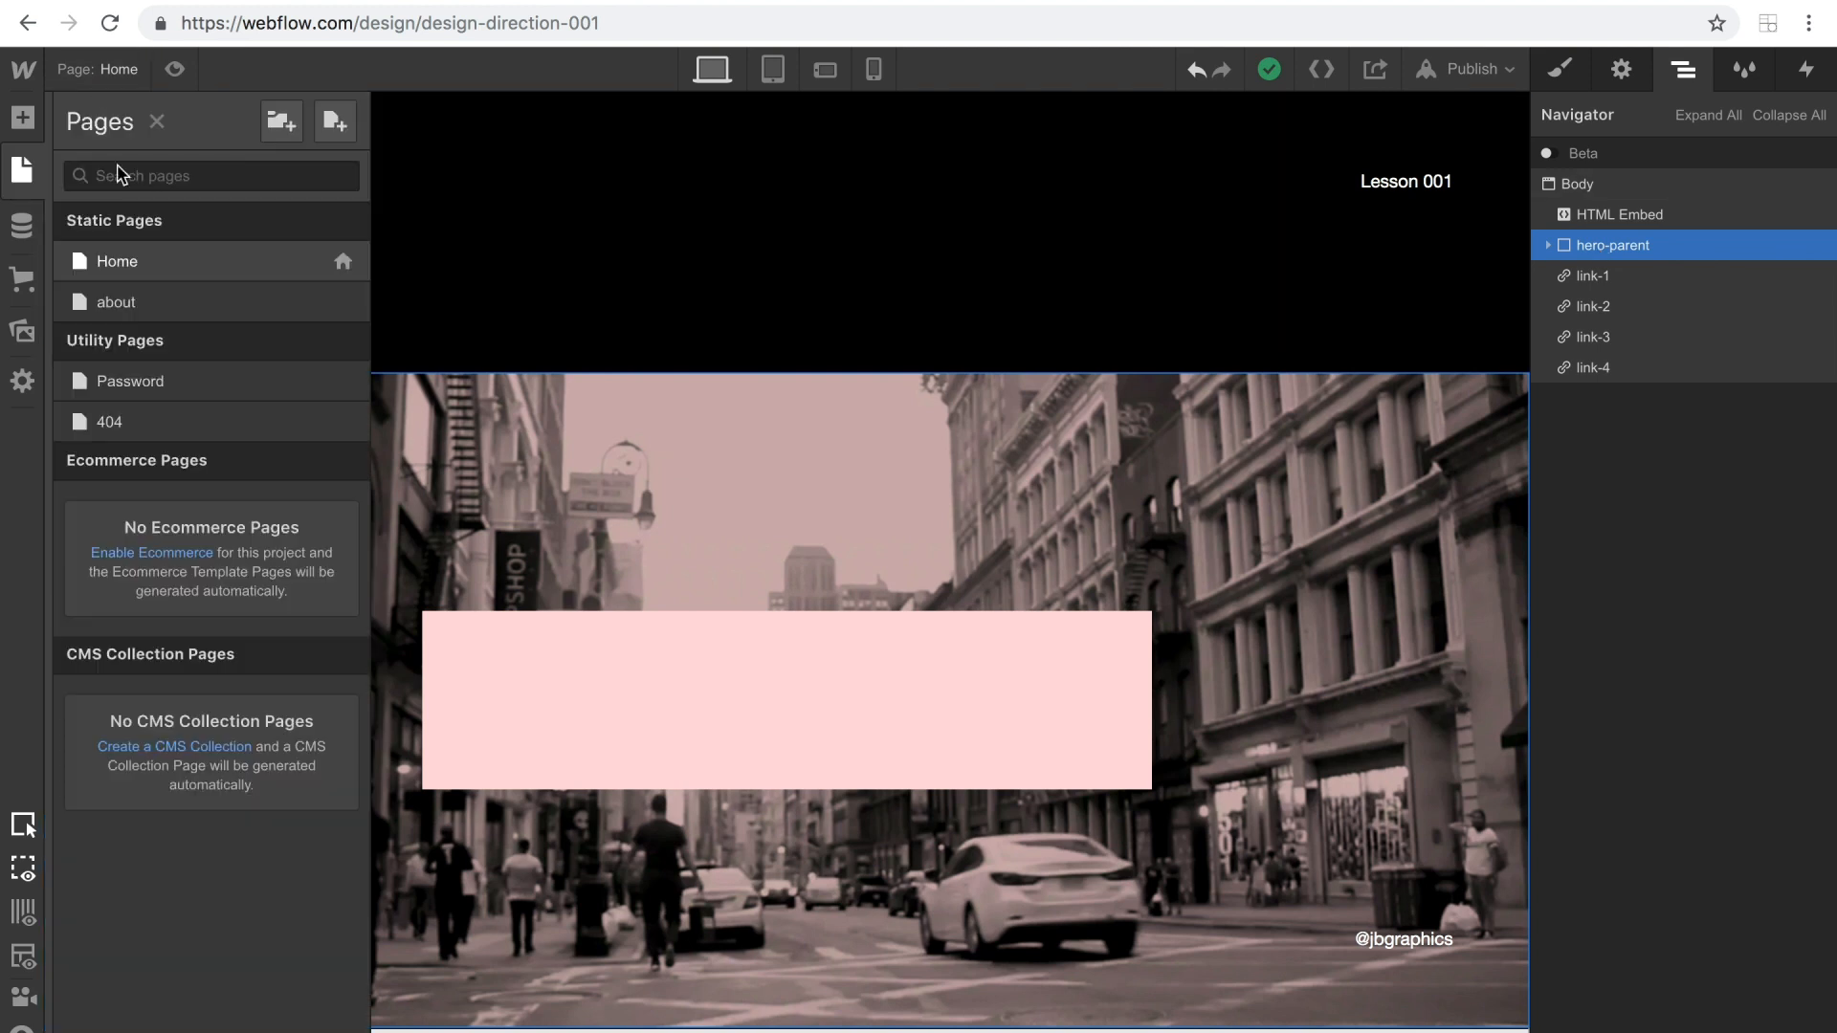
left_click(134, 305)
left_click(1572, 191)
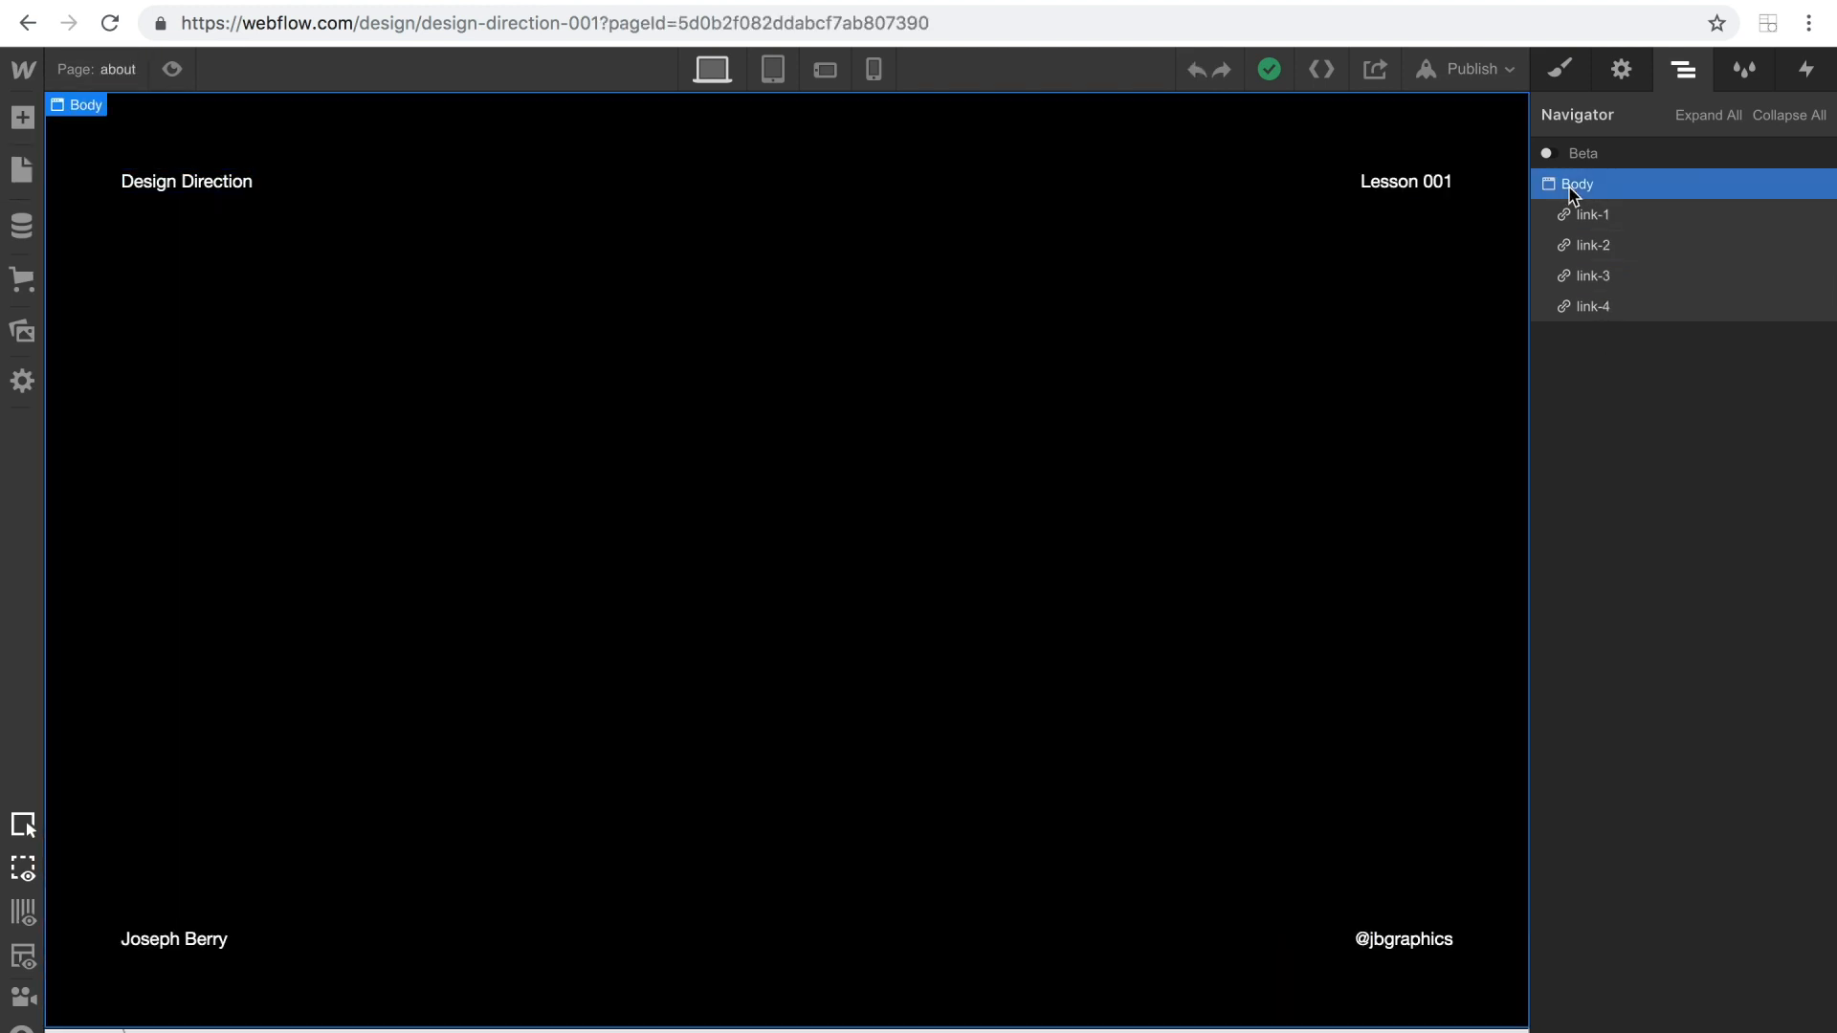
key("ctrl+v")
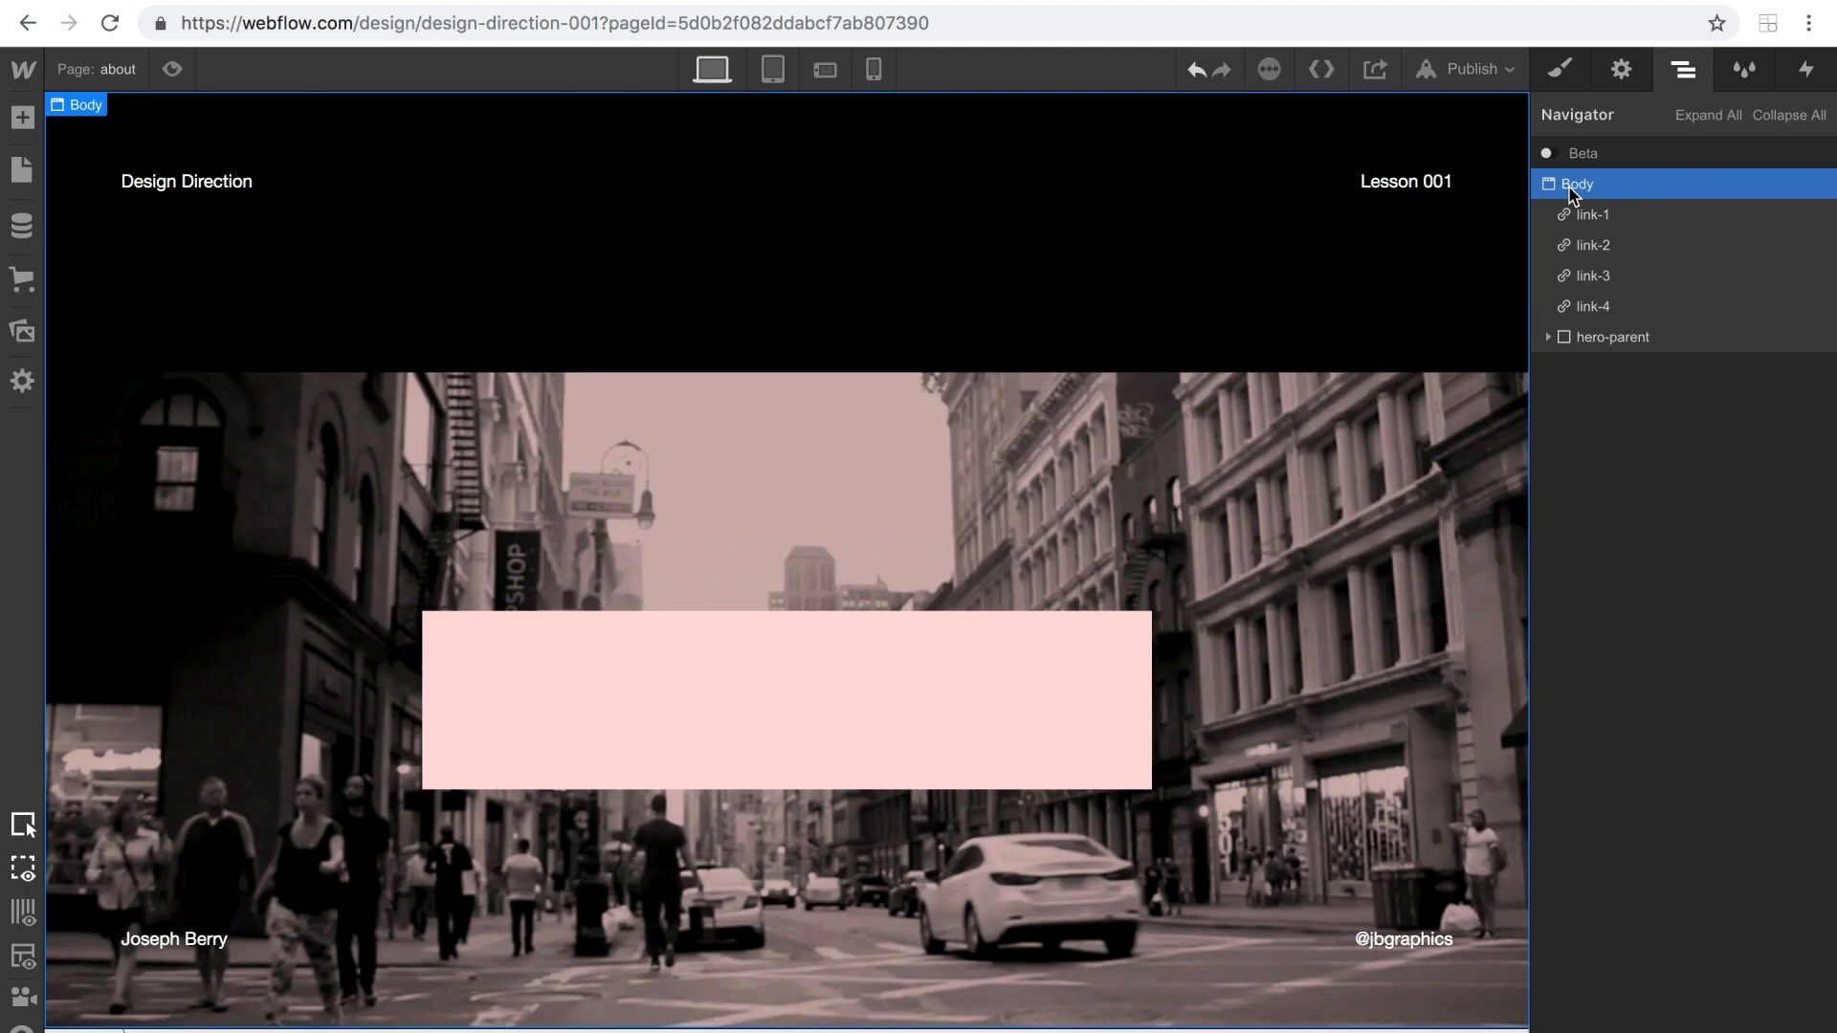
Duplicate the class of the pasted hero-parent on the about page as hero-parent-1.
left_click(1548, 337)
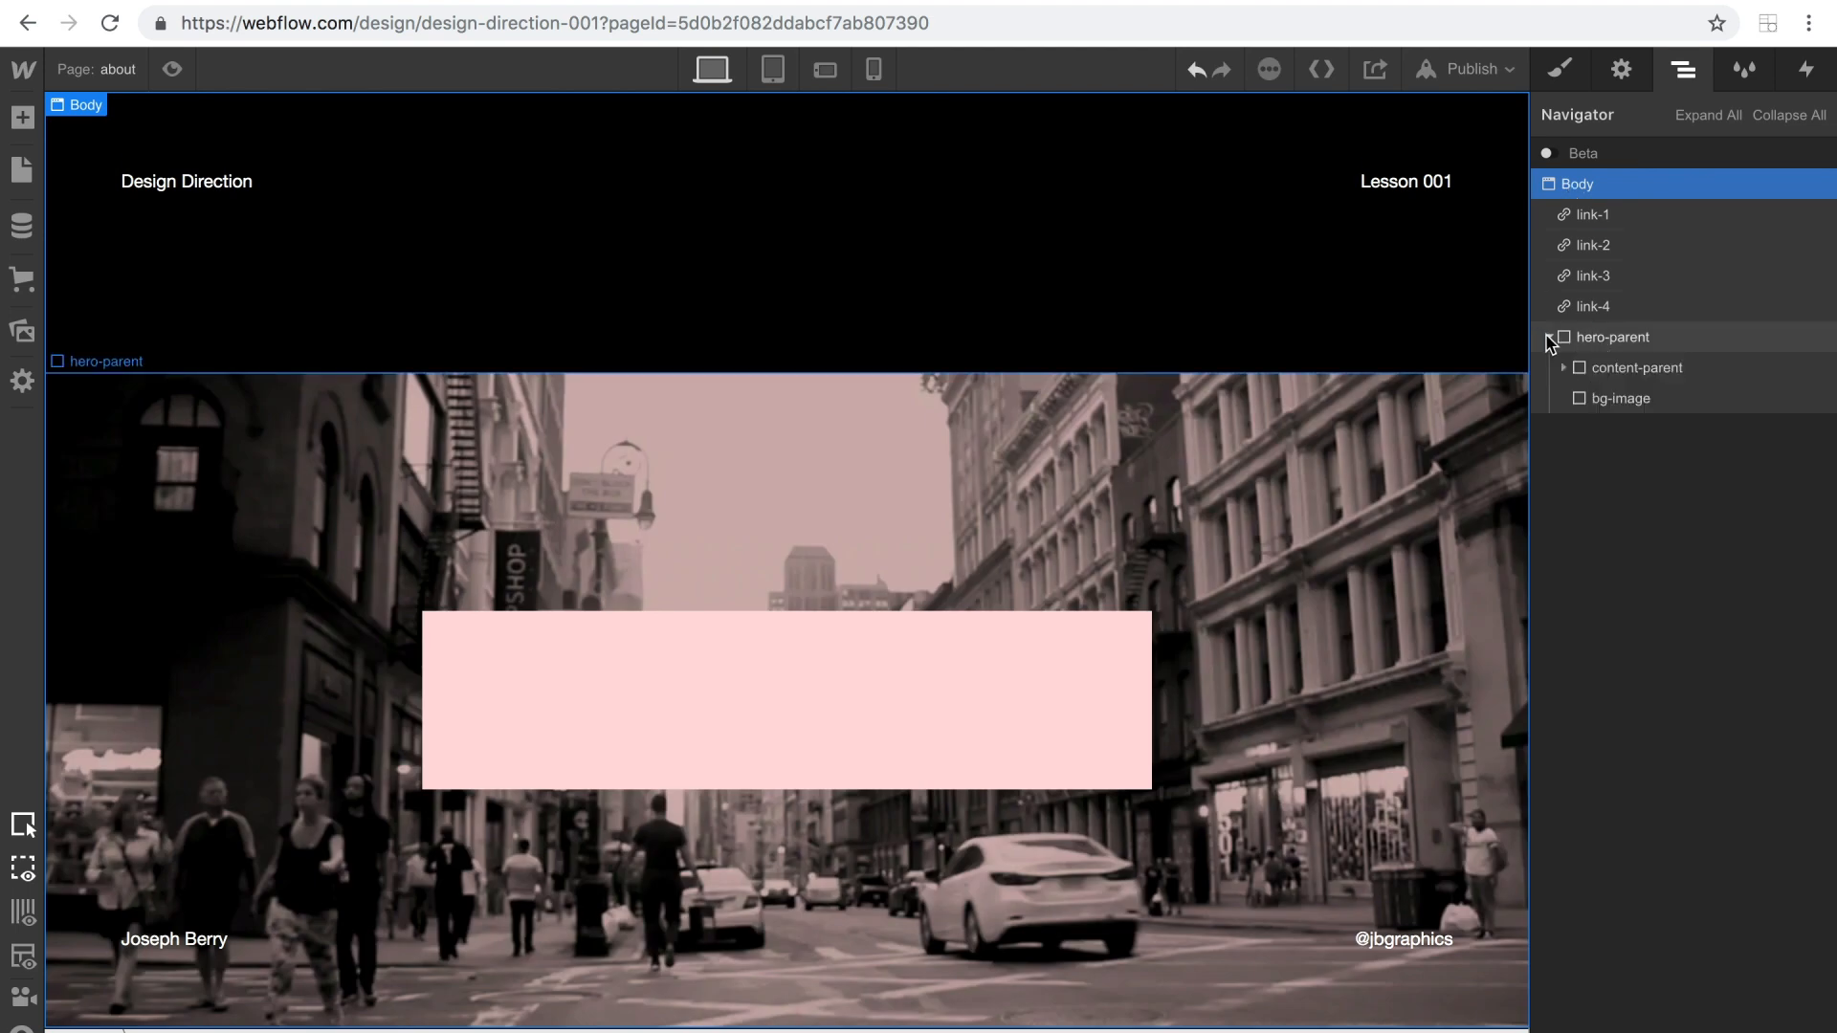
left_click(1612, 337)
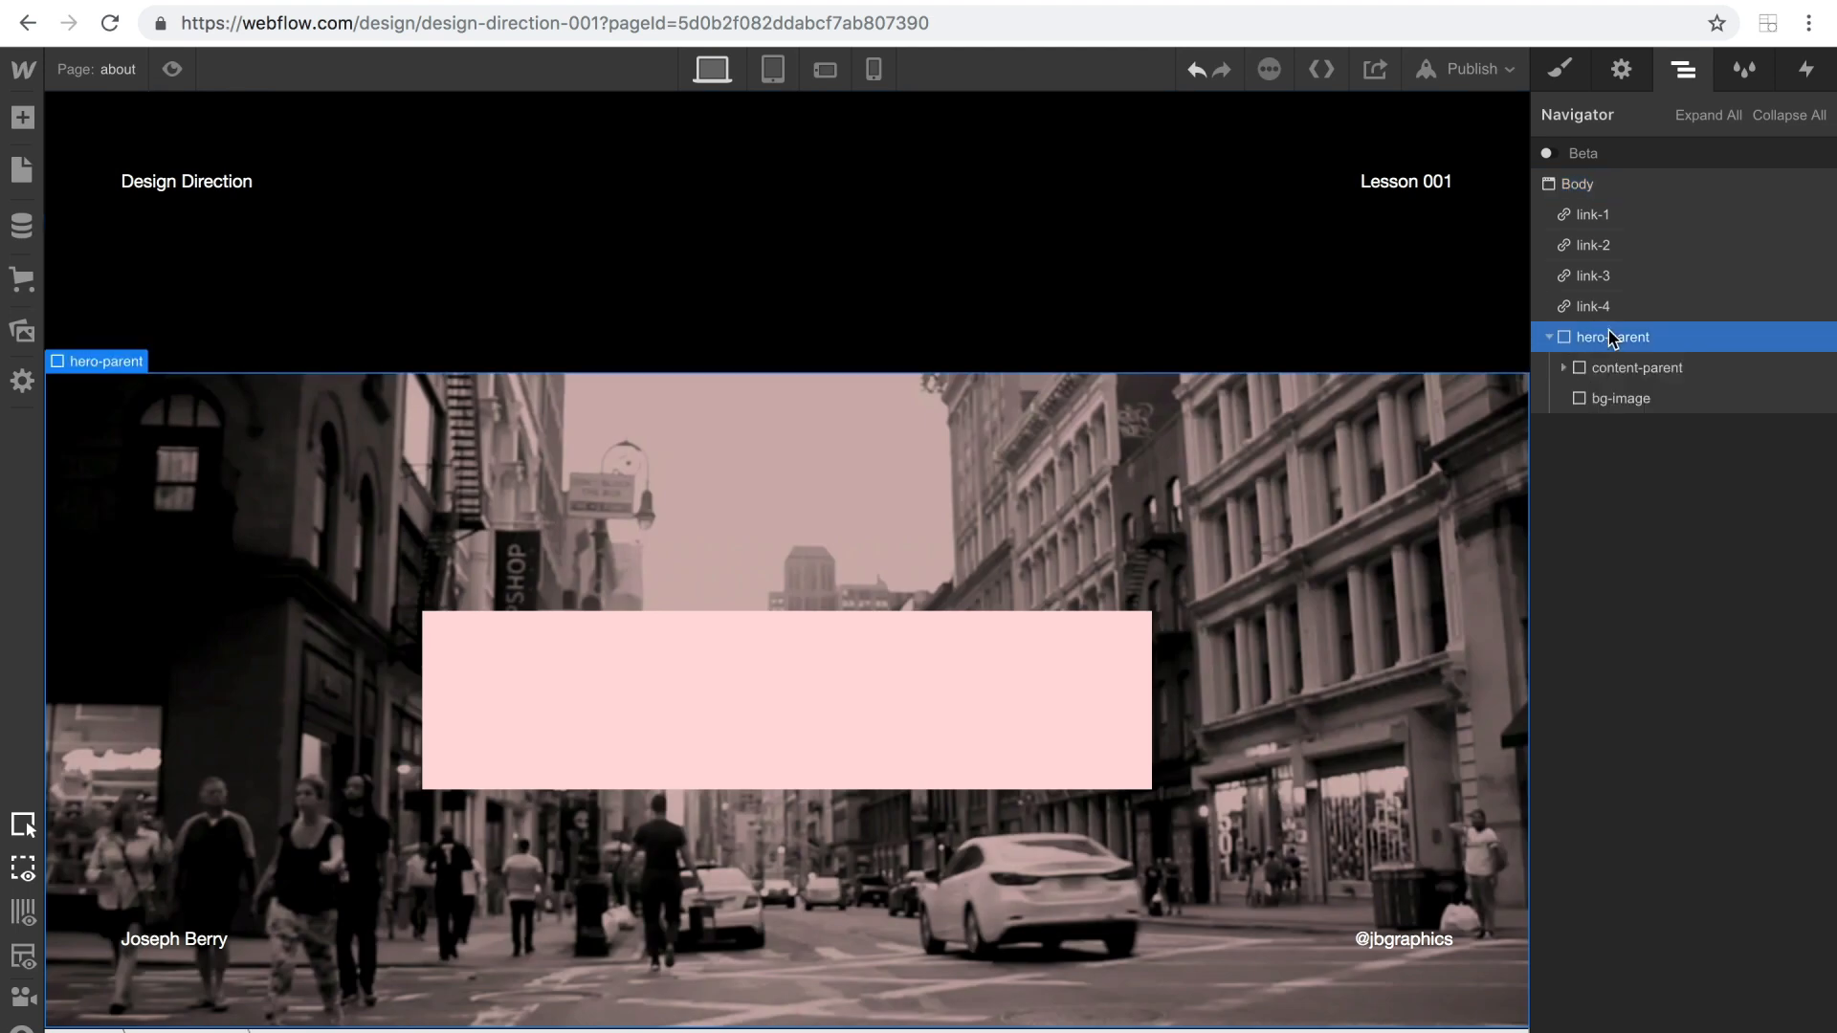
left_click(1559, 71)
left_click(1653, 186)
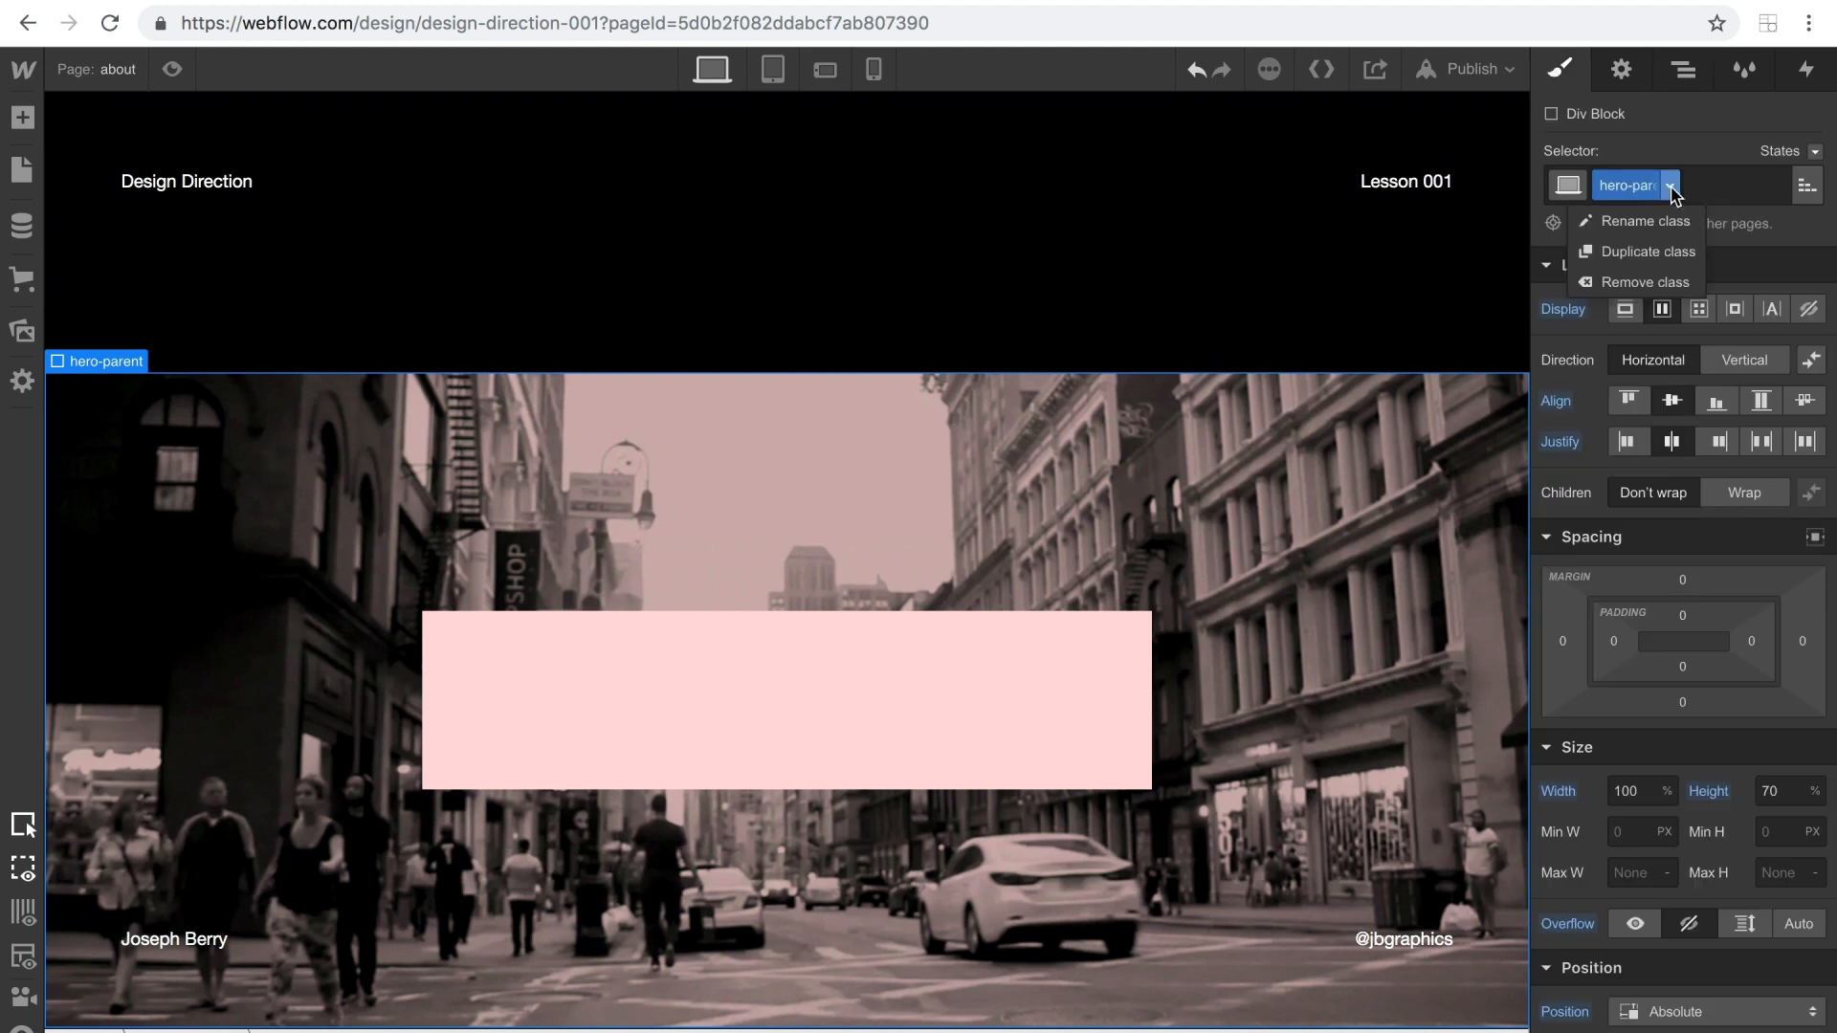
left_click(1627, 242)
type("C")
key("BackSpace")
key("BackSpace")
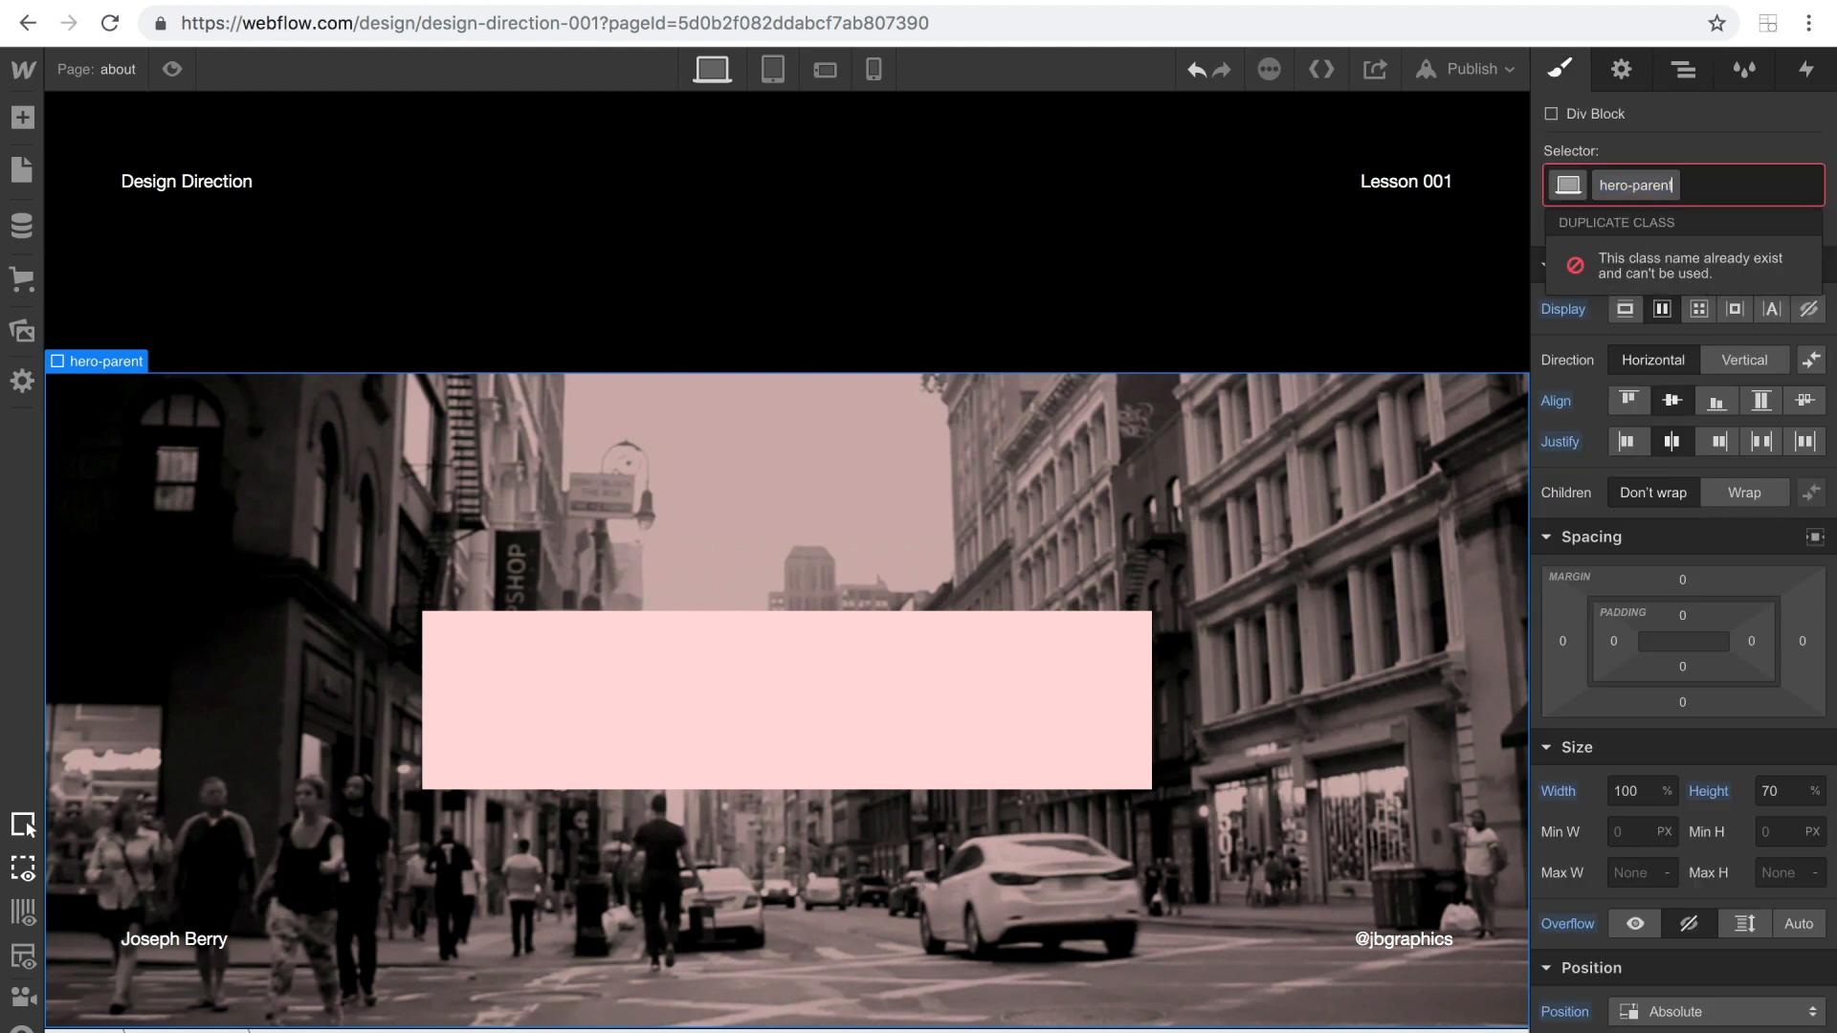
type("-1")
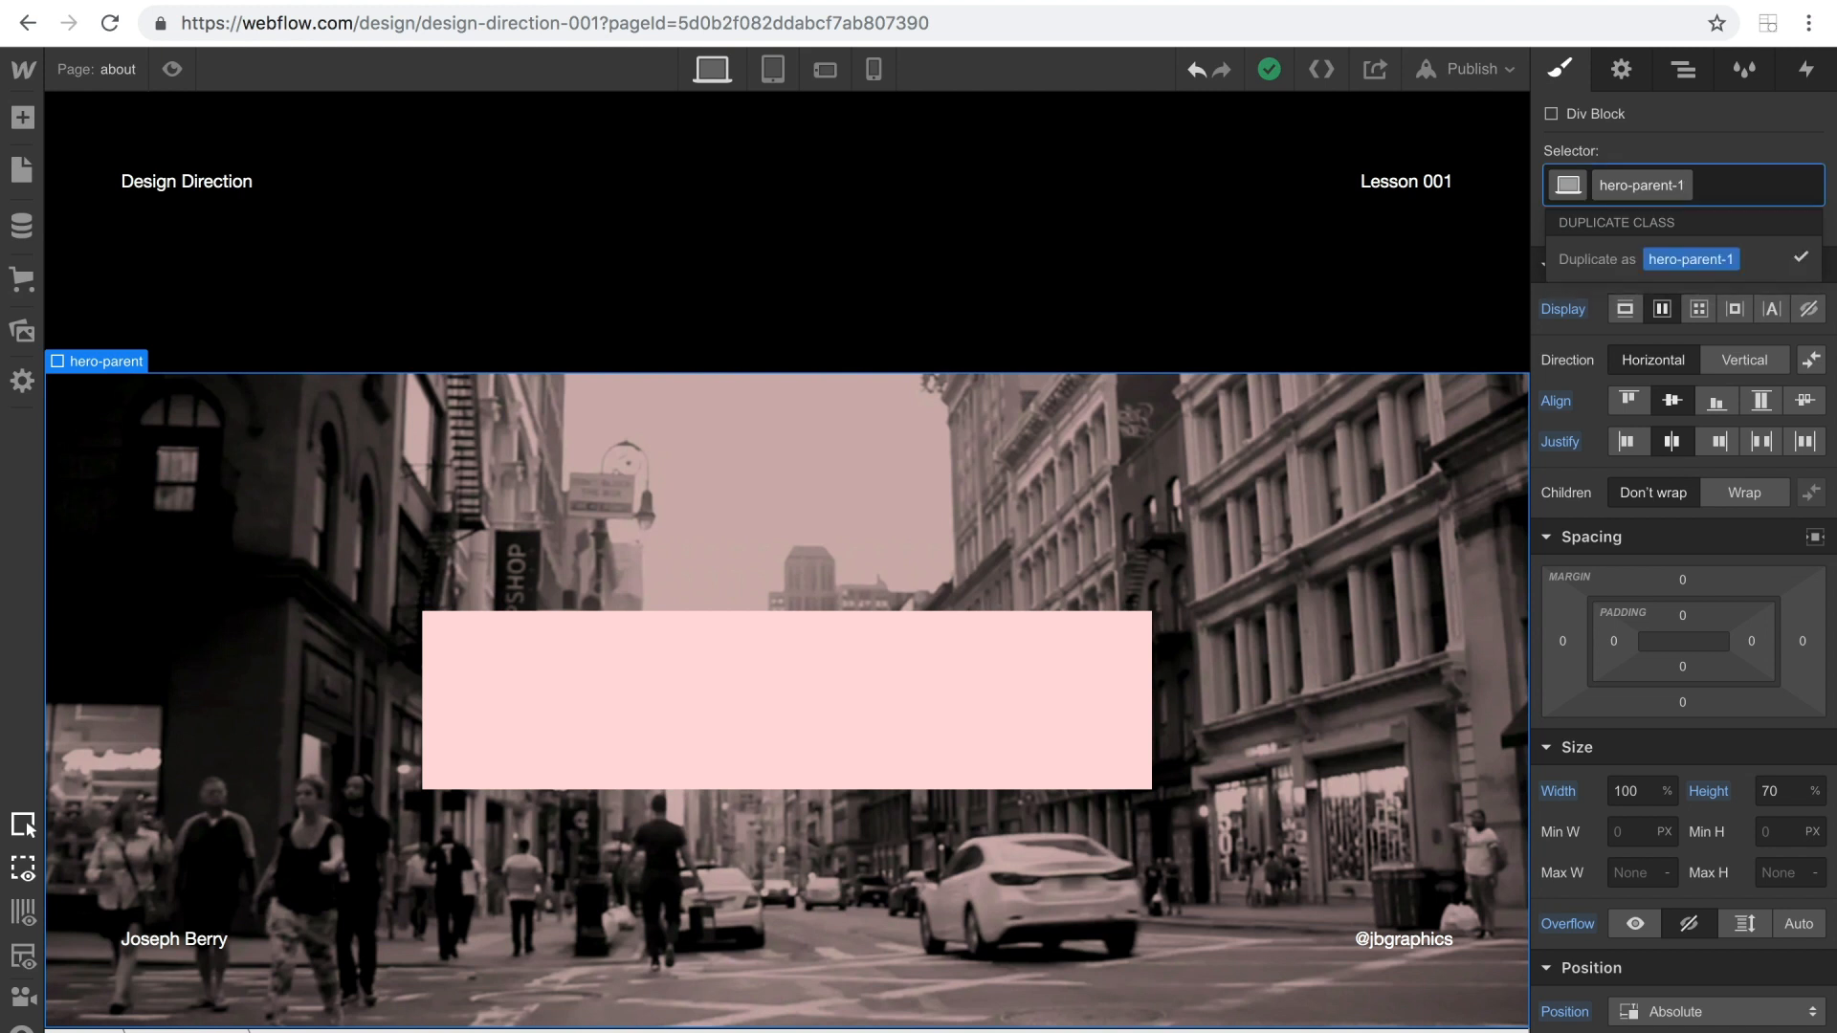
key("Return")
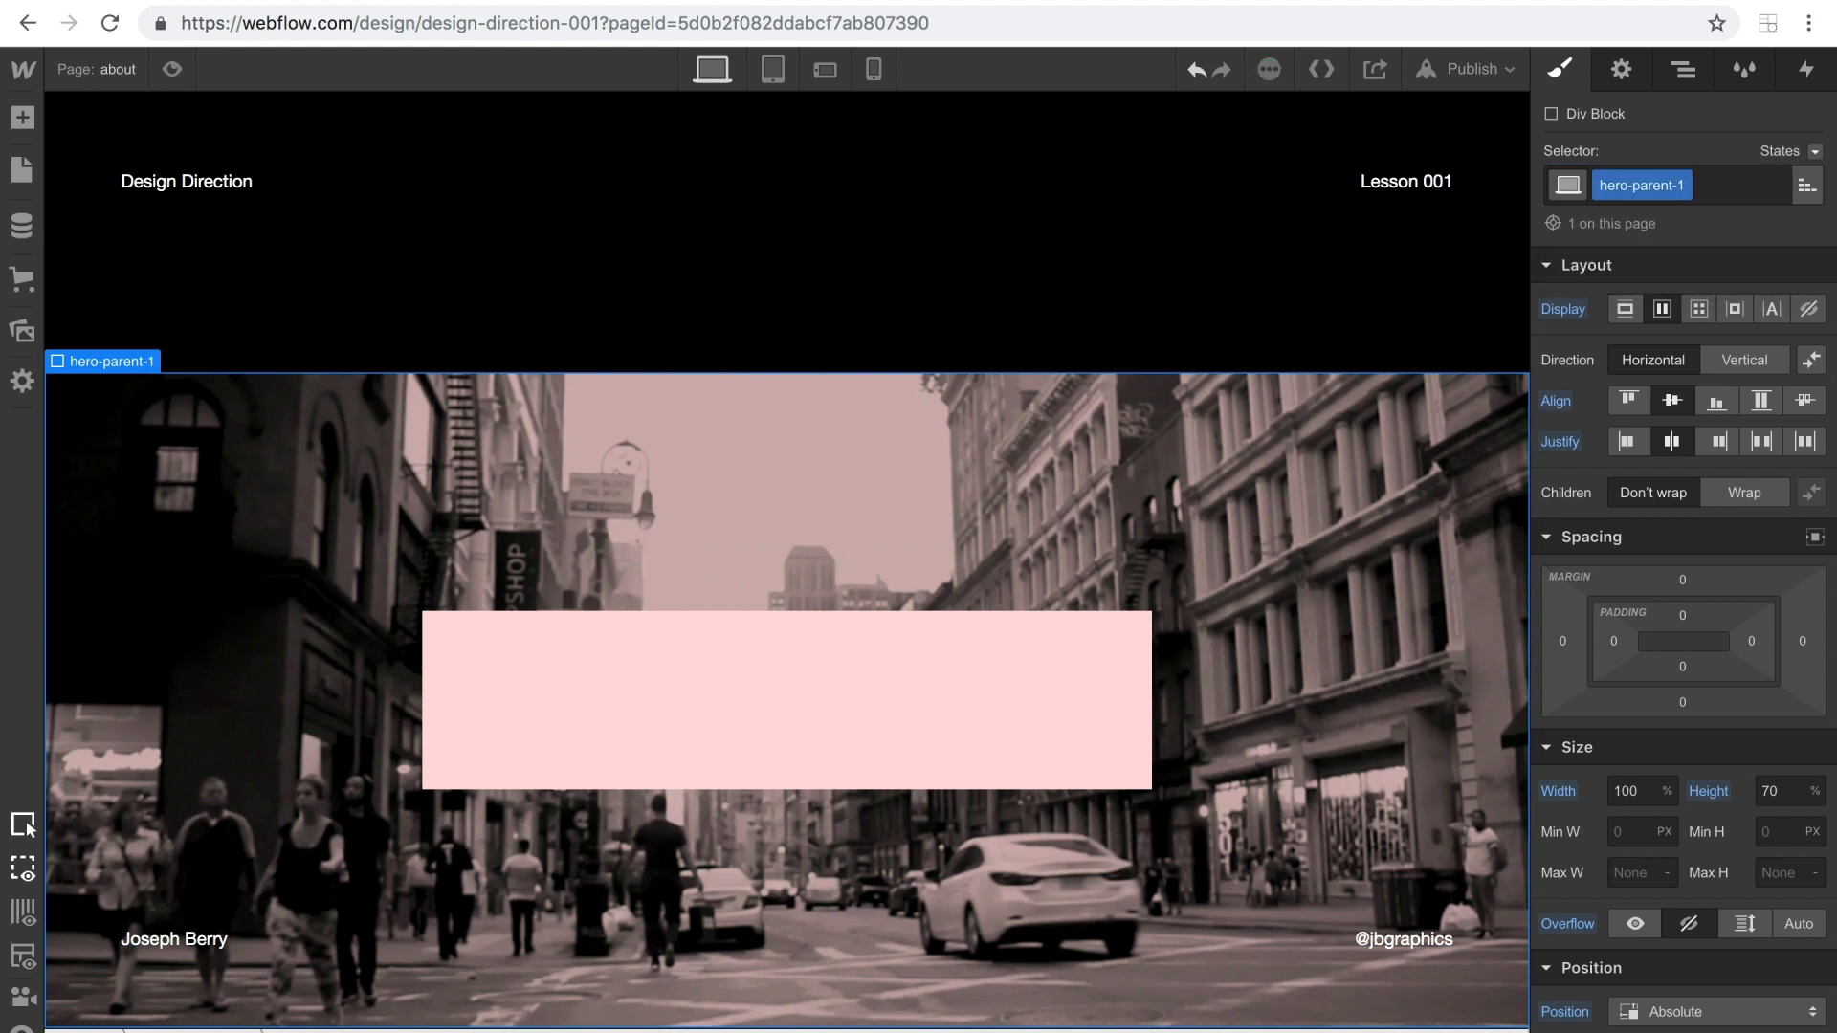
Set the height of hero-parent-1 to 100%.
left_click(1787, 799)
type("80")
key("shift+Up")
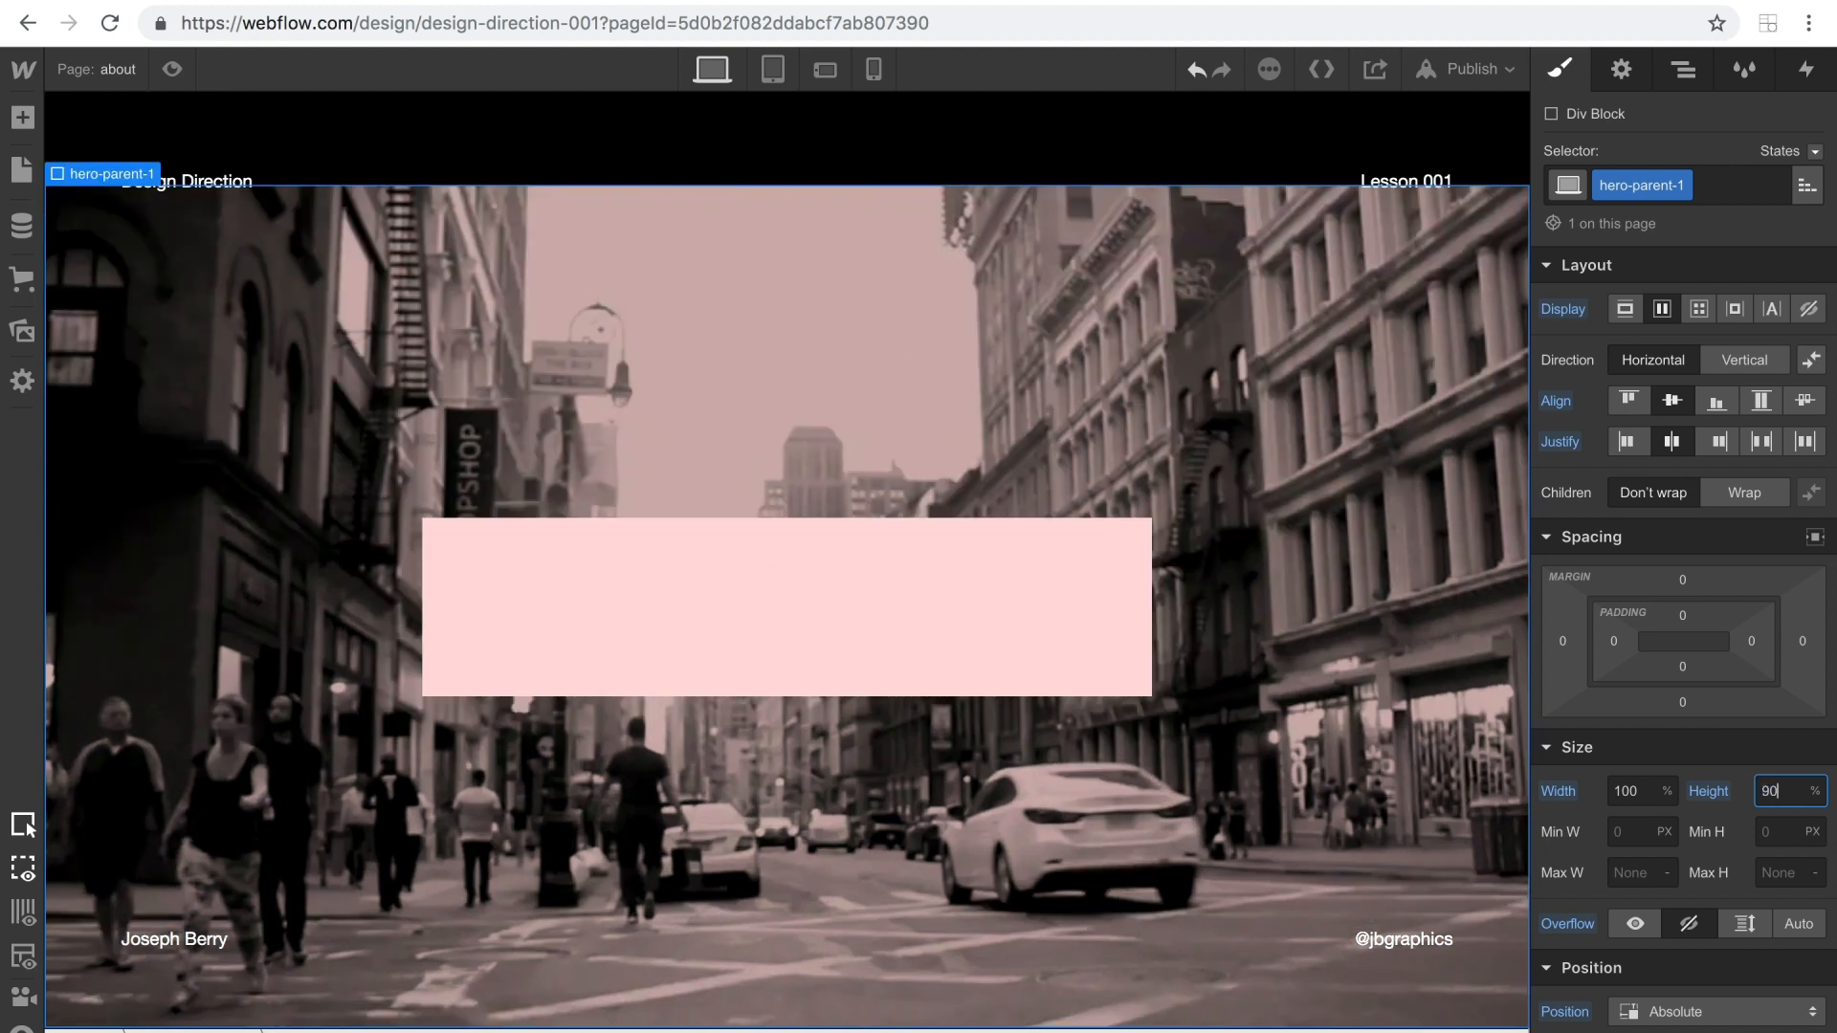
key("shift+Up")
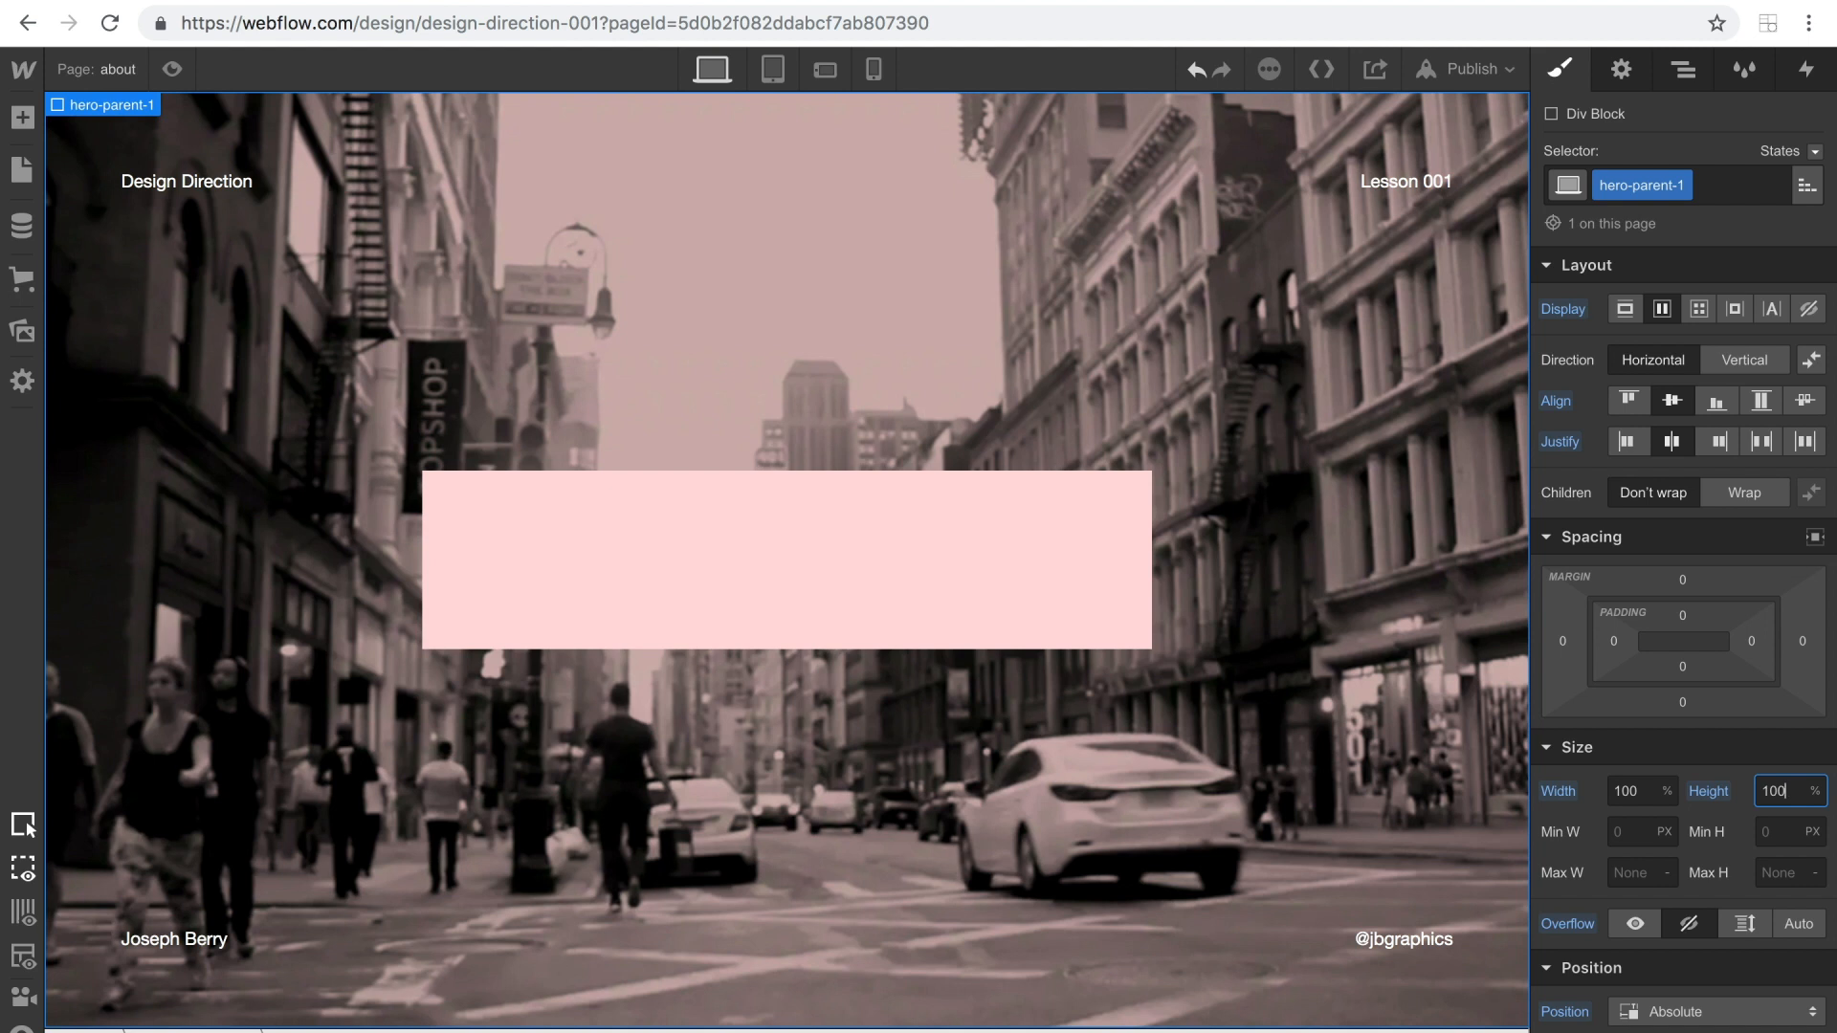
Hide the overlay-text block and change the hero-1 heading text to WELCOME.
left_click(846, 563)
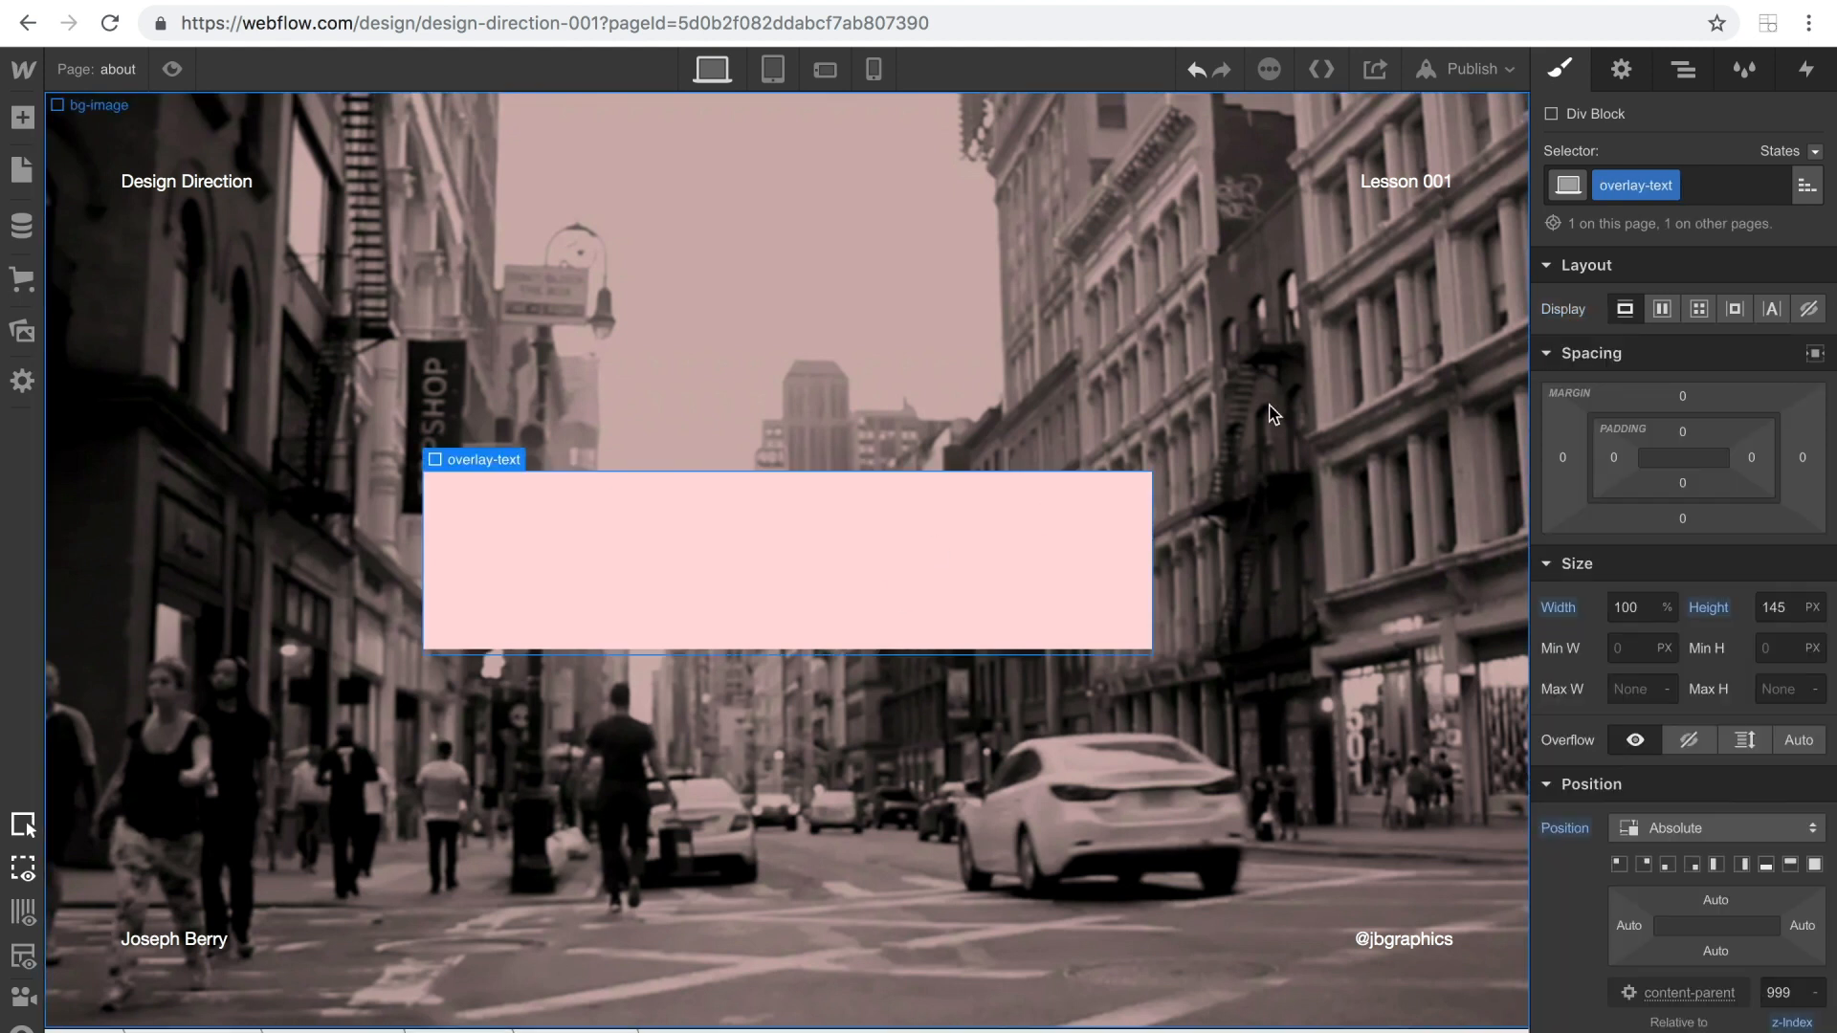
left_click(1808, 308)
double_click(812, 557)
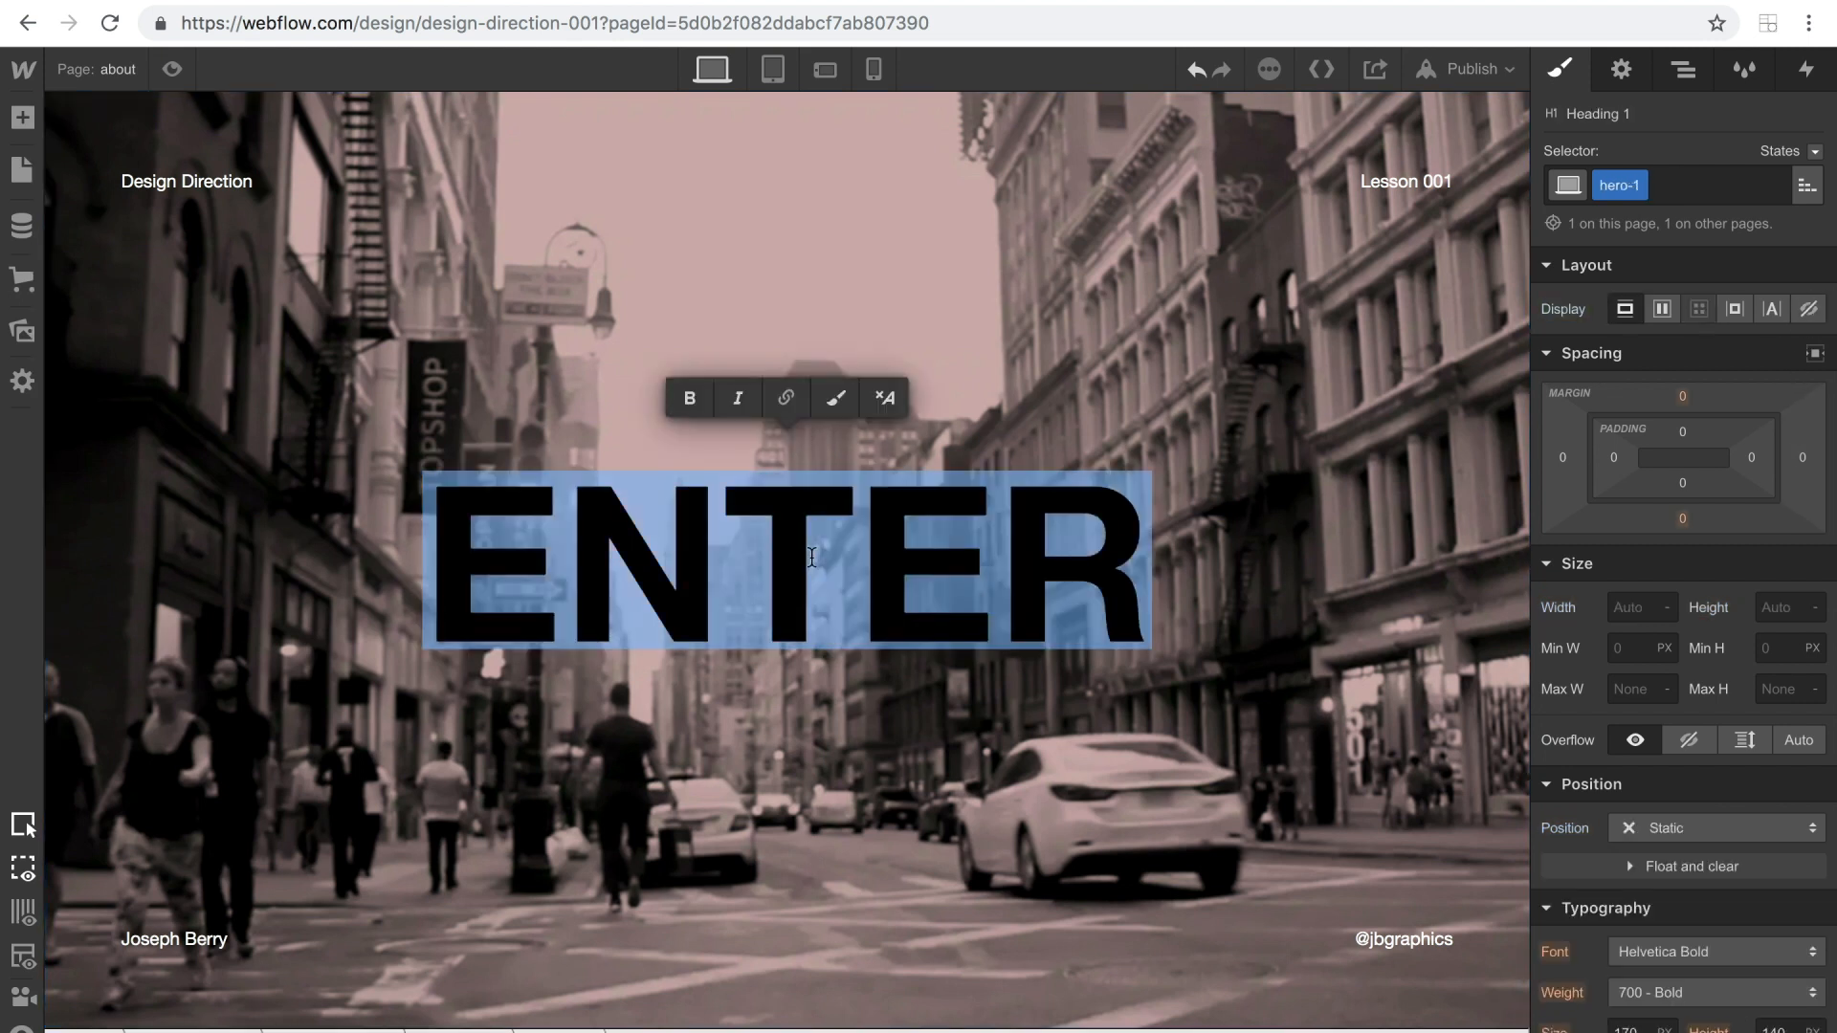
type("WELCOME")
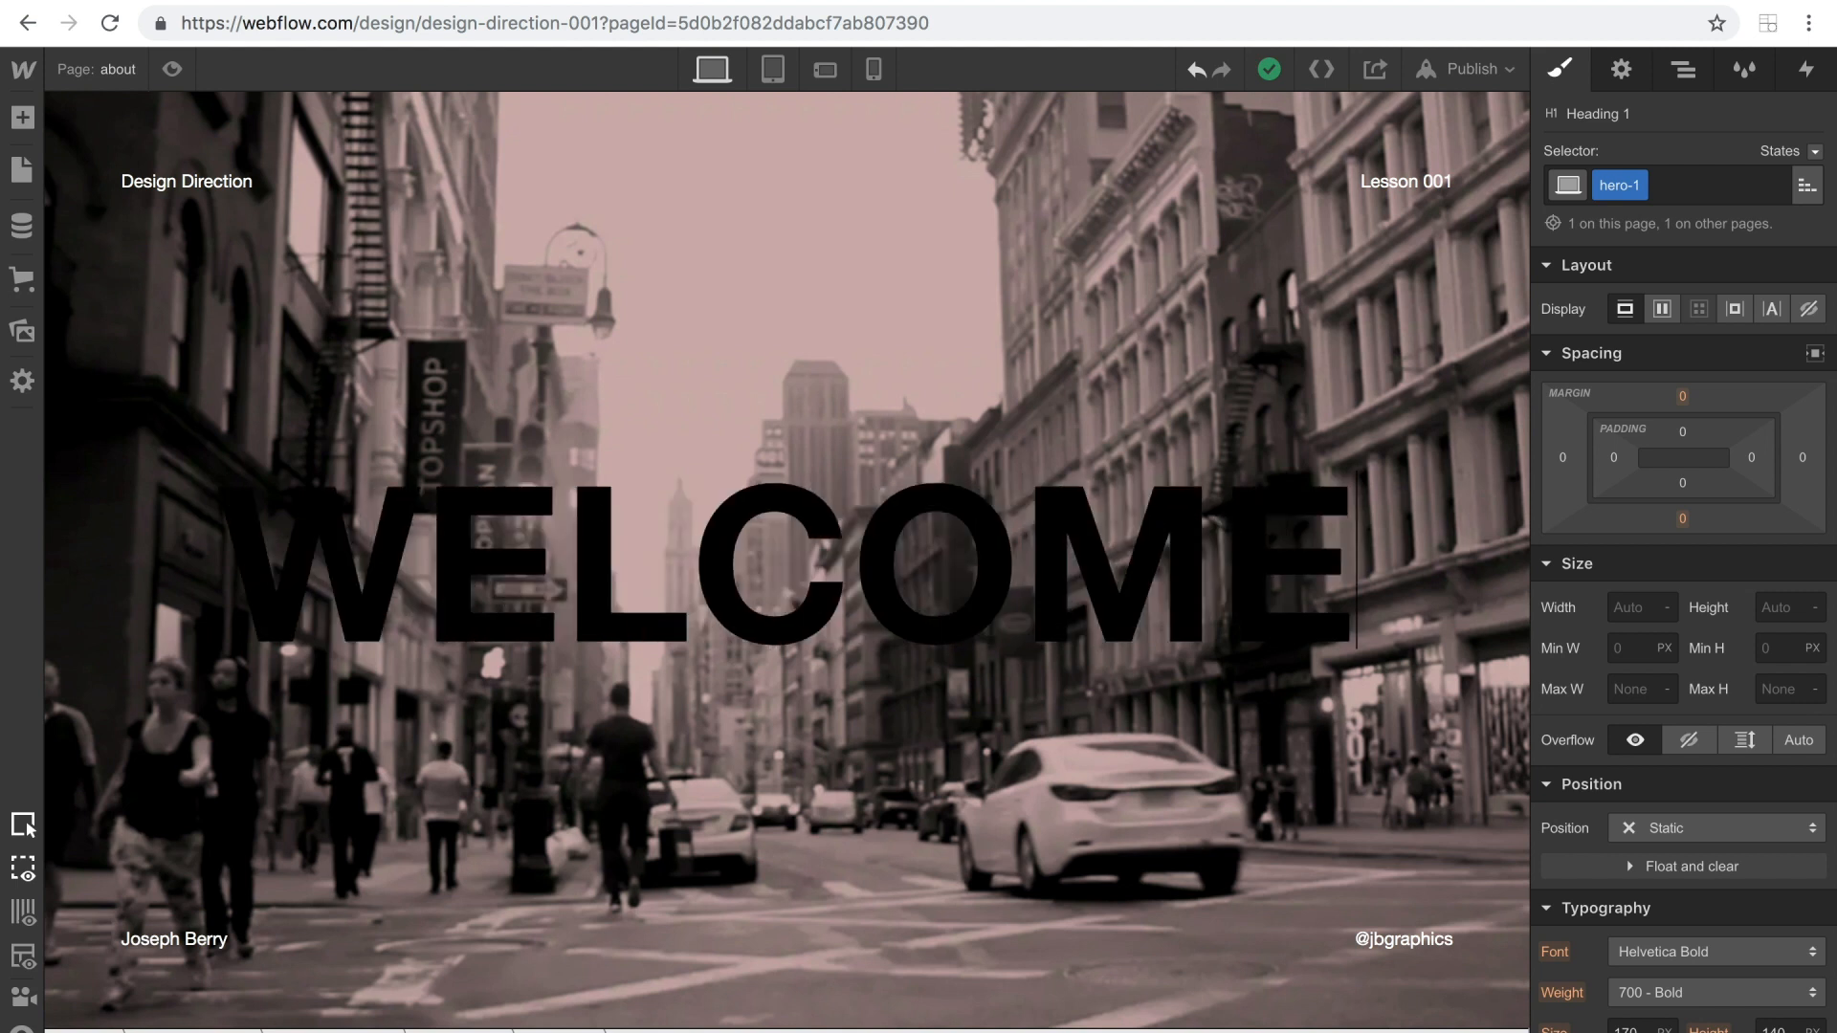
Reset the display setting of overlay-text inside main-link so the block covers the heading again.
left_click(1683, 69)
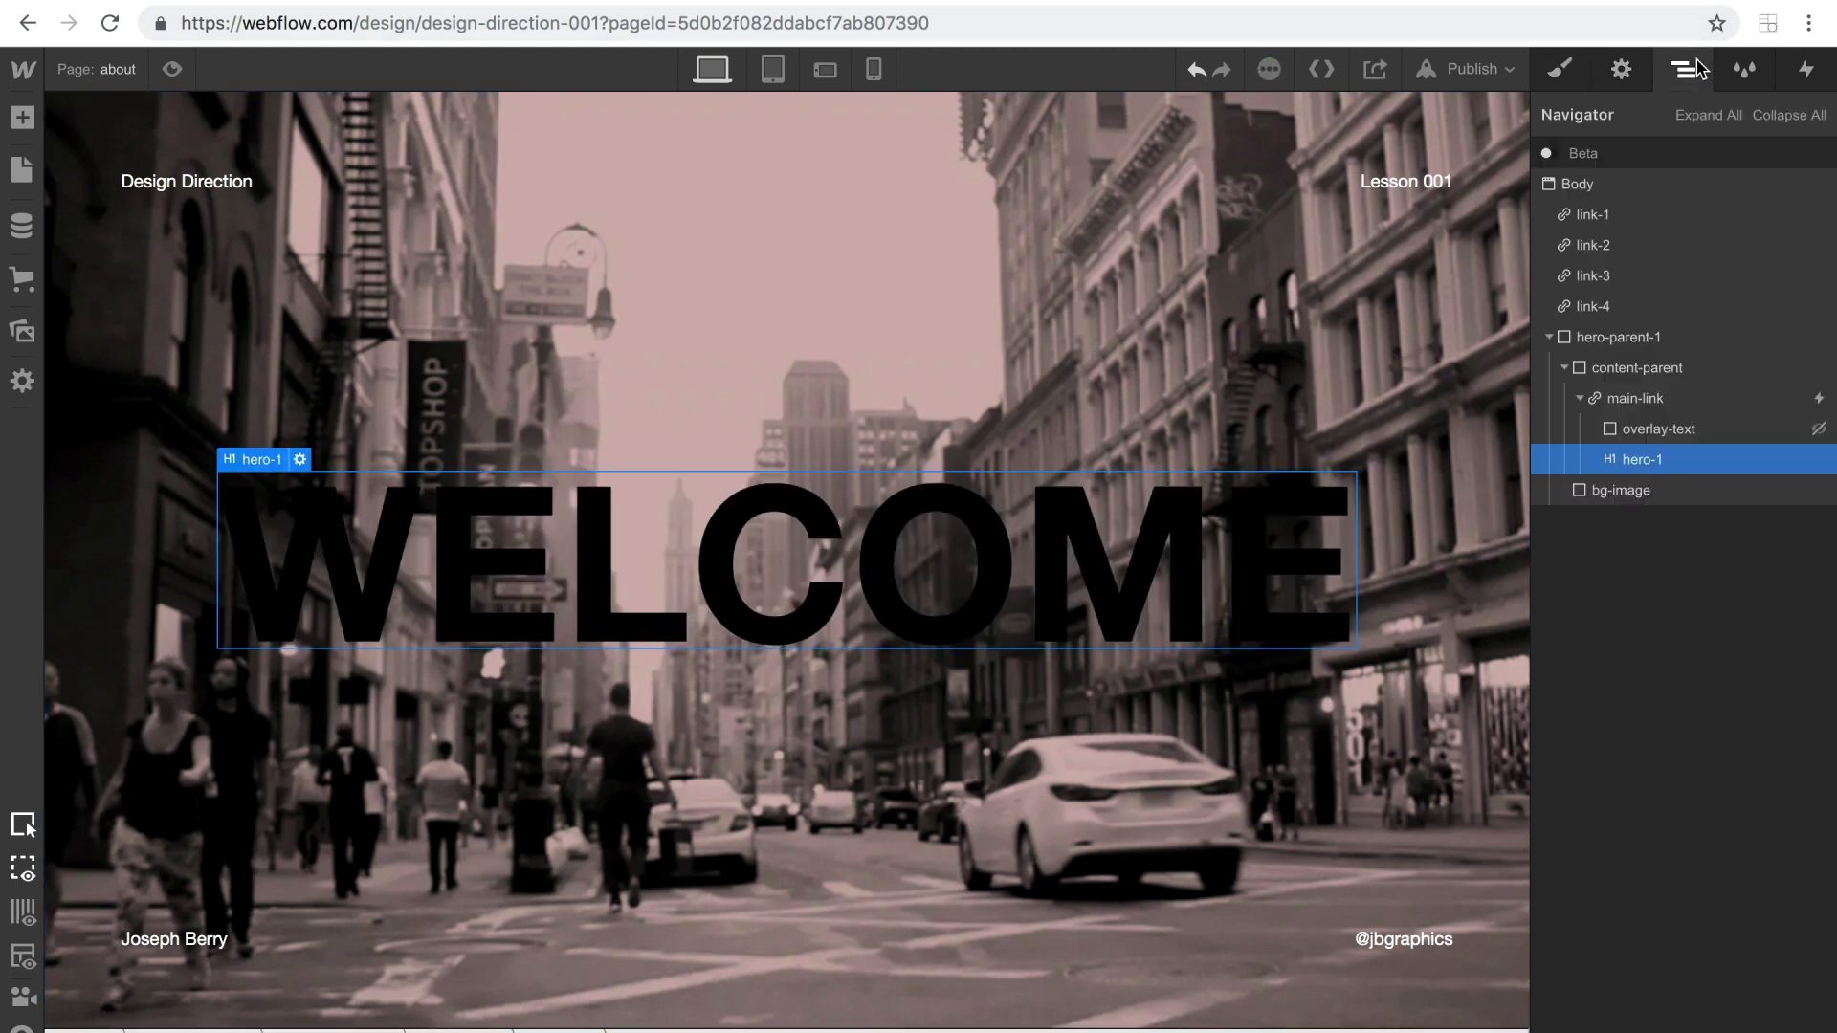
left_click(1646, 429)
key("s")
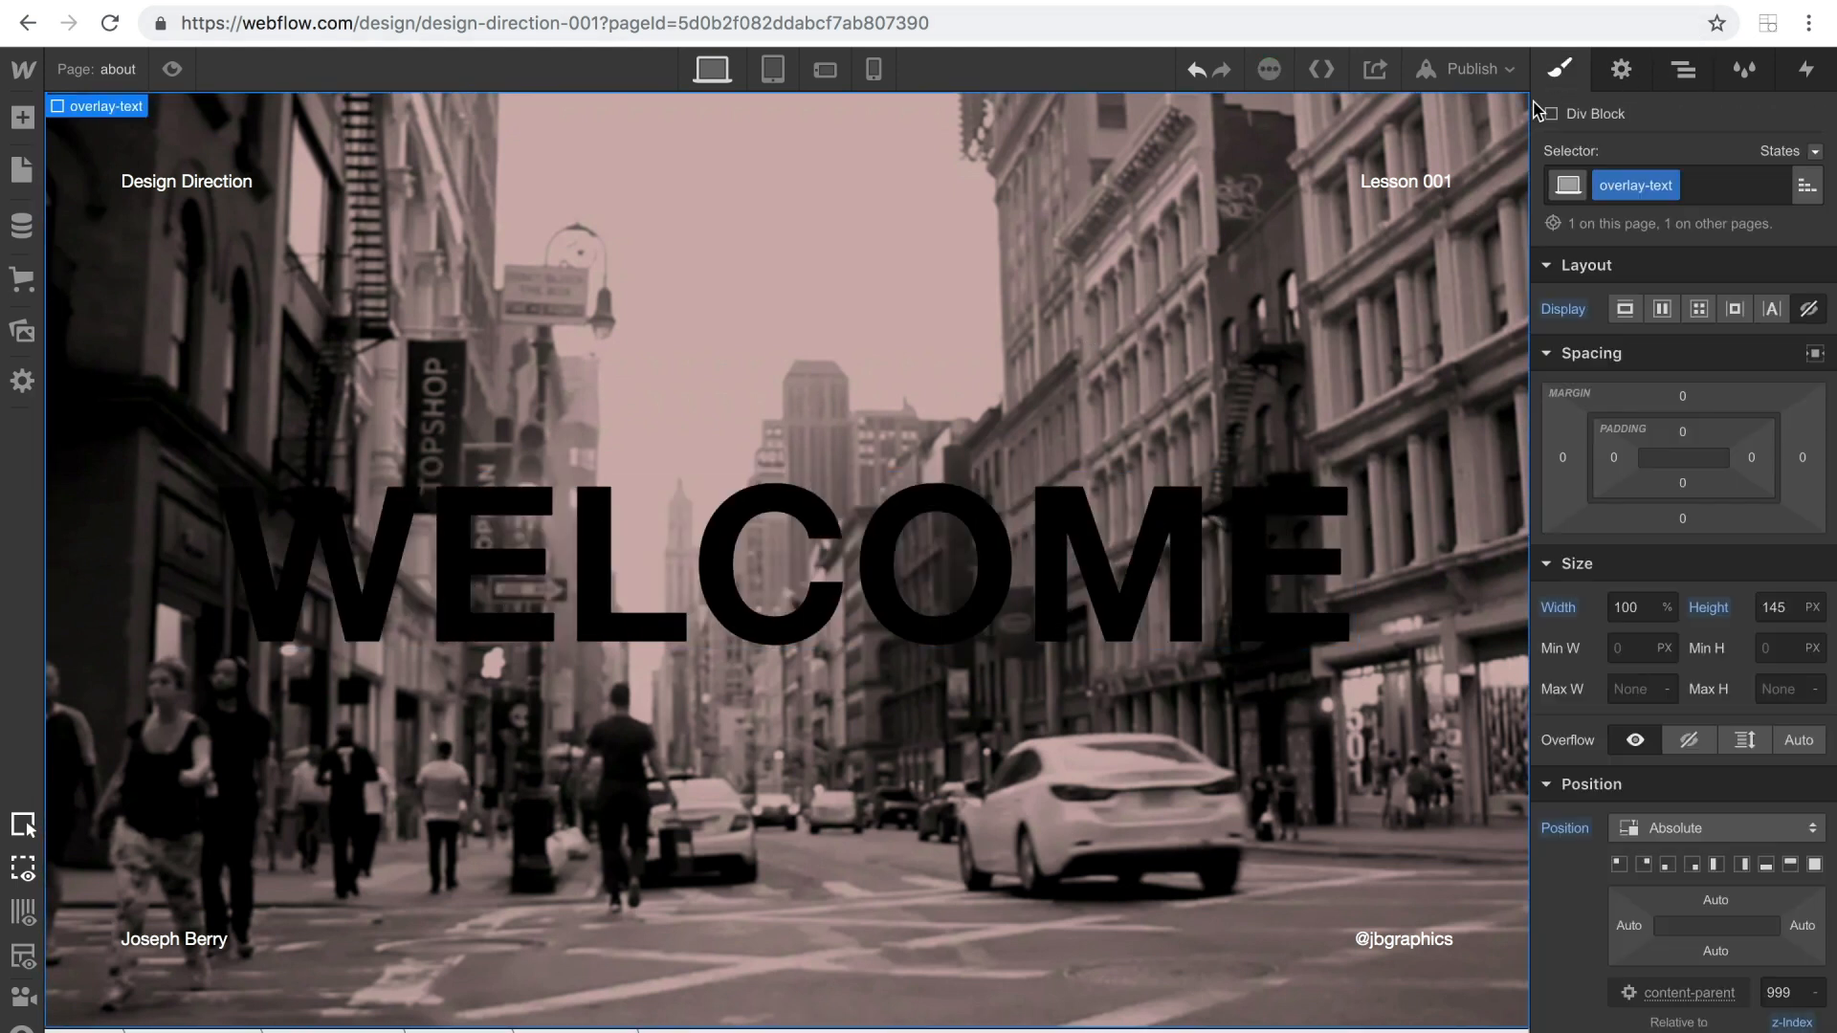
left_click(1544, 309)
left_click(1571, 353)
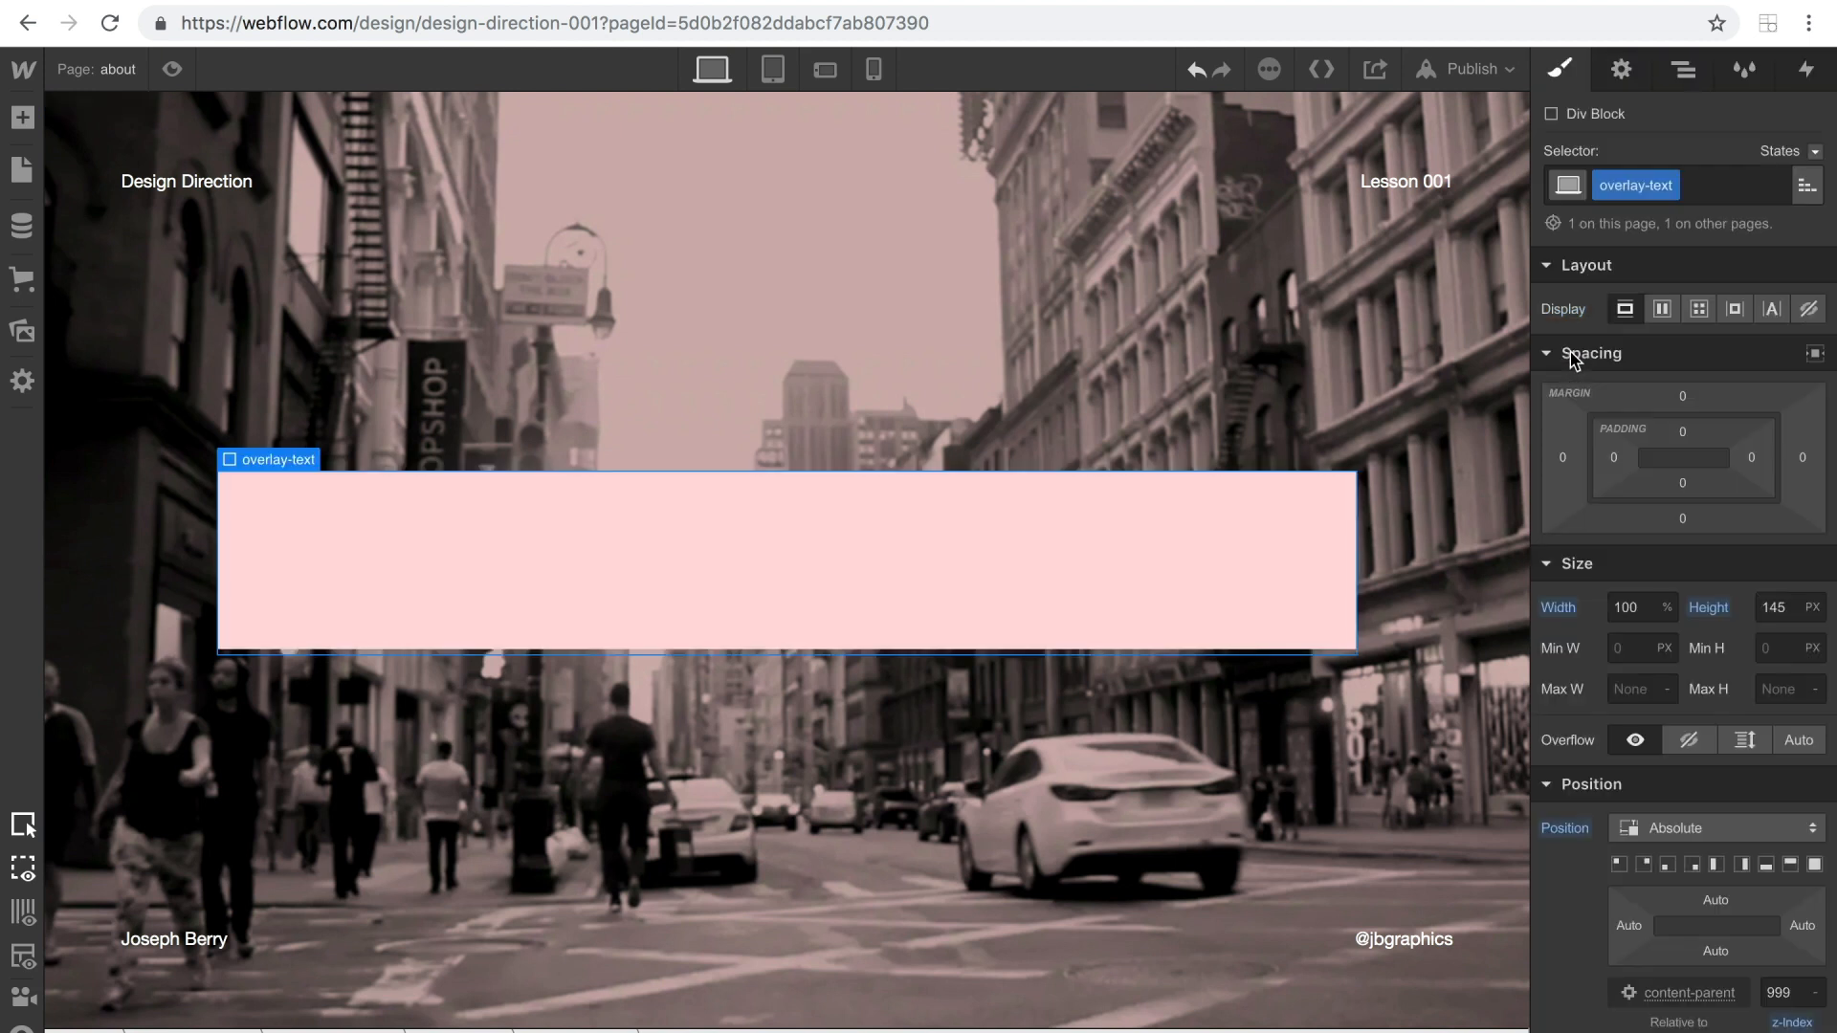
Copy the HTML Embed from the Home page into the about page's Body and preview the about page.
left_click(118, 70)
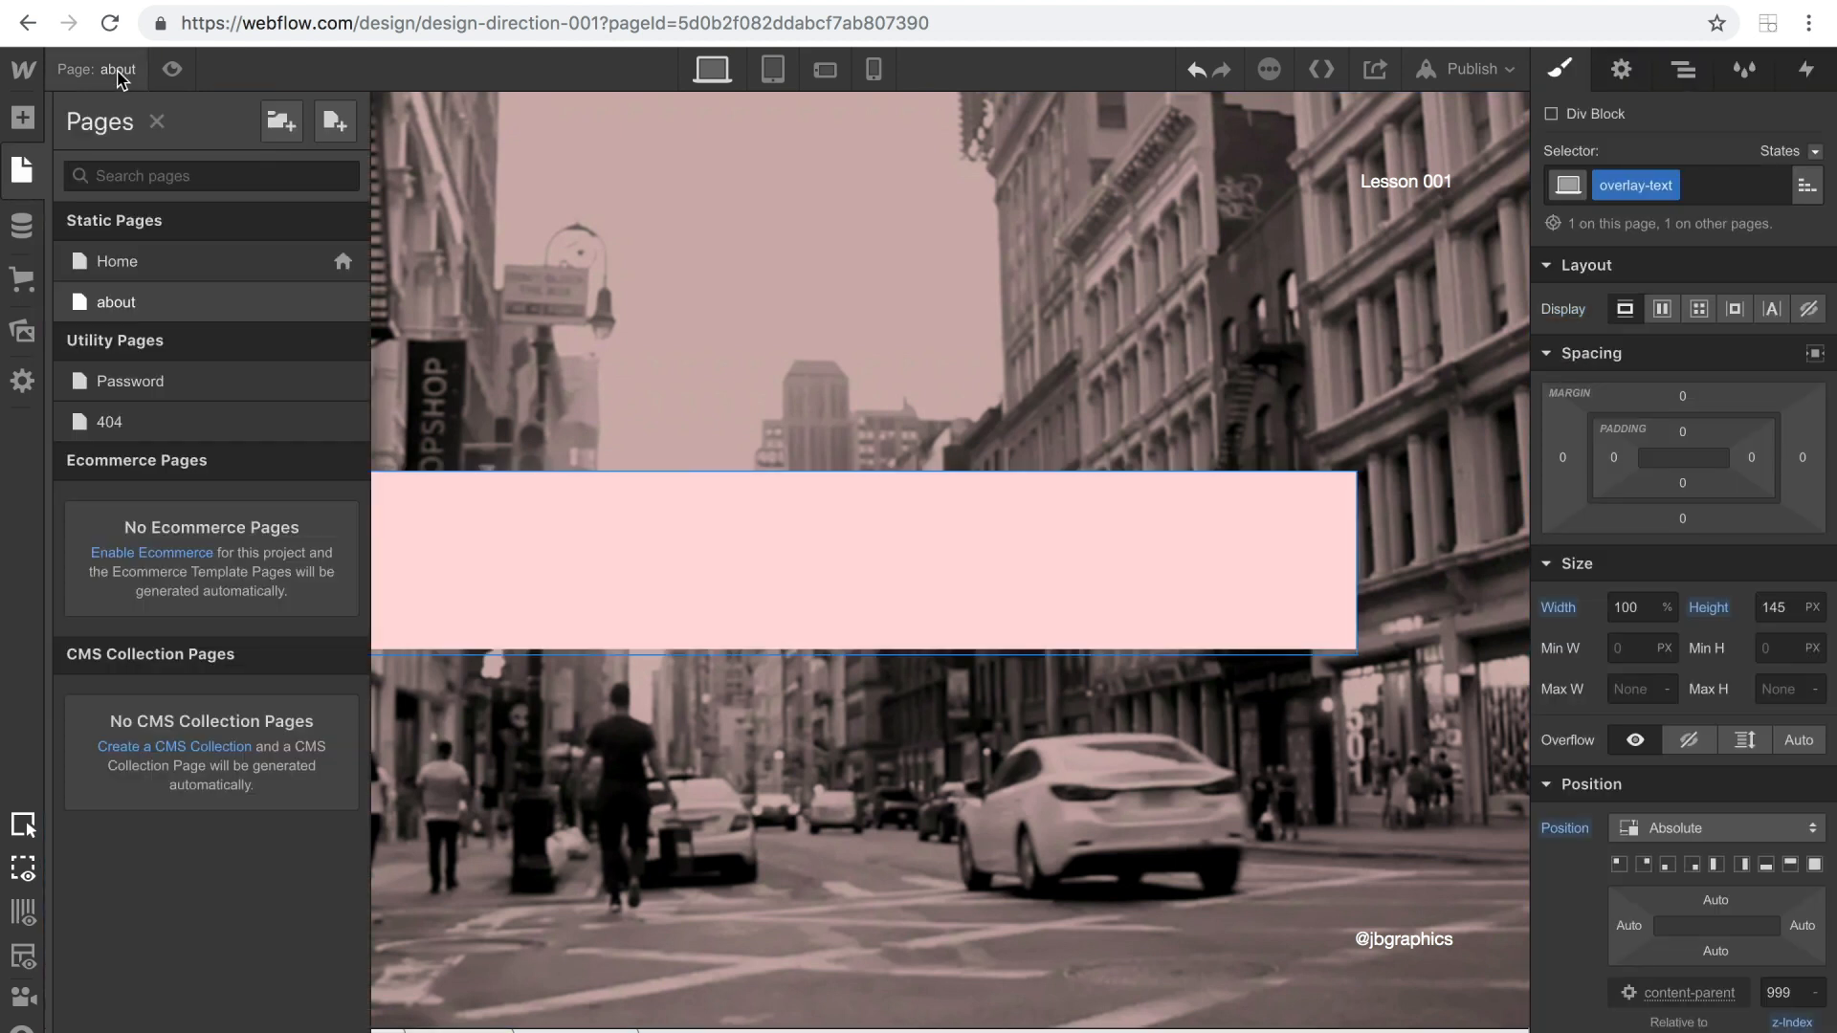
left_click(135, 275)
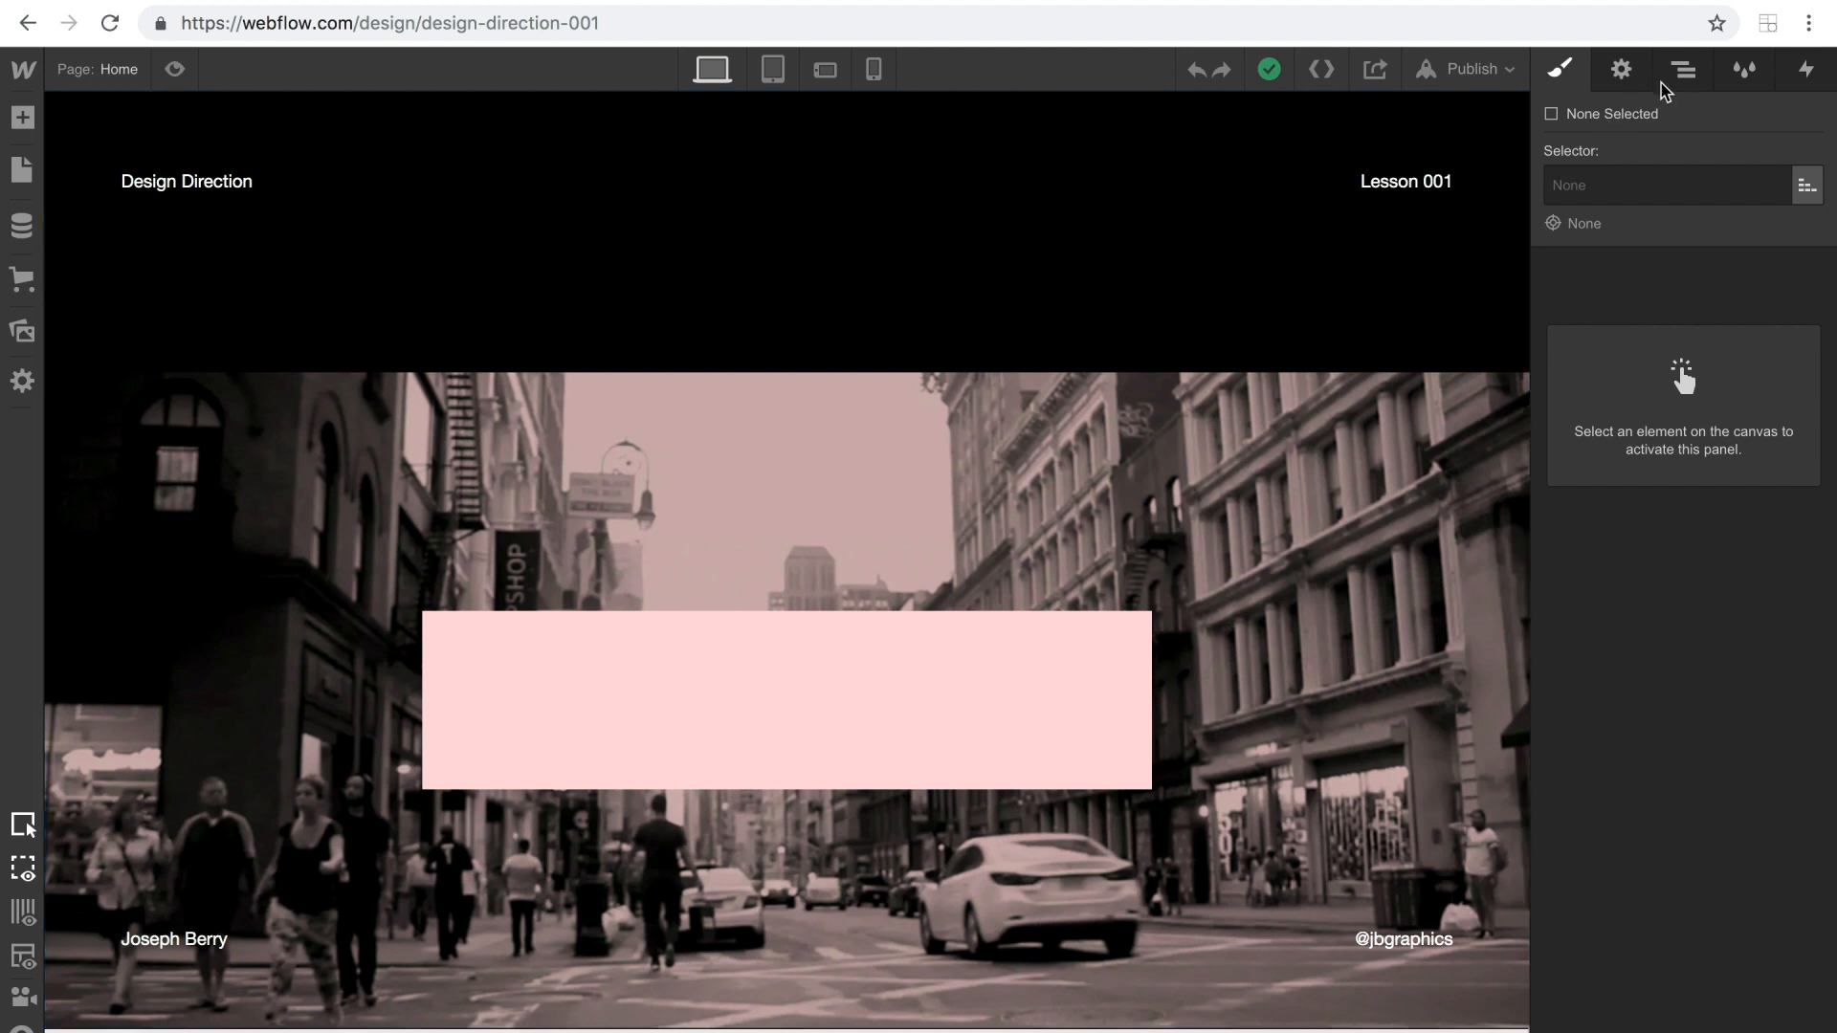
left_click(1669, 82)
left_click(1608, 217)
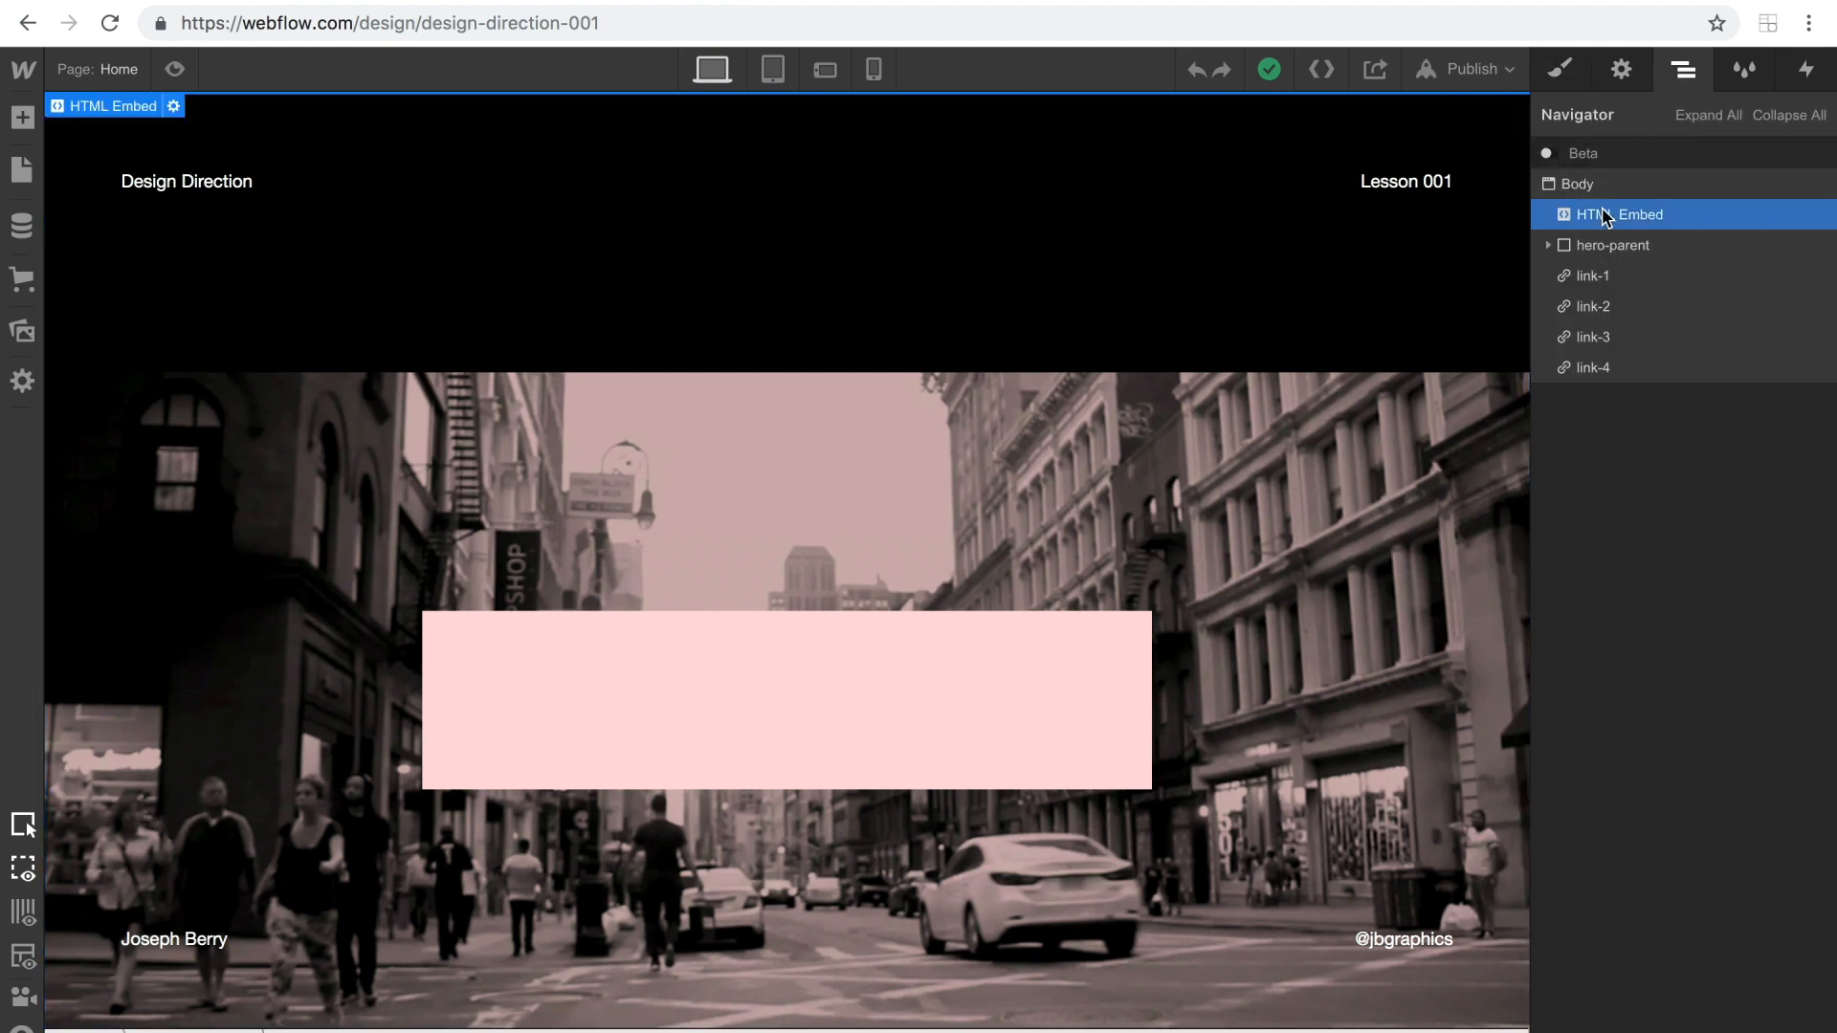
left_click(110, 69)
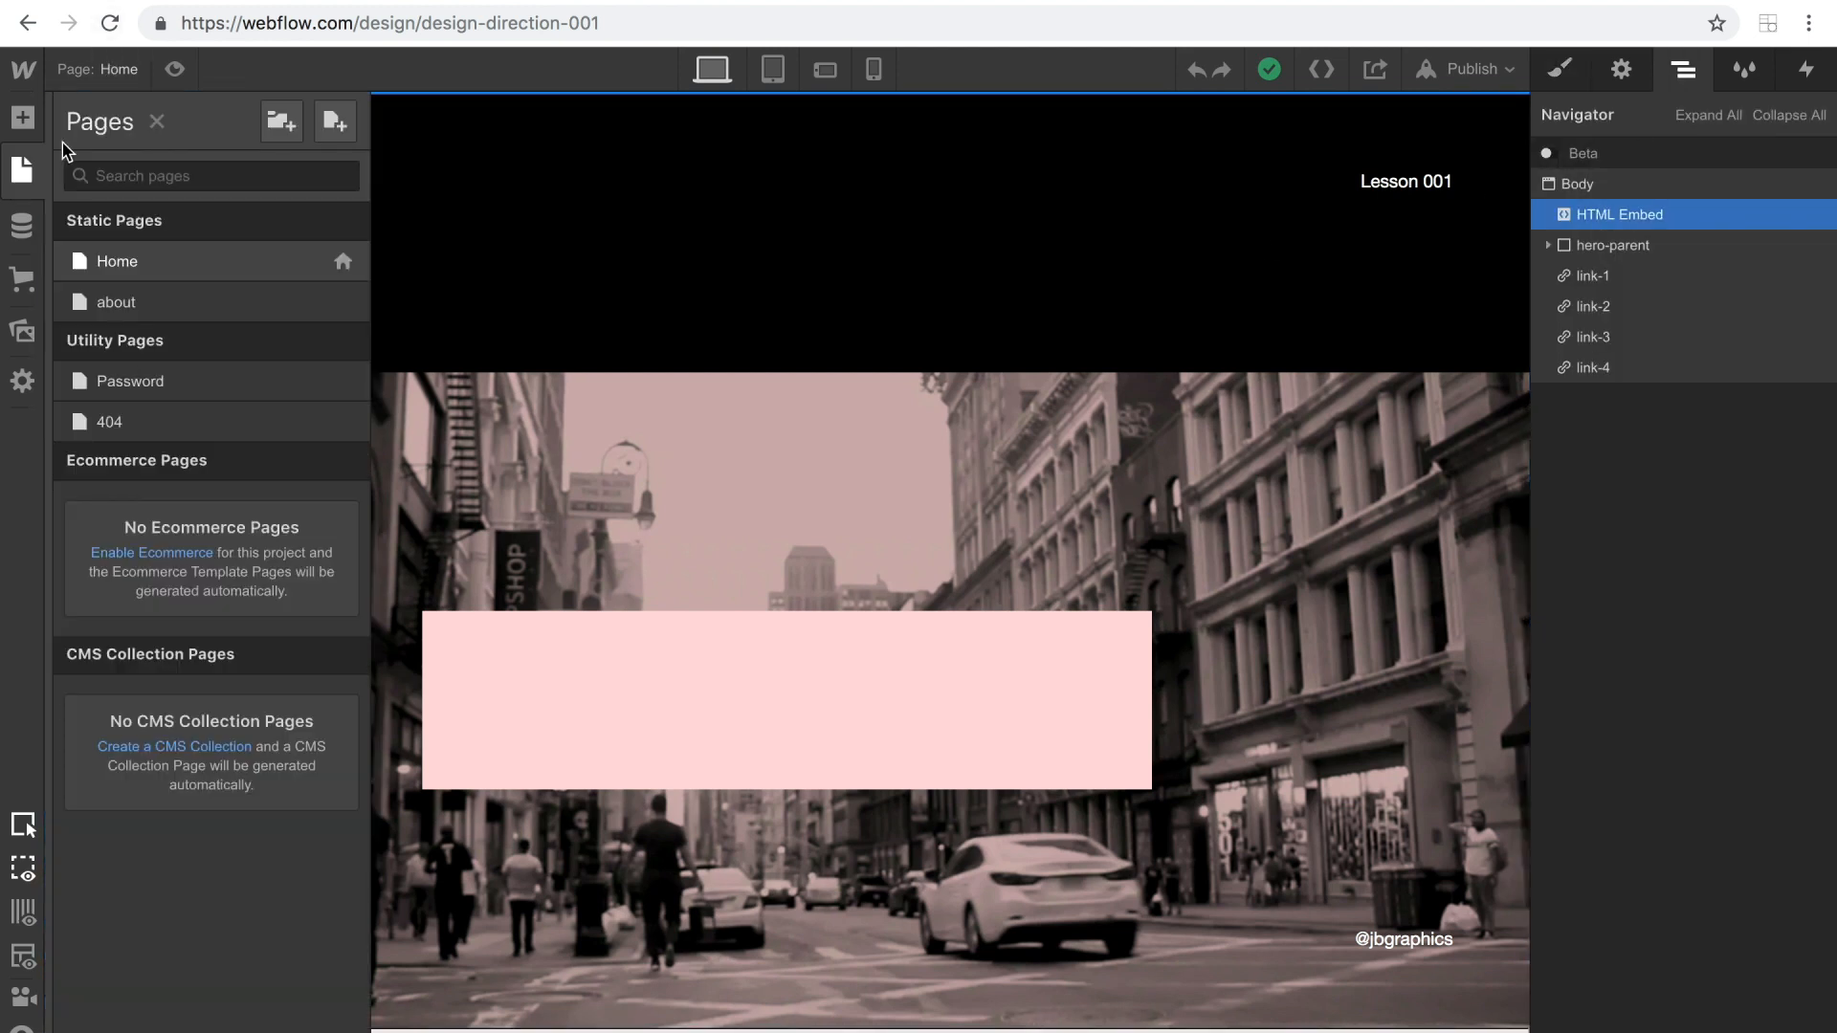
left_click(137, 306)
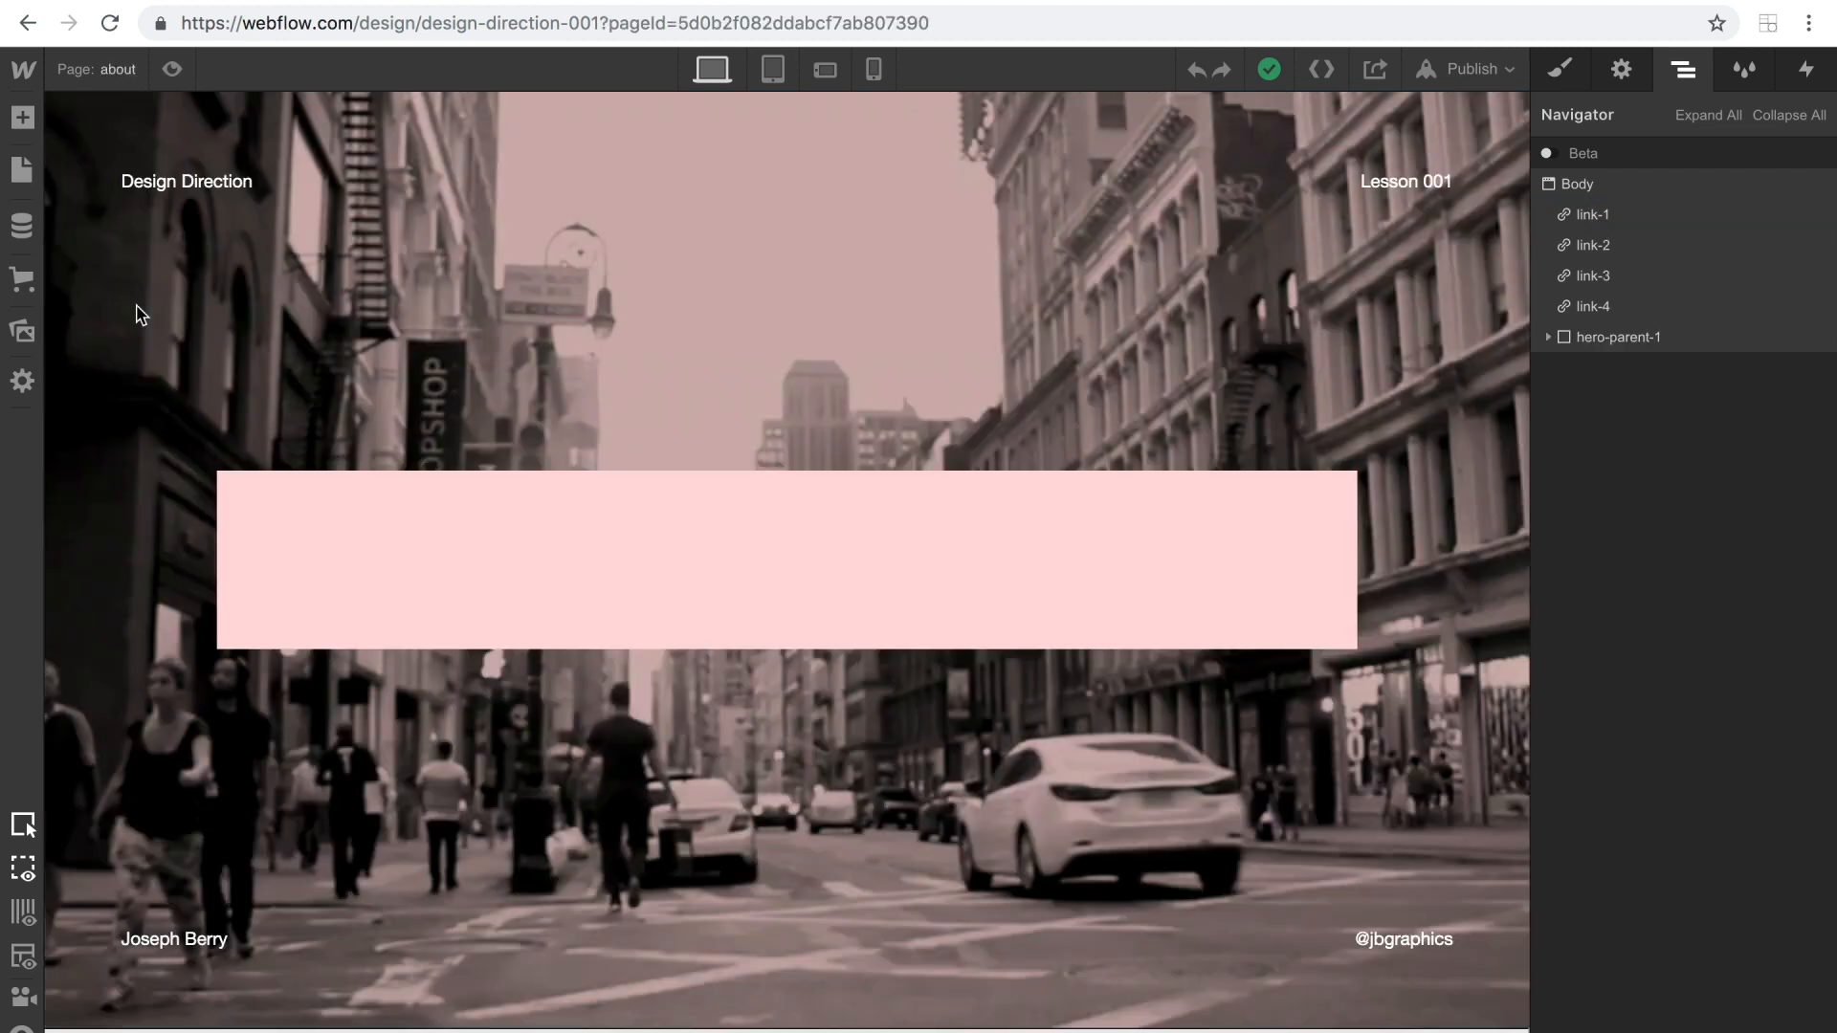
left_click(1595, 183)
key("ctrl+v")
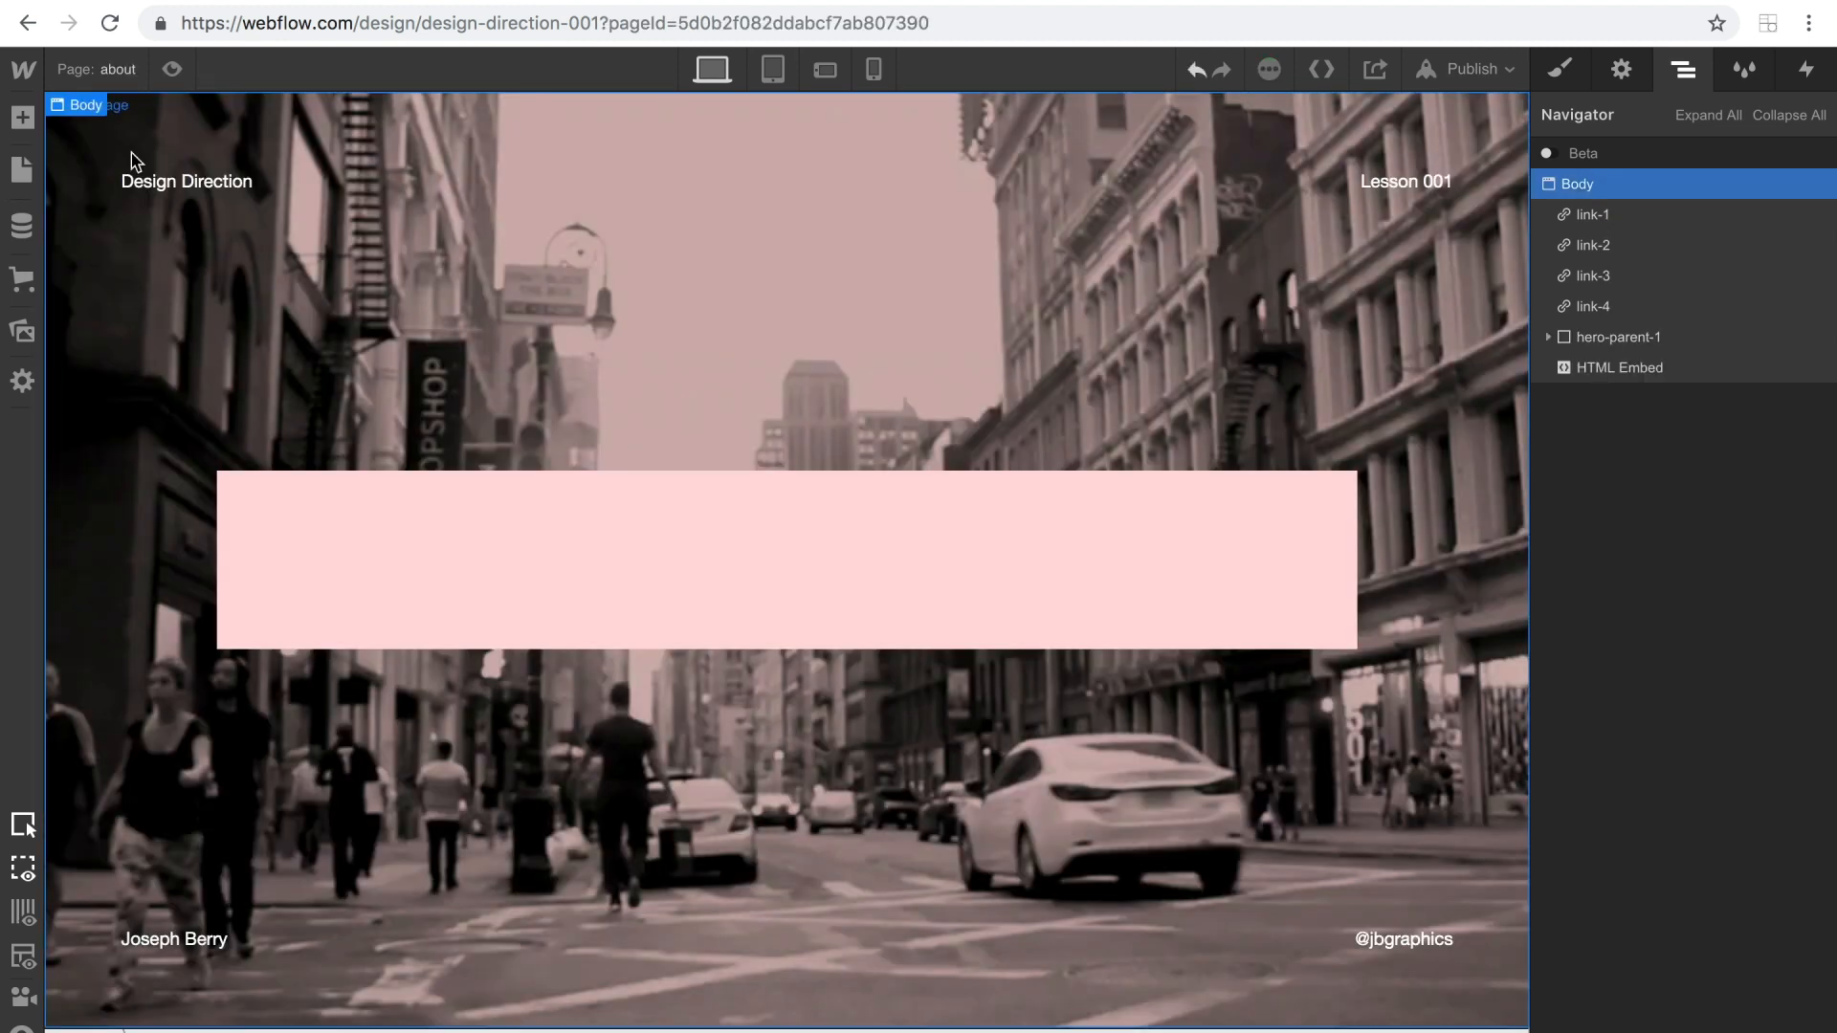
left_click(171, 69)
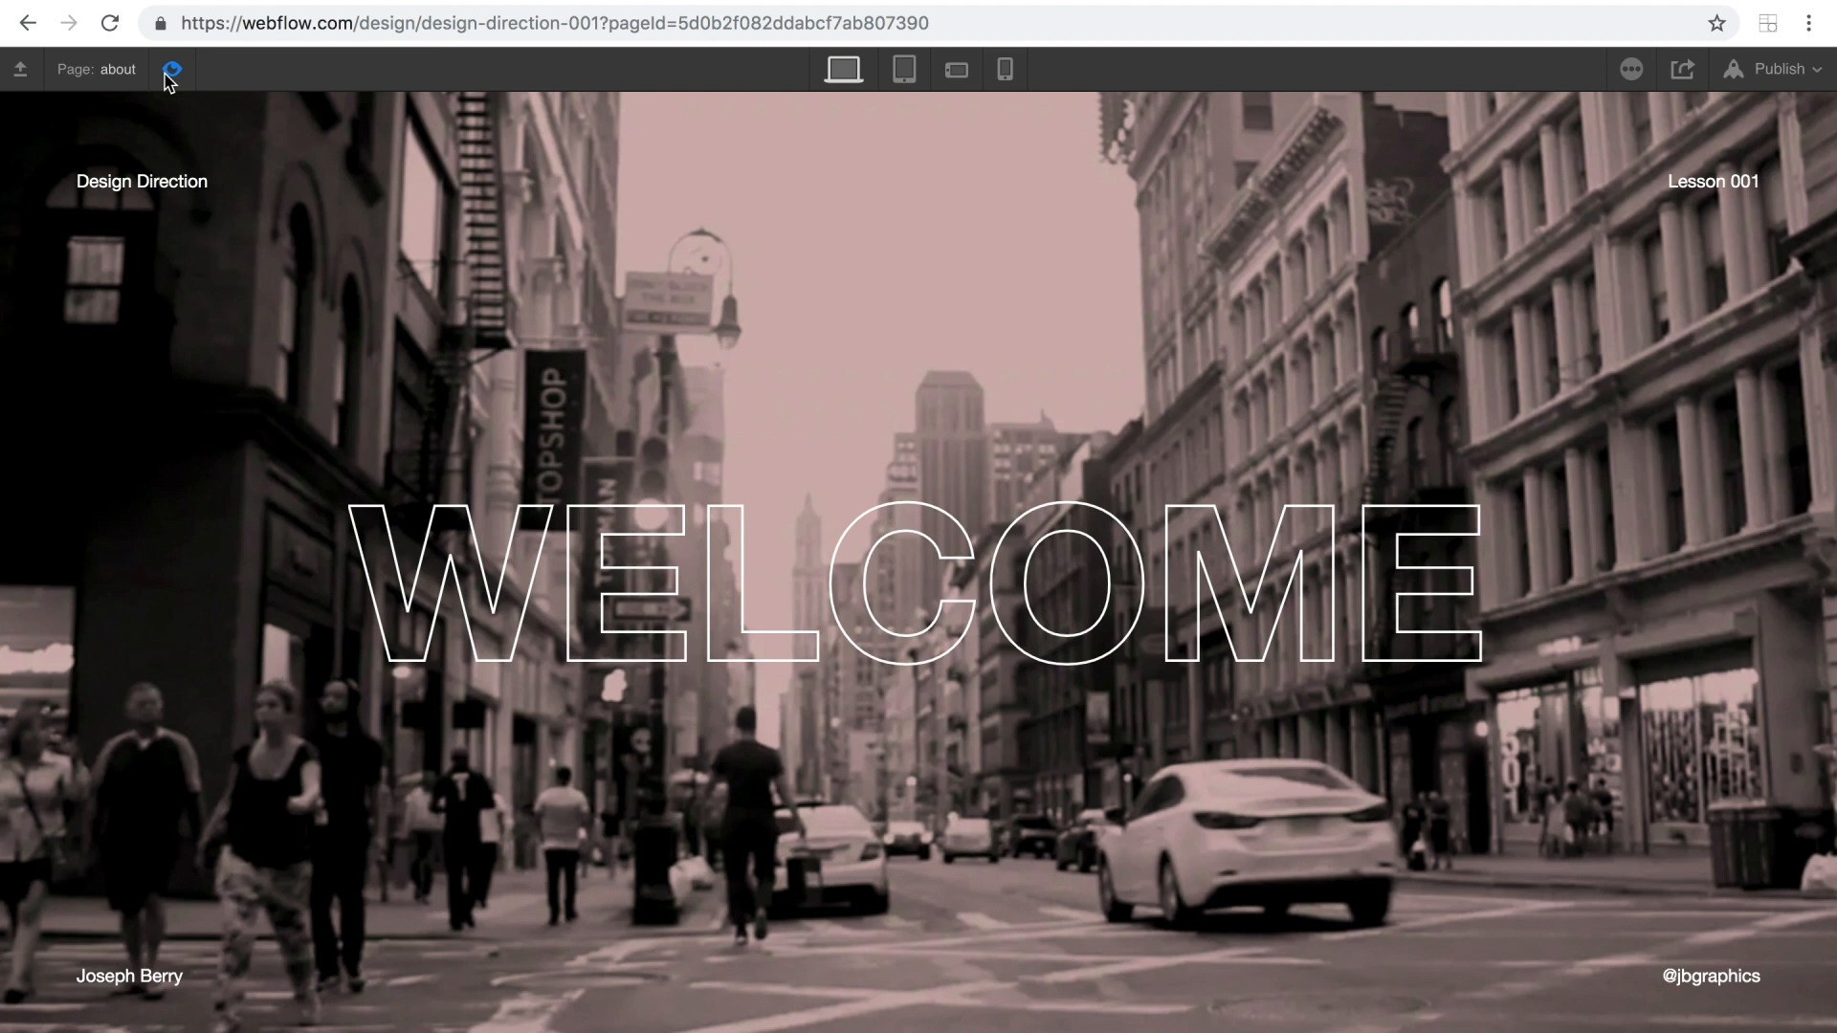
left_click(168, 74)
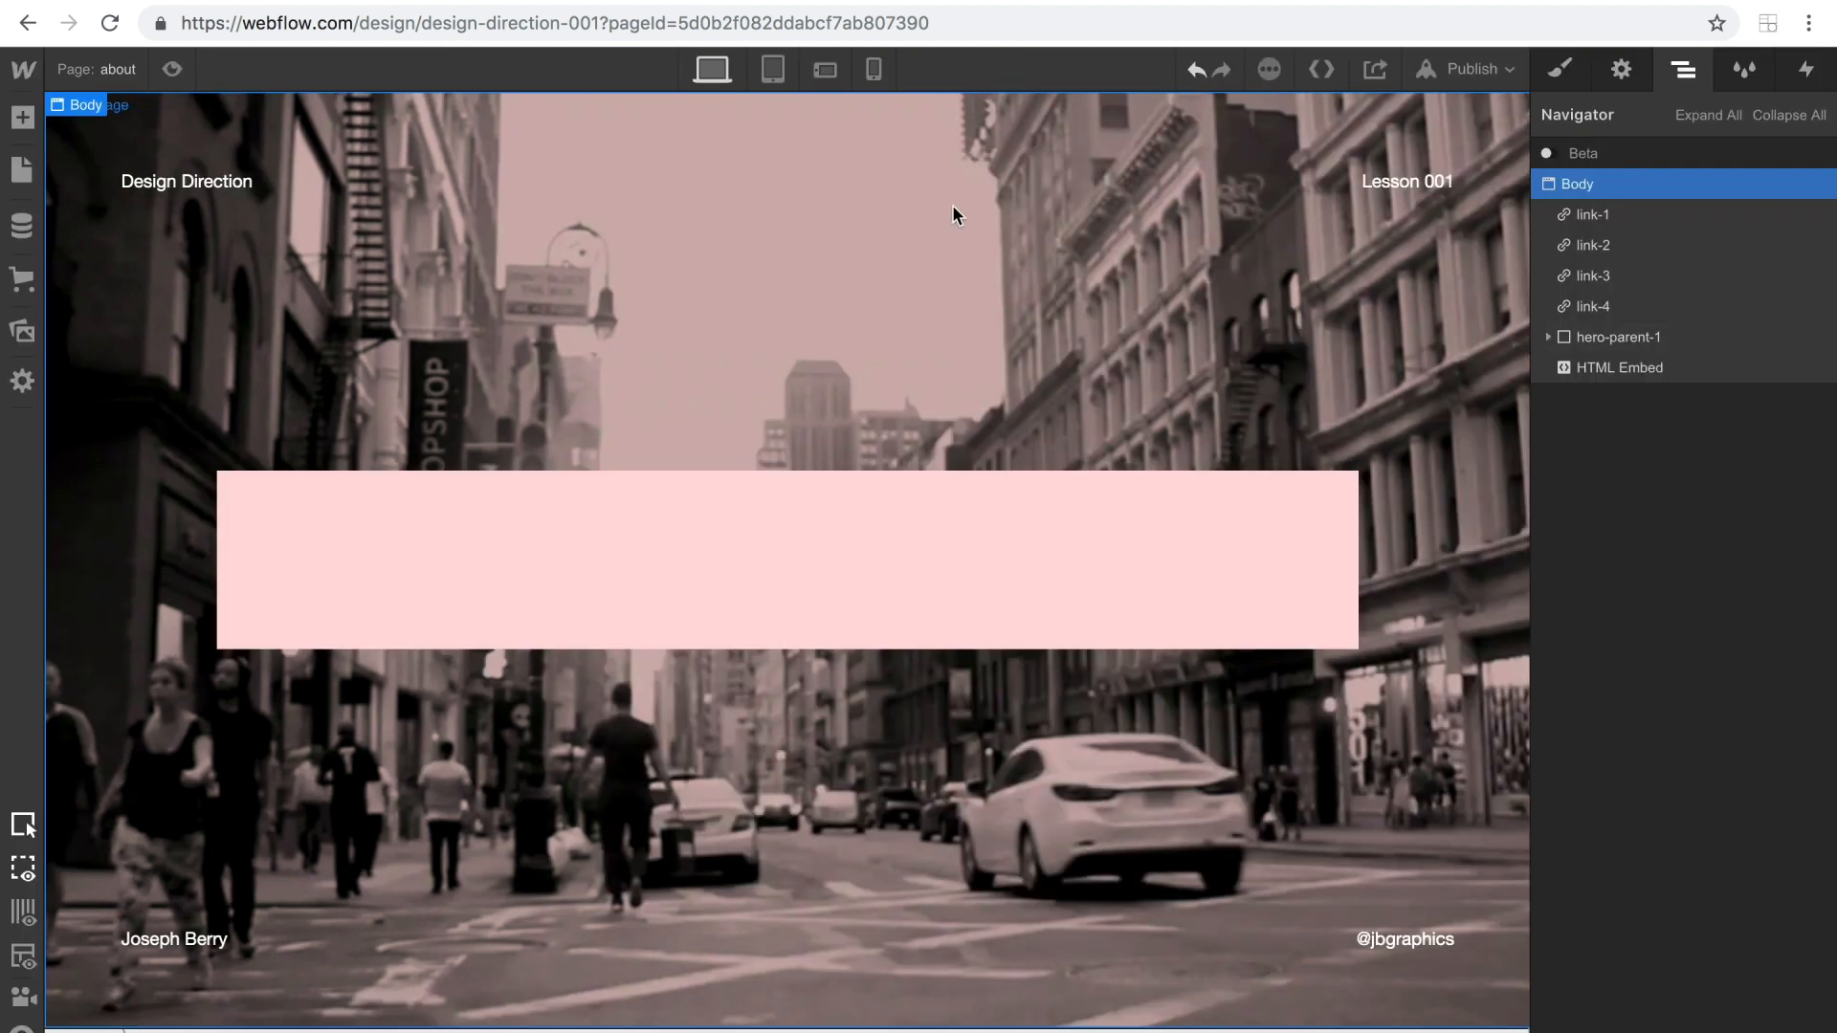
Select main-link inside hero-parent-1's content-parent and remove its element trigger interaction.
left_click(1548, 337)
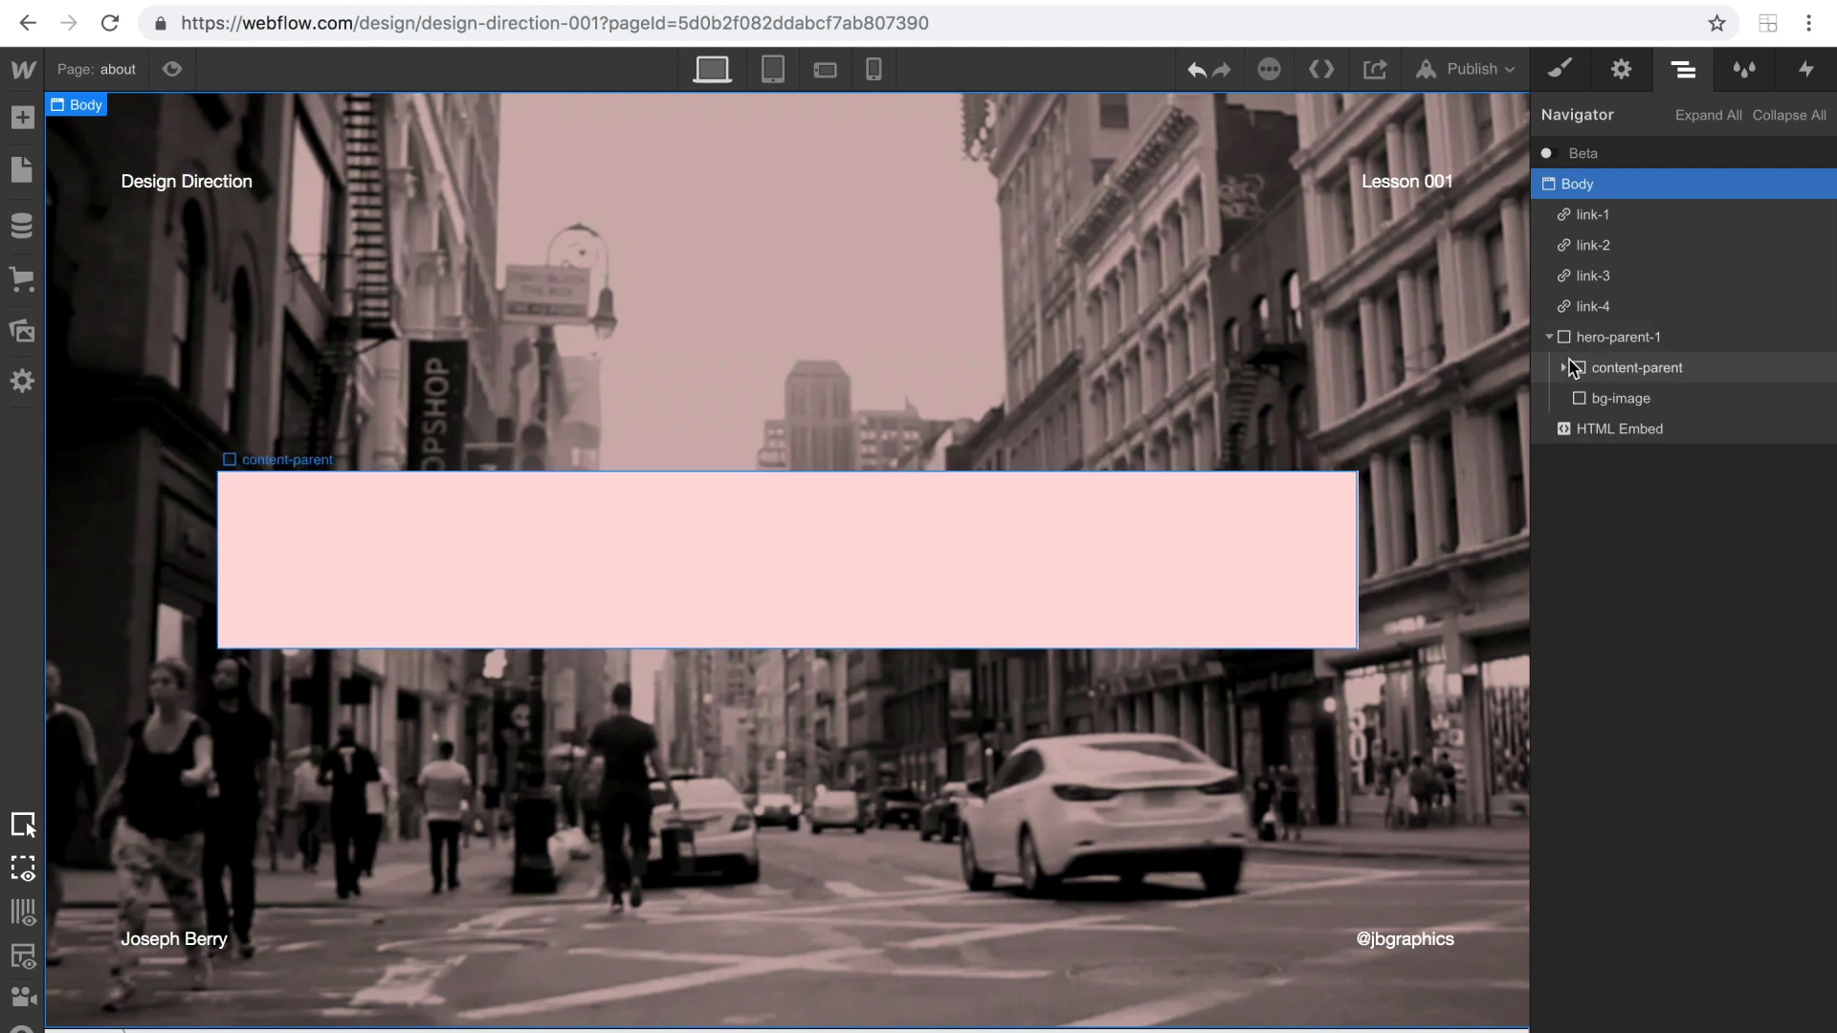
left_click(1563, 367)
left_click(1631, 398)
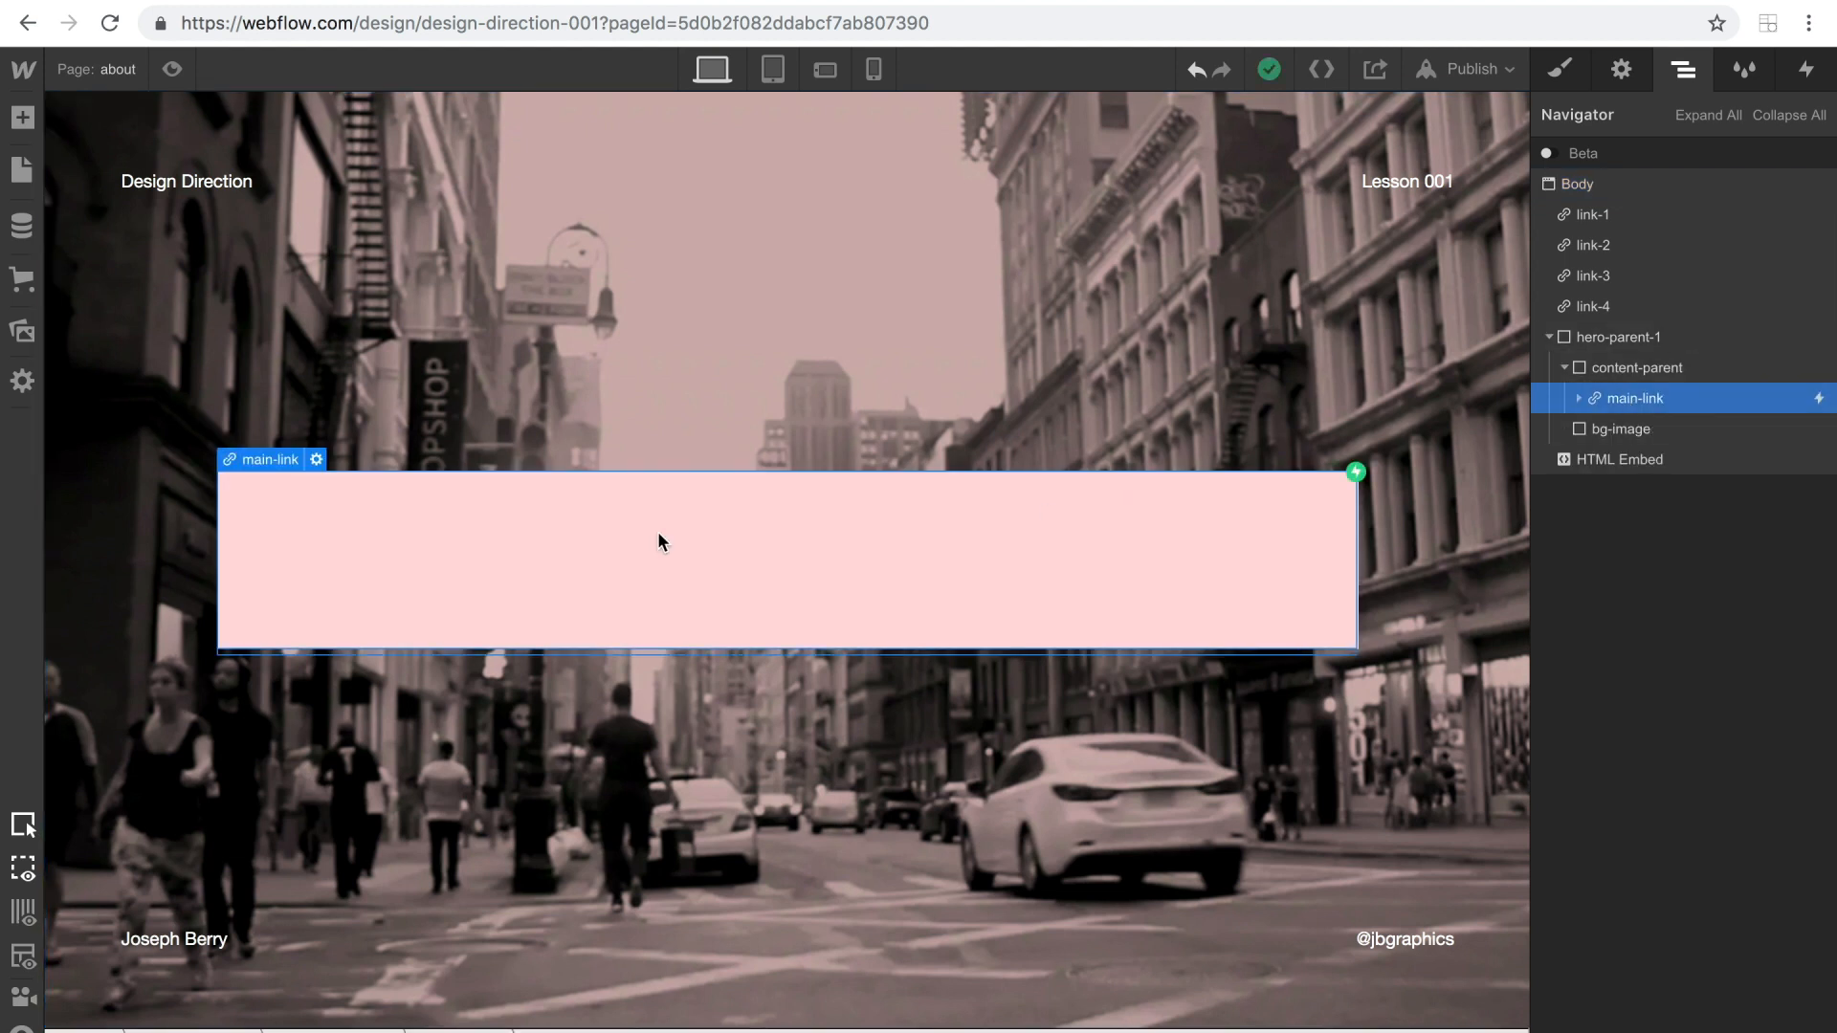
left_click(1808, 69)
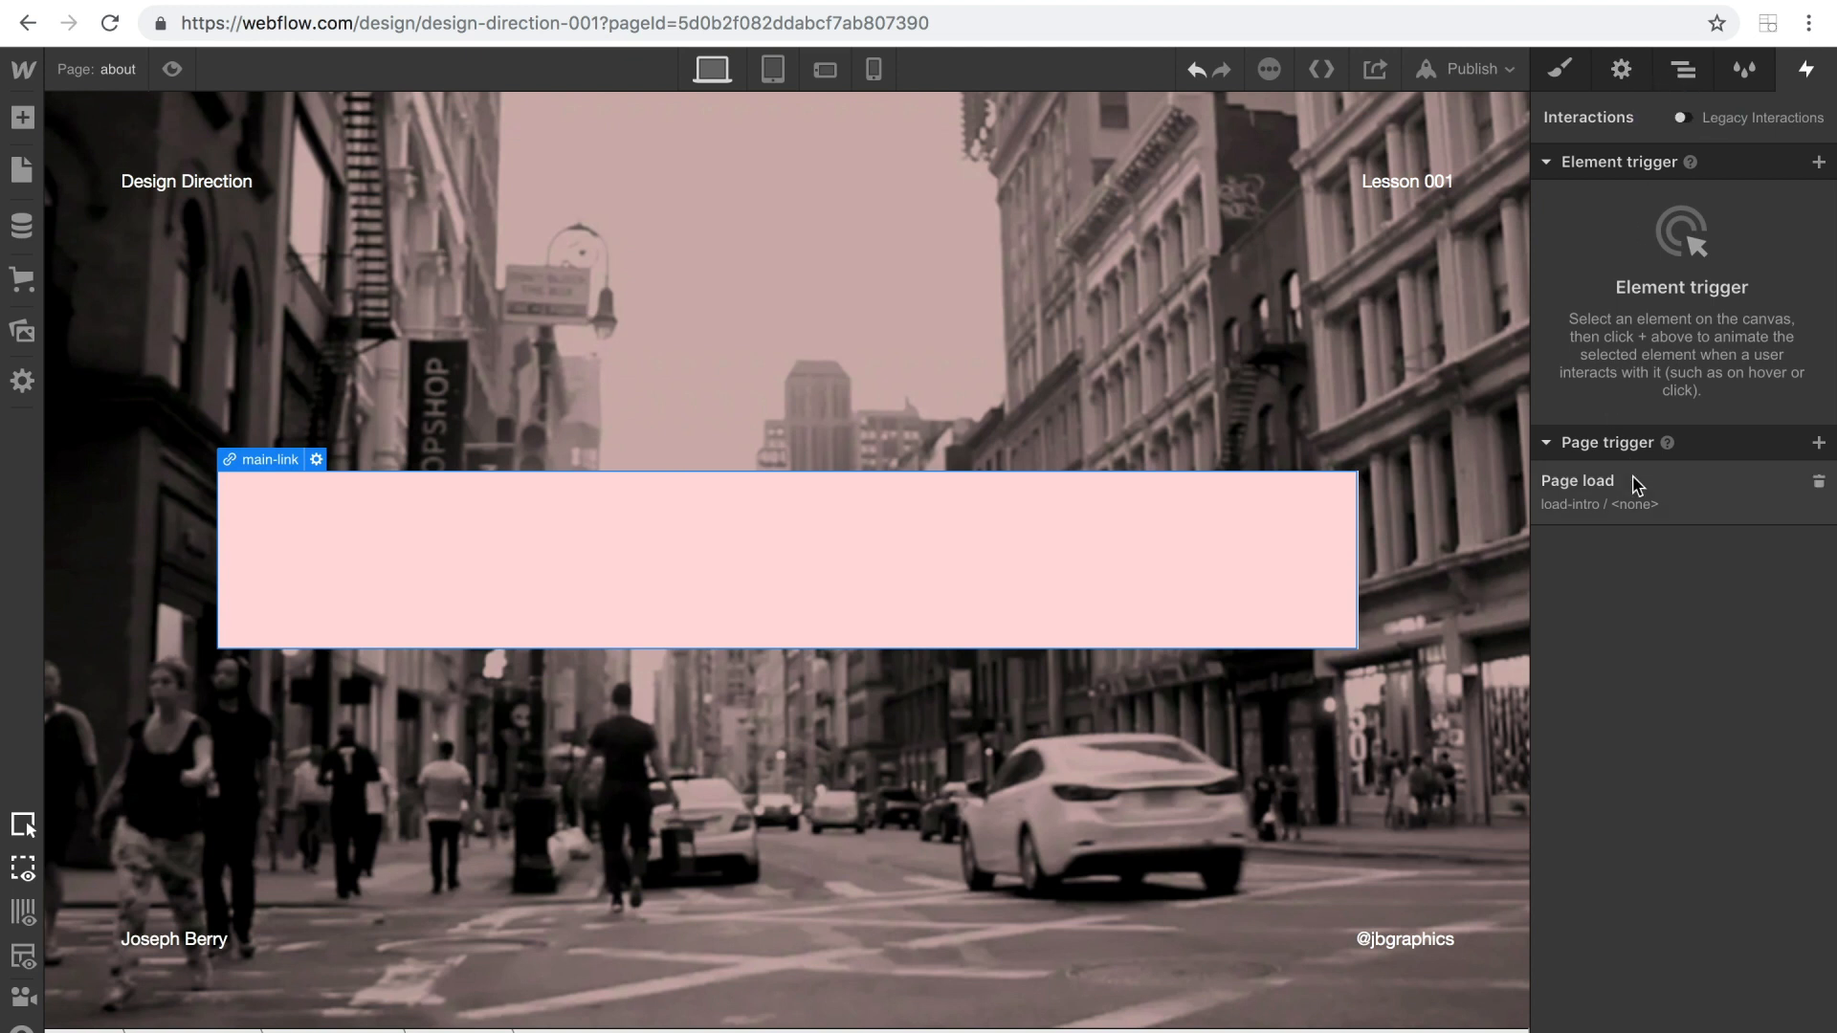
Select the about page's Body and open the load-intro timed animation of its page load trigger for editing.
left_click(1683, 69)
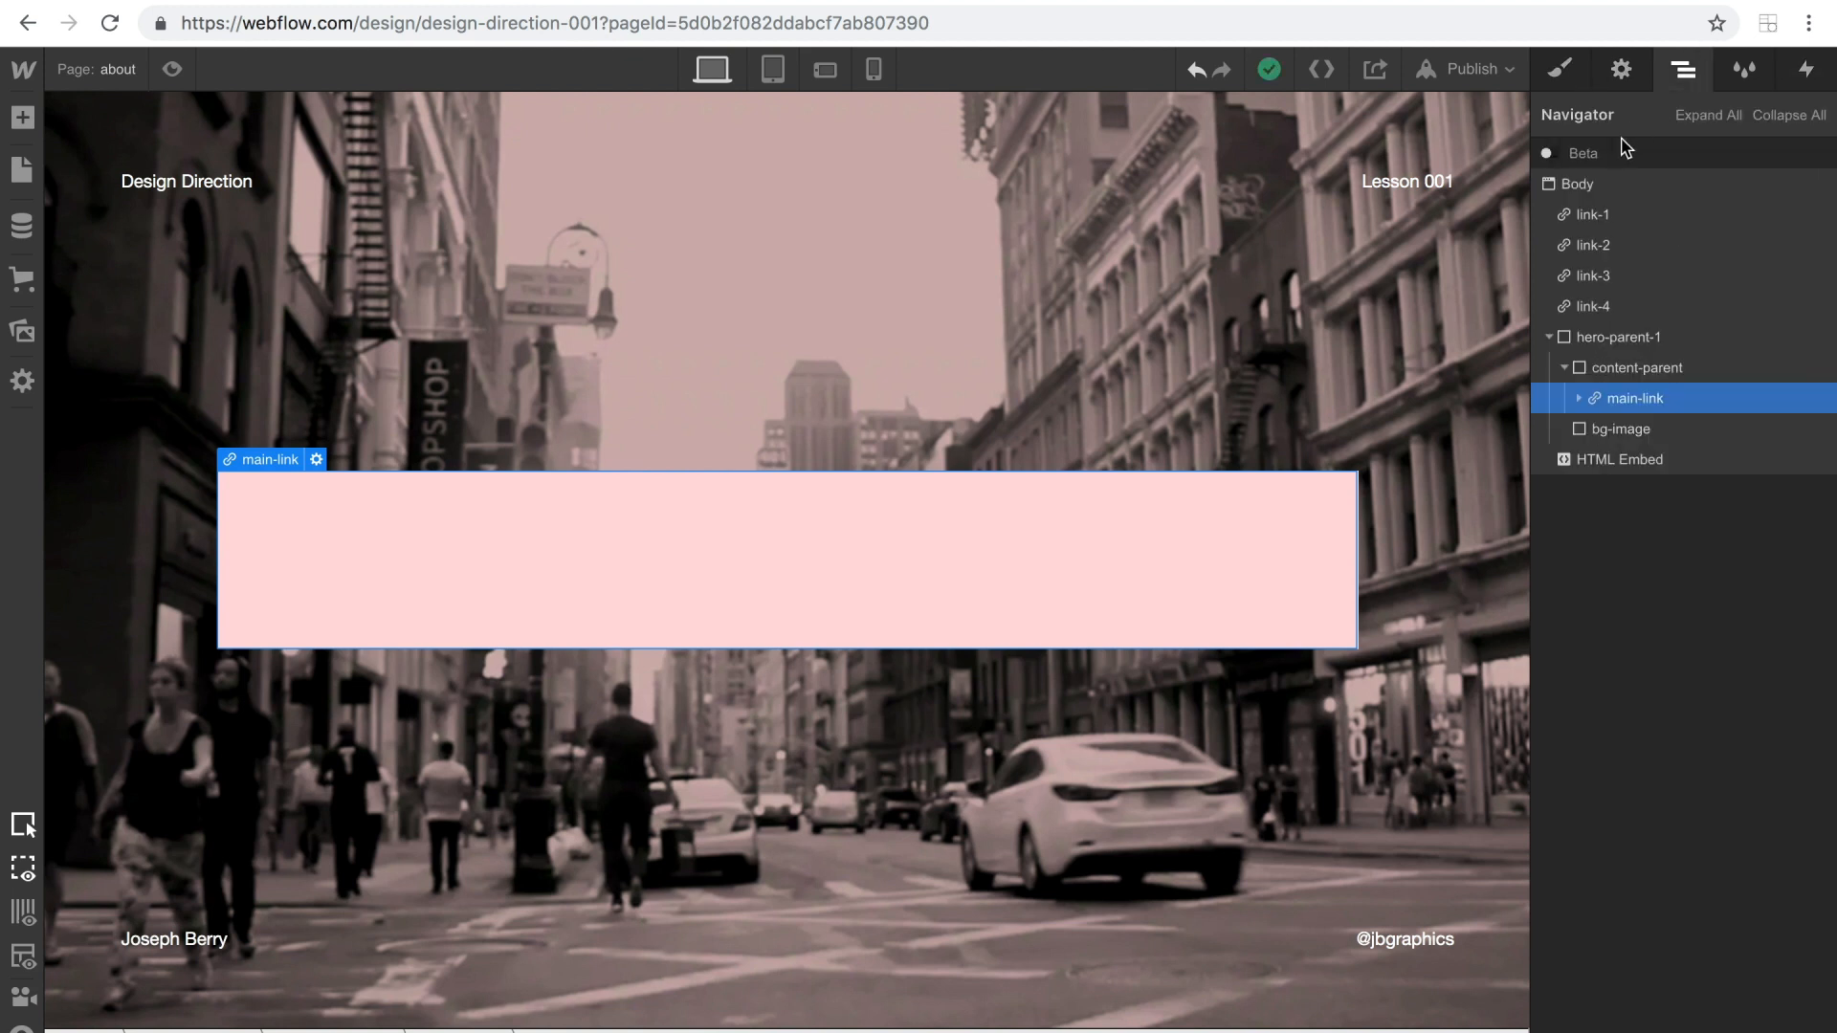
left_click(1620, 183)
left_click(1805, 71)
left_click(1588, 505)
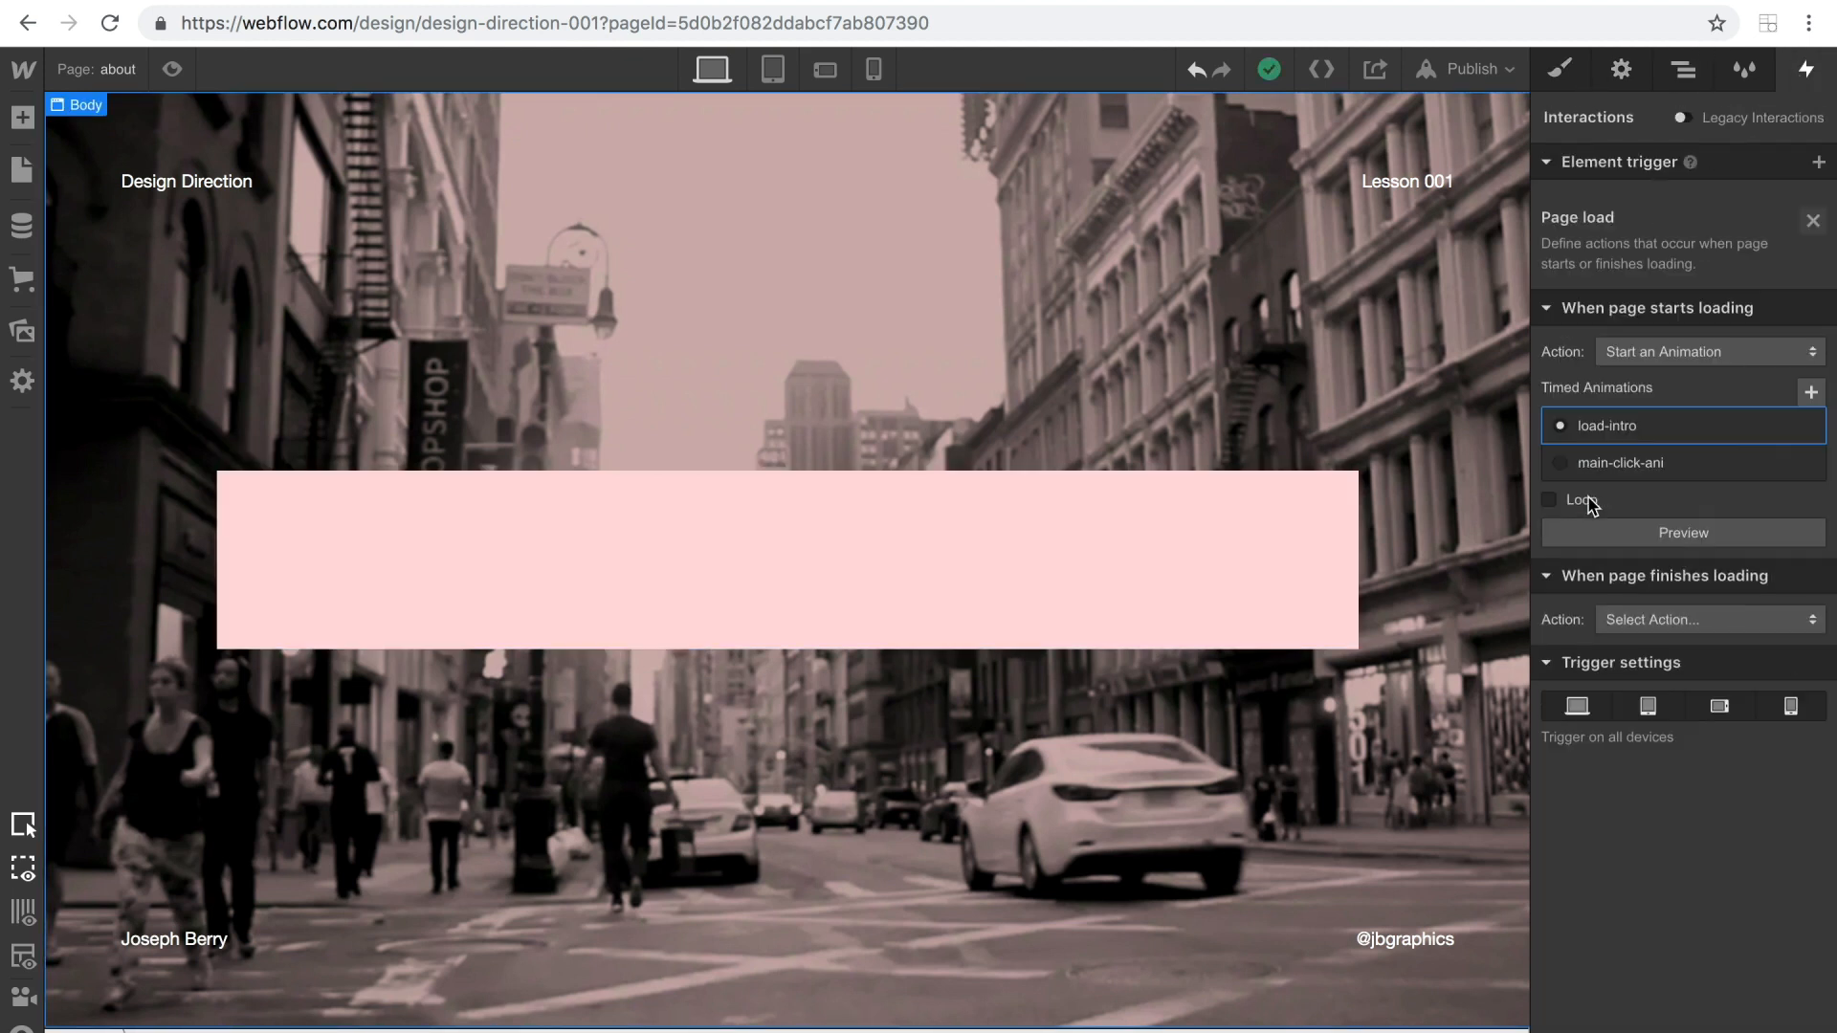
left_click(1658, 383)
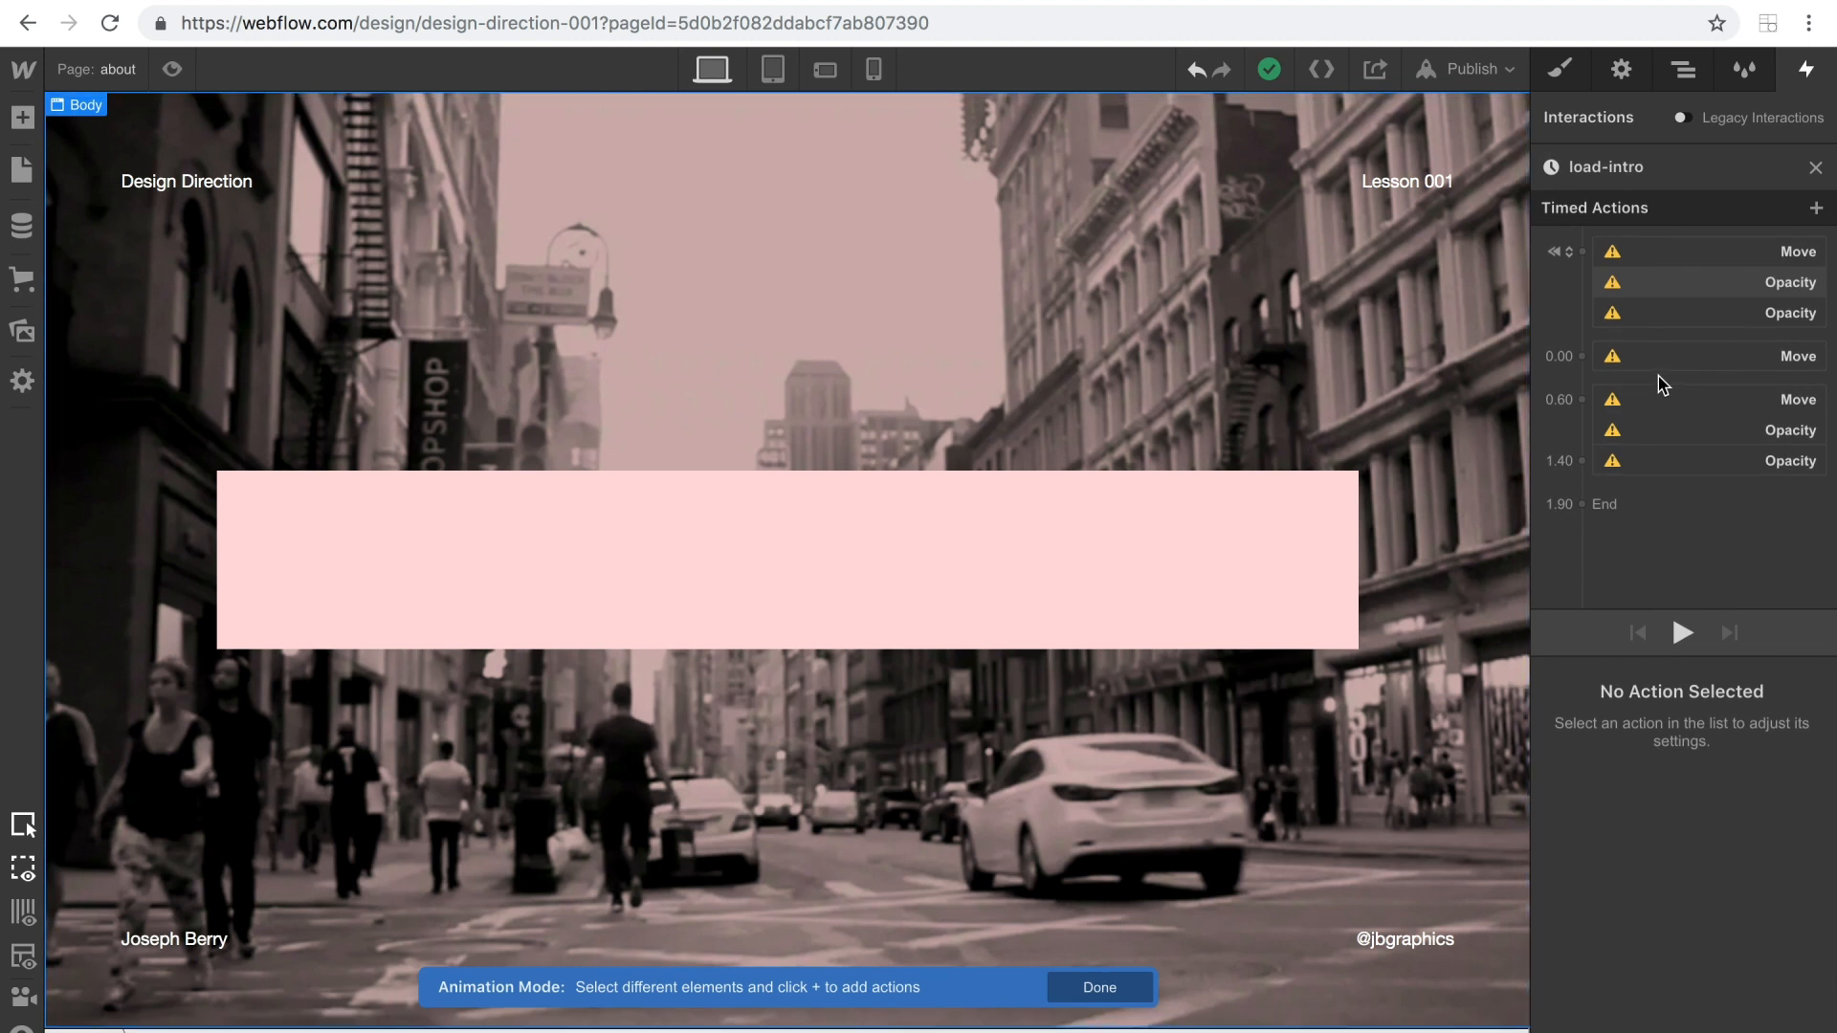
Retarget the initial-state Move action in load-intro to the overlay-text block inside main-link.
left_click(1665, 263)
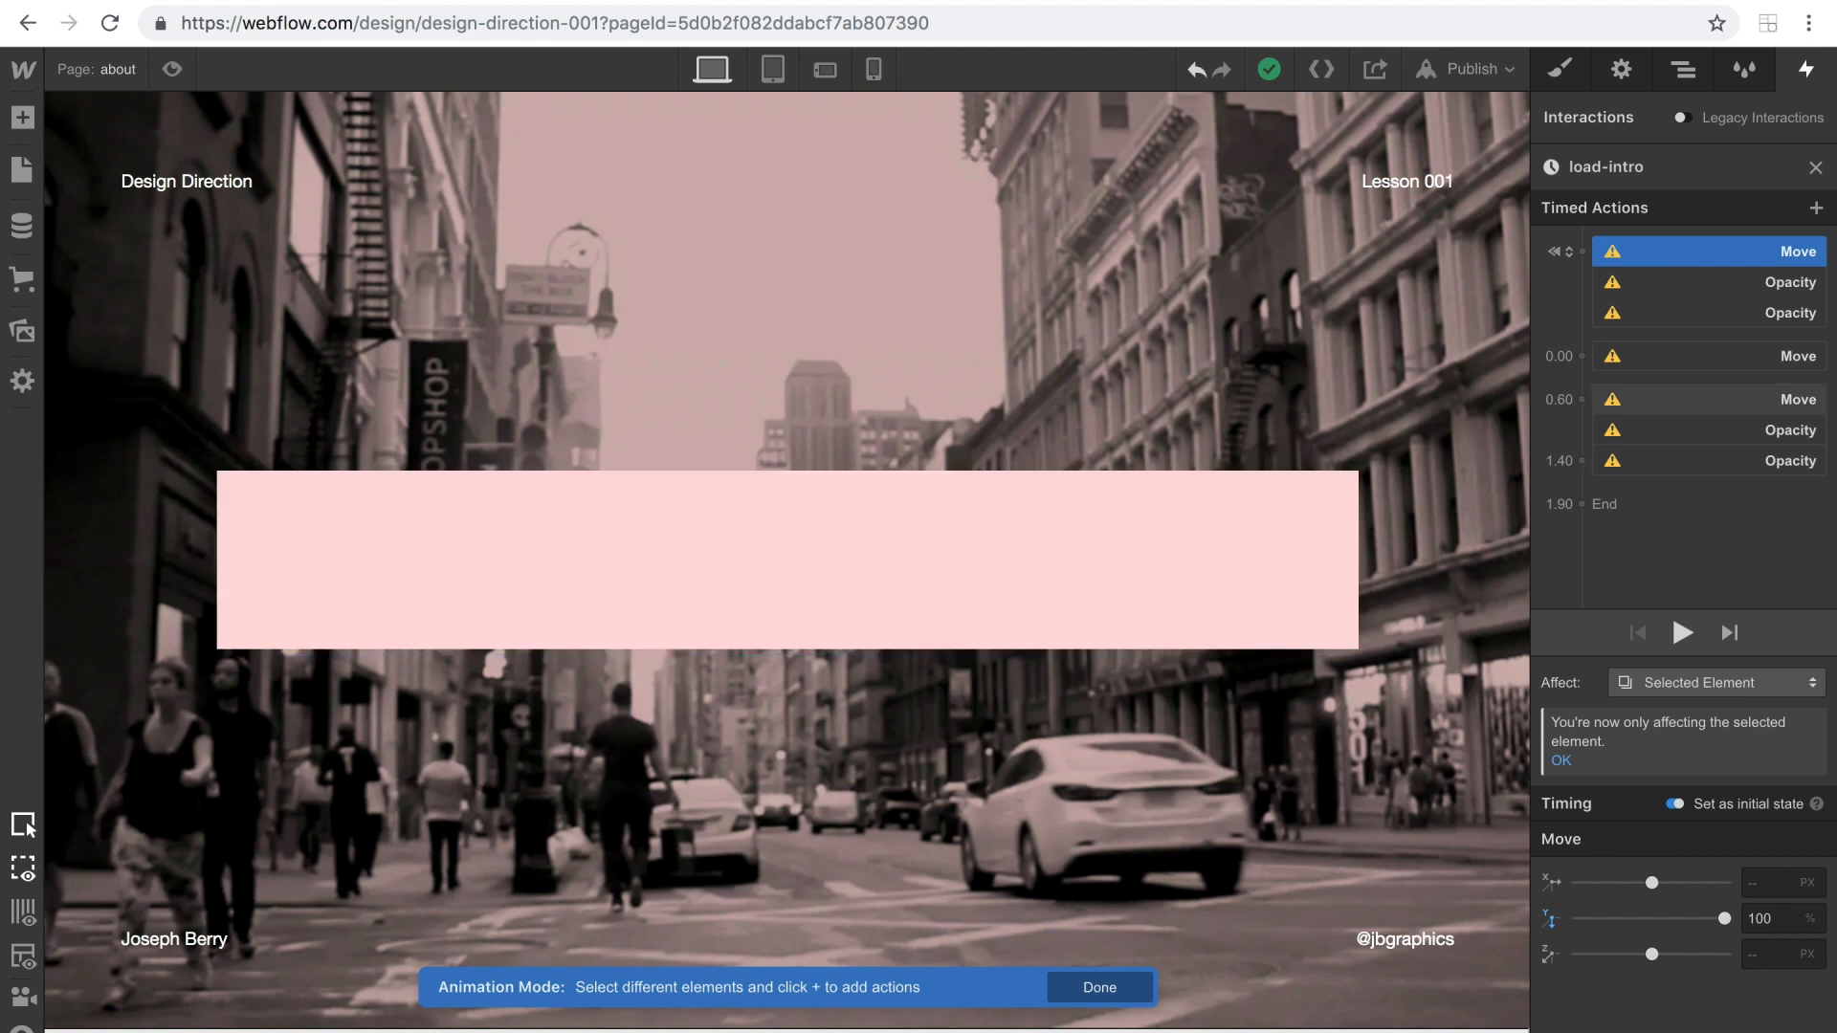
right_click(1636, 254)
left_click(1675, 315)
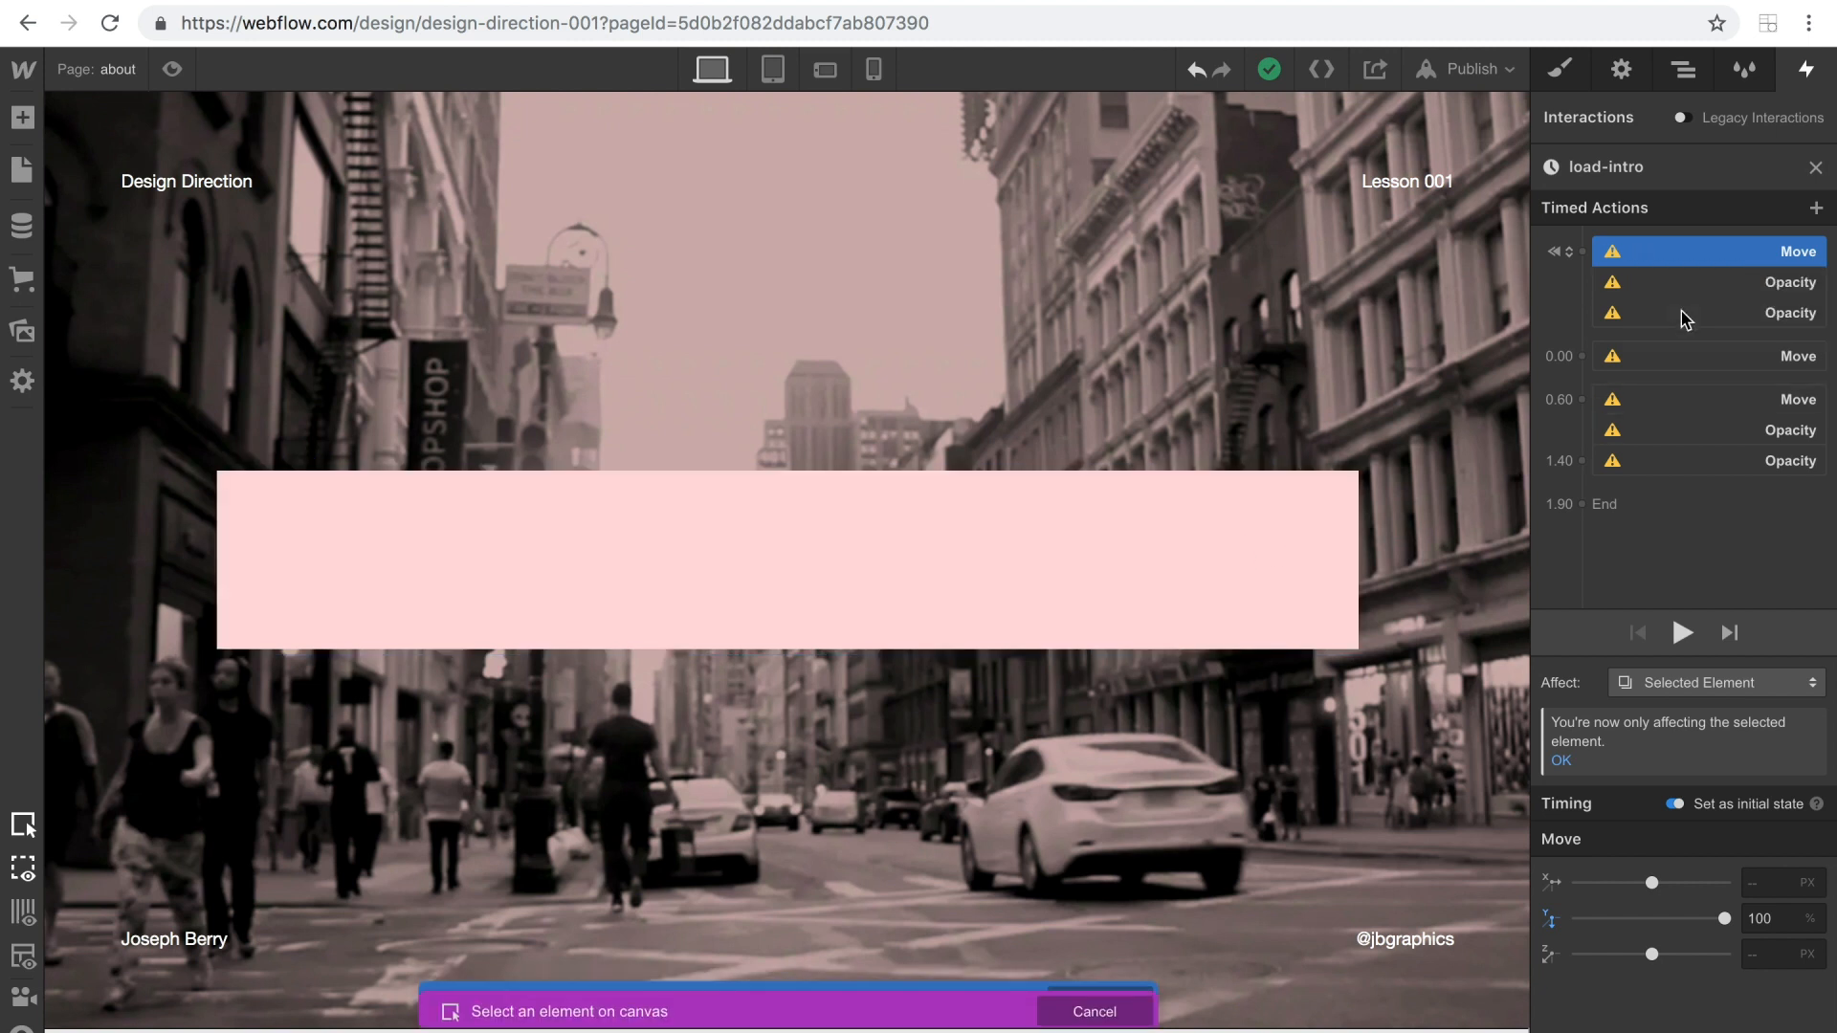
left_click(1268, 529)
left_click_drag(1588, 402, 1630, 337)
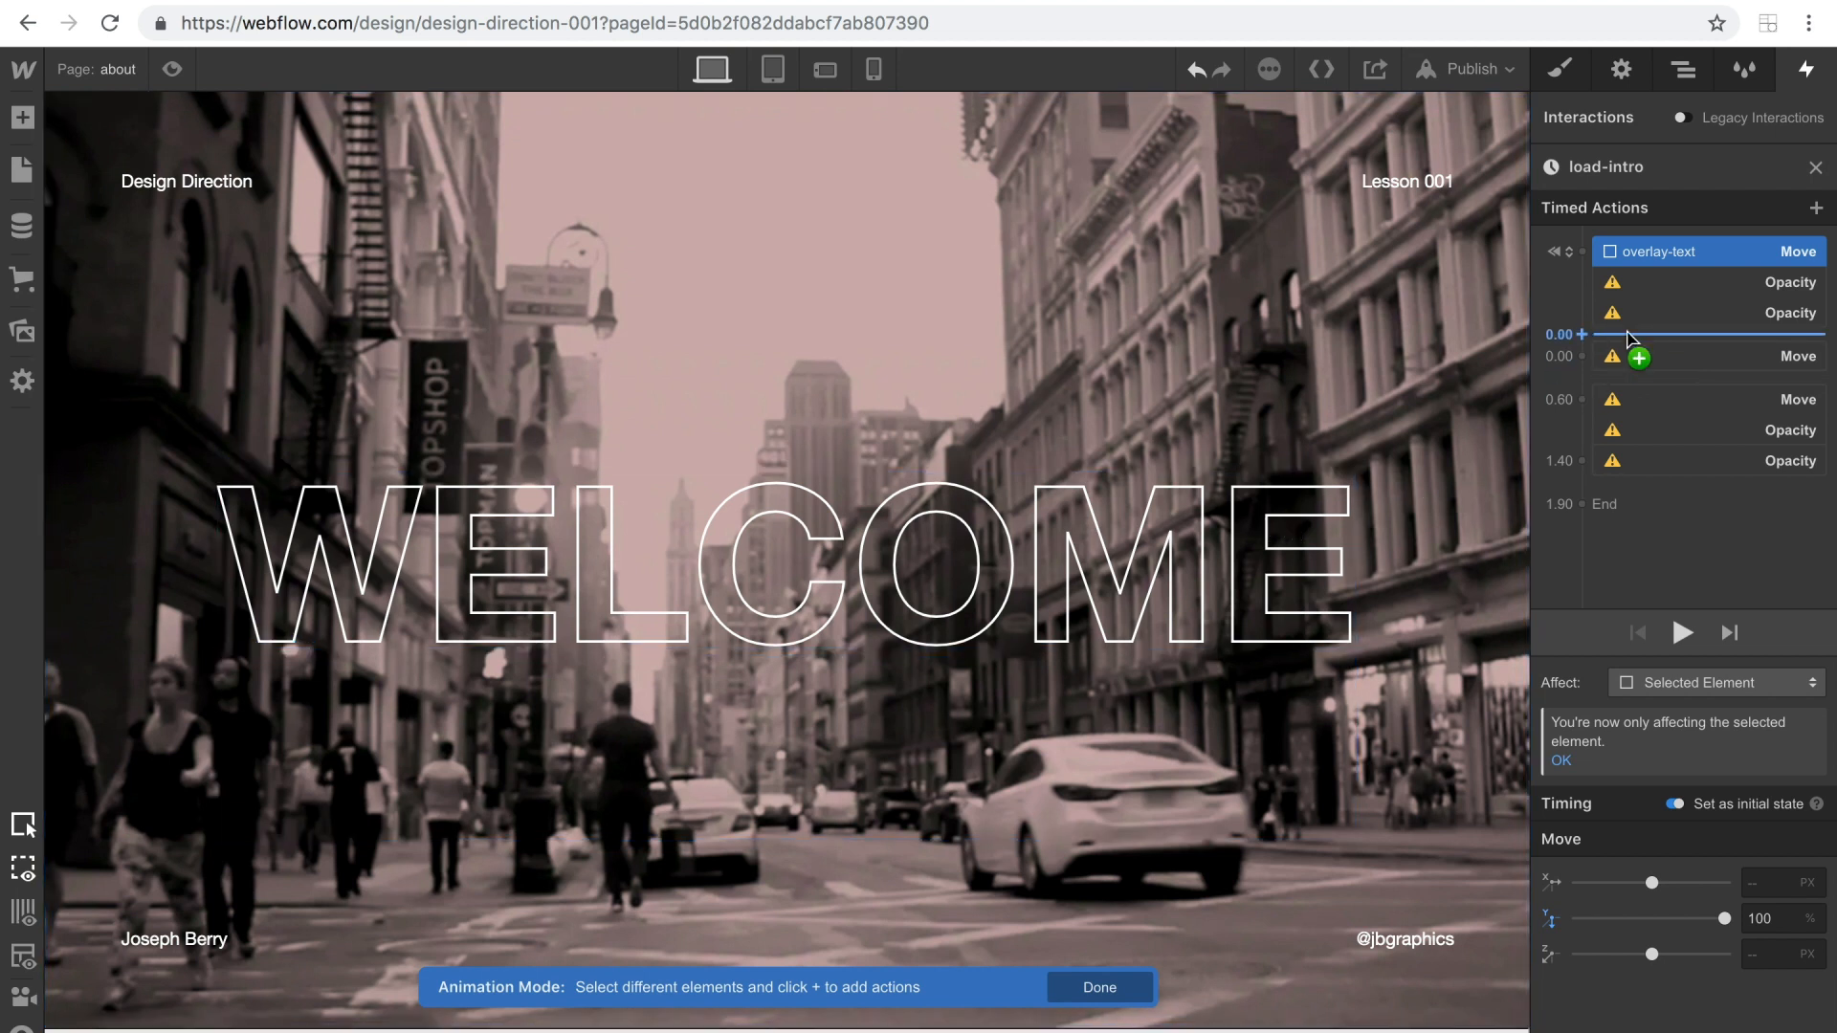
Retarget the first initial-state Opacity action in load-intro to the hero-1 heading.
left_click(1677, 285)
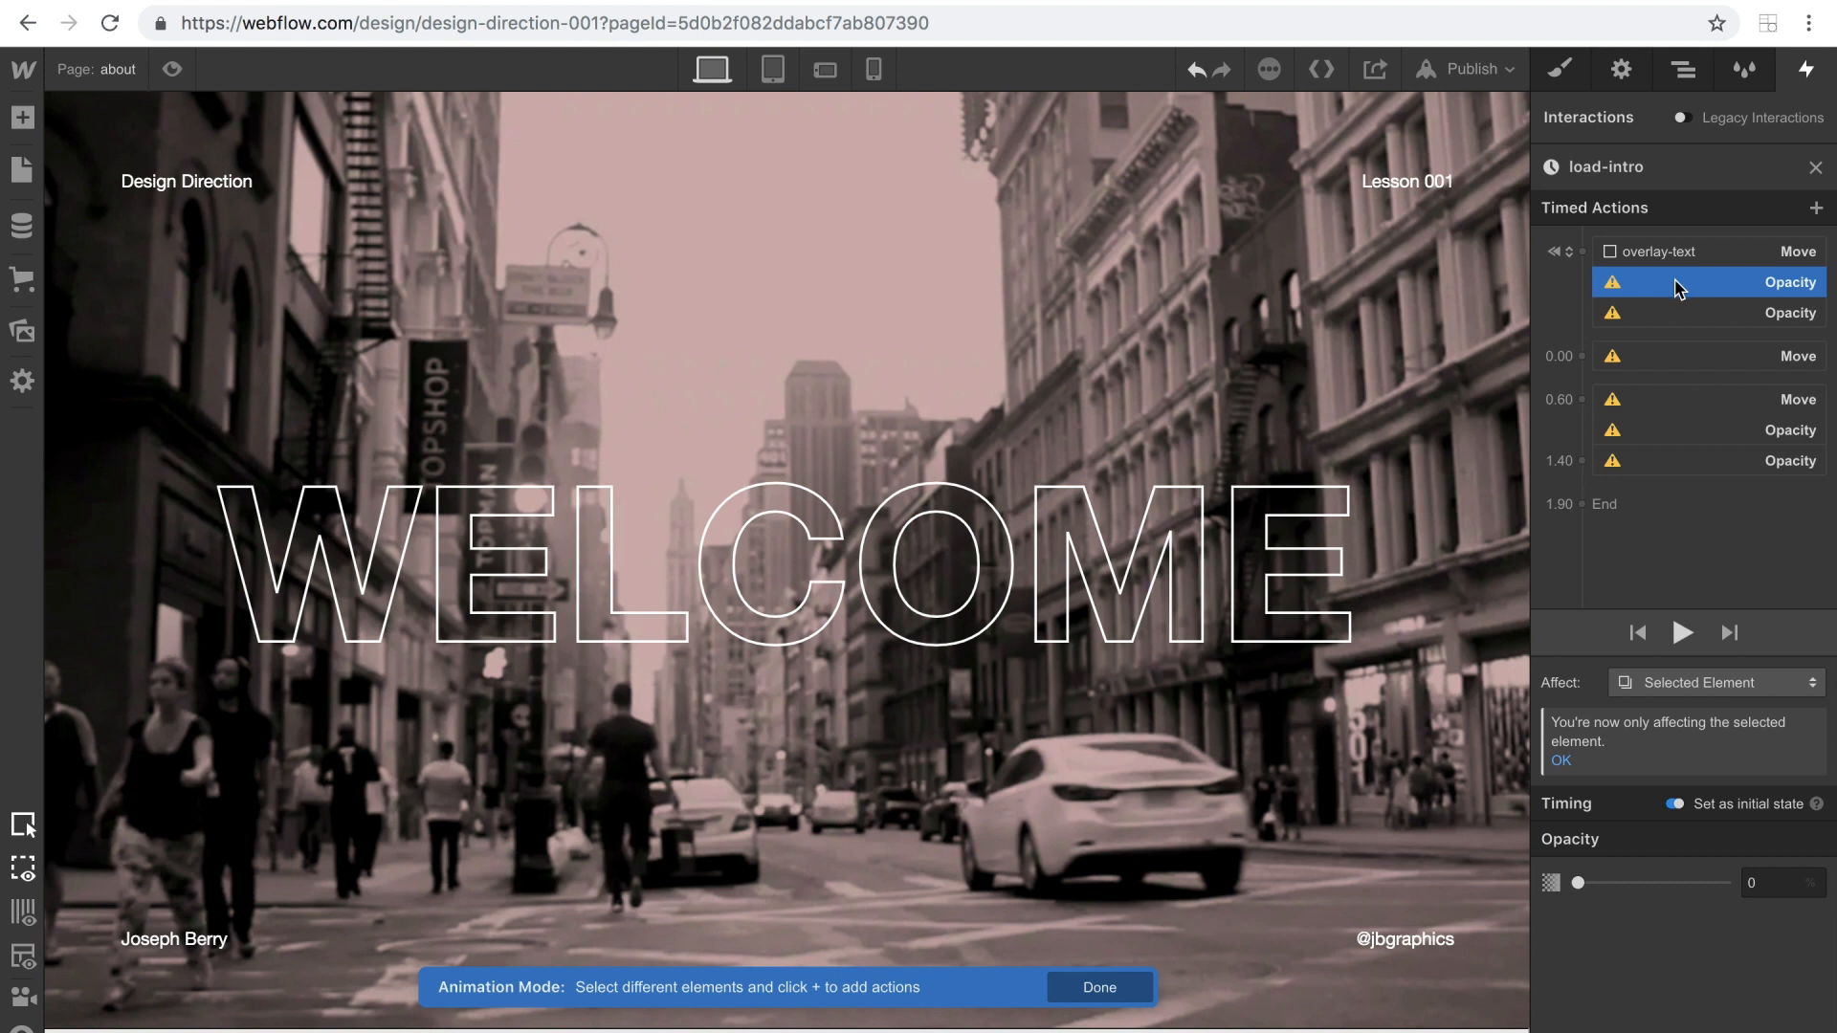
right_click(1677, 285)
left_click(1686, 351)
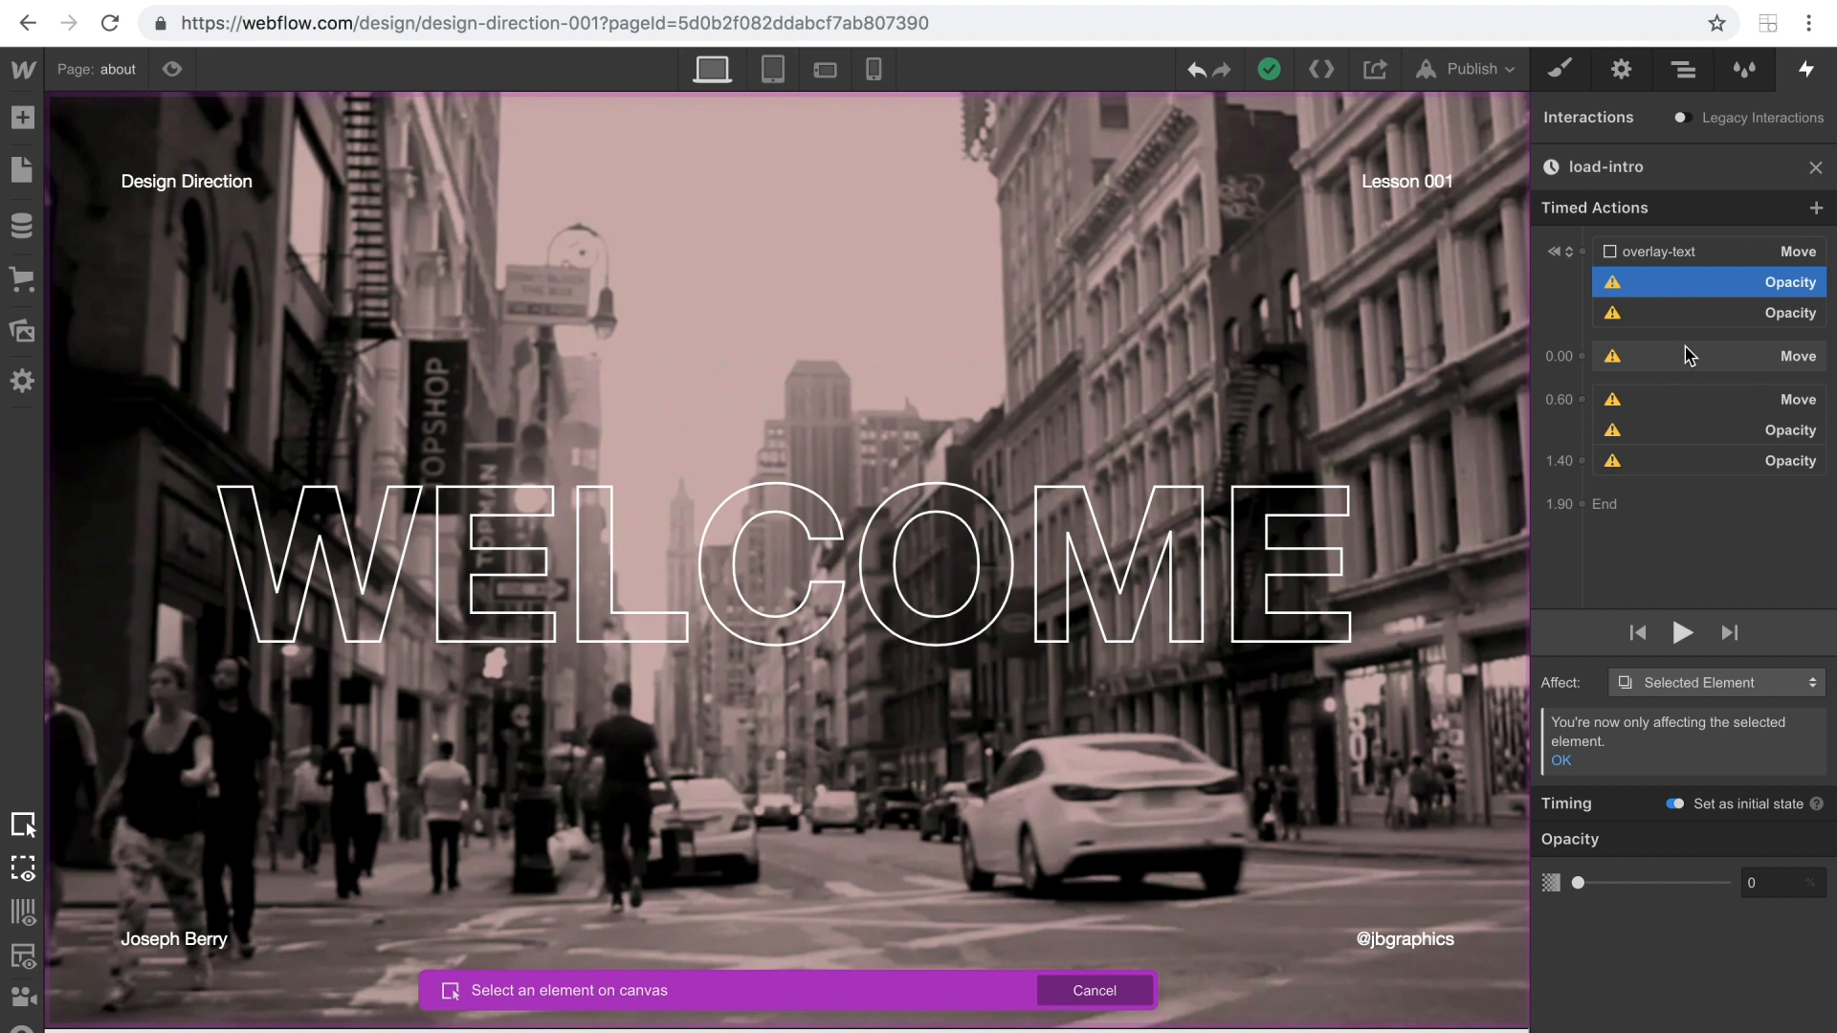
left_click(1320, 565)
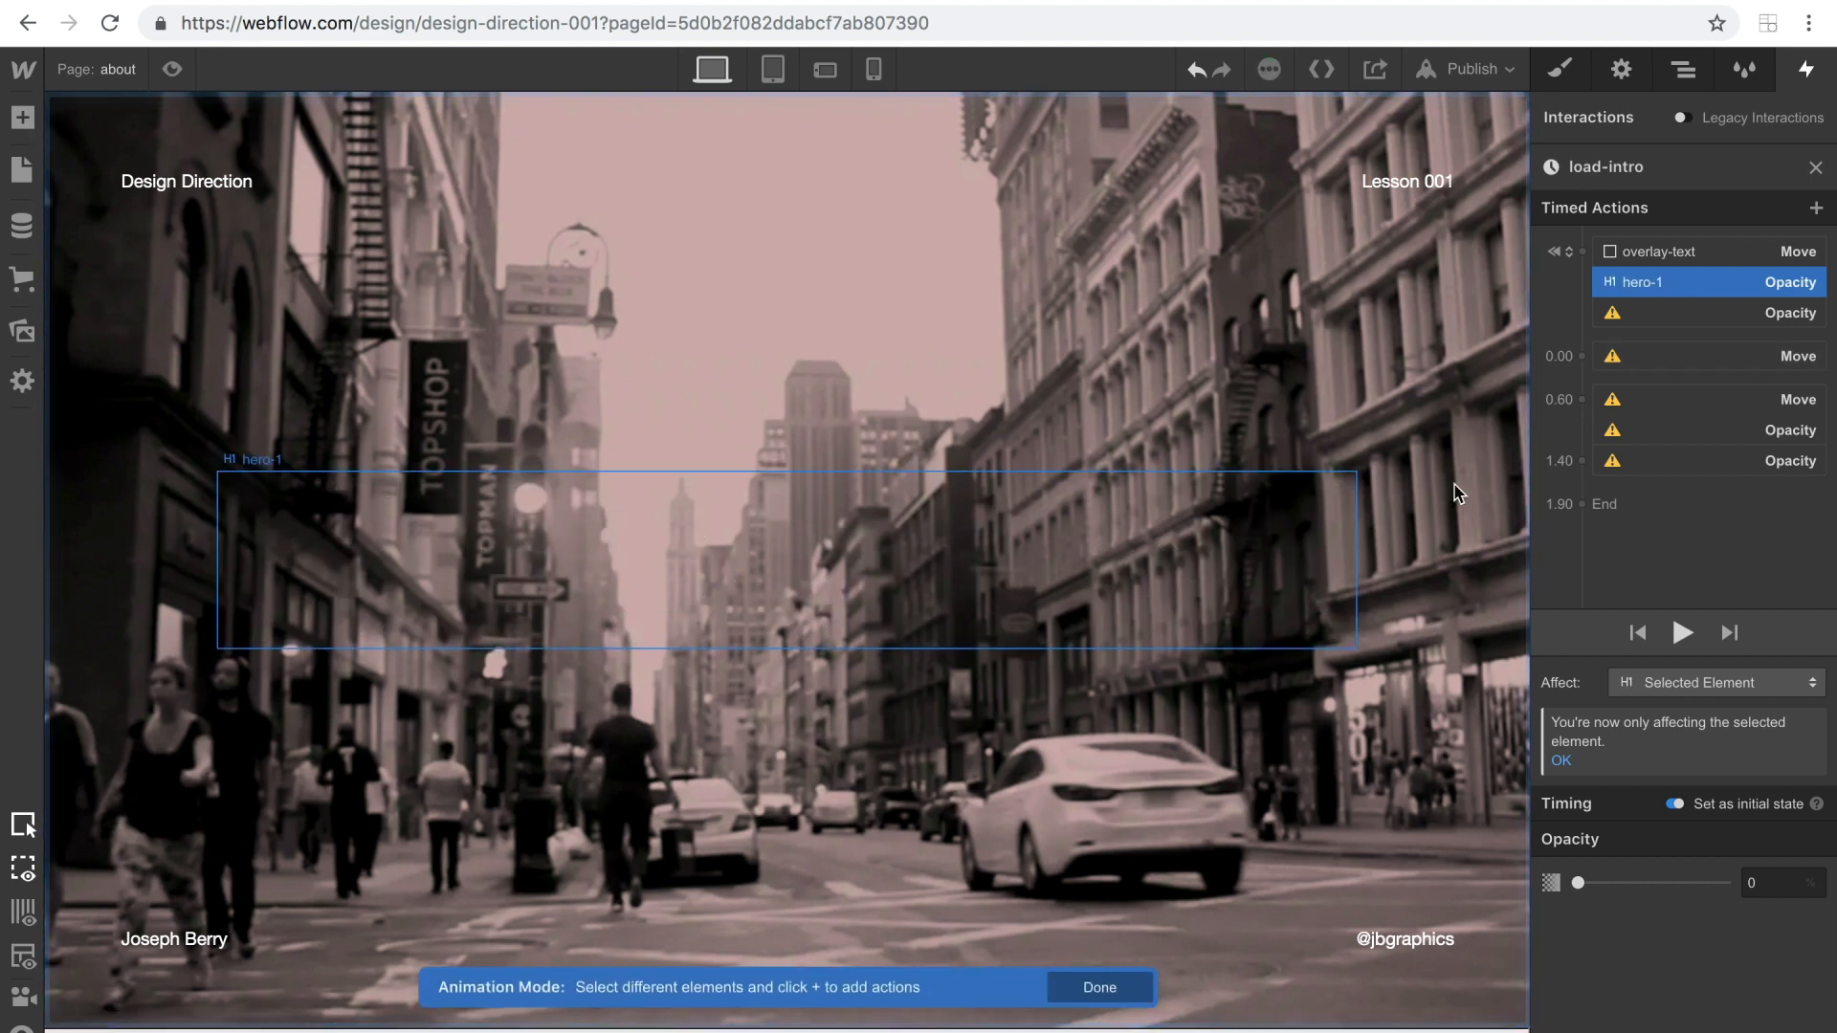
Delete the second initial-state Opacity action and all remaining load-intro actions that have no target element.
left_click(1663, 320)
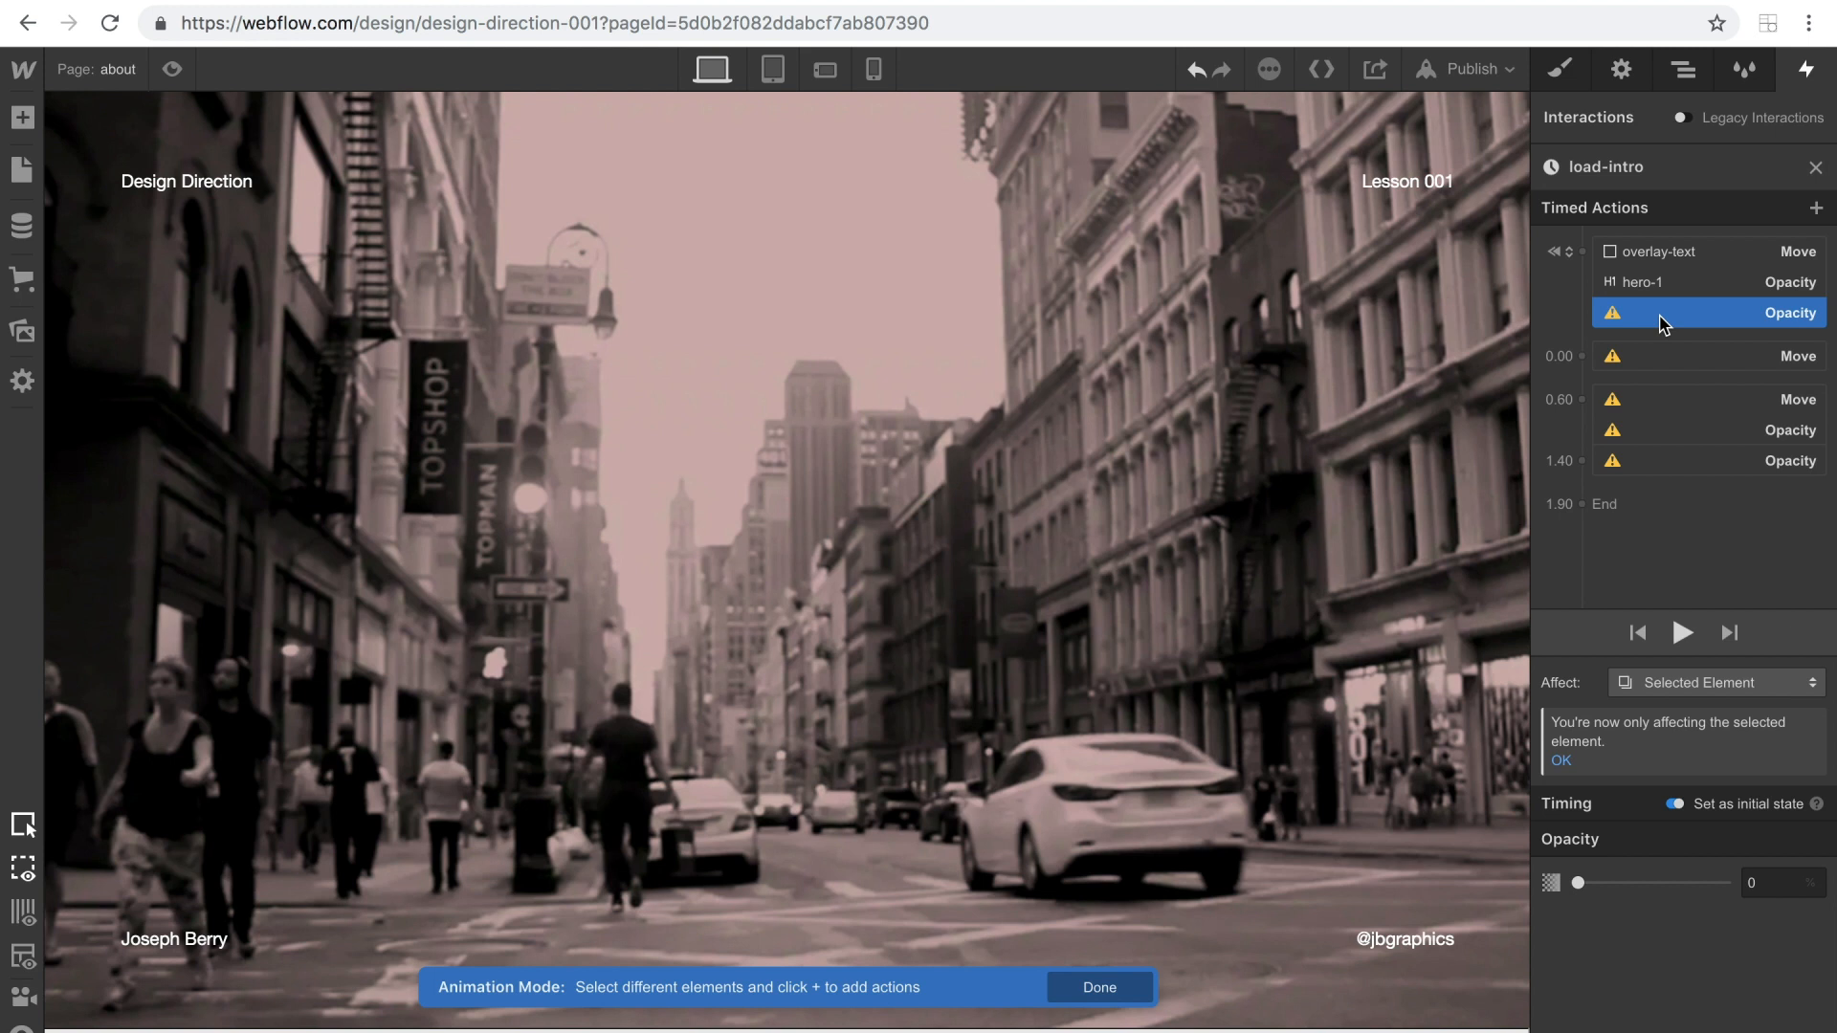
right_click(1662, 323)
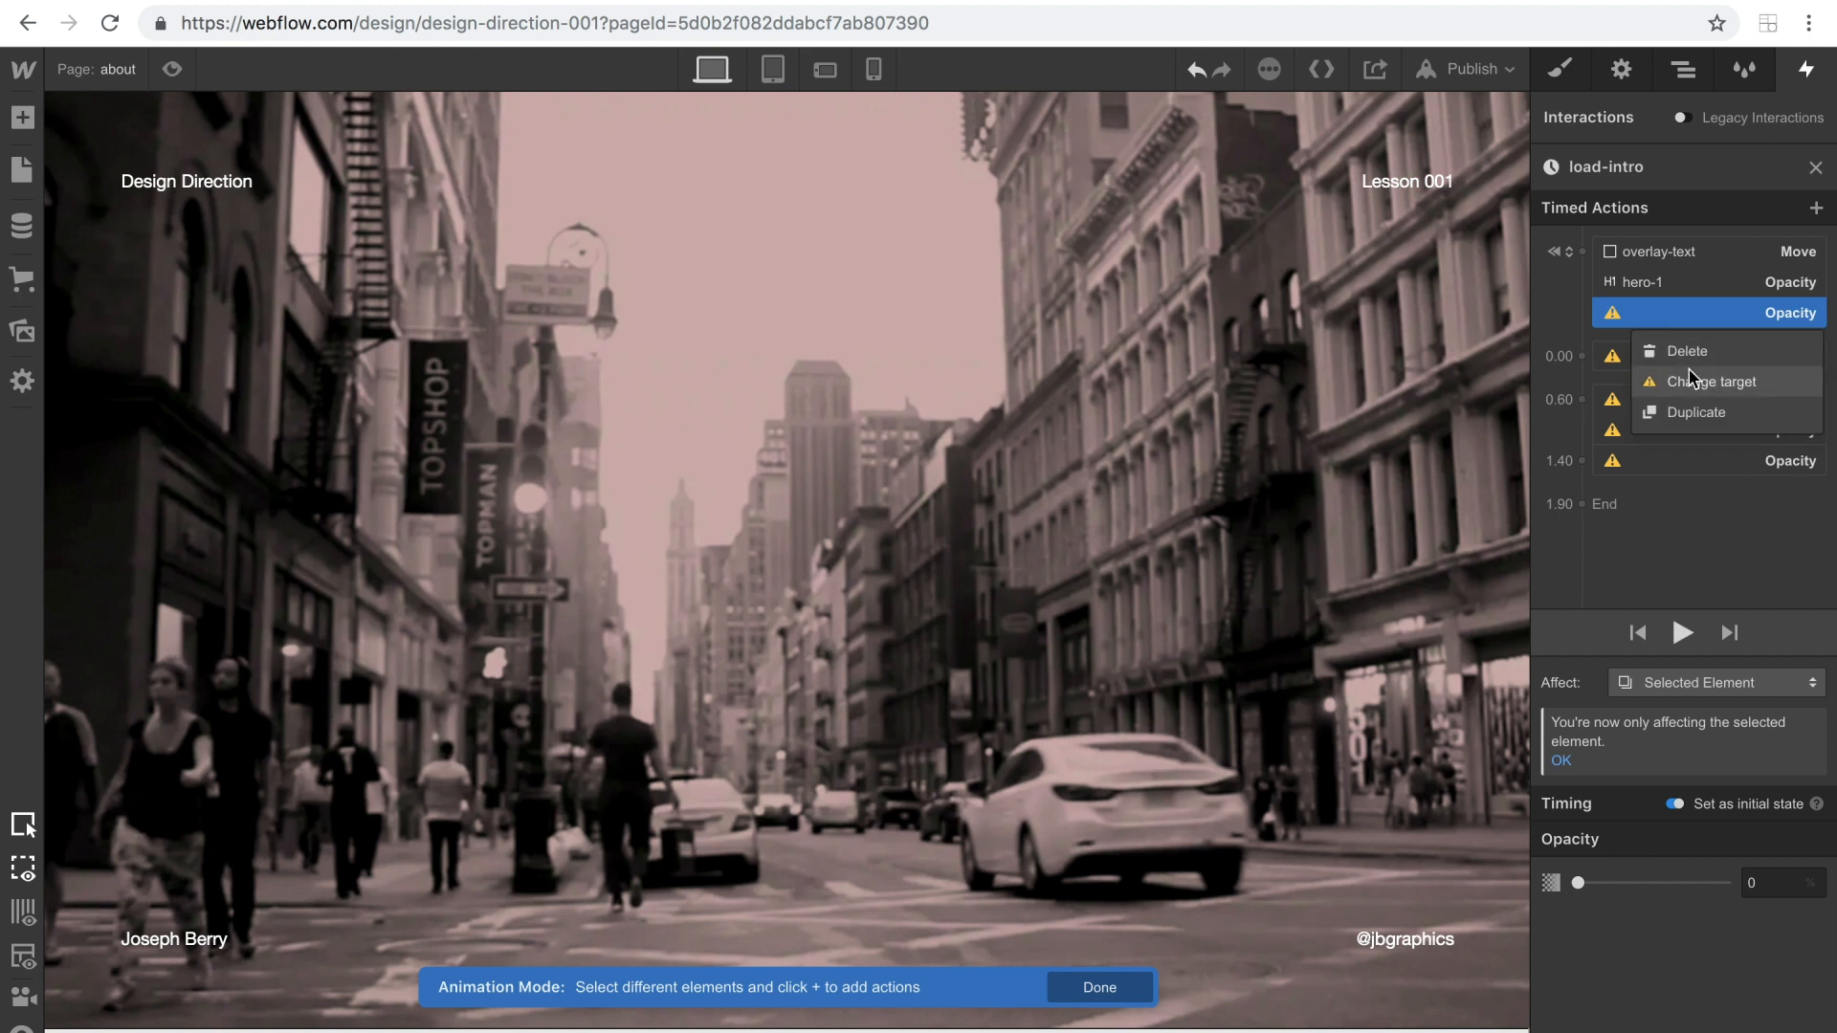
left_click(1653, 318)
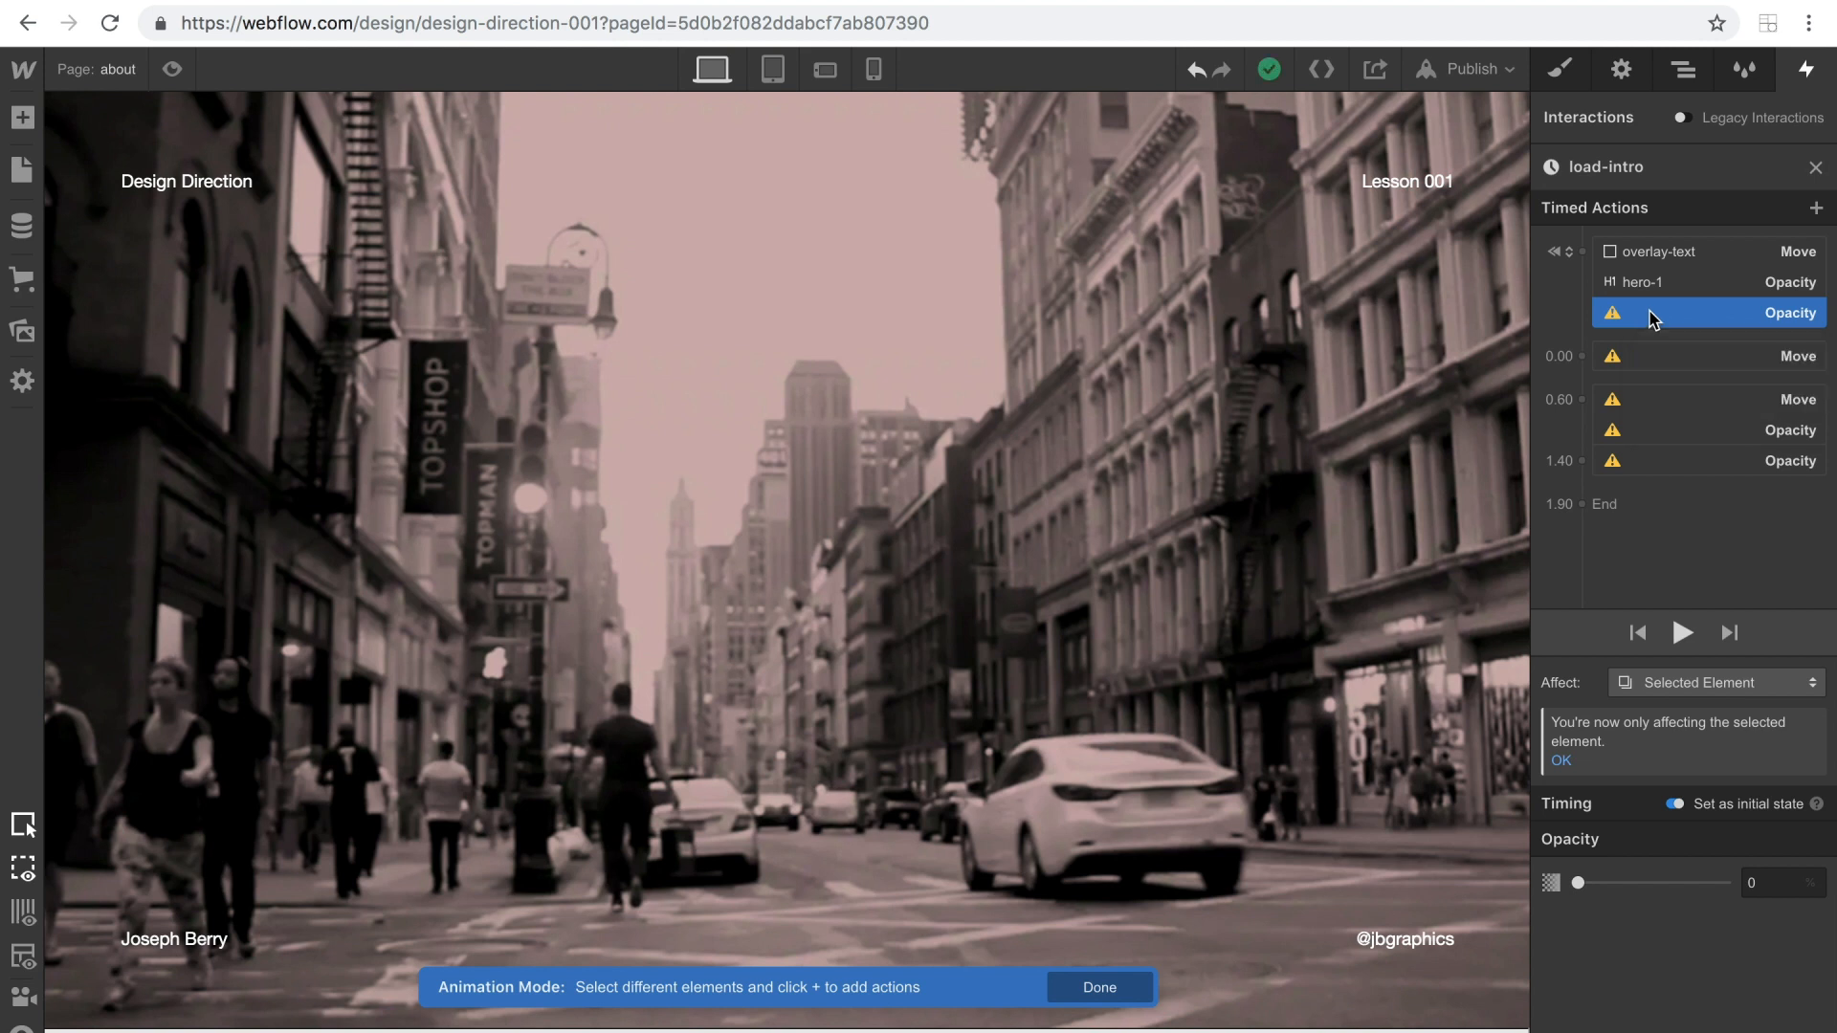
right_click(1652, 319)
left_click(1669, 344)
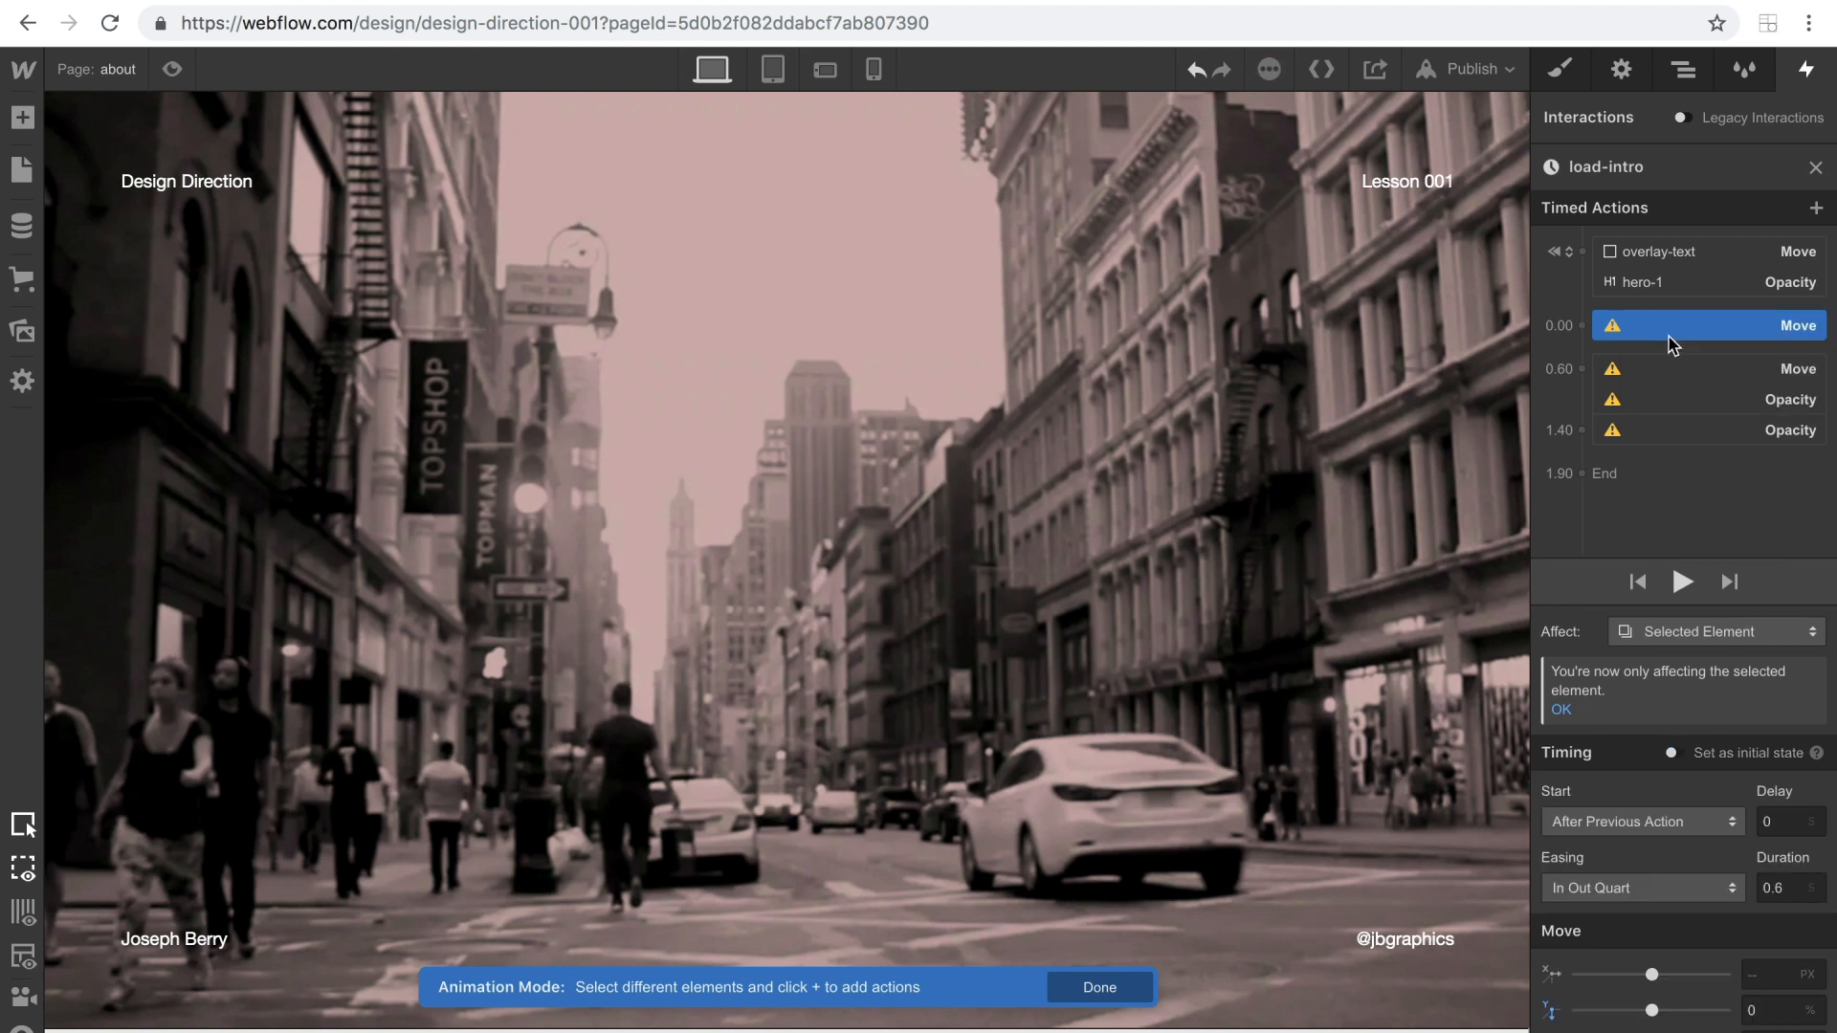
right_click(1670, 333)
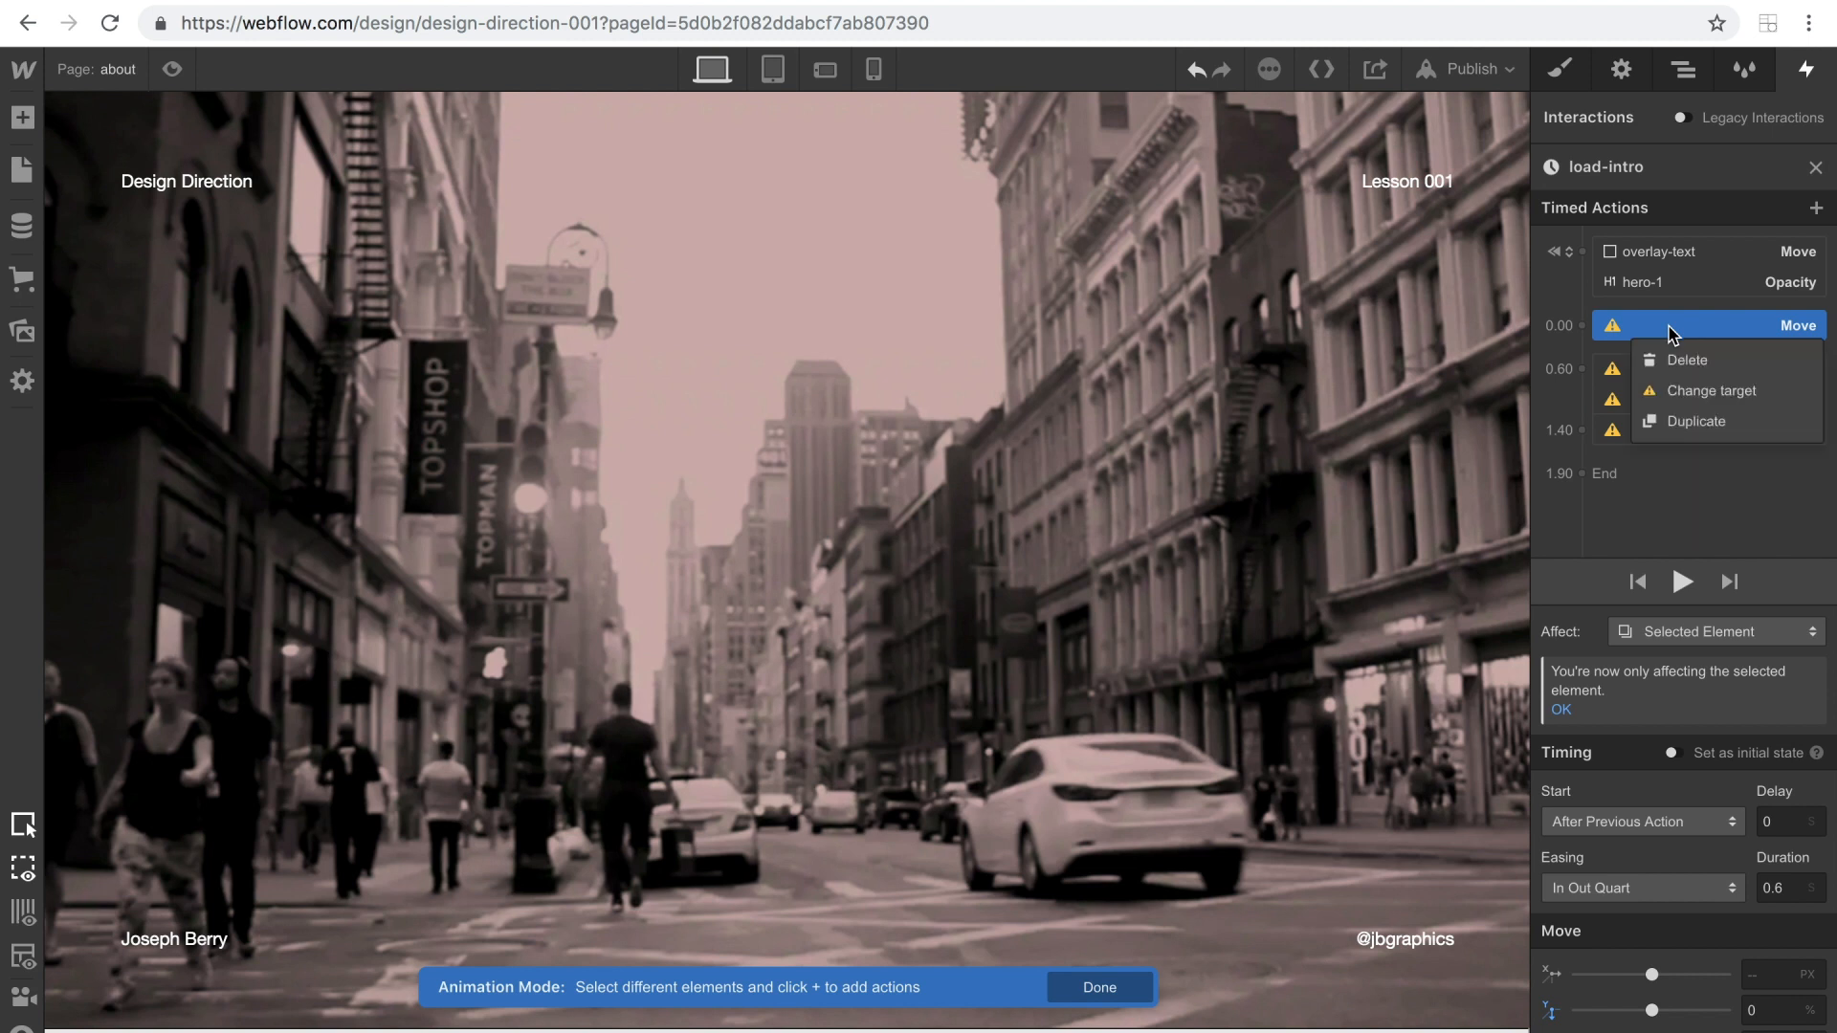
left_click(1669, 355)
right_click(1654, 330)
left_click(1658, 359)
right_click(1653, 331)
left_click(1670, 357)
right_click(1643, 337)
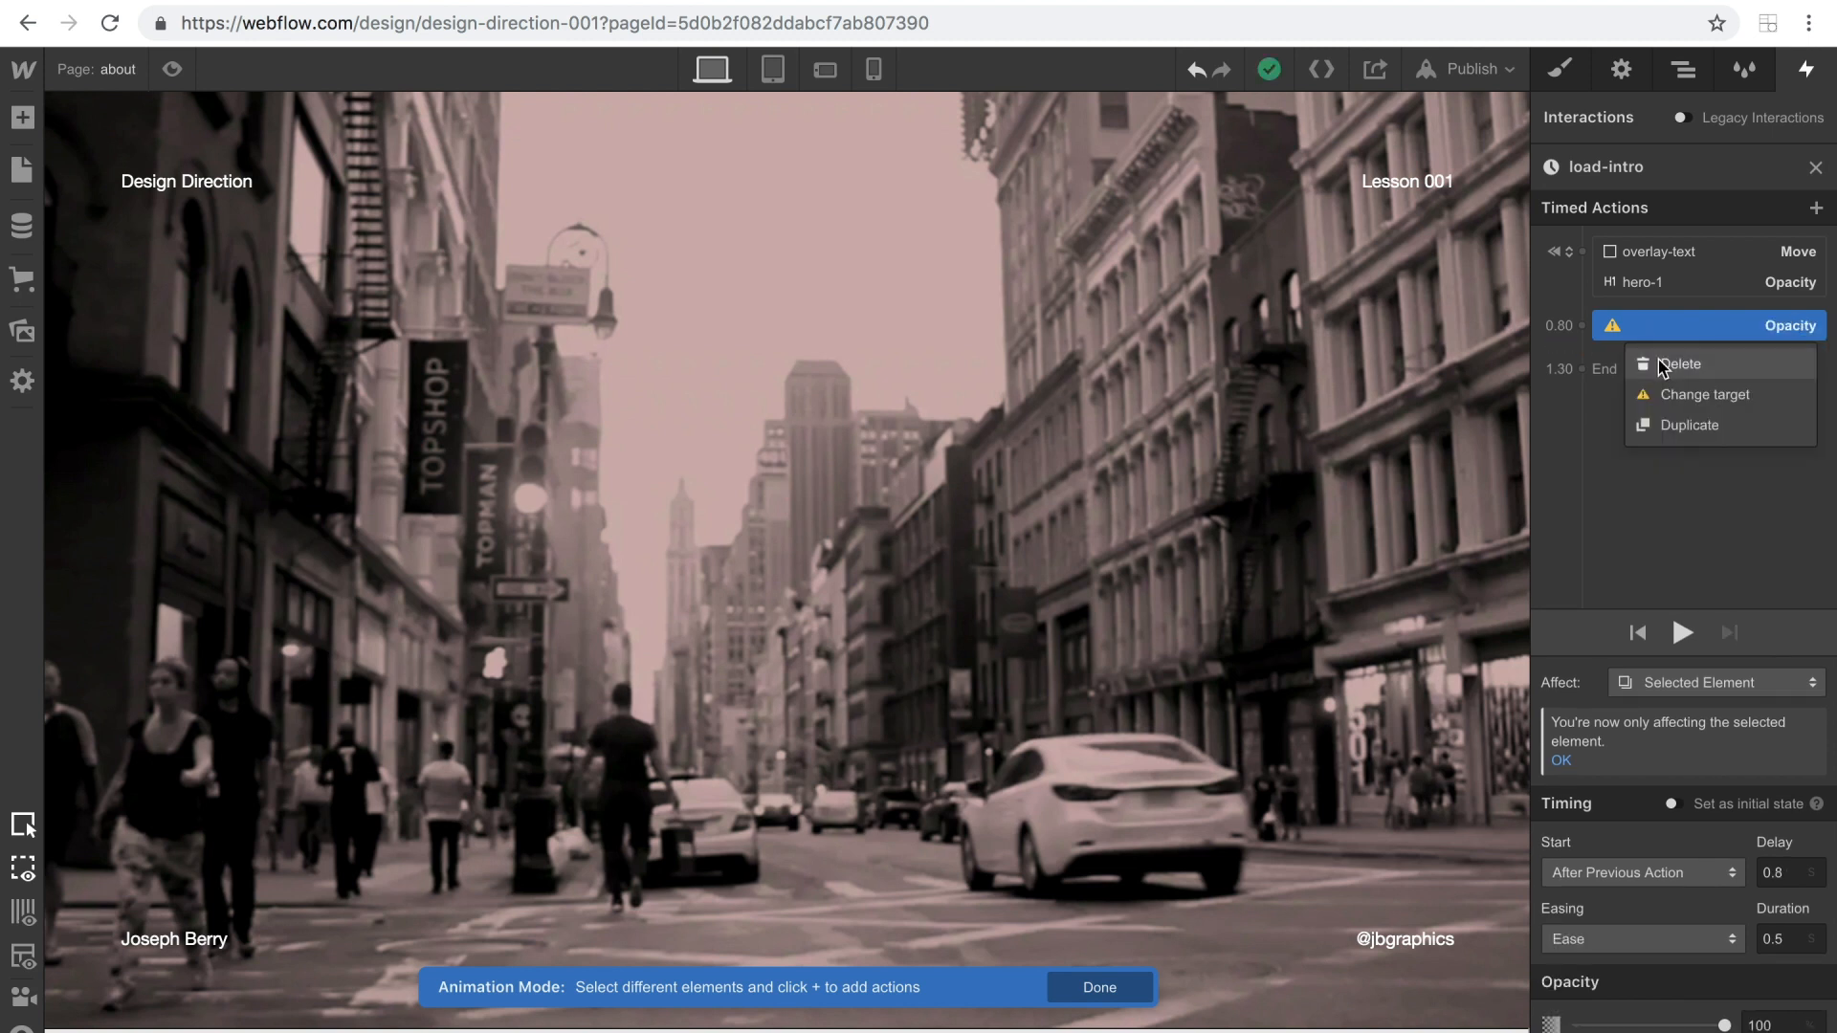
left_click(1667, 359)
Add a Move action for overlay-text after the initial states, with its Y position at 0%.
left_click(1645, 251)
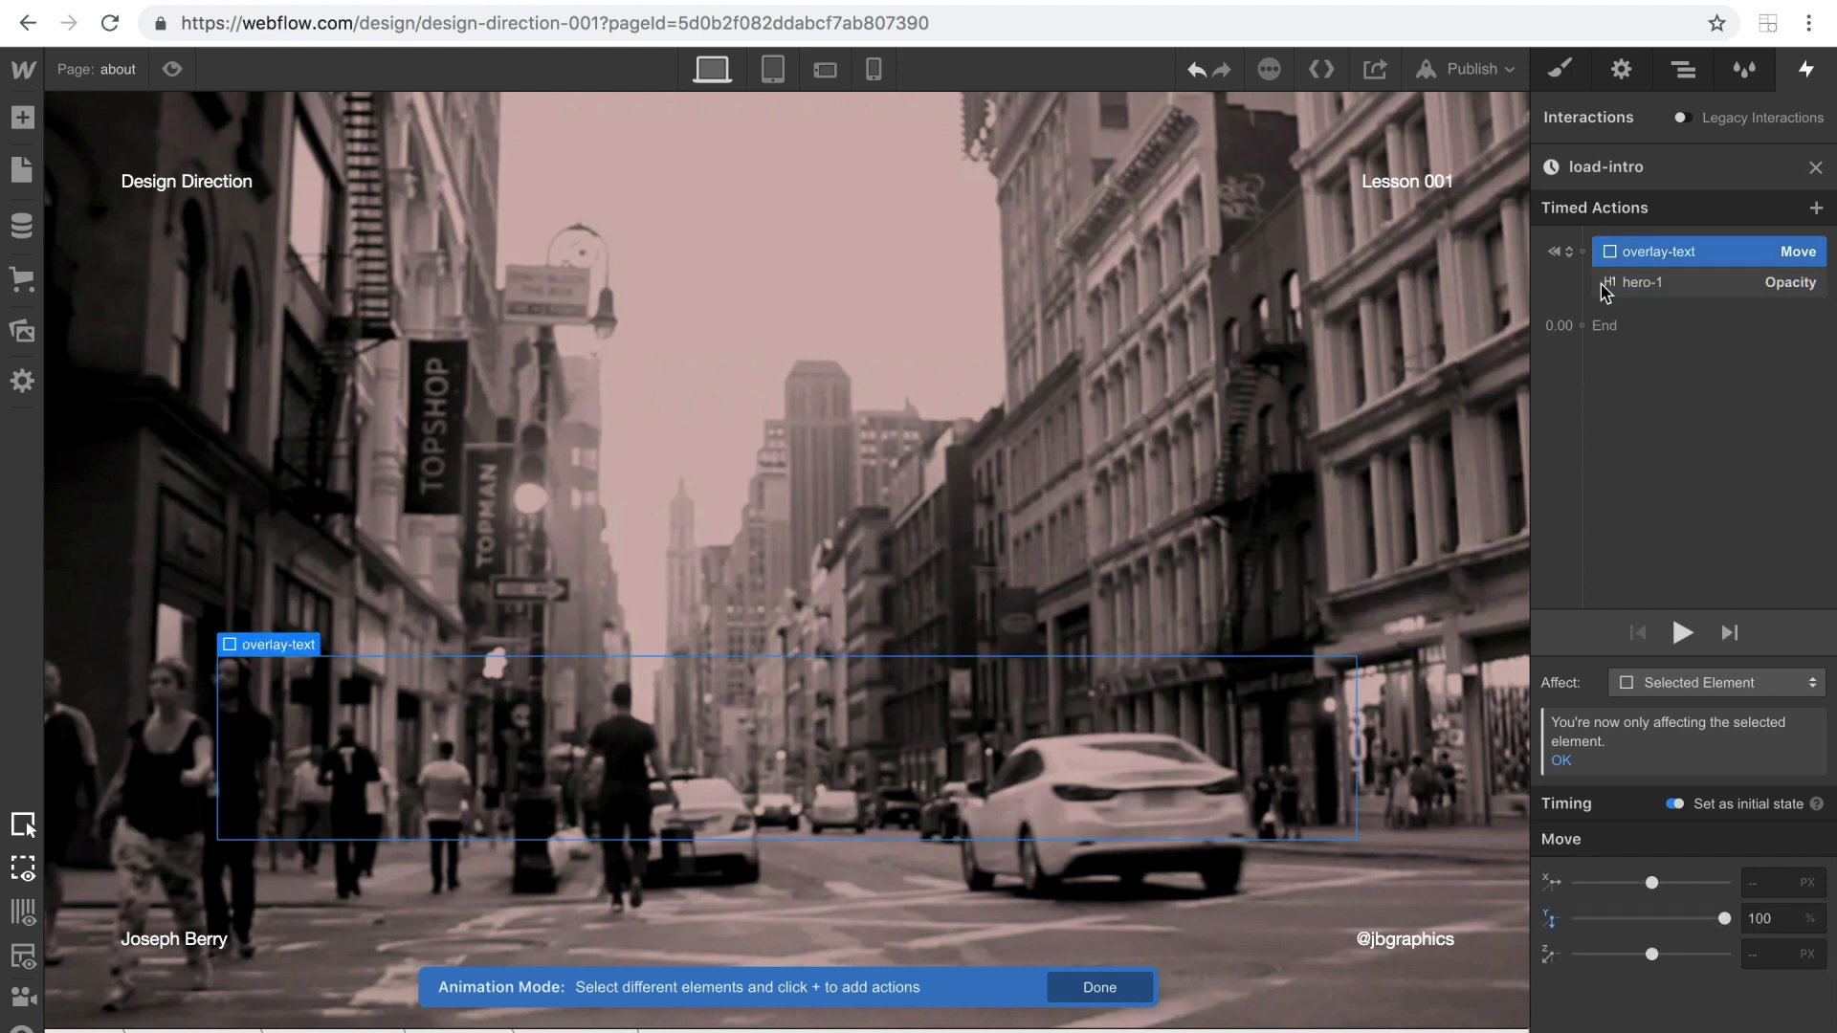
left_click(1591, 319)
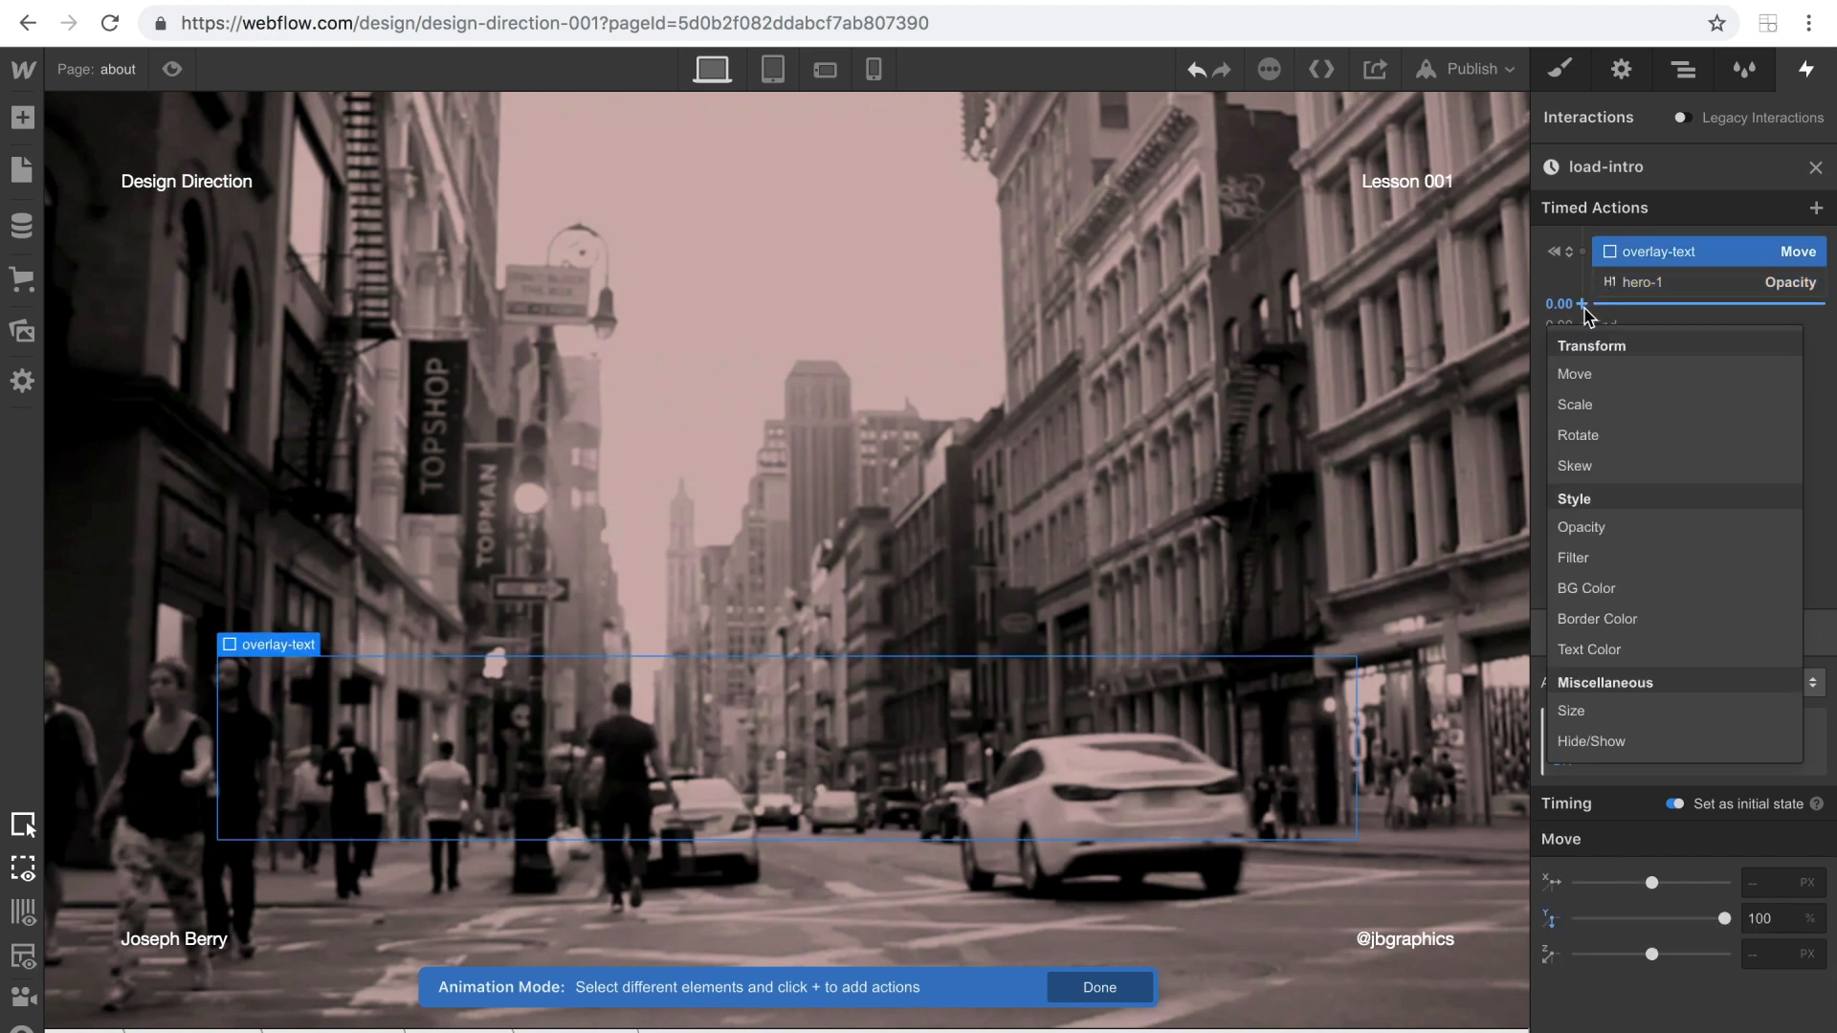
left_click(1591, 375)
left_click(1763, 1011)
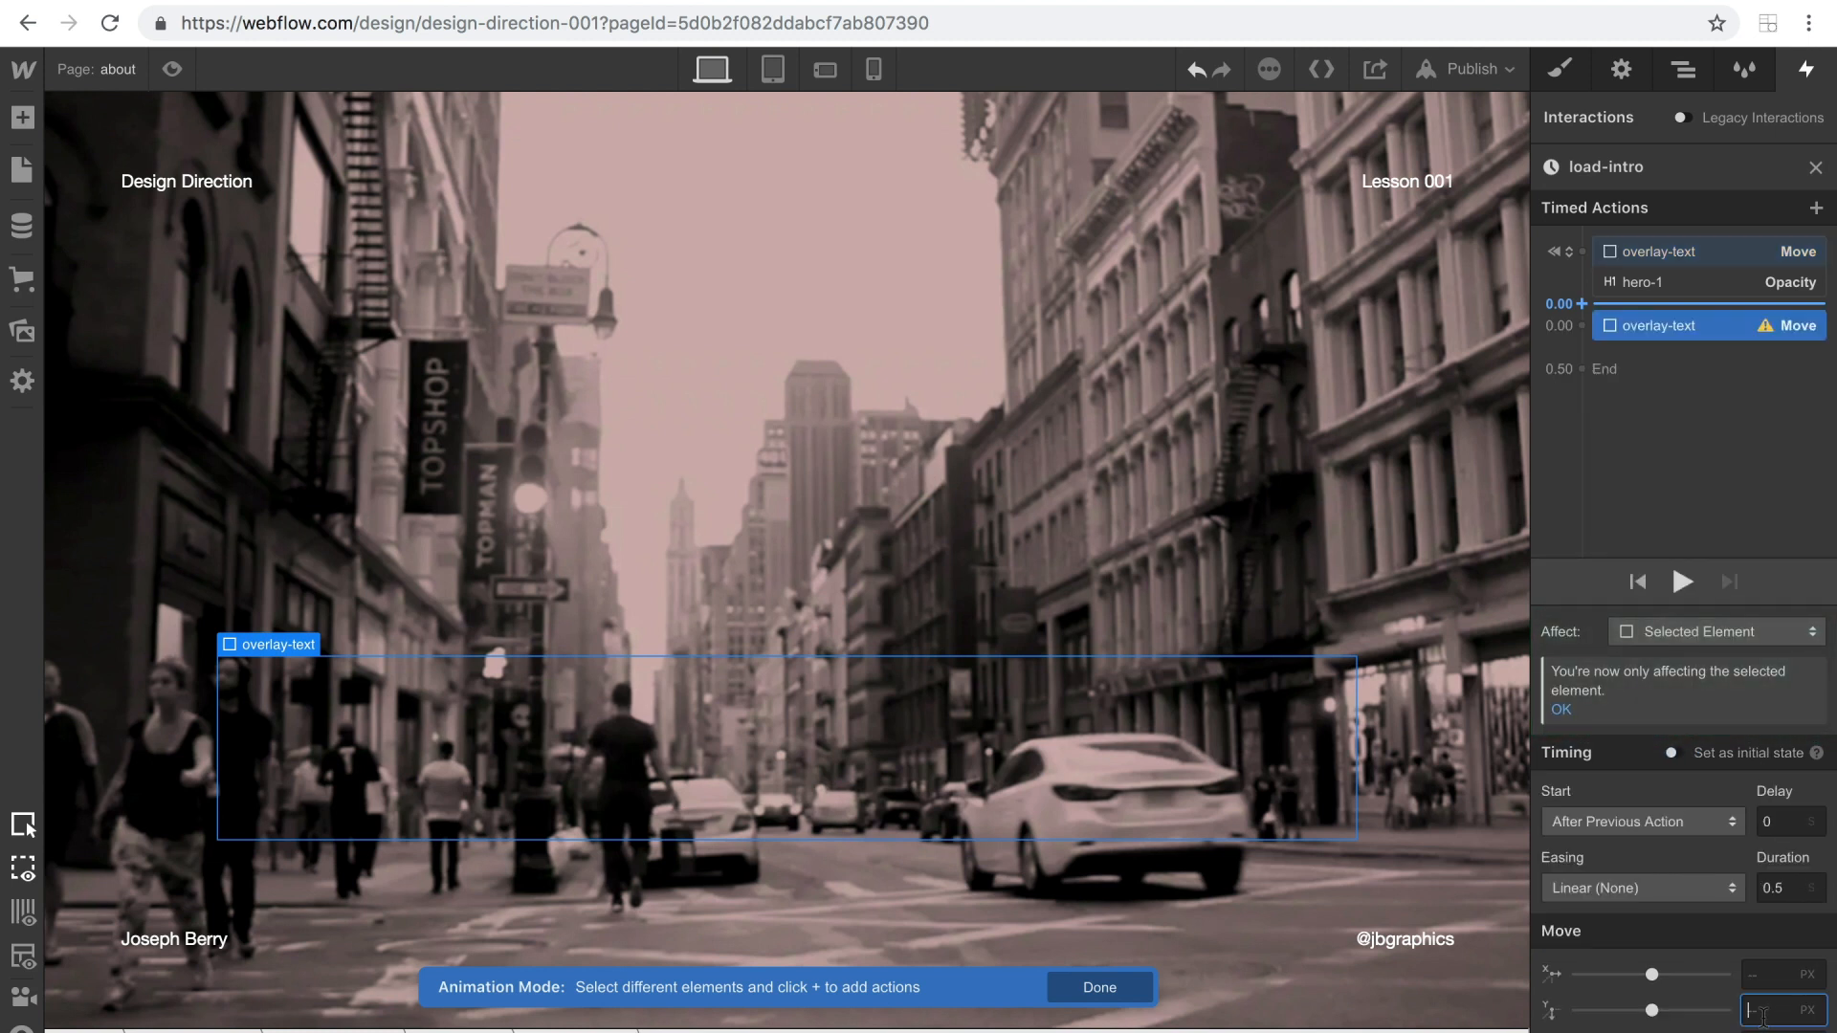
type("0")
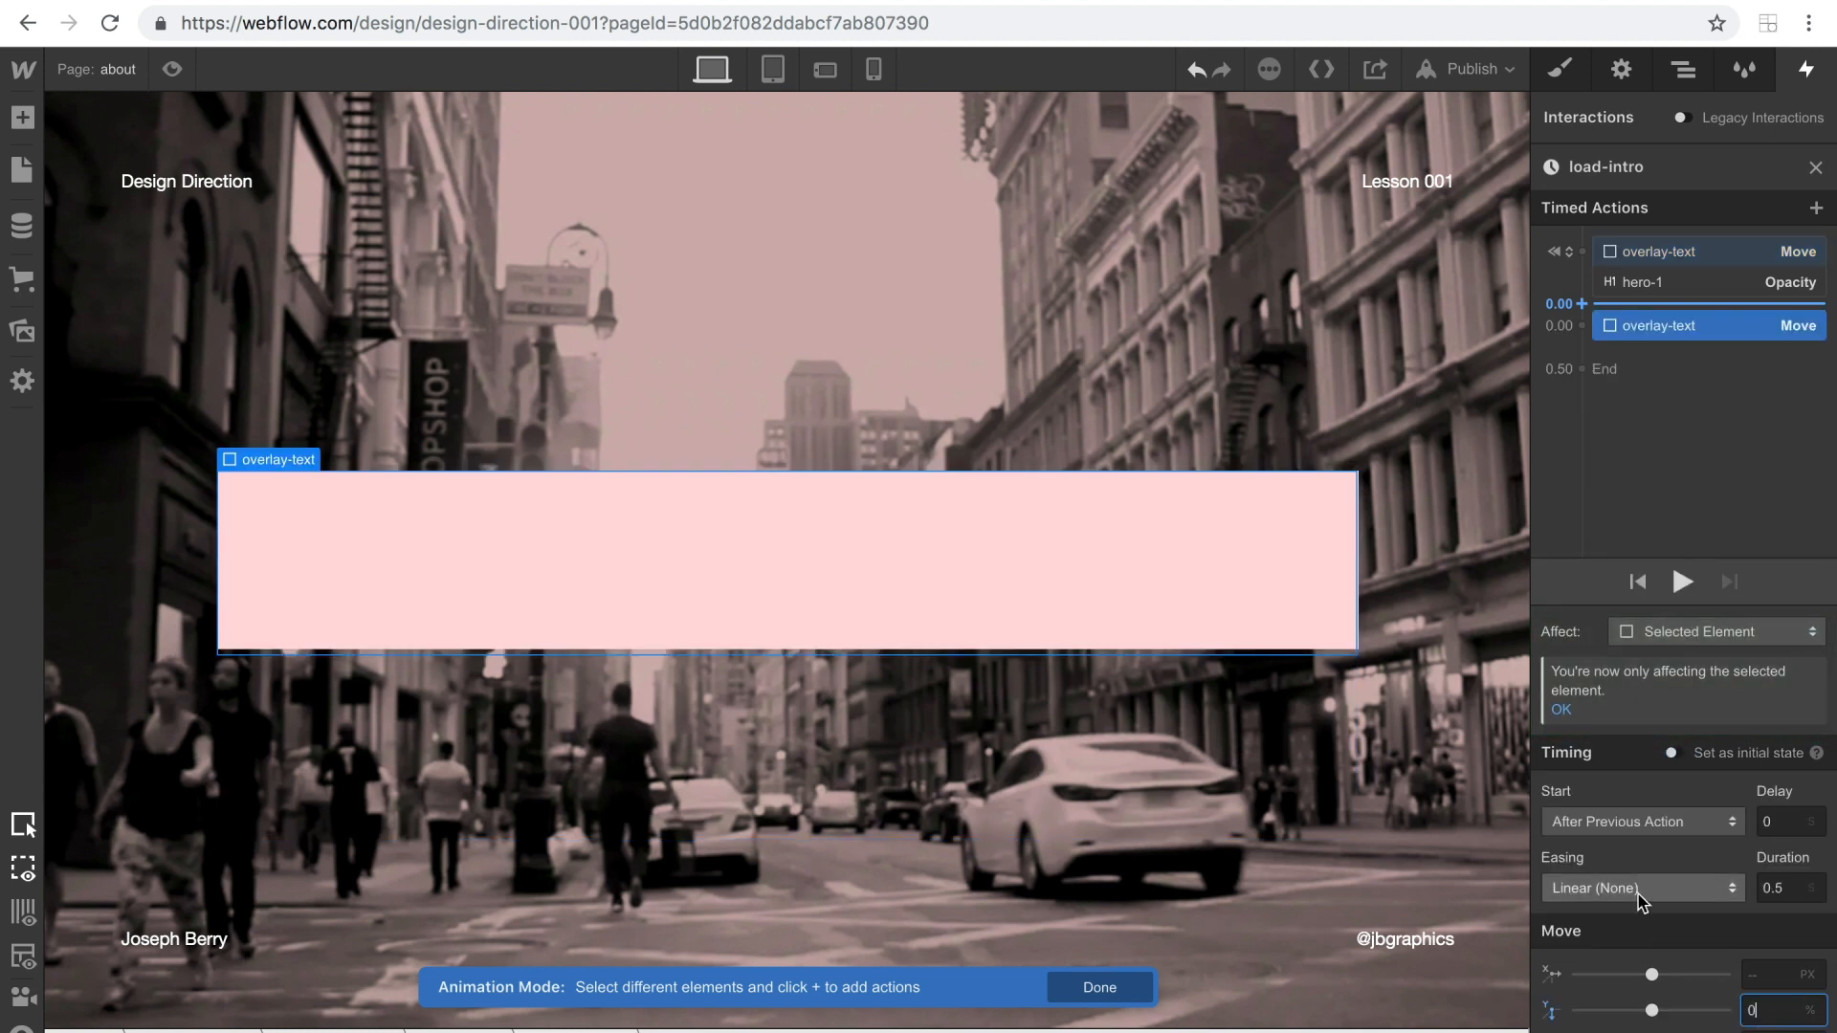
Give the new overlay-text Move action In Out Quart easing and a duration of 0.8 seconds.
left_click(1639, 890)
scroll(1628, 580, "down", 2)
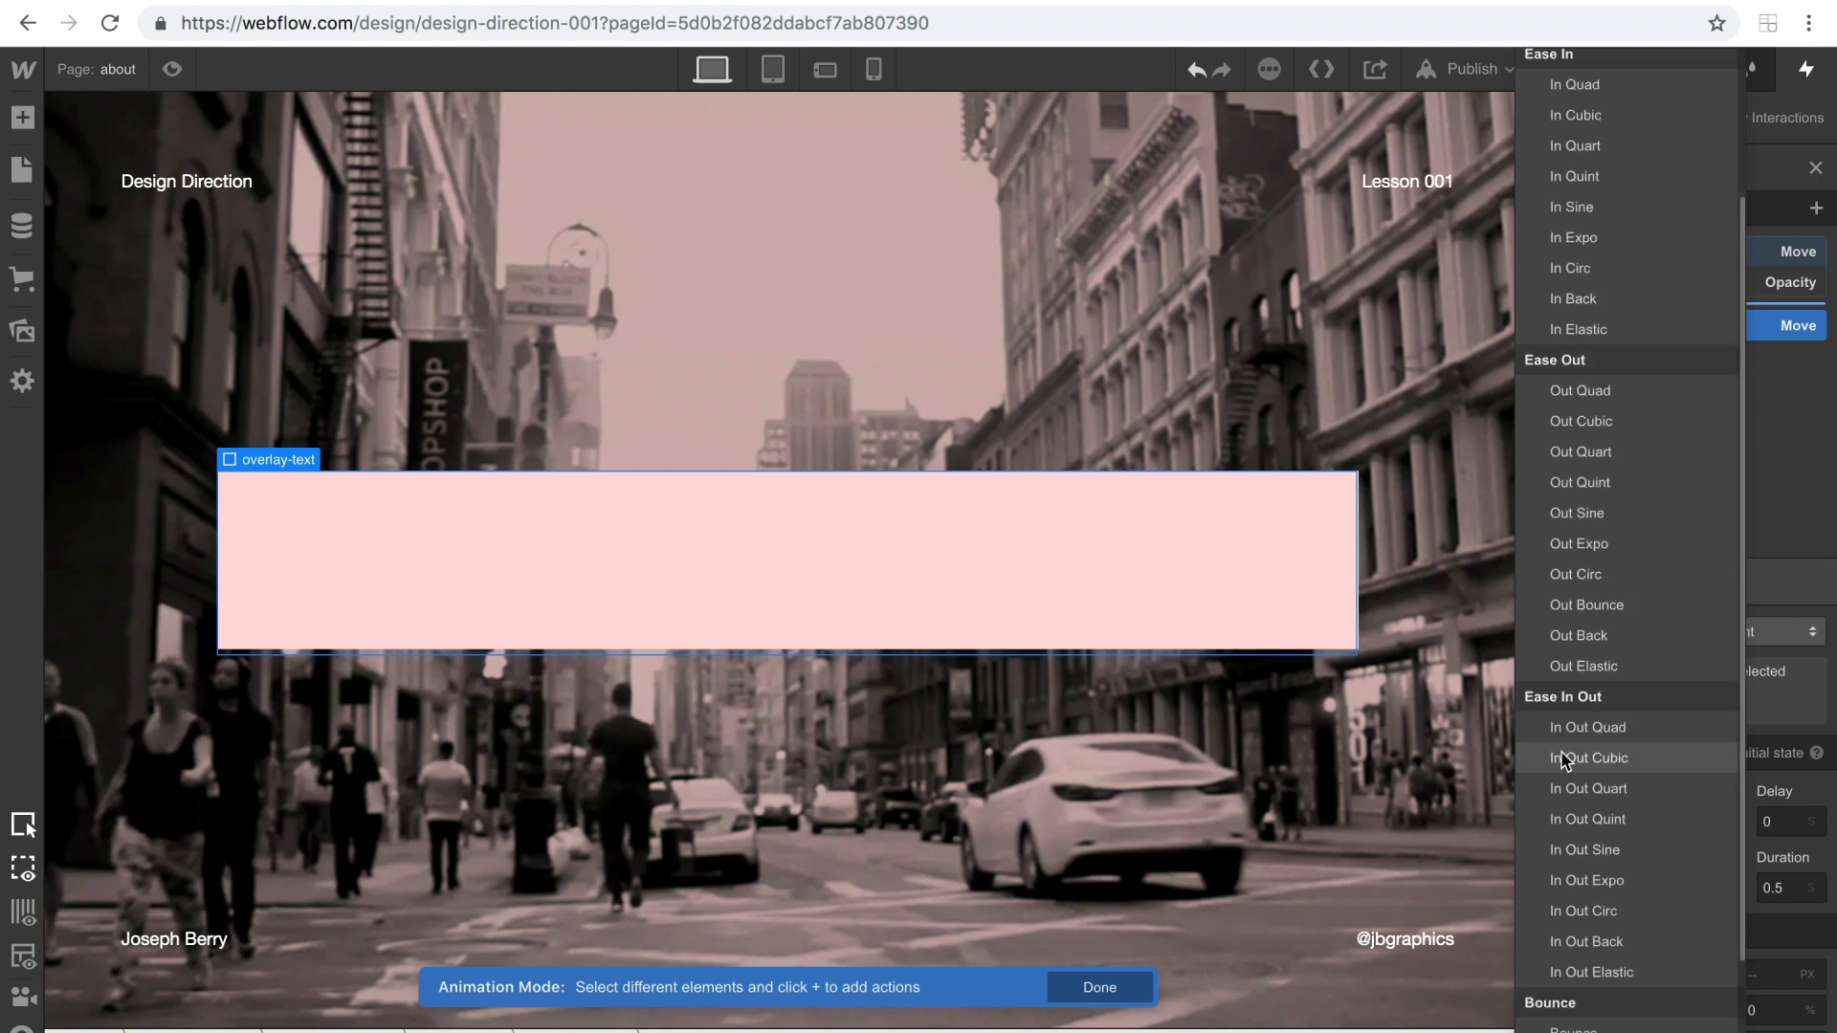
left_click(1584, 789)
left_click(1792, 888)
key("BackSpace")
type("8")
Add a 100% Opacity action for hero-1 alongside the 0% overlay-text move, using Ease easing.
left_click(1624, 283)
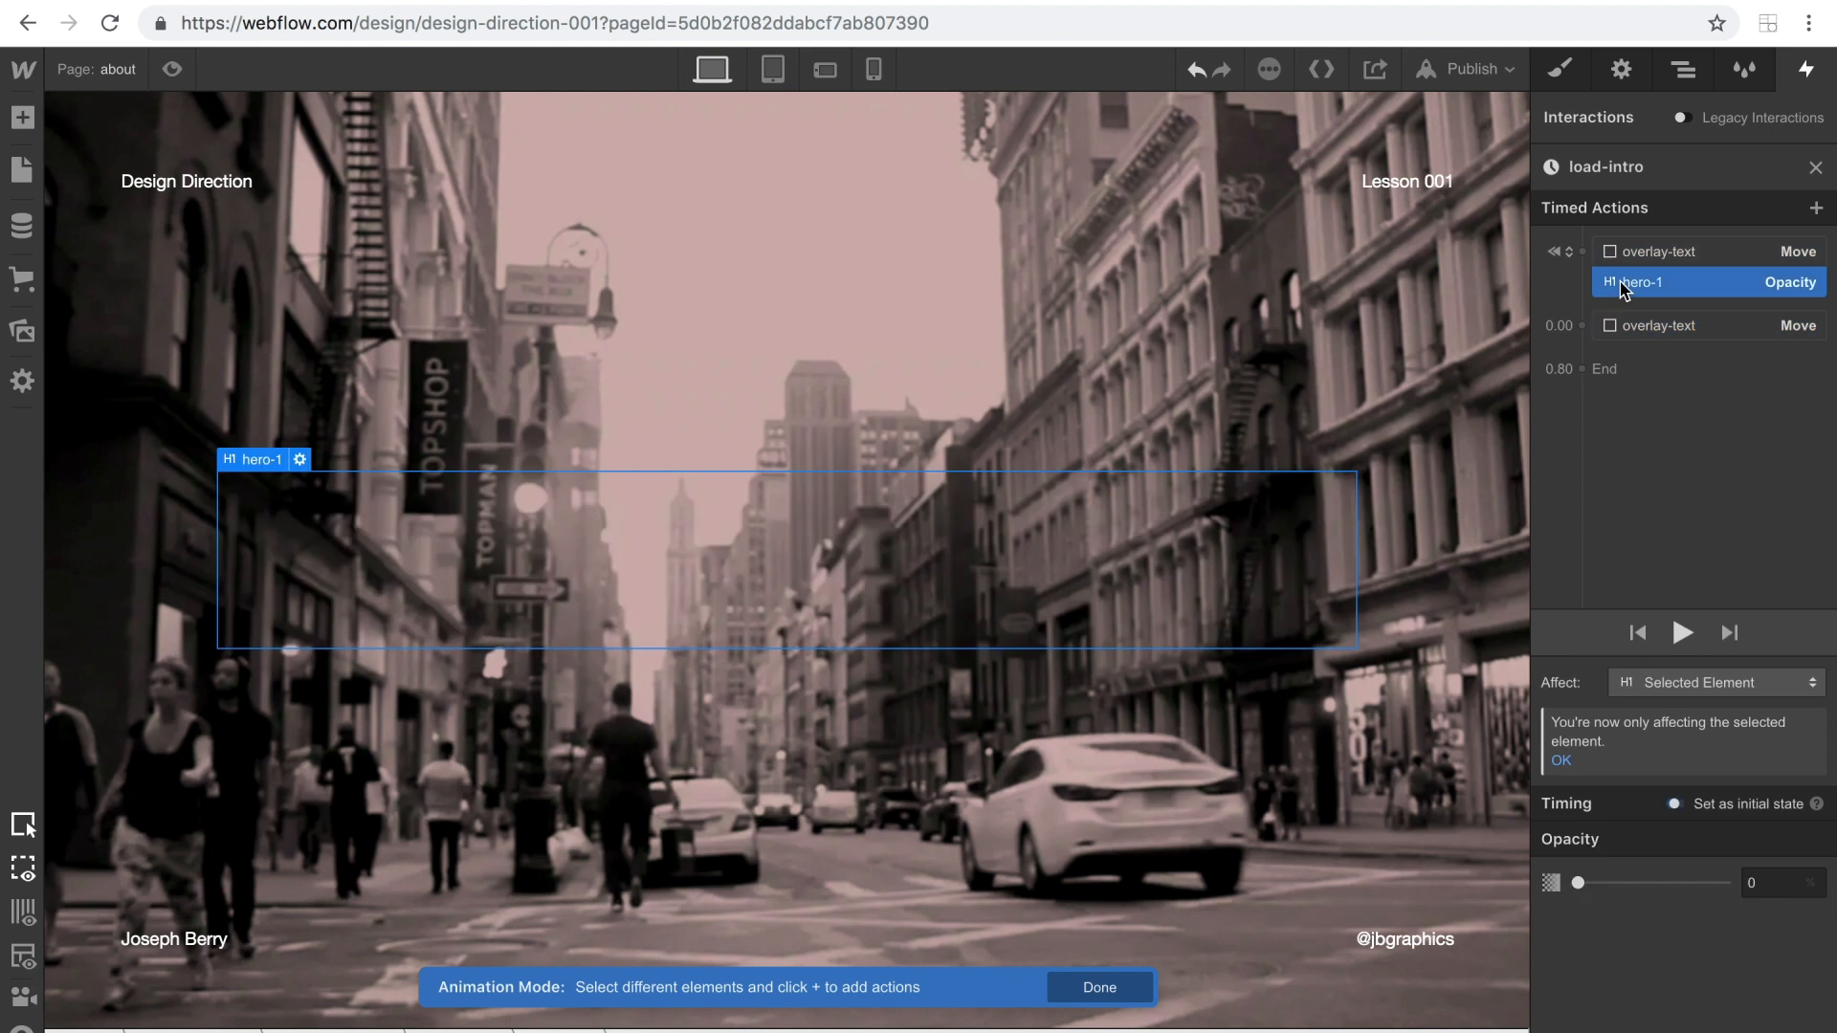
left_click(1581, 325)
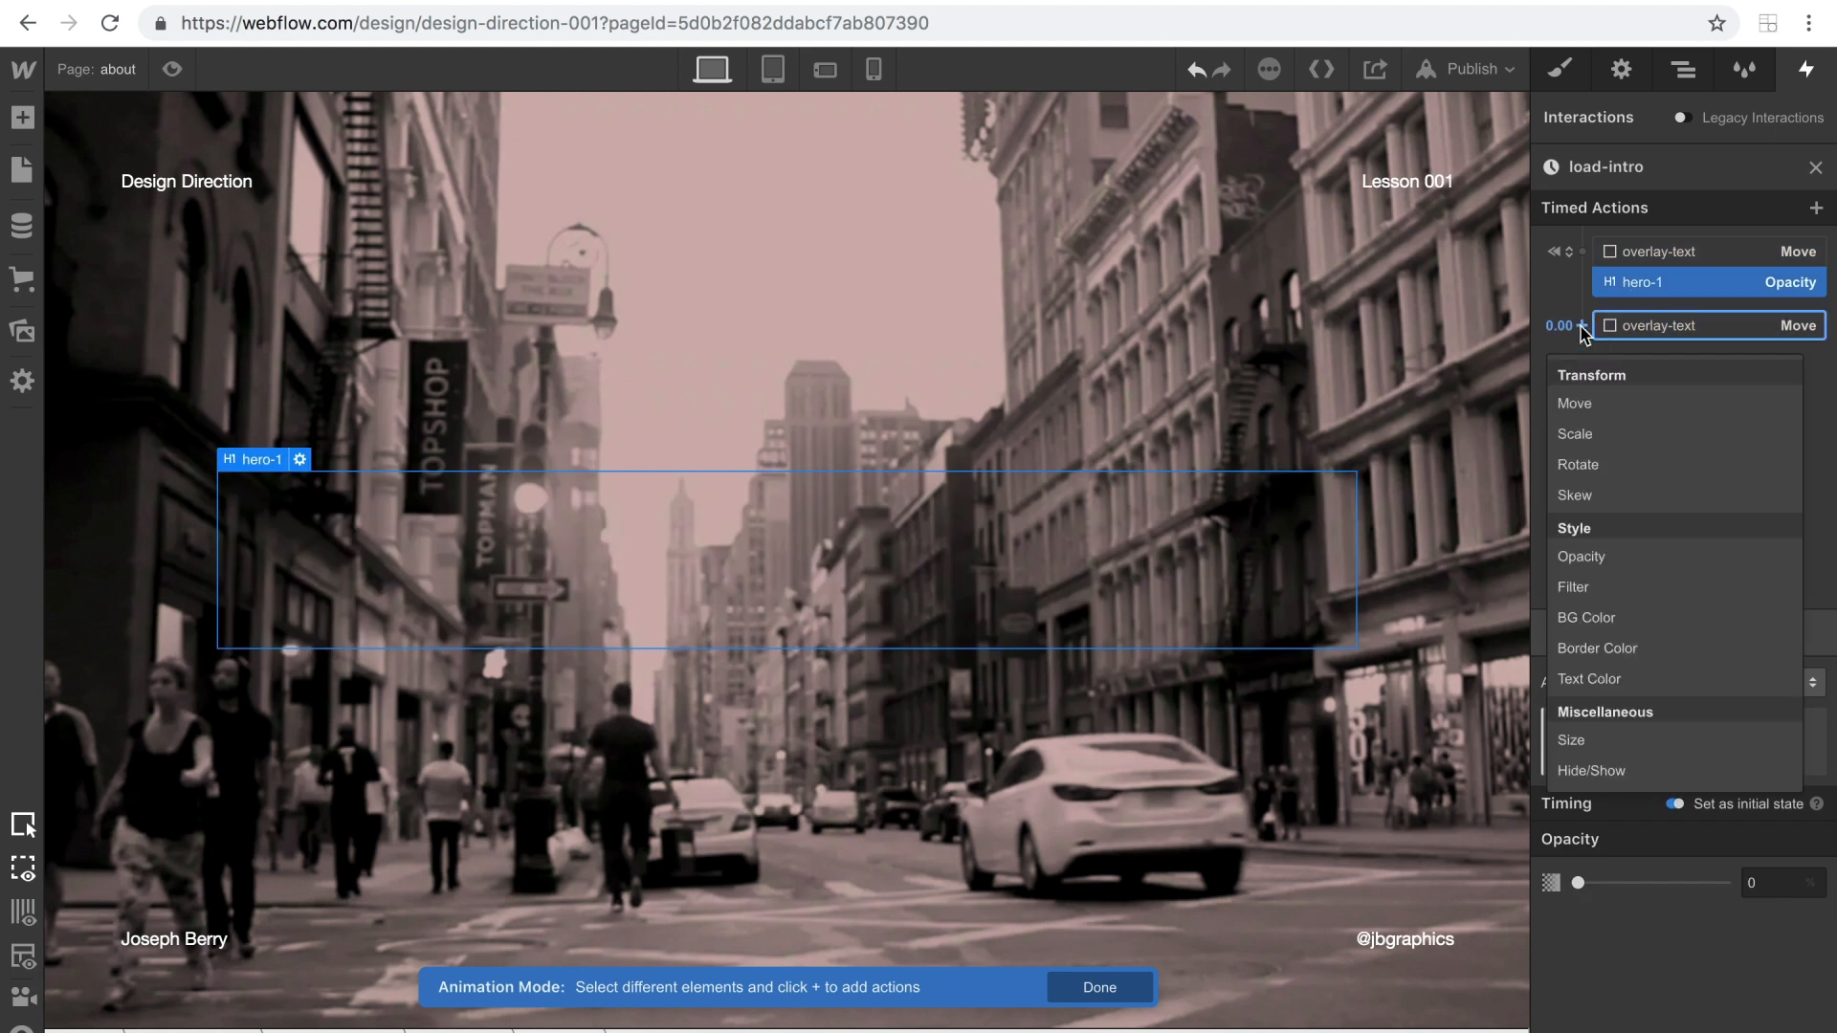
left_click(1579, 557)
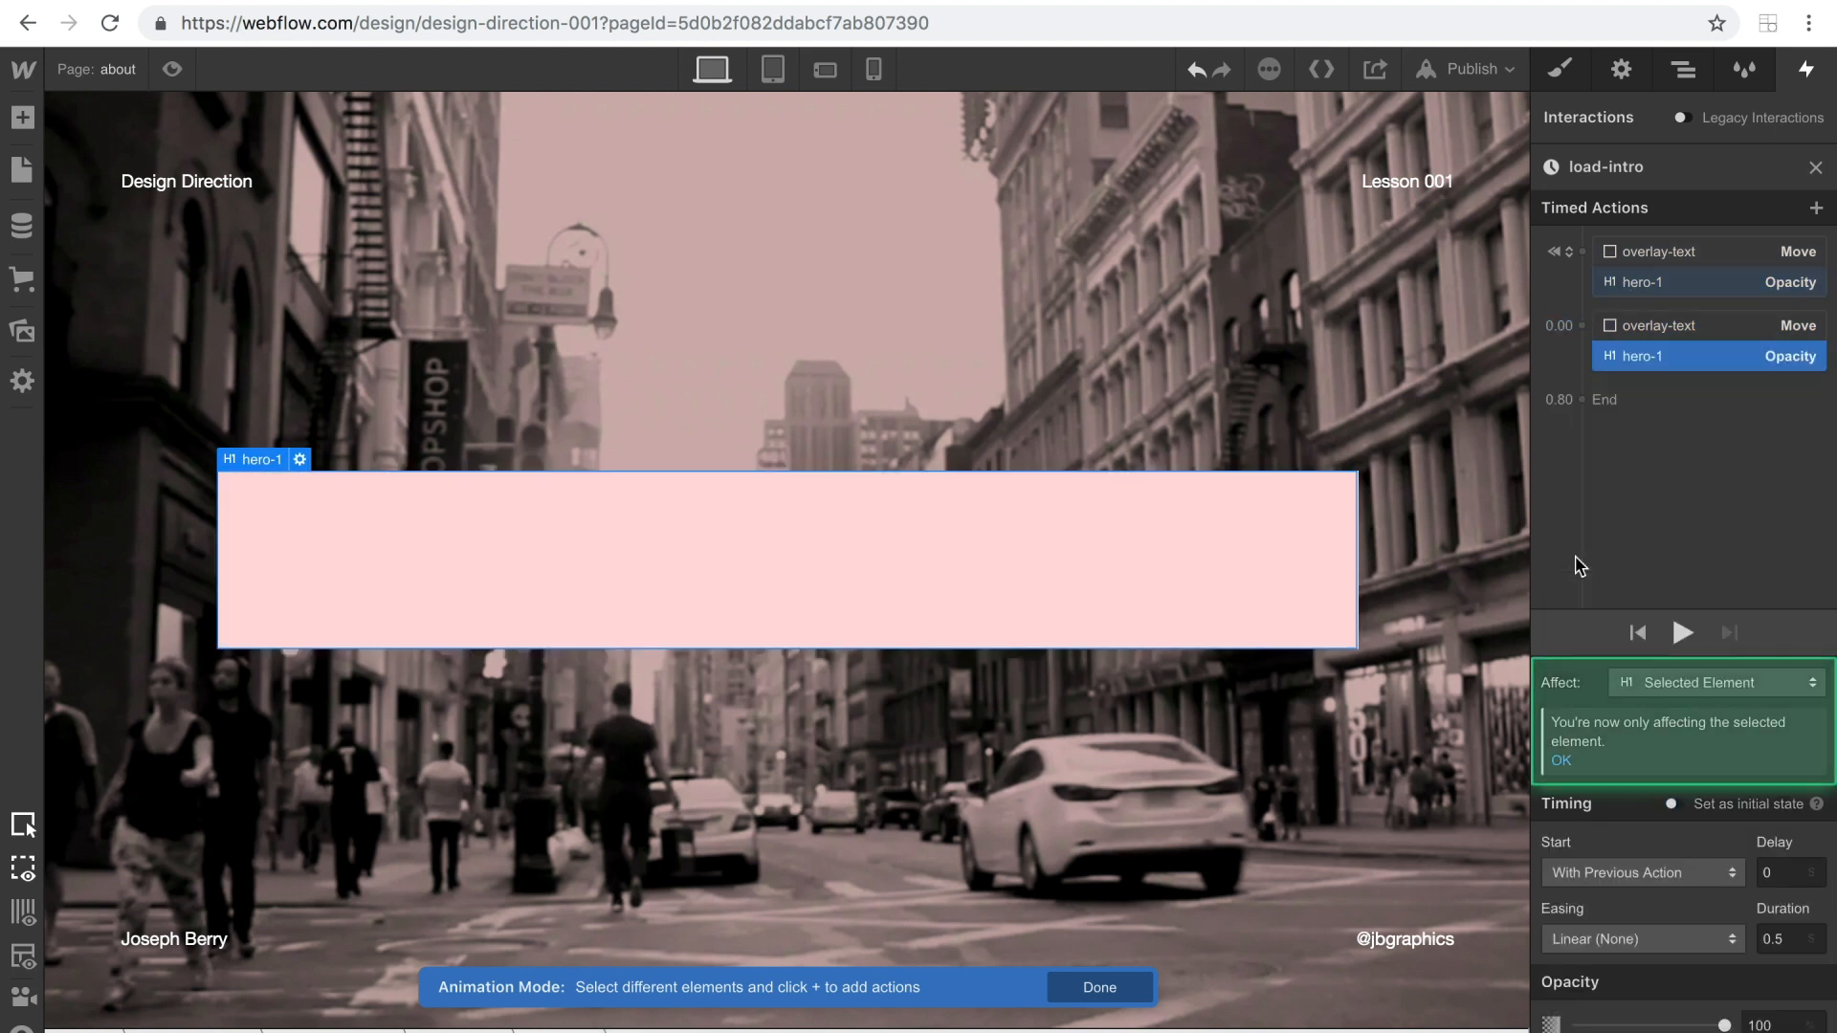
left_click(1689, 940)
left_click(1559, 132)
Add another overlay-text Move action at the end of load-intro, with its Y position at -100%.
left_click(1615, 325)
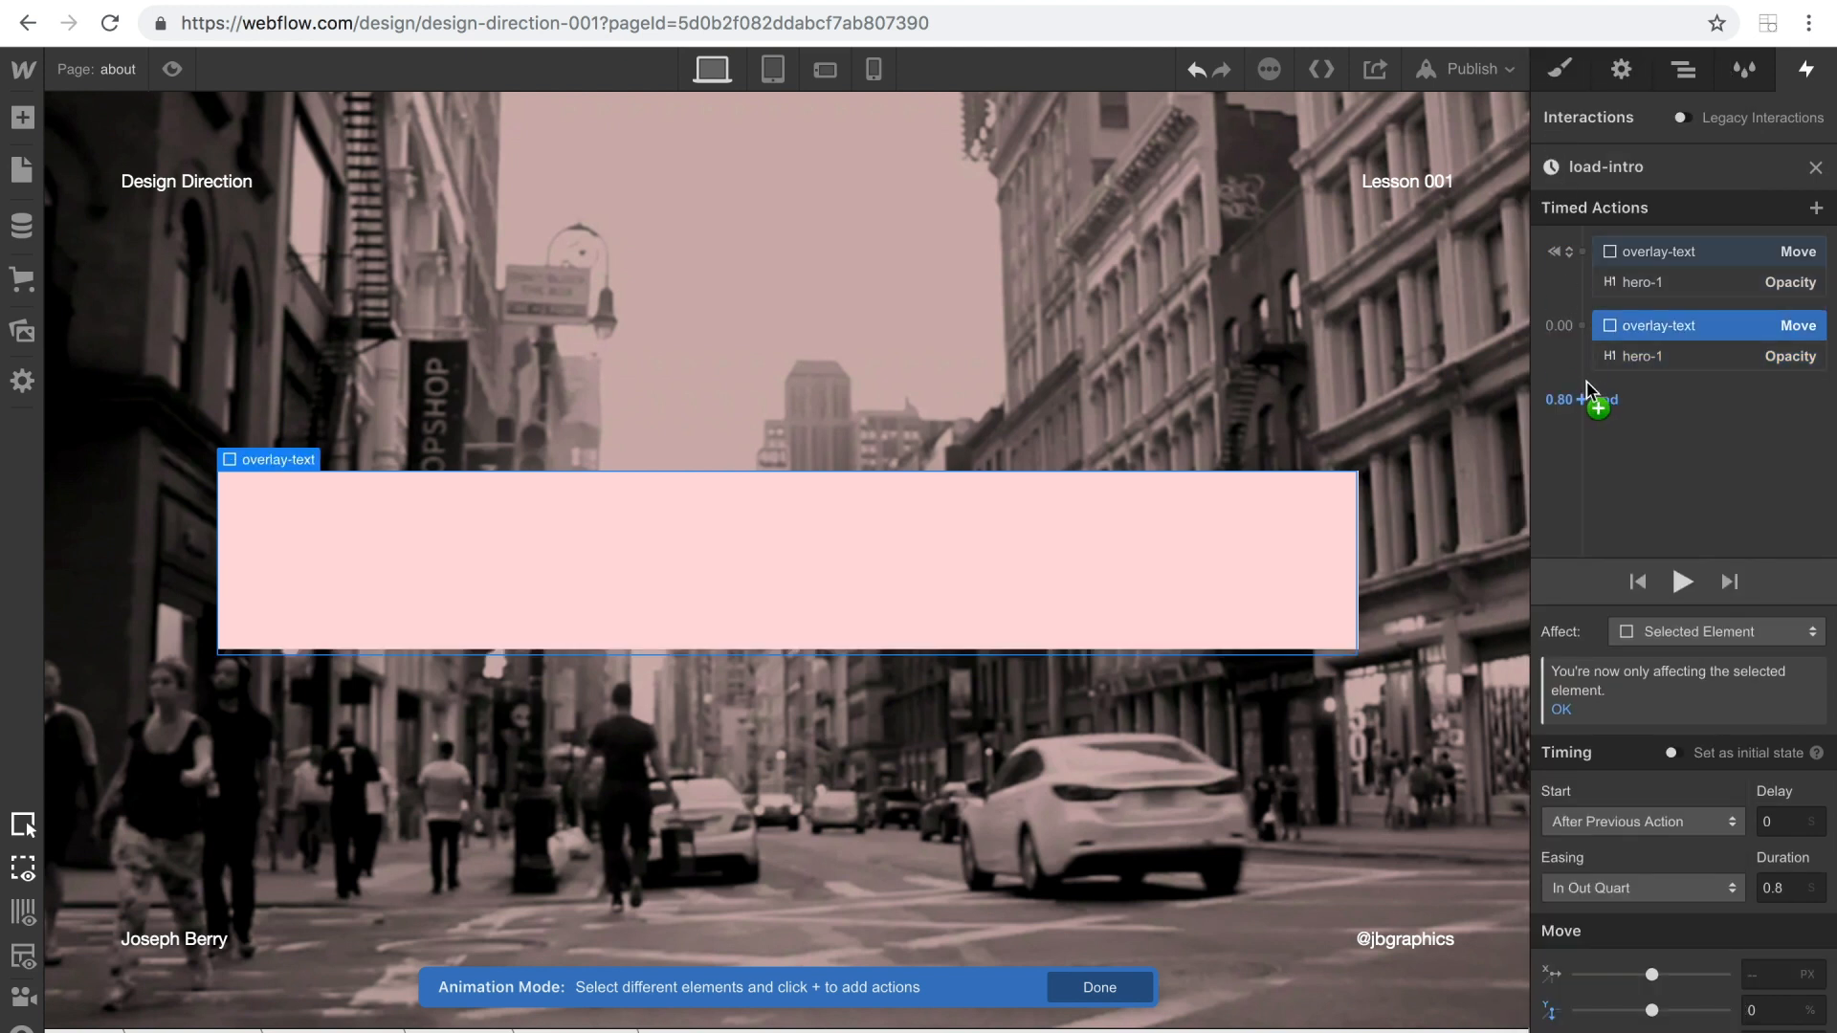
left_click(1586, 382)
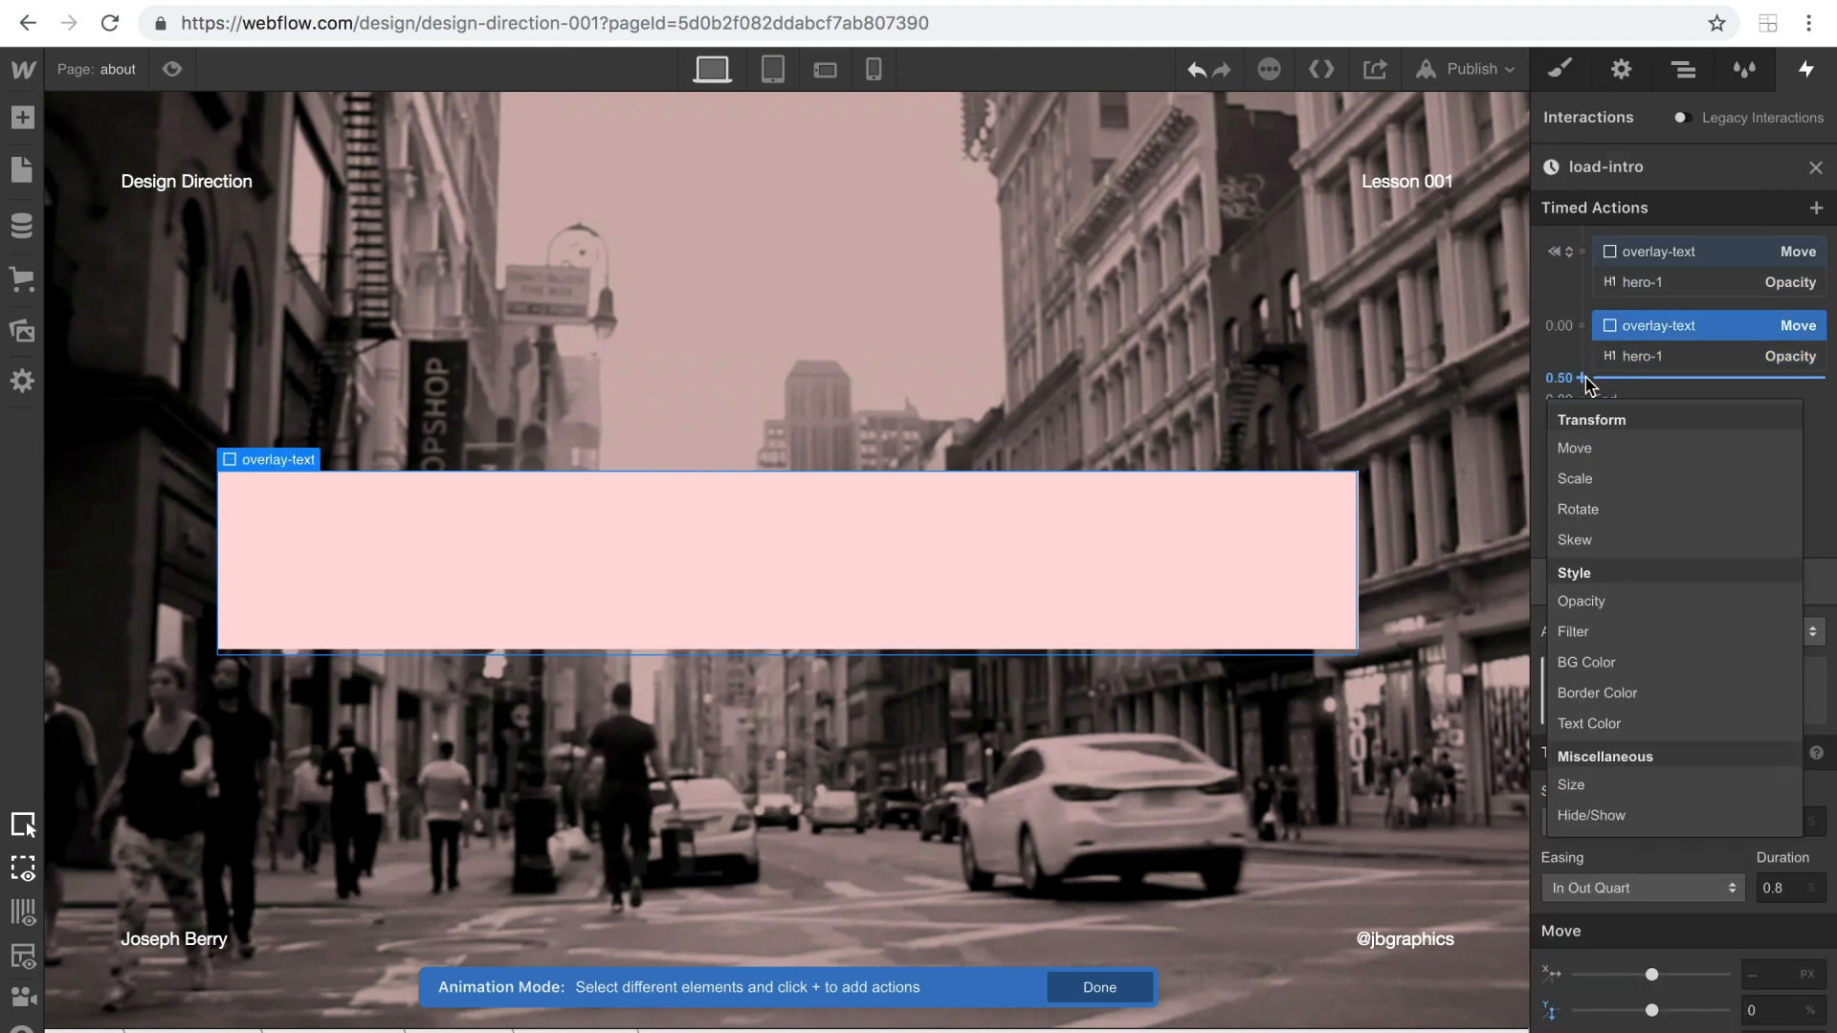
left_click(1574, 448)
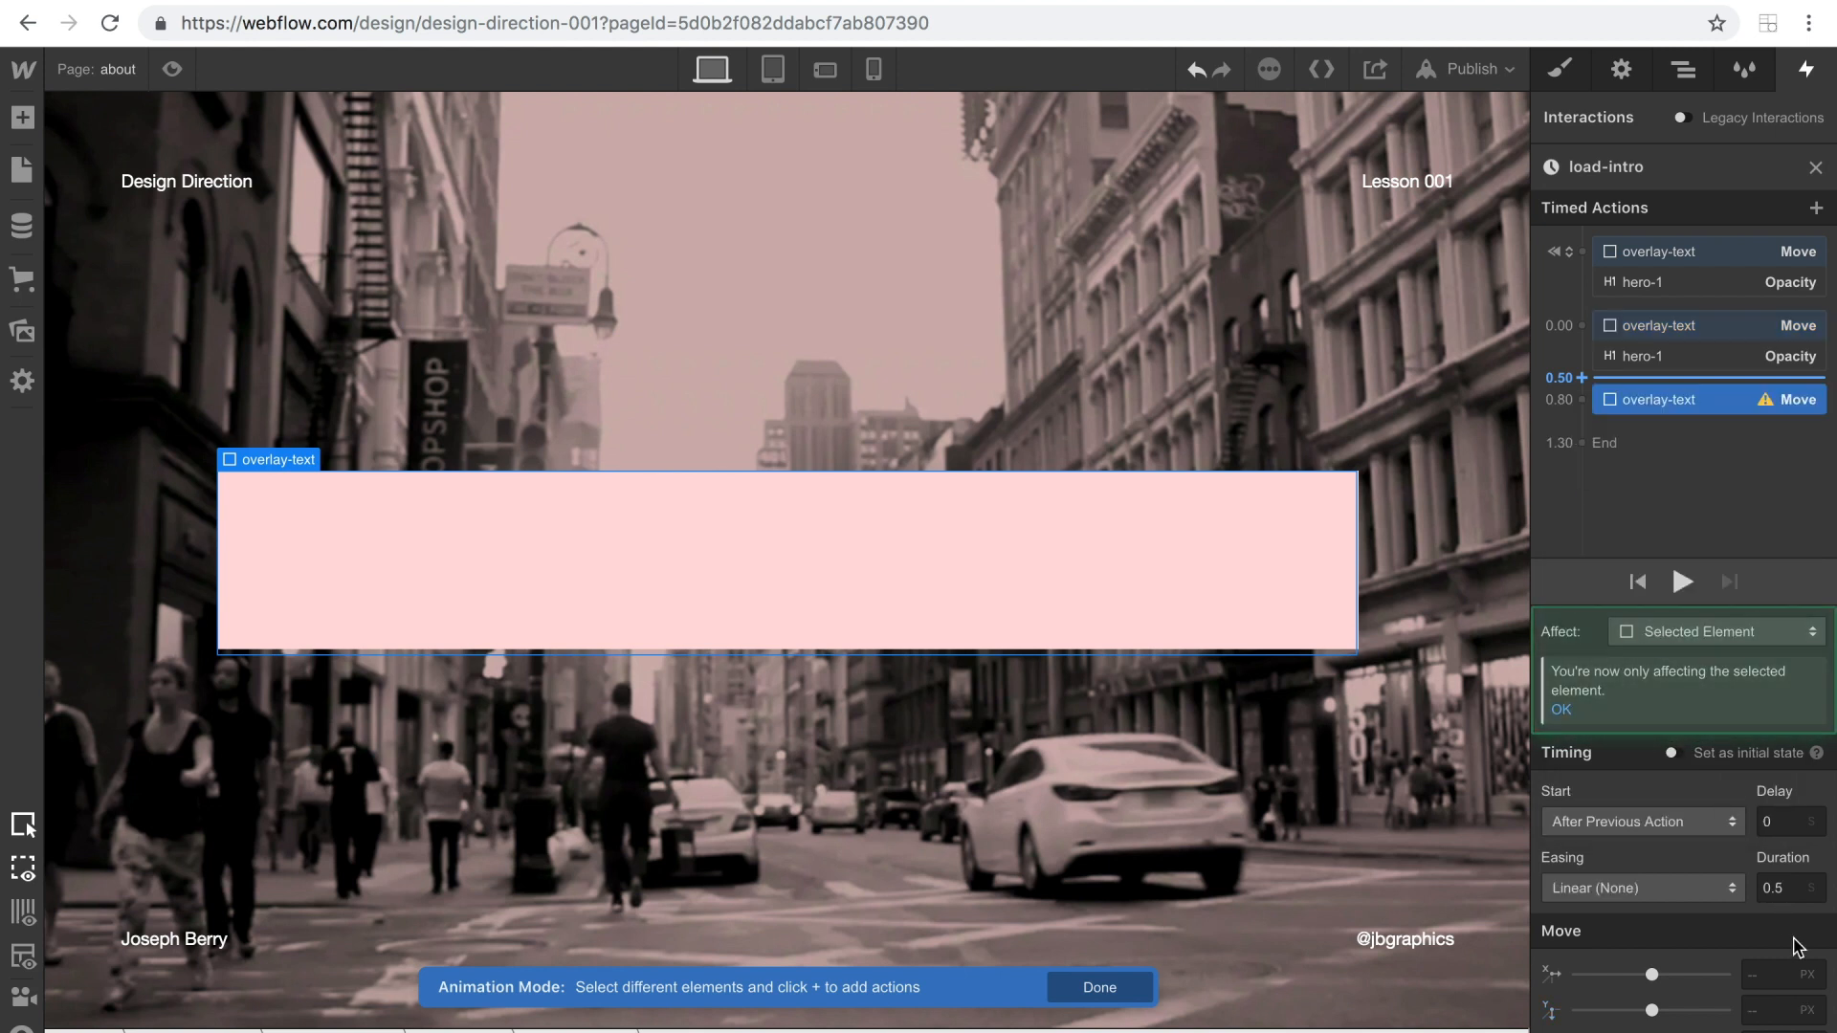
left_click(1768, 1010)
type("0")
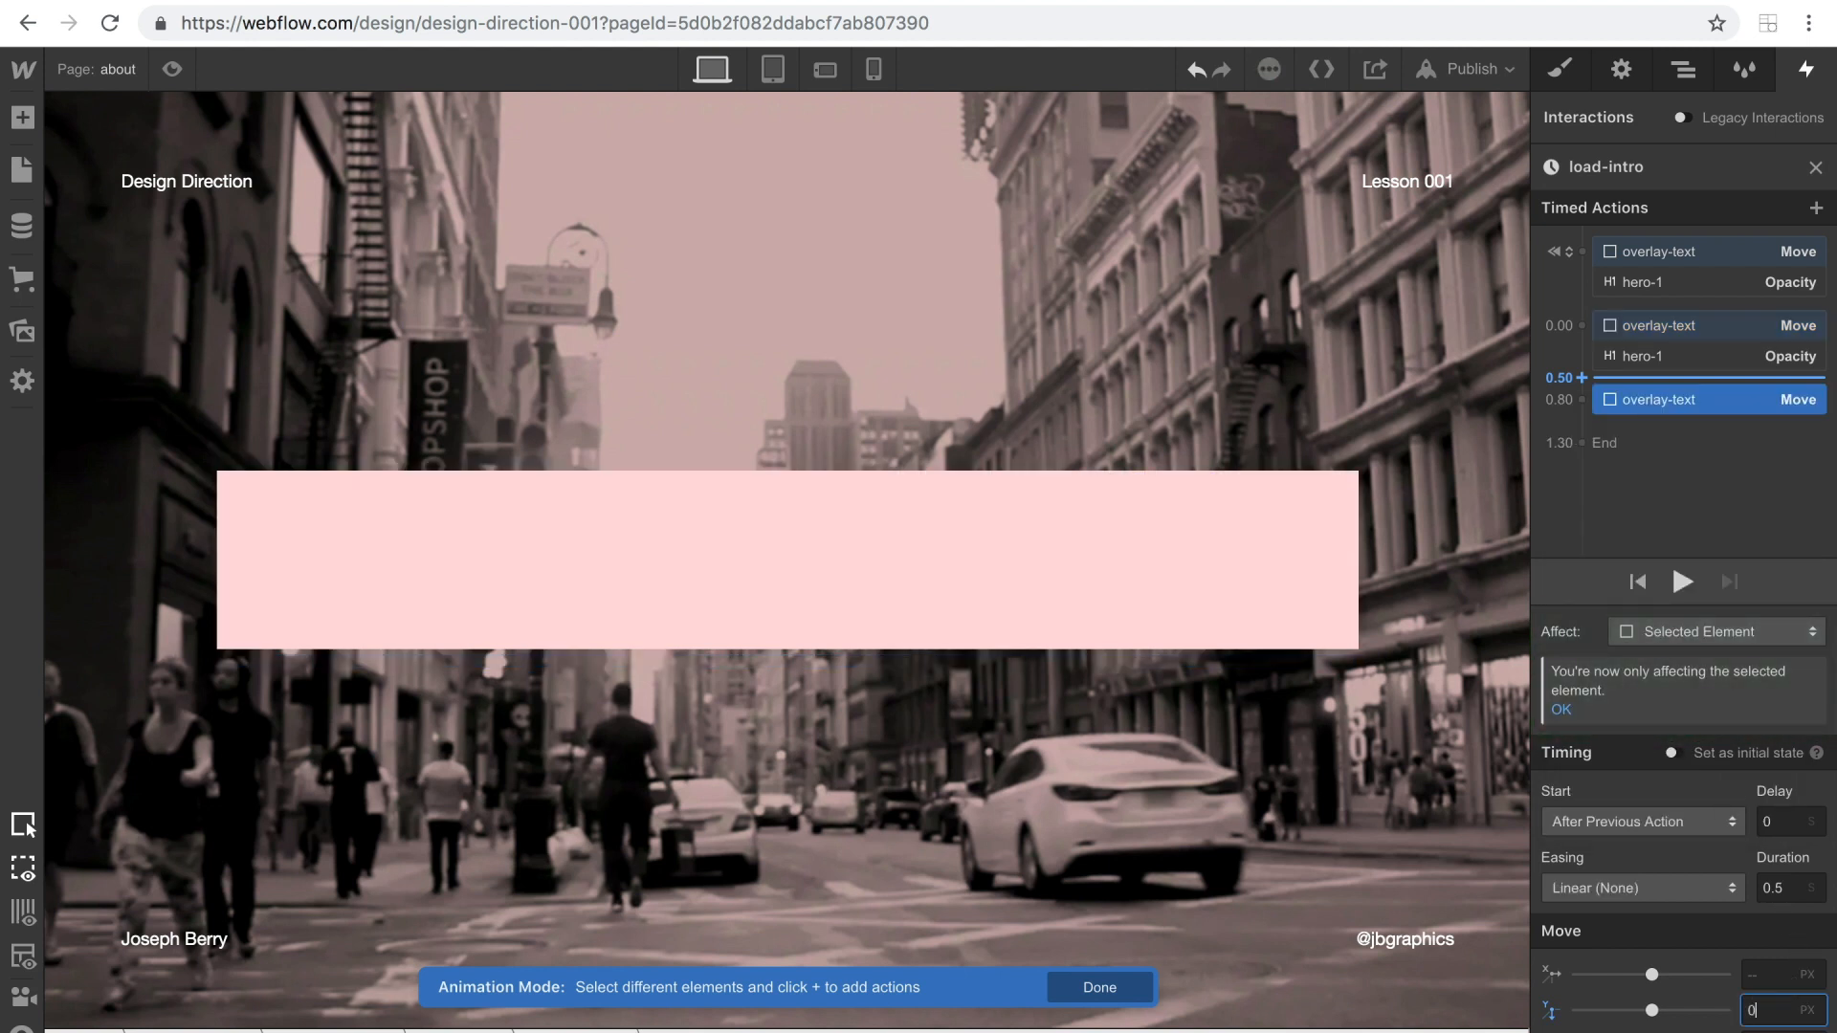
key("BackSpace")
type("-20")
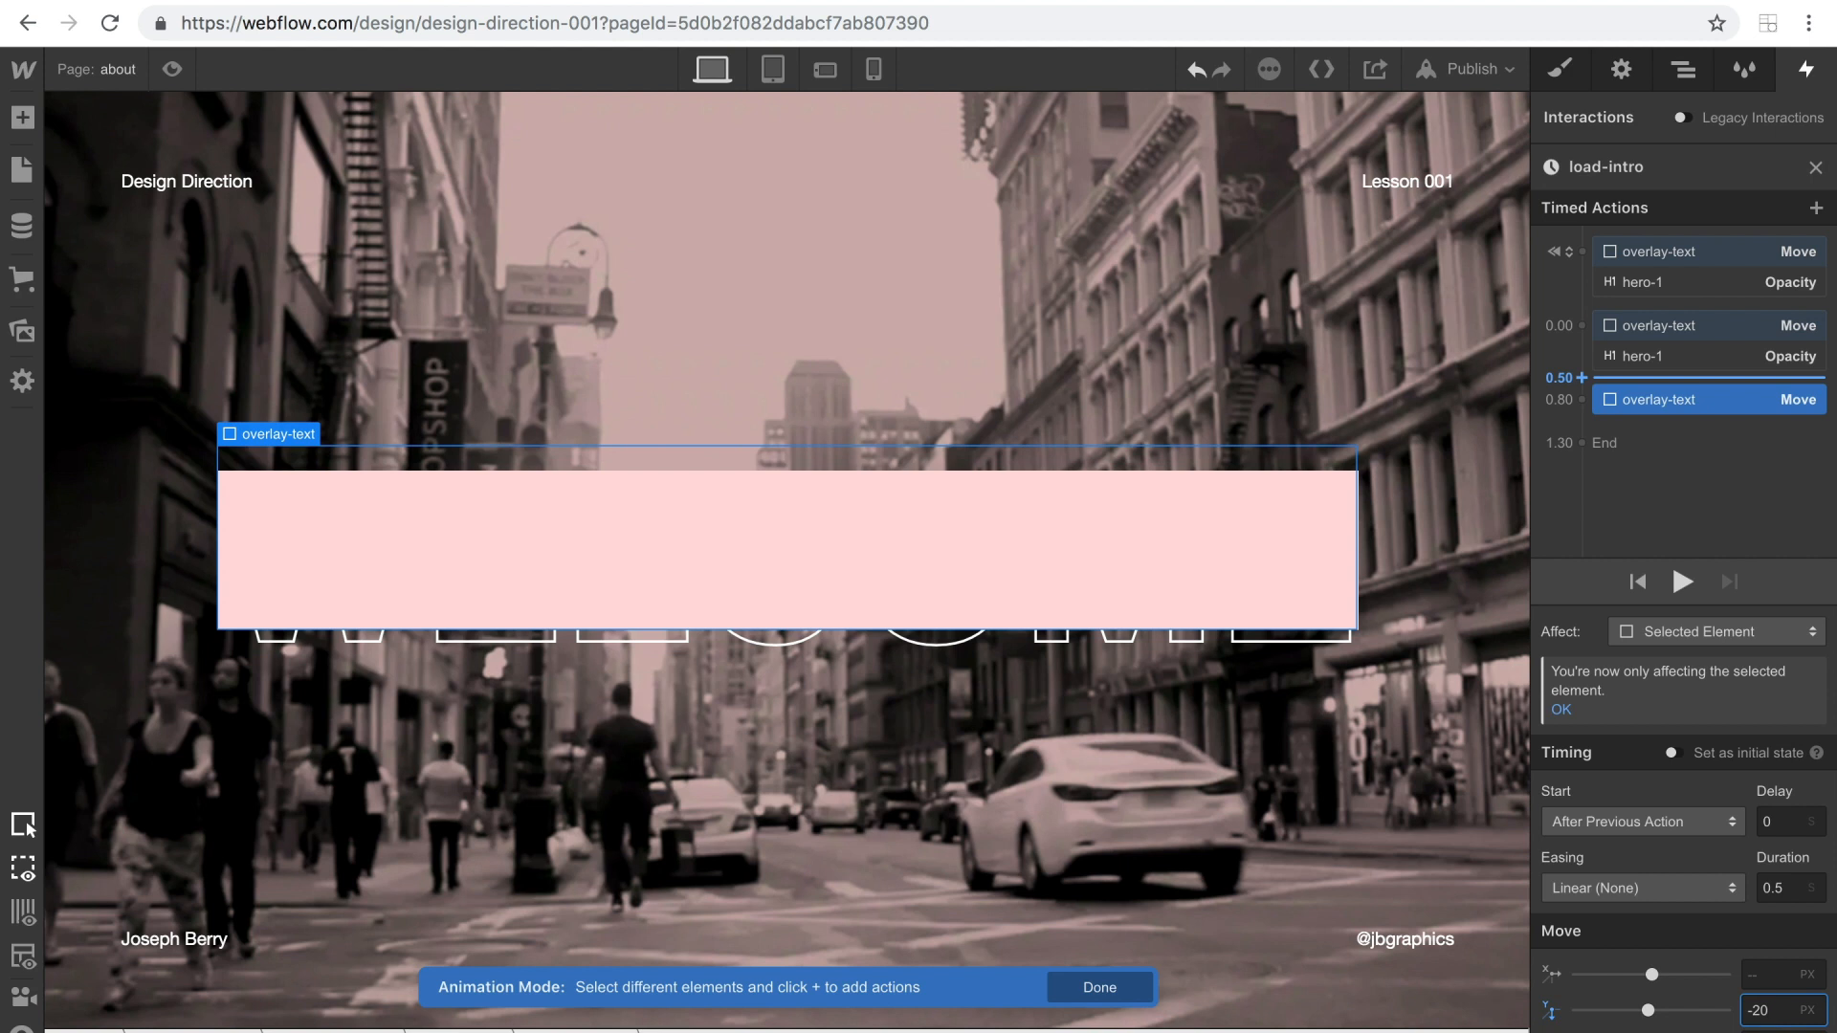
key("BackSpace")
key("BackSpace")
type("80%")
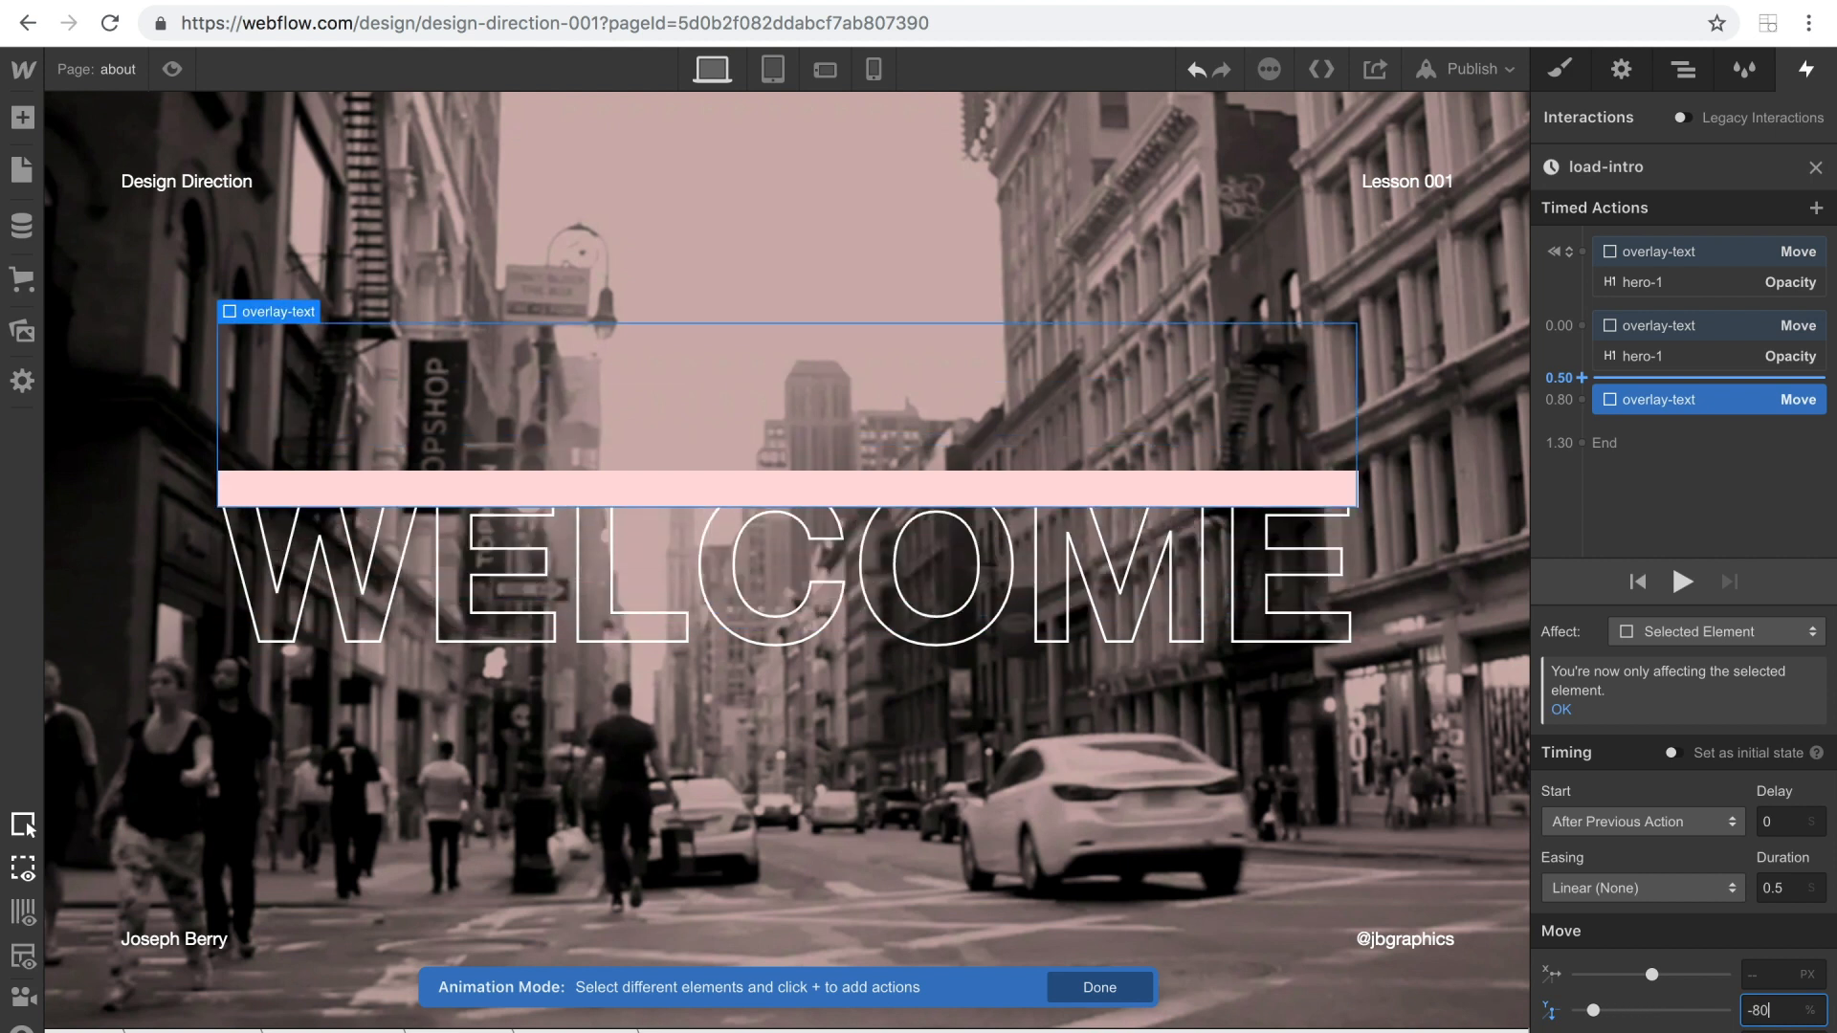
key("BackSpace")
key("BackSpace")
type("100")
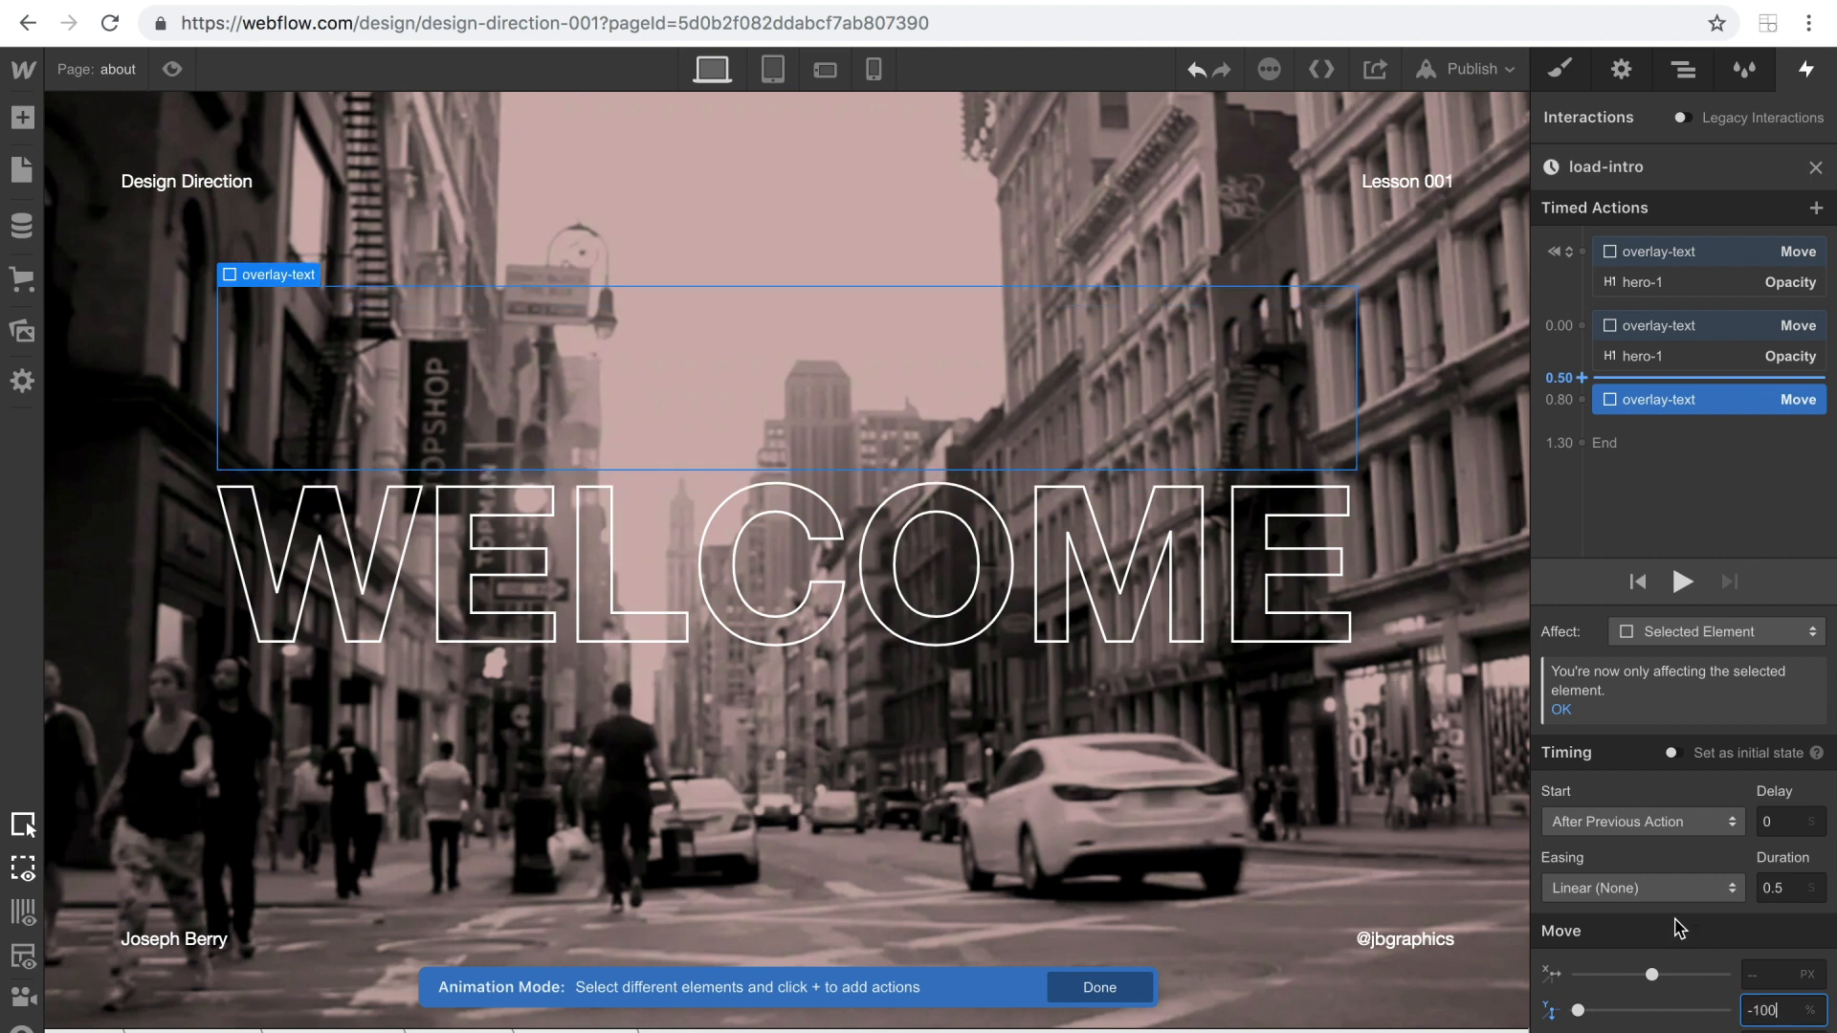
Set the final overlay-text Move action to In Out Quart easing and a 1-second duration, and play the animation.
left_click(1665, 896)
scroll(1628, 484, "down", 3)
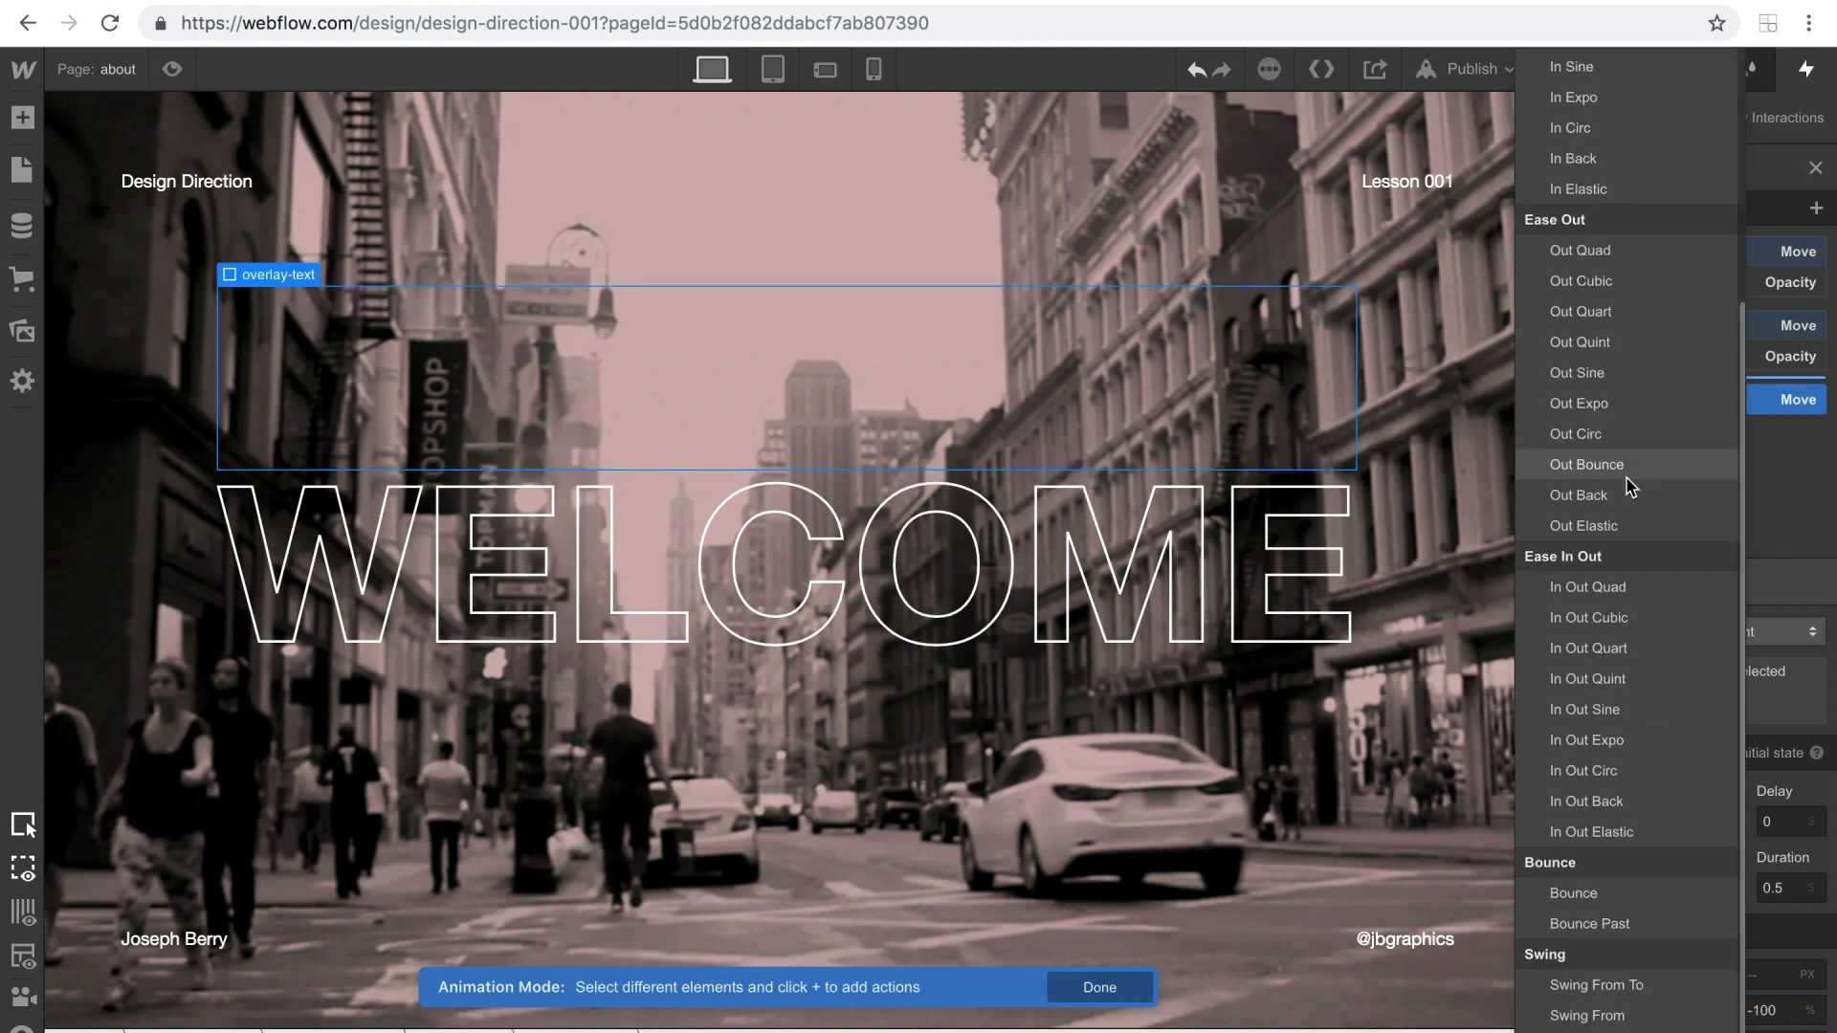
left_click(1573, 651)
left_click(1788, 890)
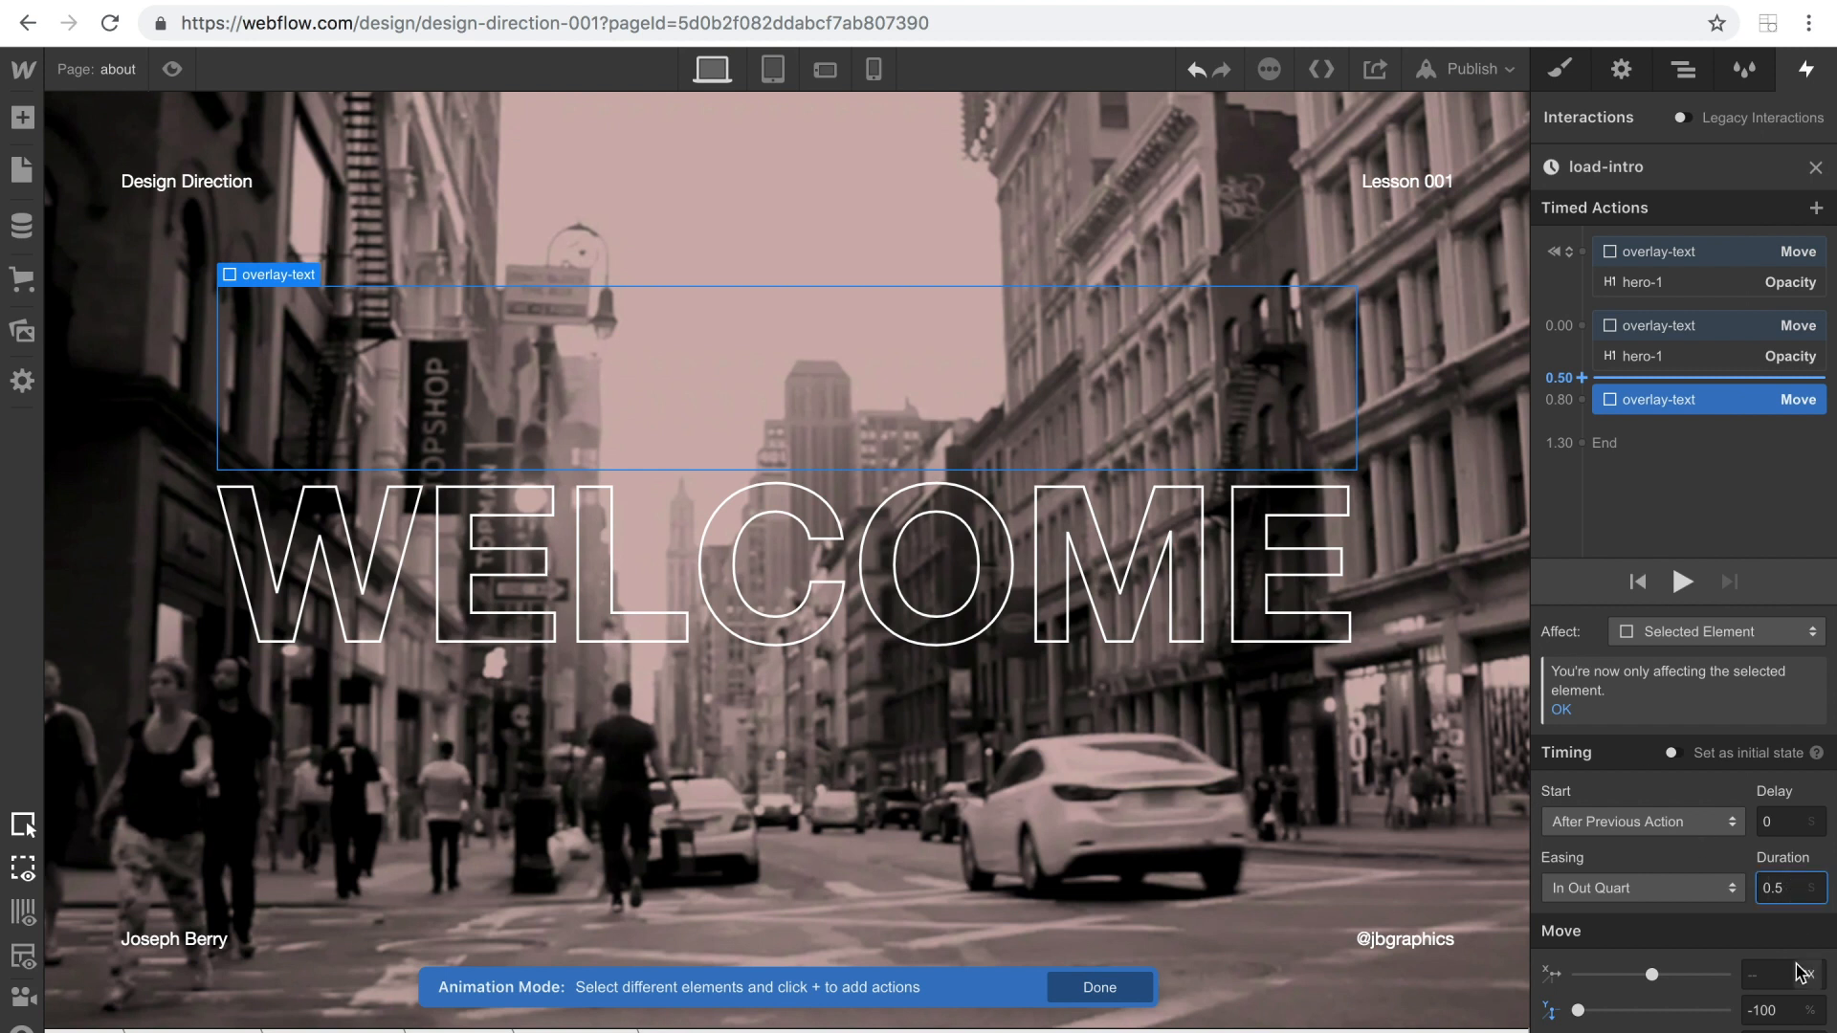
key("Left")
key("Left")
key("BackSpace")
key("BackSpace")
key("BackSpace")
type("1")
left_click(1681, 580)
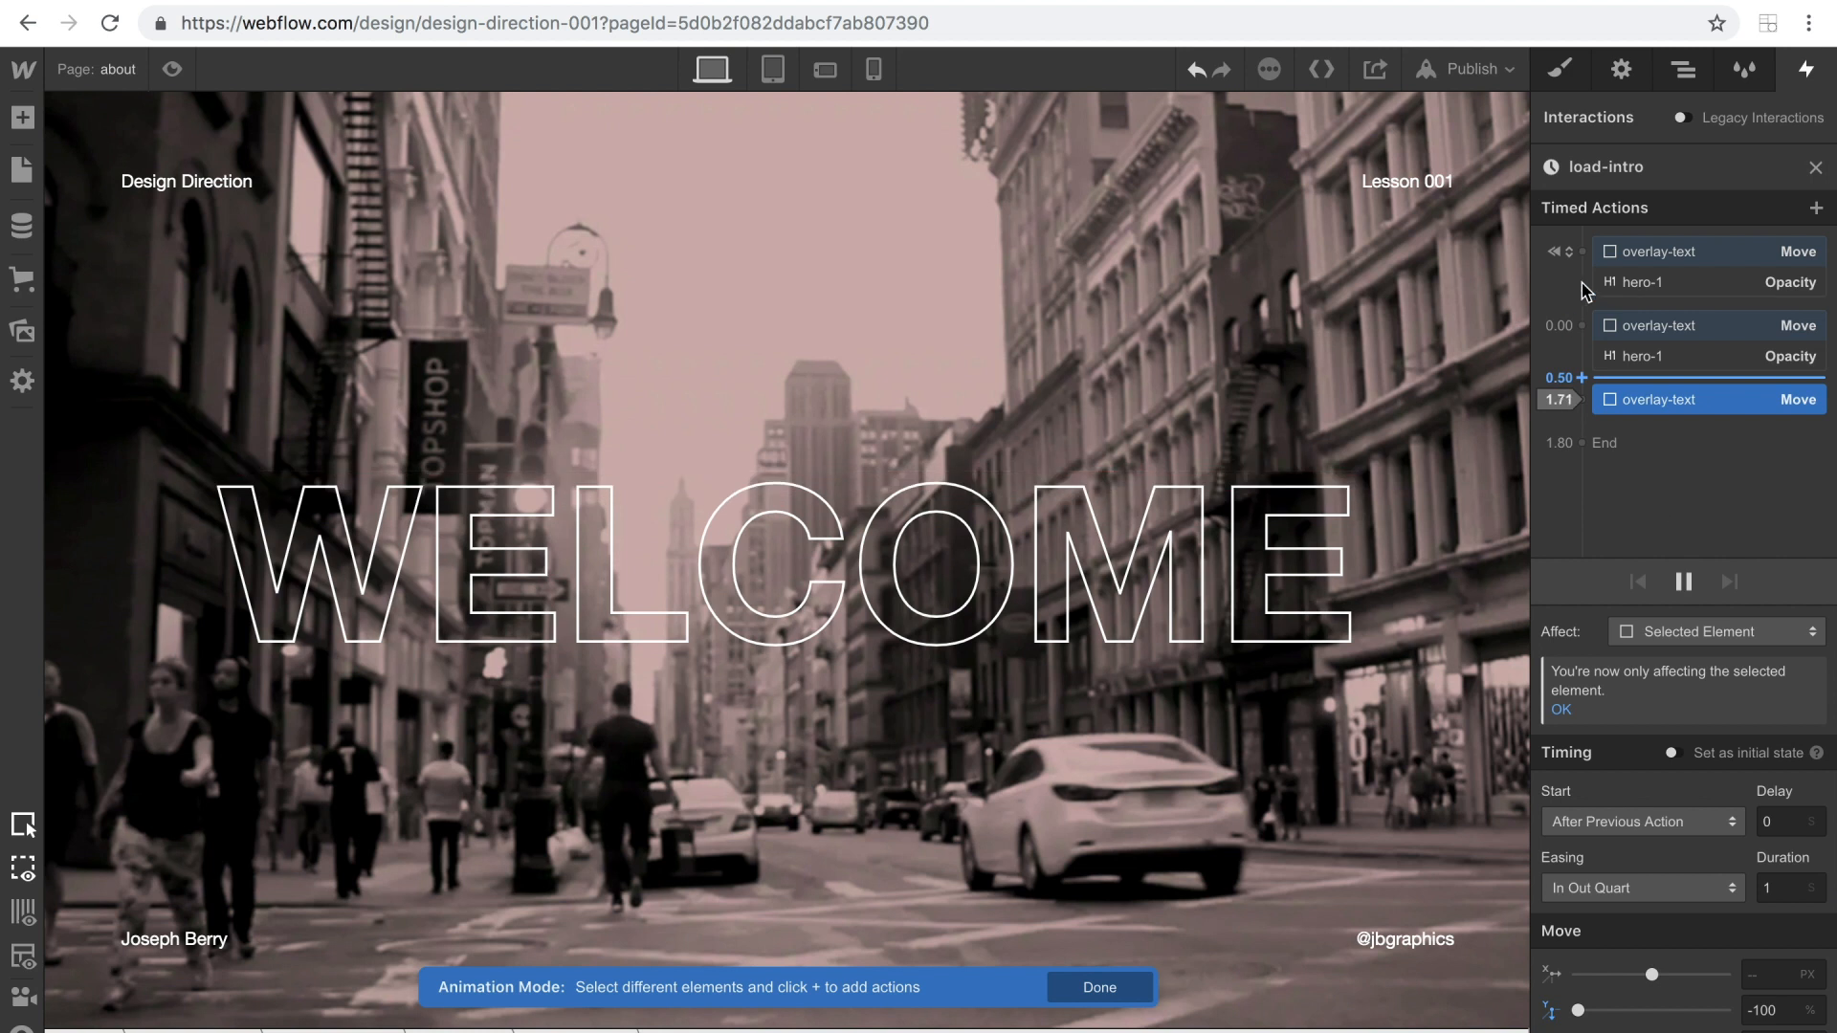
Set the delay of hero-1's 100% Opacity action to 0.4 seconds.
left_click(1627, 327)
left_click(1638, 361)
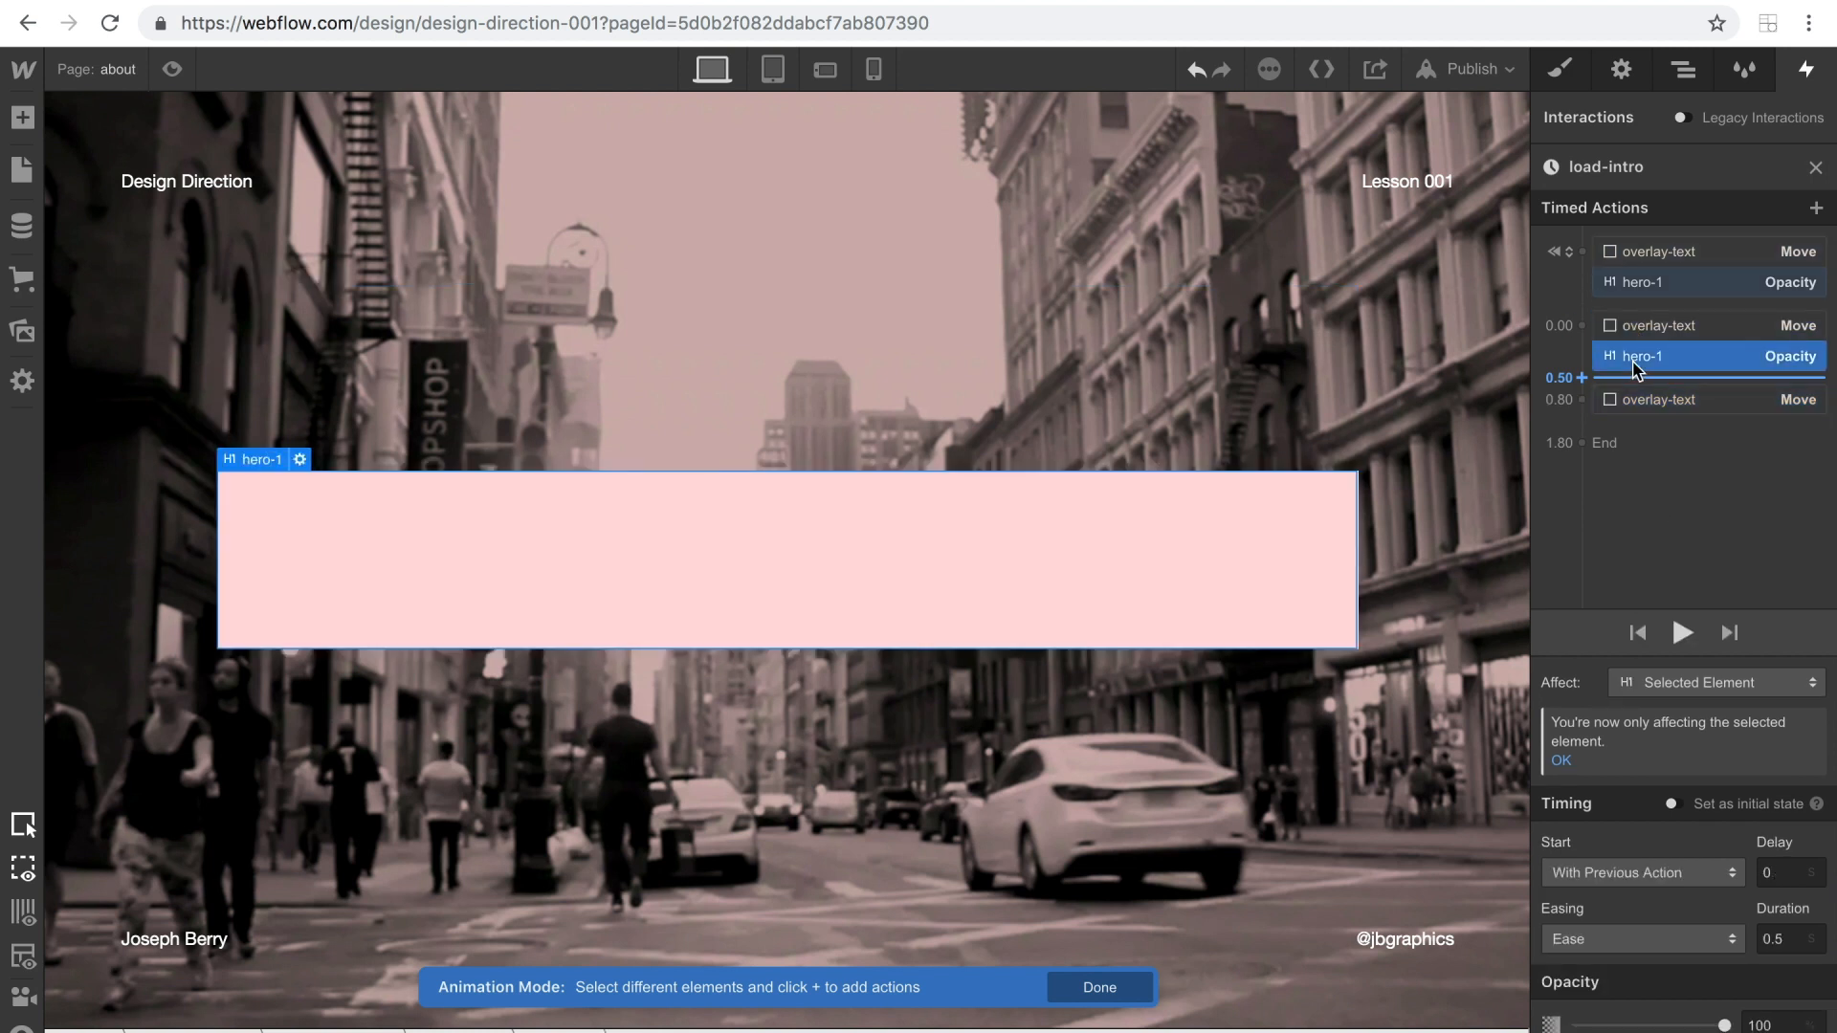
left_click(1785, 873)
type(".4")
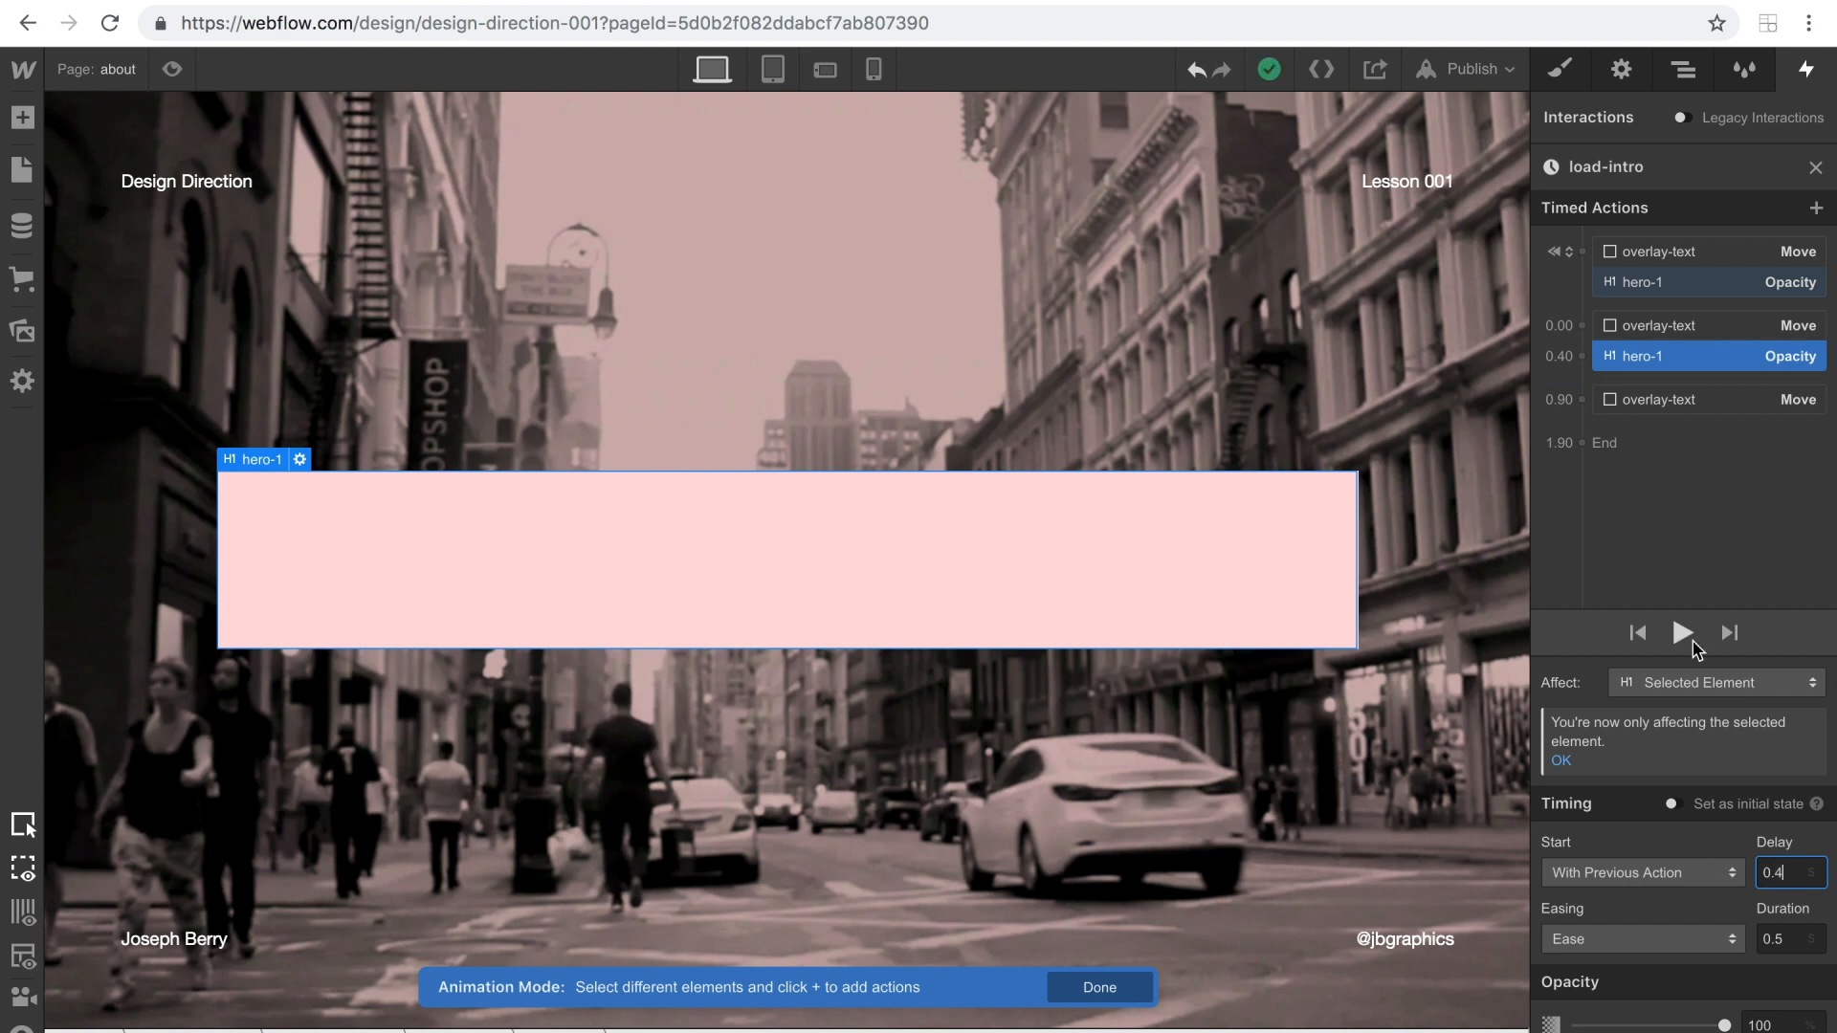
Preview load-intro, set the delay of hero-1's 100% Opacity action to 0.6 seconds, and replay the animation.
left_click(1681, 632)
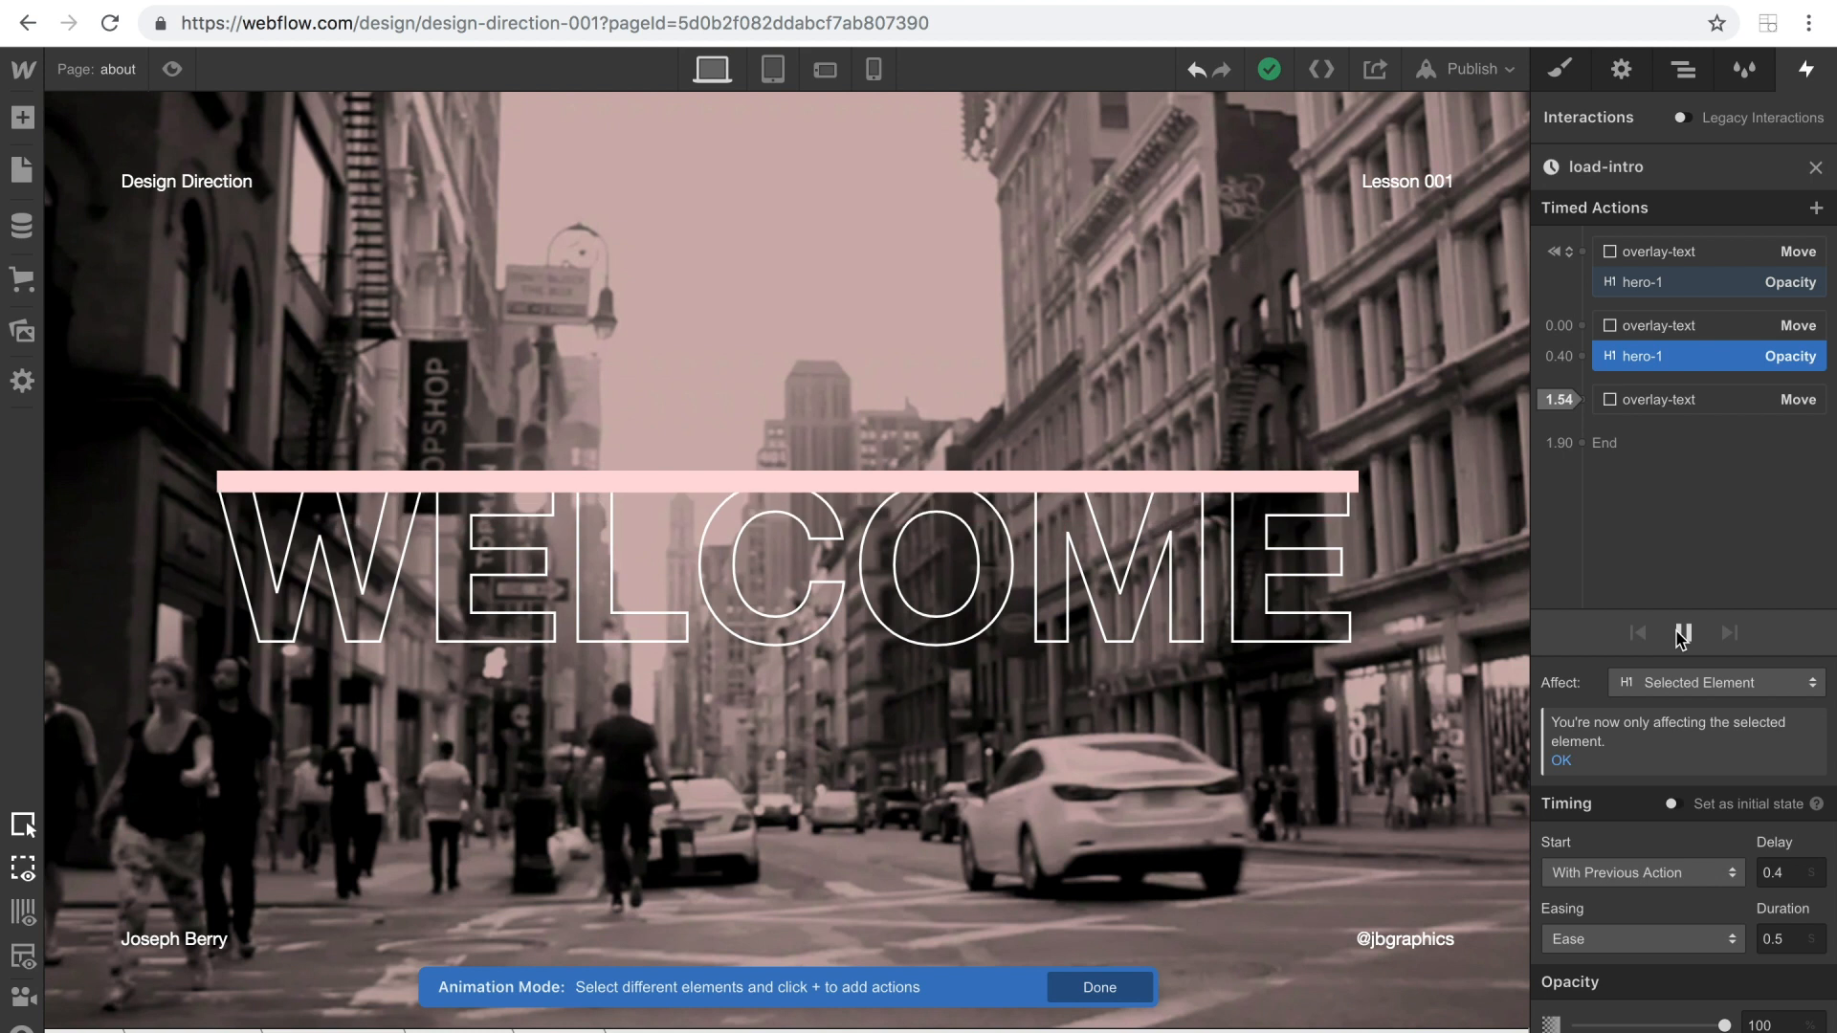
left_click(1781, 872)
key("BackSpace")
type("6")
left_click(1681, 636)
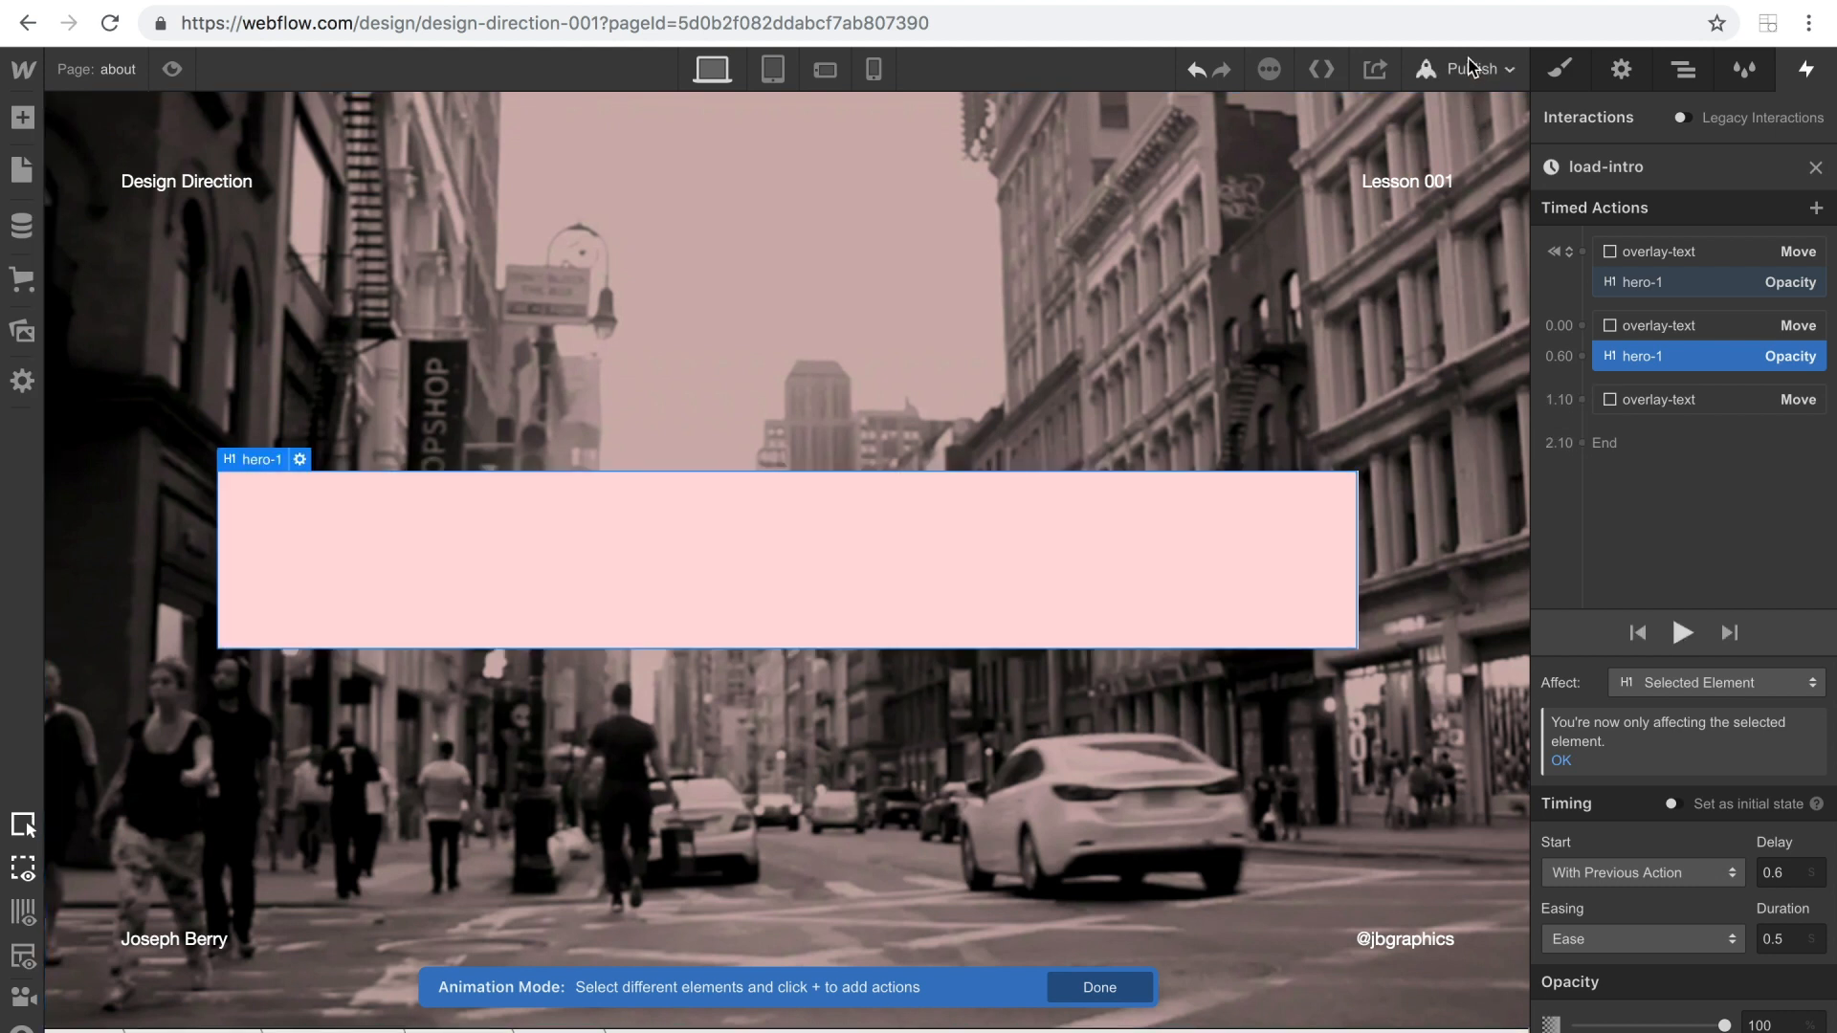
Publish the site to its webflow.io domain and open the published about page.
left_click(1471, 67)
left_click(1258, 328)
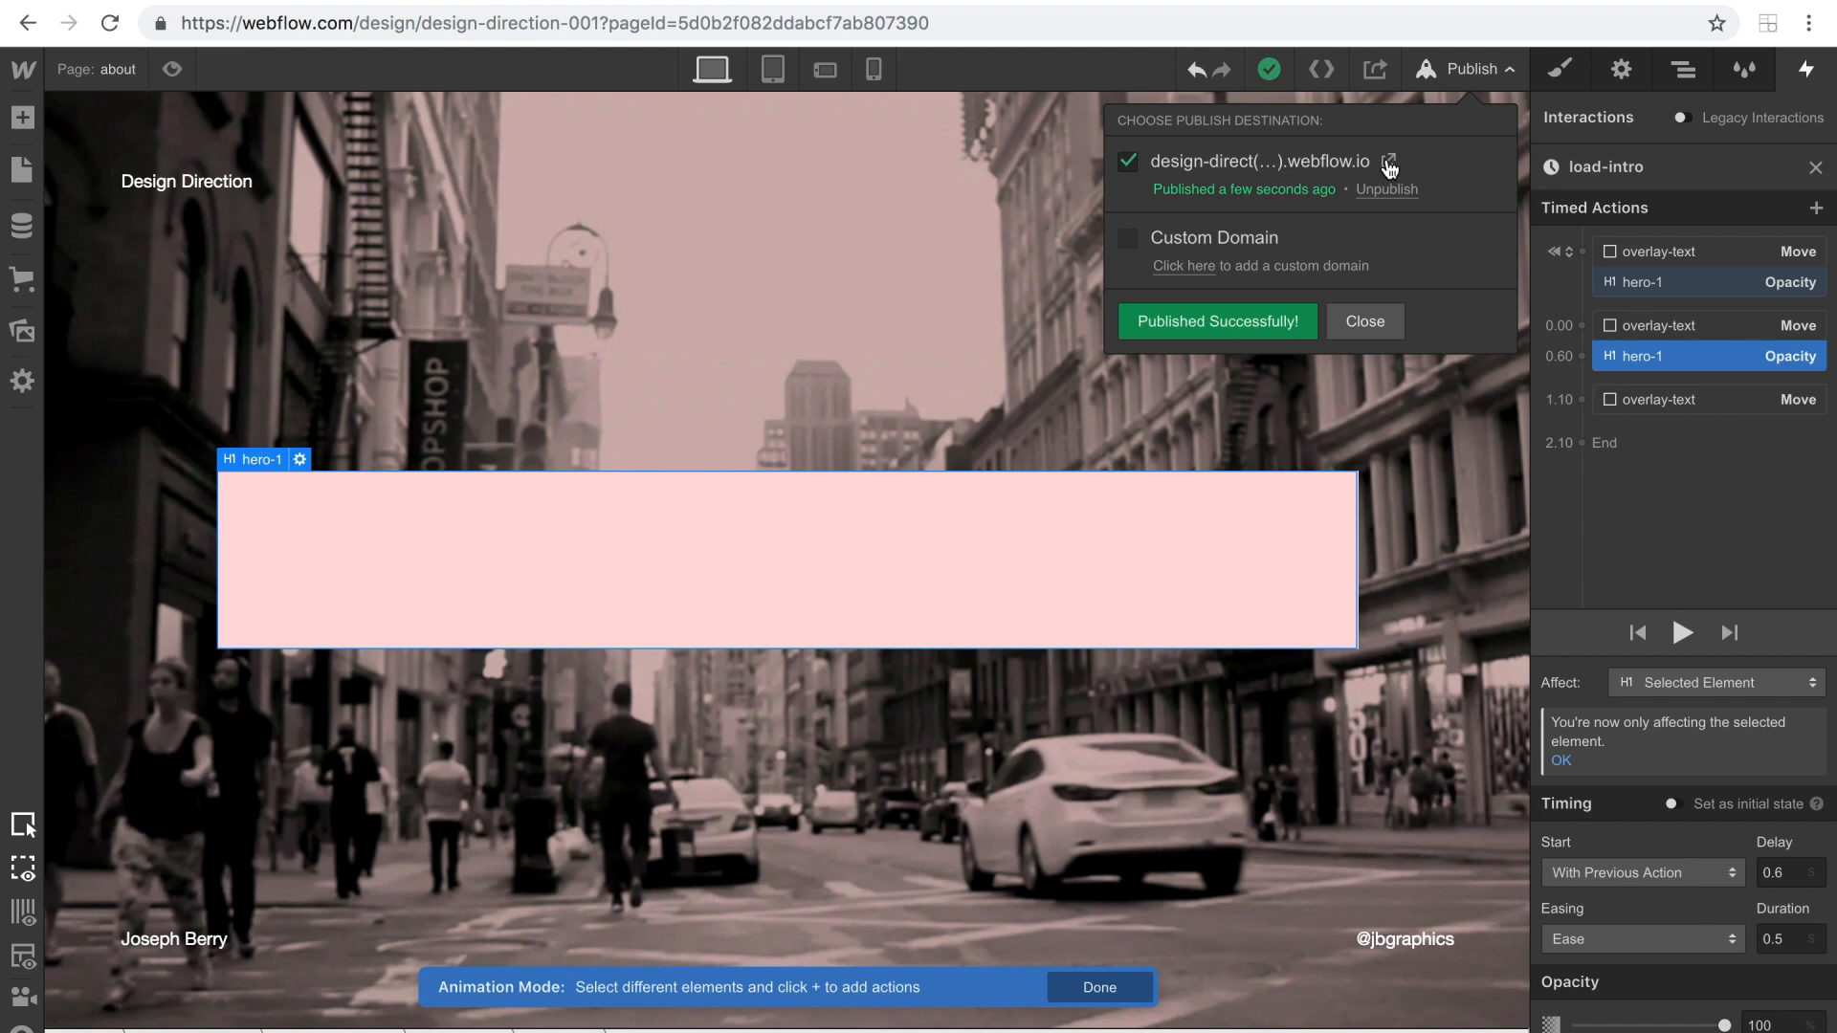
left_click(1389, 163)
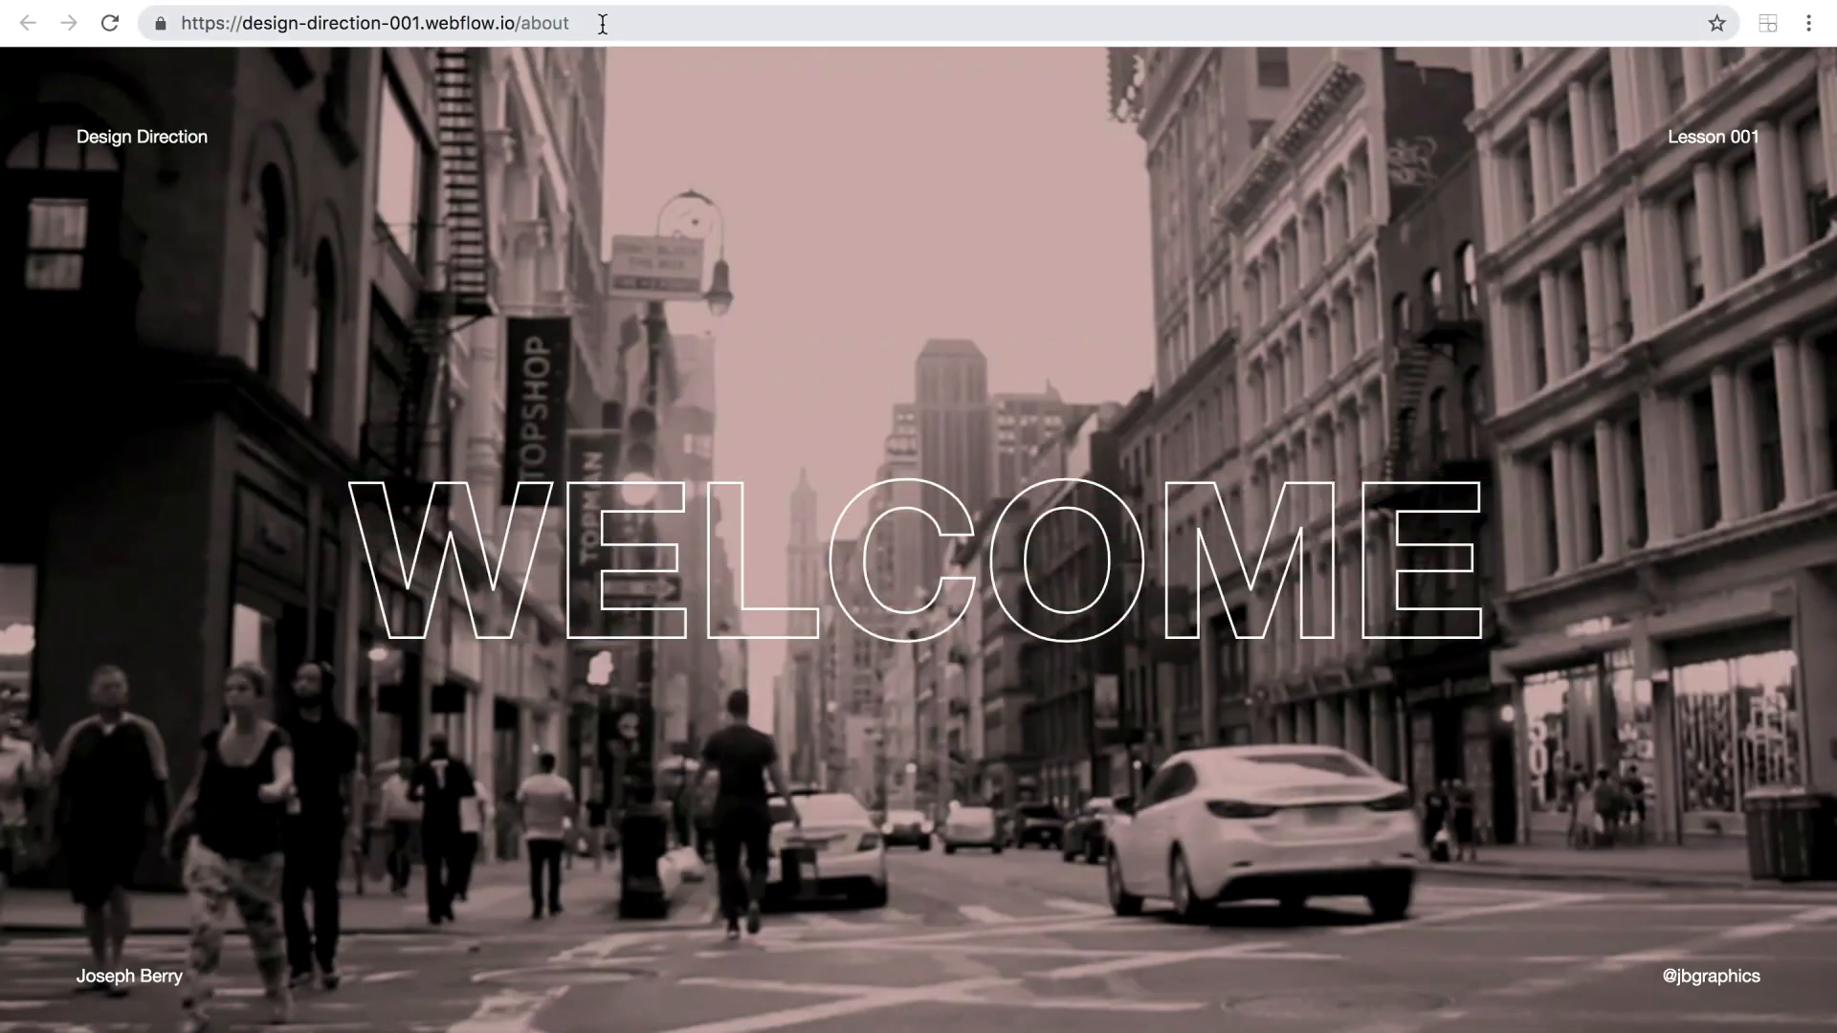
Go to the published site's home page at design-direction-001.webflow.io and follow the ENTER link to test the page transition.
left_click_drag(606, 29, 524, 21)
key("BackSpace")
key("Return")
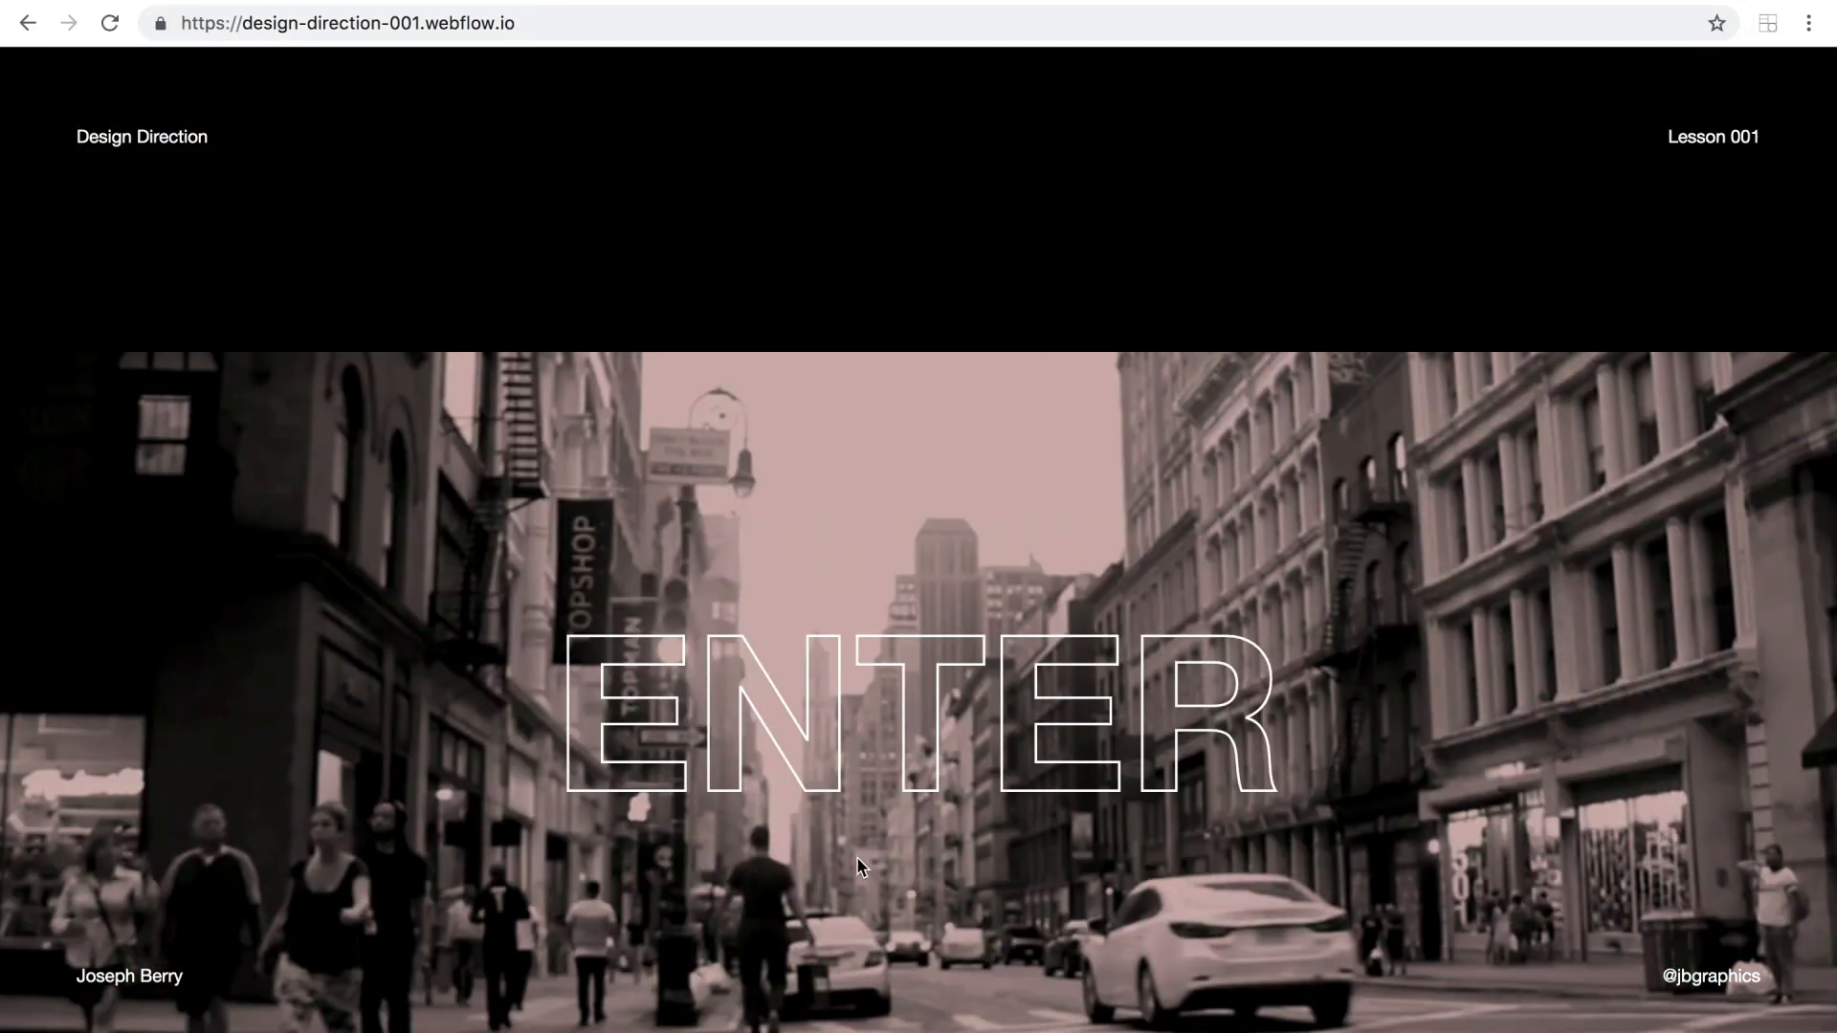
left_click(855, 749)
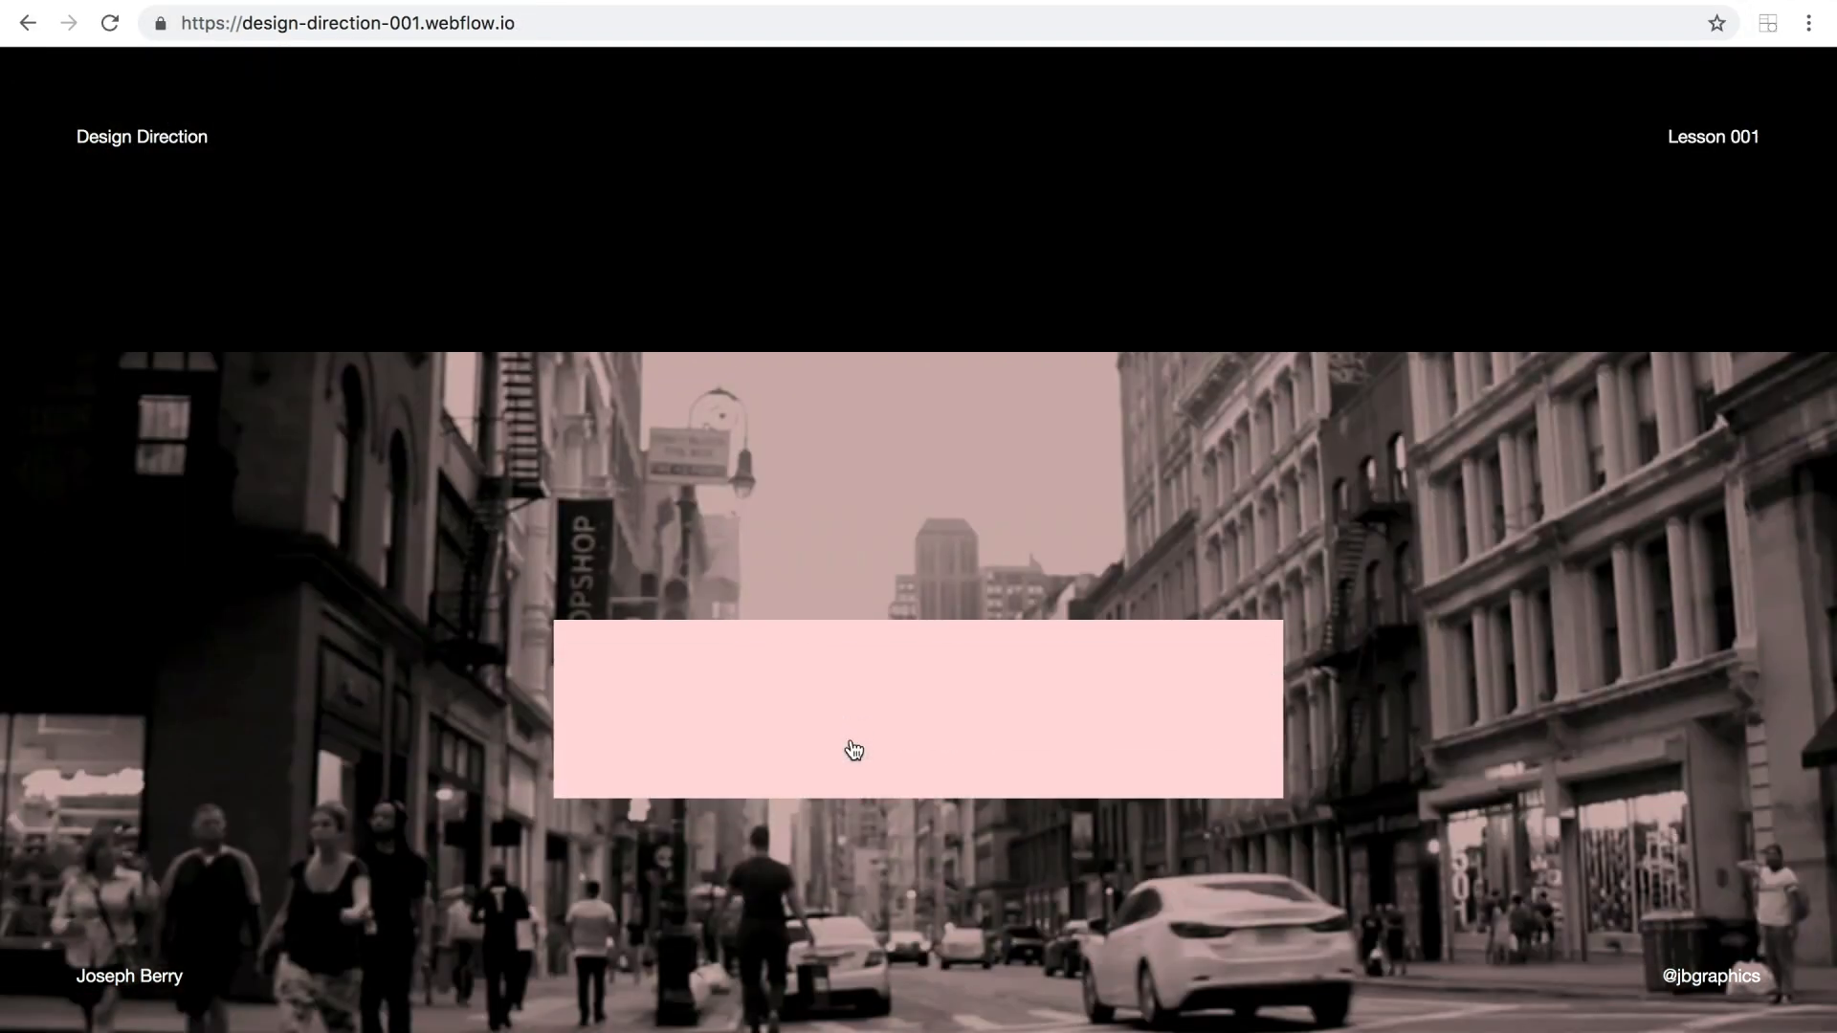